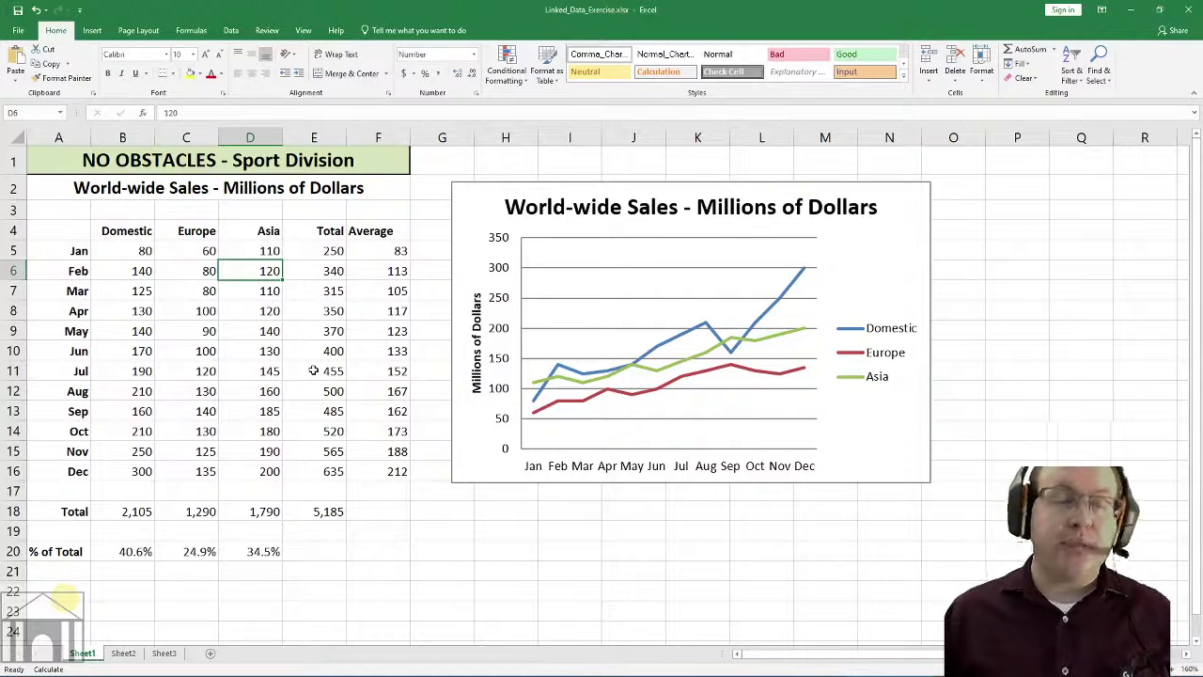
- Copy the sales table in A1:F20 of Sheet1, including its title rows and the % of Total row
drag(41, 160, 364, 549)
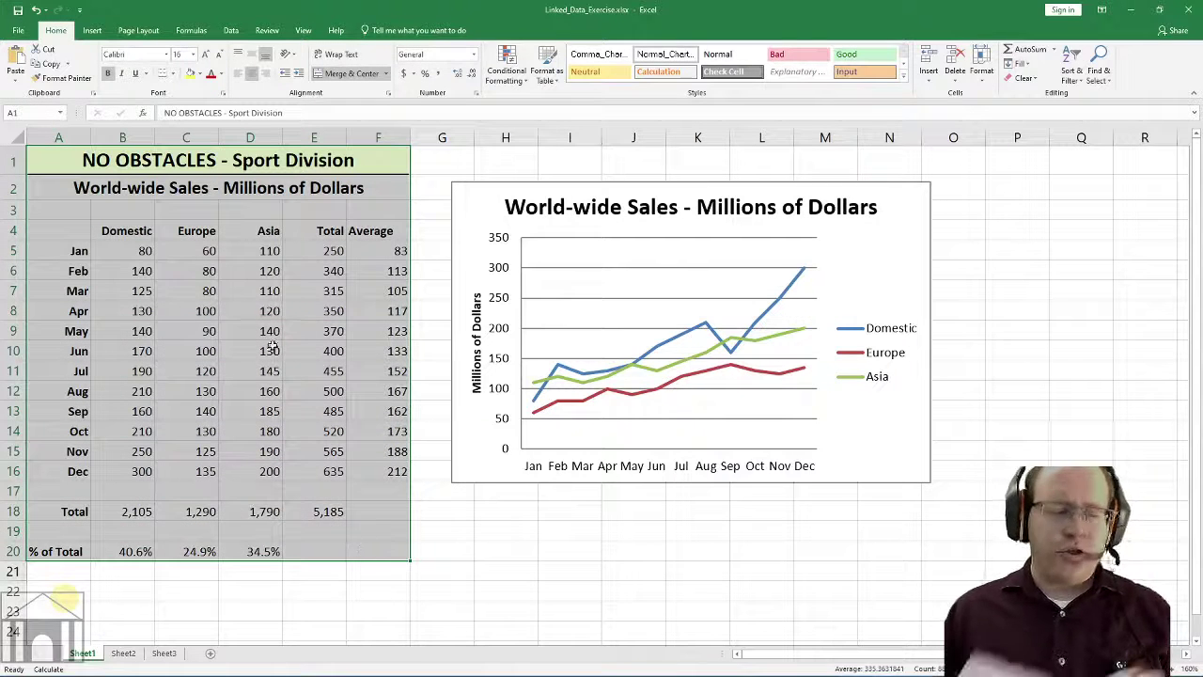
click(54, 156)
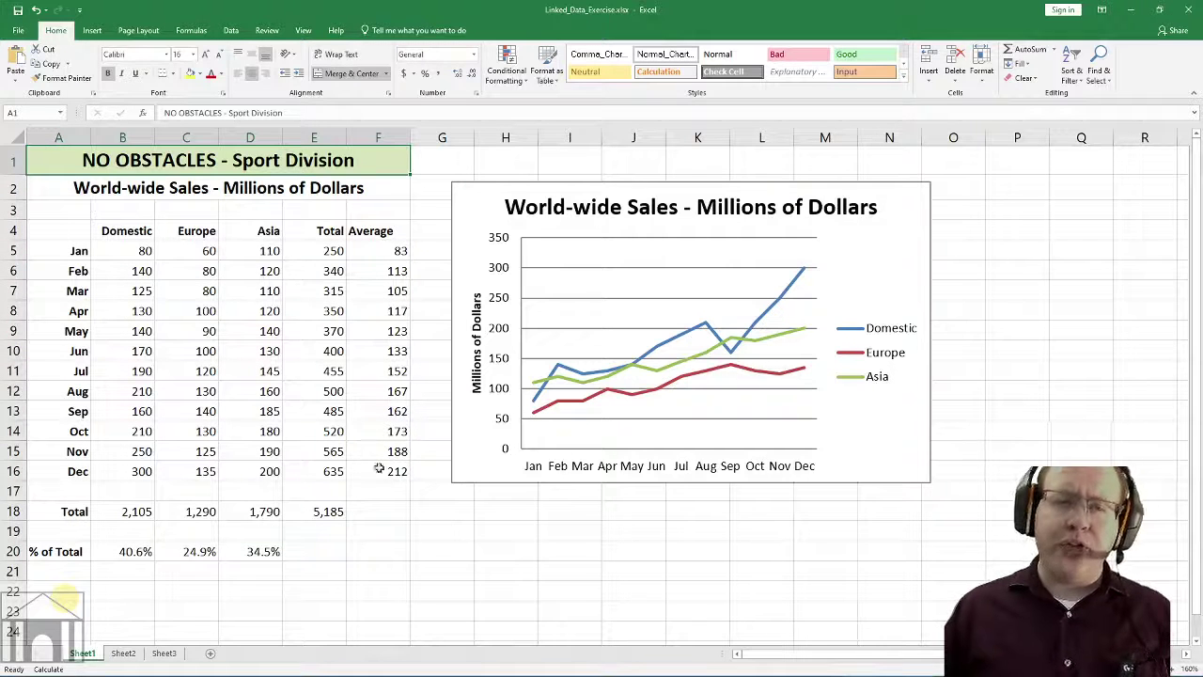
shift+click(380, 548)
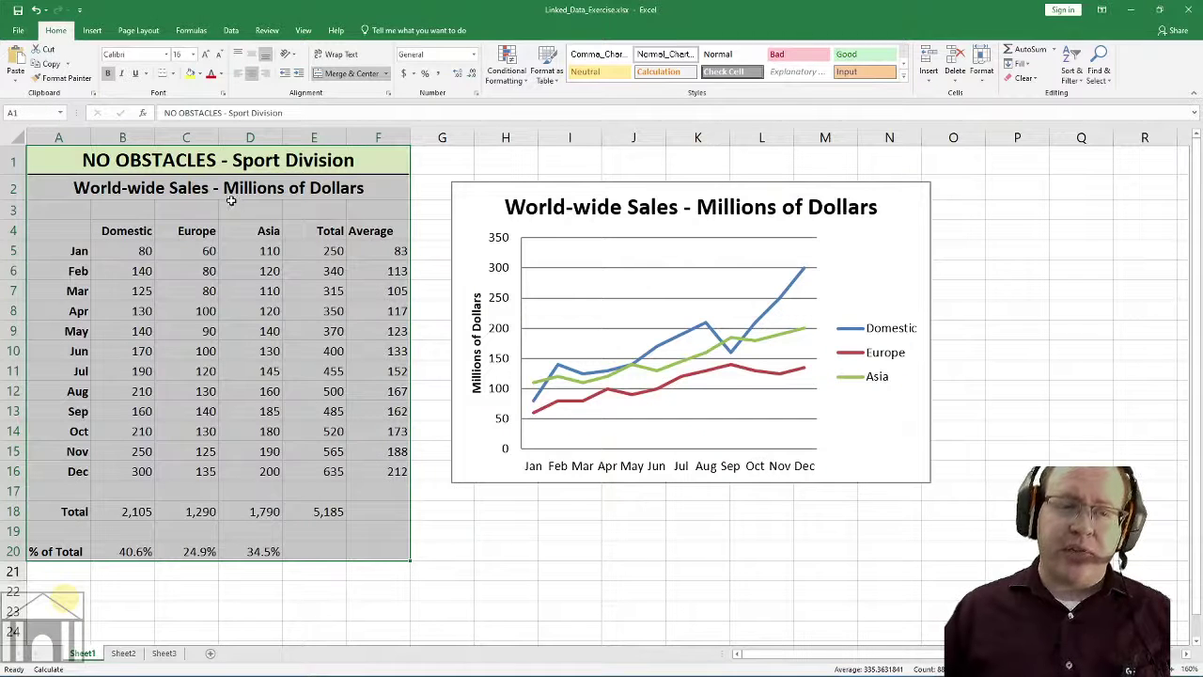
click(50, 64)
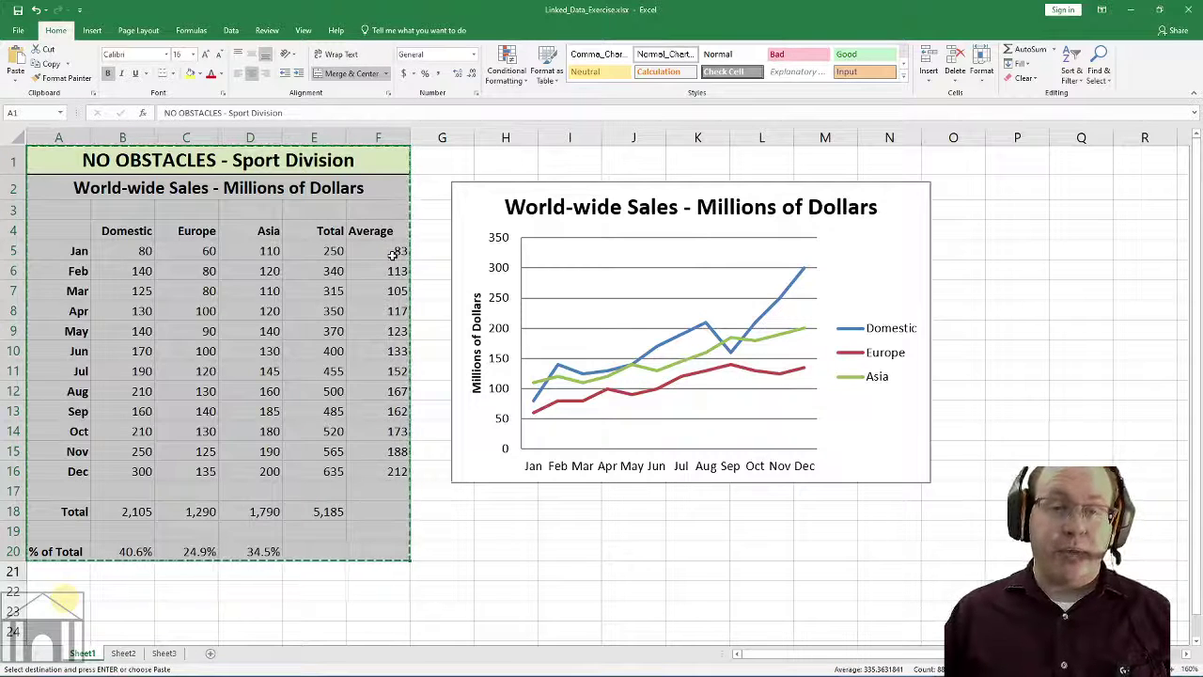
- Open Word from the desktop with a blank document and paste the copied sales table into it
click(1128, 12)
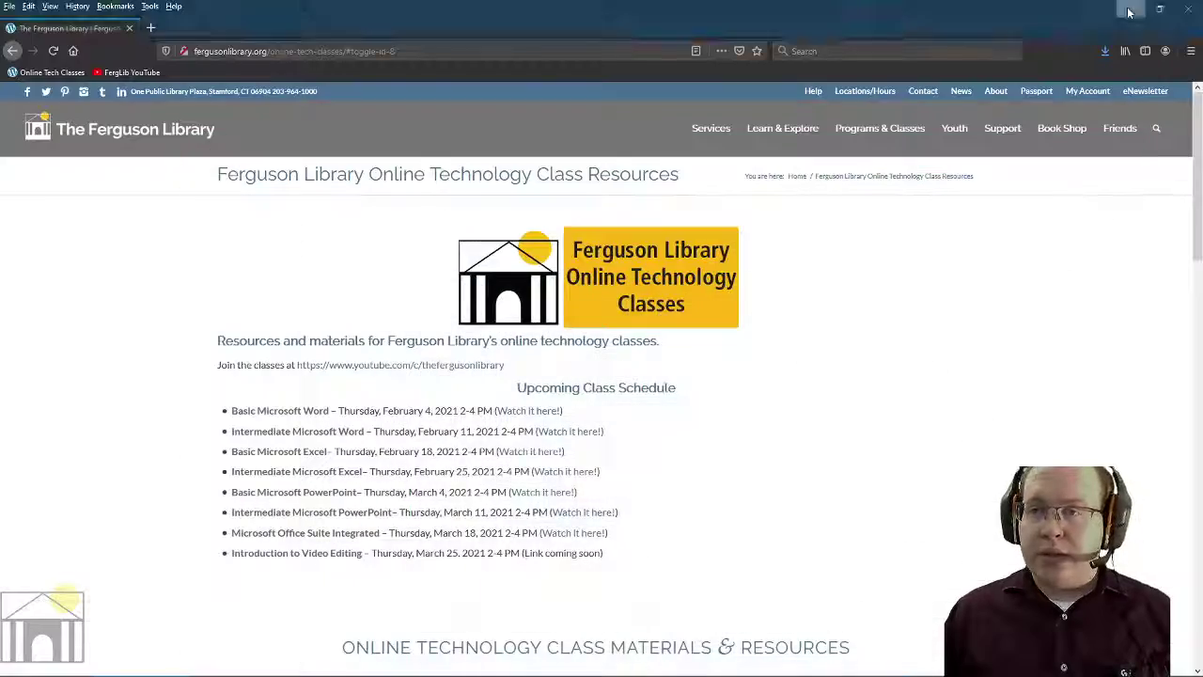
click(1125, 14)
click(1132, 8)
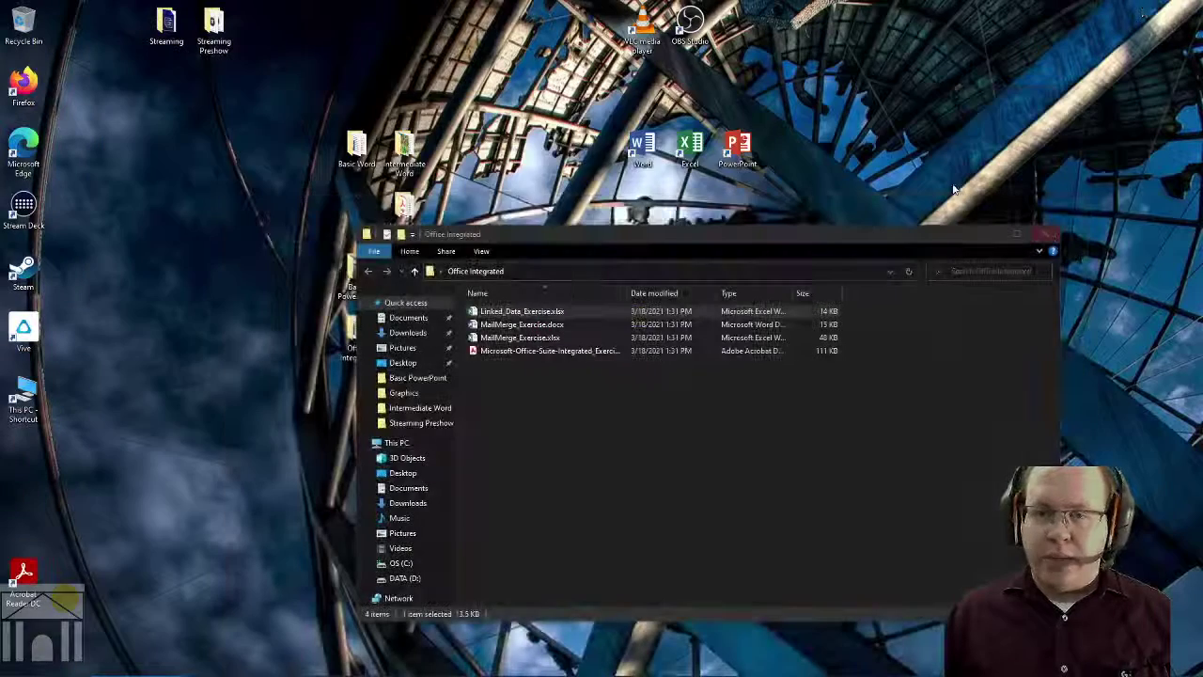
double_click(647, 142)
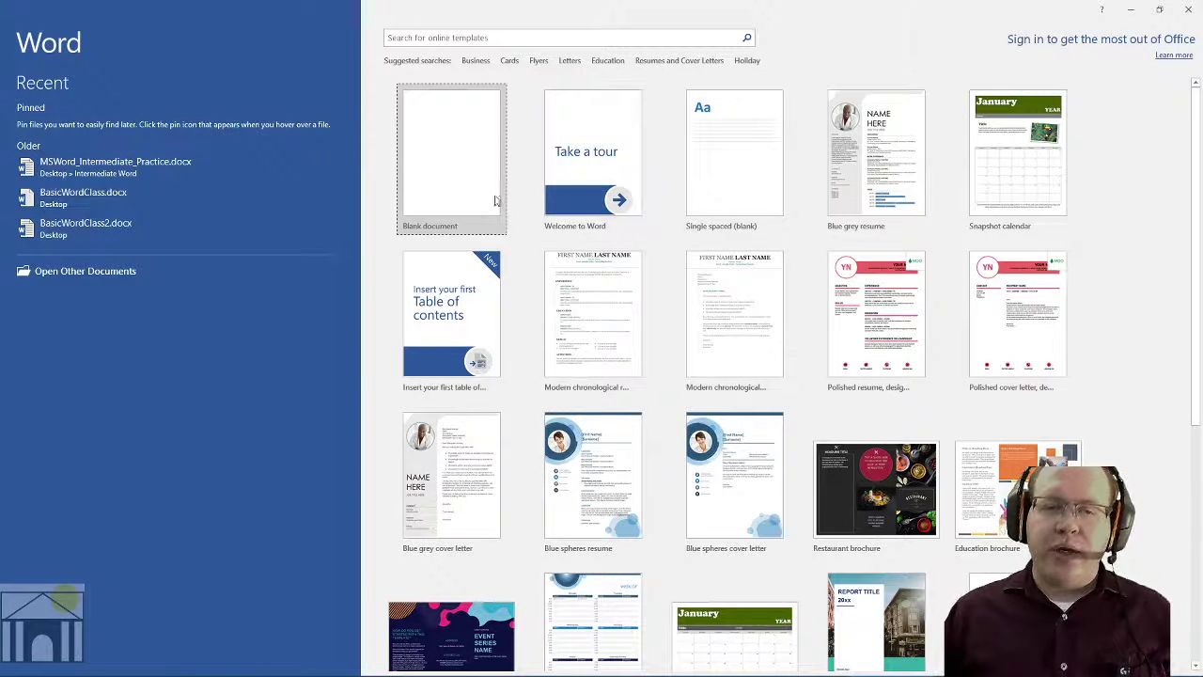
click(455, 152)
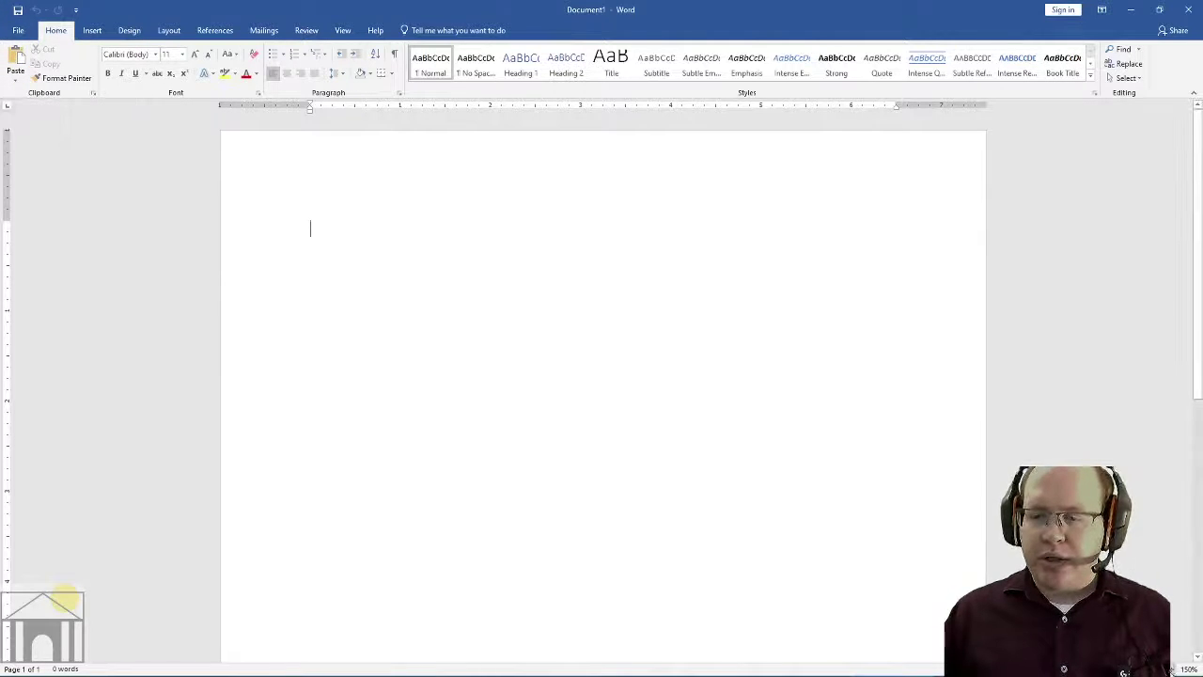
click(15, 55)
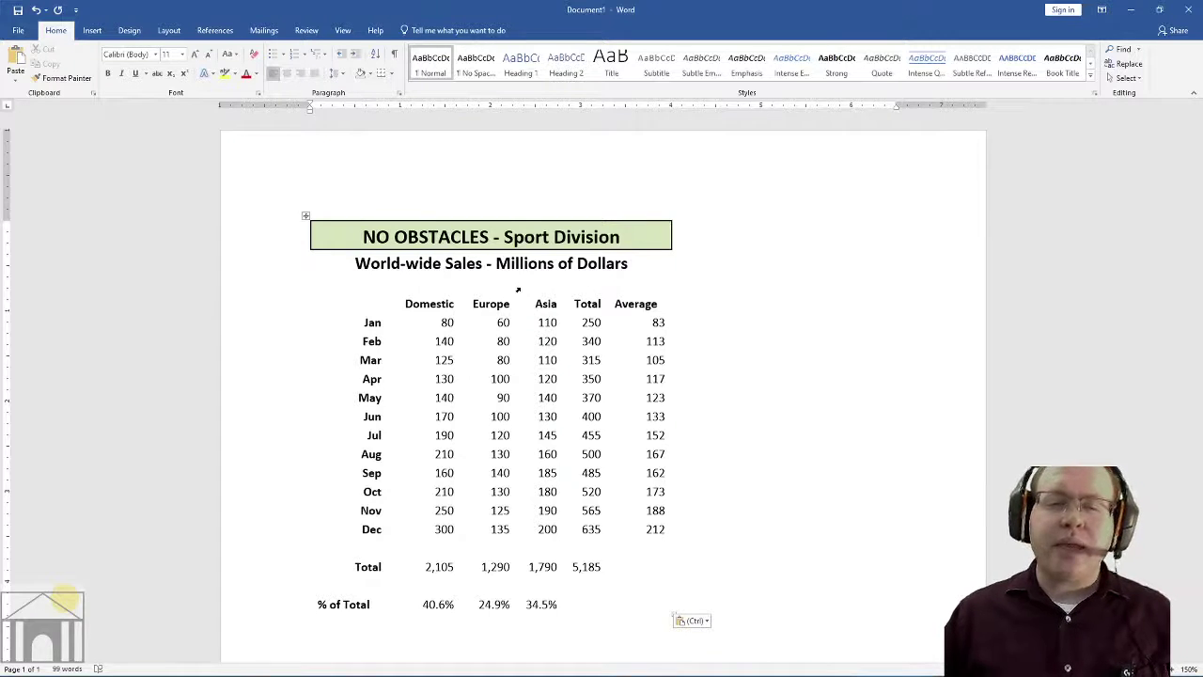
mouse_move(679, 213)
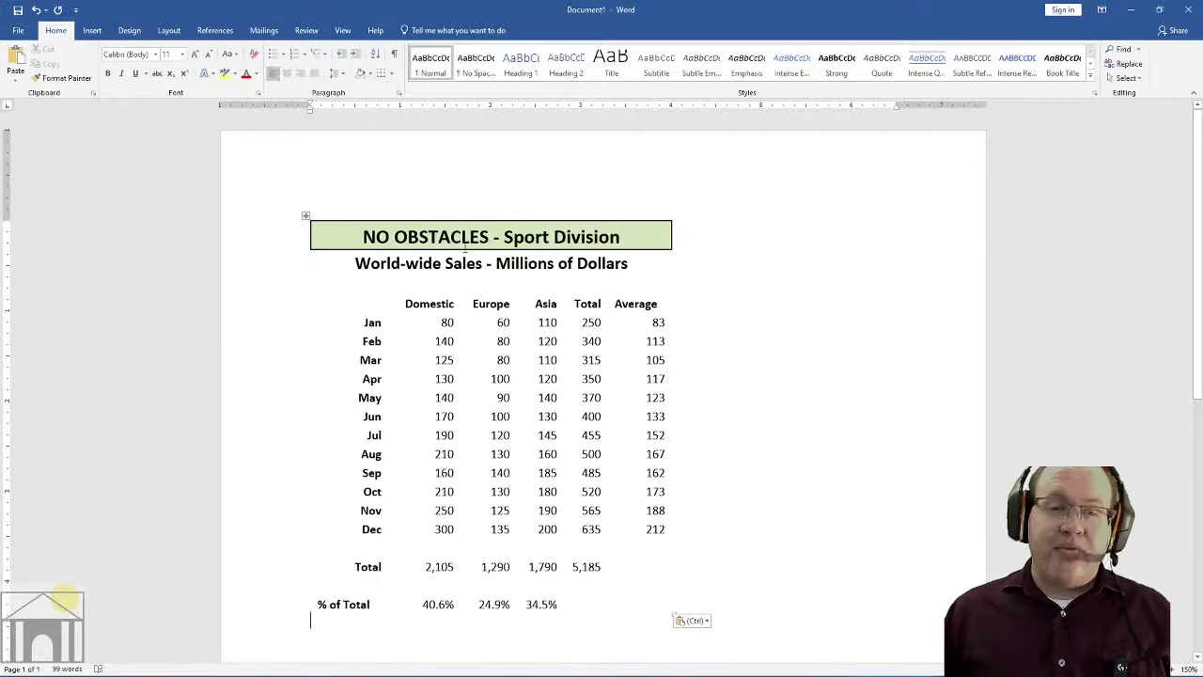
- Try editing the pasted table by inserting "hdhd" into the March Domestic value, and remove the inserted text
click(480, 324)
click(451, 321)
key(Down)
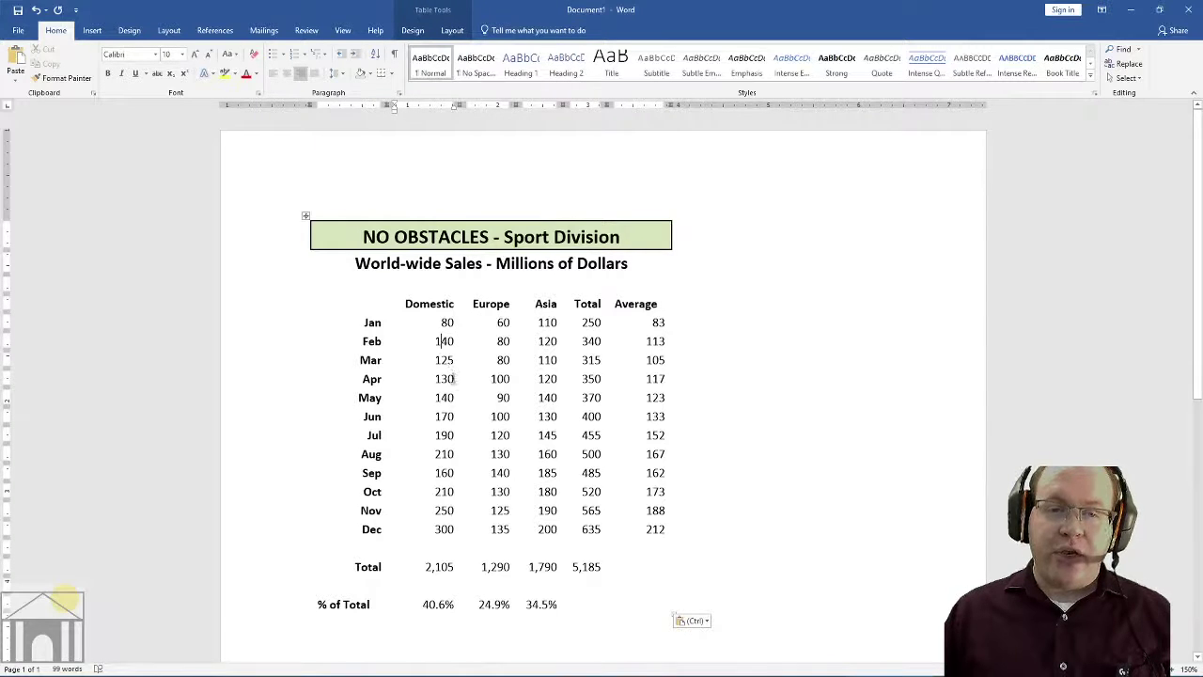
click(451, 360)
text(hdhd)
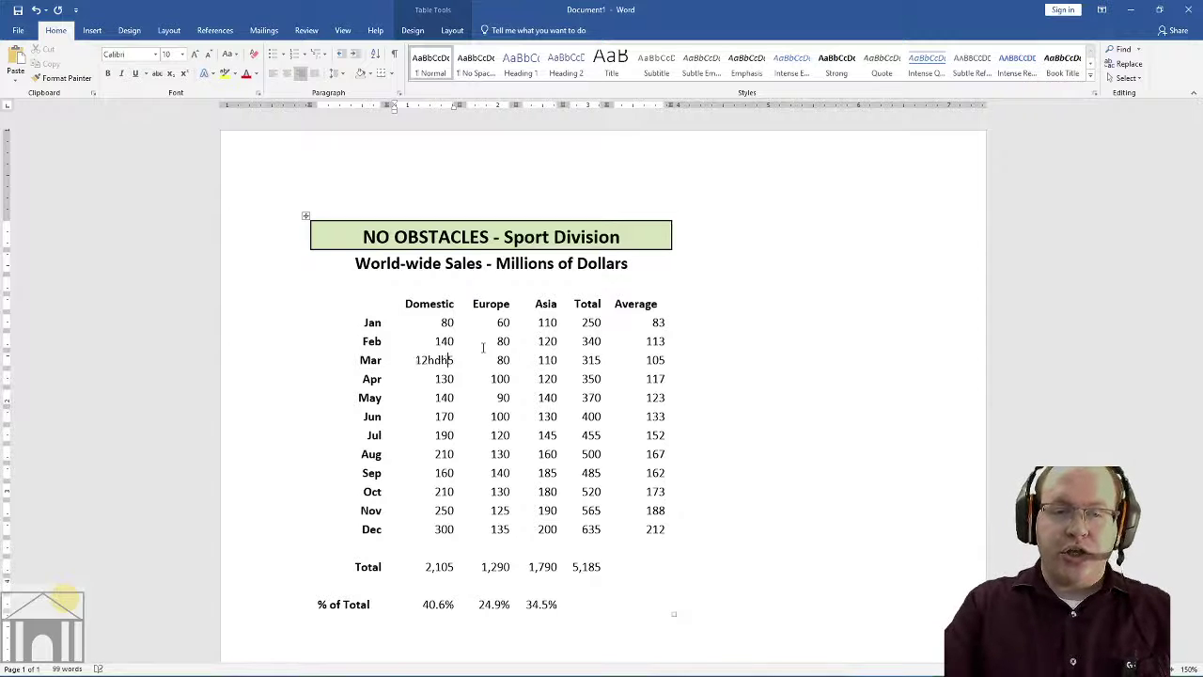
key(BackSpace)
key(BackSpace)
key(BackSpace)
key(BackSpace)
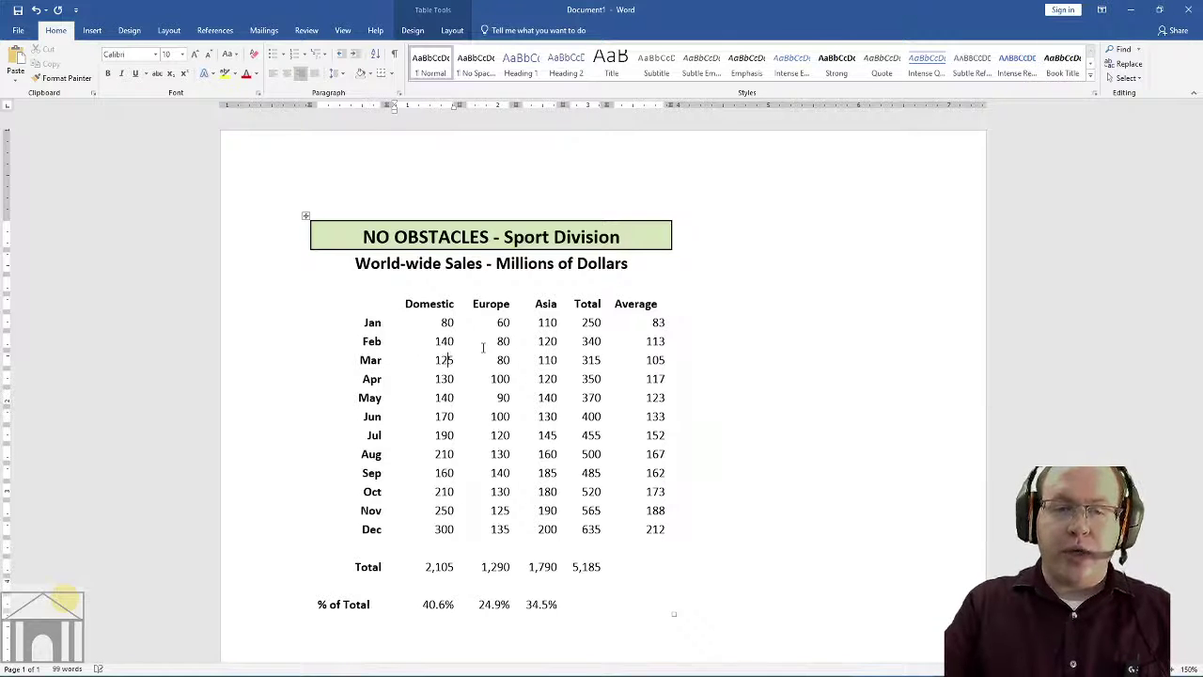
- Try extending the "Mar" row label with "ch", and restore the label to "Mar"
click(379, 360)
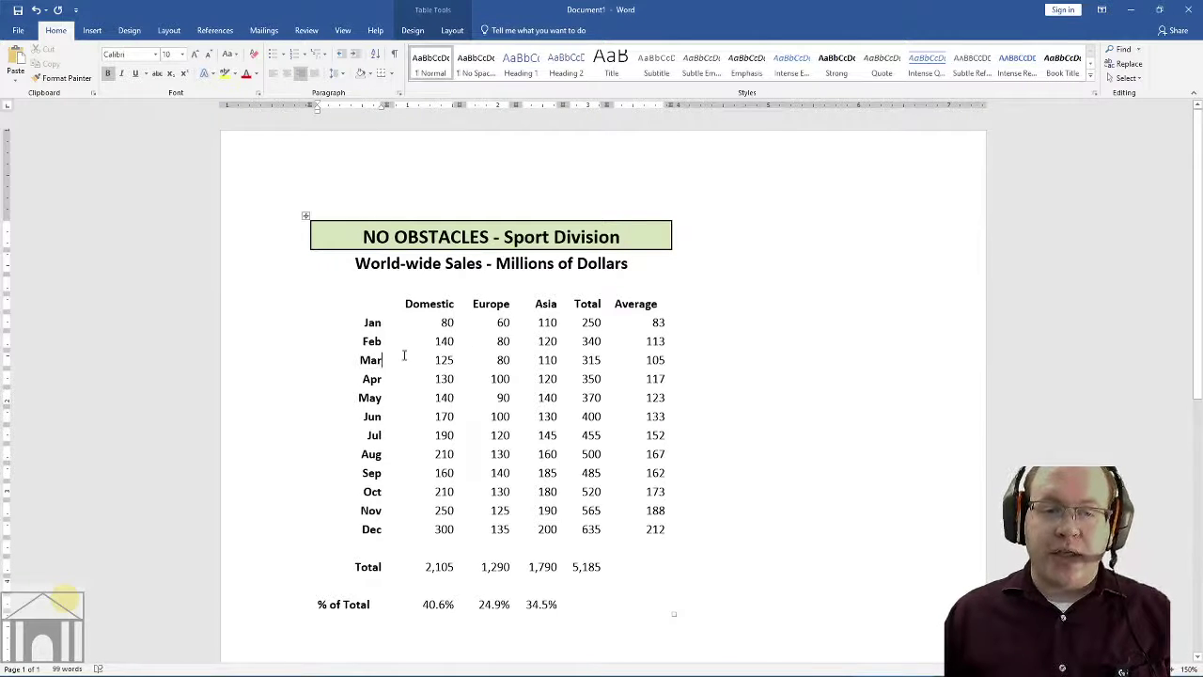
text(ch)
key(BackSpace)
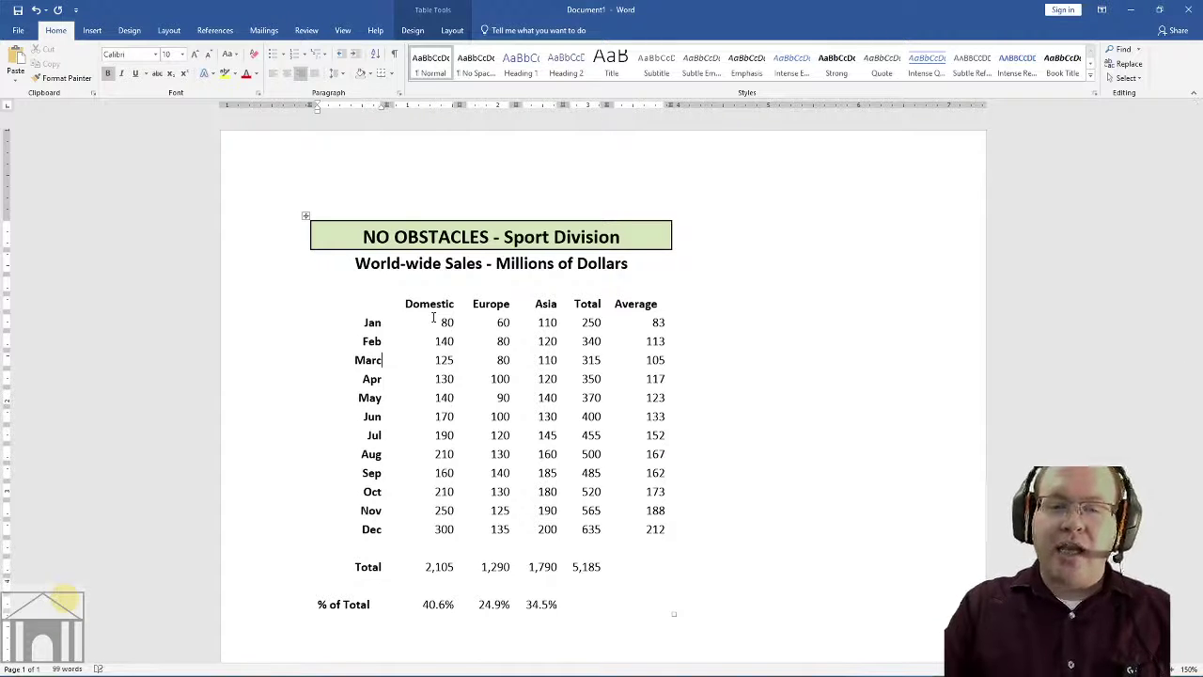
key(BackSpace)
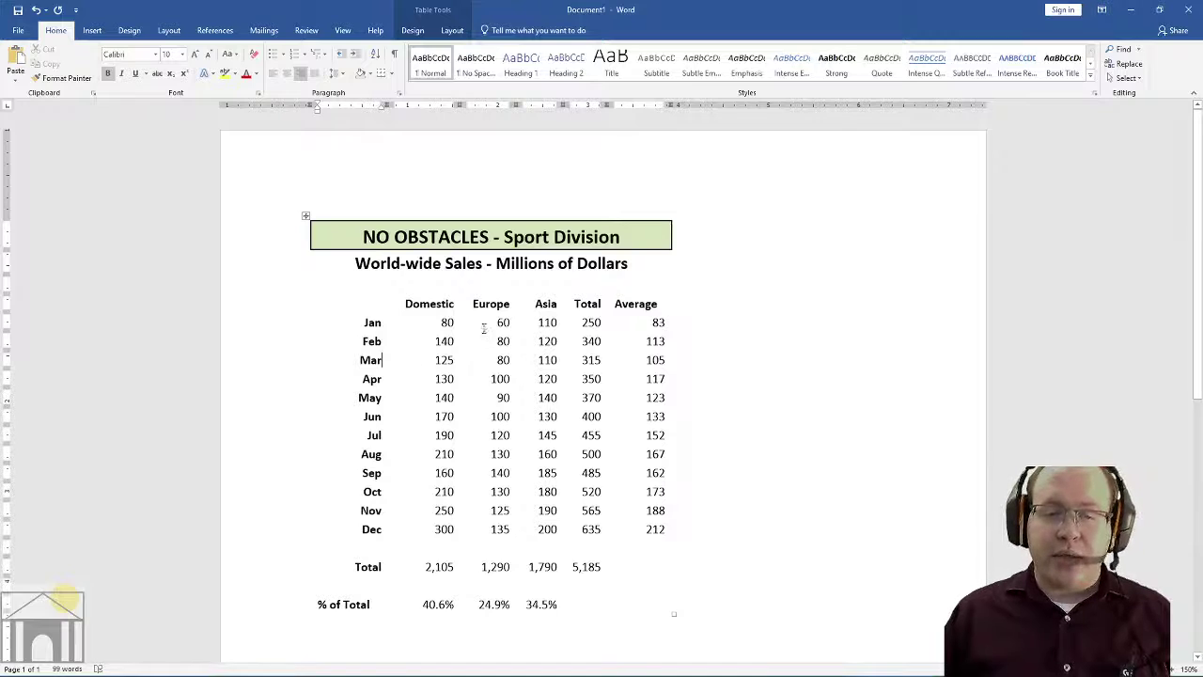
- Switch to the Linked_Data_Exercise.xlsx workbook in Excel and set the April Europe value in C8 to 5000
click(807, 667)
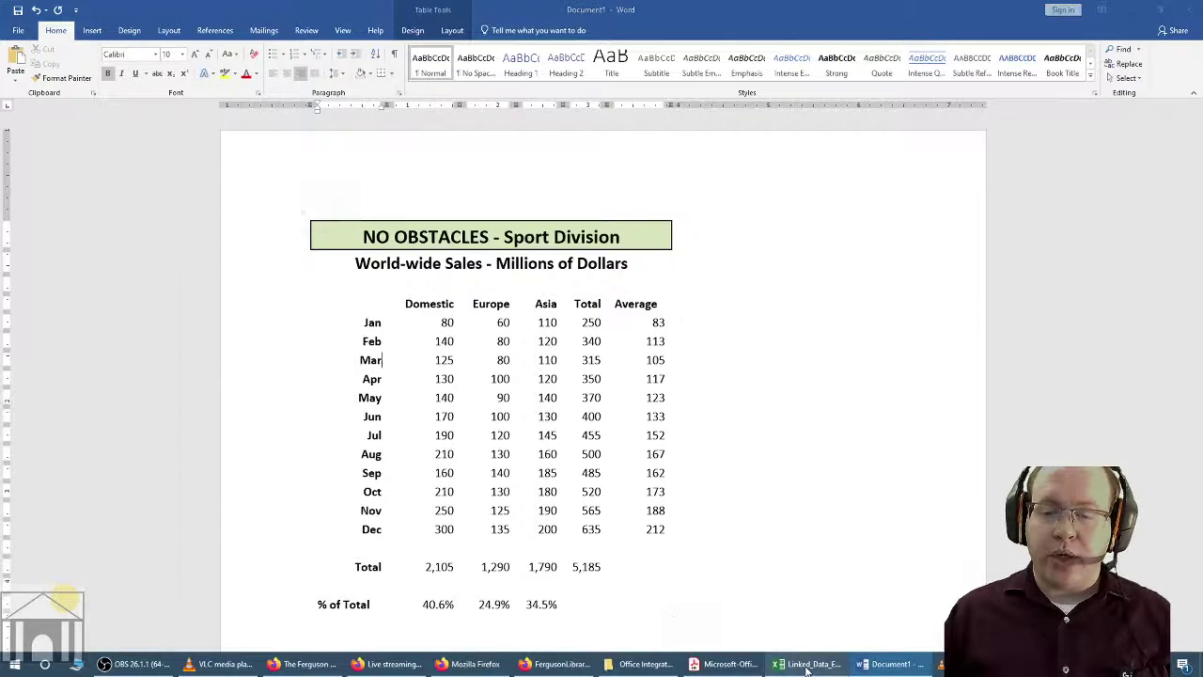
click(442, 530)
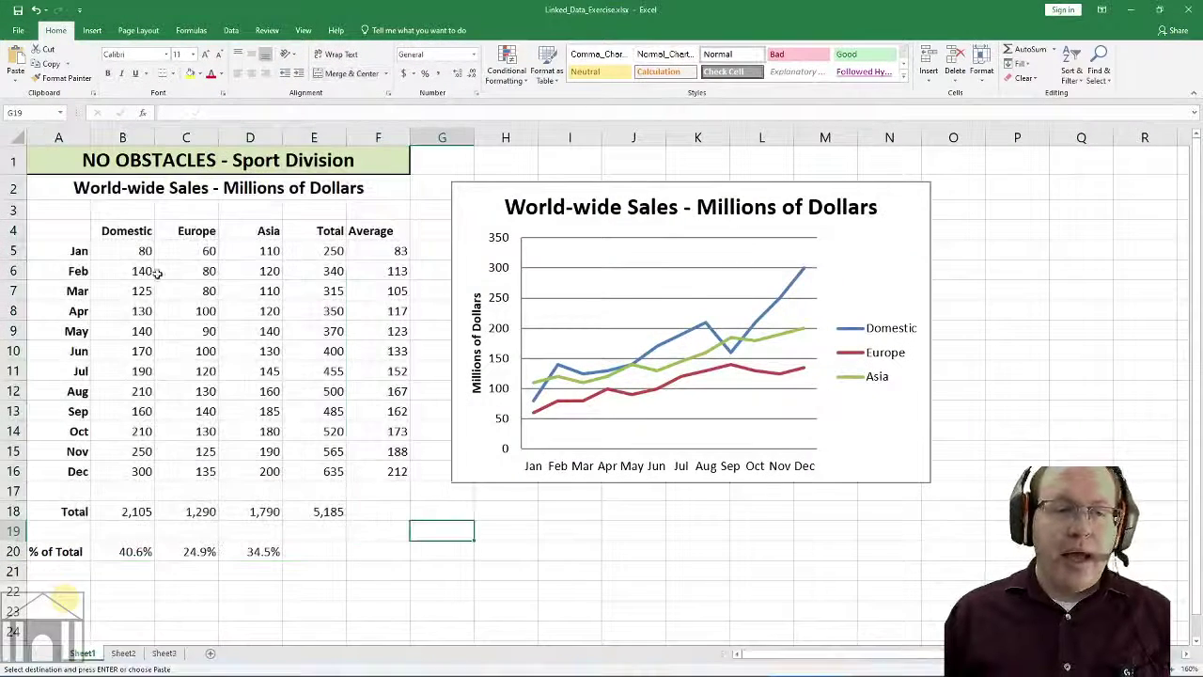
click(193, 312)
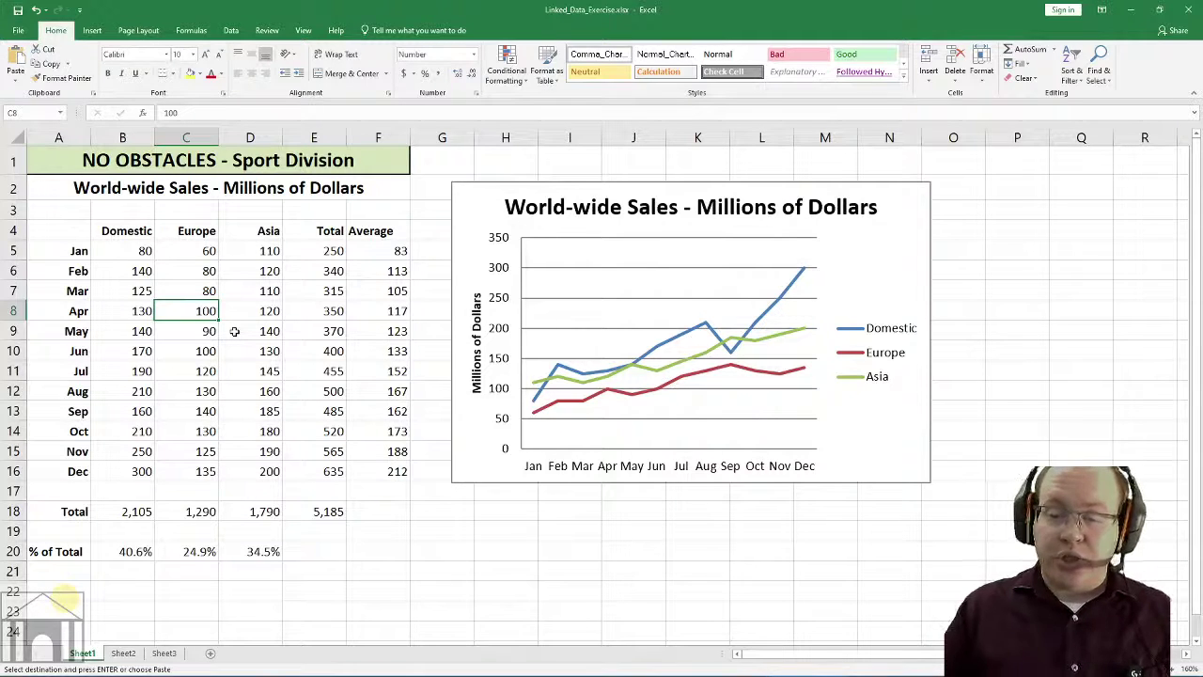
text(5000)
key(Return)
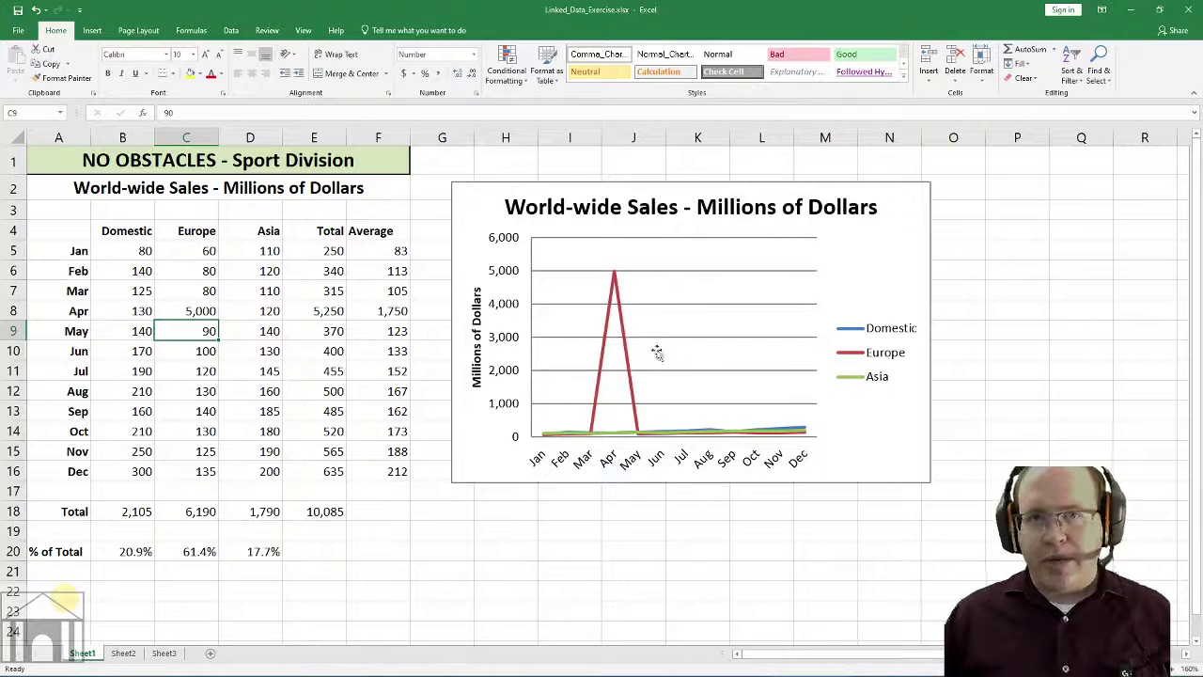
click(196, 314)
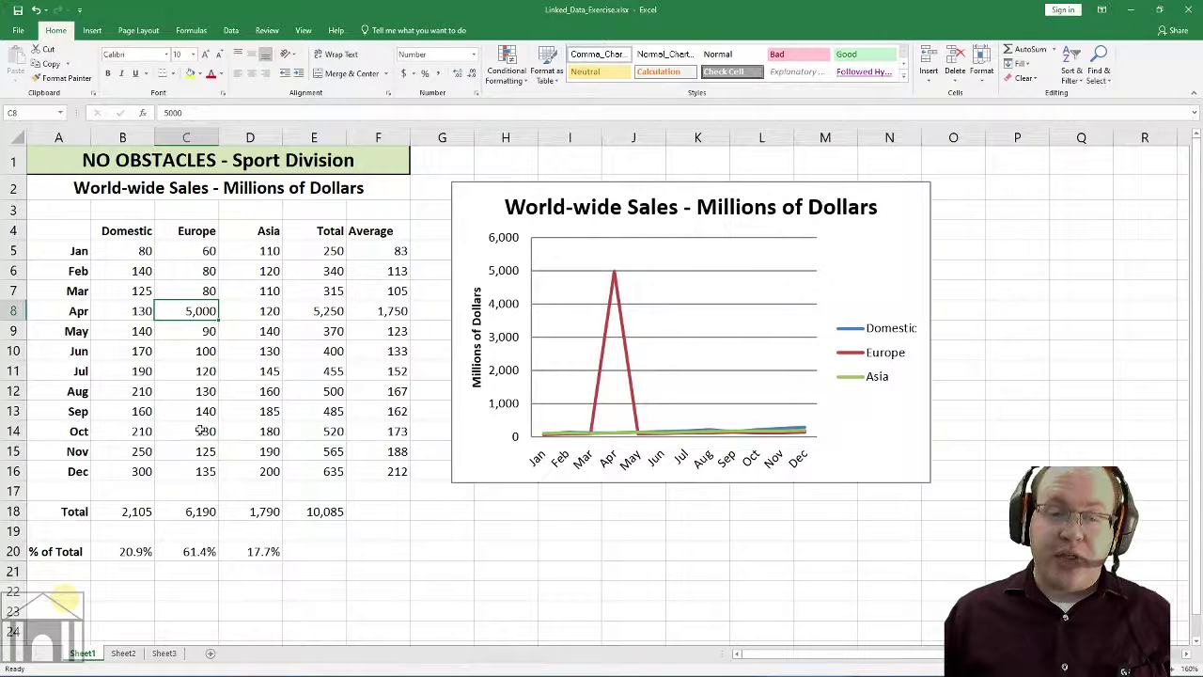
- Arrange the Excel workbook and the Word document side by side, with Word on the left half
mouse_move(801, 674)
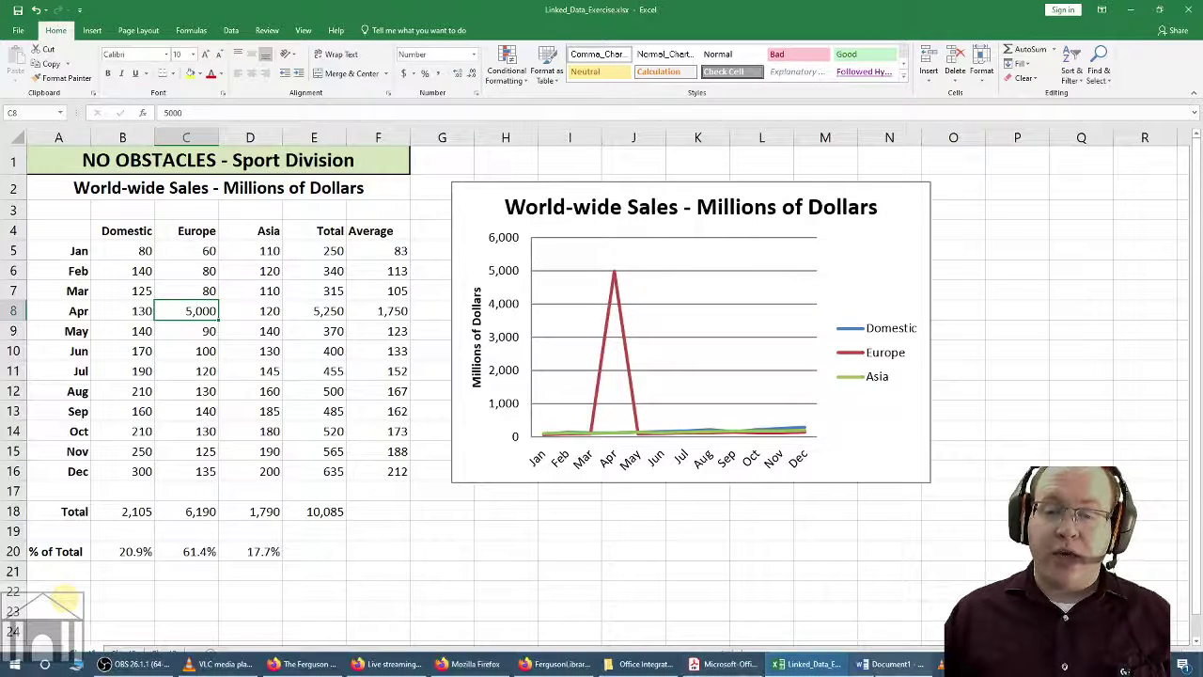
drag(753, 14, 1200, 162)
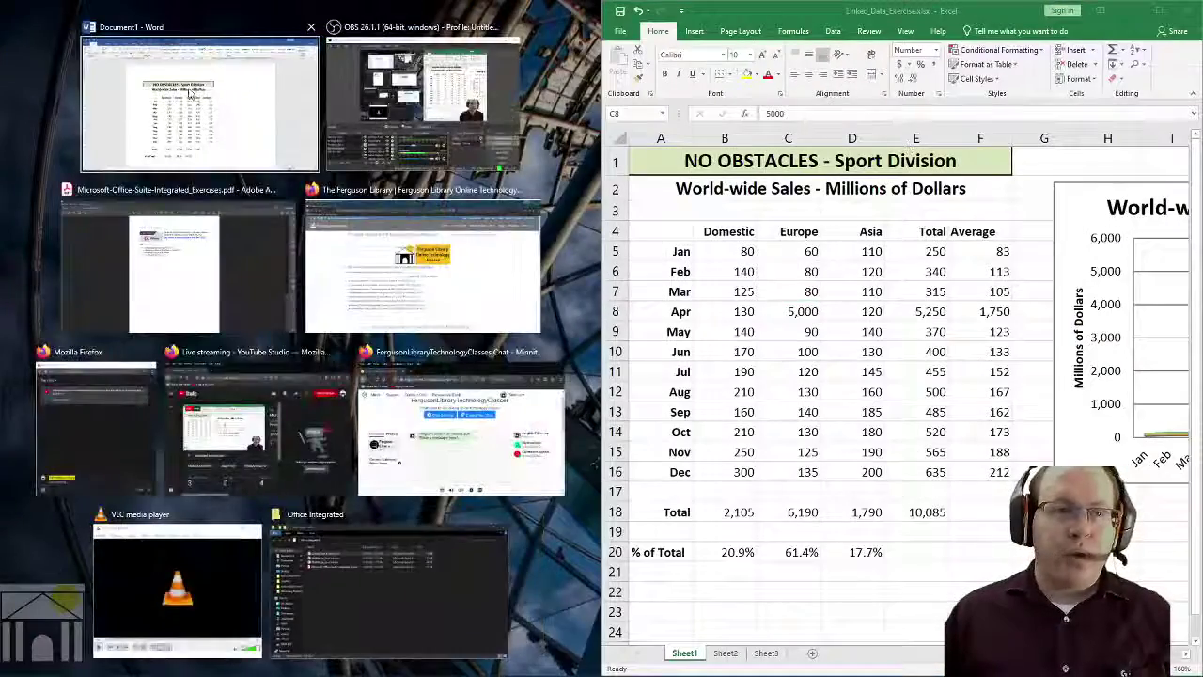
click(197, 94)
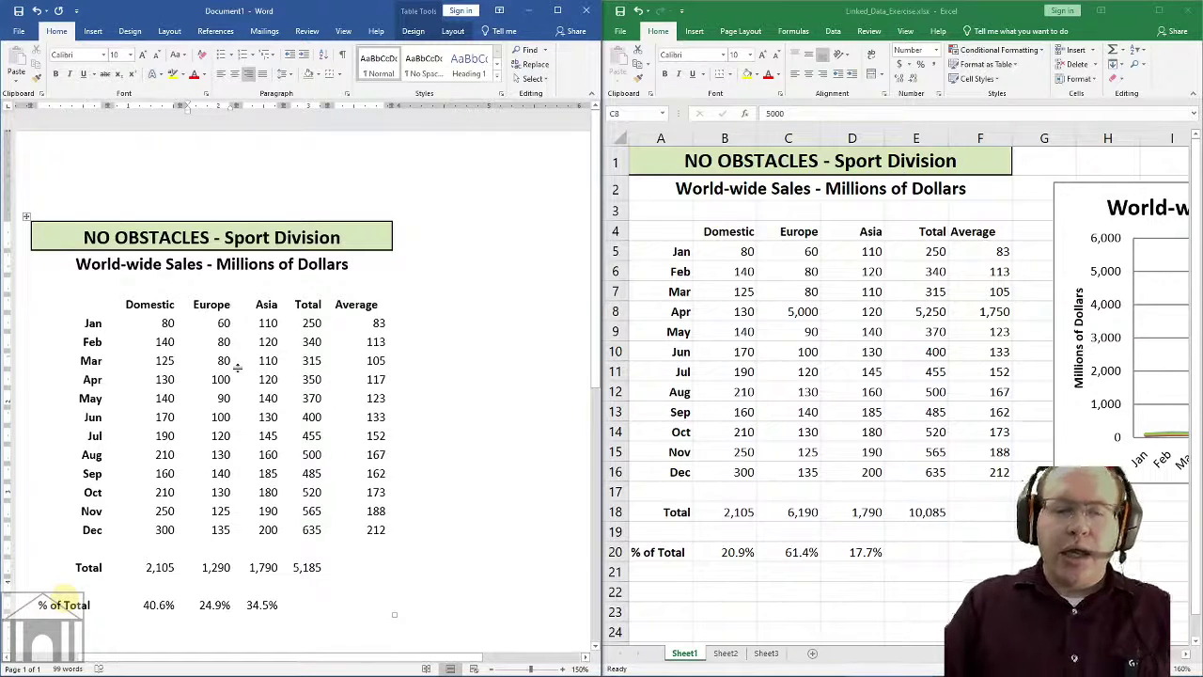
- Set the April Europe value in the Word table to 5000, leaving no extra line in the cell
key(BackSpace)
key(BackSpace)
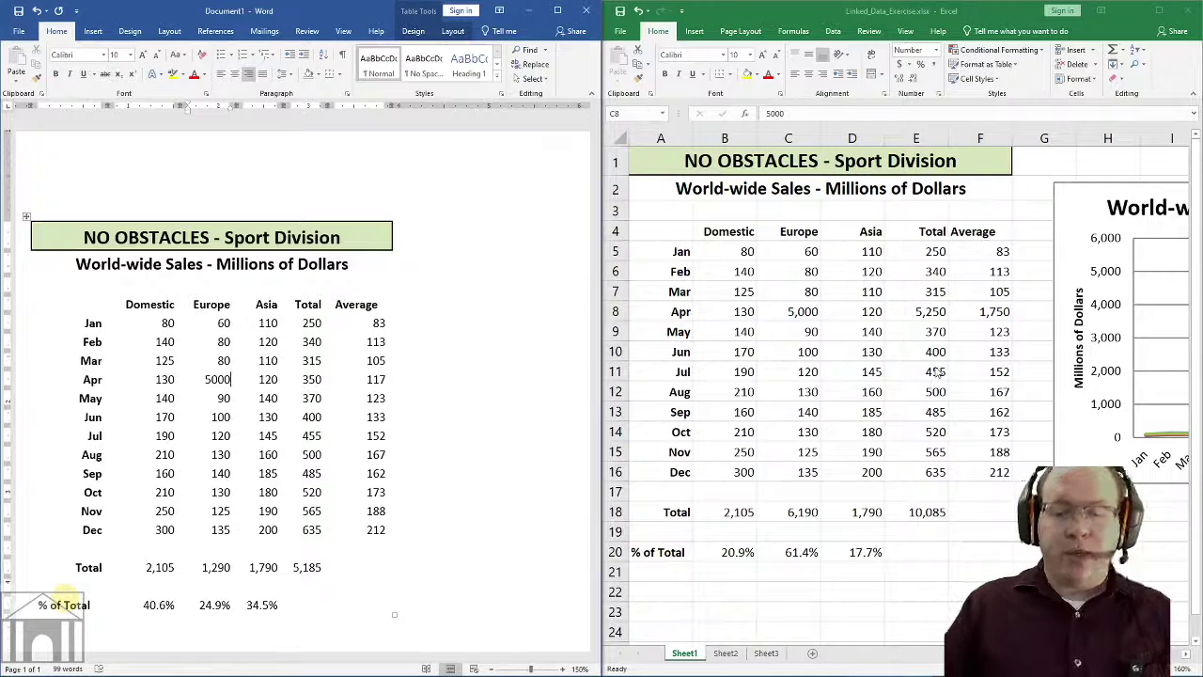
key(Return)
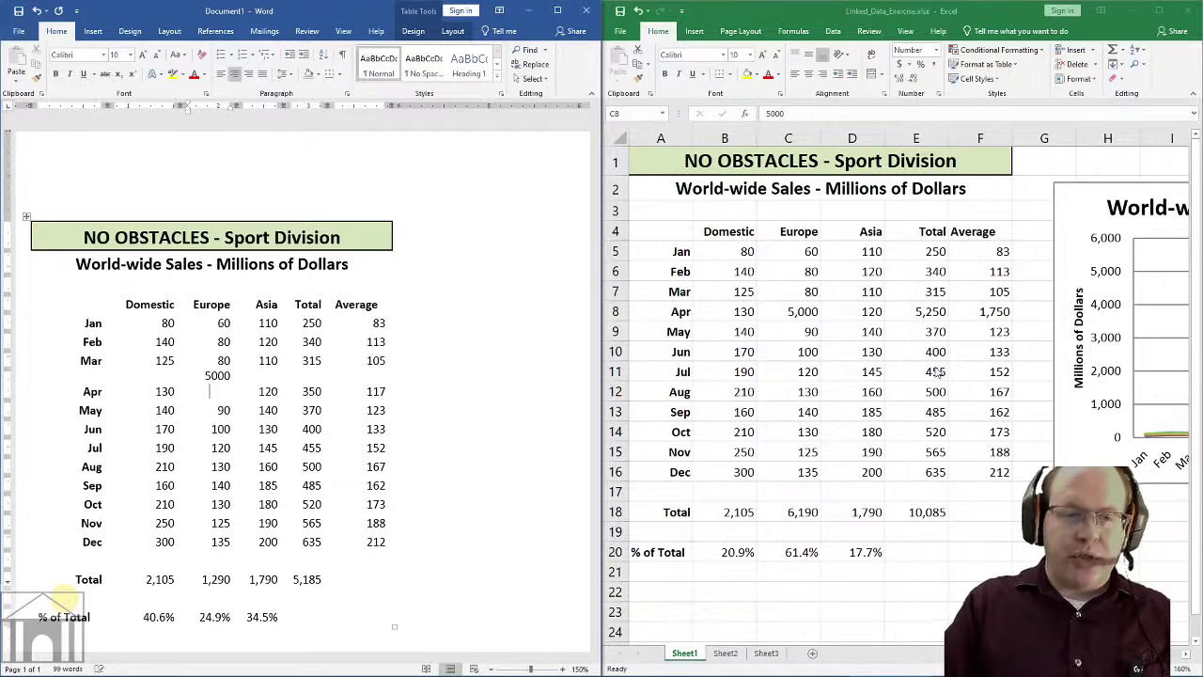
key(BackSpace)
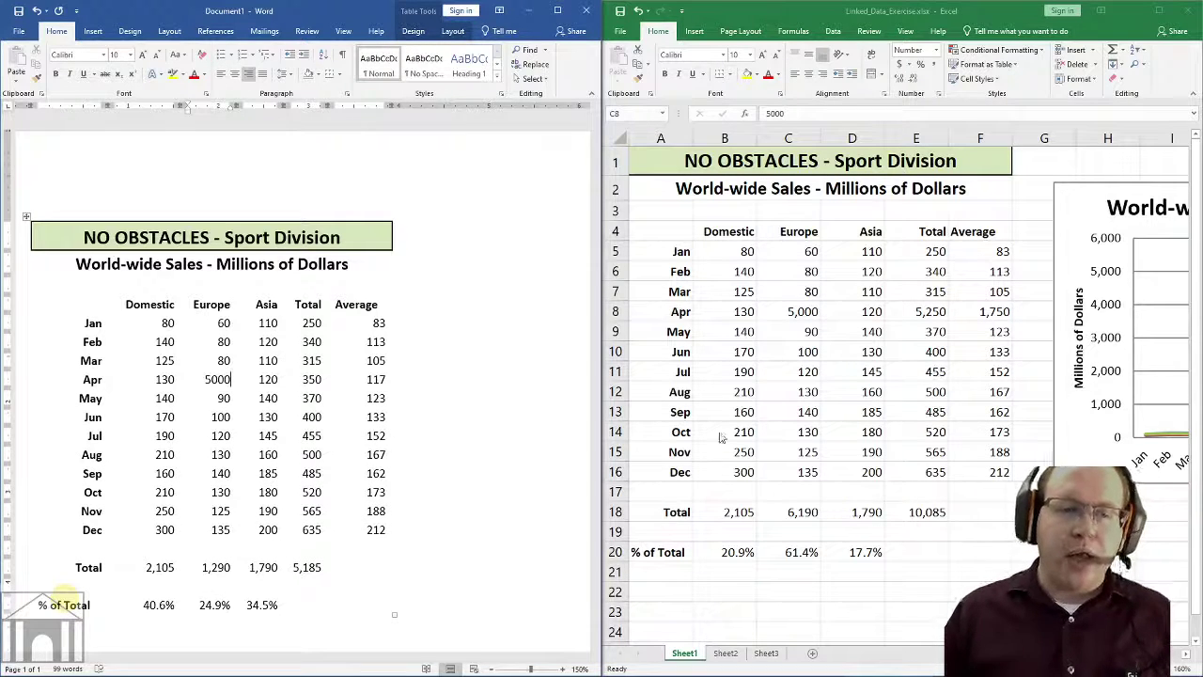
- Compare the April Total and Average cells in the Word table with the April total formula in the Excel worksheet
click(368, 473)
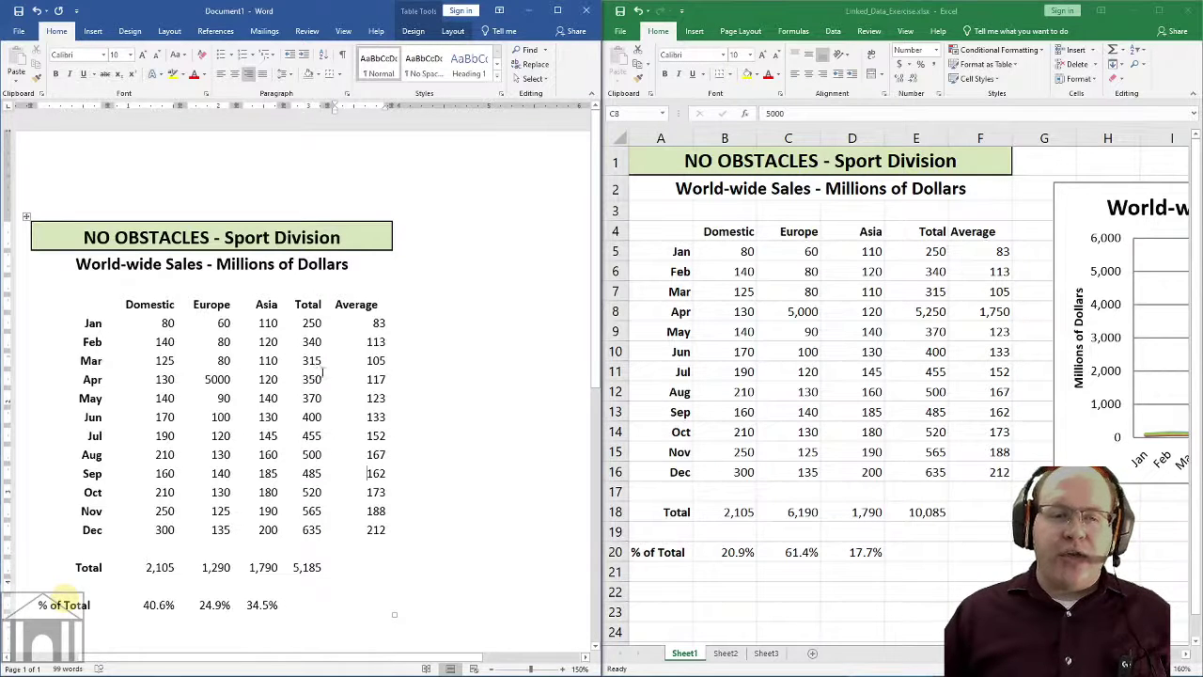
click(307, 378)
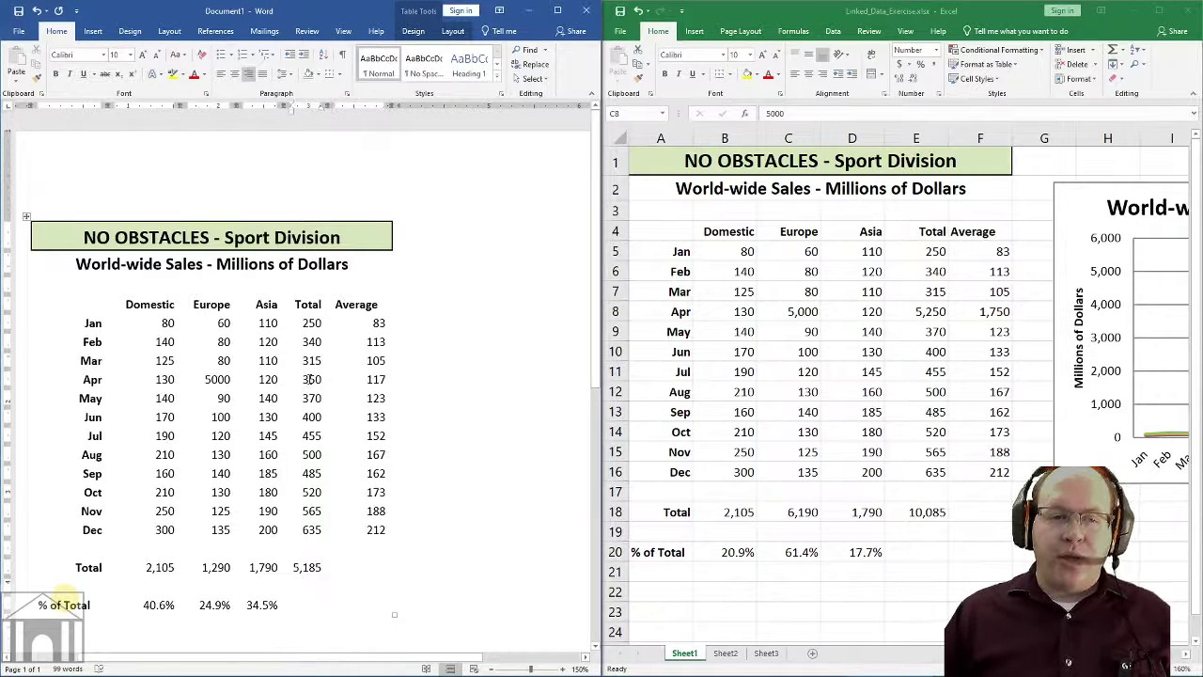
click(320, 378)
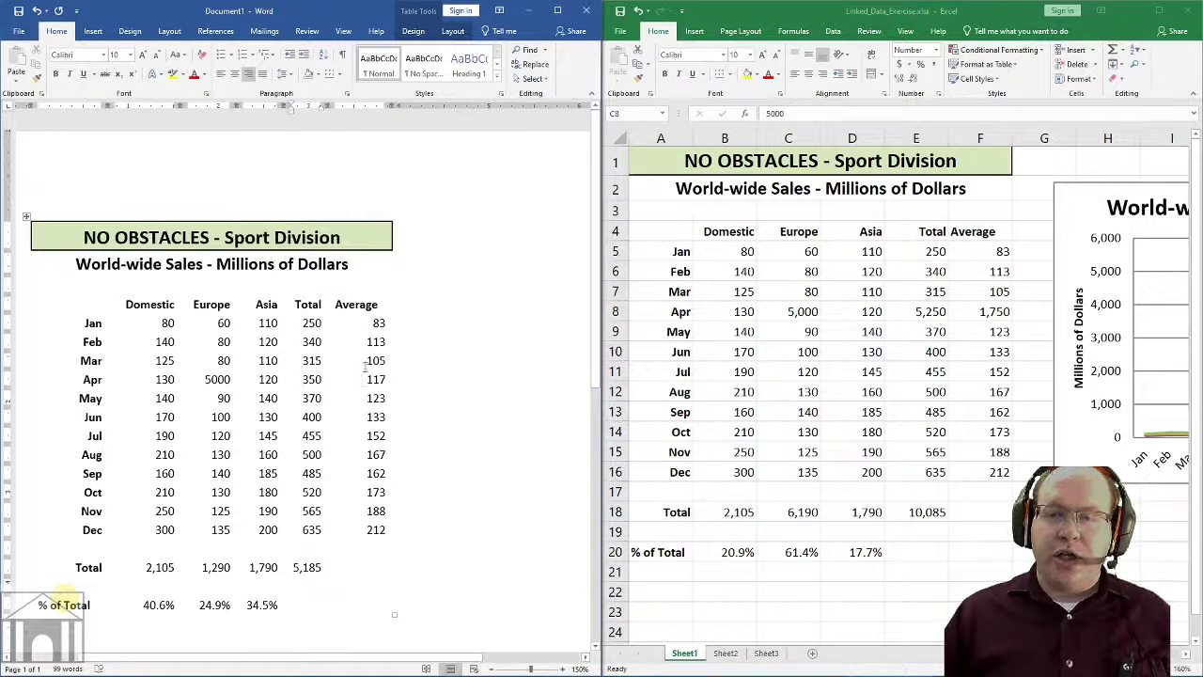
click(375, 379)
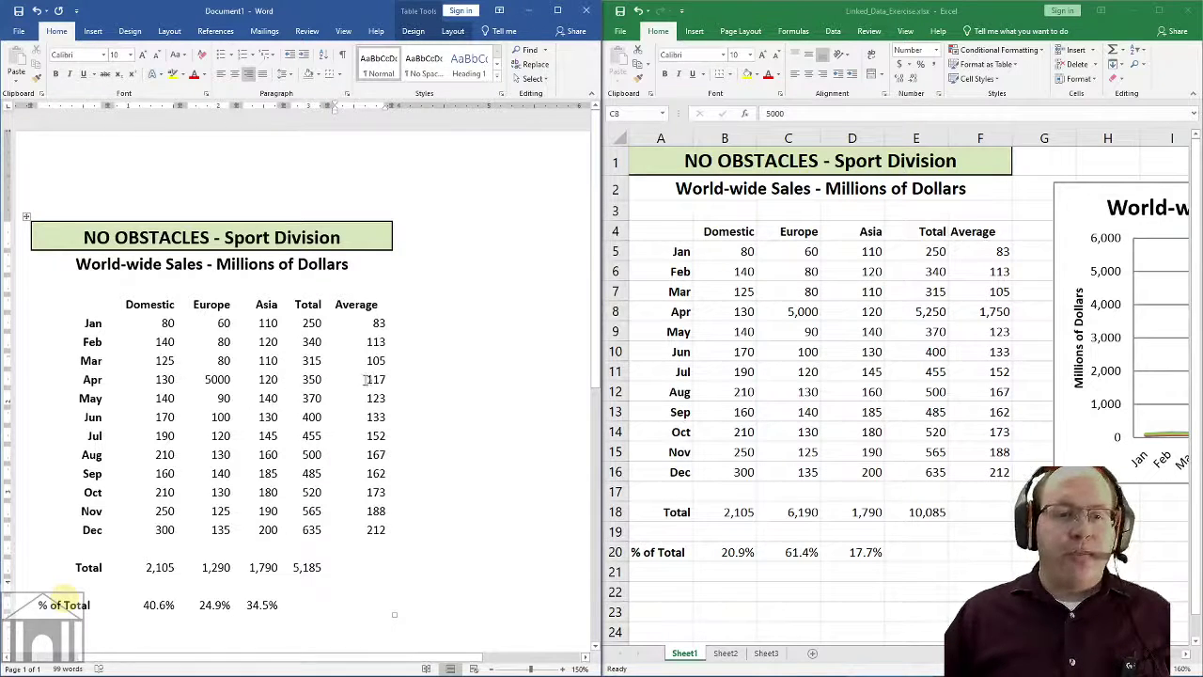
click(931, 311)
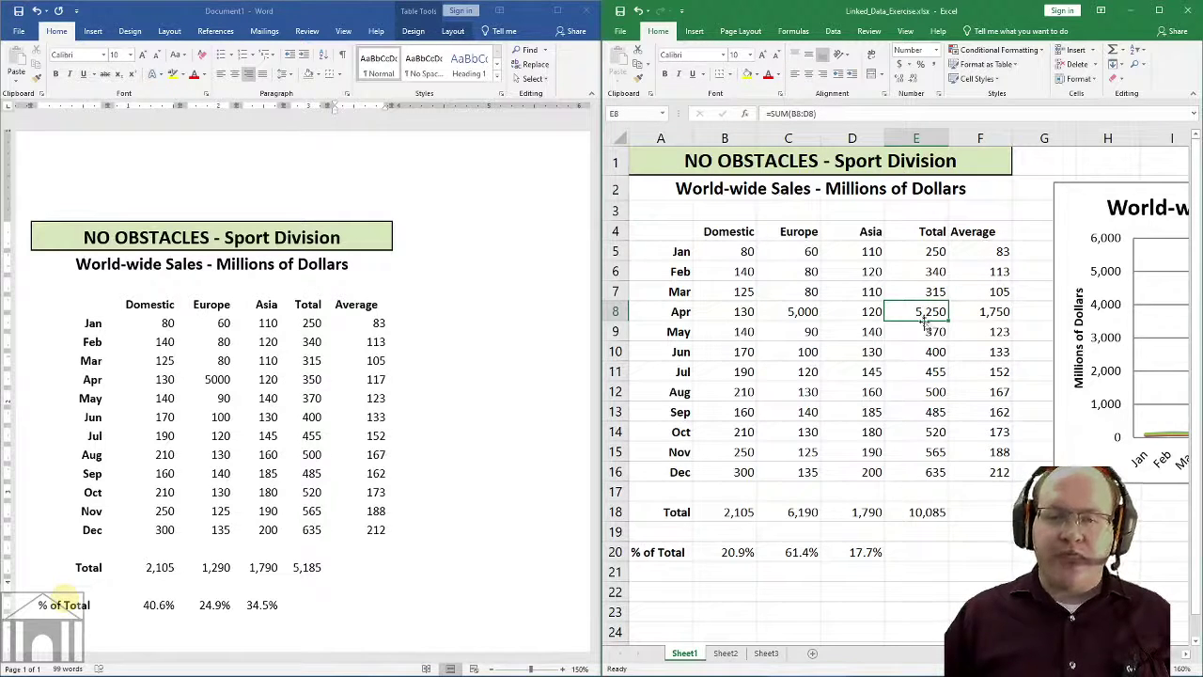
click(317, 384)
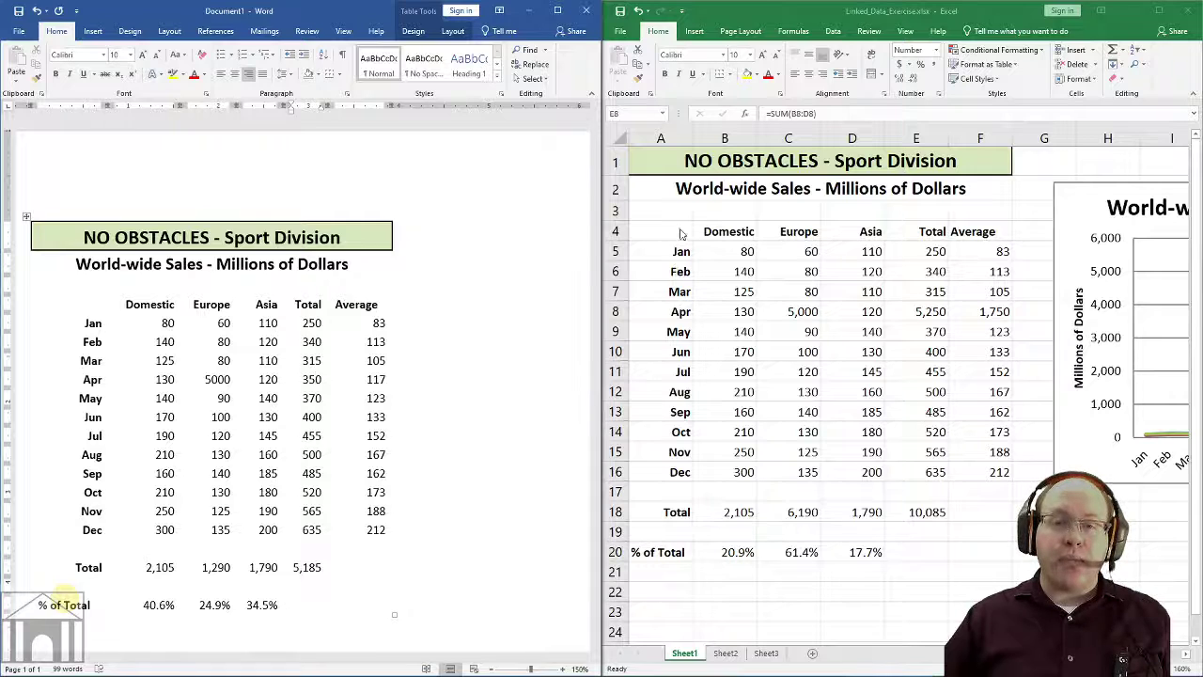
- Show the Excel workbook full screen and set the April Europe value in C8 to 100
drag(655, 169, 974, 554)
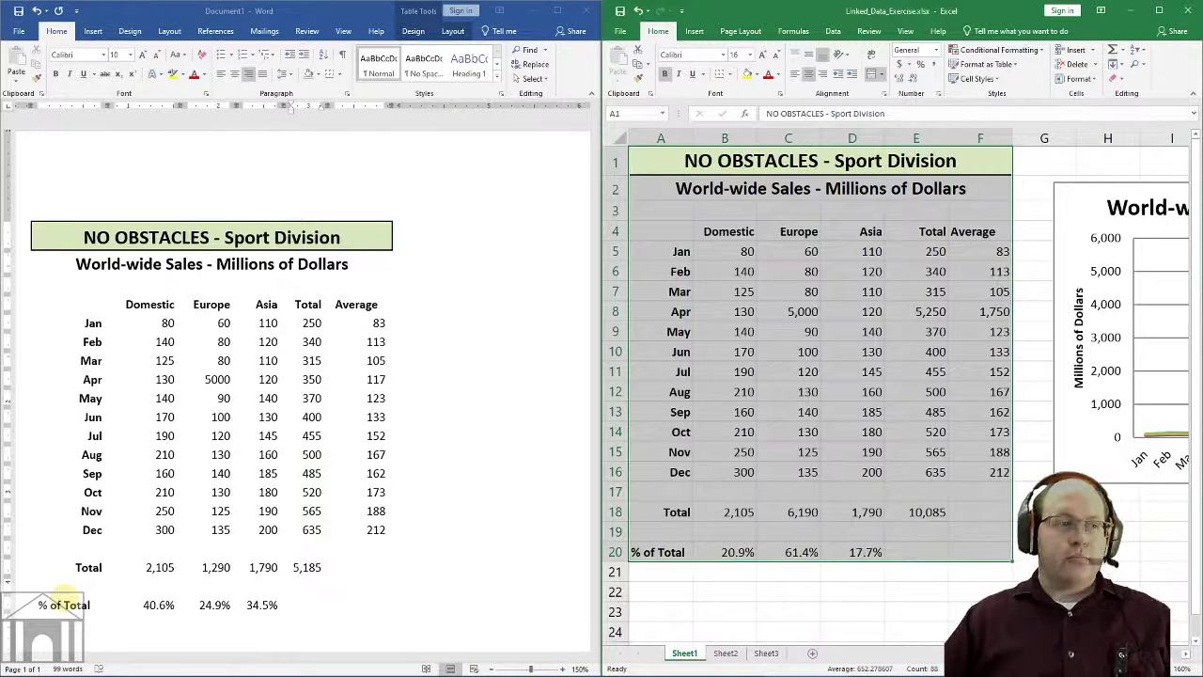
key(alt+Tab)
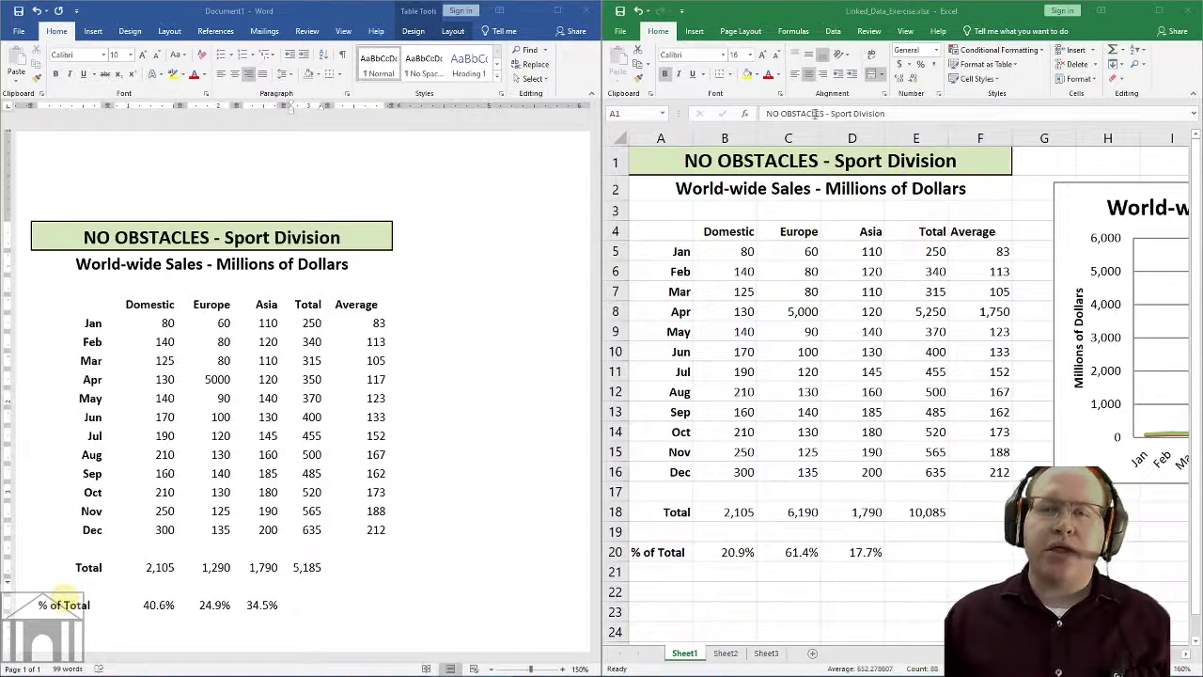
double_click(978, 9)
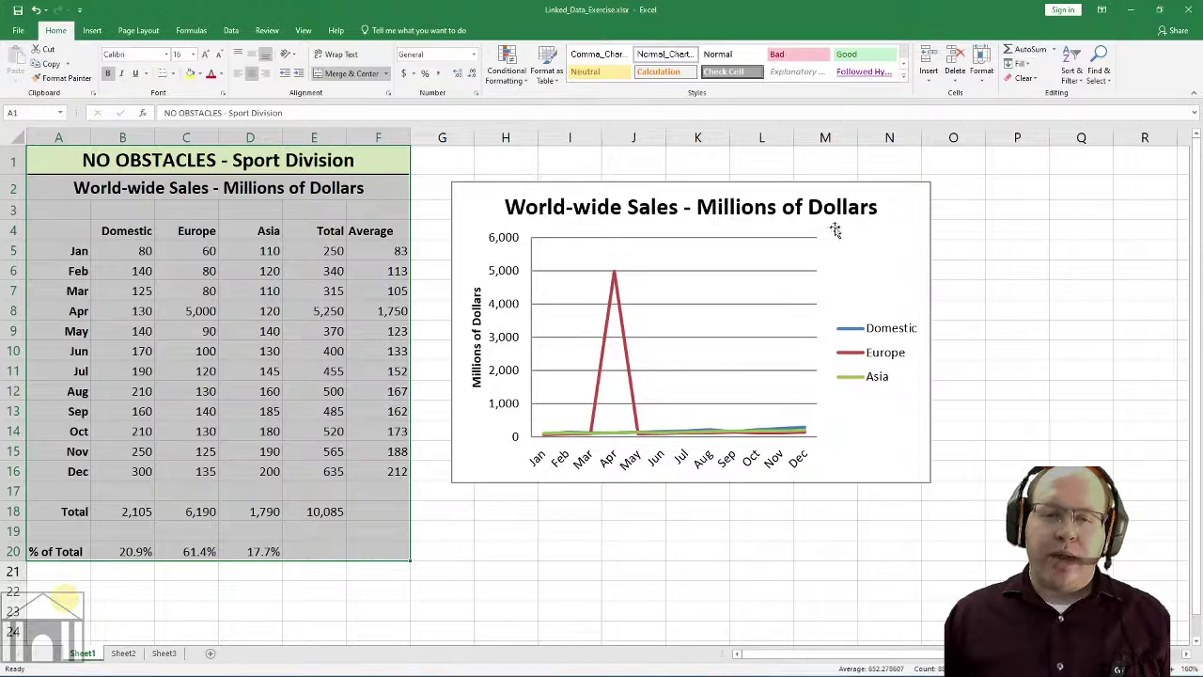
click(645, 182)
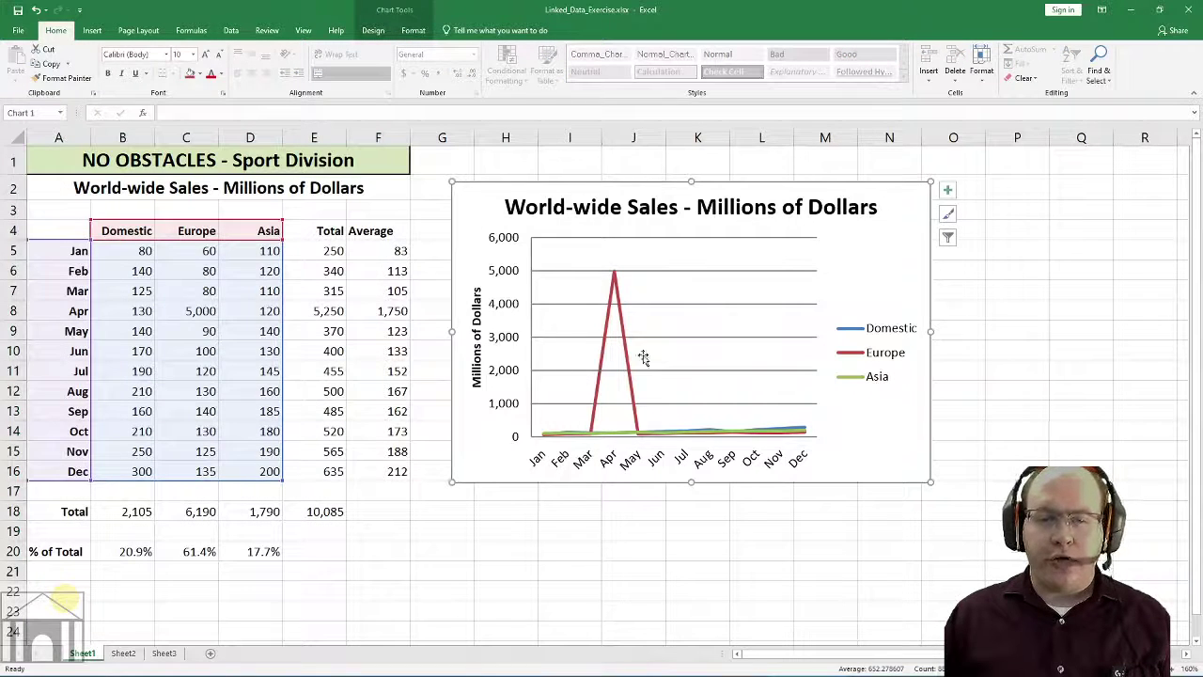
click(214, 311)
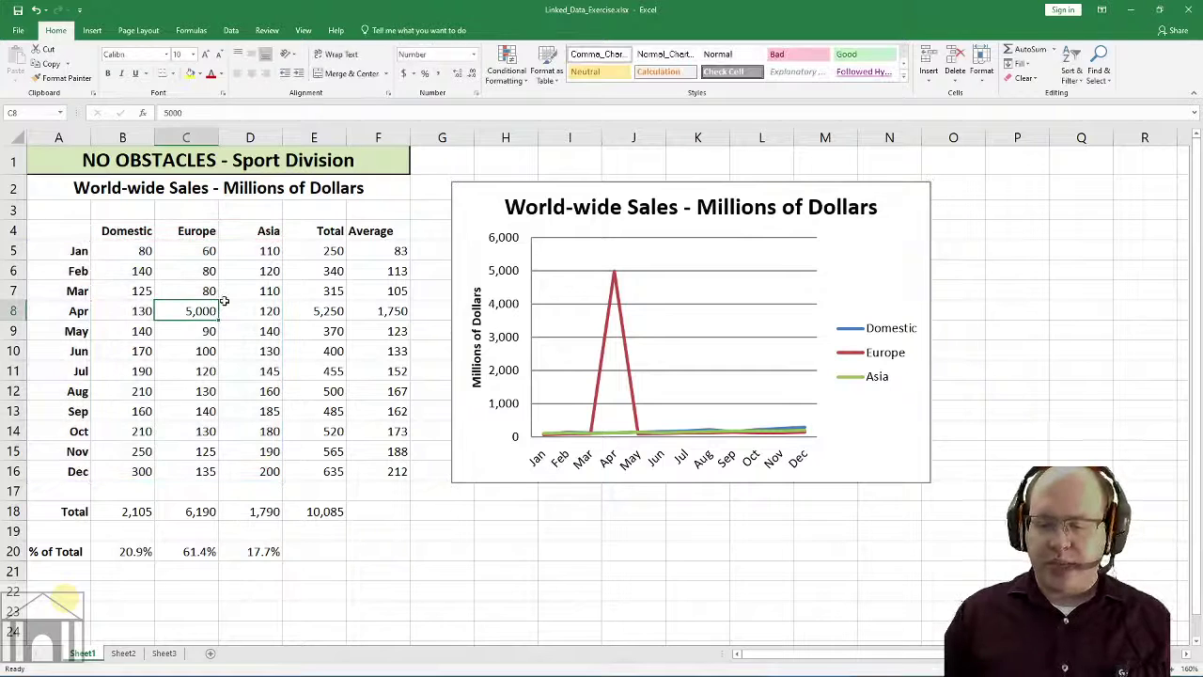
text(100)
key(Return)
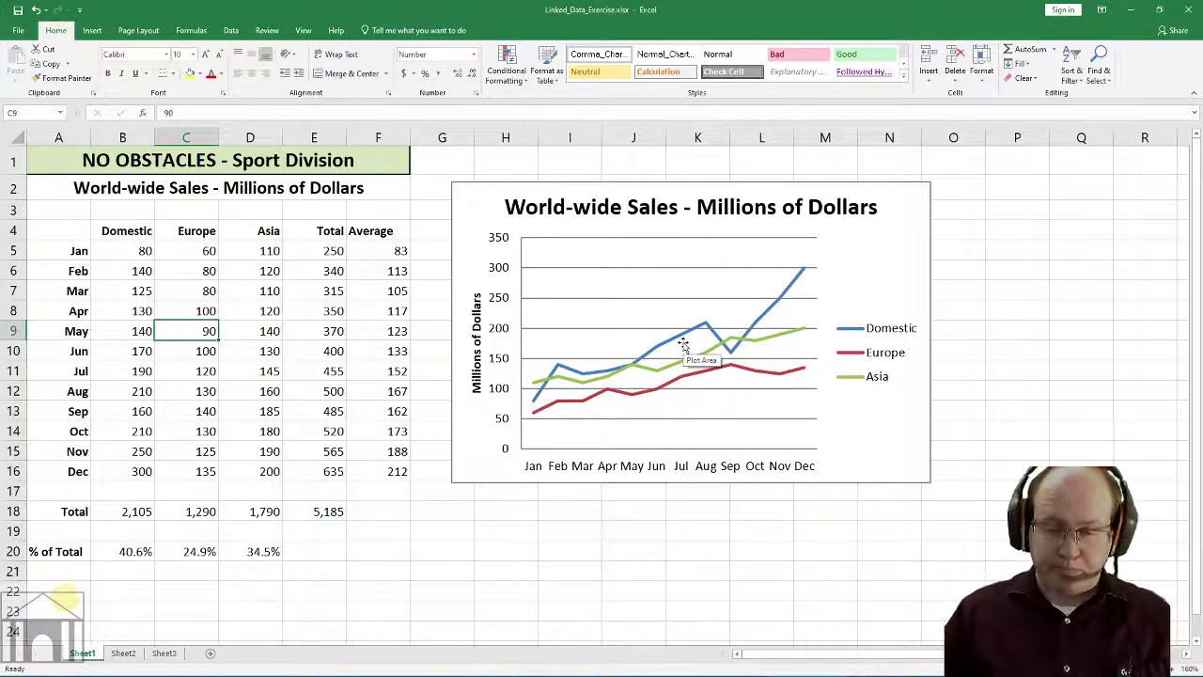
- With the sales chart selected in Excel, switch to PowerPoint, create a blank presentation and add a slide with the Blank layout
click(602, 185)
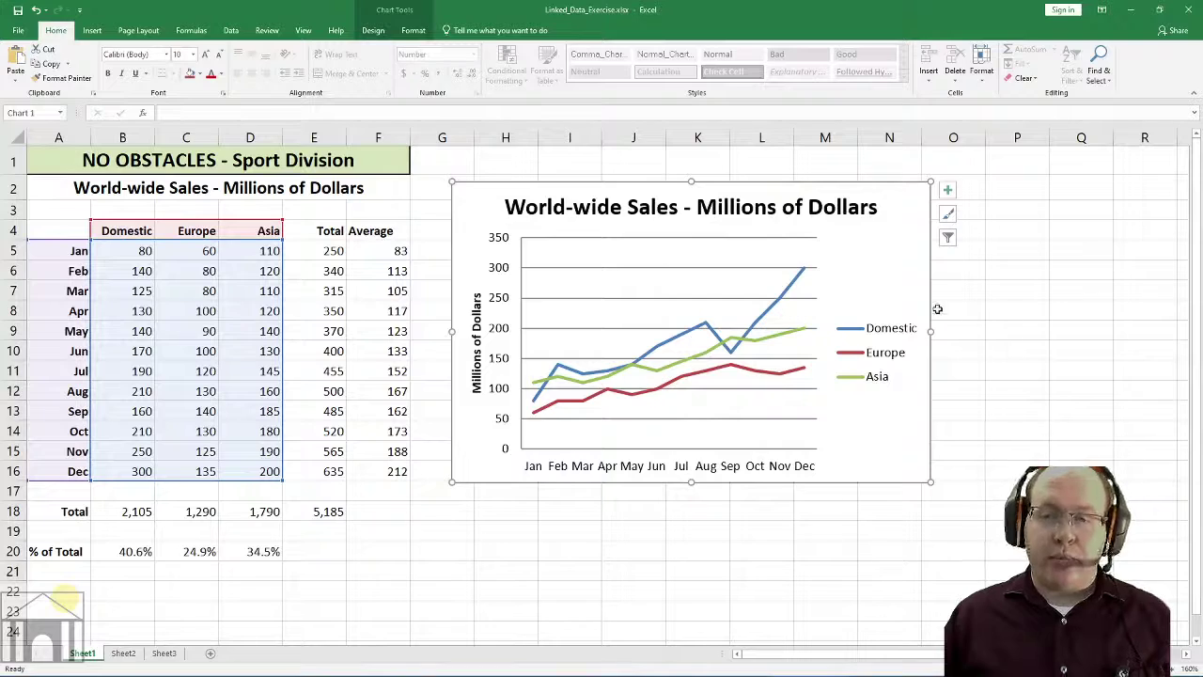
click(1131, 9)
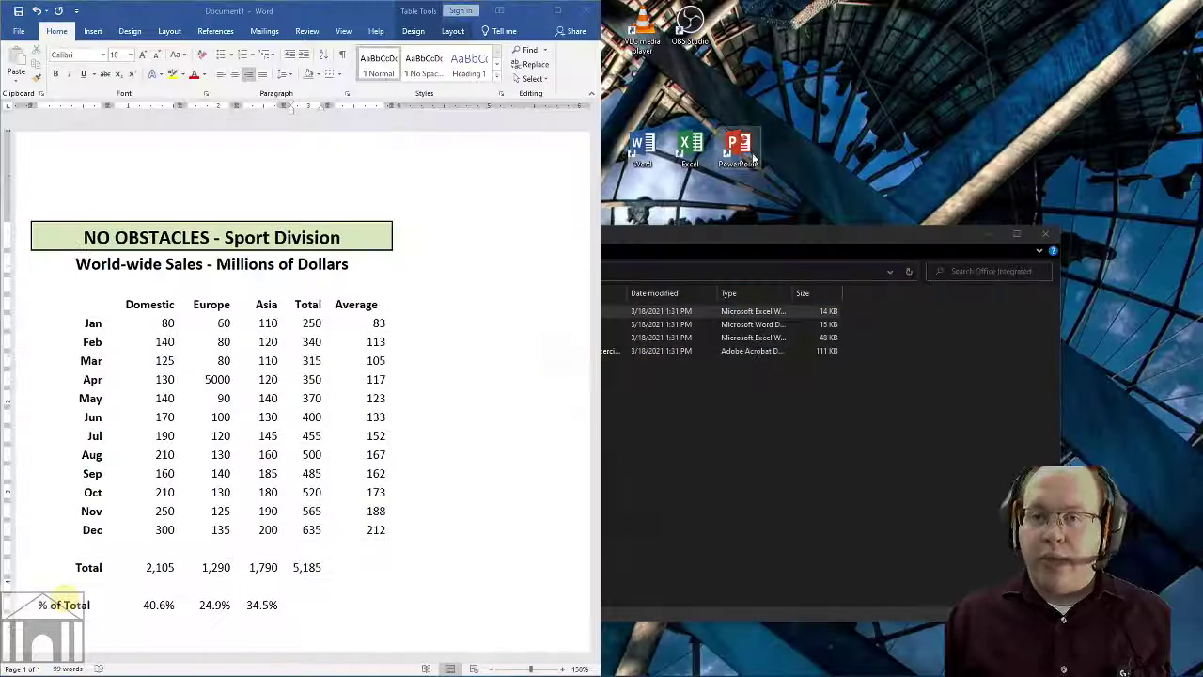
double_click(739, 148)
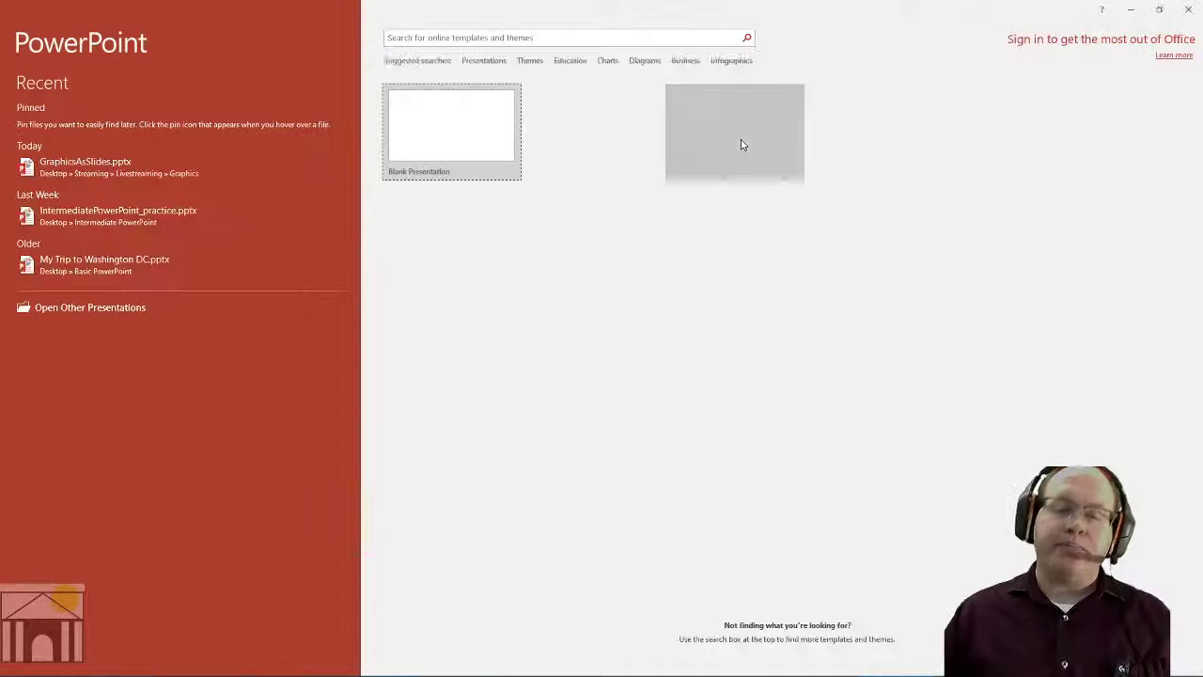
click(463, 146)
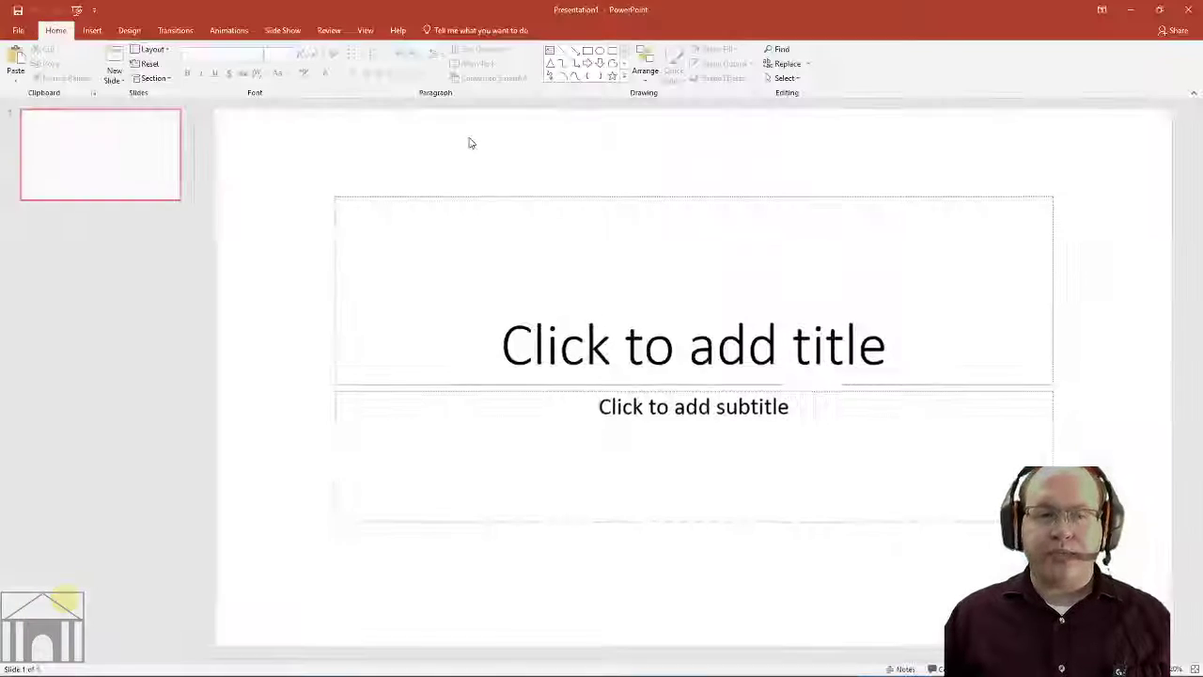
click(114, 78)
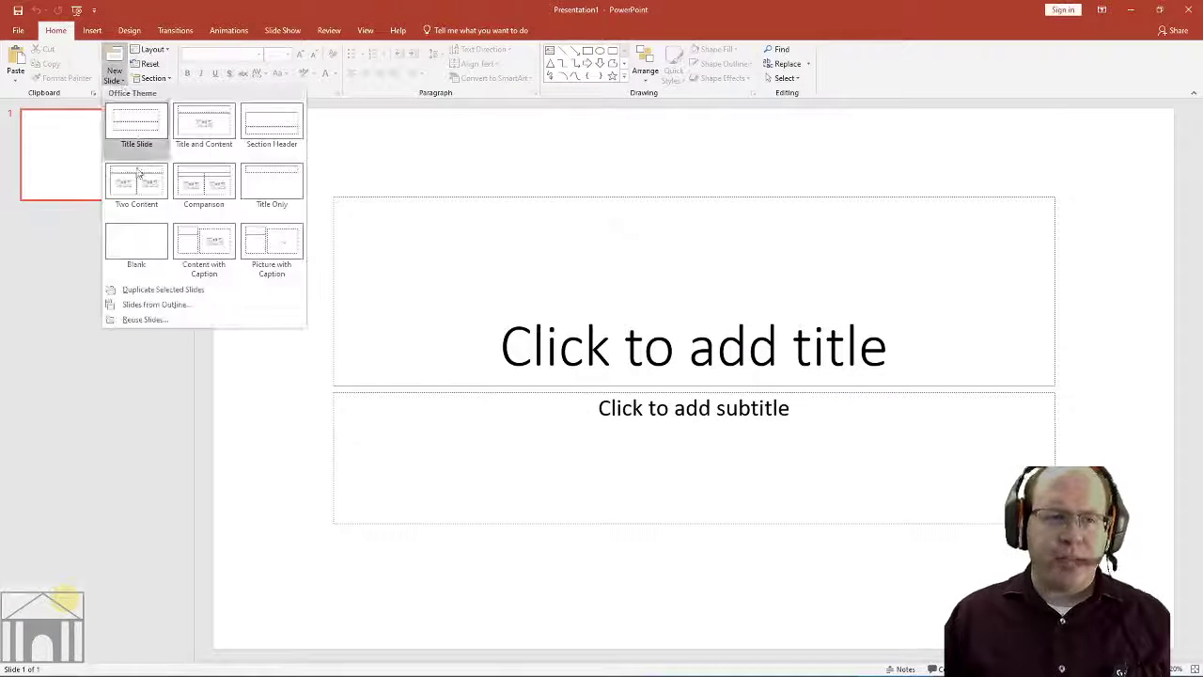
click(129, 235)
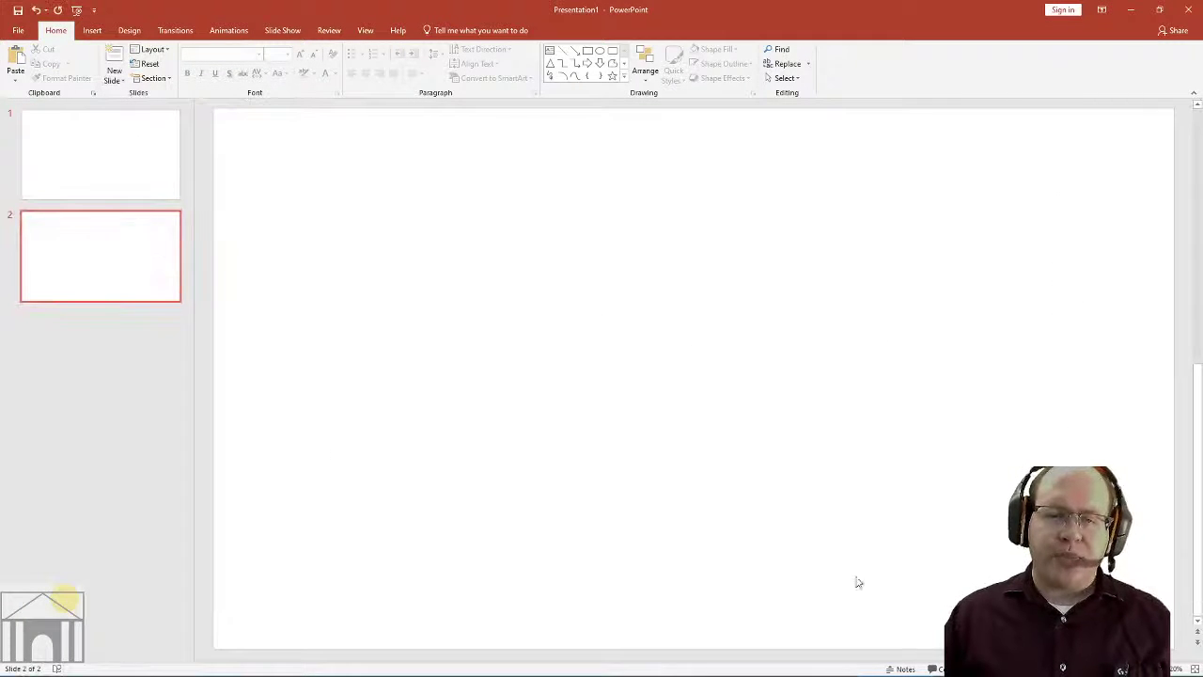
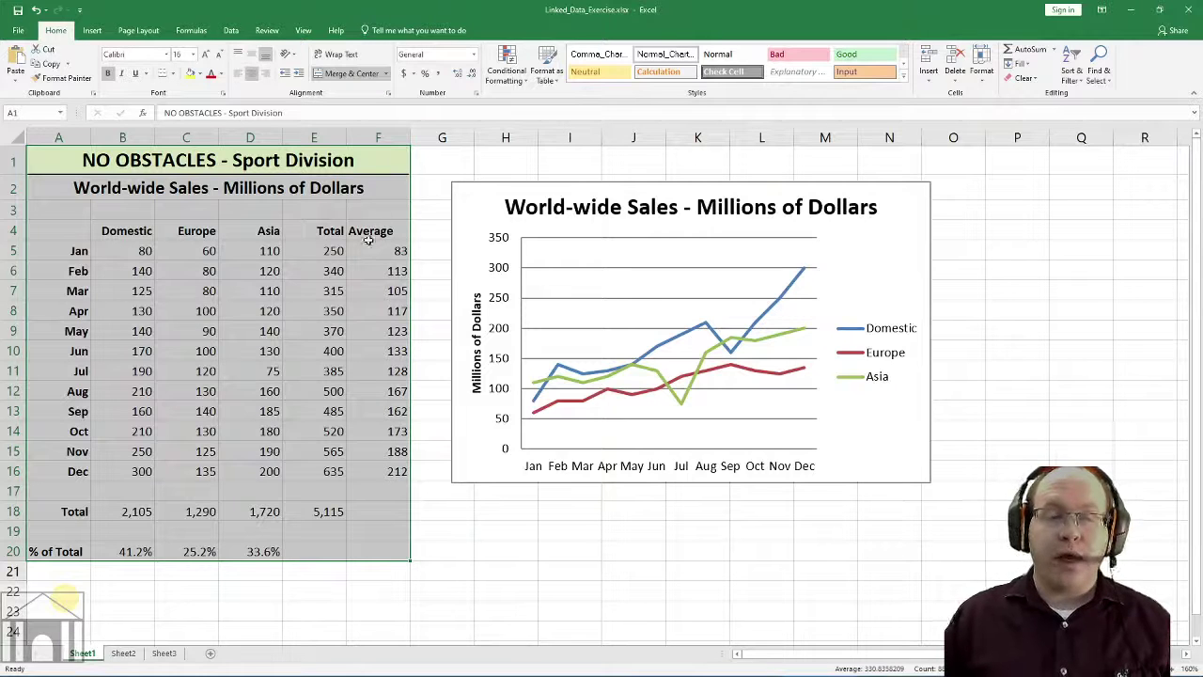
- Copy the Excel sales table A1:F20, switch to the Word document and start a new page below its existing table
click(50, 64)
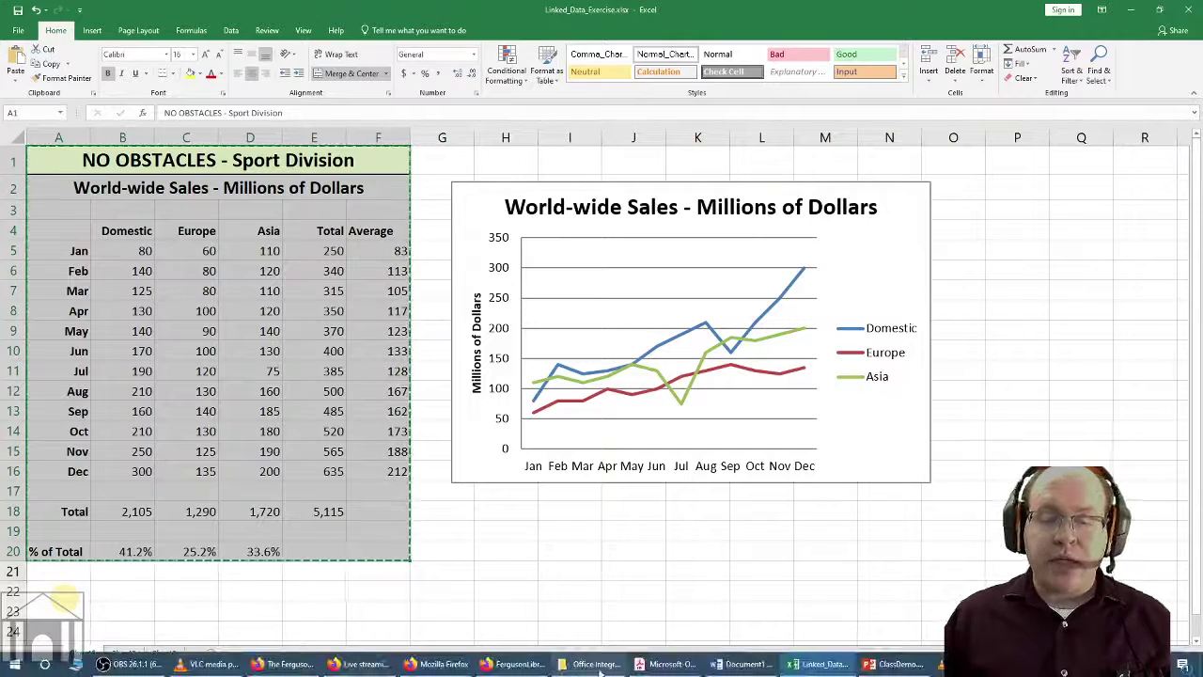
click(743, 665)
scroll(739, 537, down, 6)
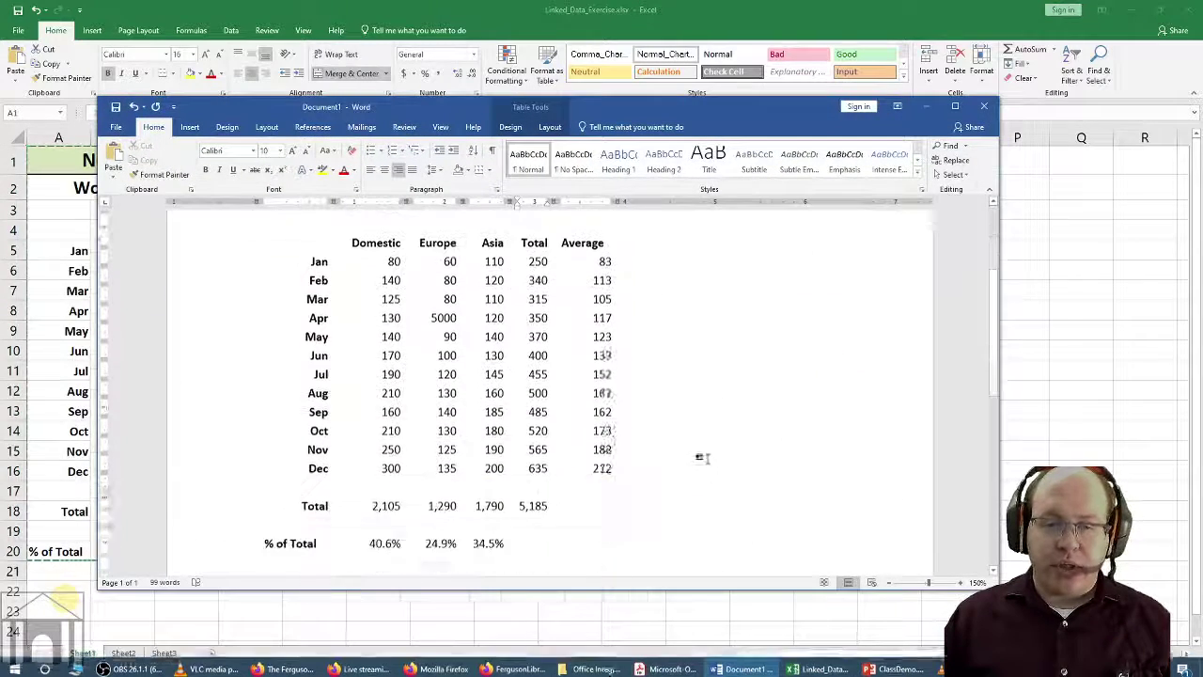
click(698, 386)
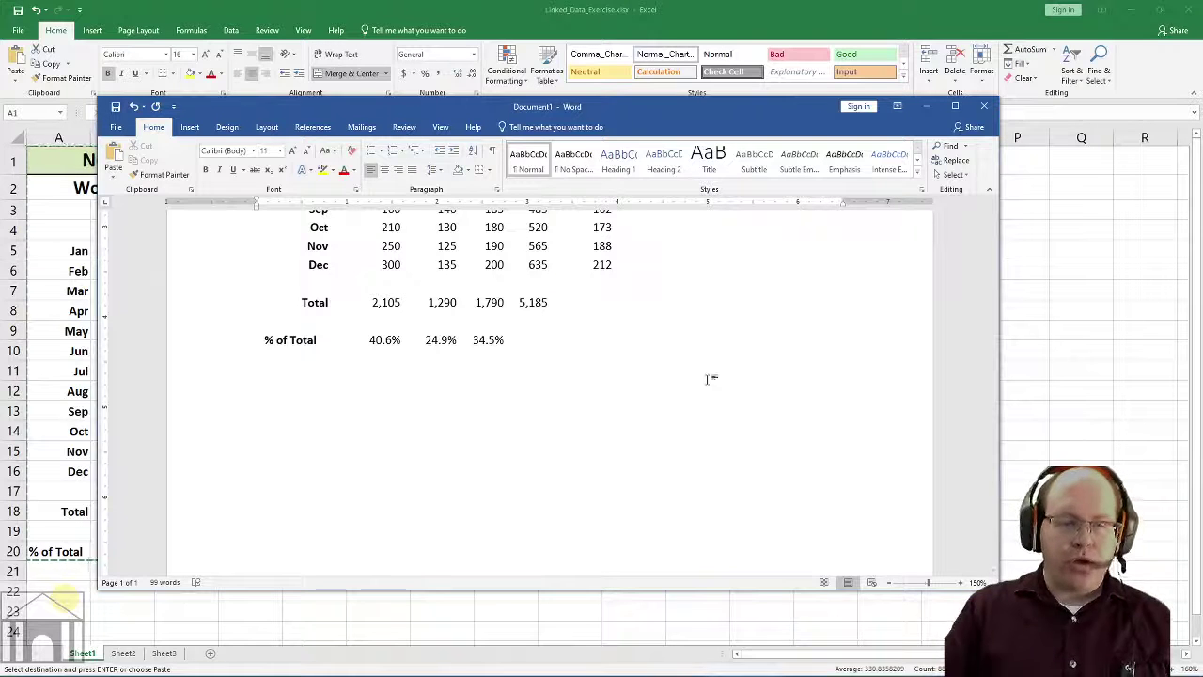
key(ctrl+Return)
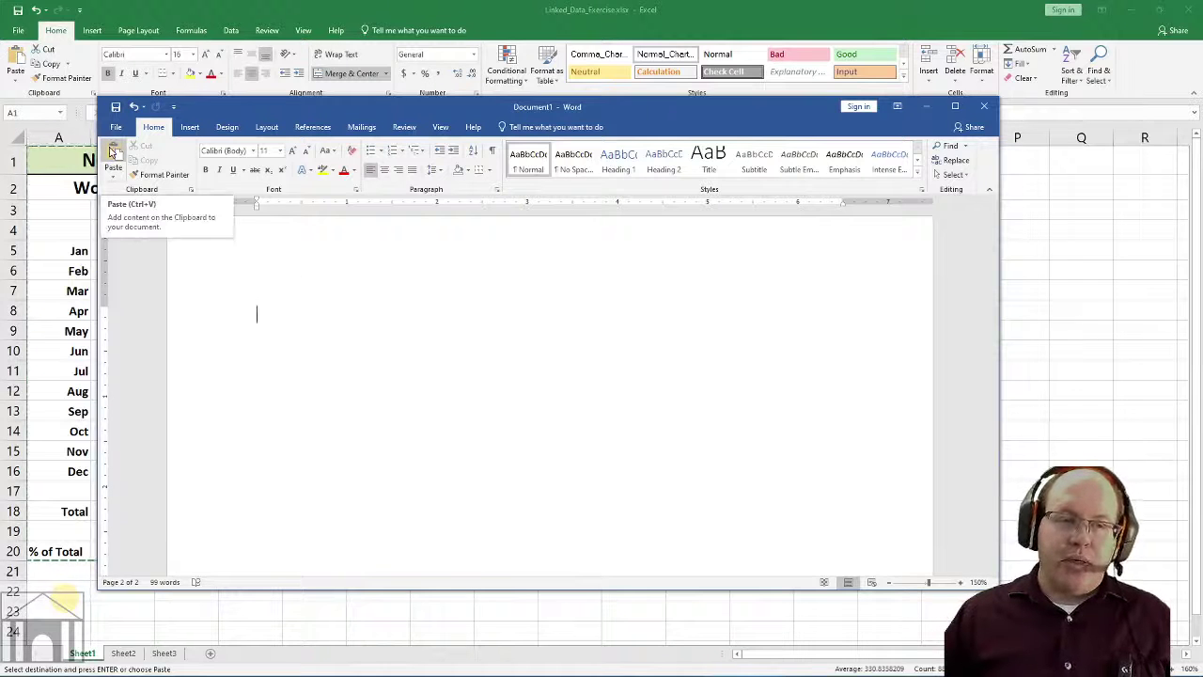
click(955, 106)
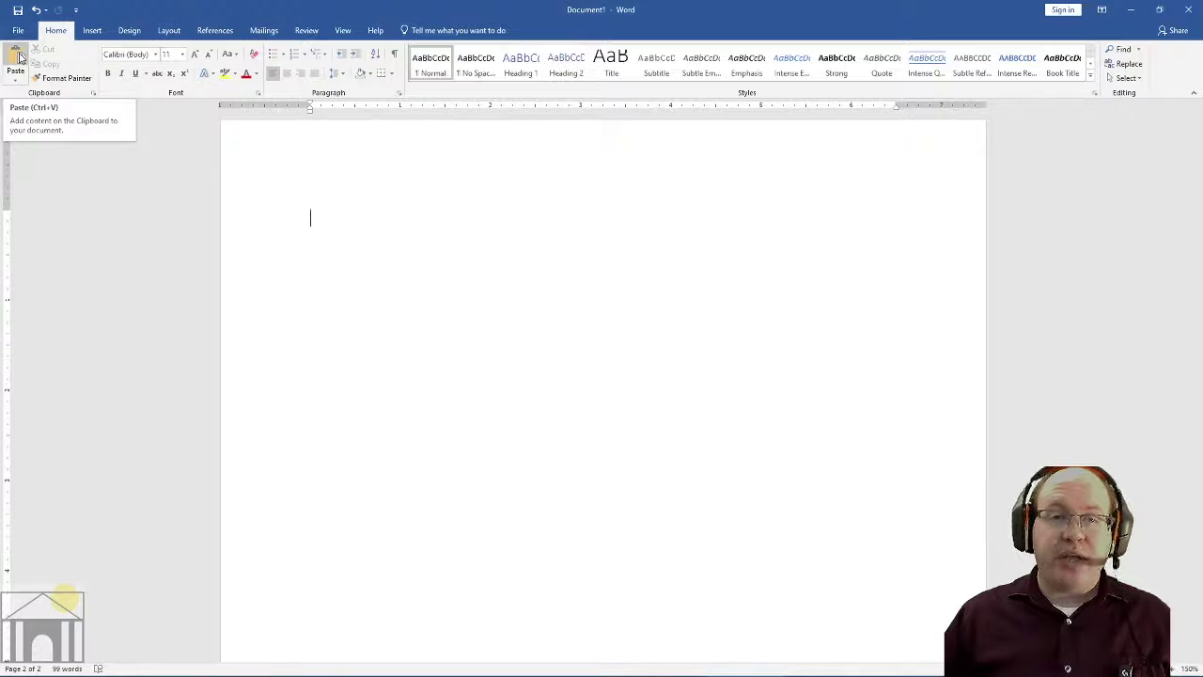
- Paste the copied sales table on page 2 of the Word document as a linked Microsoft Excel Worksheet Object
scroll(768, 406, up, 8)
scroll(672, 409, up, 3)
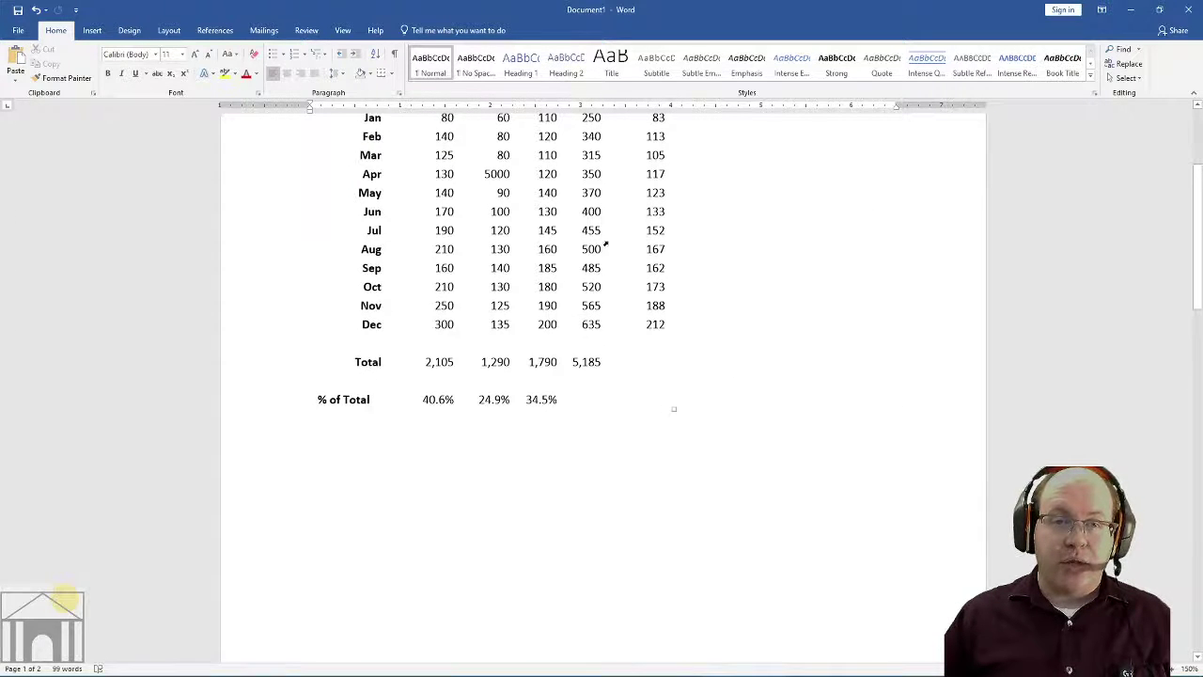
scroll(610, 253, down, 10)
scroll(611, 255, down, 3)
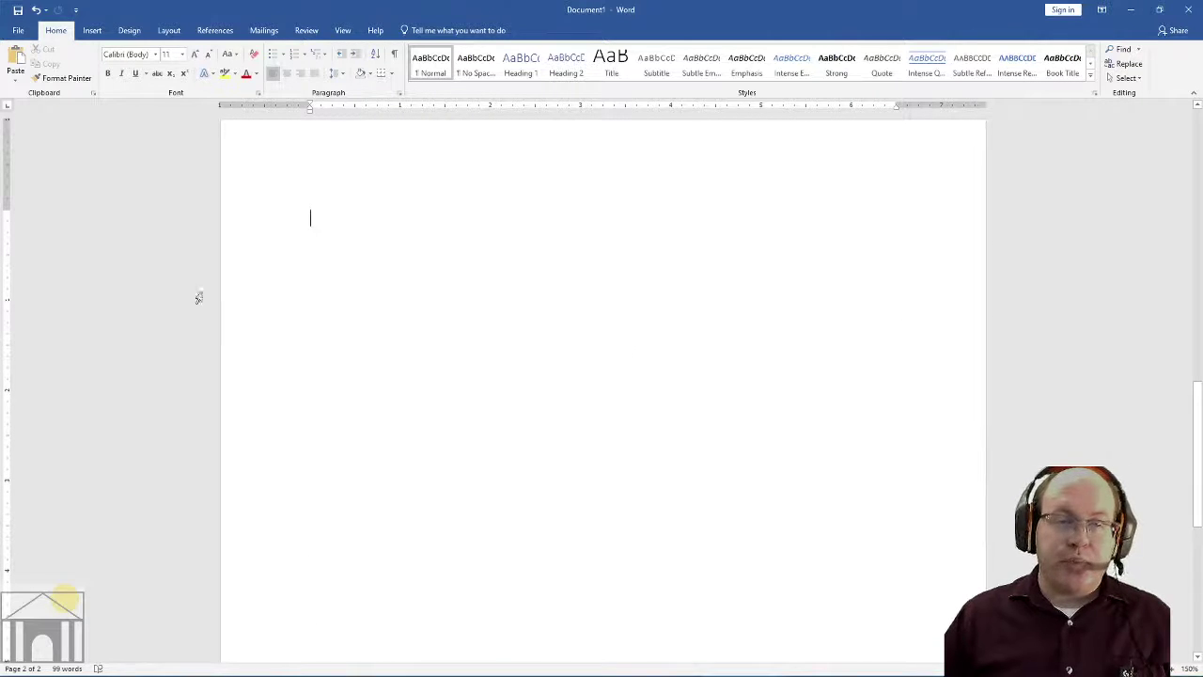
click(15, 83)
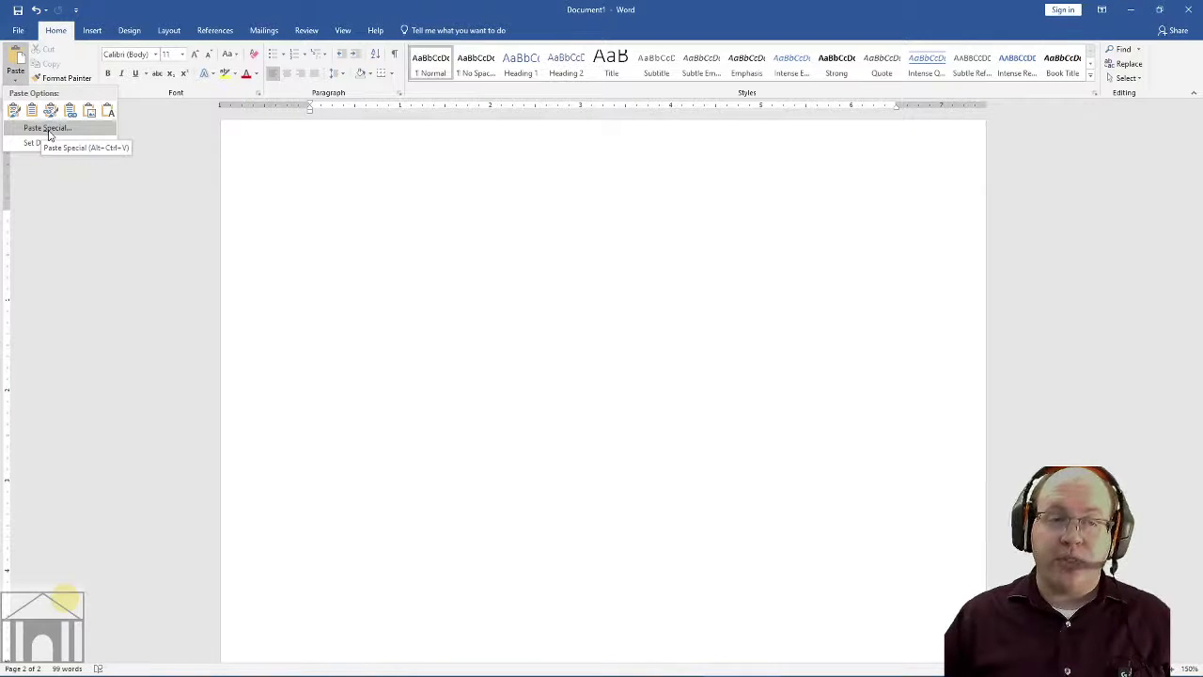
click(47, 129)
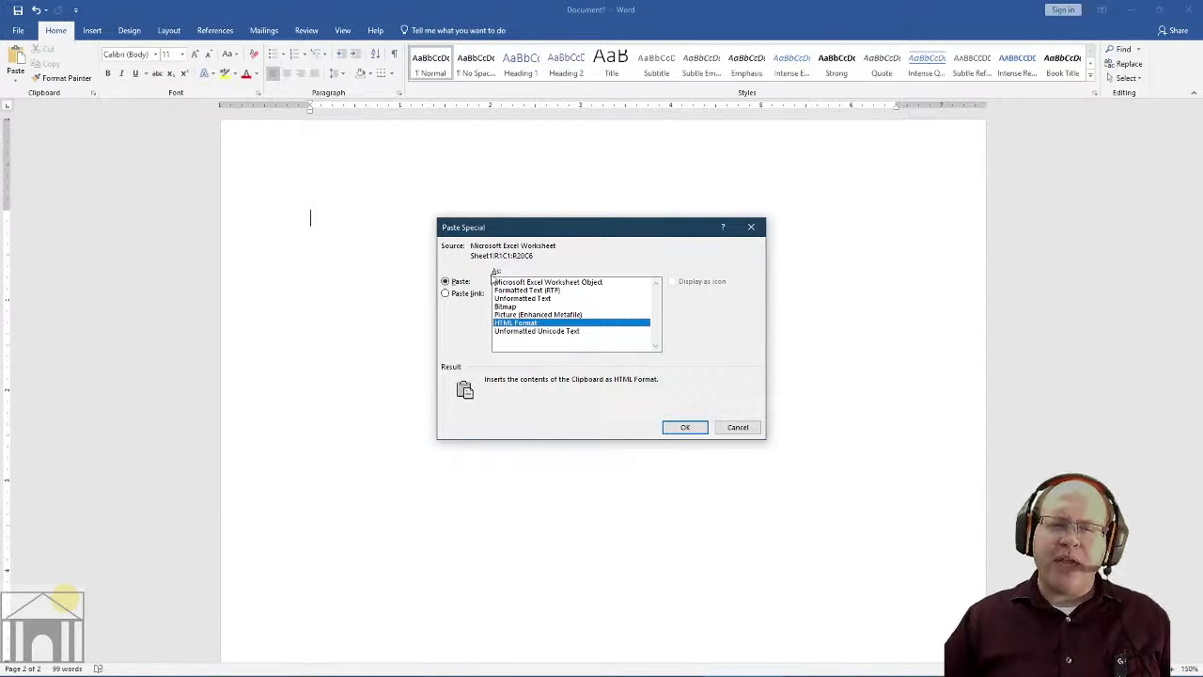
click(560, 283)
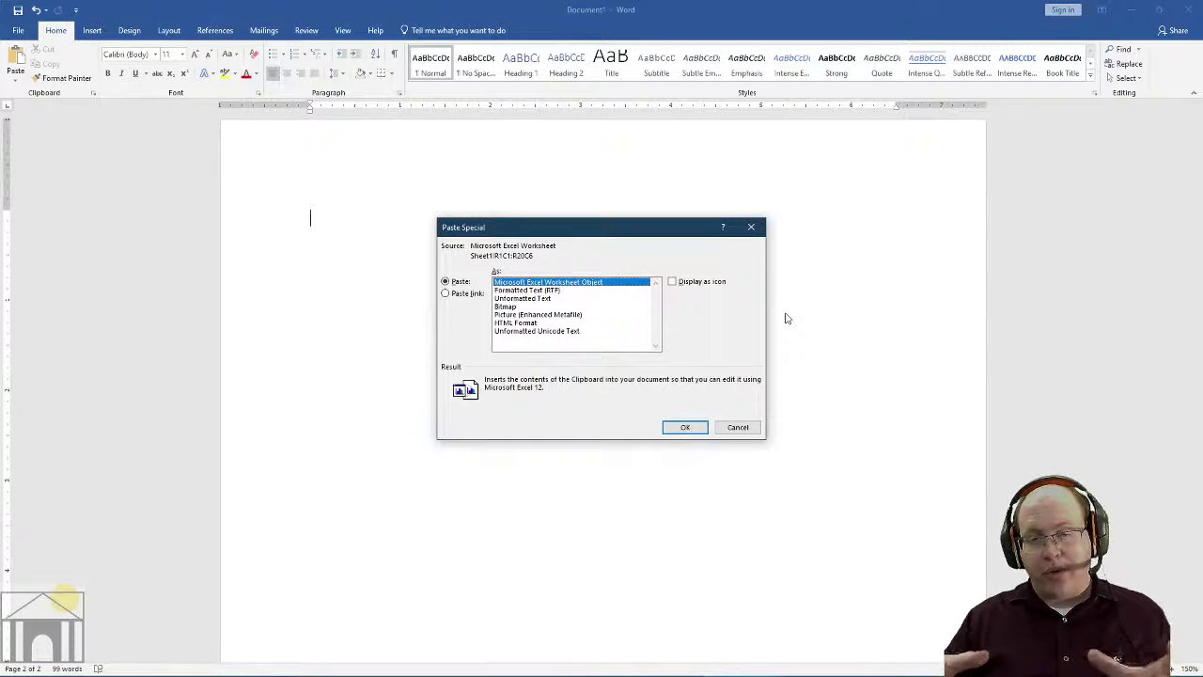
click(447, 294)
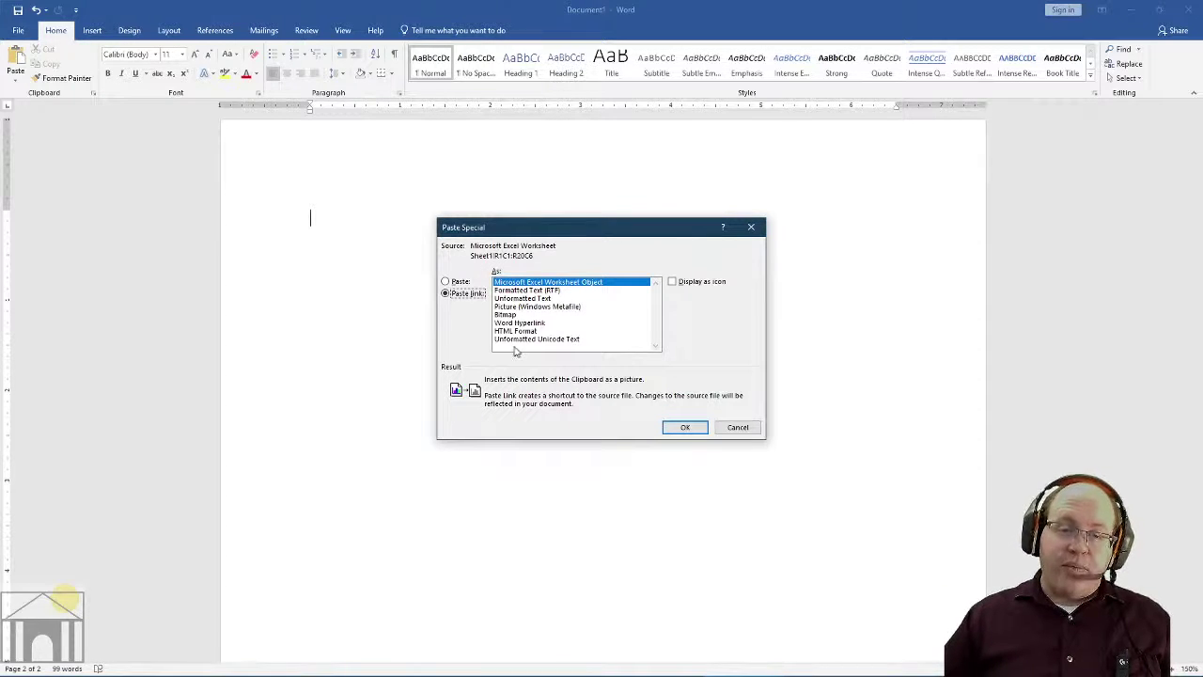
click(529, 291)
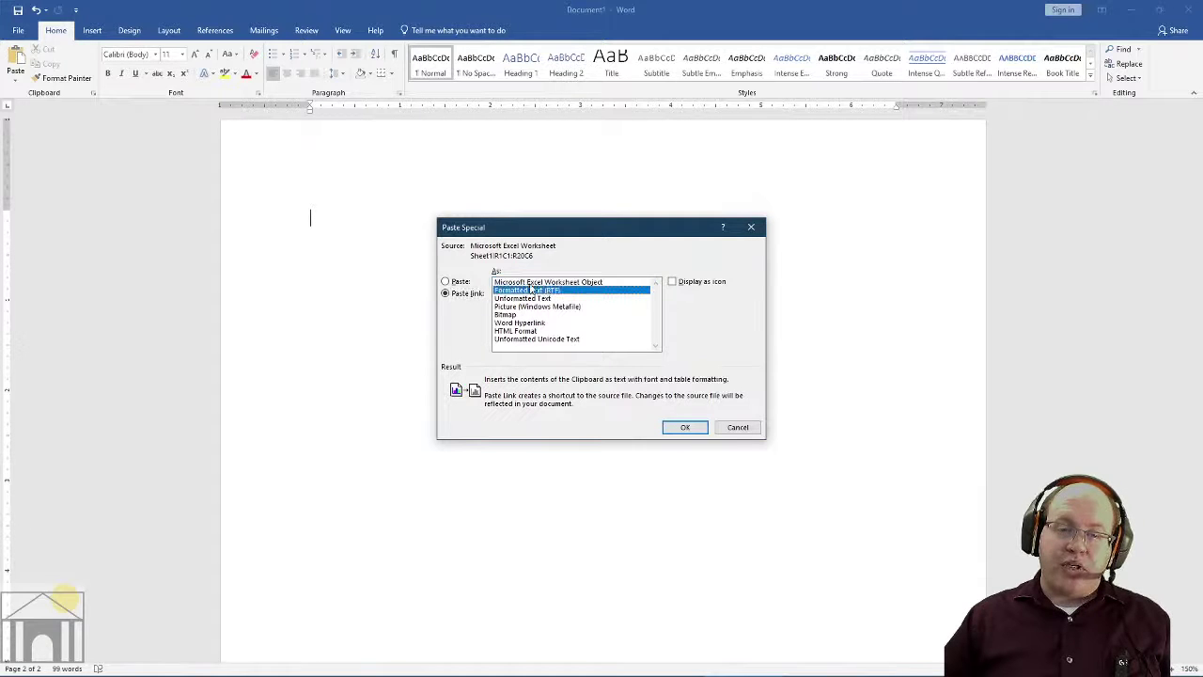
click(585, 284)
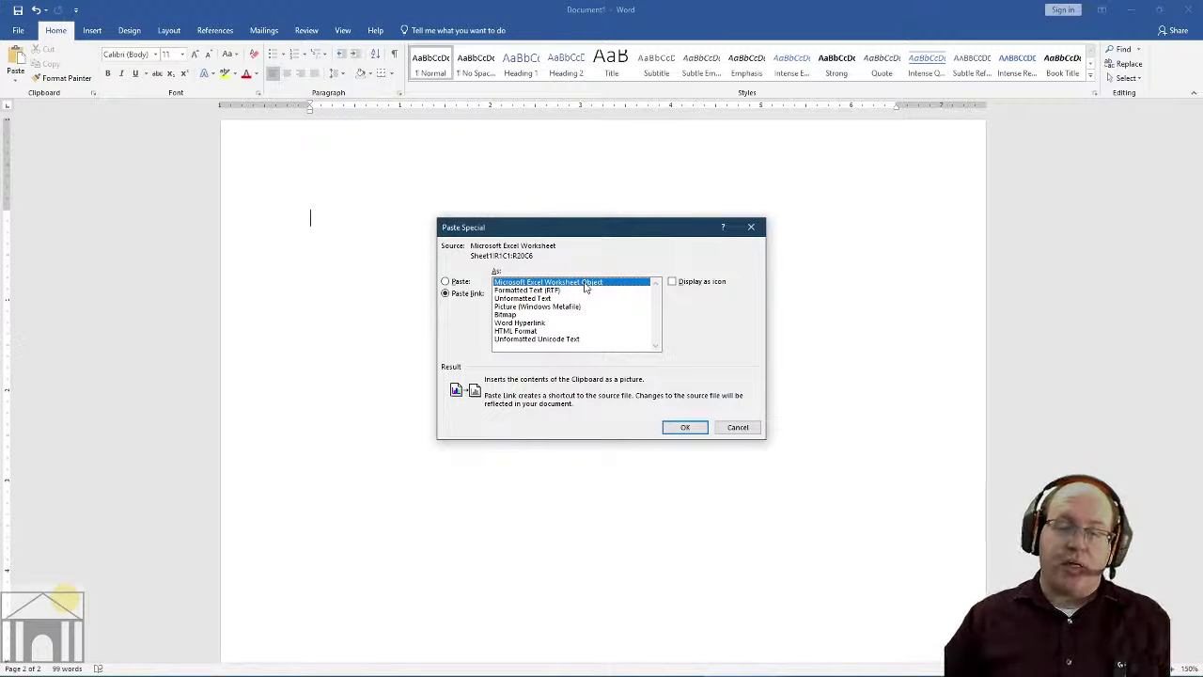
click(681, 427)
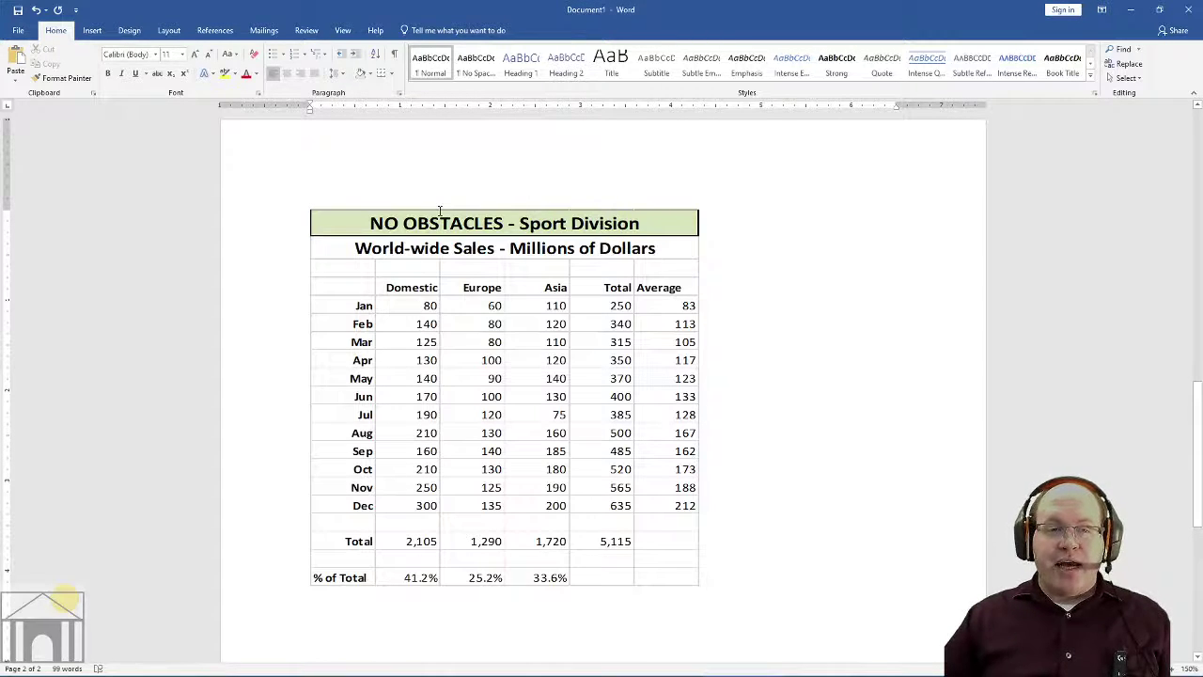
- Compare the linked table on page 2 with the plain pasted table on page 1 of the Word document
scroll(906, 287, up, 10)
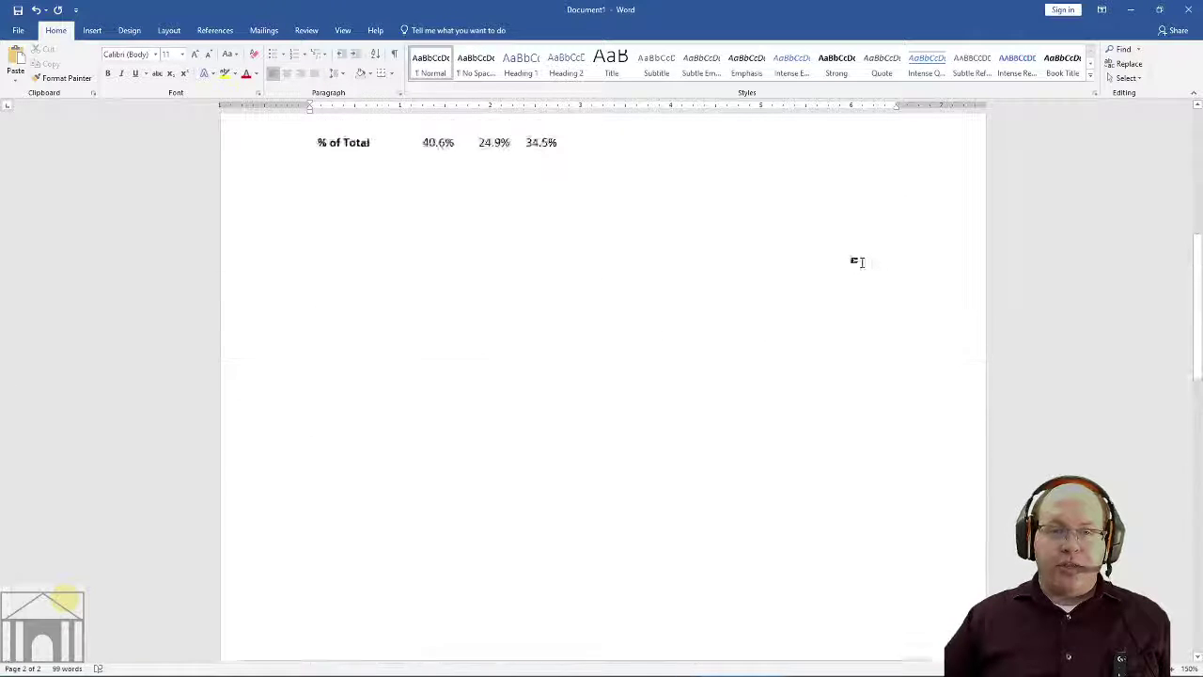
scroll(849, 261, down, 3)
scroll(851, 262, down, 12)
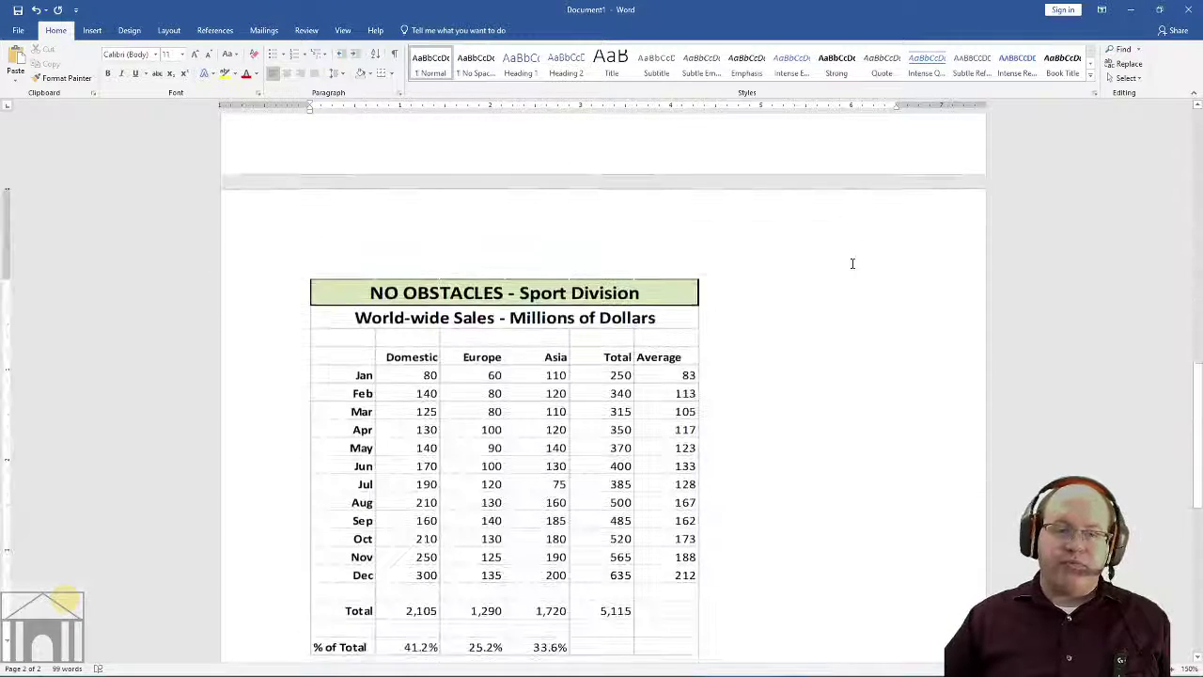
scroll(855, 263, up, 9)
scroll(853, 263, up, 5)
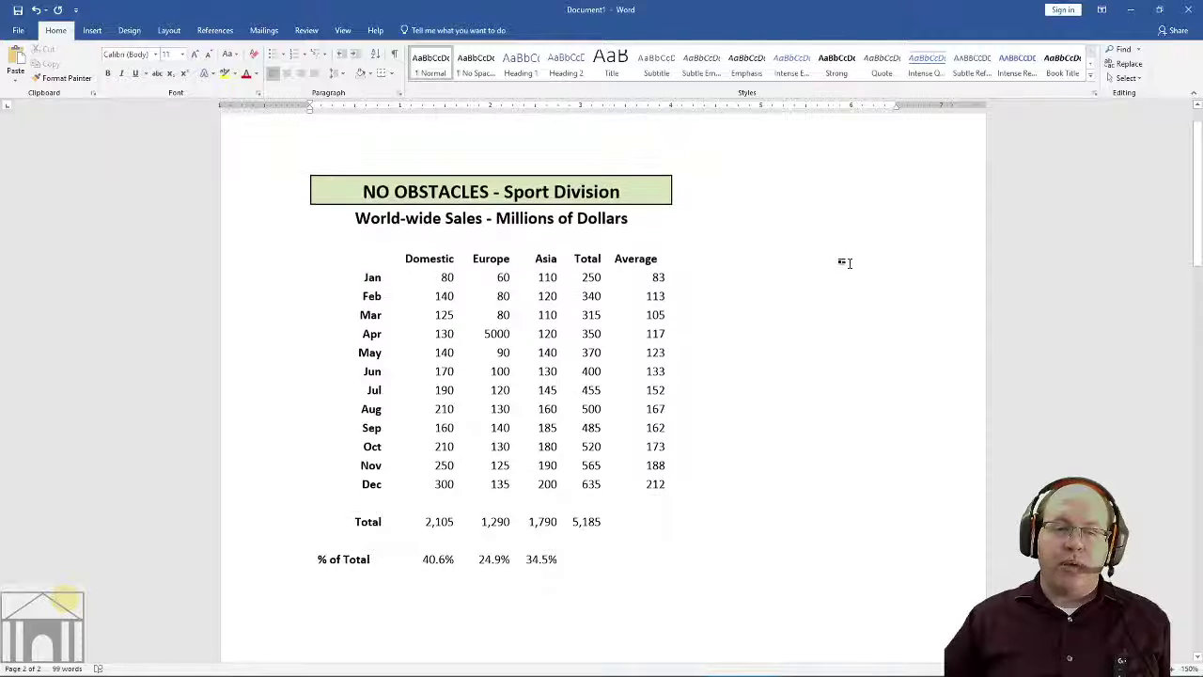
scroll(846, 263, down, 10)
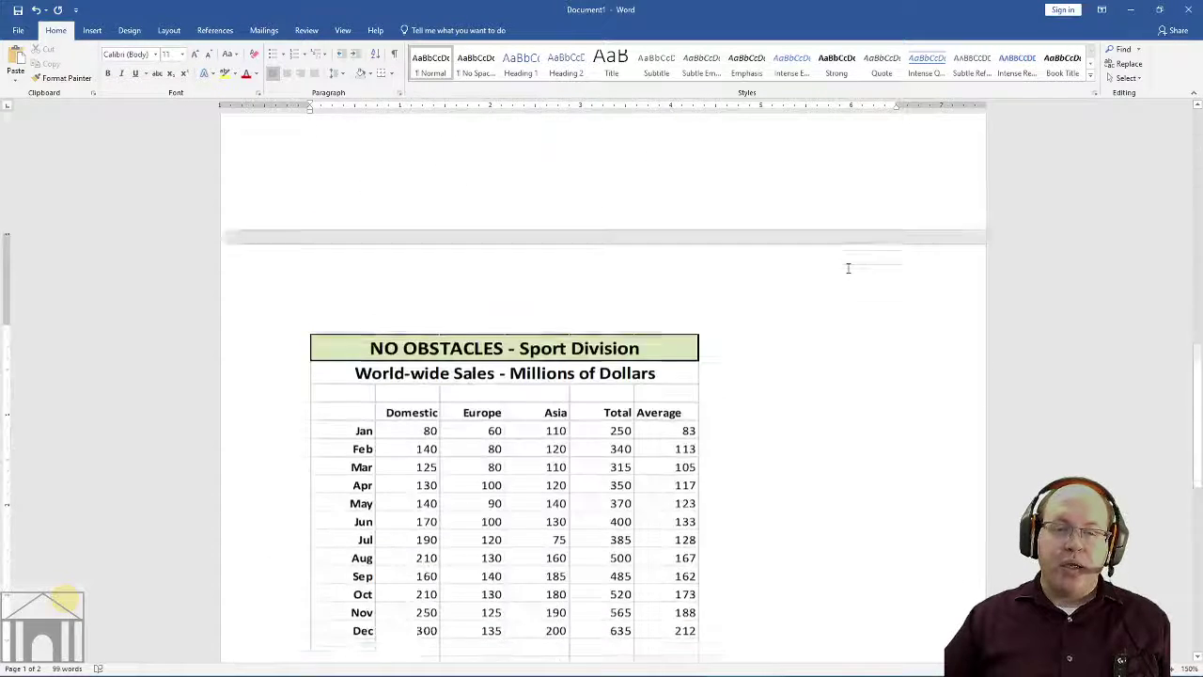
scroll(705, 231, up, 1)
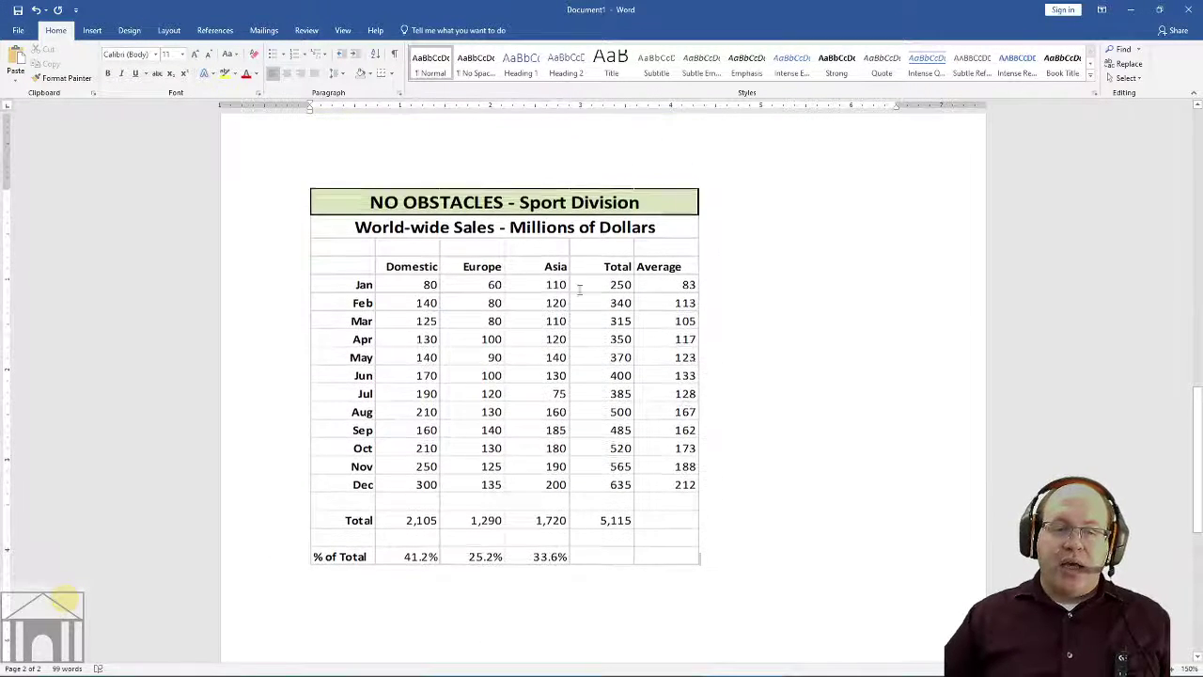
- Arrange the Word document on the right half and the Linked_Data_Exercise.xlsx workbook on the left half, with the whole linked table in view
drag(756, 9, 1202, 122)
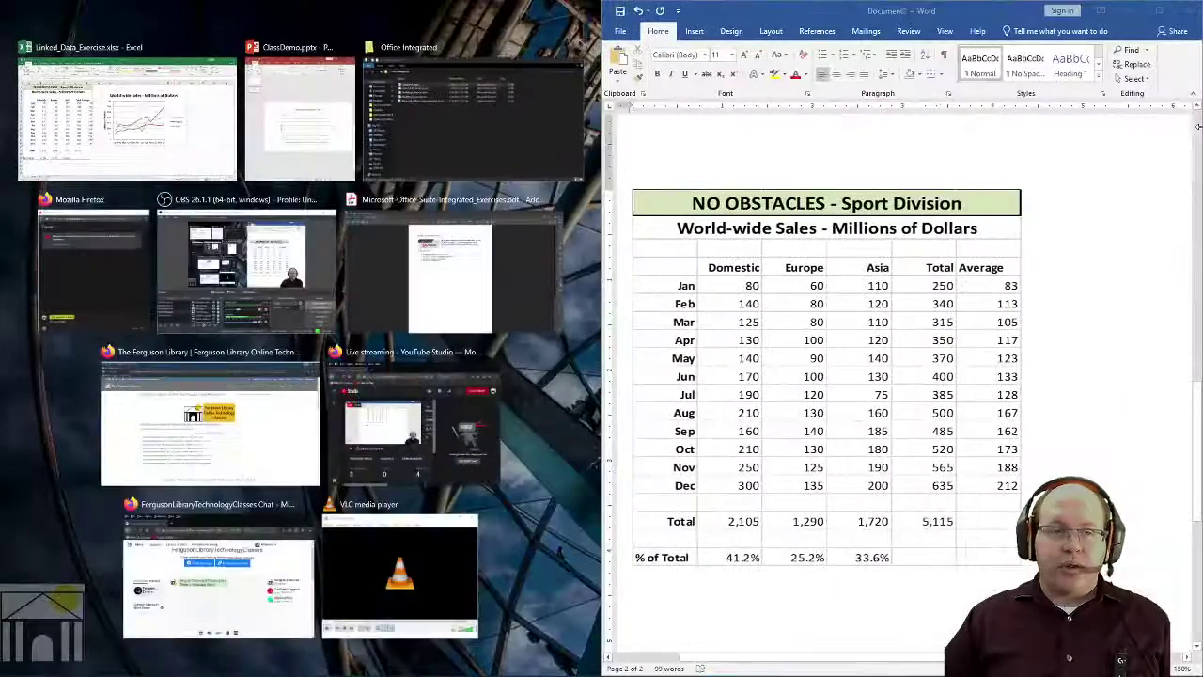
click(127, 113)
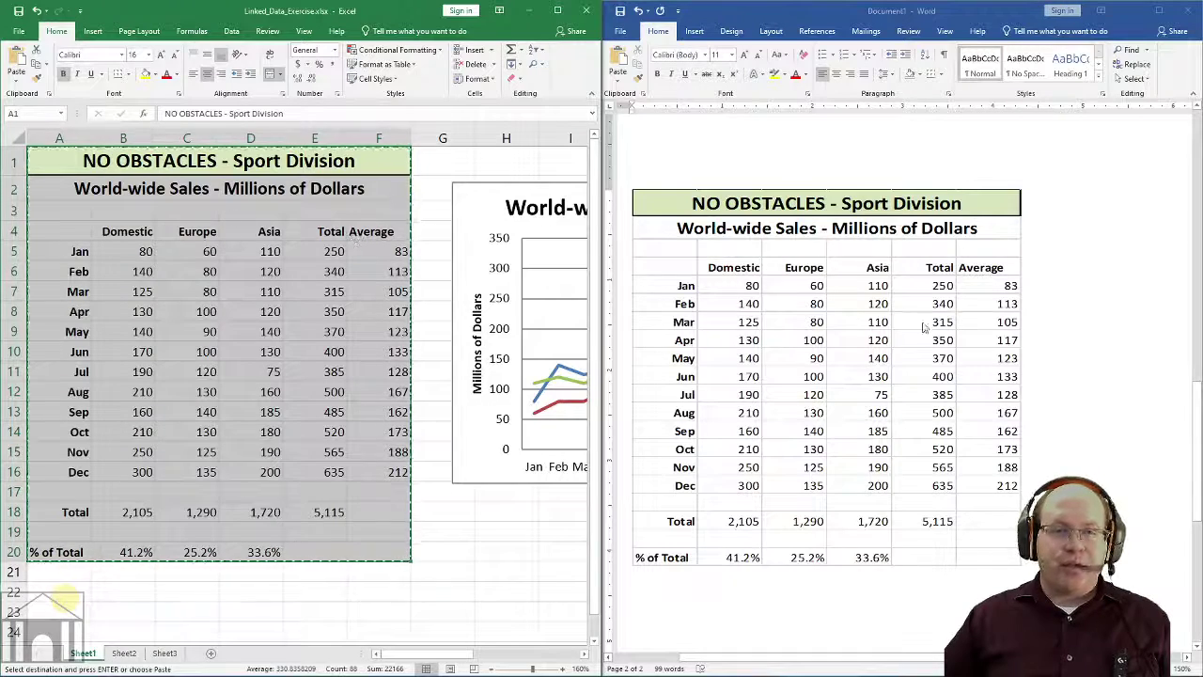
scroll(1060, 346, down, 1)
scroll(1061, 348, down, 1)
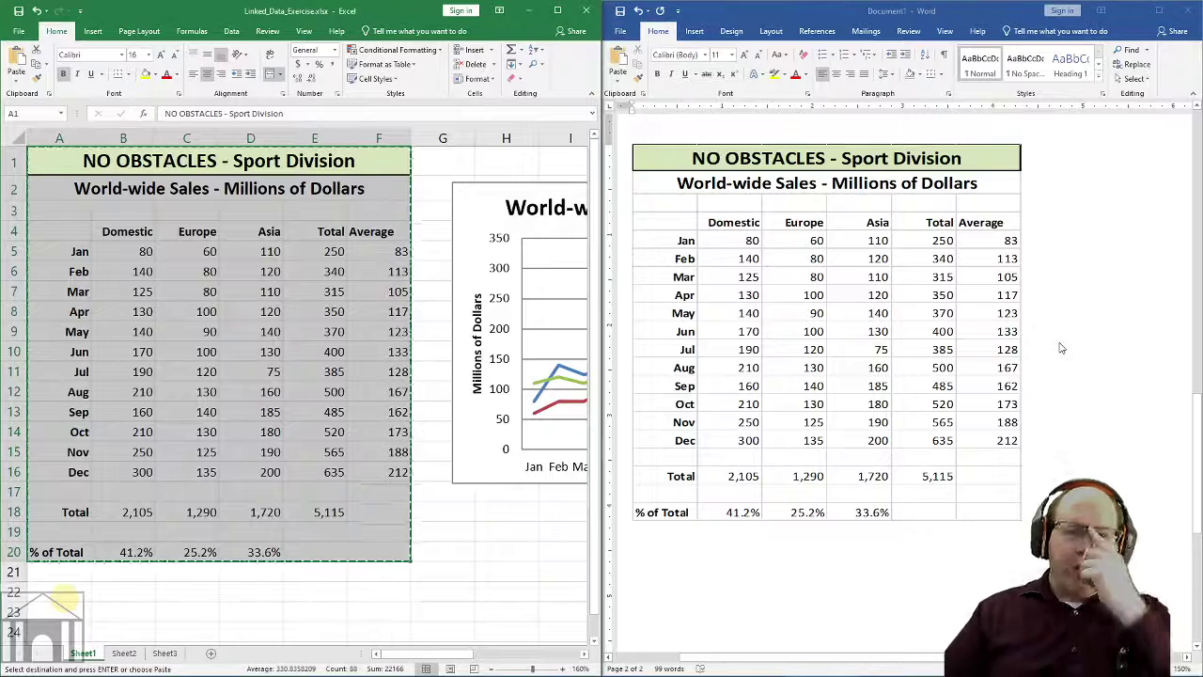
- Deselect the sales table in the Excel workbook and cancel its pending copy
click(452, 559)
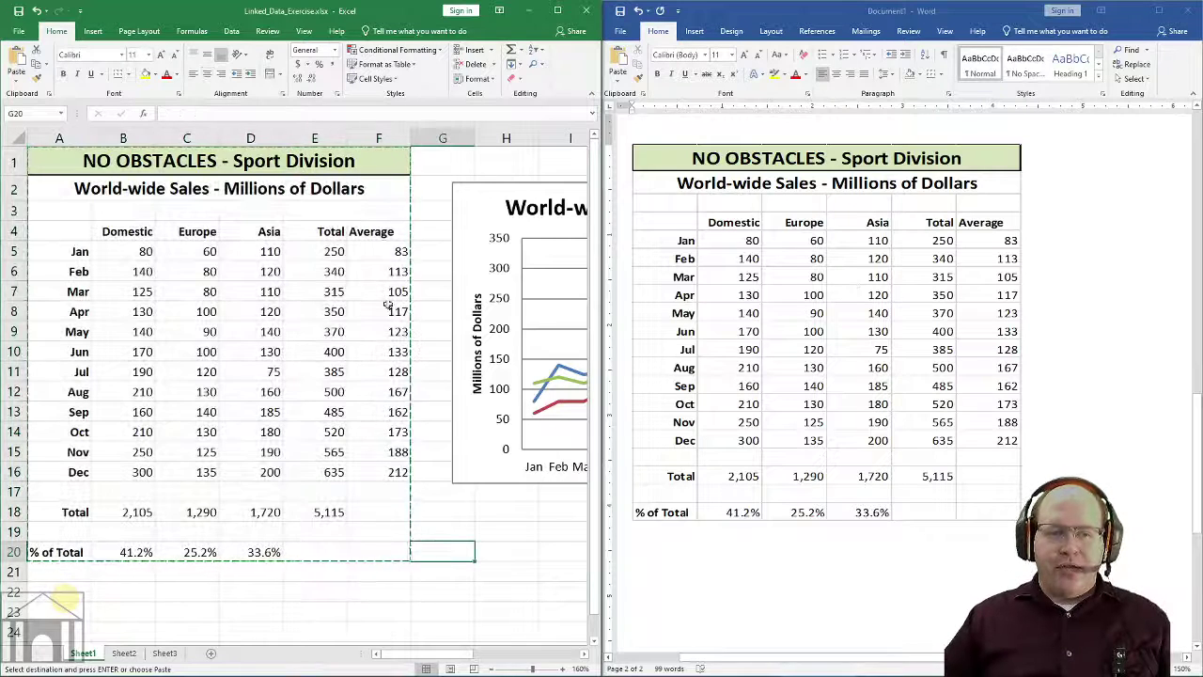
click(460, 518)
key(Escape)
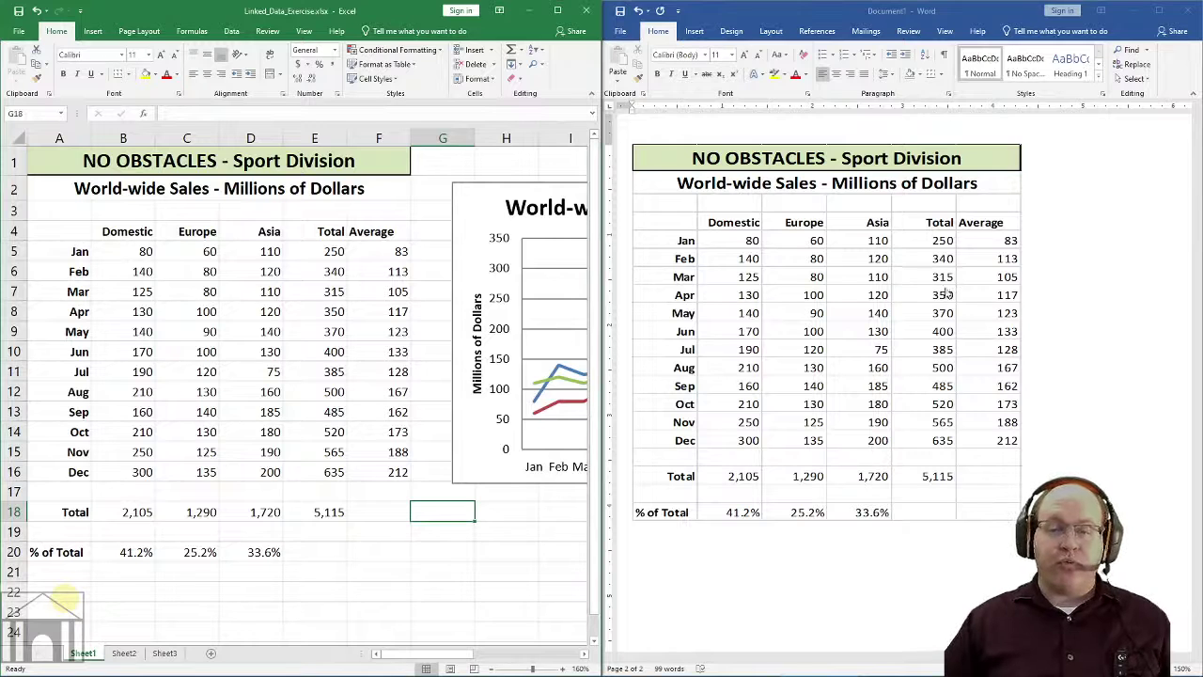
- Select the linked table on page 2 of the Word document and examine it up close as a single object
click(837, 295)
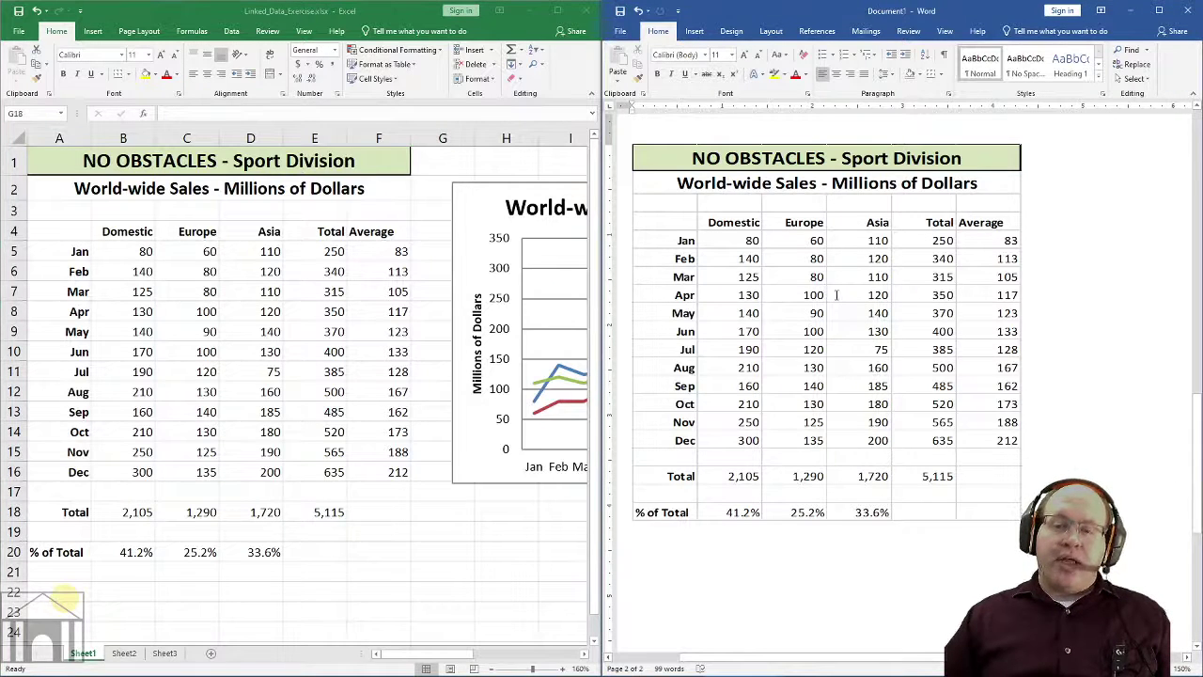
click(722, 233)
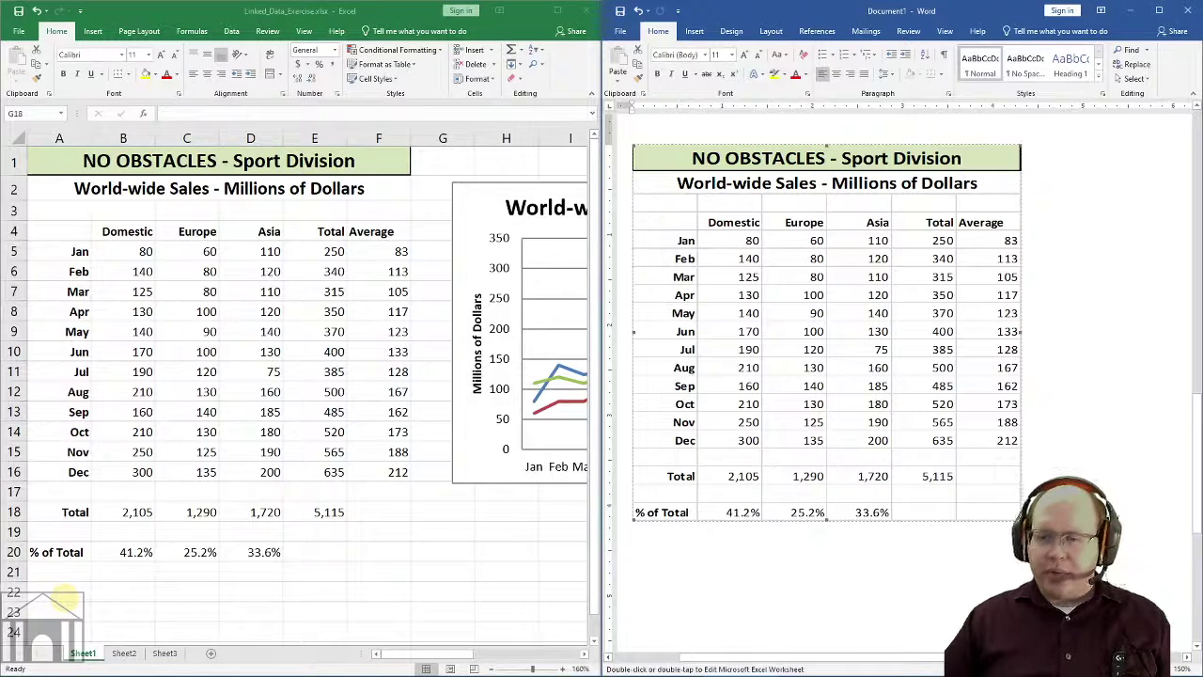
scroll(818, 369, up, 8)
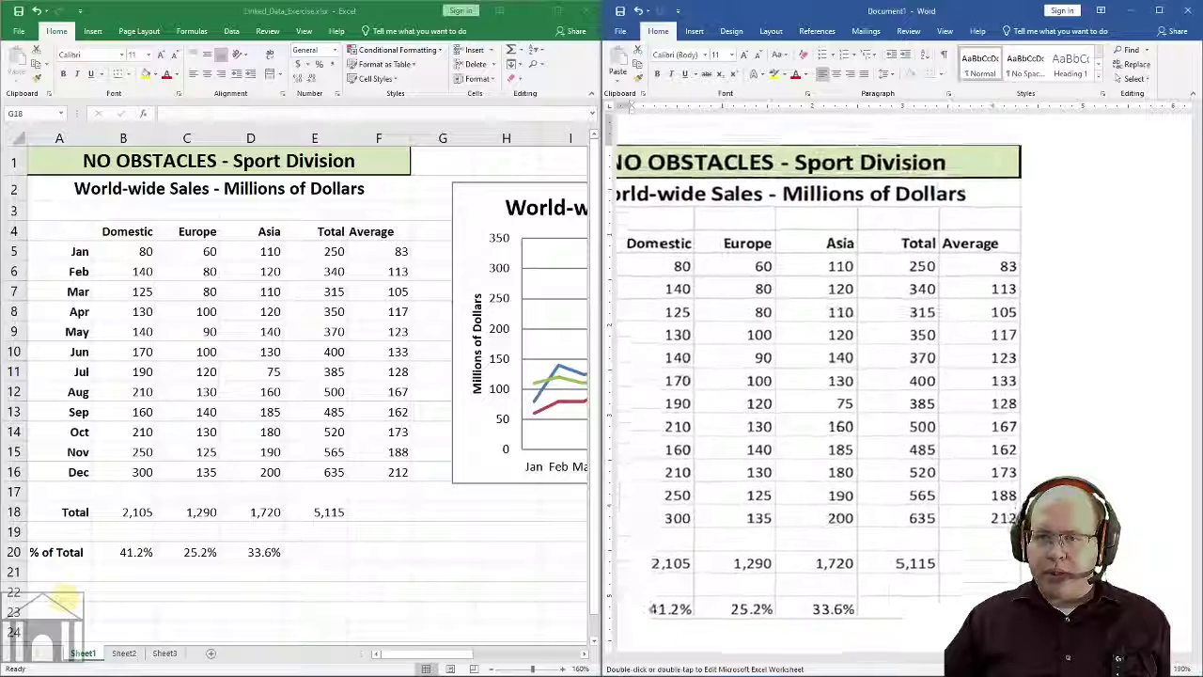
scroll(889, 357, up, 2)
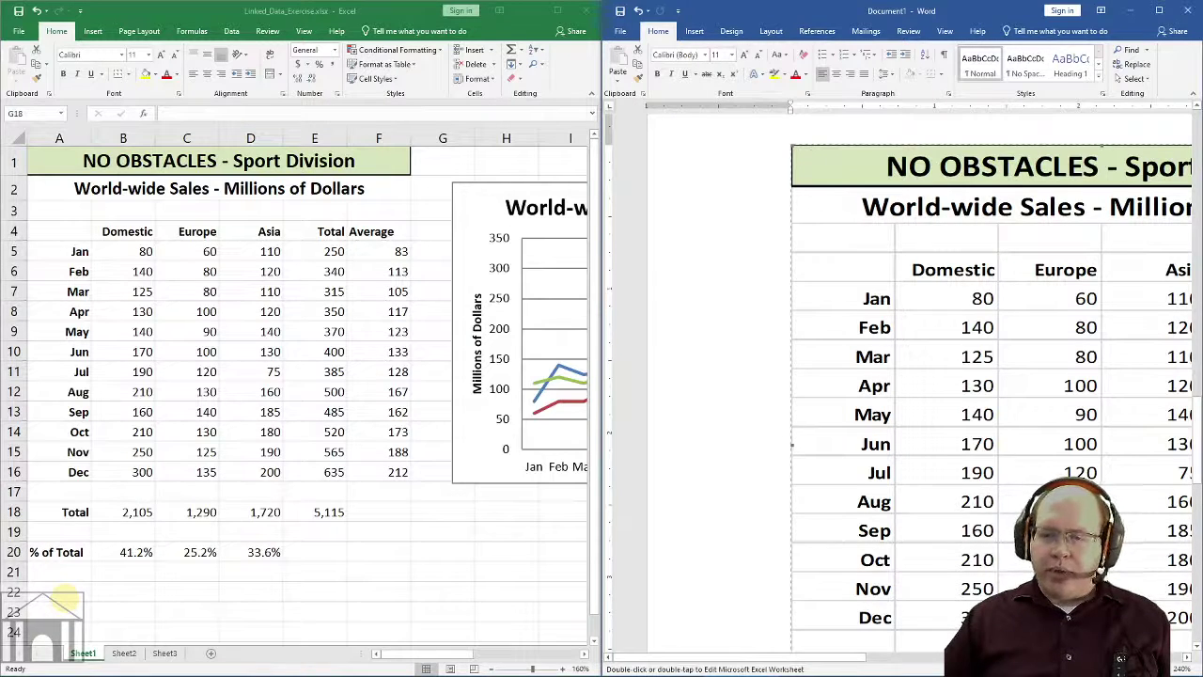
scroll(940, 376, down, 10)
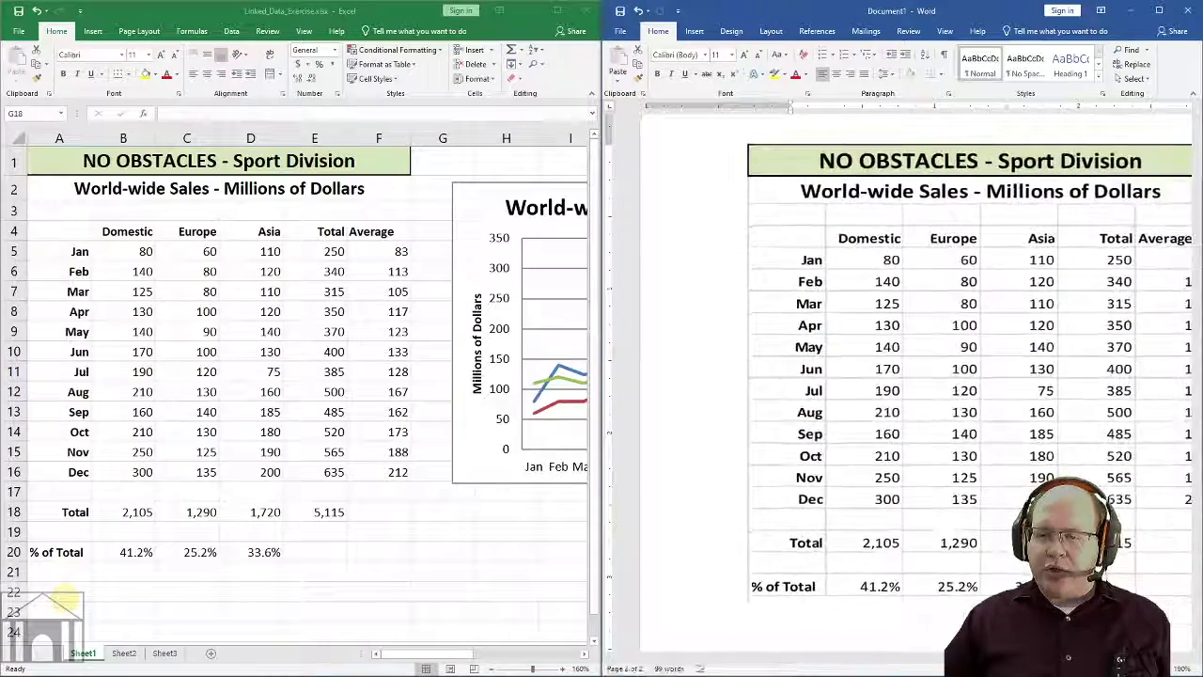
scroll(940, 357, down, 2)
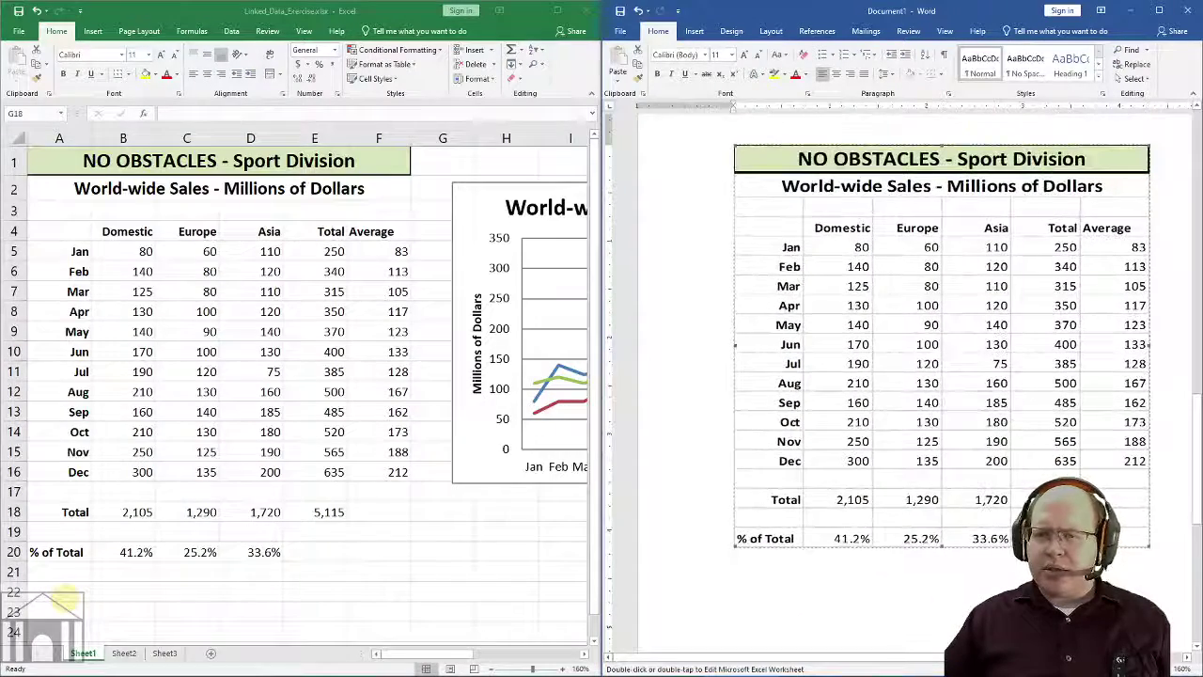
scroll(836, 188, down, 1)
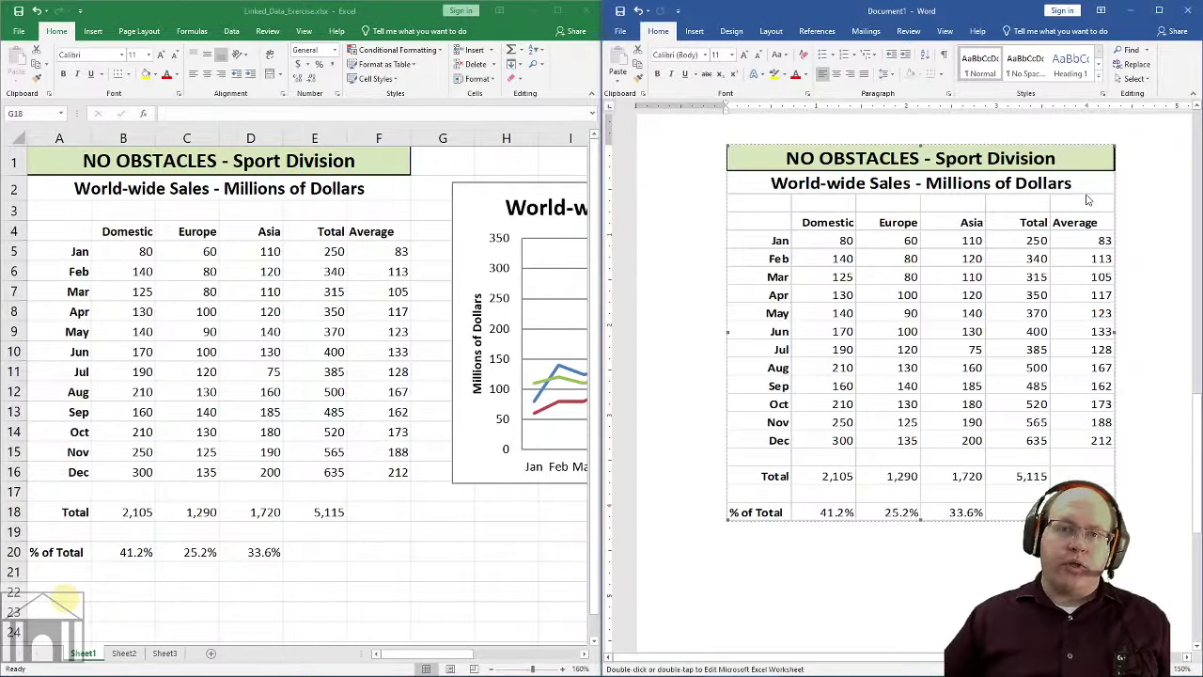
click(694, 31)
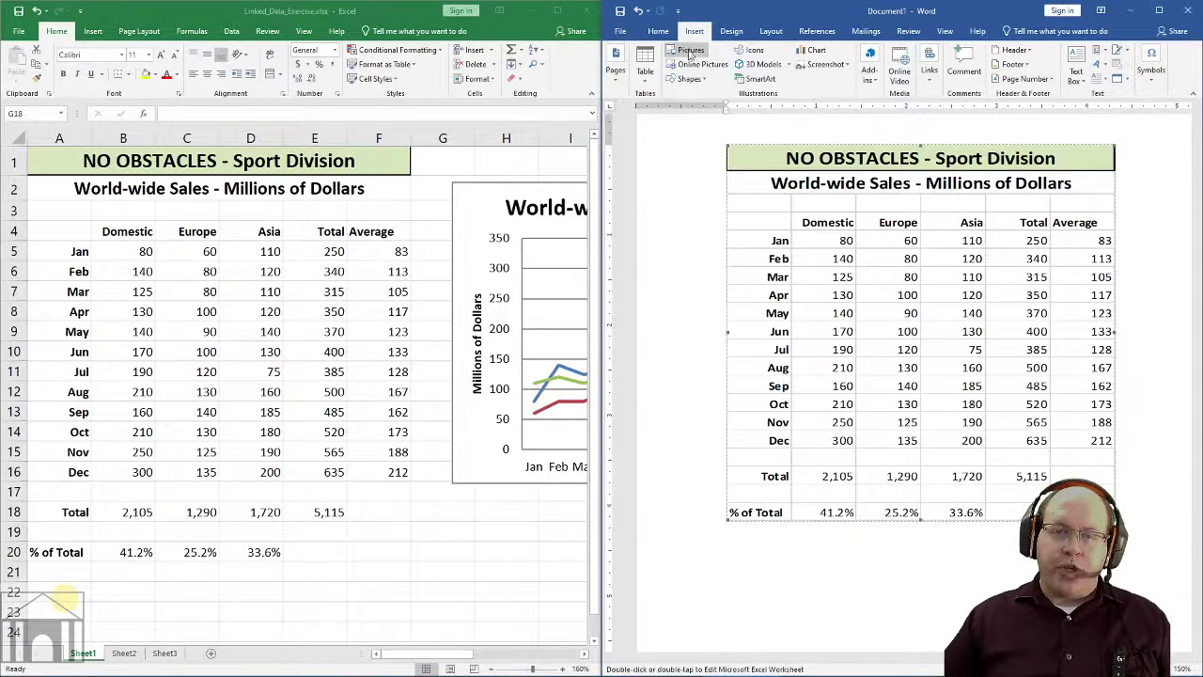
click(658, 31)
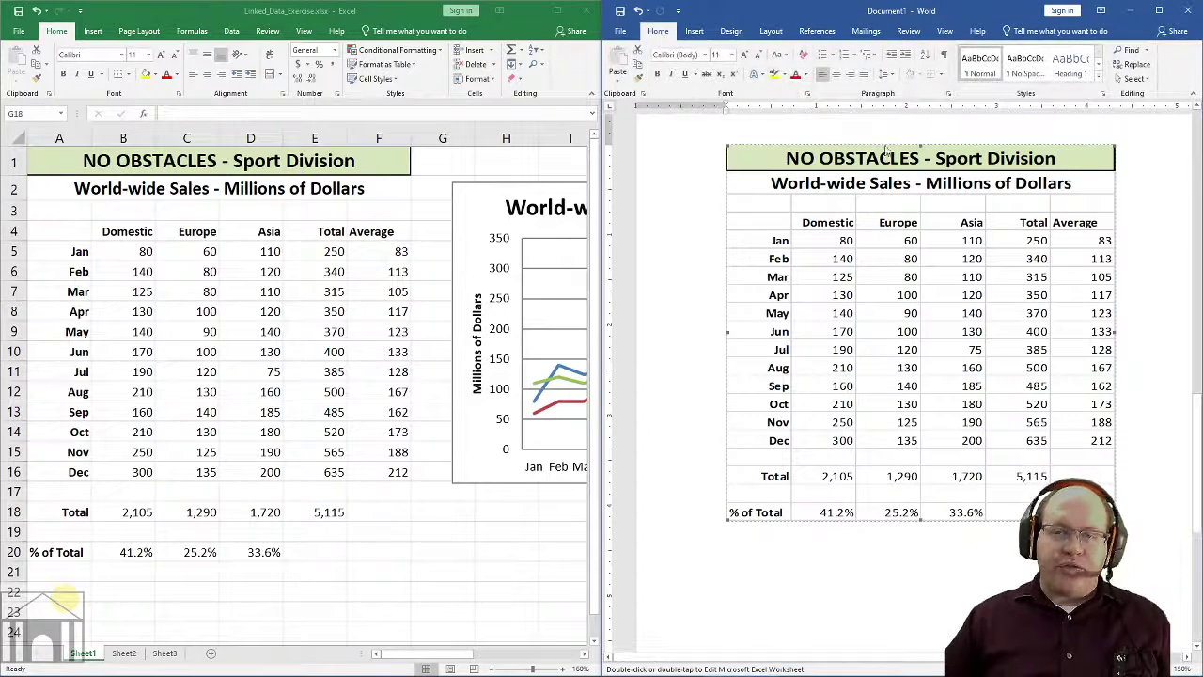
- Try resizing the linked table from its upper-left corner, right edge and bottom edge, undoing each change
drag(727, 145, 799, 192)
key(ctrl+z)
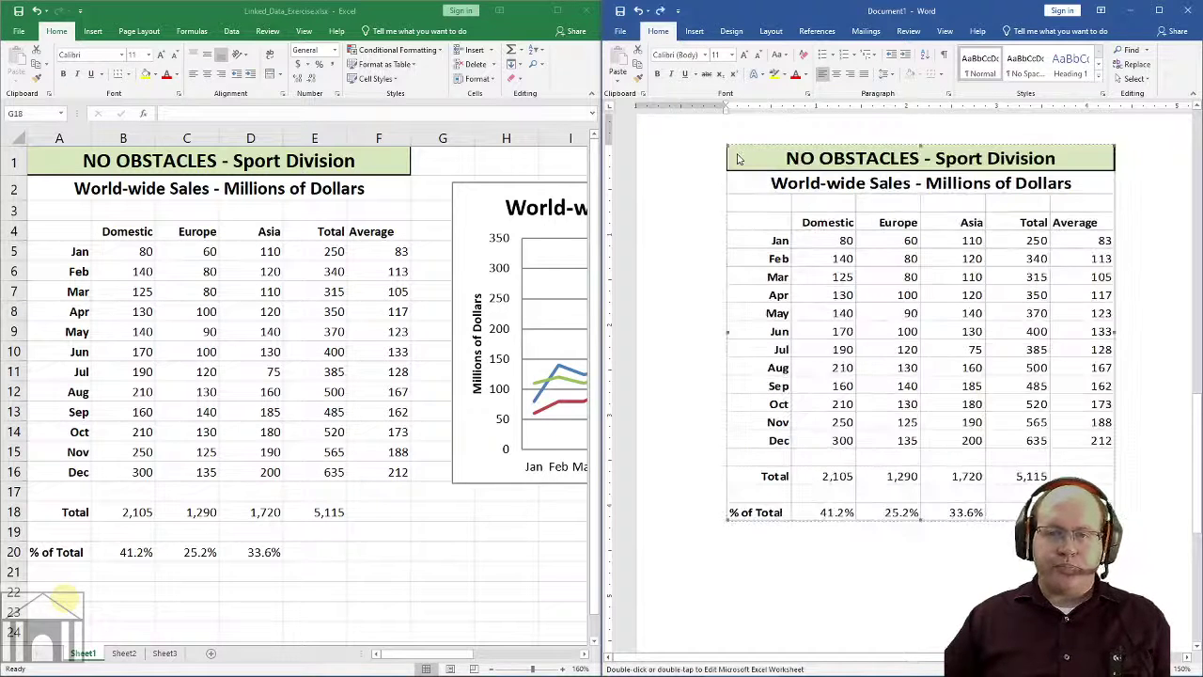
drag(1112, 337, 959, 329)
key(ctrl+z)
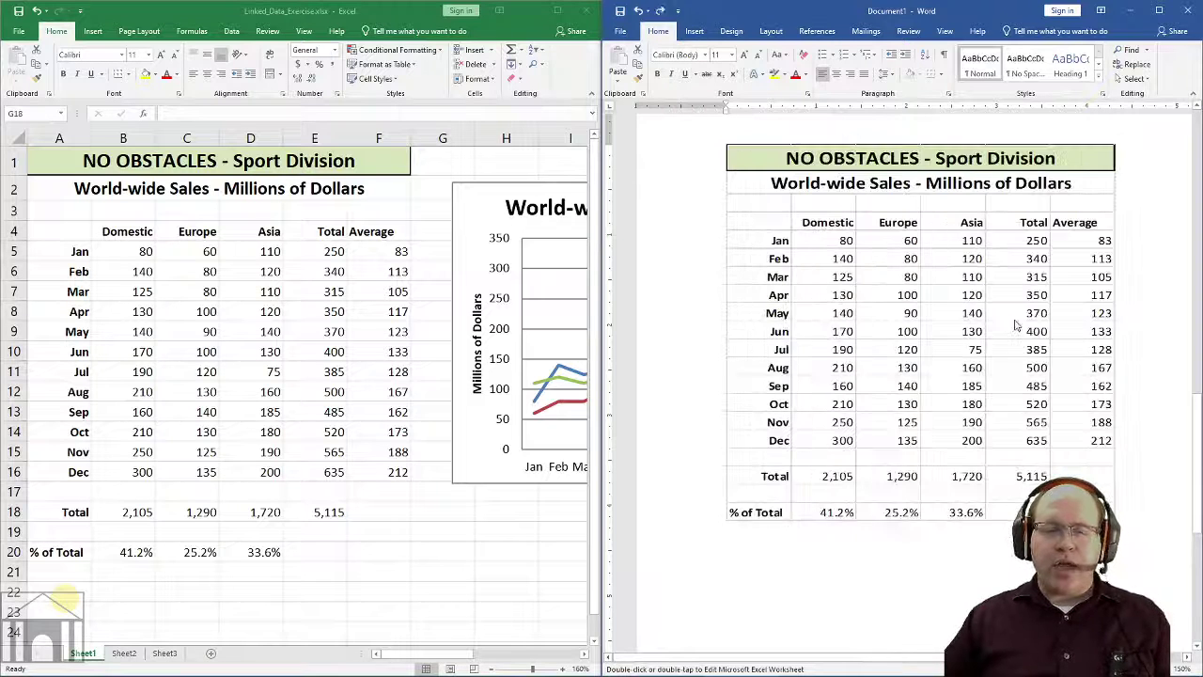
drag(921, 520, 925, 380)
key(ctrl+z)
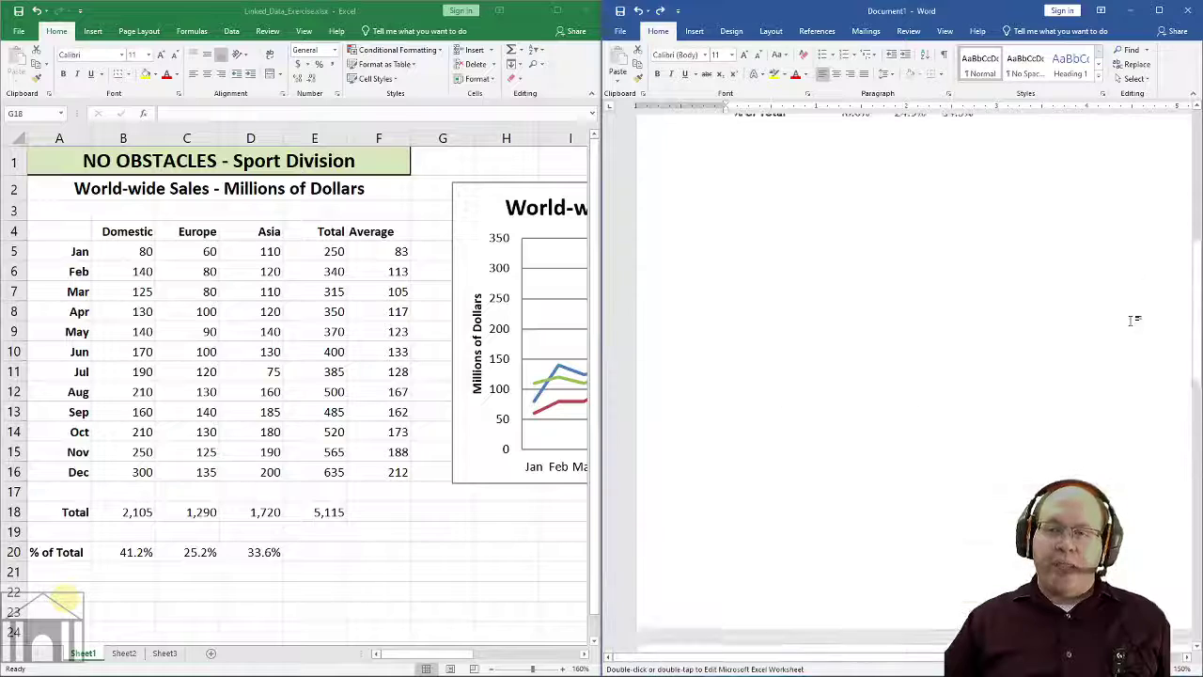
- Check the individual cells of the plain table on page 1, then return to the linked table on page 2 and select it
click(960, 311)
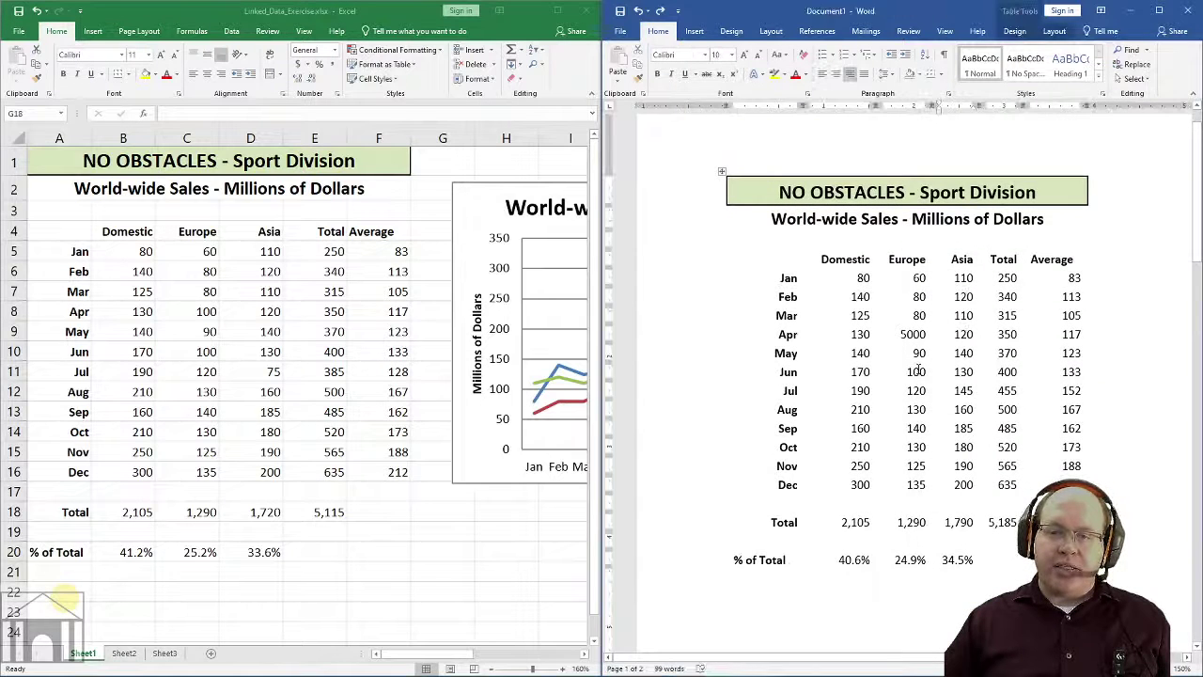
click(976, 409)
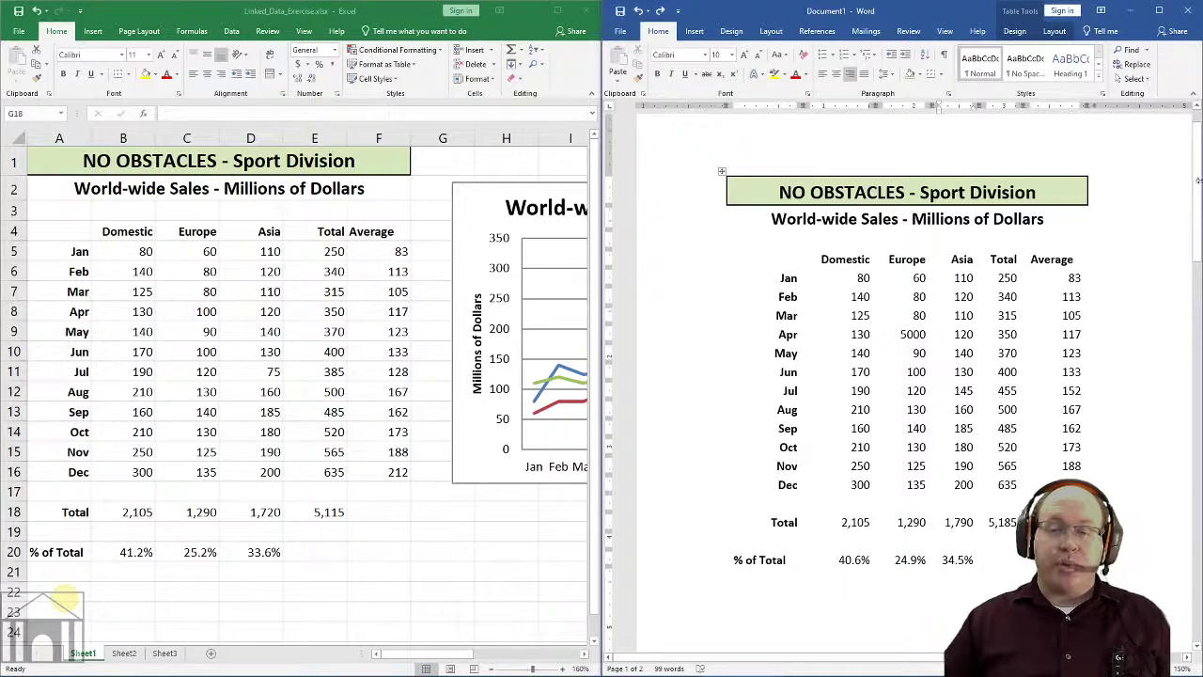
scroll(1054, 281, down, 17)
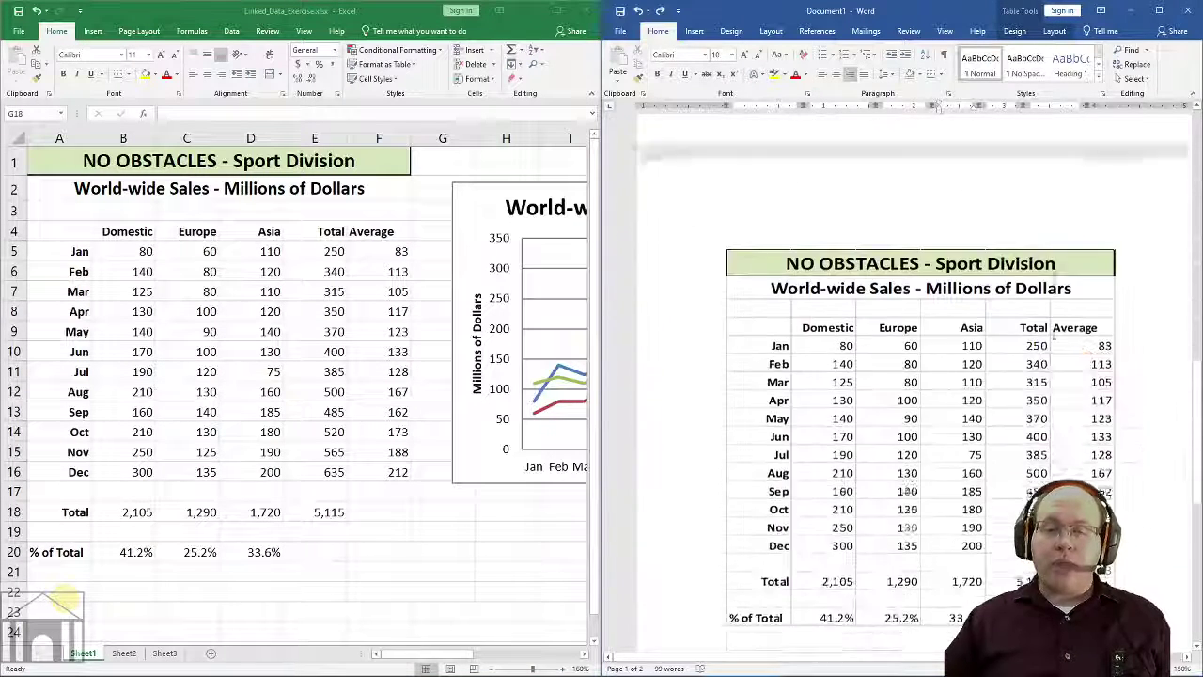
scroll(944, 273, up, 4)
click(926, 322)
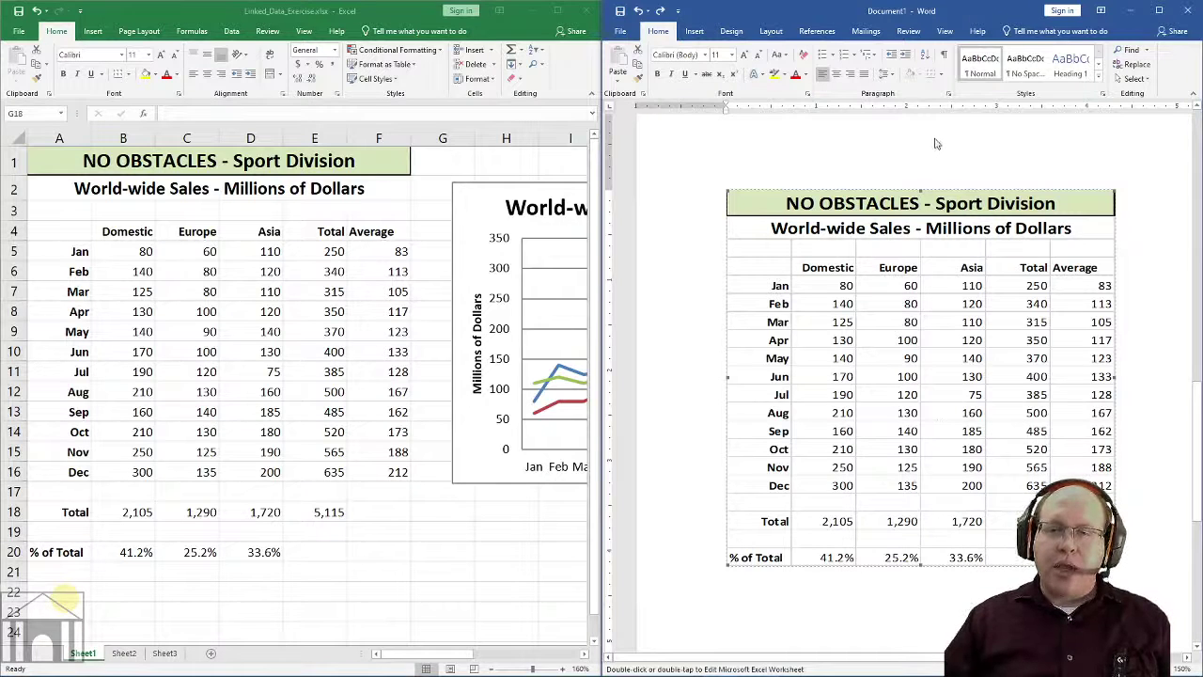
- Maximize the Word document, open the linked table's source workbook from it, and put Word back on the right half of the screen
click(1159, 11)
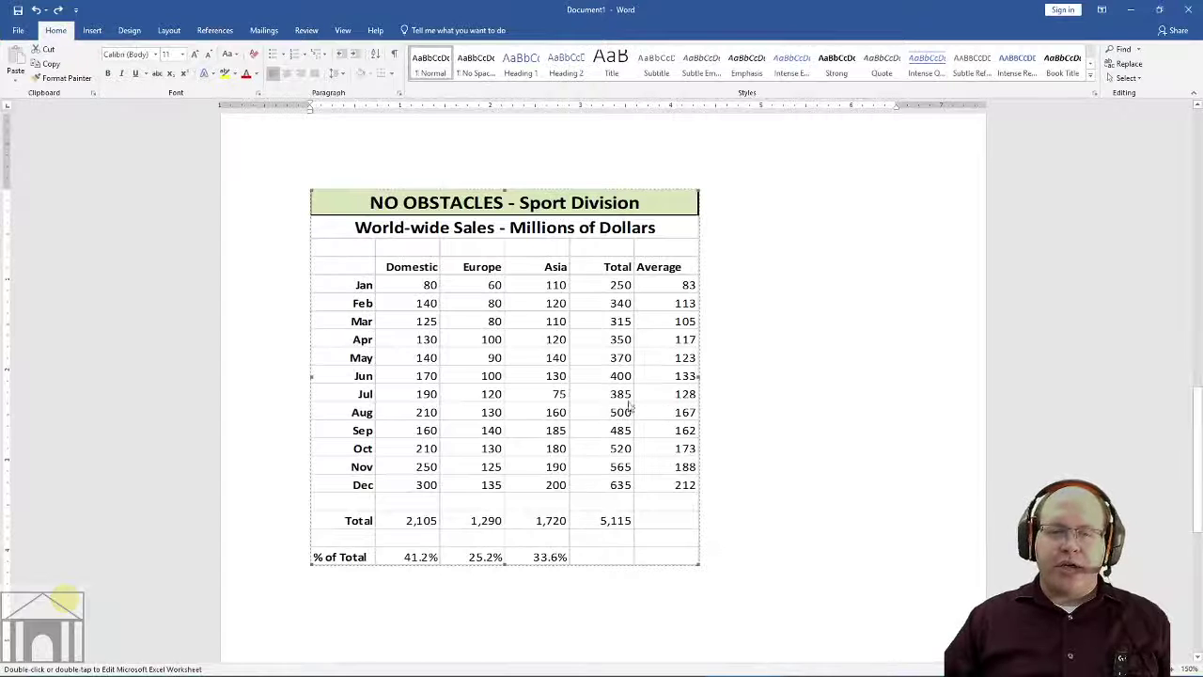
double_click(513, 334)
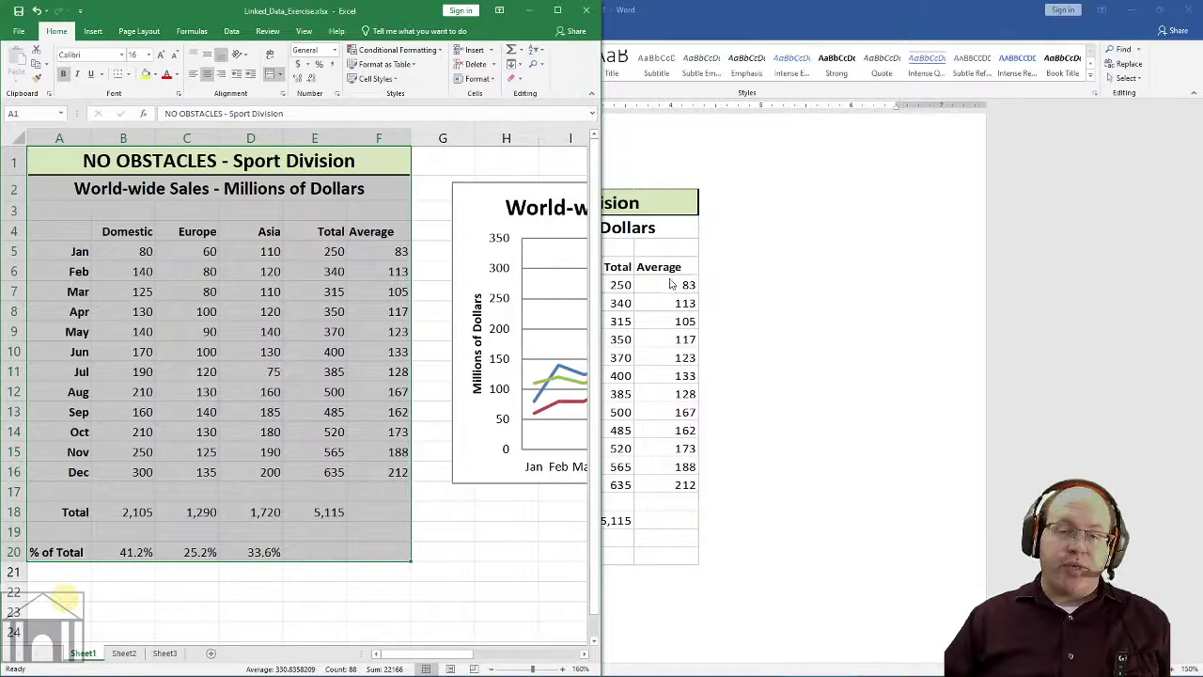
drag(793, 19, 1201, 152)
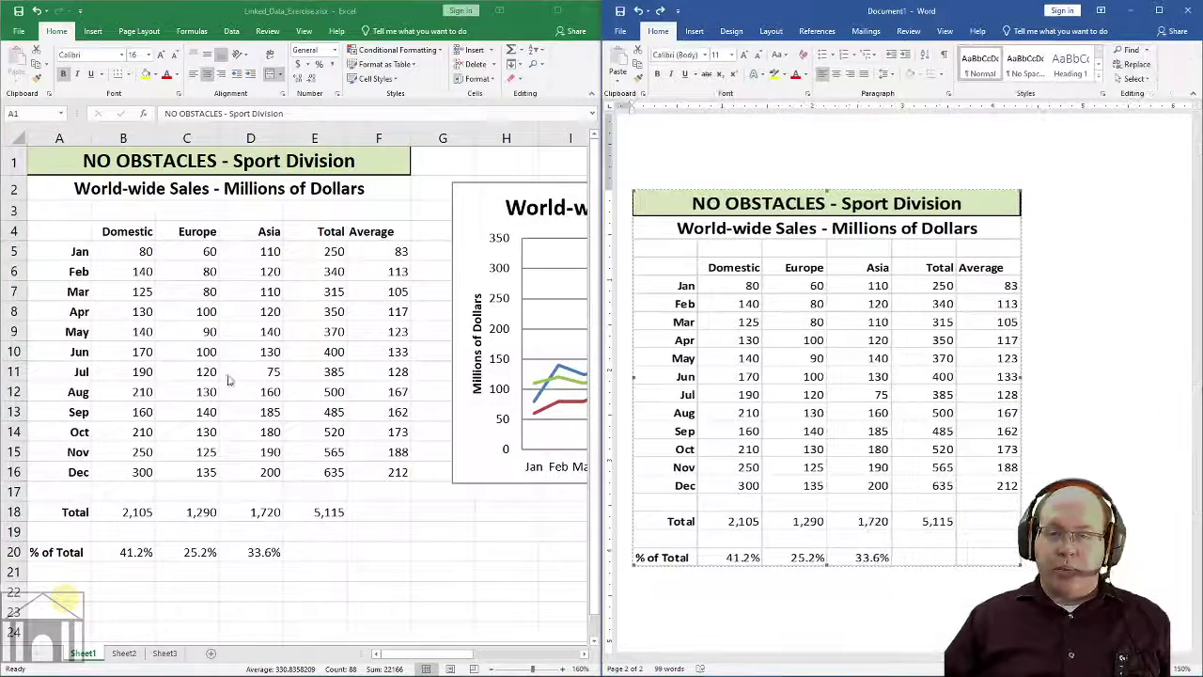
- Change the April sales value for Europe in cell C8 of the Excel workbook to 5000
click(209, 316)
click(202, 313)
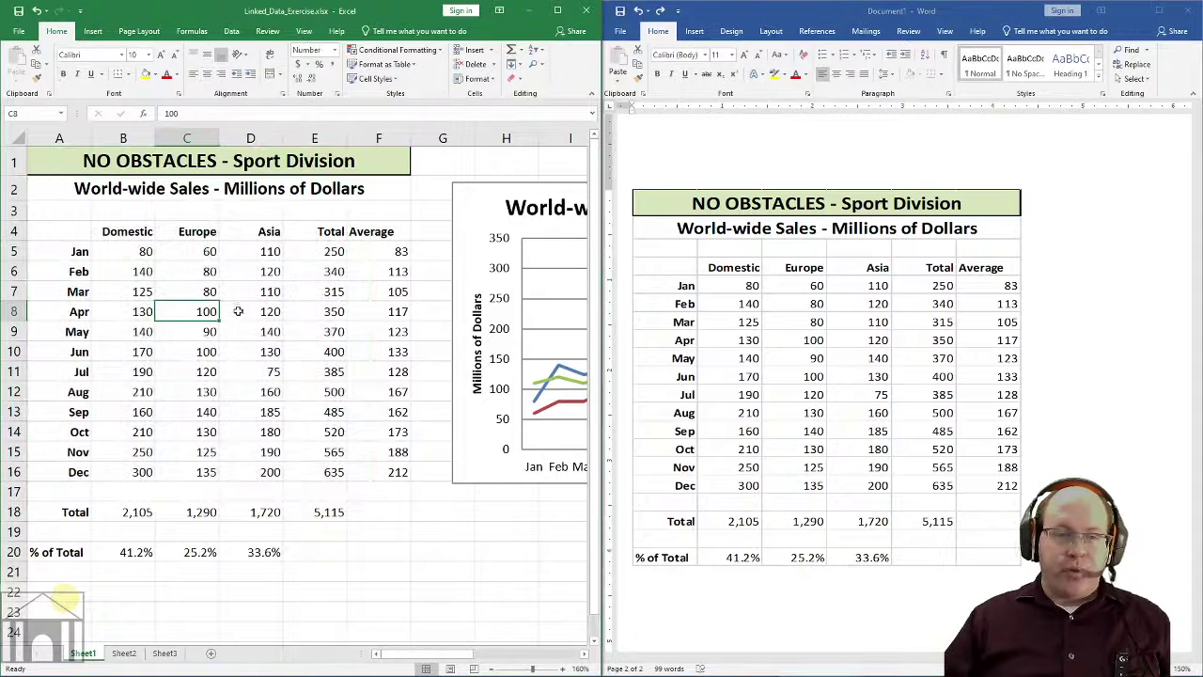
text(5000)
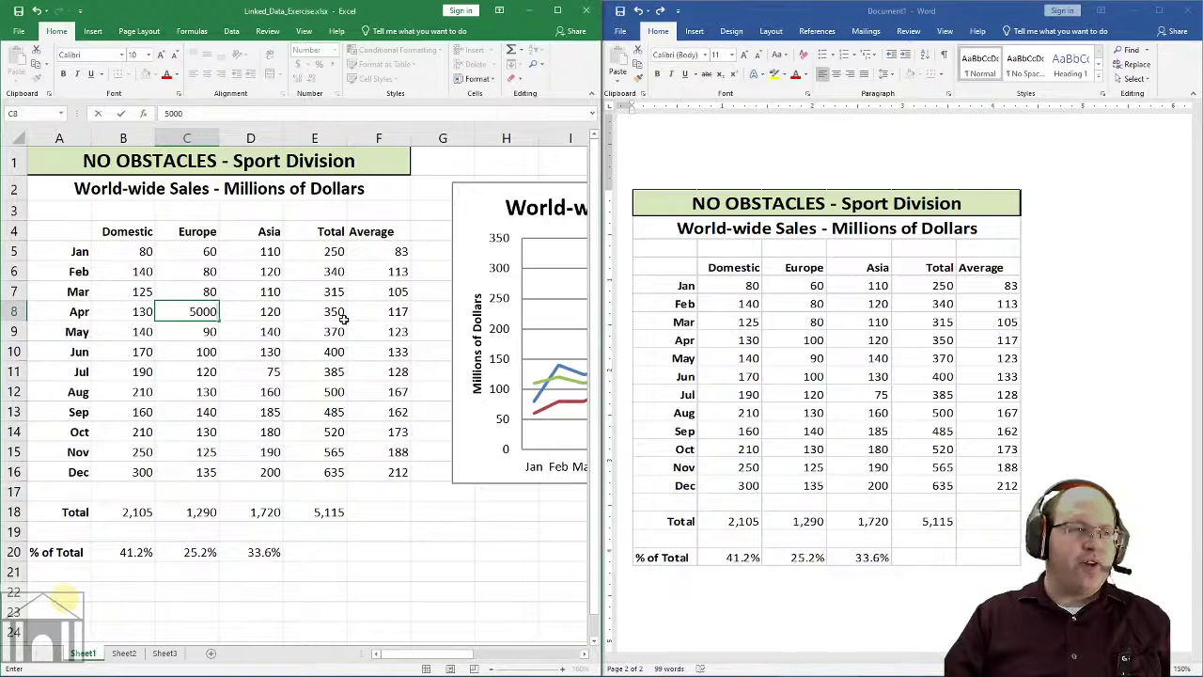
key(Return)
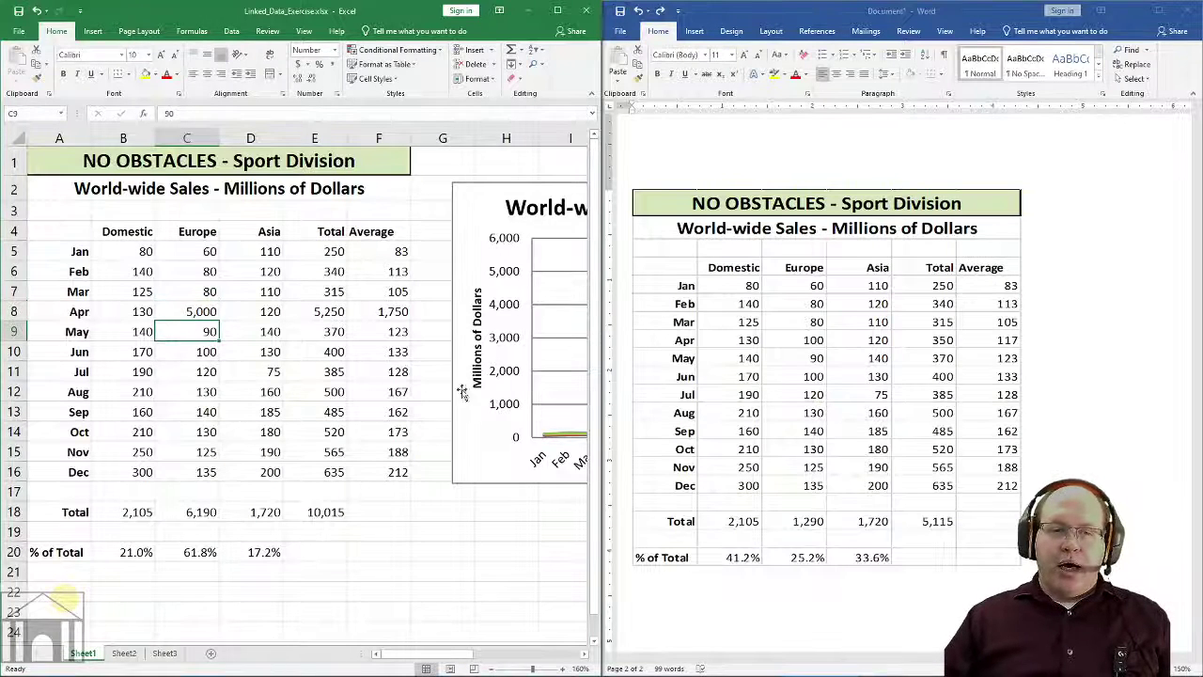
- Update the link of the linked table on page 2 of the Word document
click(824, 358)
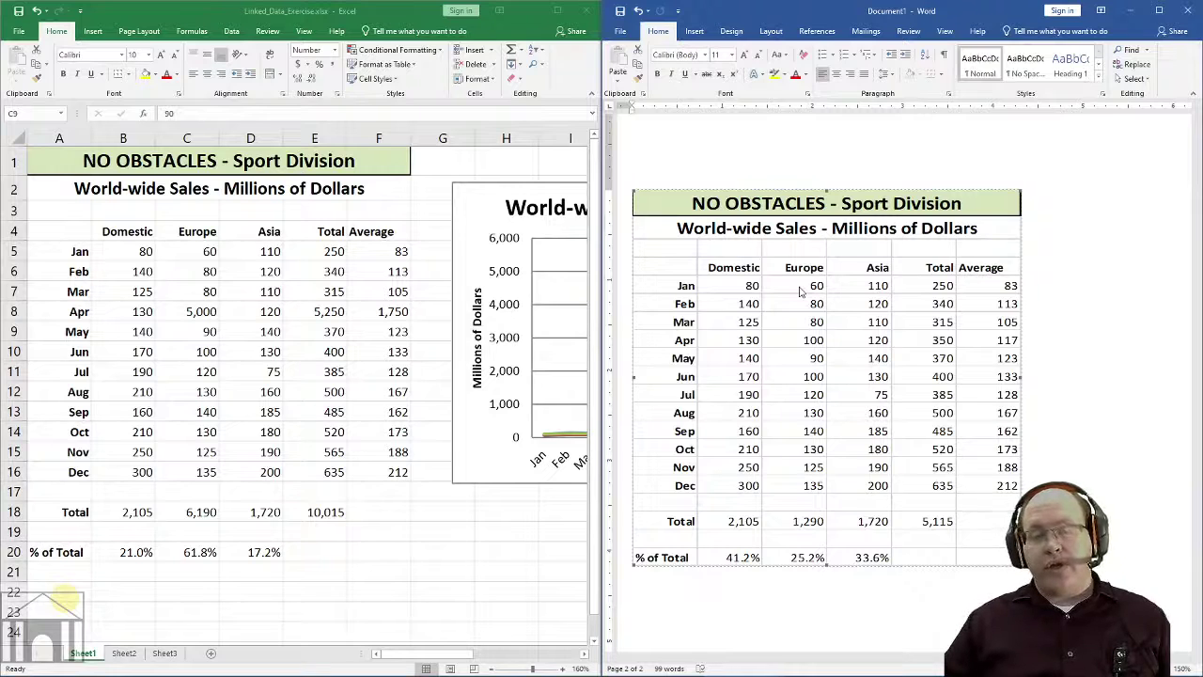
scroll(800, 291, up, 2)
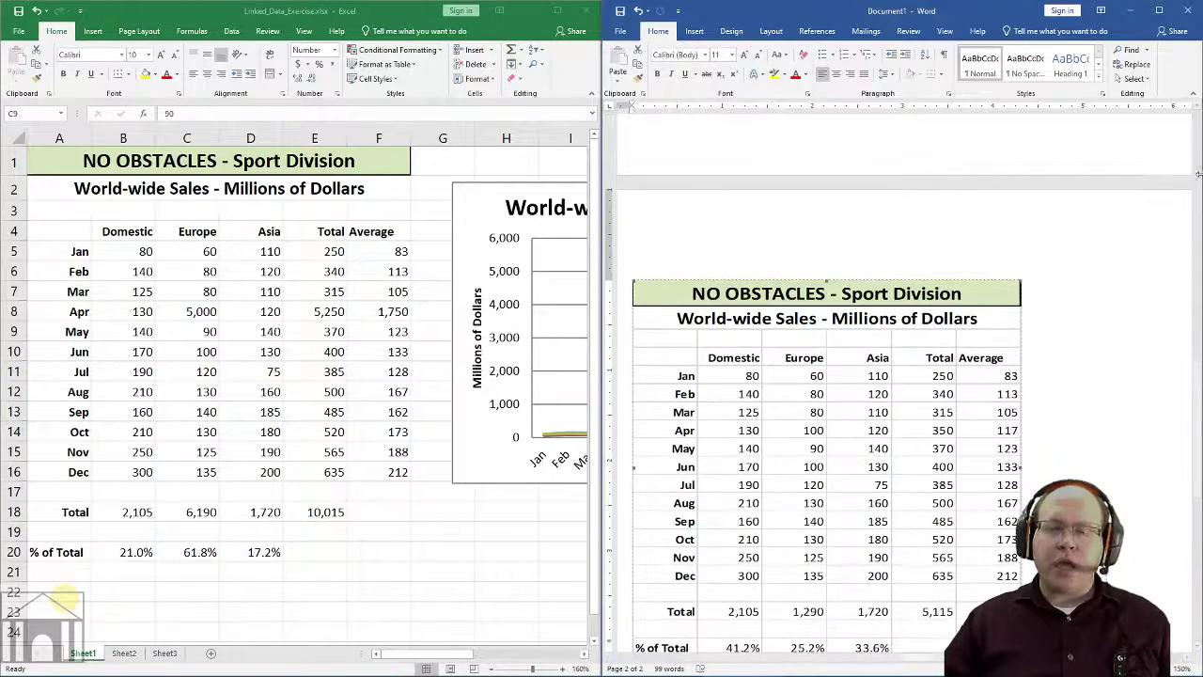
scroll(1013, 157, down, 1)
scroll(1120, 282, down, 1)
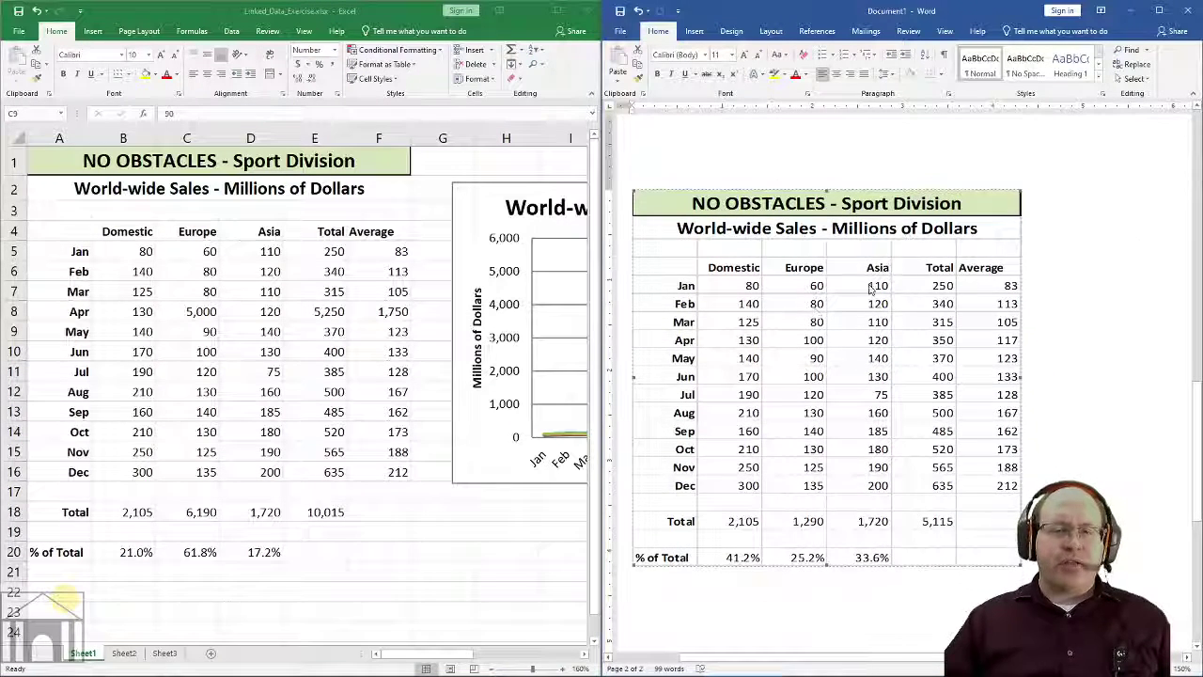
right_click(816, 331)
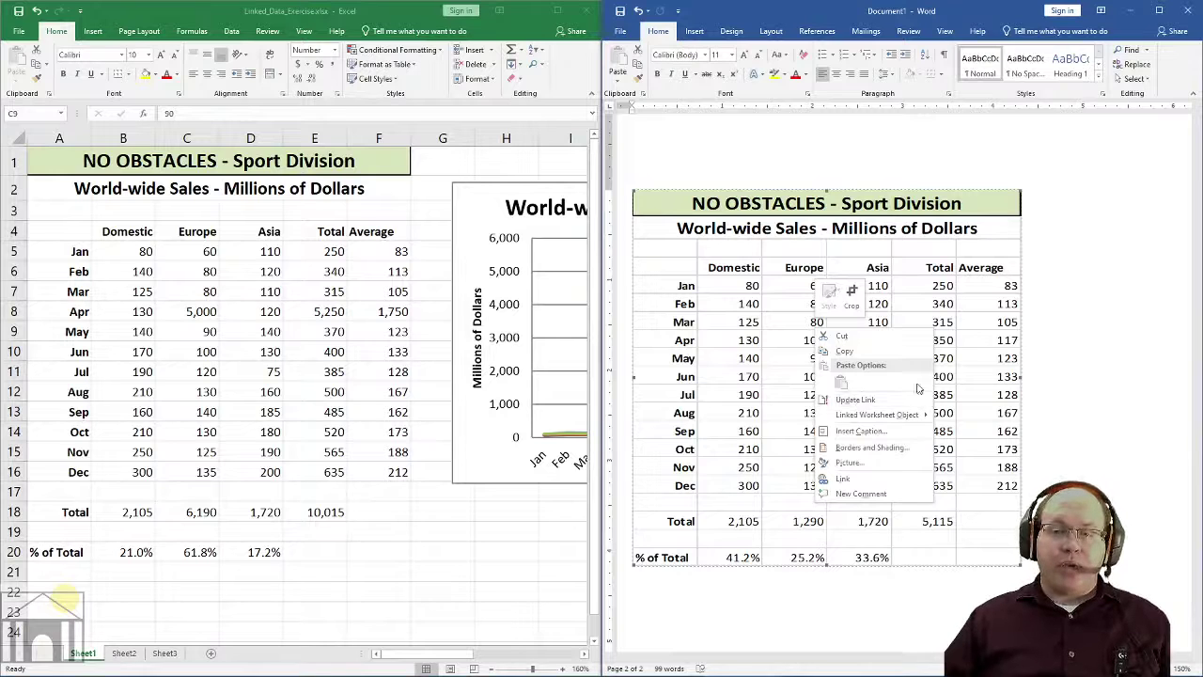
mouse_move(893, 414)
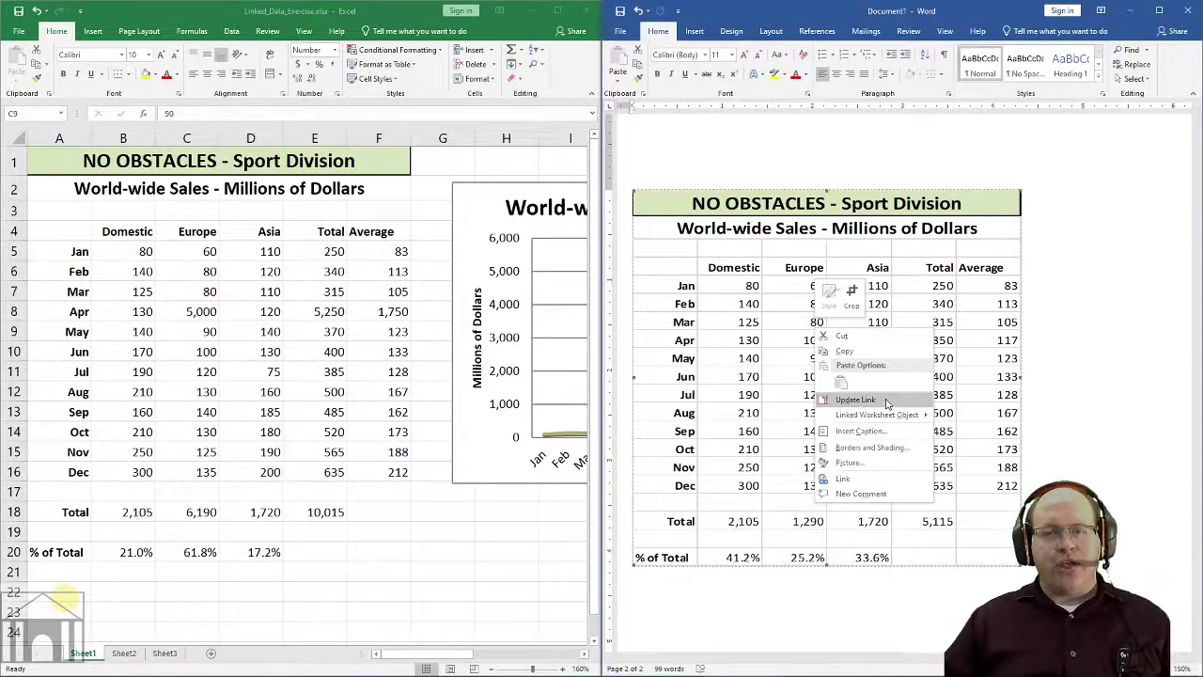
click(856, 400)
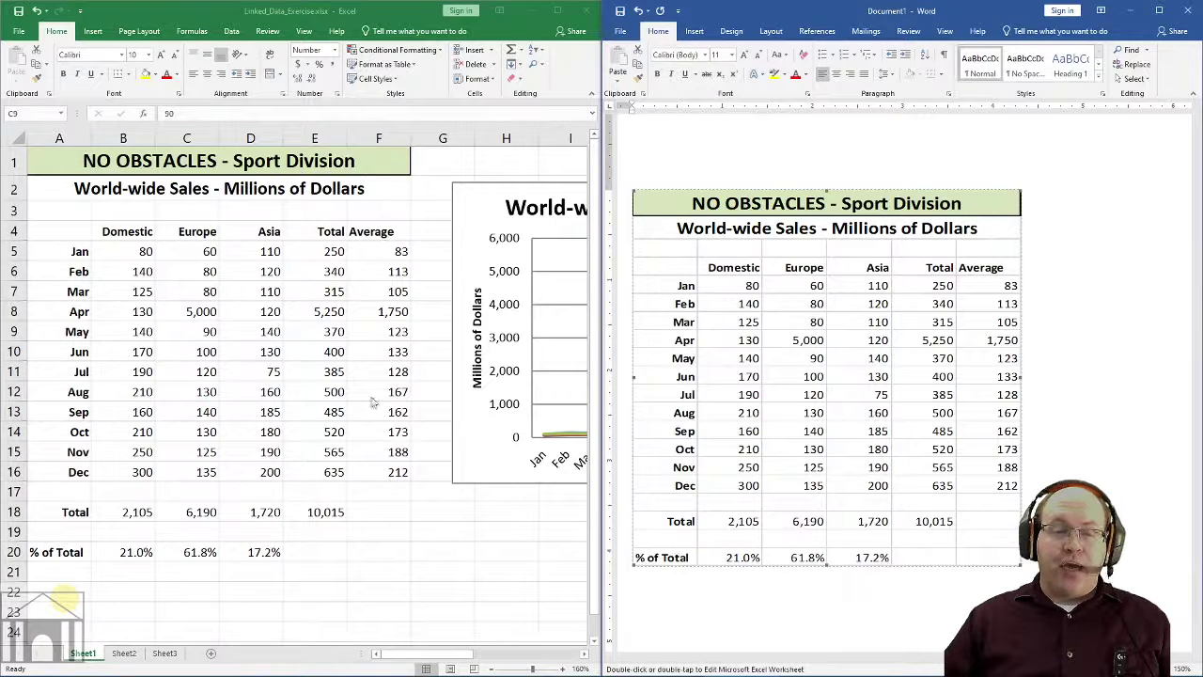
- Compare the refreshed linked table on page 2 of the Word document with the Excel source data and the plain table on page 1
click(246, 289)
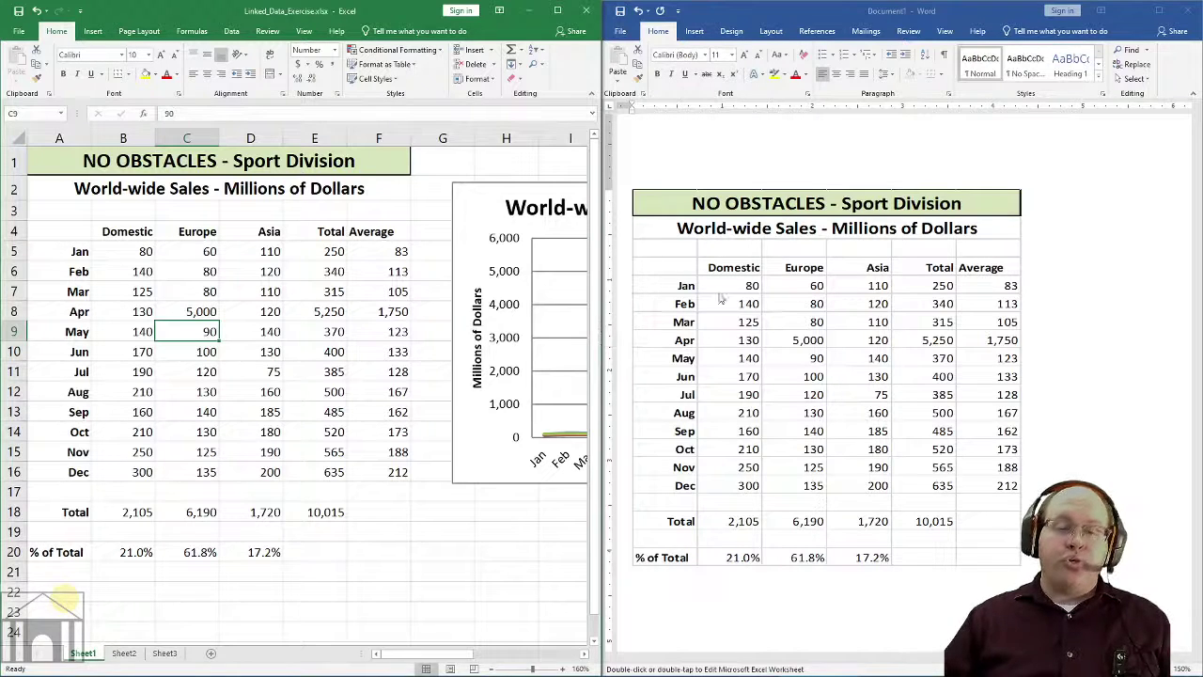
click(881, 319)
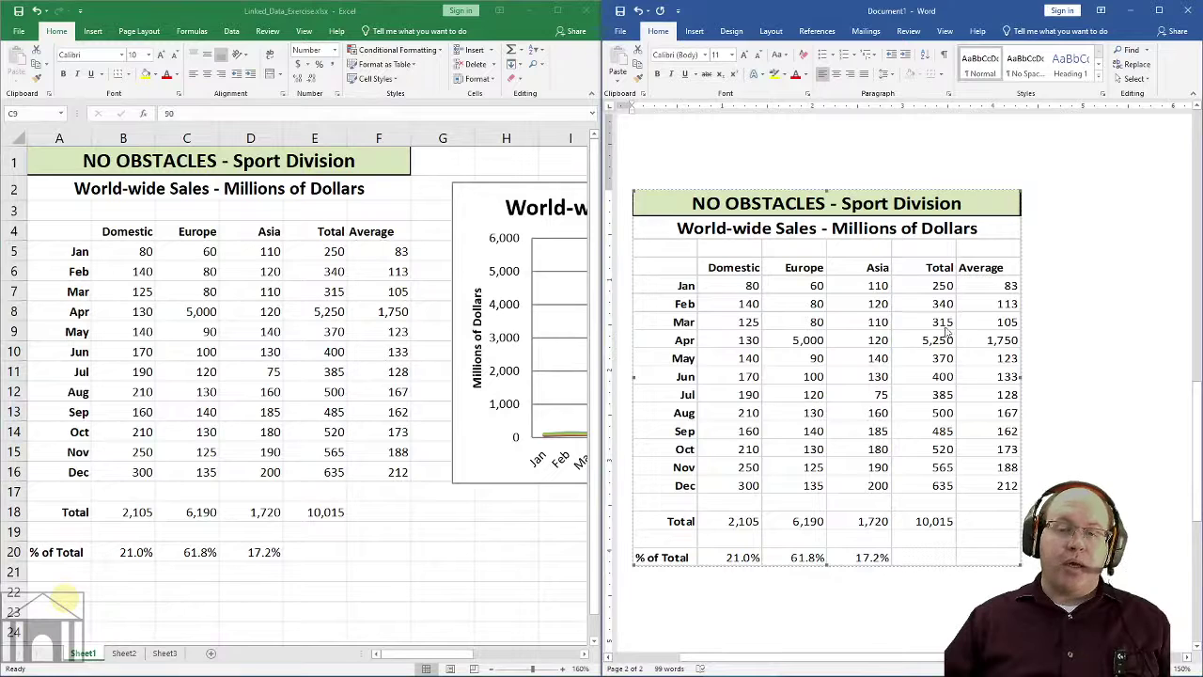
right_click(868, 336)
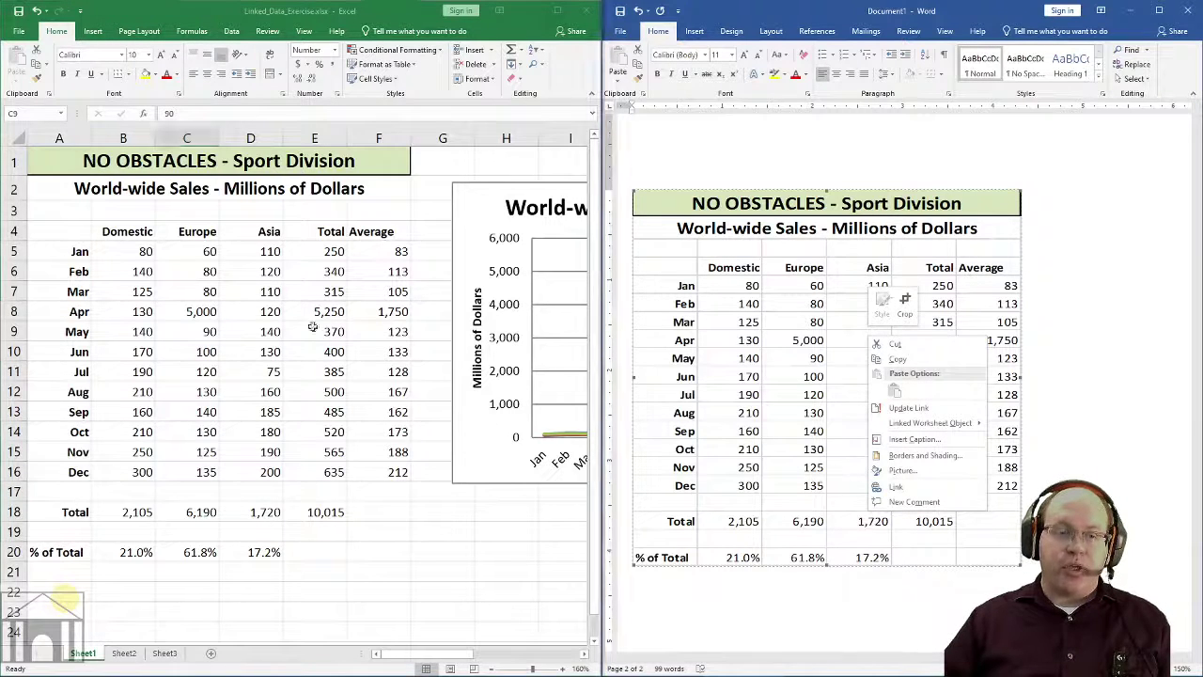
click(277, 372)
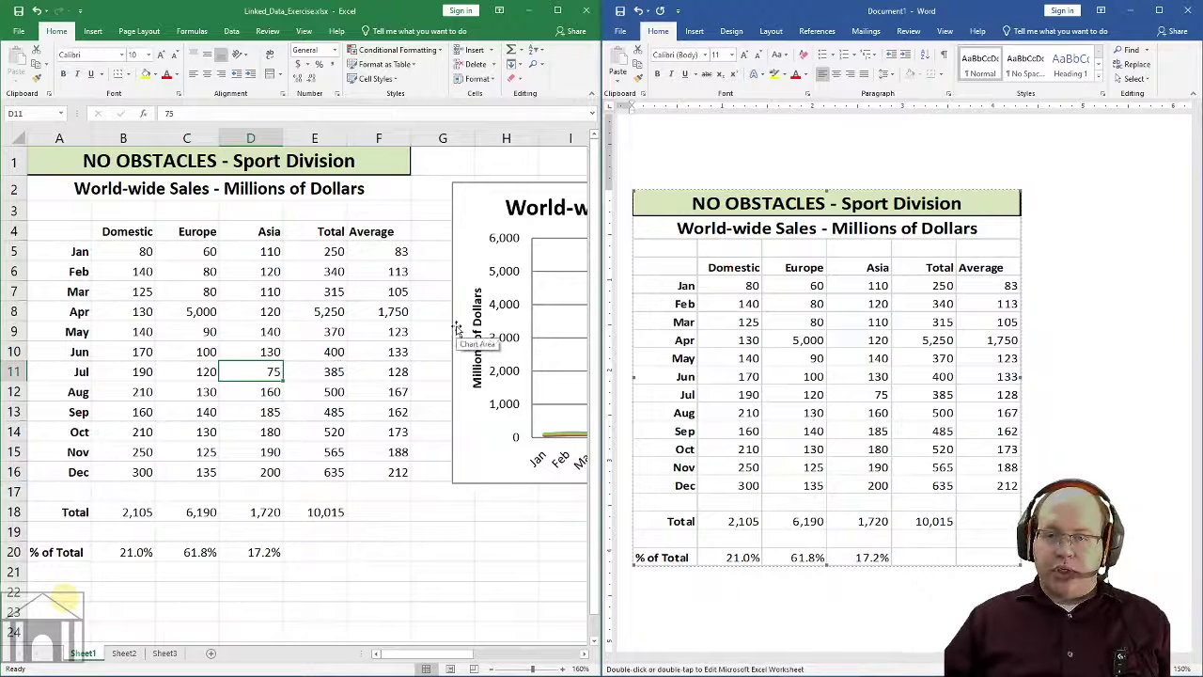
scroll(879, 369, up, 3)
scroll(879, 367, down, 12)
scroll(878, 363, up, 3)
scroll(870, 299, down, 3)
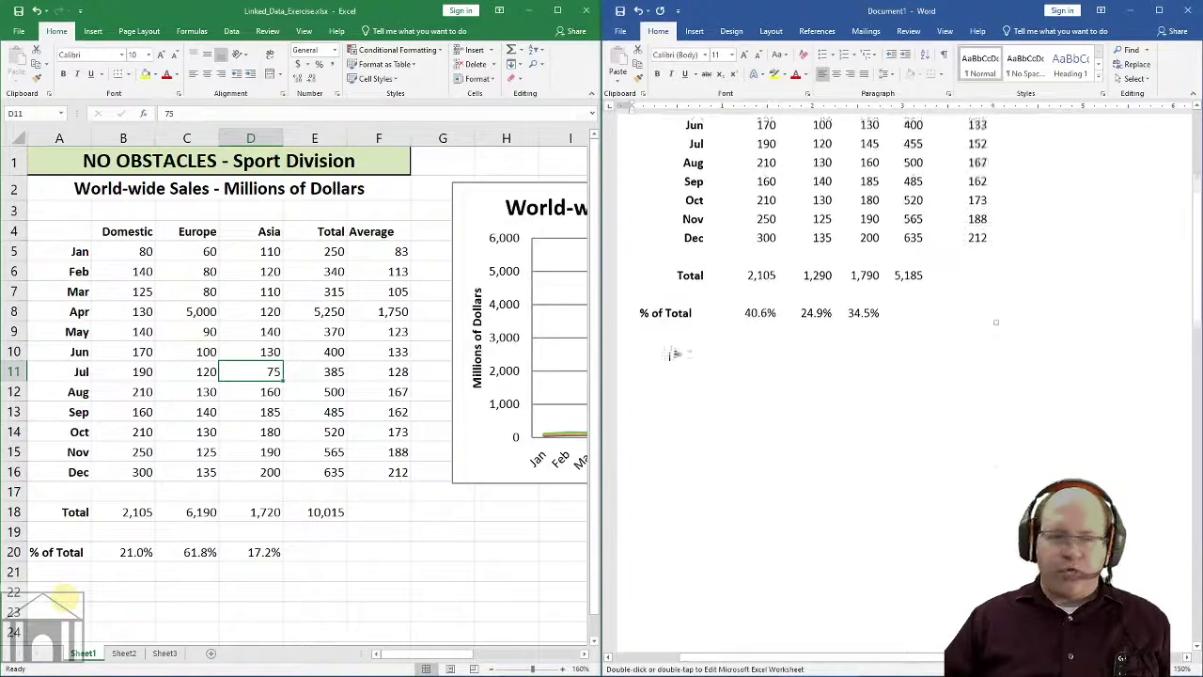
- Set the July sales value for Asia in cell D11 of the Excel workbook to 145 and update the linked table in Word
text(14)
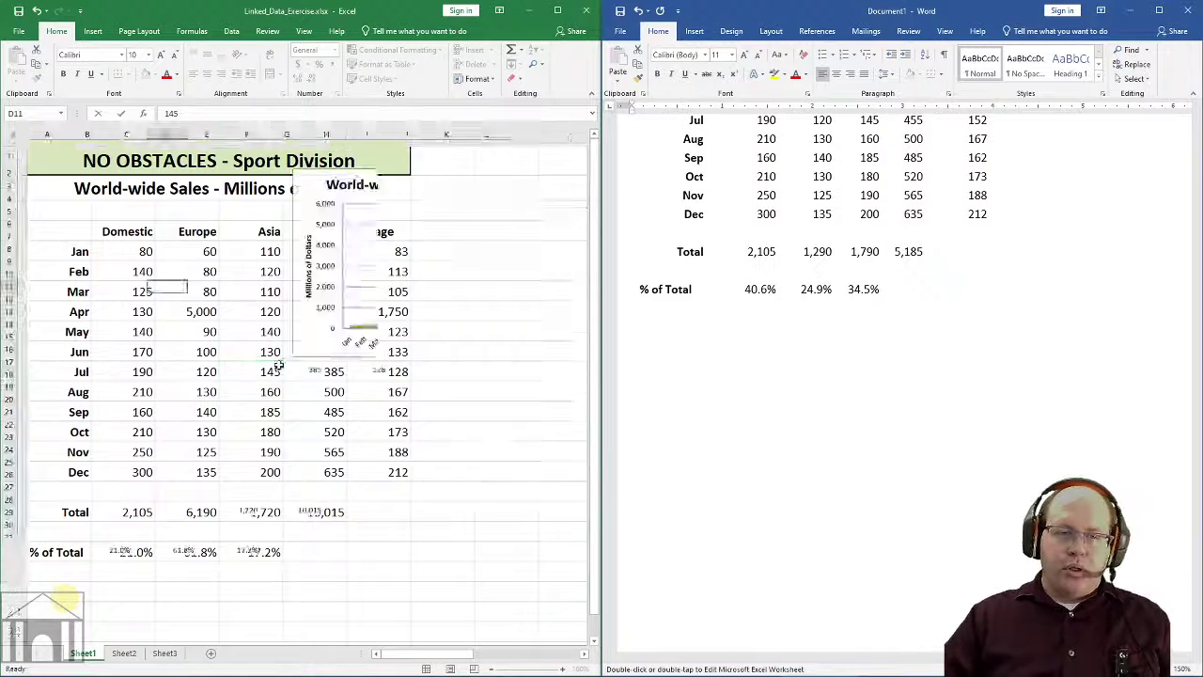
key(Return)
scroll(835, 349, down, 10)
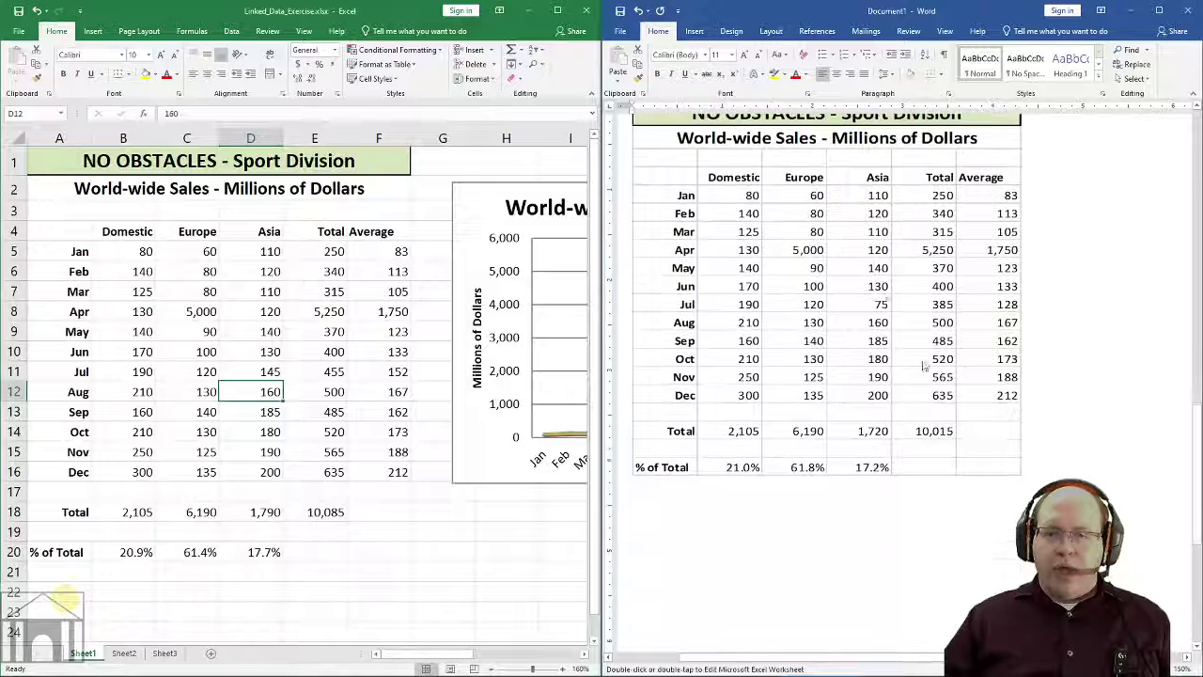
click(885, 307)
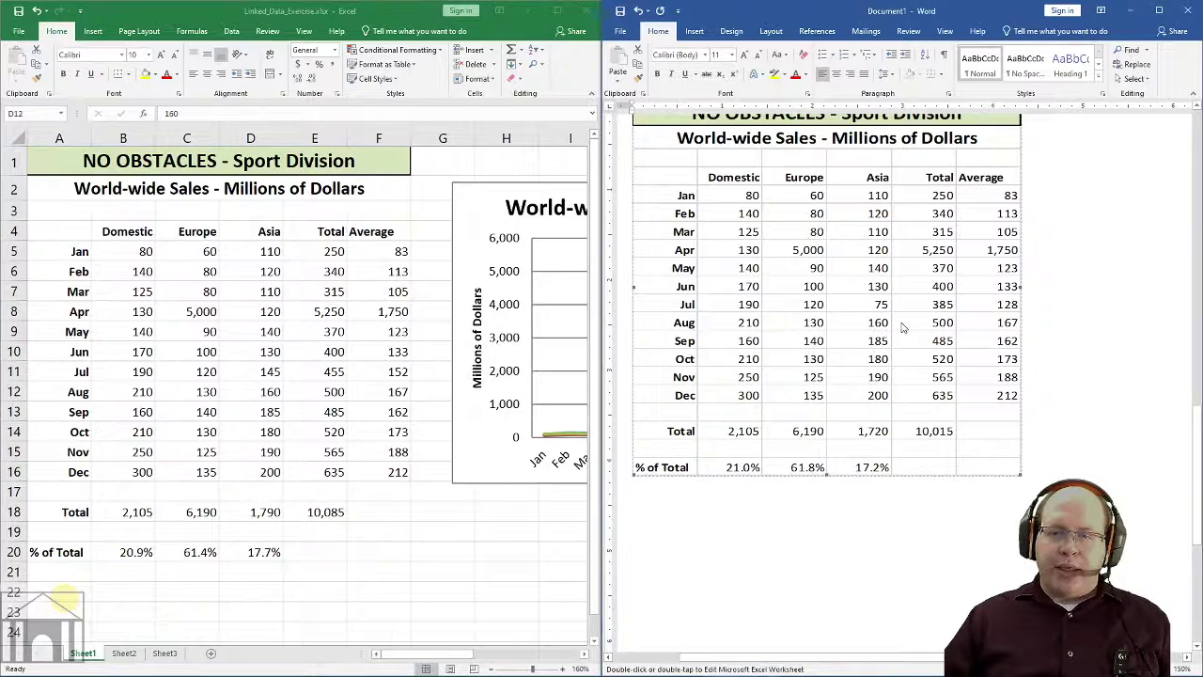
right_click(899, 322)
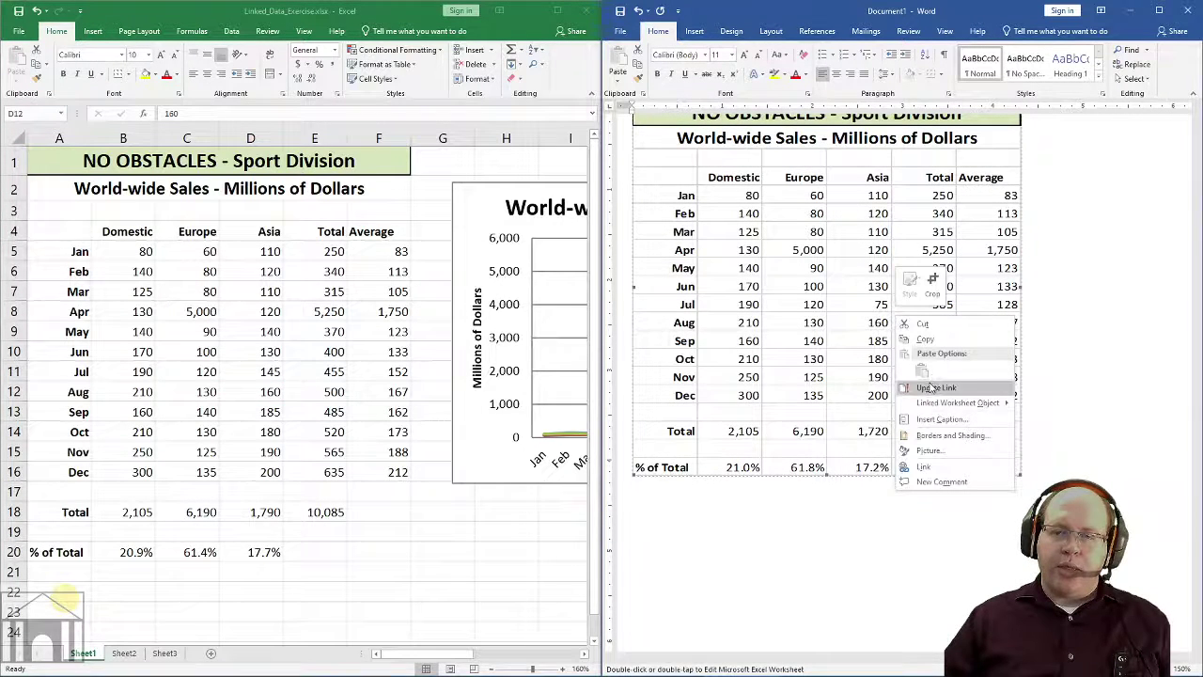
click(931, 385)
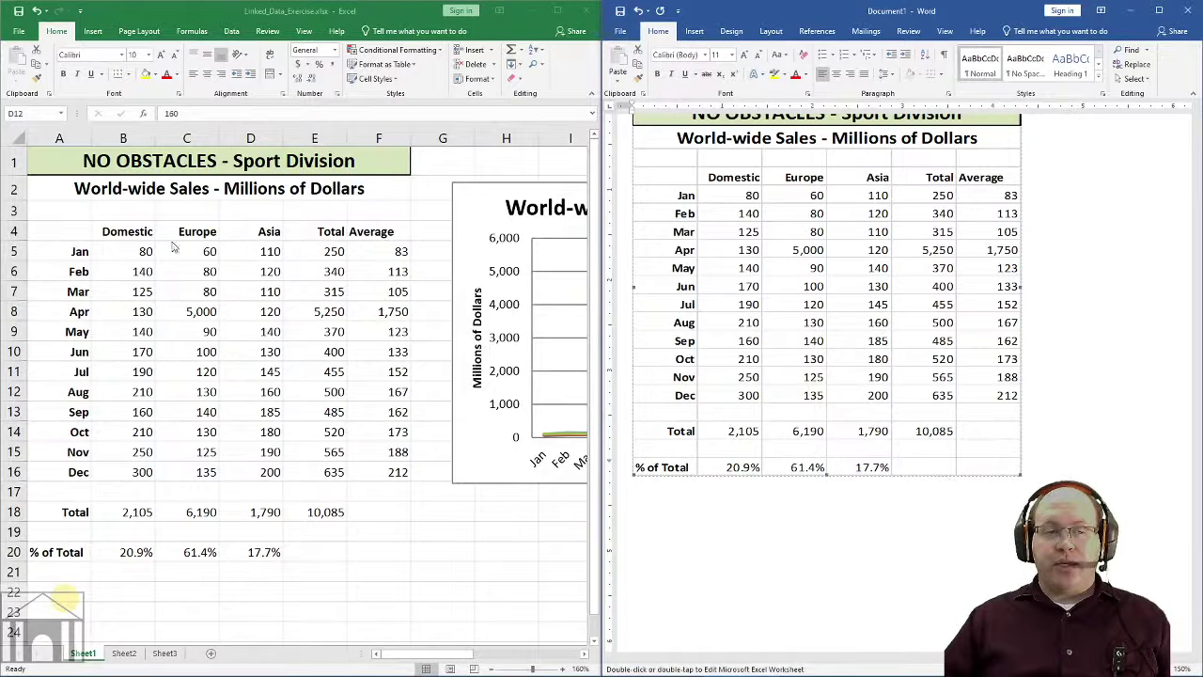
- Select the sales table A1:F20 in the Excel workbook and look over the plain and linked tables in the Word document
drag(80, 165, 386, 549)
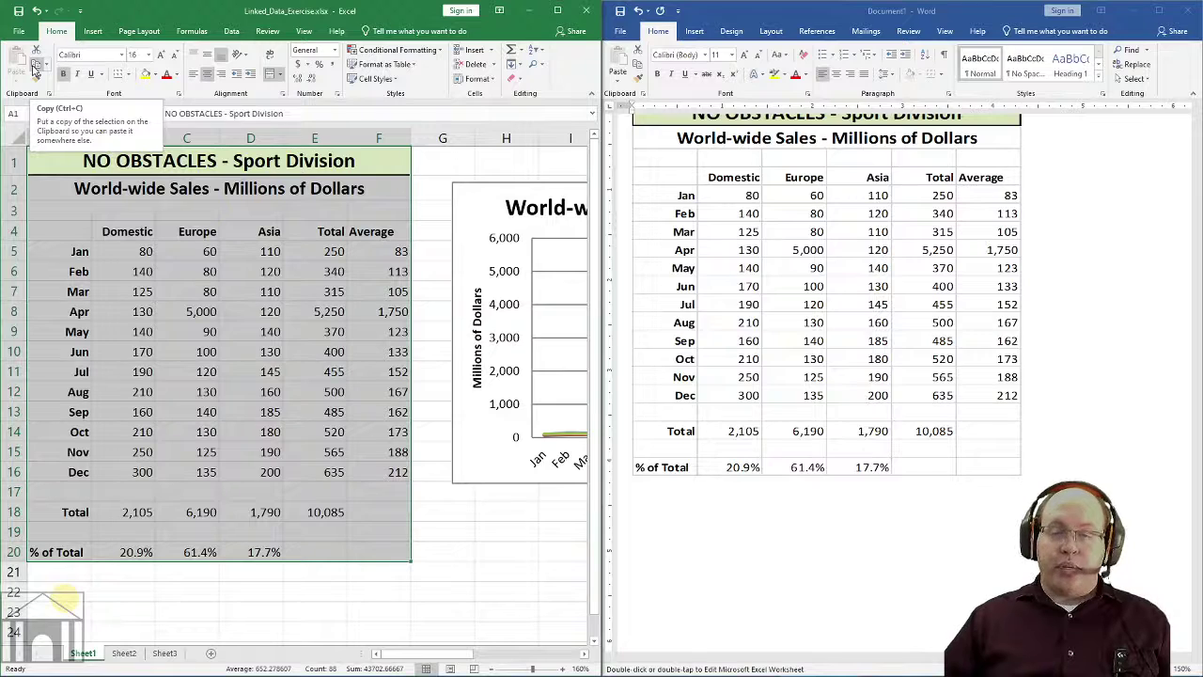
scroll(1066, 274, up, 3)
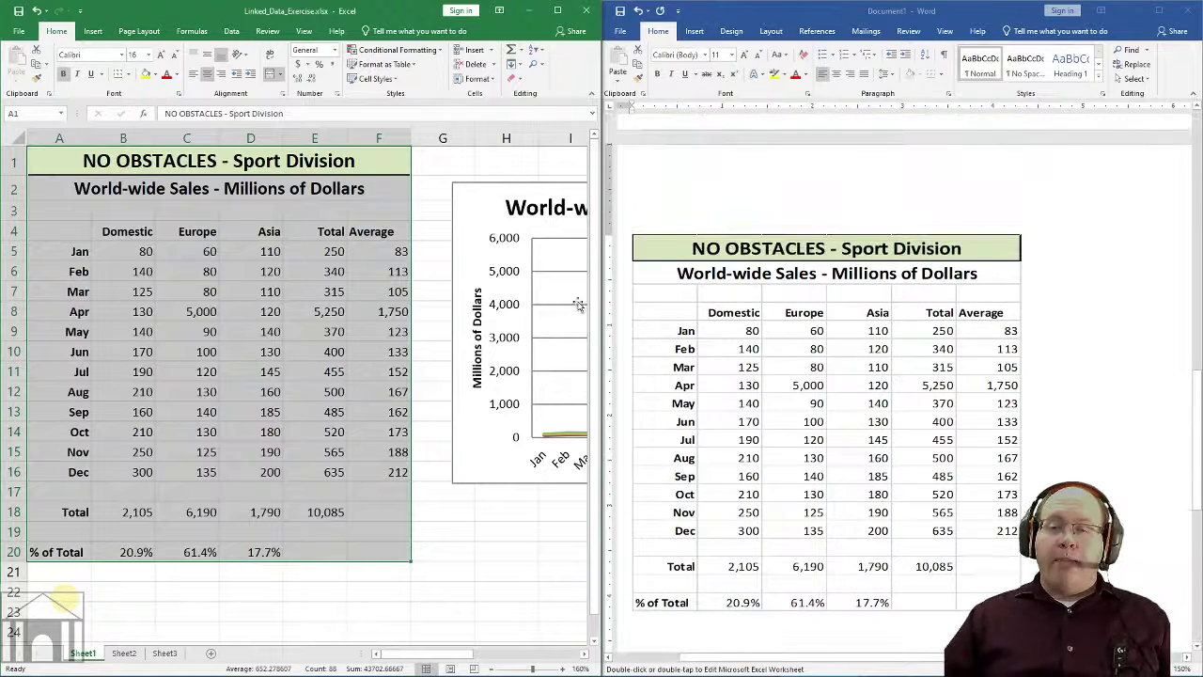
scroll(943, 226, up, 5)
scroll(943, 226, down, 12)
scroll(943, 225, up, 1)
scroll(837, 306, down, 4)
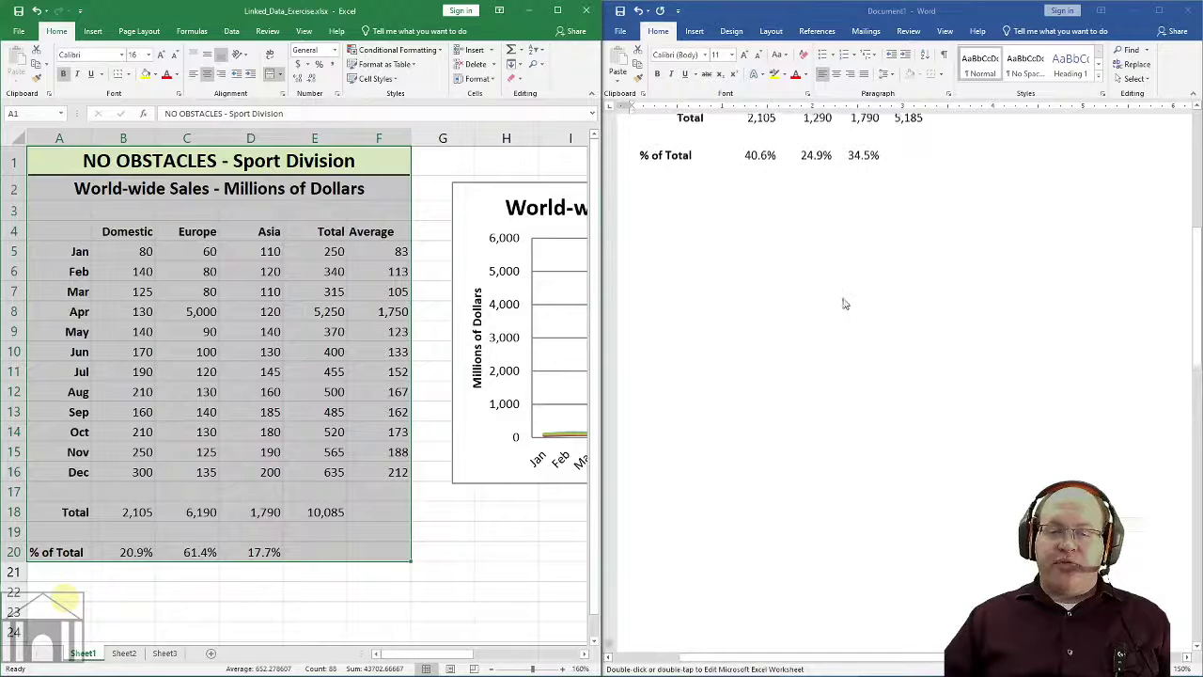
scroll(943, 309, down, 4)
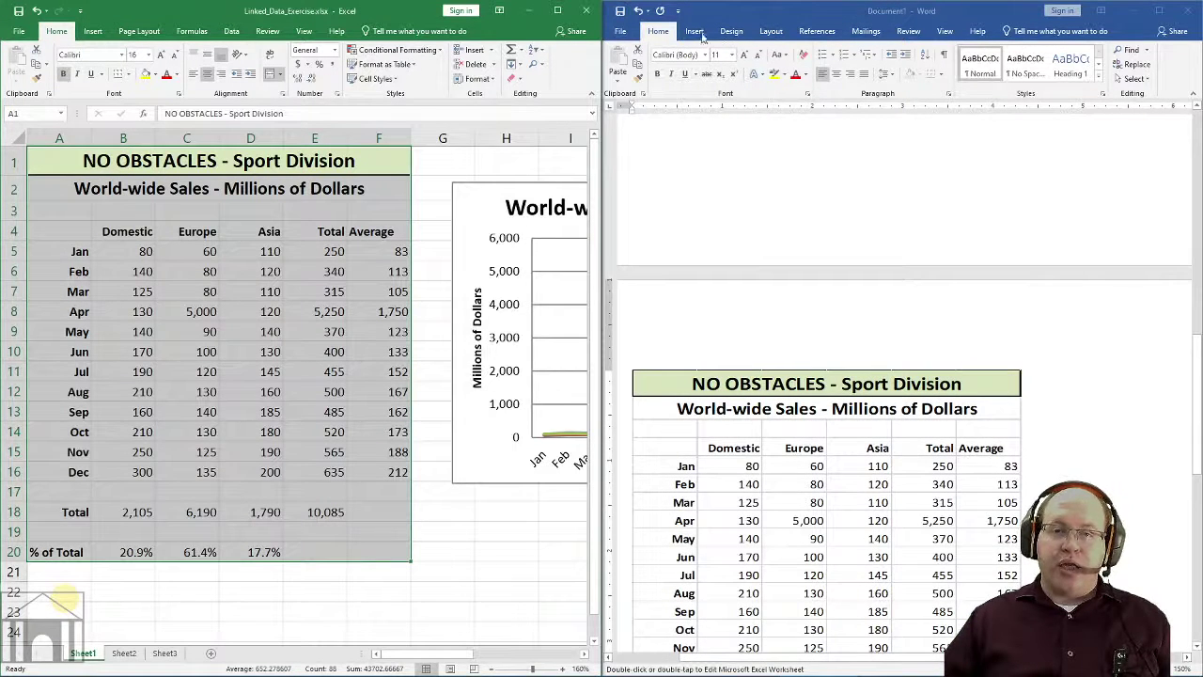
- View the available page and section breaks for the Word document without inserting one
click(774, 35)
click(775, 35)
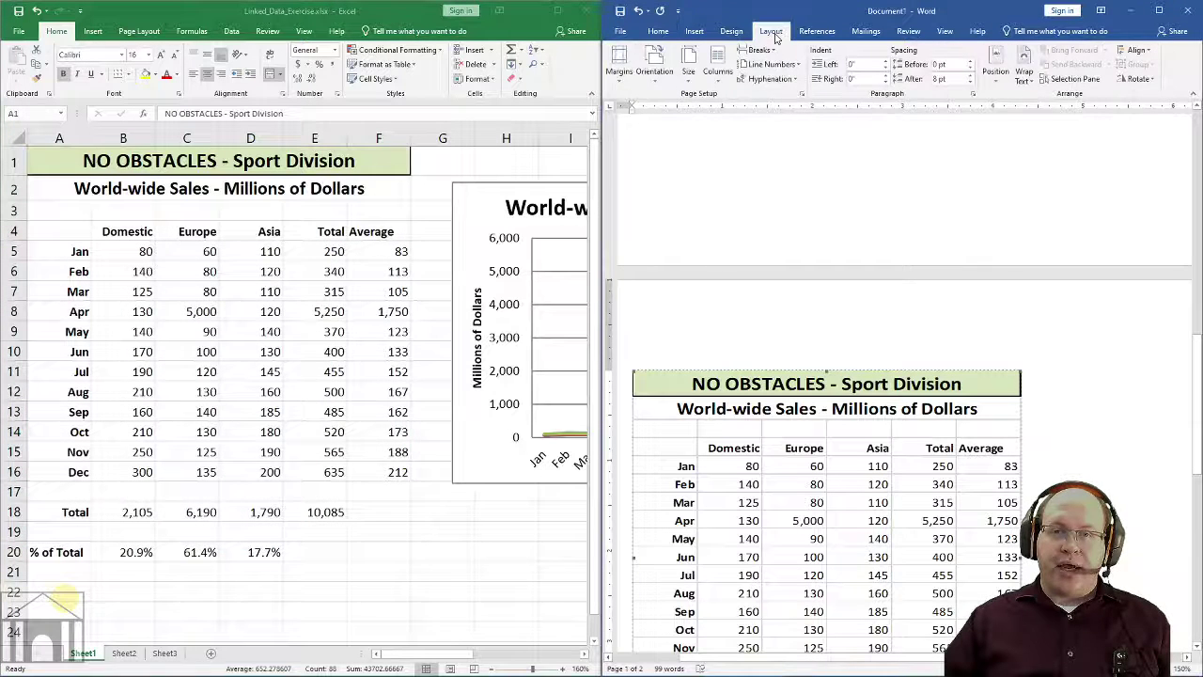
click(757, 50)
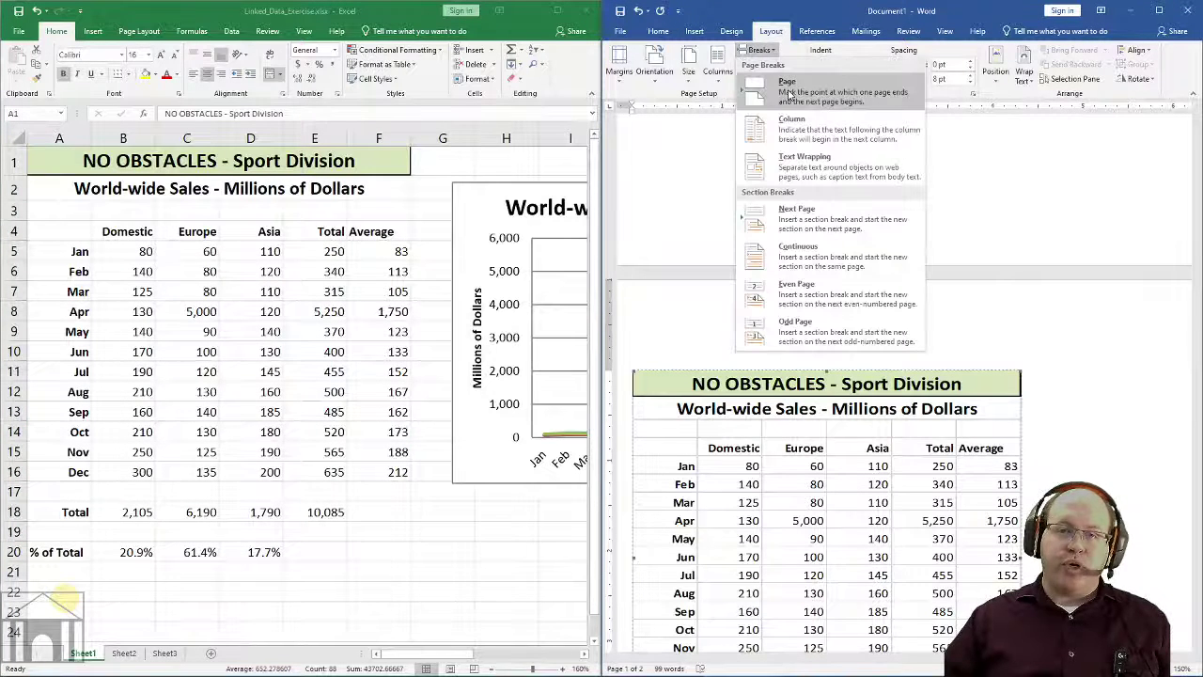
click(1136, 344)
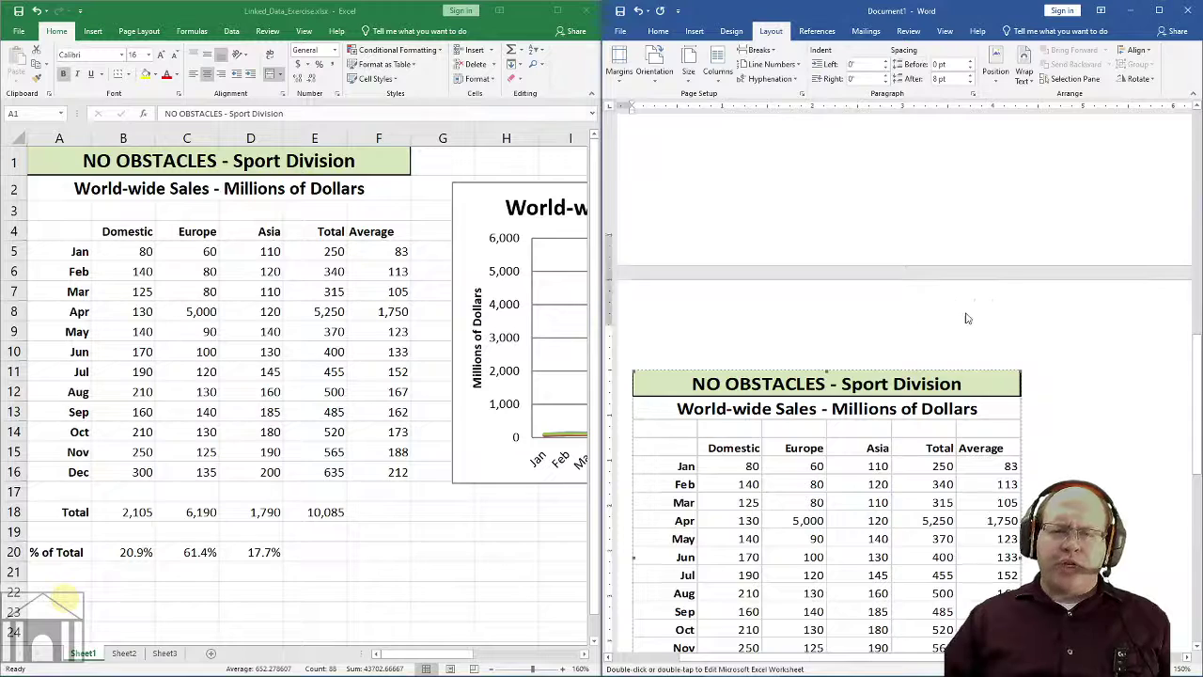
scroll(967, 320, down, 4)
click(622, 32)
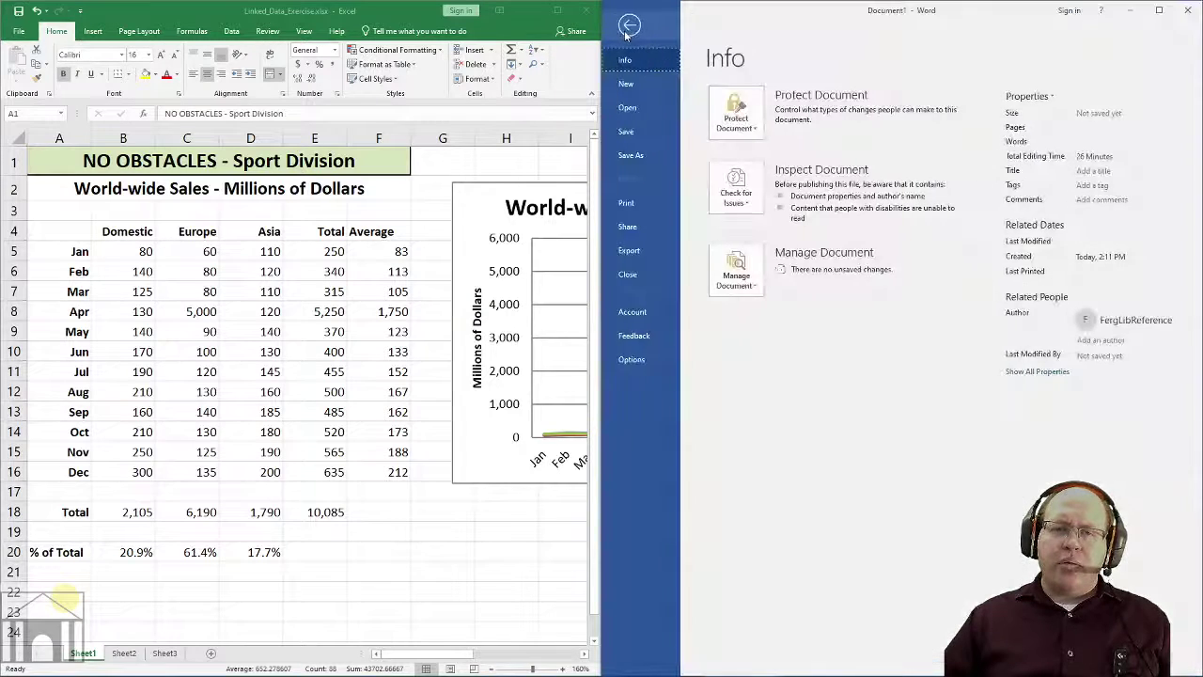
click(621, 23)
- Copy the Excel range A1:F20, try Paste Special in Word as a linked Microsoft Excel Worksheet Object, and cancel the paste
click(657, 31)
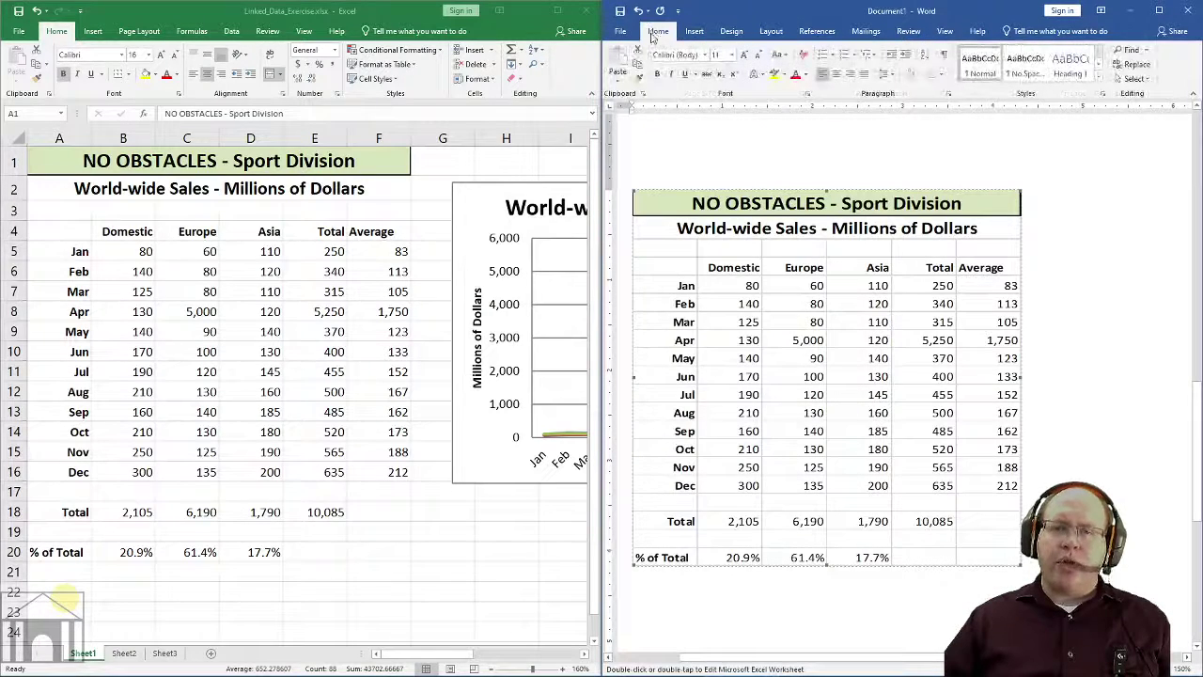
click(618, 77)
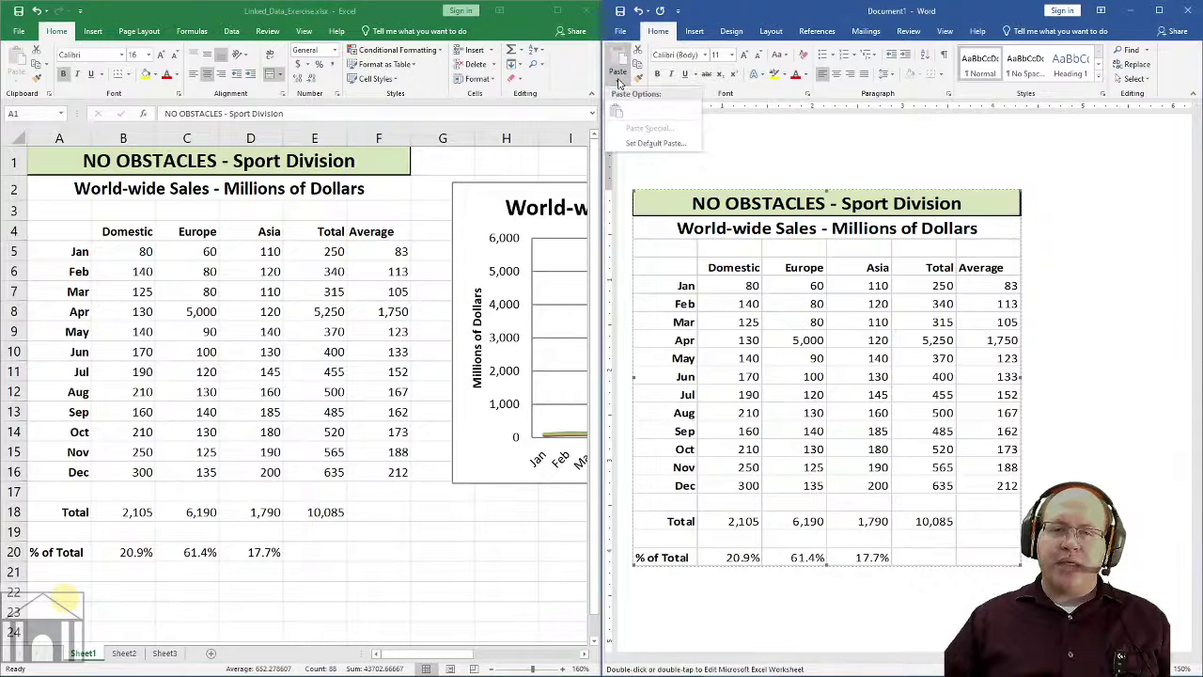
click(259, 261)
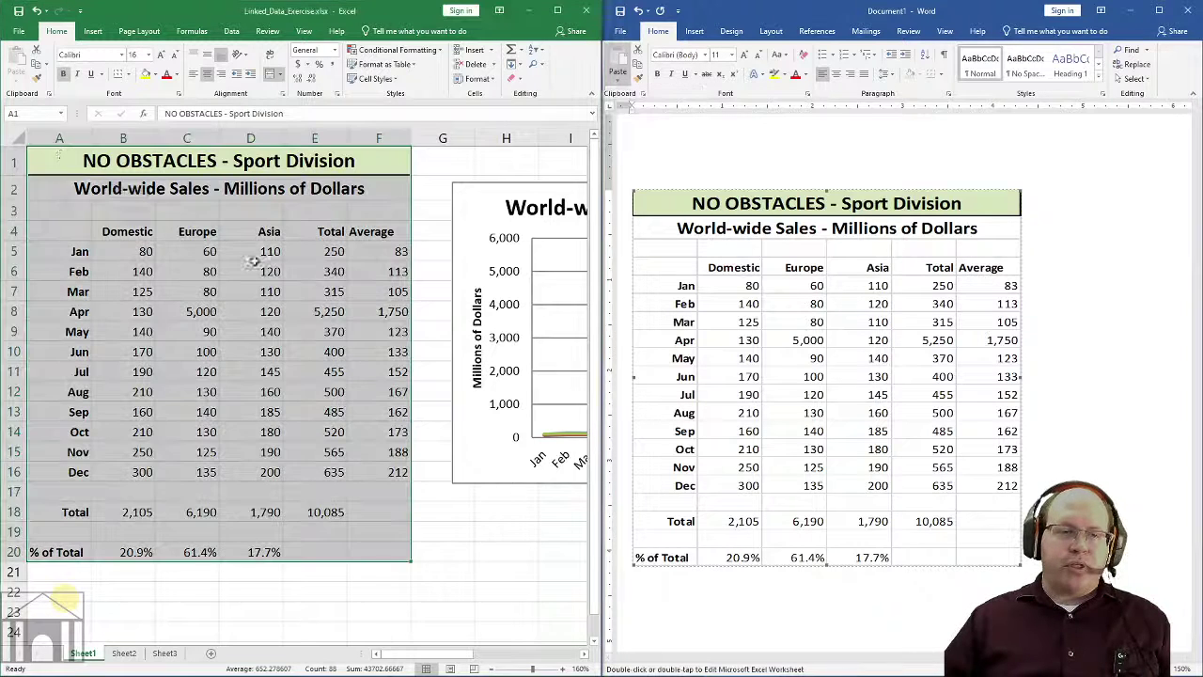
key(ctrl+c)
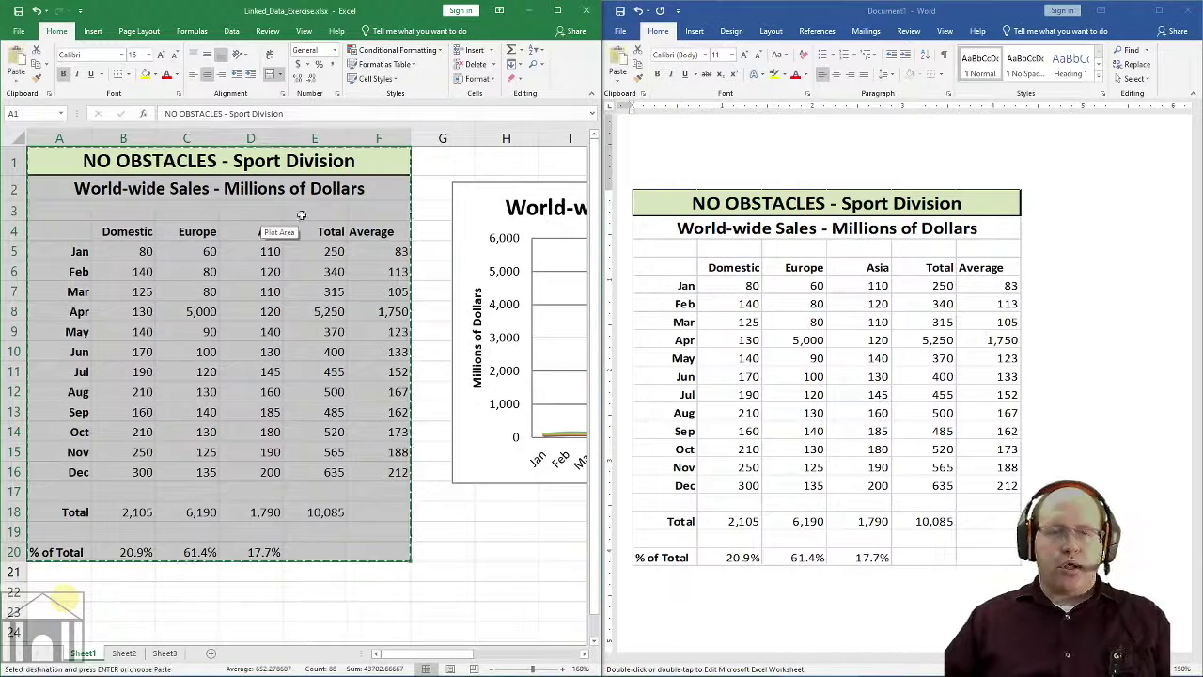
click(618, 81)
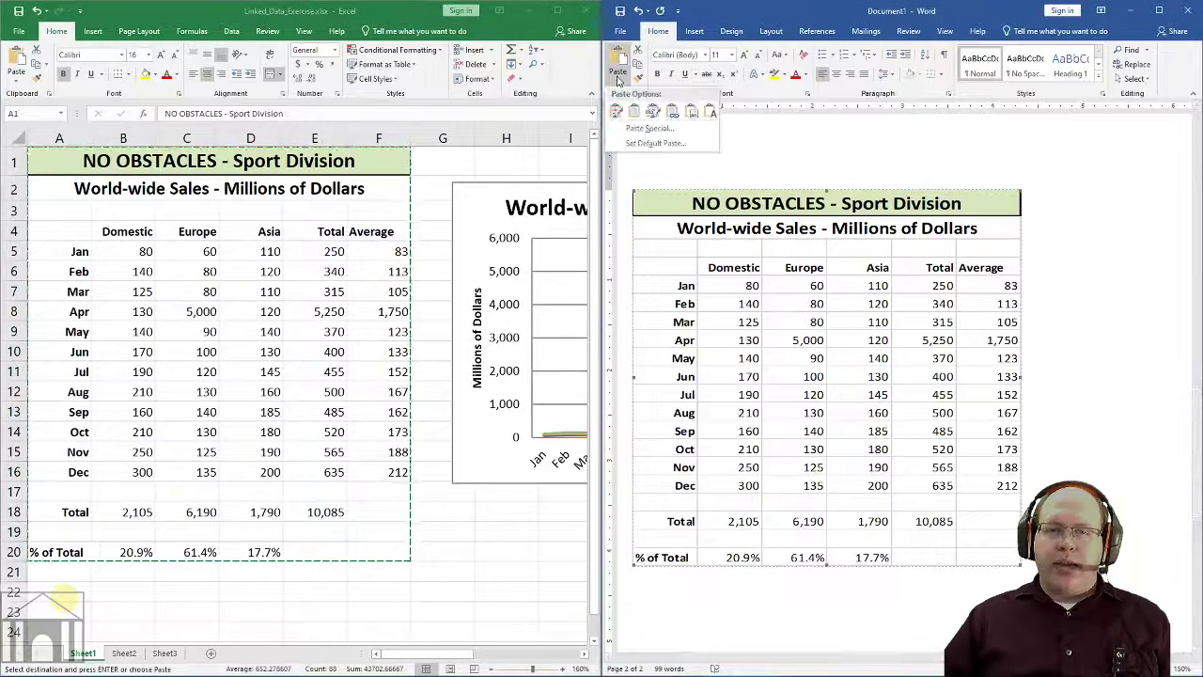
click(628, 128)
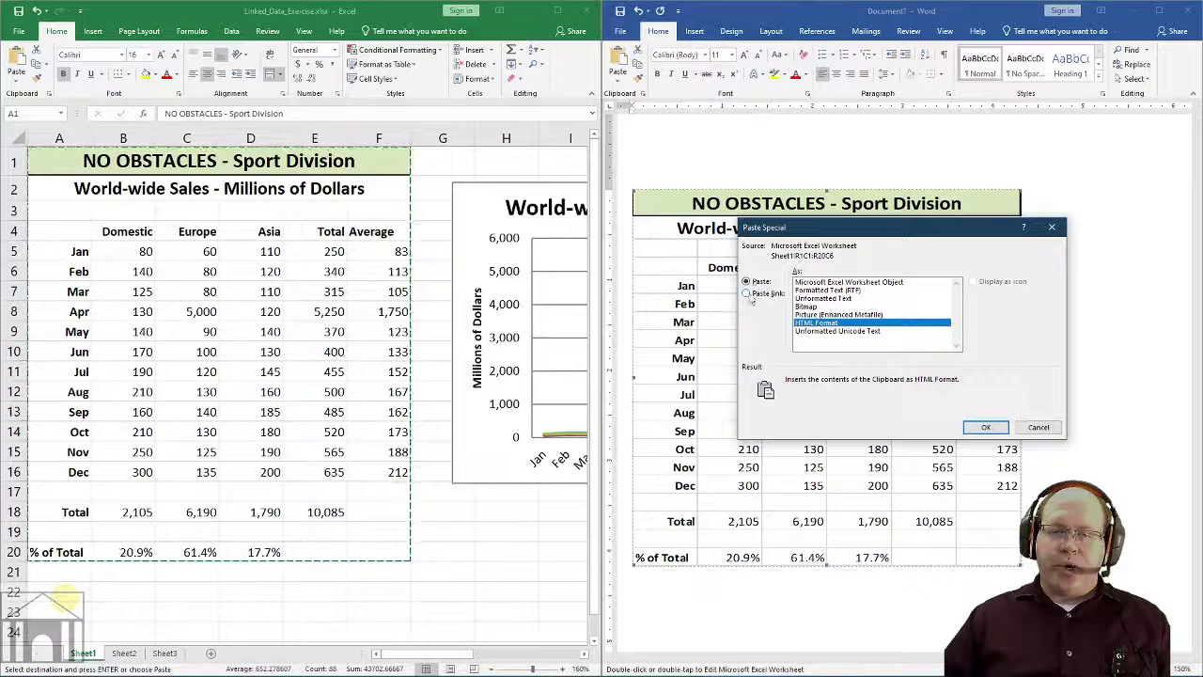
click(751, 294)
click(757, 296)
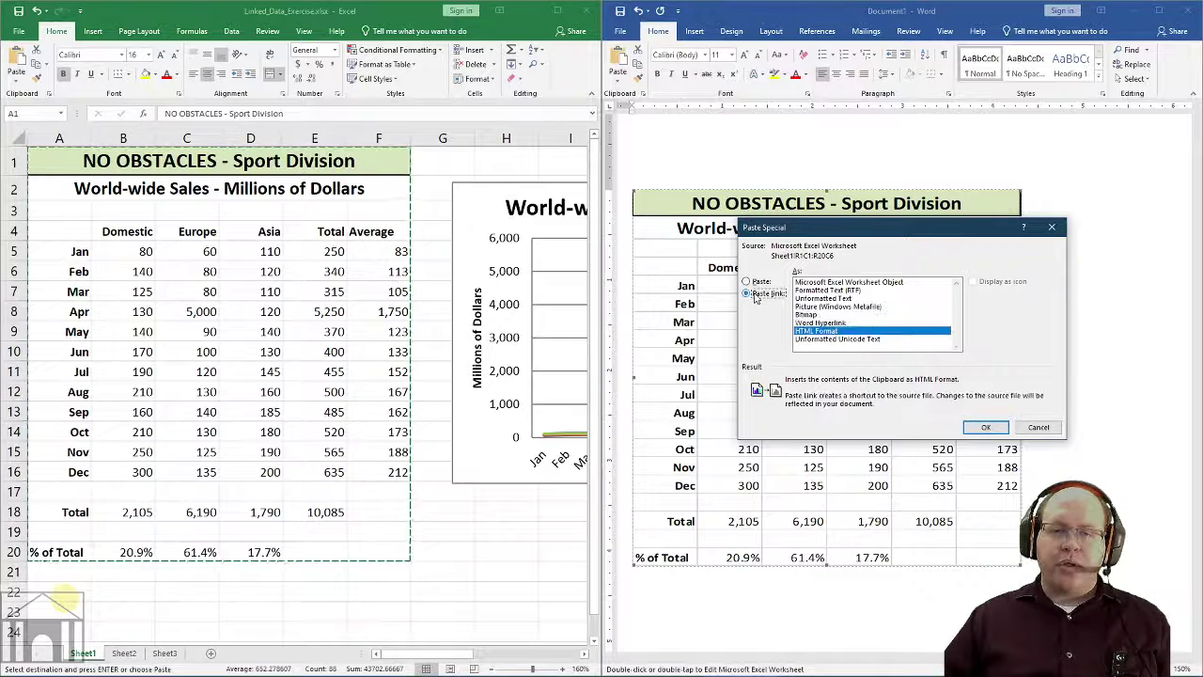
click(850, 283)
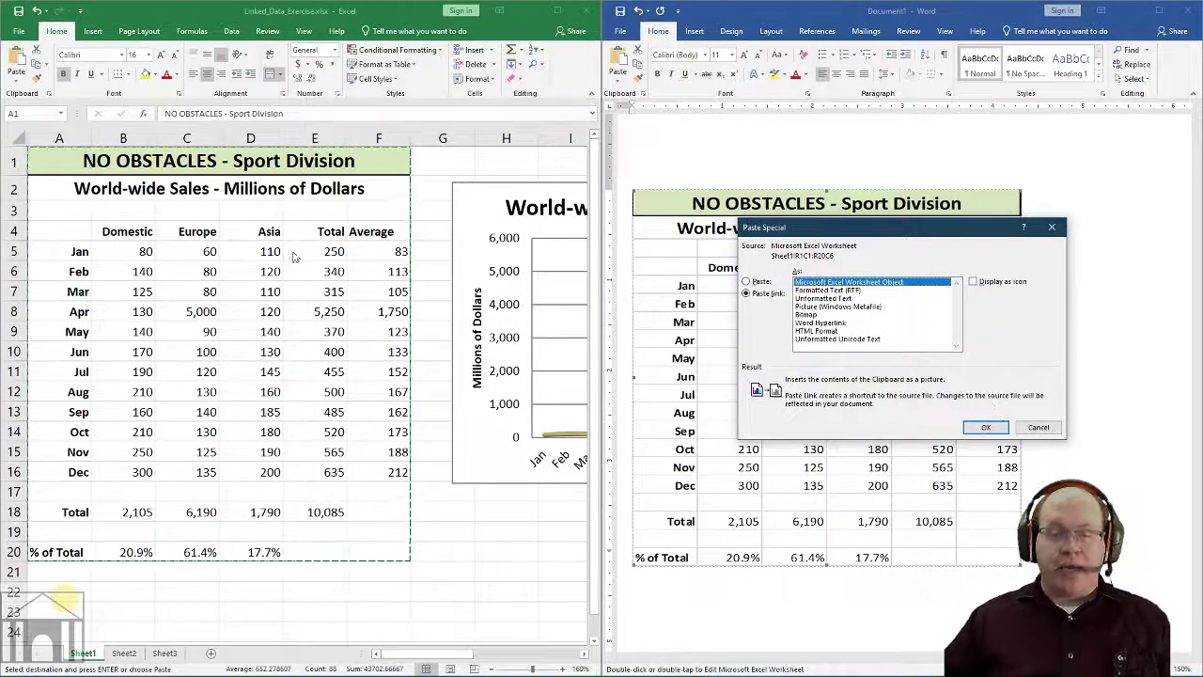
click(1039, 427)
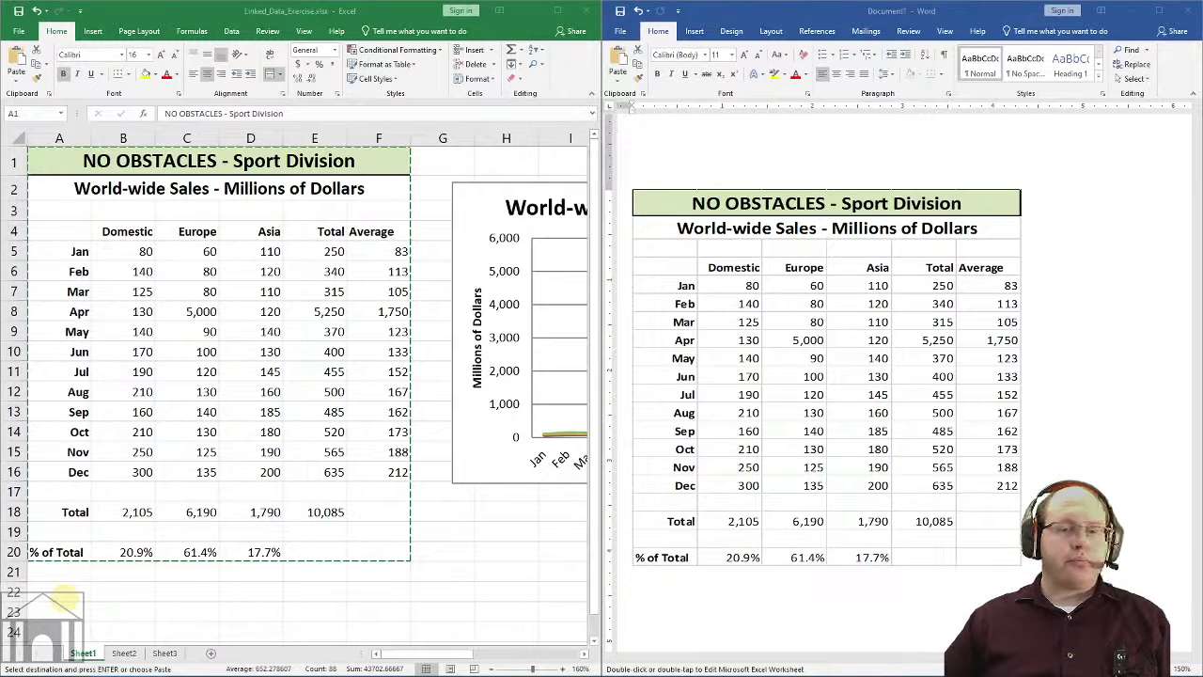
- Minimize the Word document to get to the Office Integrated folder
click(816, 377)
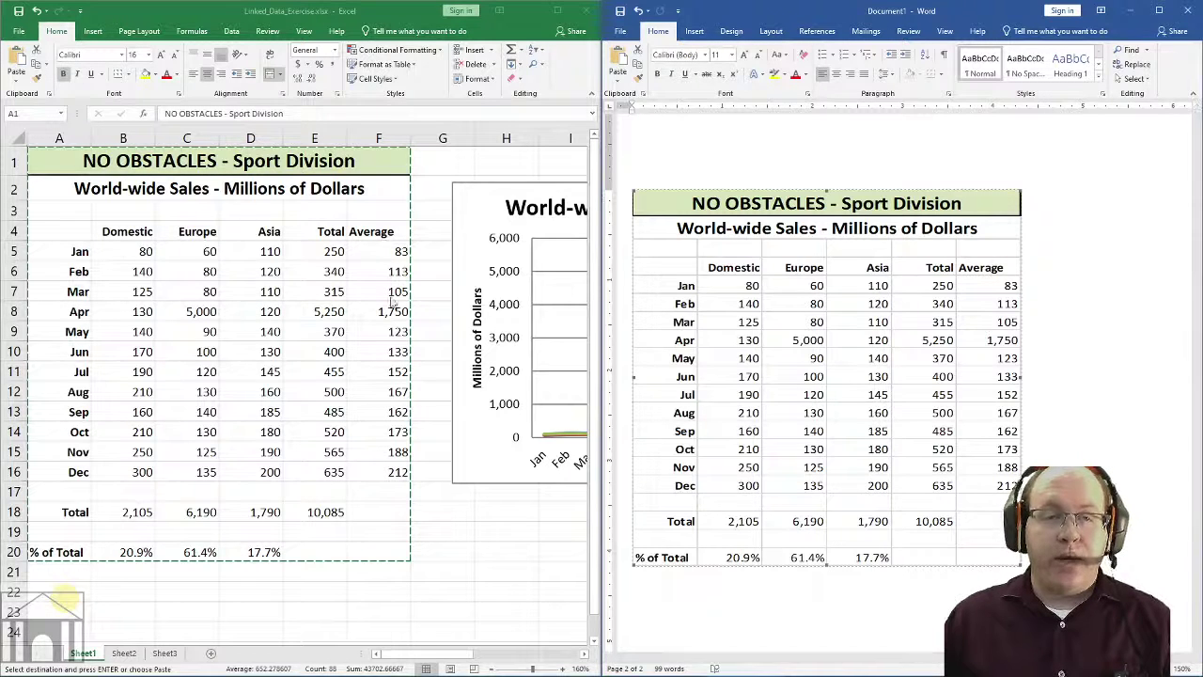
click(1135, 14)
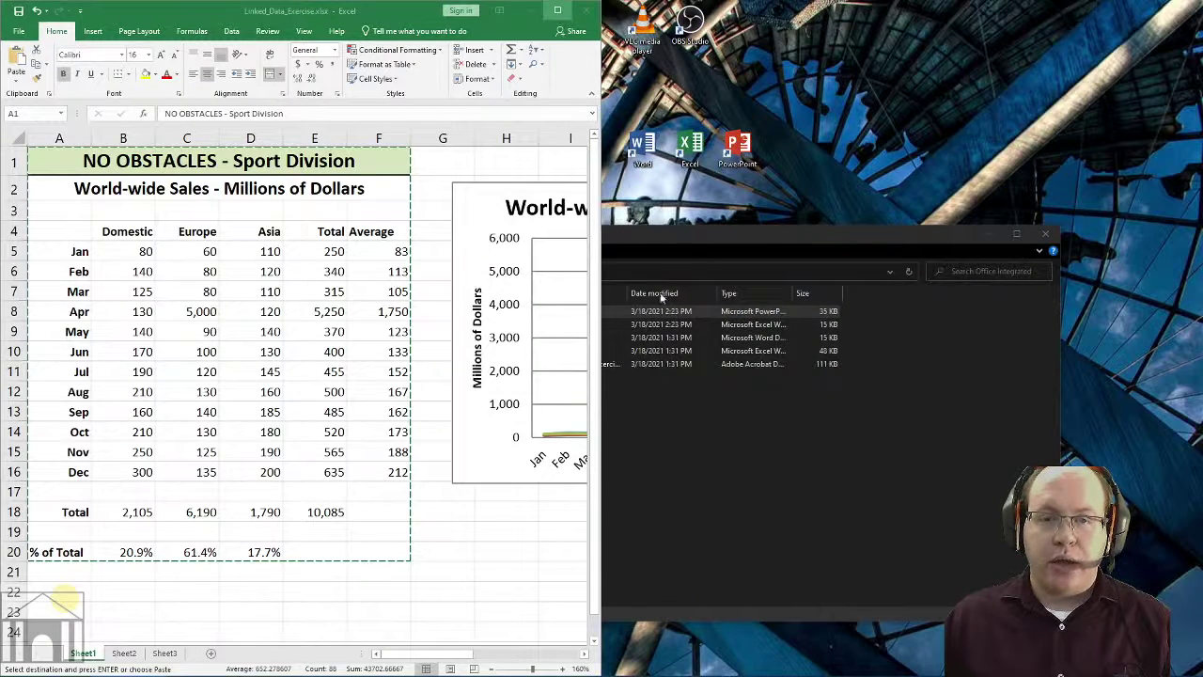
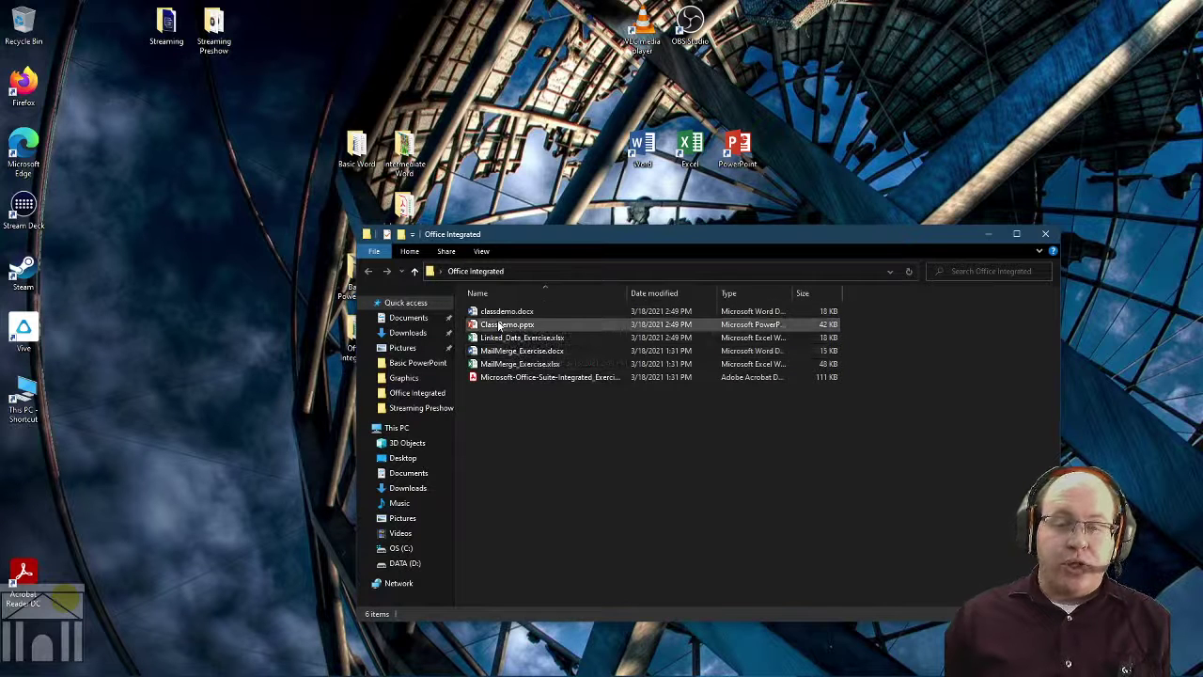
- Open ClassDemo.pptx from the Office Integrated folder with its links updated, and display the sales chart on slide 3
double_click(500, 324)
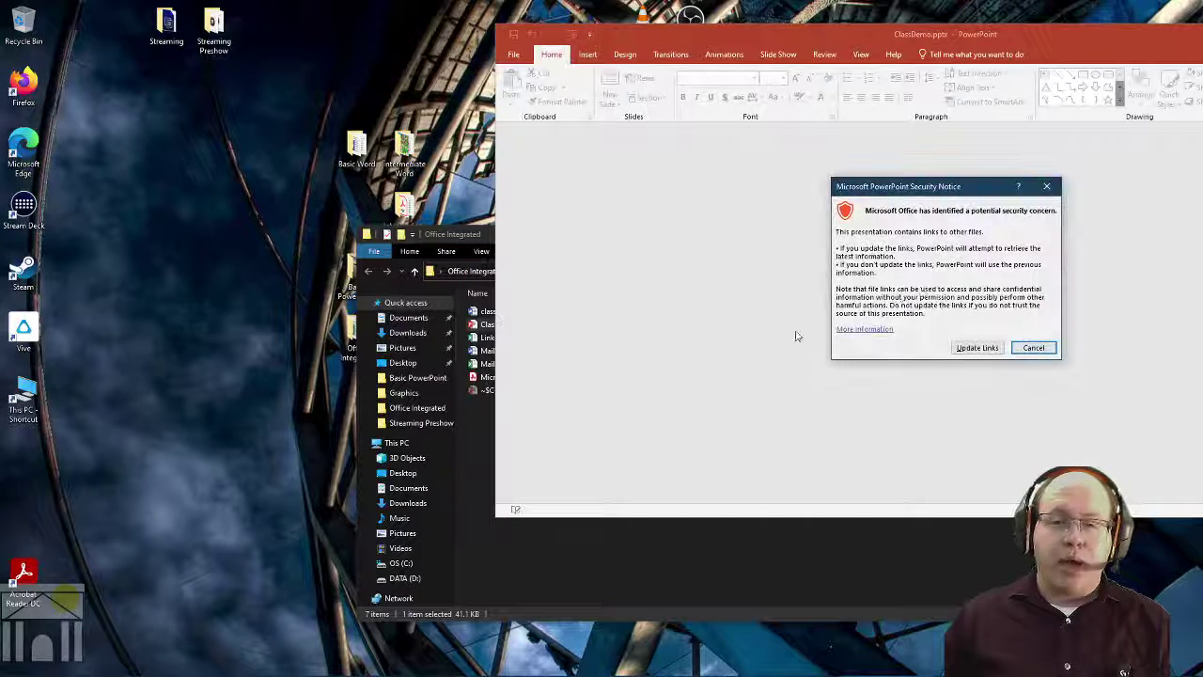
drag(943, 195, 839, 191)
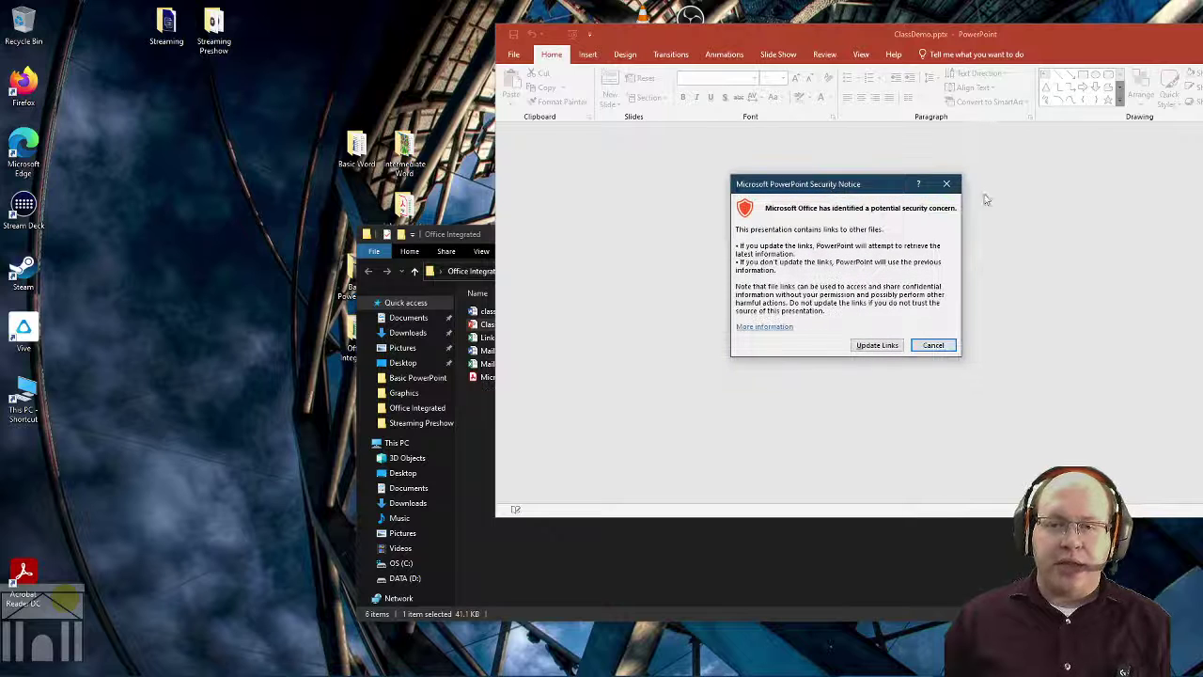
click(876, 345)
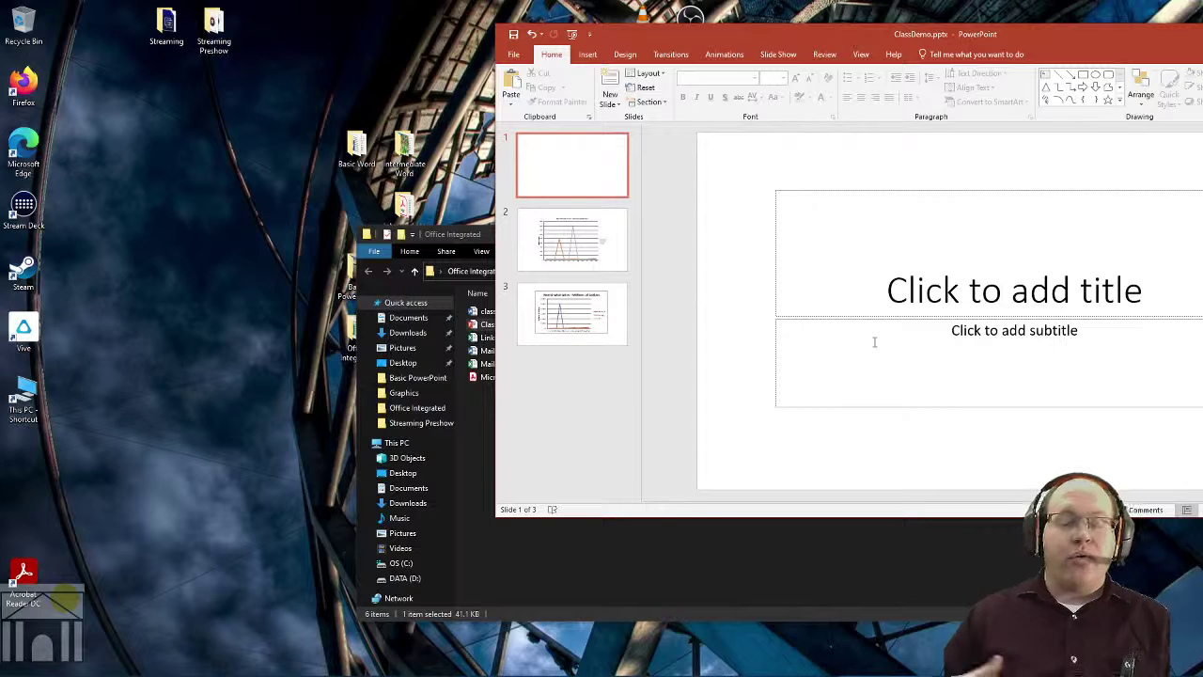
click(530, 293)
drag(1044, 38, 867, 41)
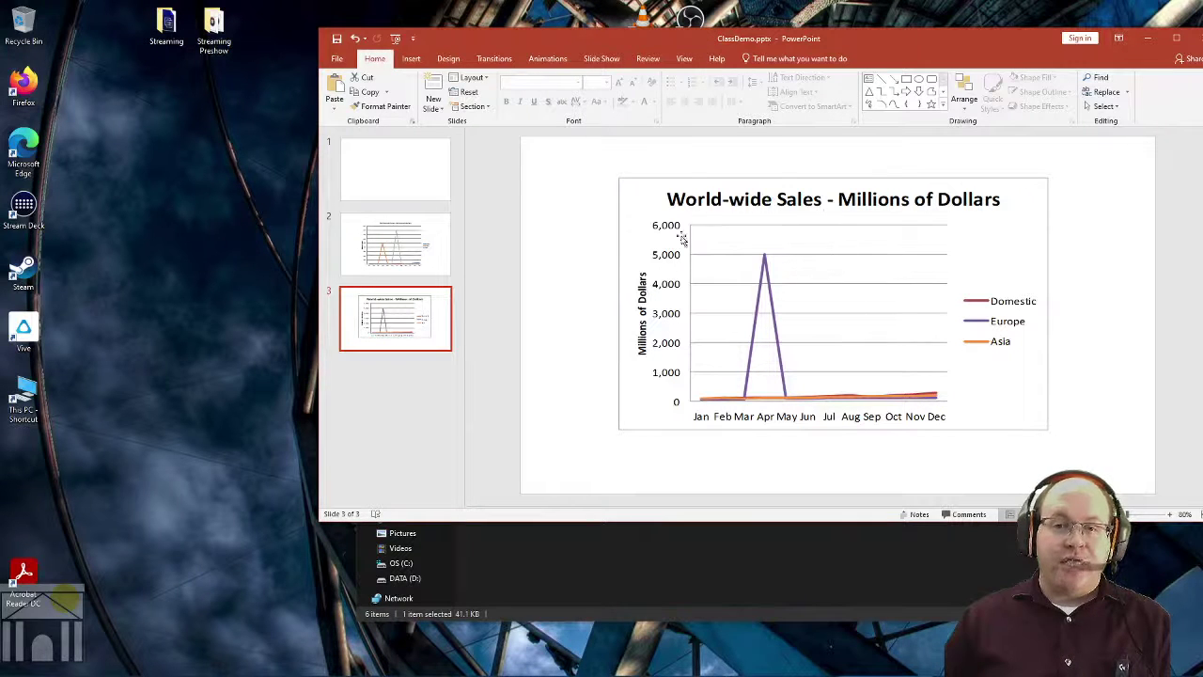
- Open the source workbook of the linked chart on slide 3, examine its sales data and chart, and close the workbook
click(859, 279)
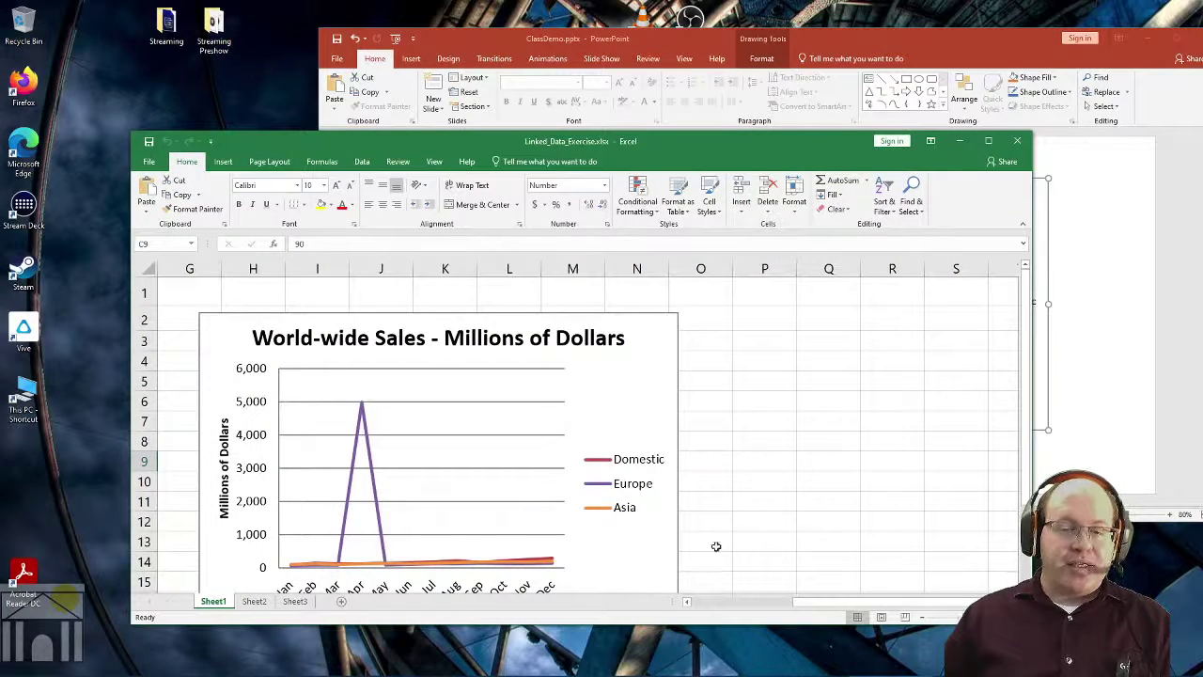
drag(820, 603, 774, 604)
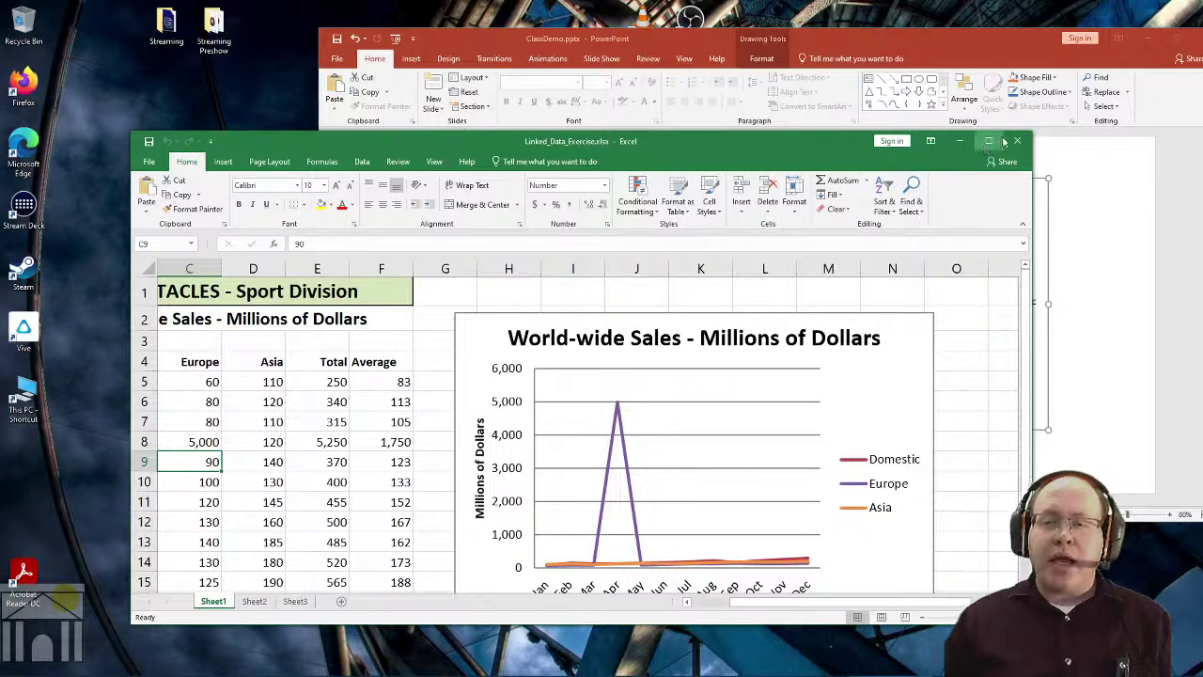
click(1017, 142)
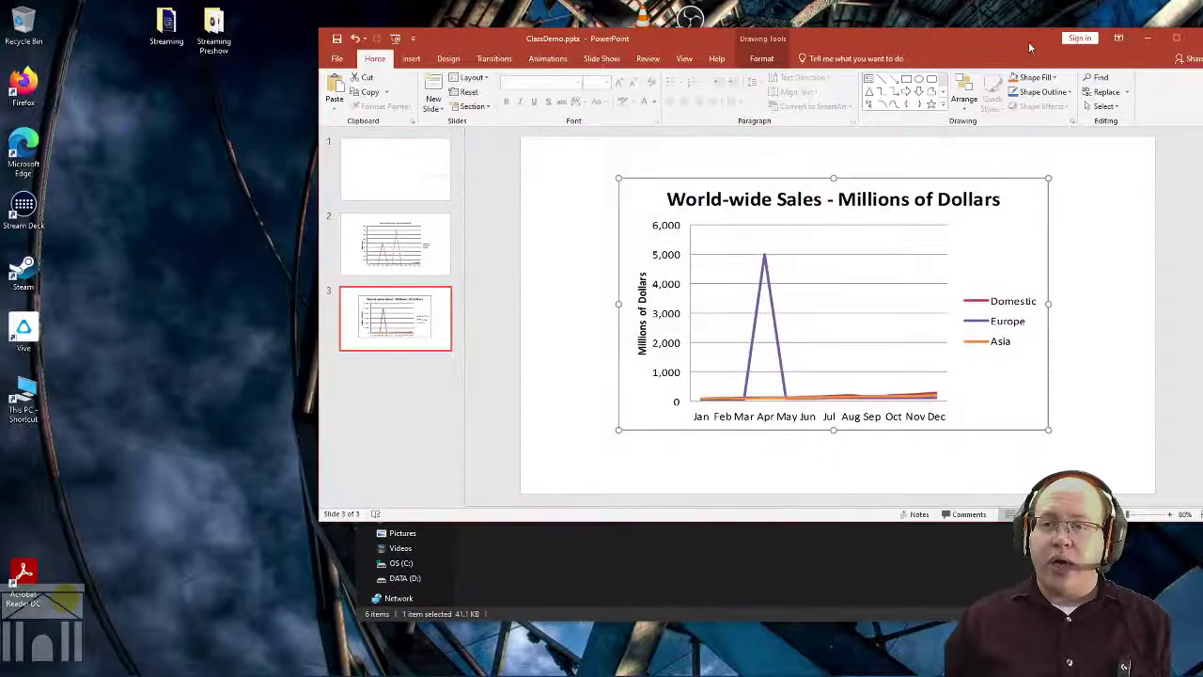
- Close the ClassDemo.pptx presentation and save its changes
drag(1028, 41, 920, 38)
click(1105, 38)
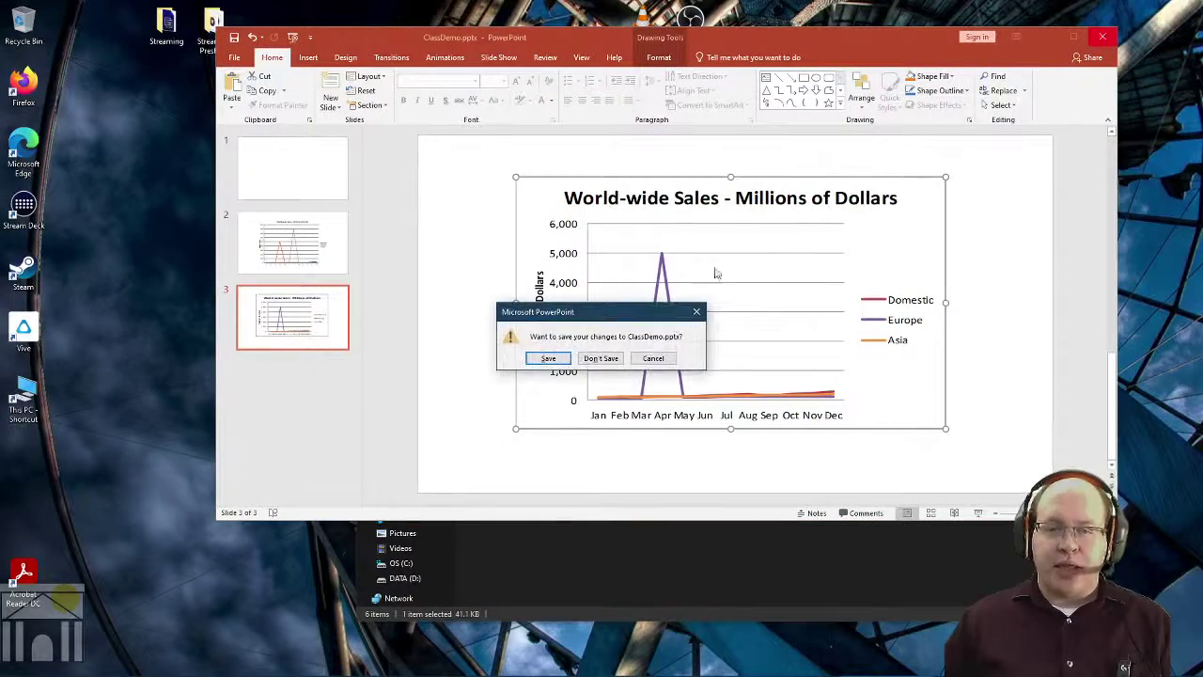
click(543, 355)
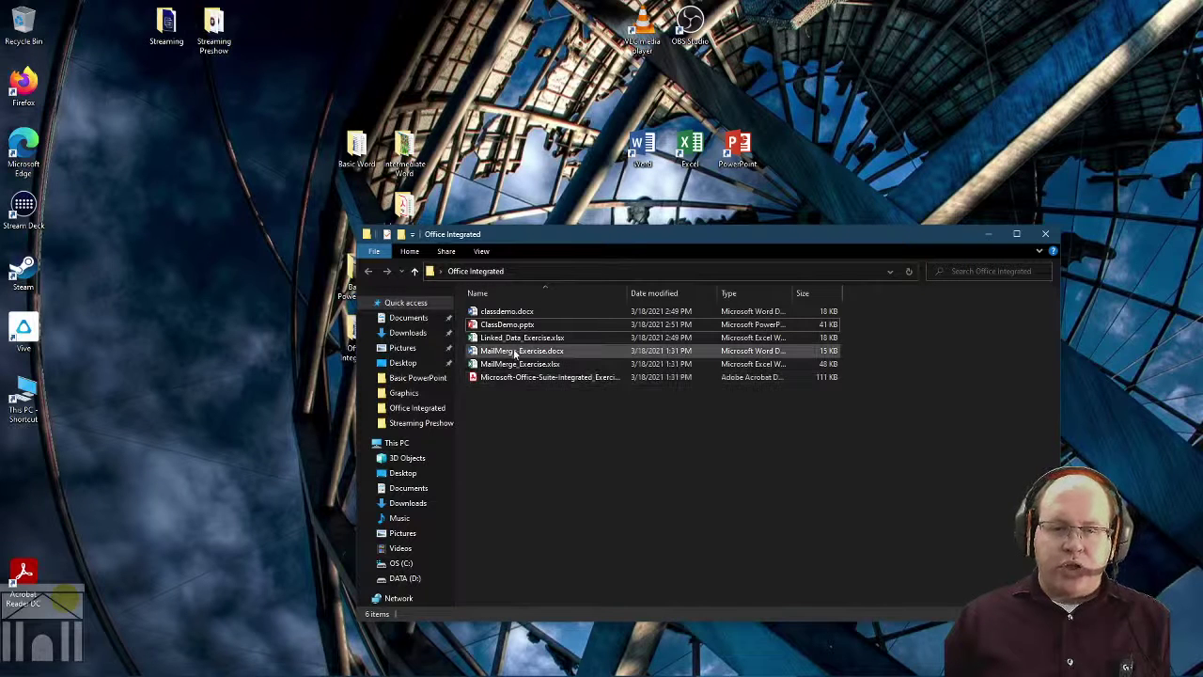
- Open classdemo.docx from the Office Integrated folder with its linked data updated, and maximize the document window
click(509, 314)
double_click(509, 314)
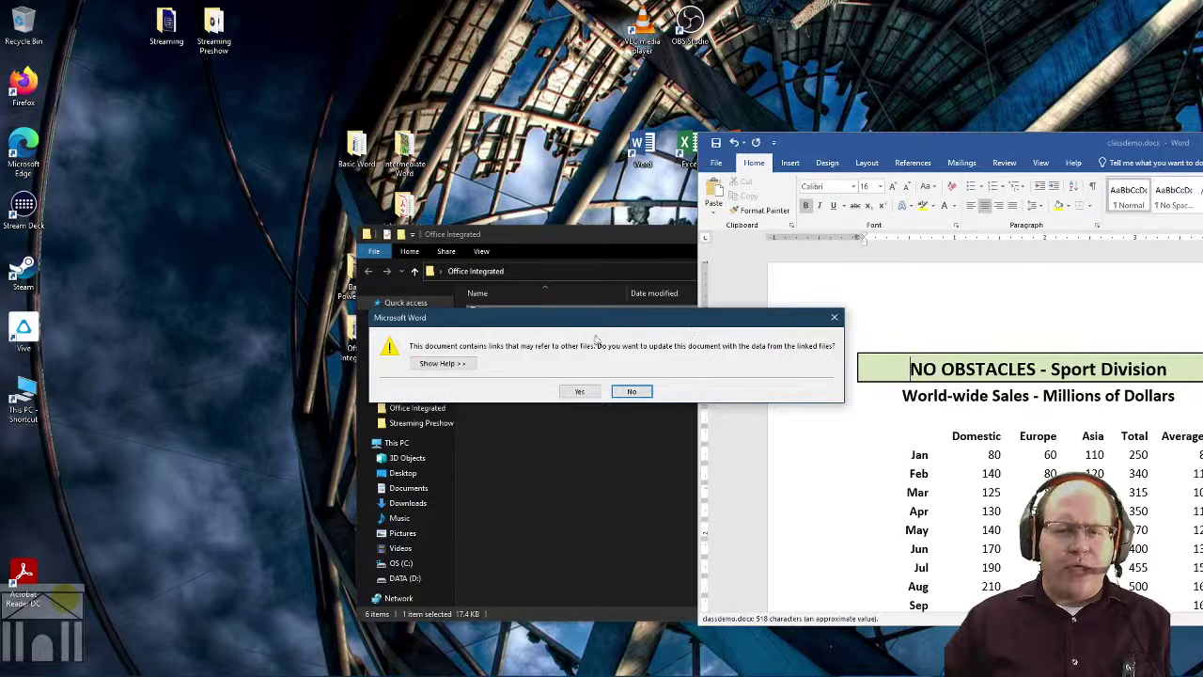
click(579, 391)
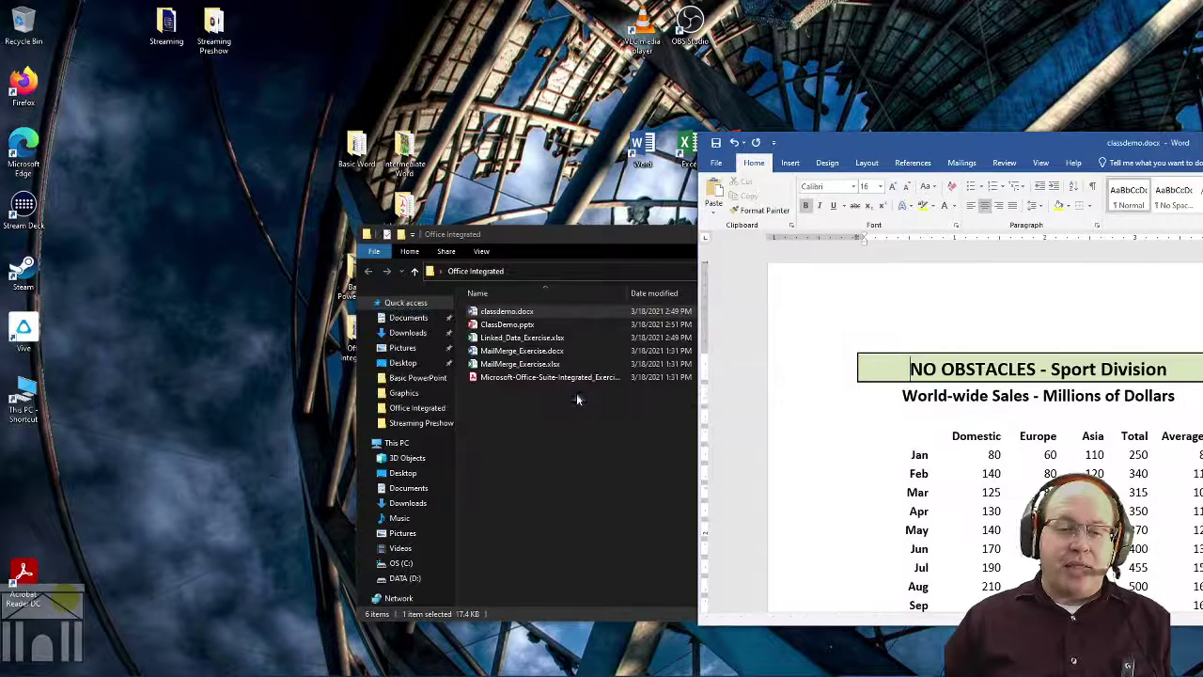
double_click(1037, 141)
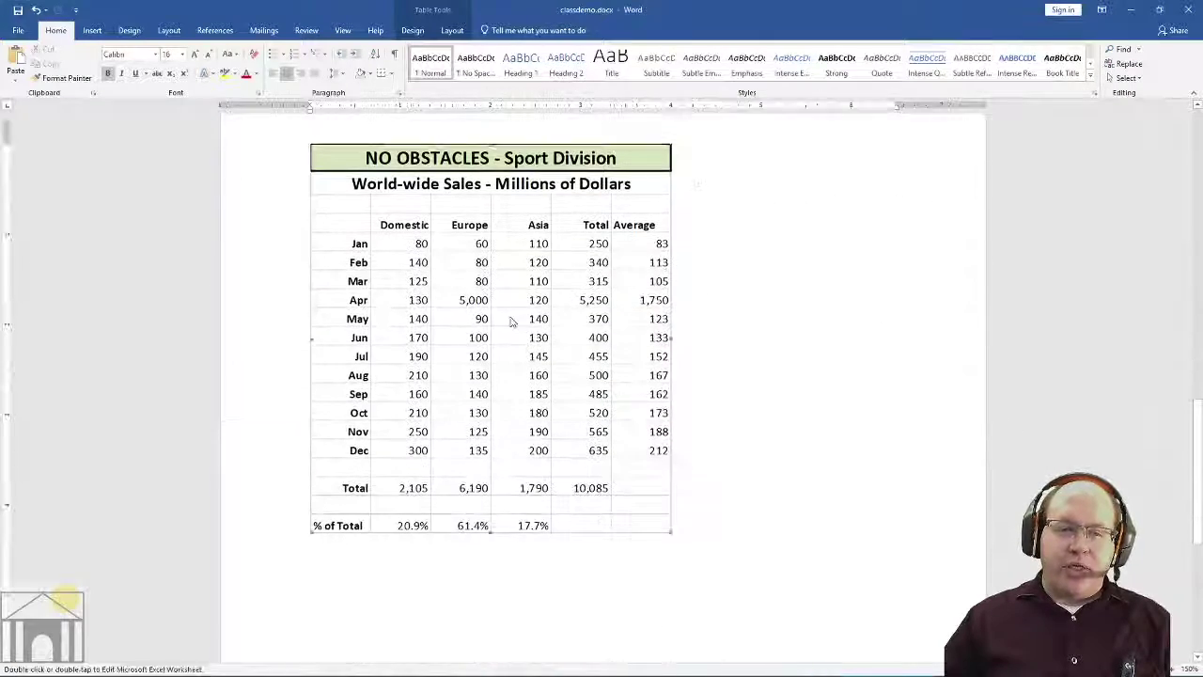
- Open the source workbook of the linked table on page 2 and set April's Europe sales to 100
double_click(509, 317)
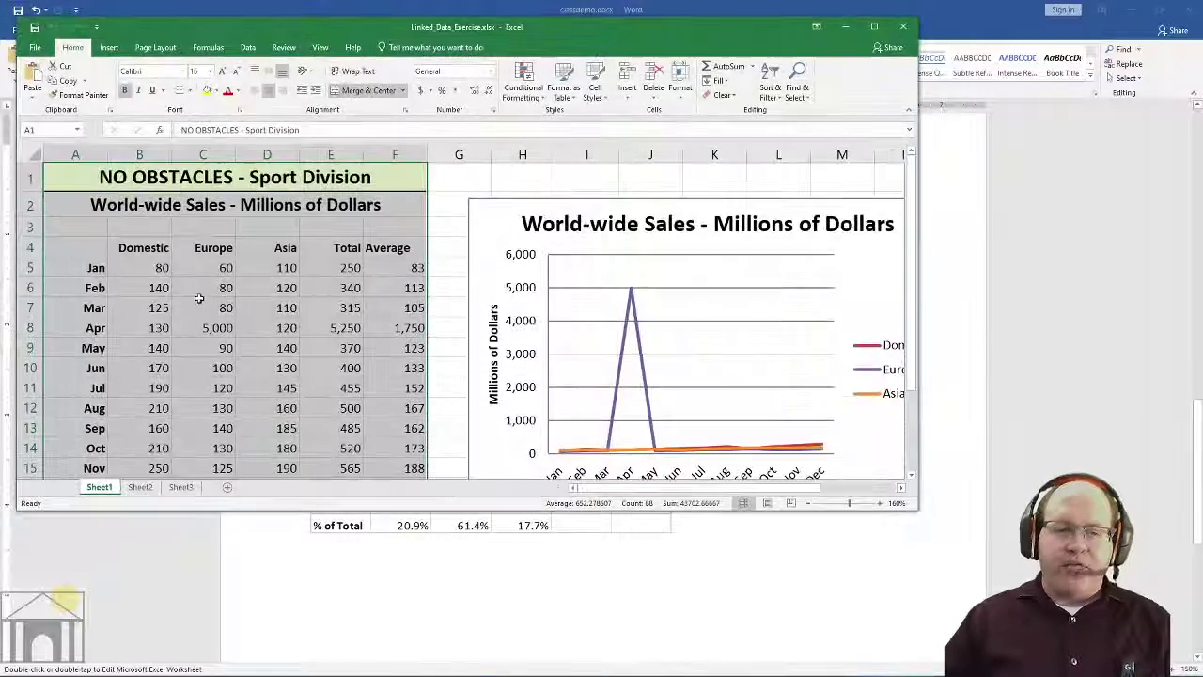
click(226, 333)
text(100)
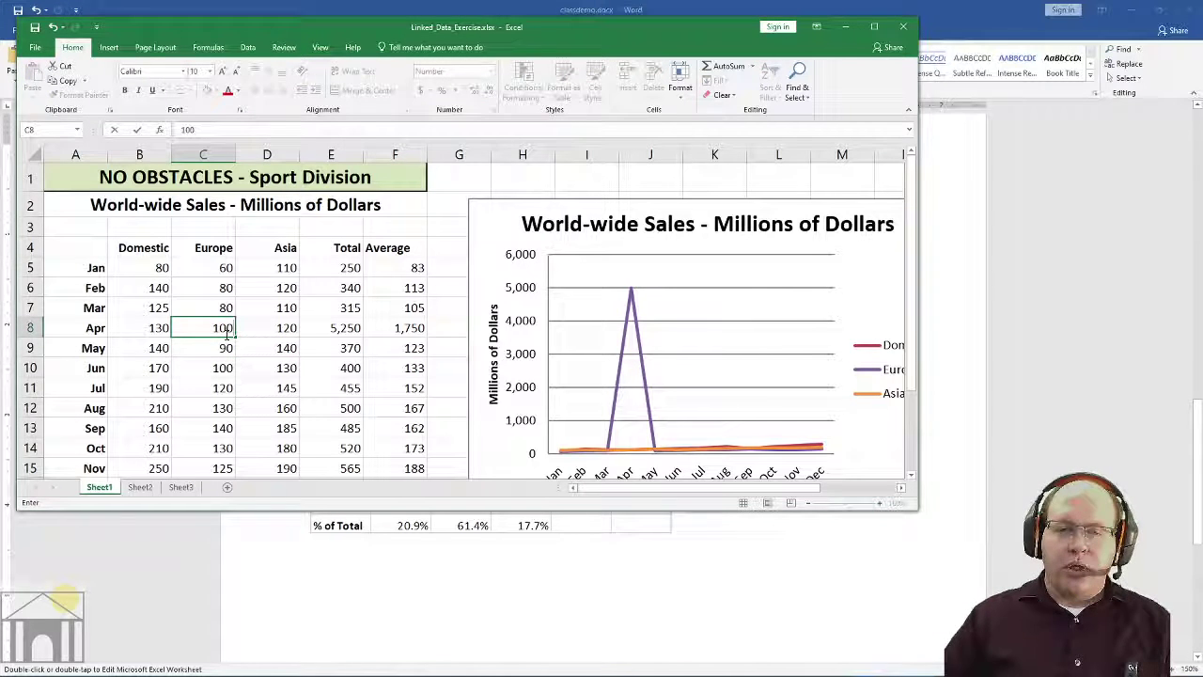
key(Return)
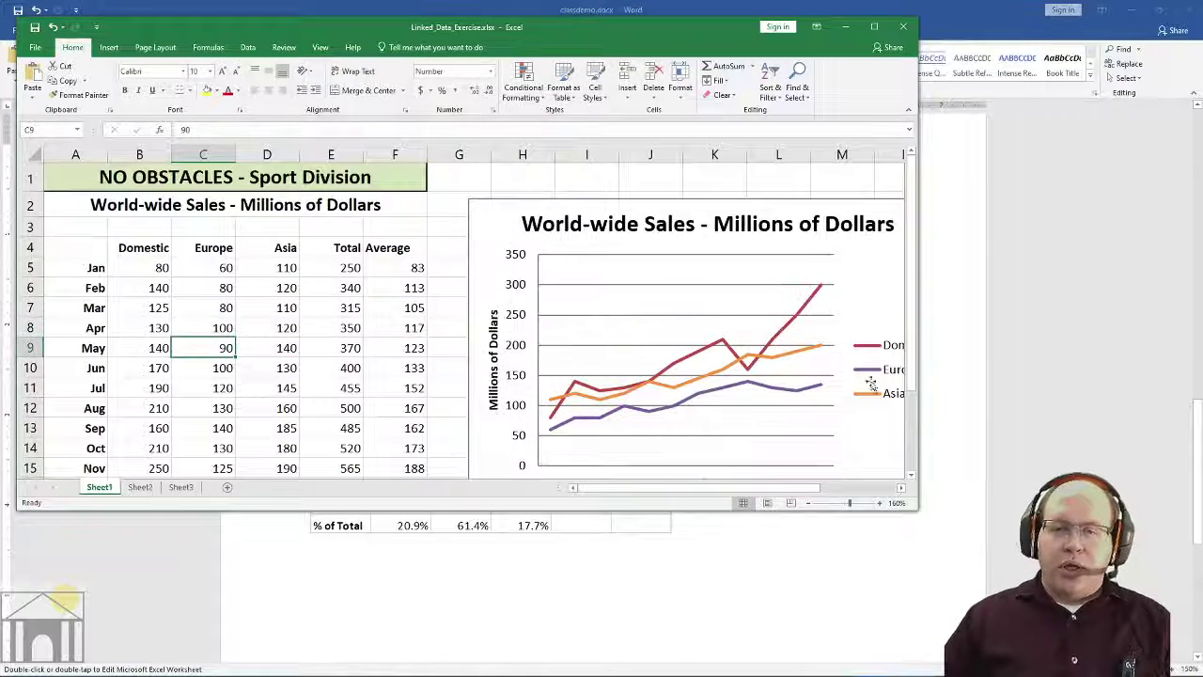
- Return to the Word document and update the link of the sales table on page 2
click(973, 357)
right_click(561, 321)
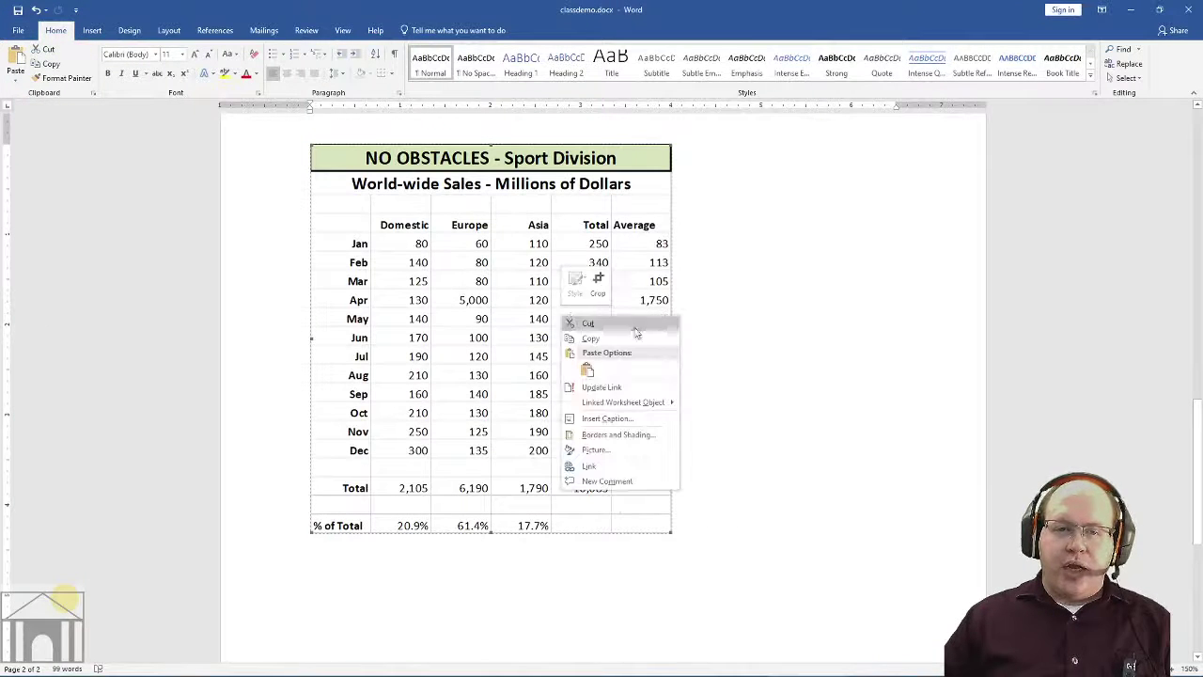
click(625, 384)
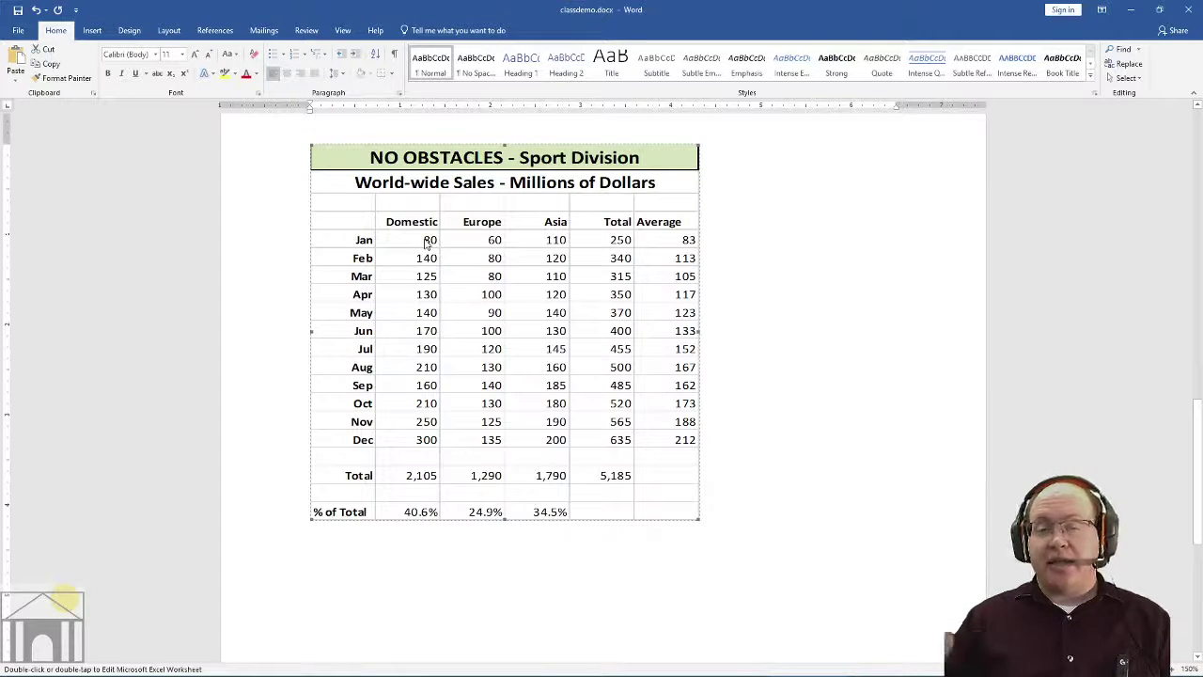
- Close the classdemo.docx document and the Linked_Data_Exercise.xlsx workbook, saving the changes in both
click(1192, 11)
click(538, 371)
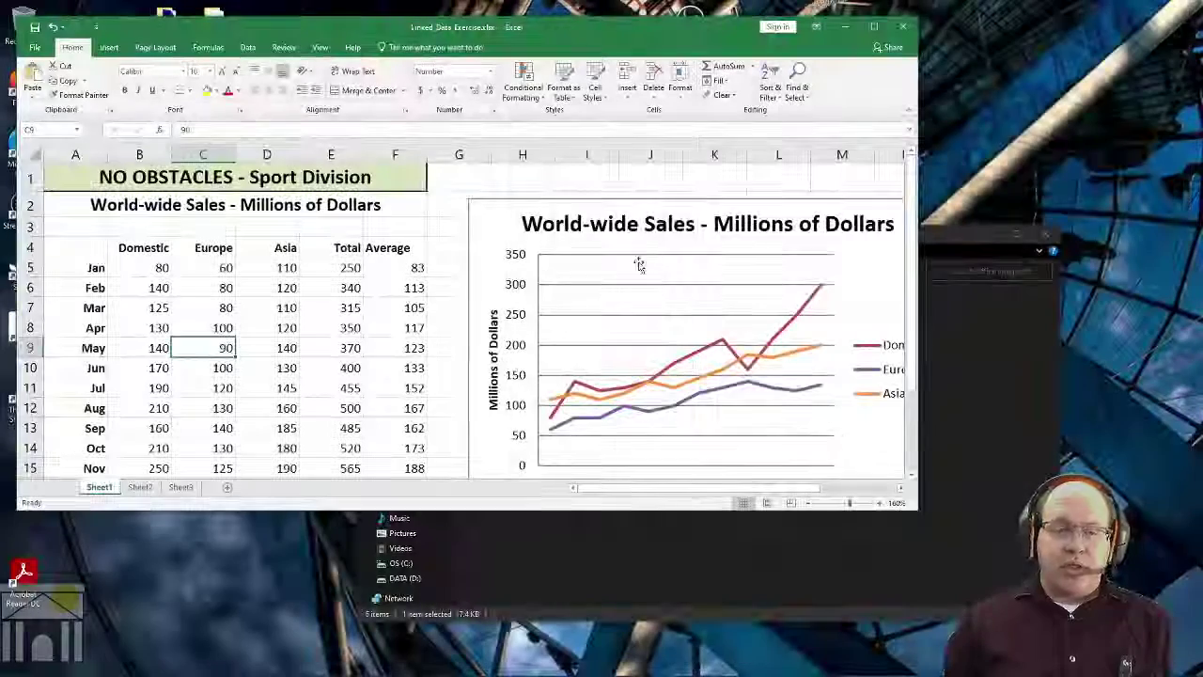
click(900, 26)
click(534, 362)
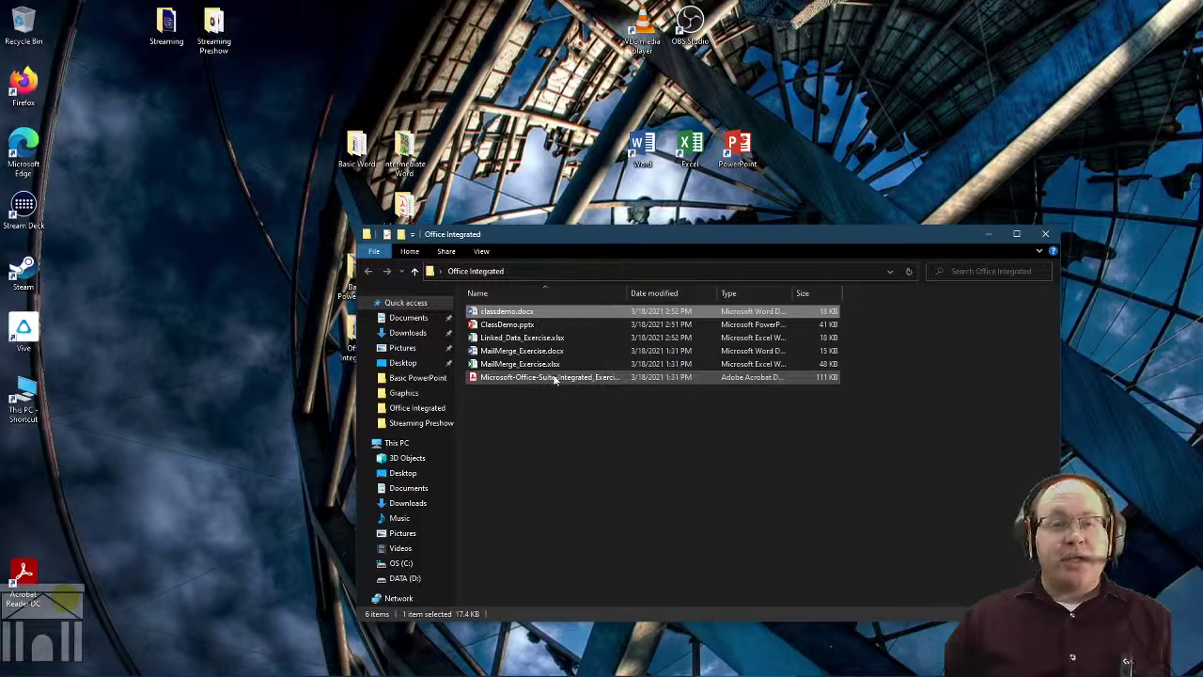
- Rename the Linked_Data_Exercise.xlsx workbook in the Office Integrated folder as Linked_Data_Exercise_change.xlsx
click(518, 339)
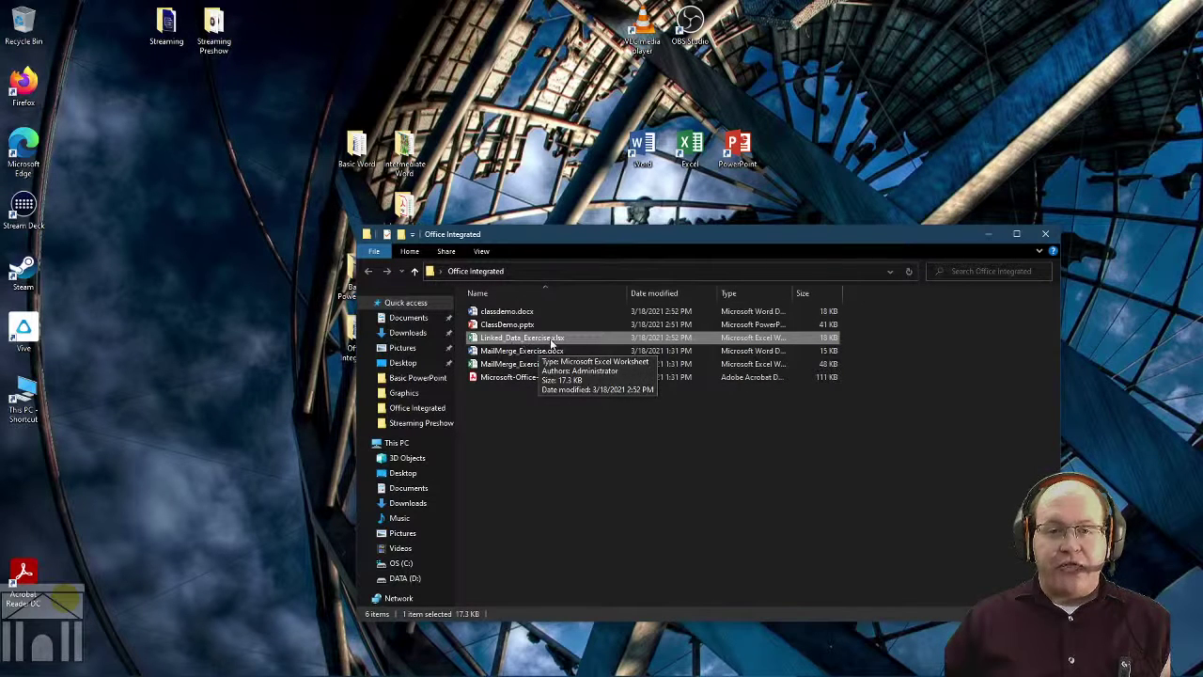
click(551, 340)
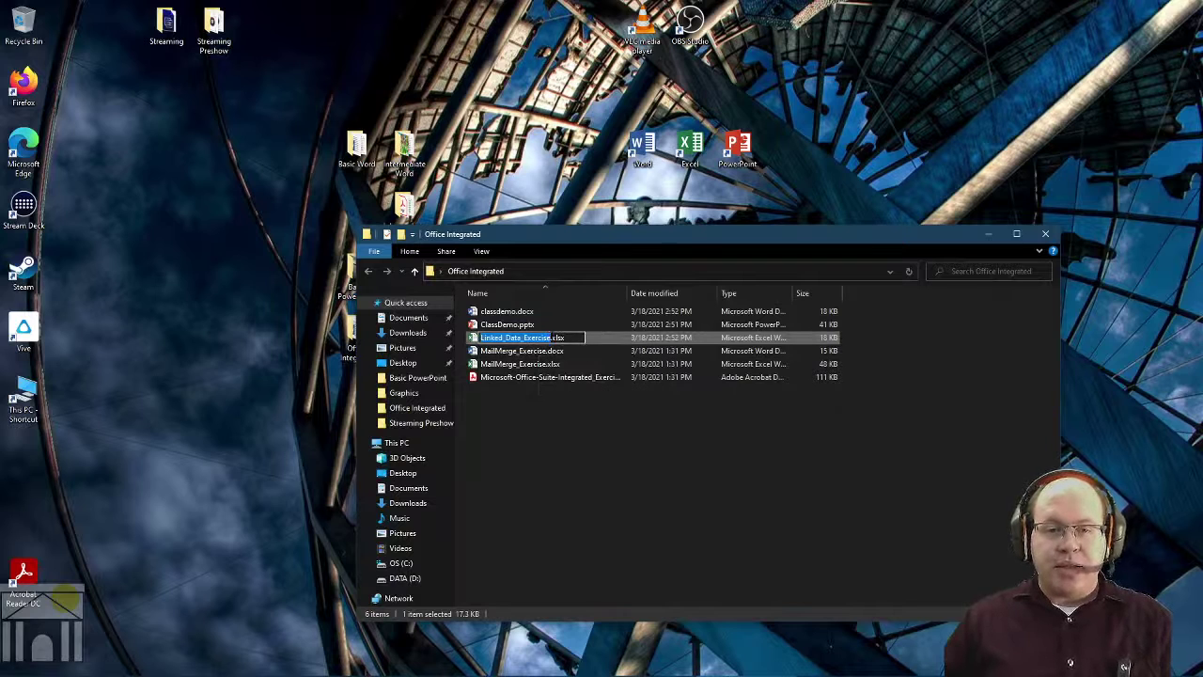
key(Right)
text(_)
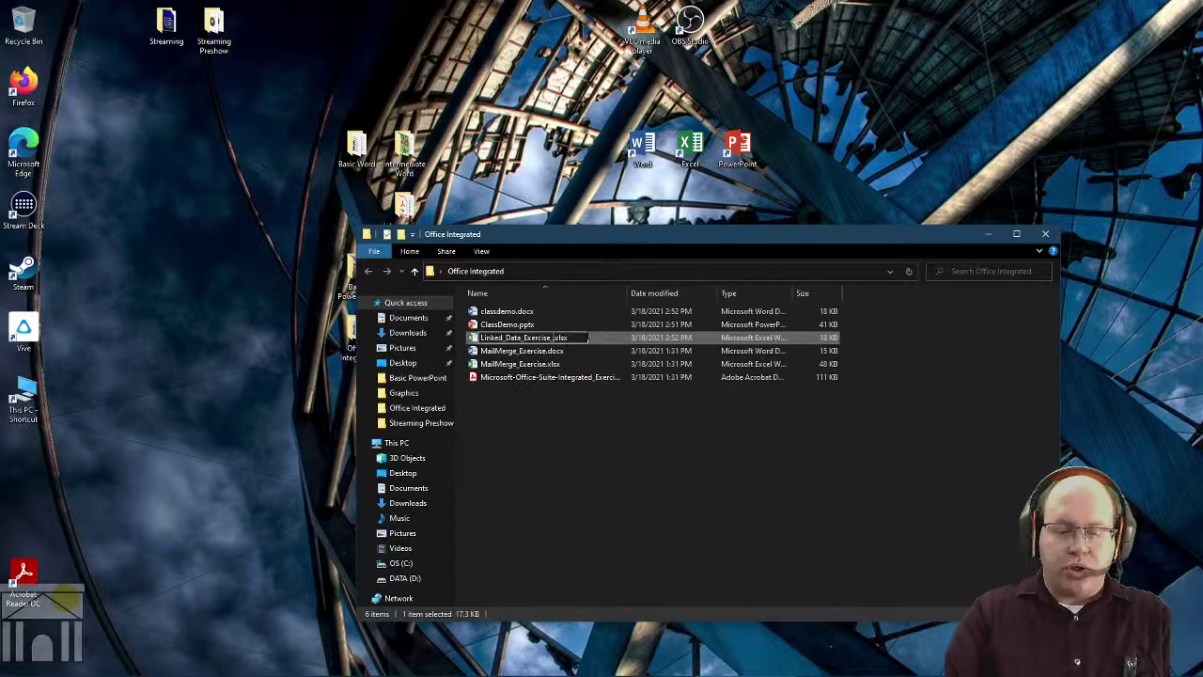
text(change)
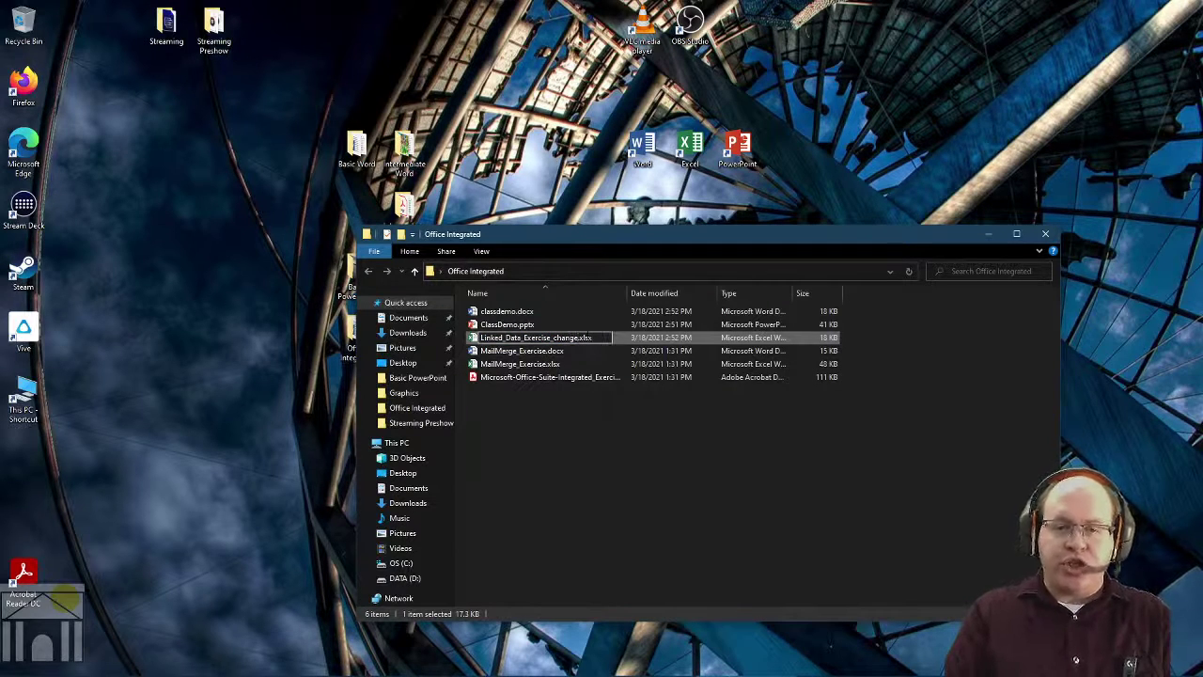
key(Return)
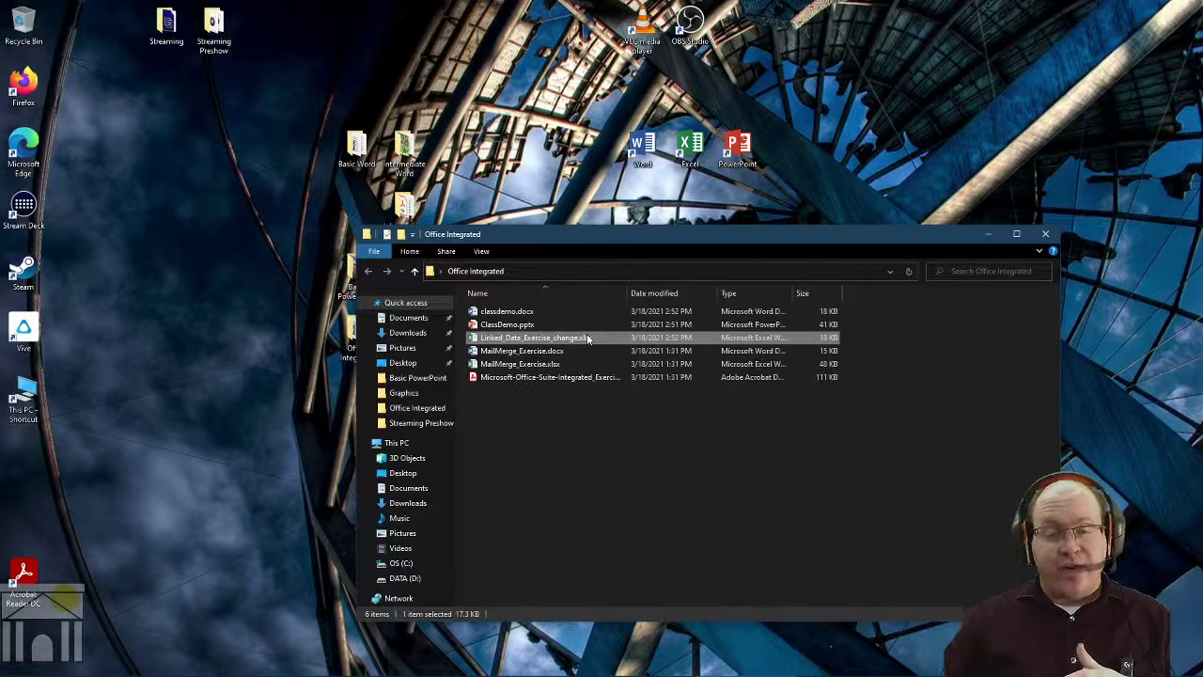
- Reopen classdemo.docx with its links updated and display the linked sales table on page 2
double_click(505, 312)
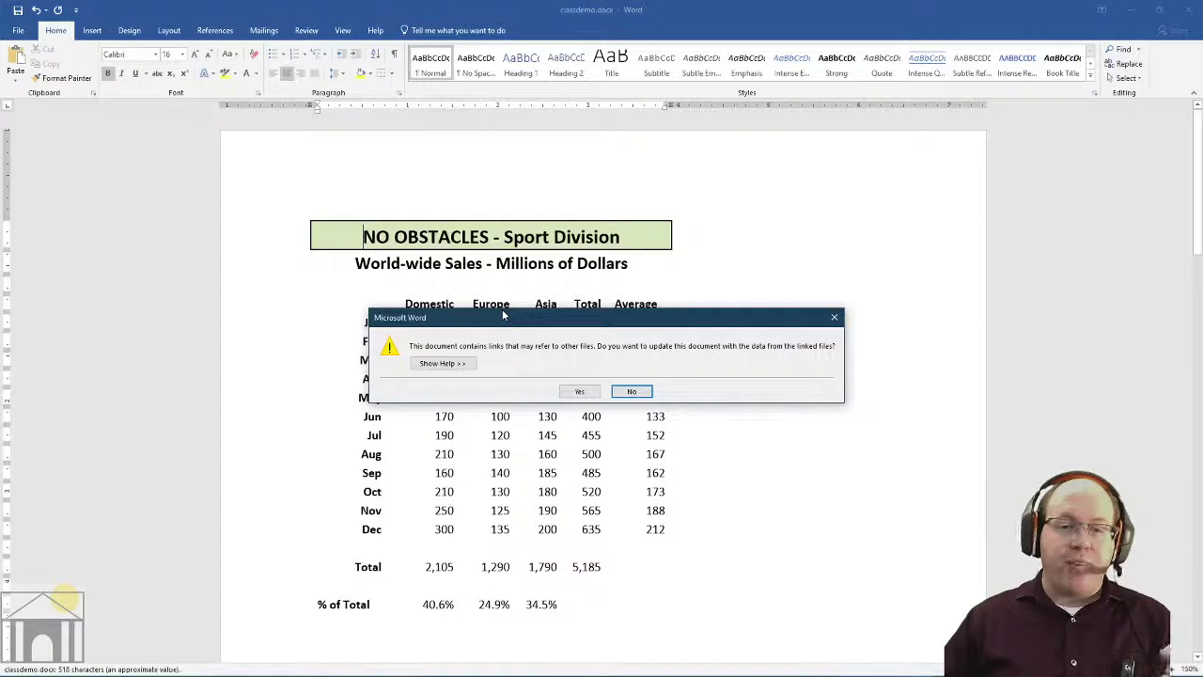
click(579, 391)
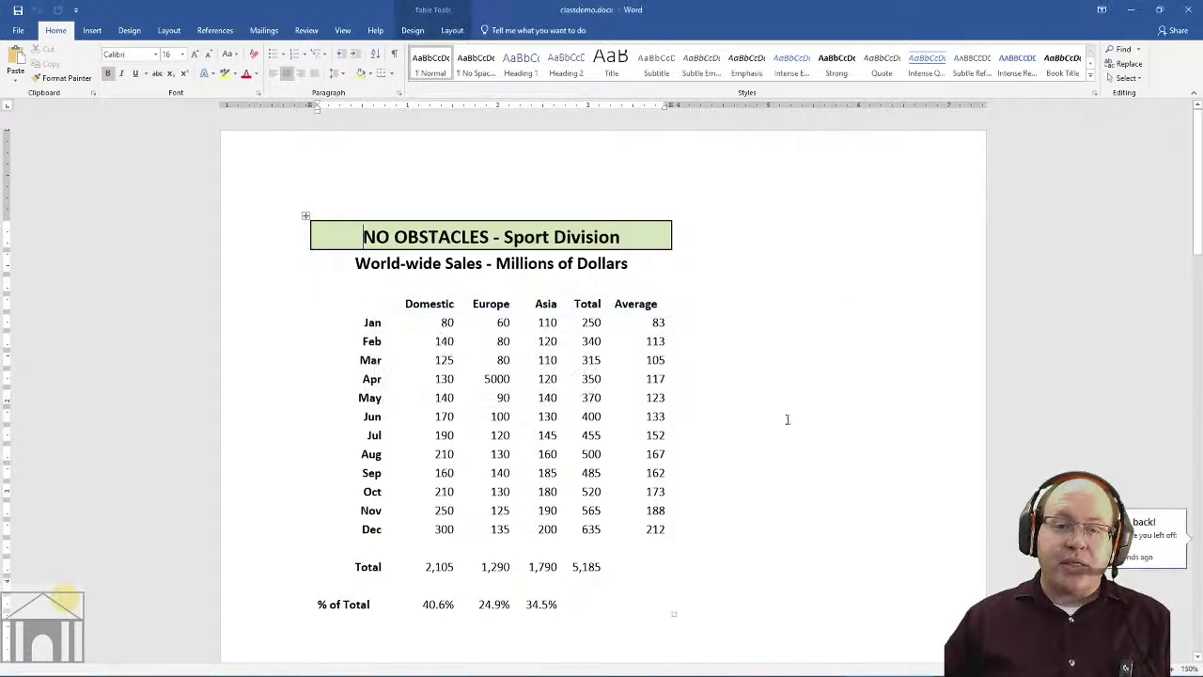
scroll(778, 386, down, 10)
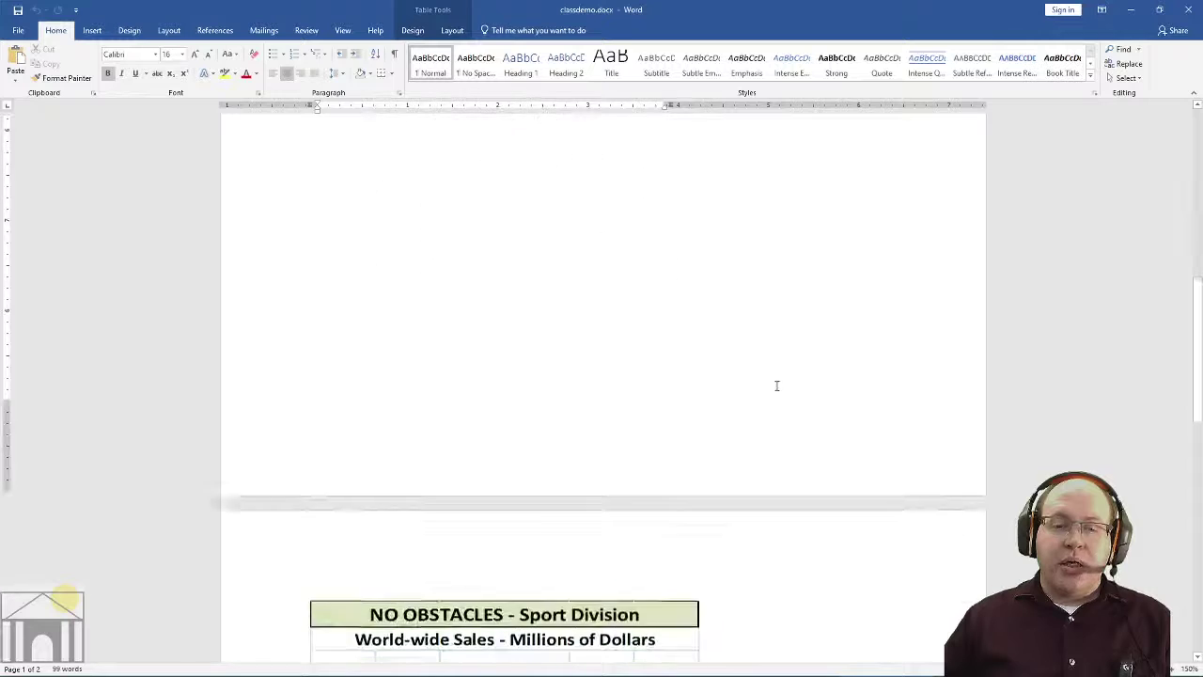
scroll(776, 386, down, 5)
click(398, 323)
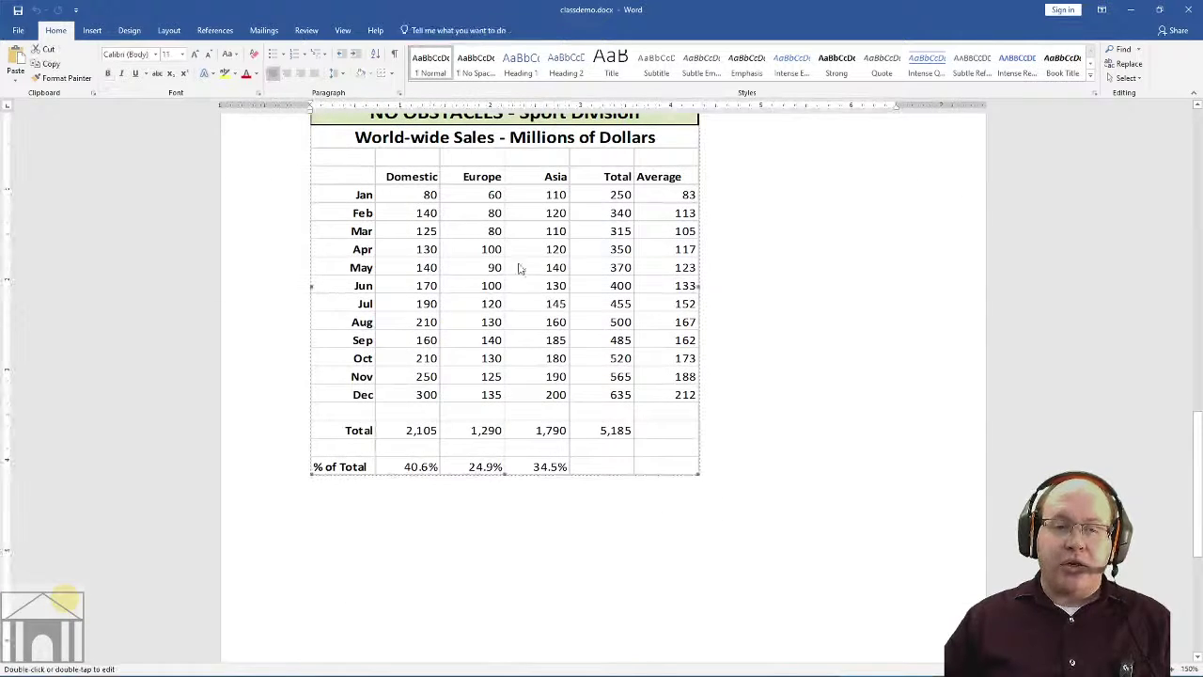
scroll(731, 287, up, 2)
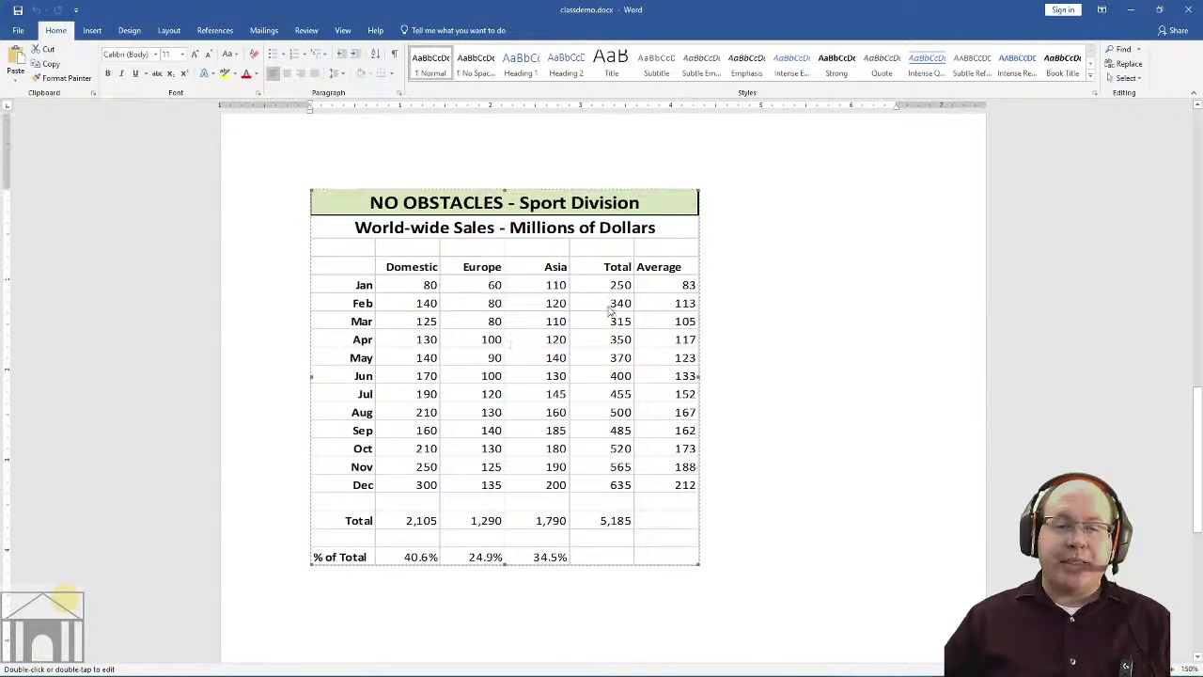
- Try to open the source workbook from the linked sales table on page 2
double_click(472, 352)
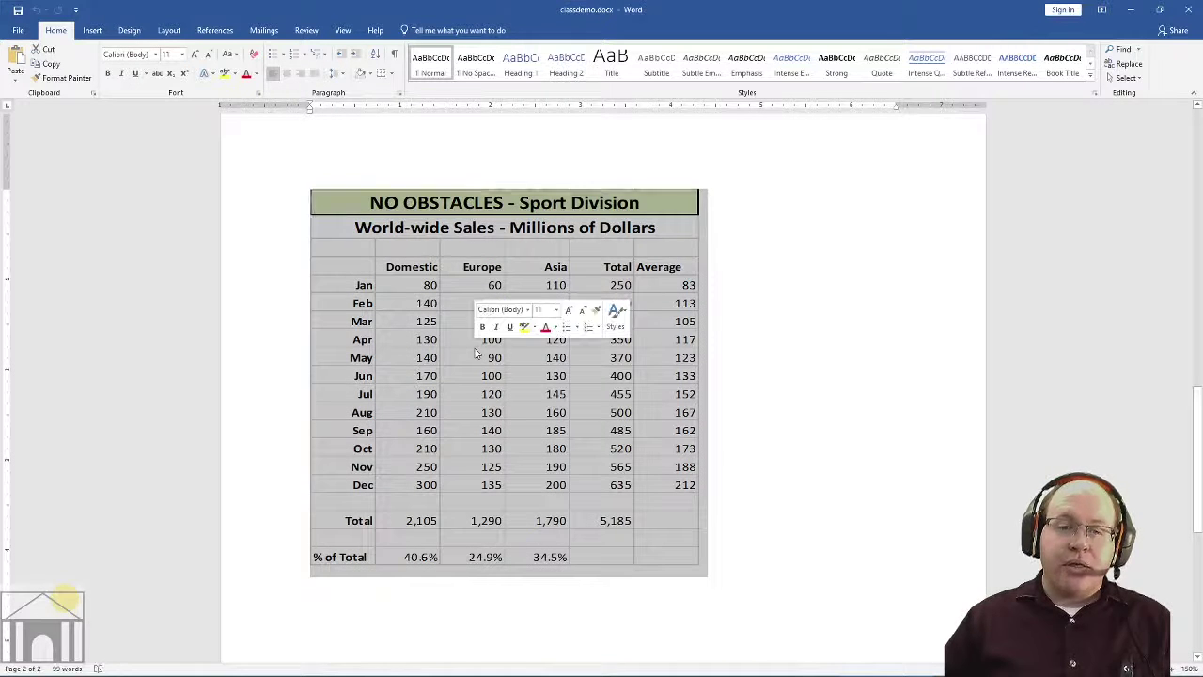
click(886, 349)
double_click(616, 359)
click(572, 373)
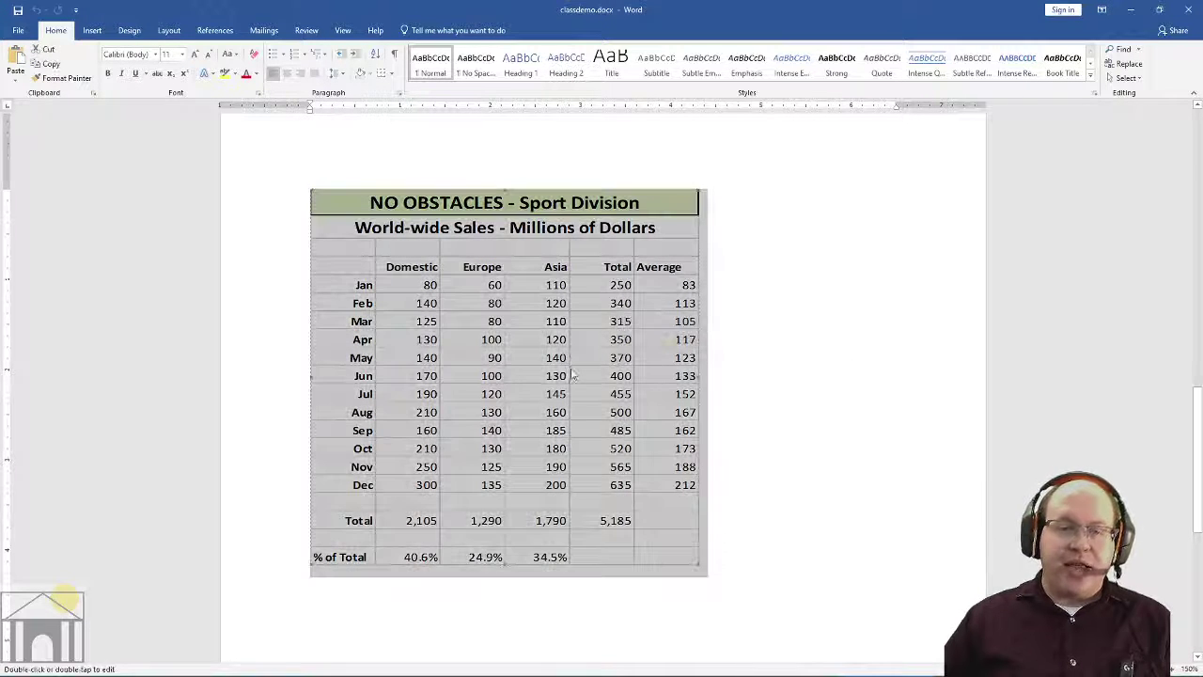
click(580, 367)
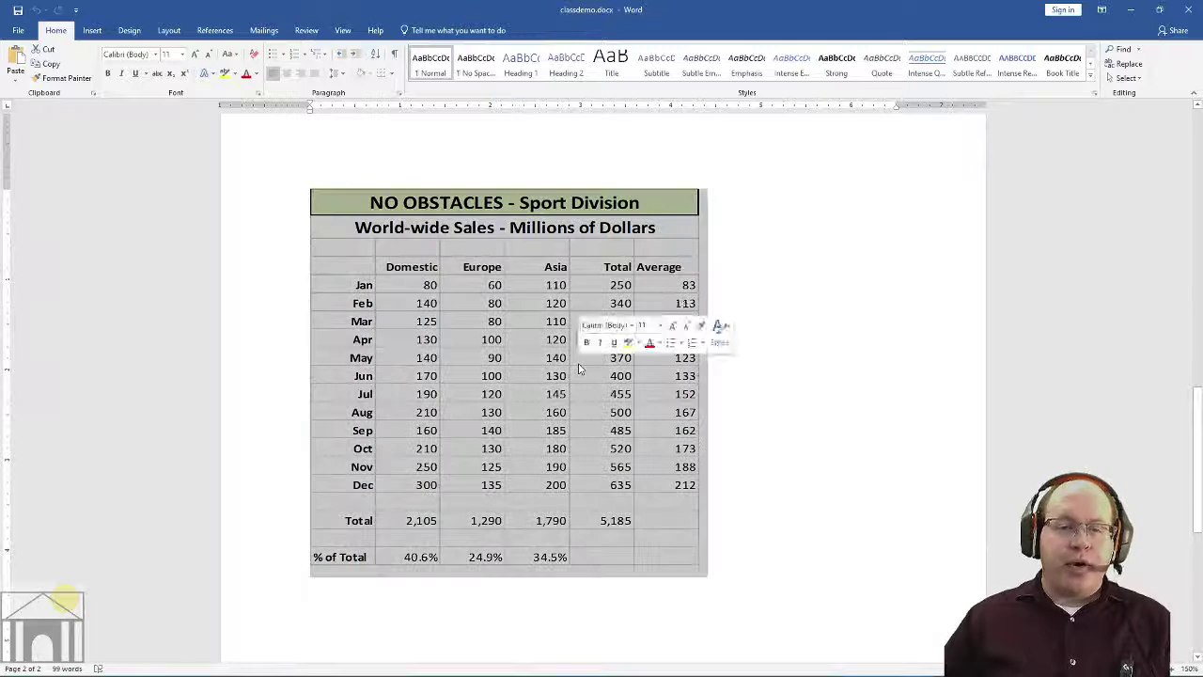
- Check the object commands of the page 2 sales table for a way to update its link
right_click(494, 356)
click(541, 422)
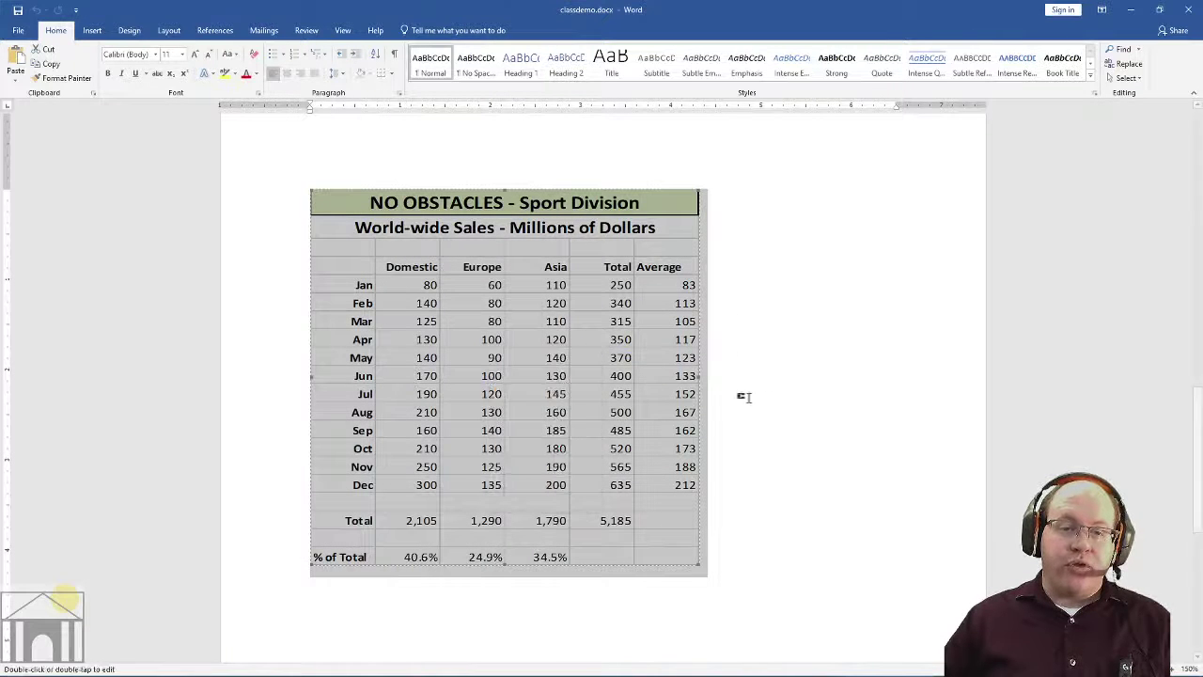
right_click(567, 380)
click(691, 368)
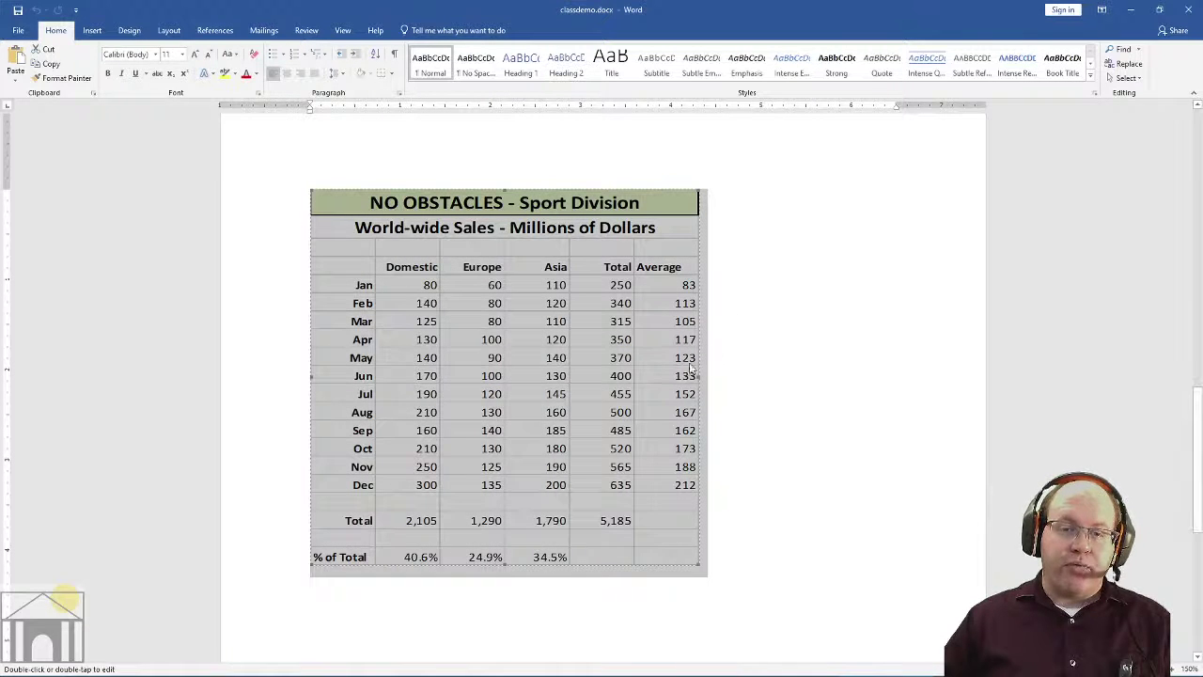
click(758, 352)
right_click(493, 323)
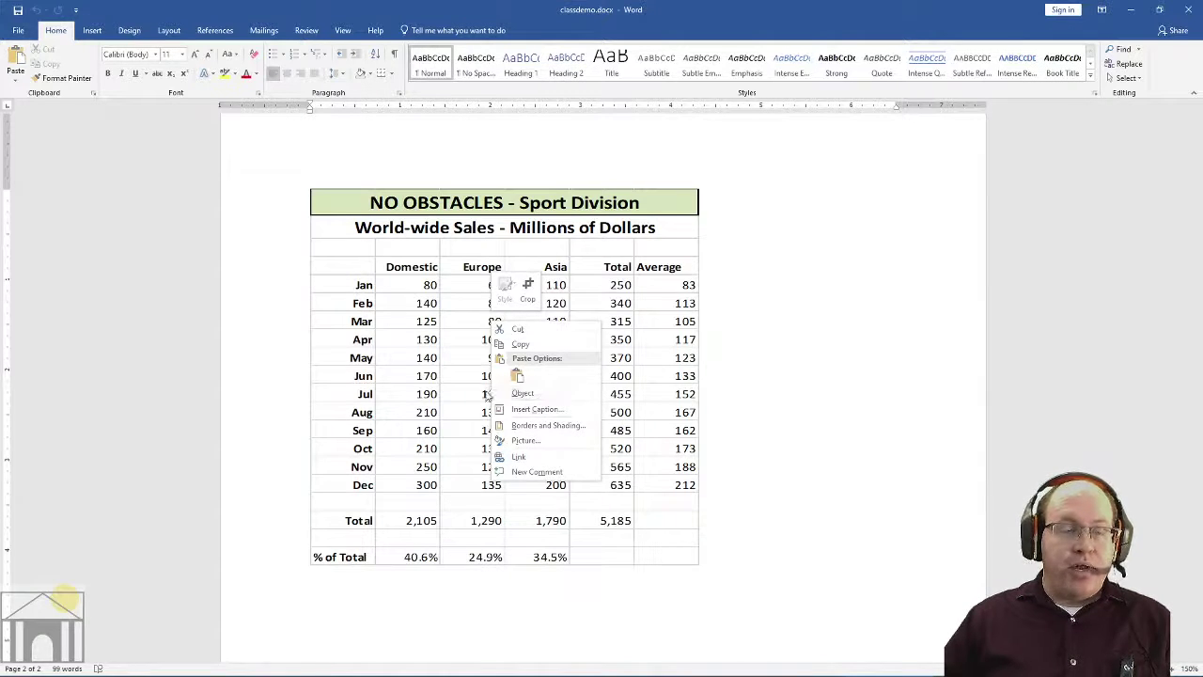
click(768, 290)
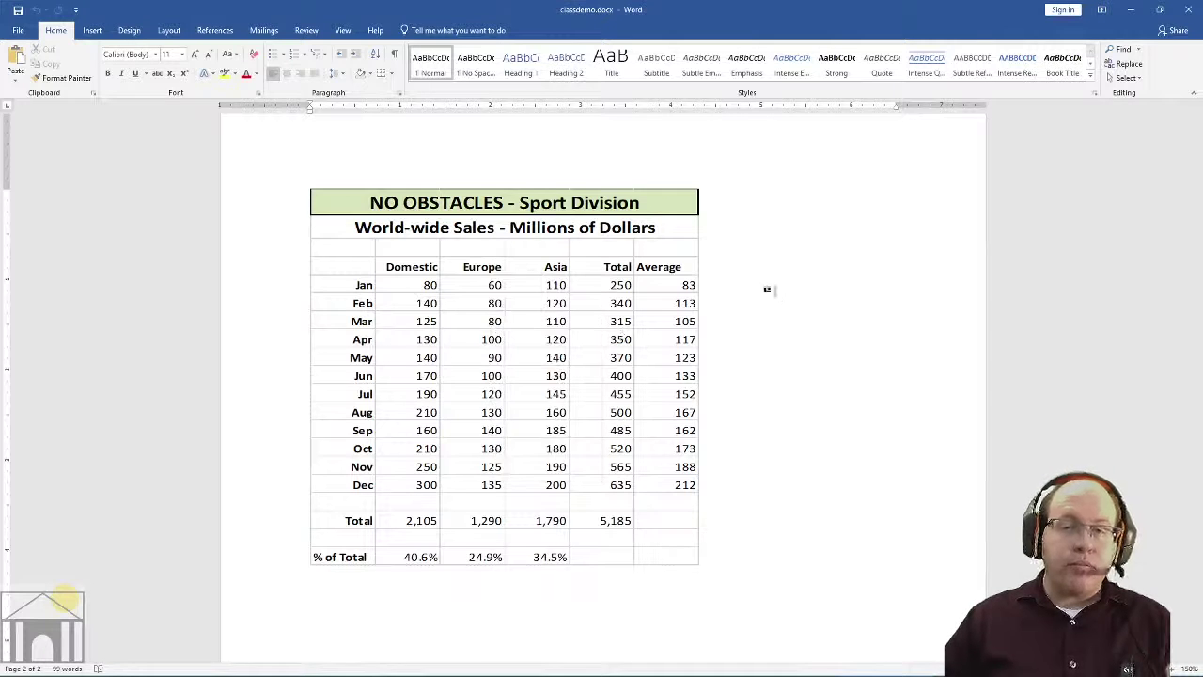
- Open Linked_Data_Exercise_change.xlsx from the Office Integrated folder, enable editing, and set April's Europe sales to 5000
mouse_move(612, 666)
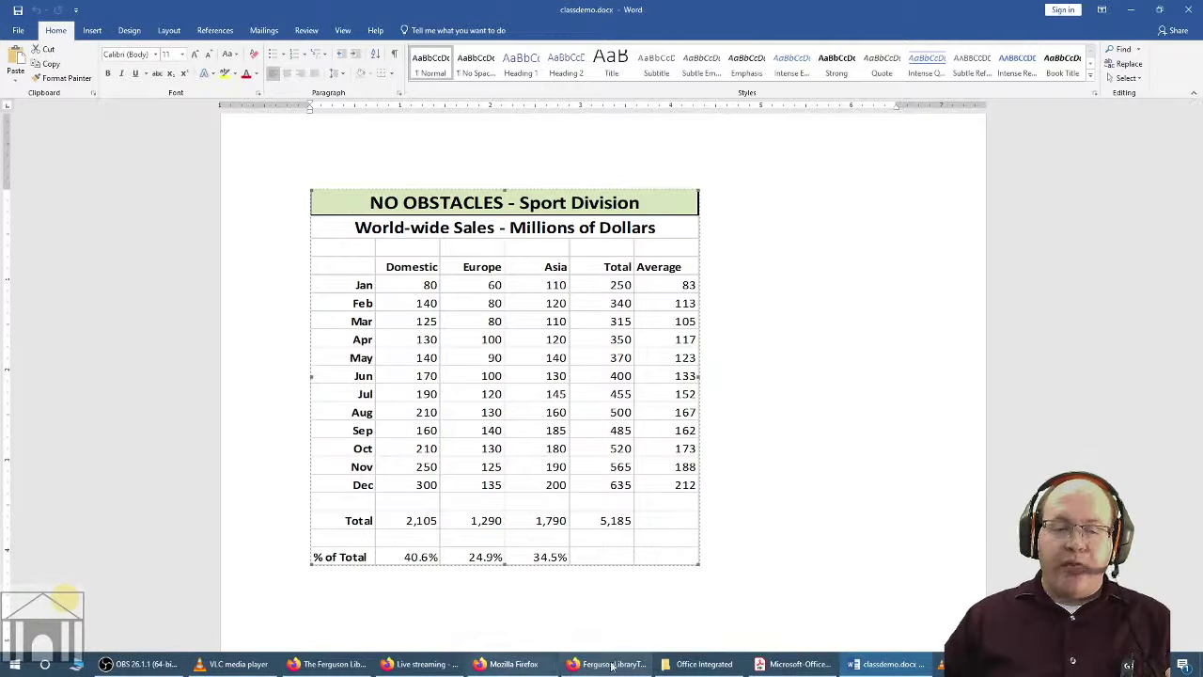
click(700, 664)
double_click(531, 339)
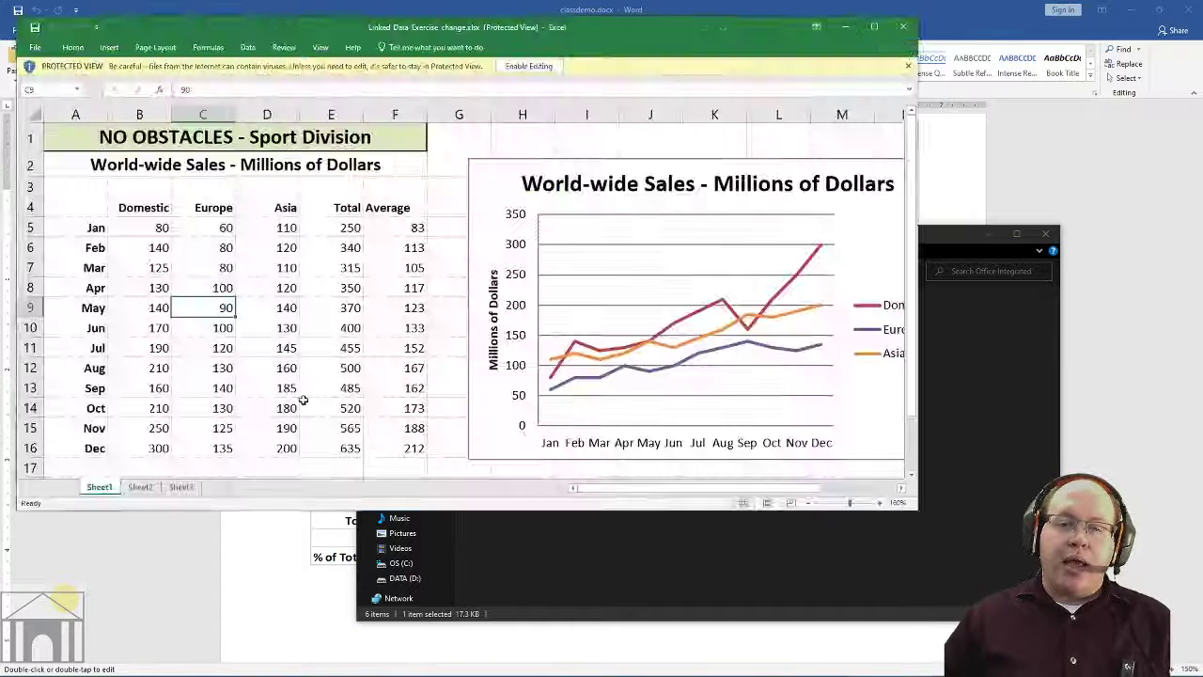
click(209, 291)
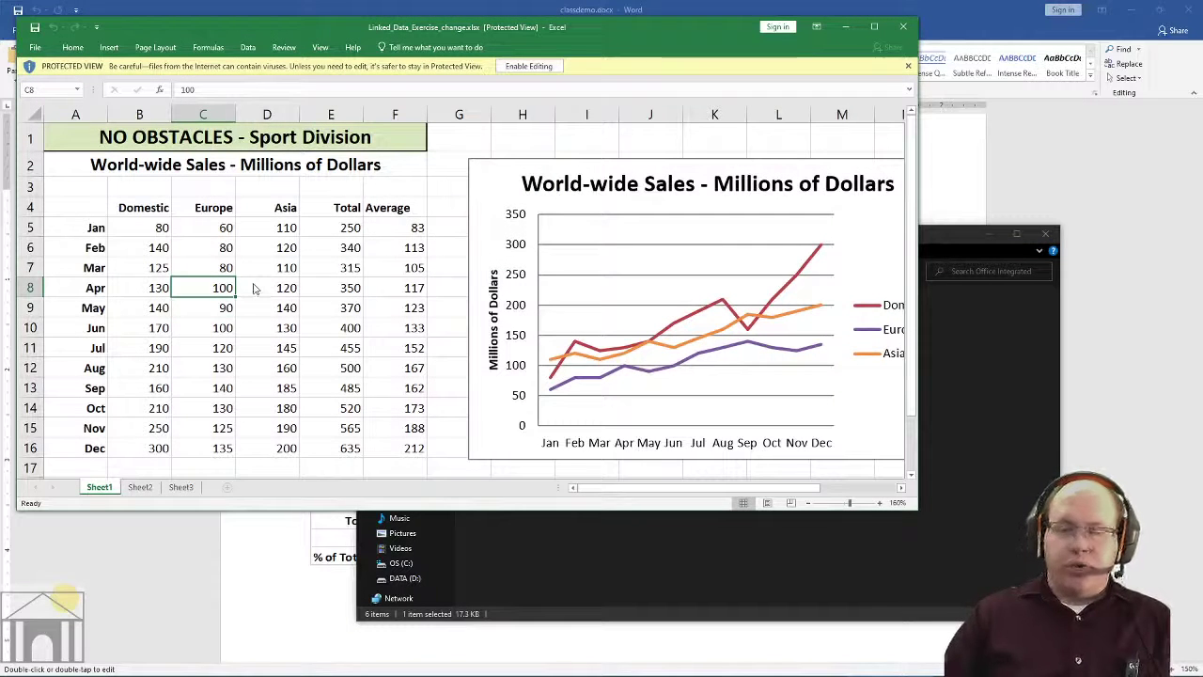
click(534, 66)
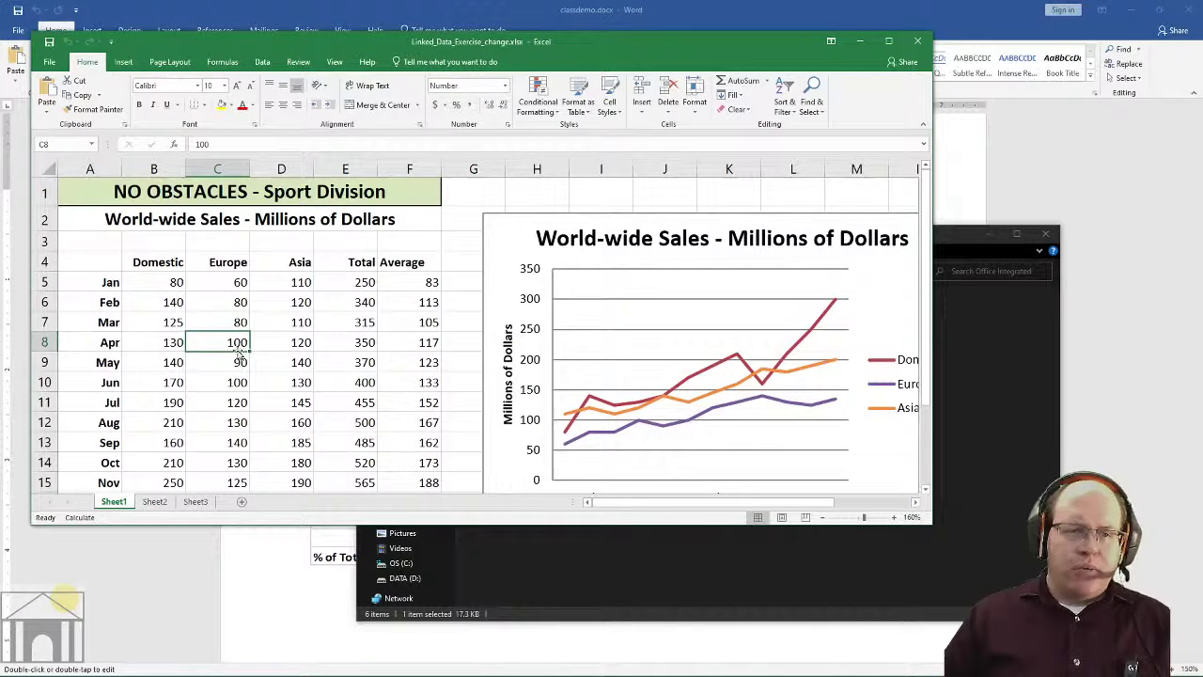
text(5000)
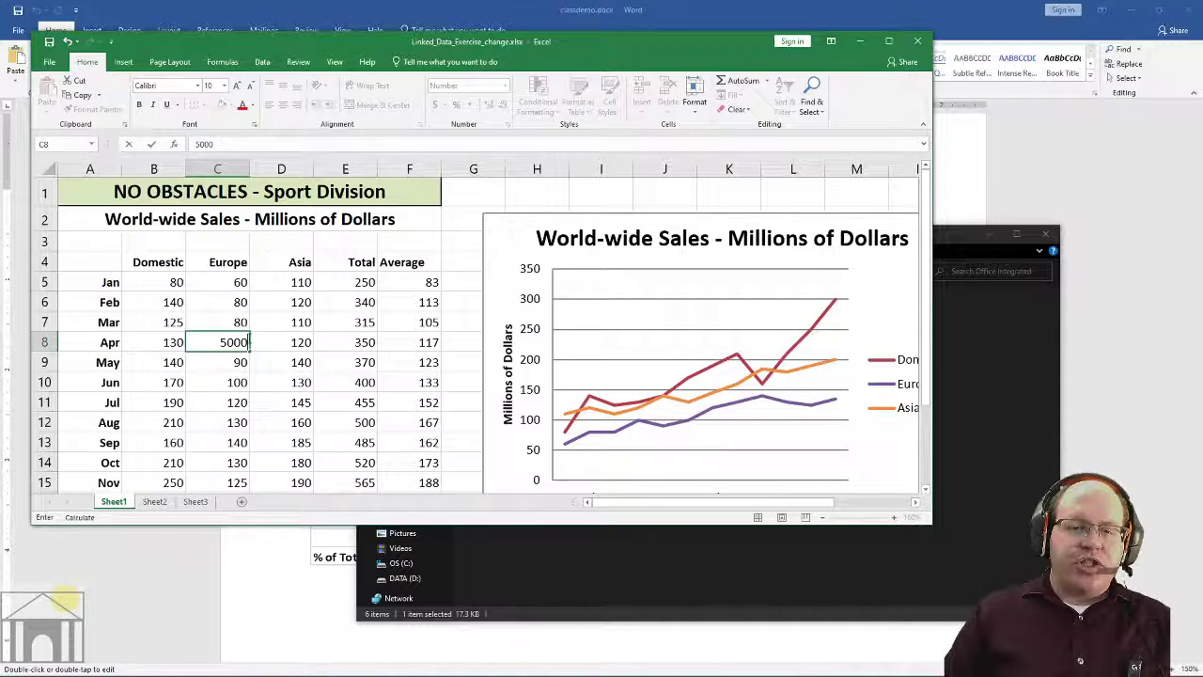
key(Return)
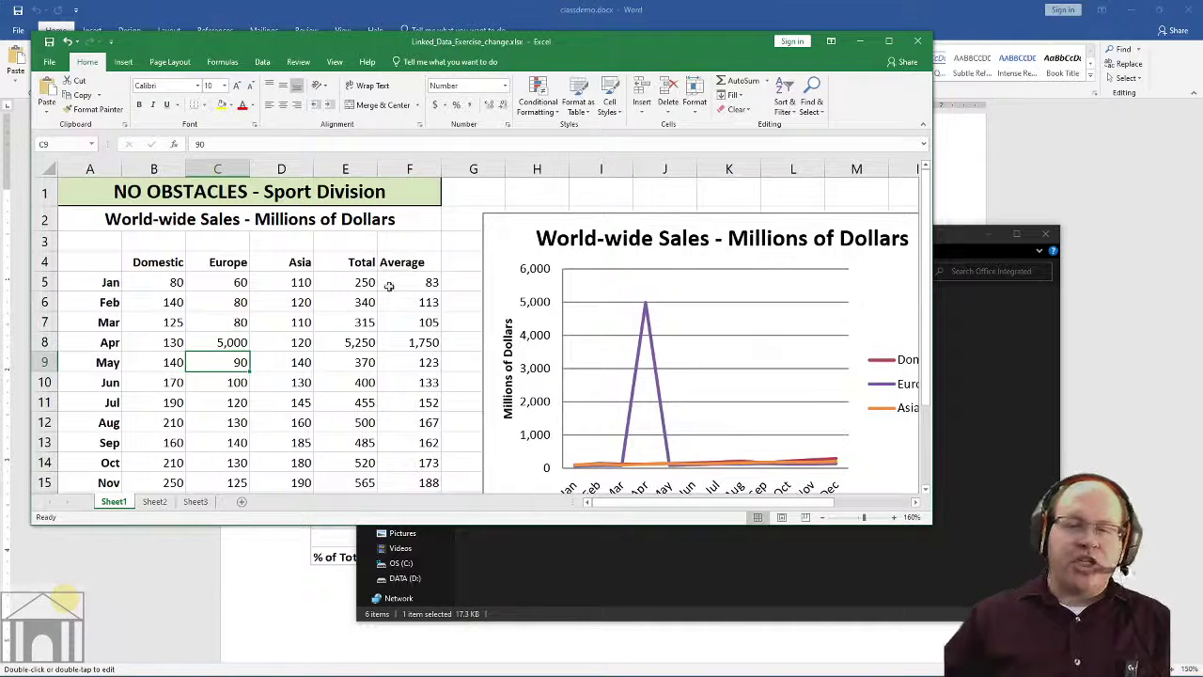
- Return to the Word document and check whether the page 2 table offers a link update
click(1048, 171)
right_click(574, 358)
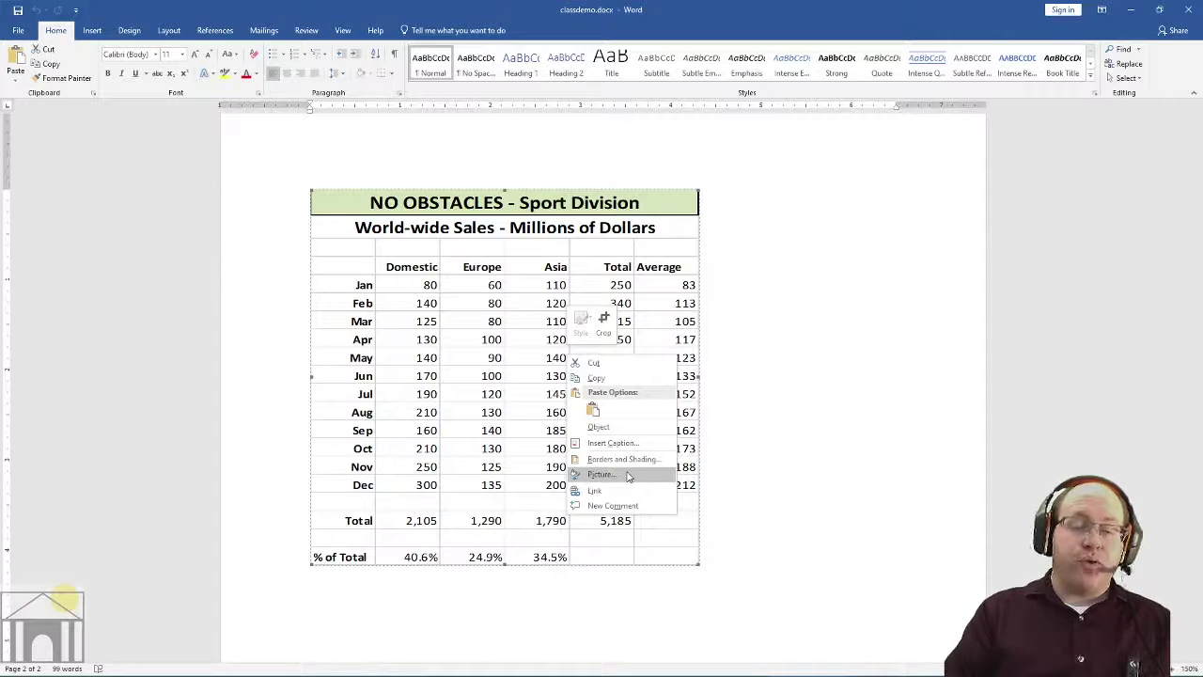
click(801, 348)
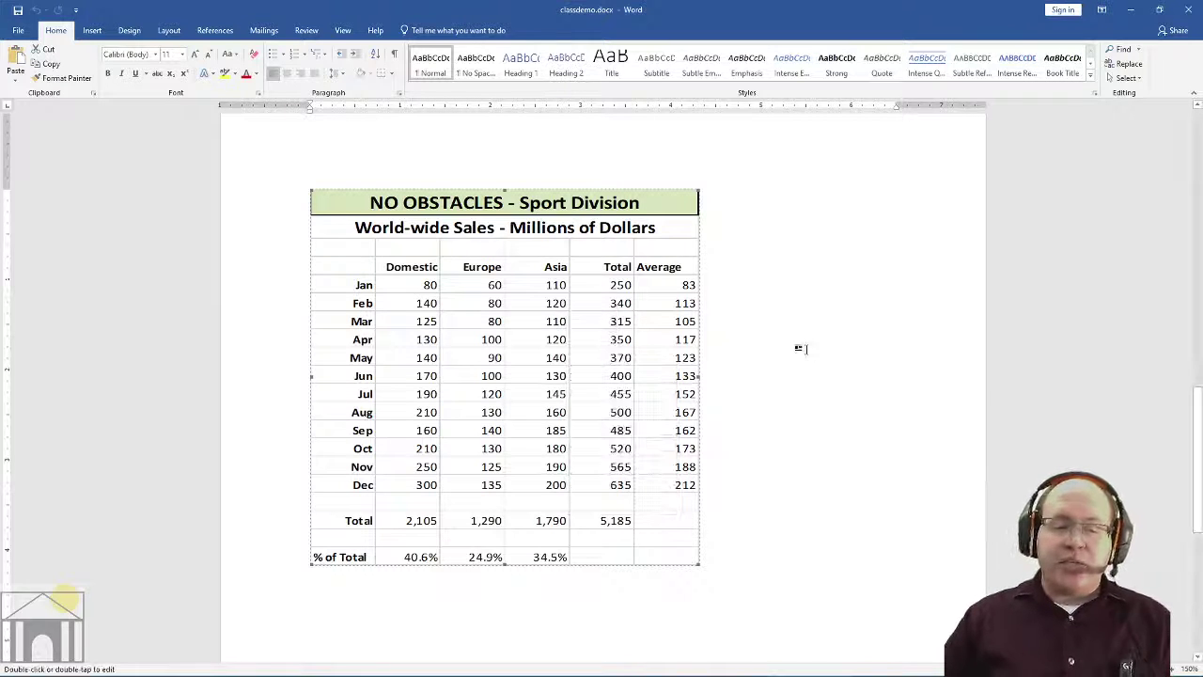
- Close the Word document and close Linked_Data_Exercise_change.xlsx, saving its changes
click(1188, 9)
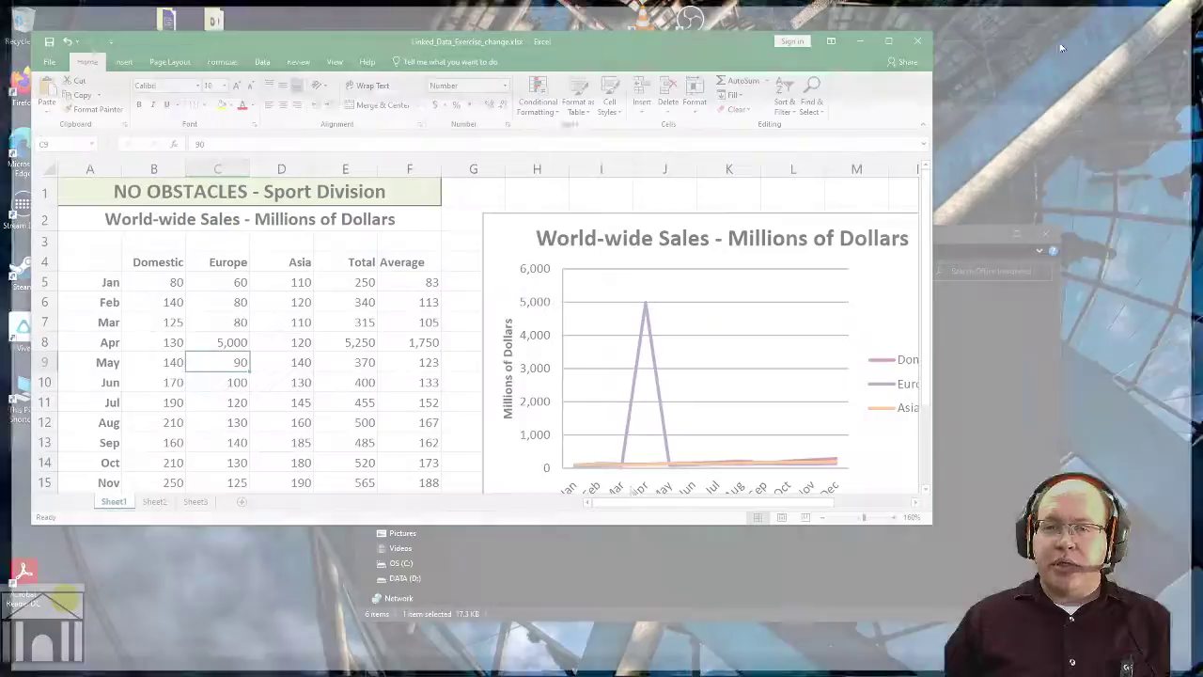
click(918, 43)
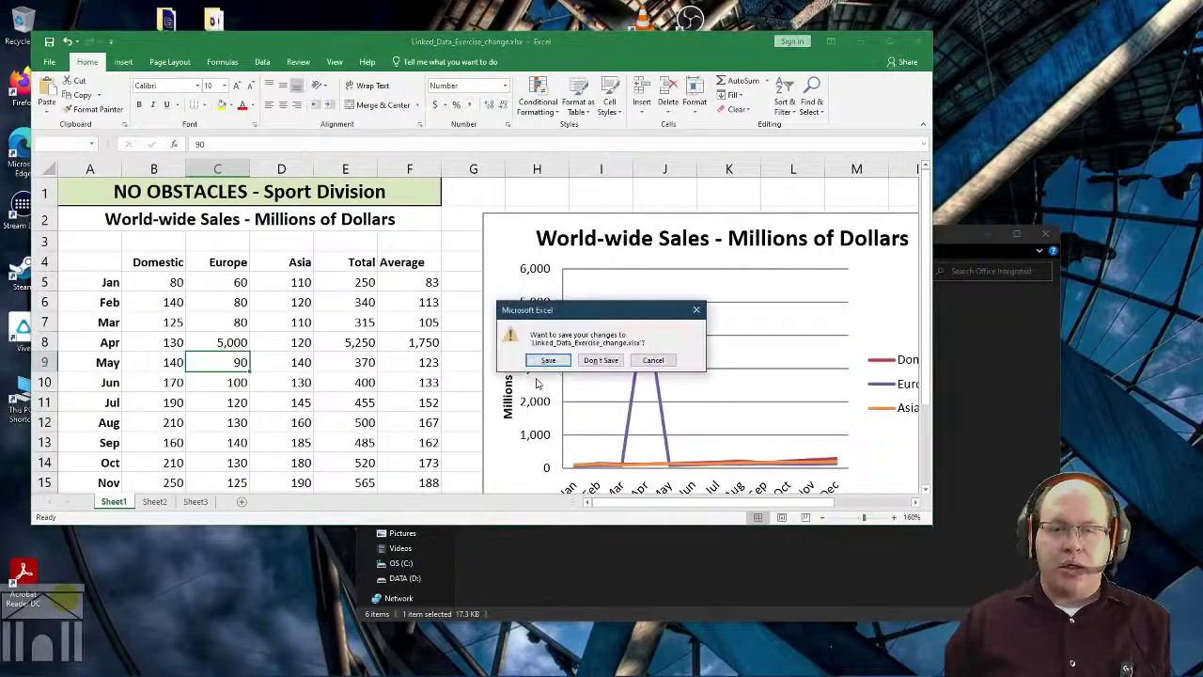
click(543, 363)
- Rename Linked_Data_Exercise_change.xlsx in the Office Integrated folder back to Linked_Data_Exercise.xlsx
click(553, 340)
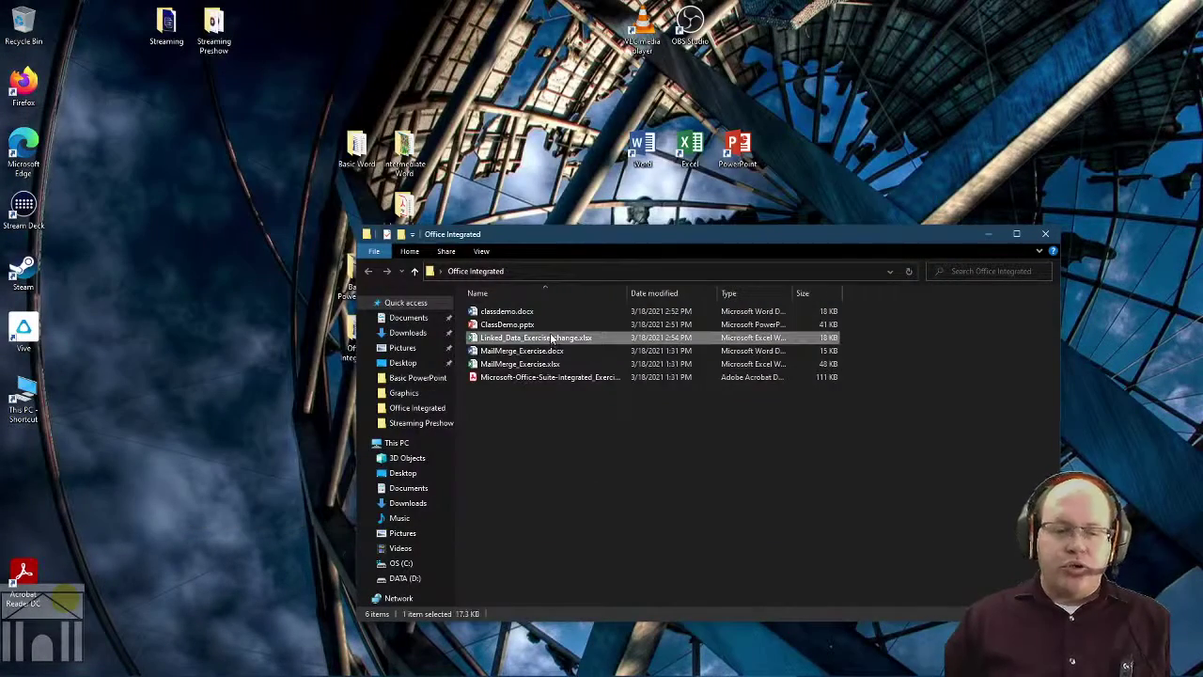
click(553, 339)
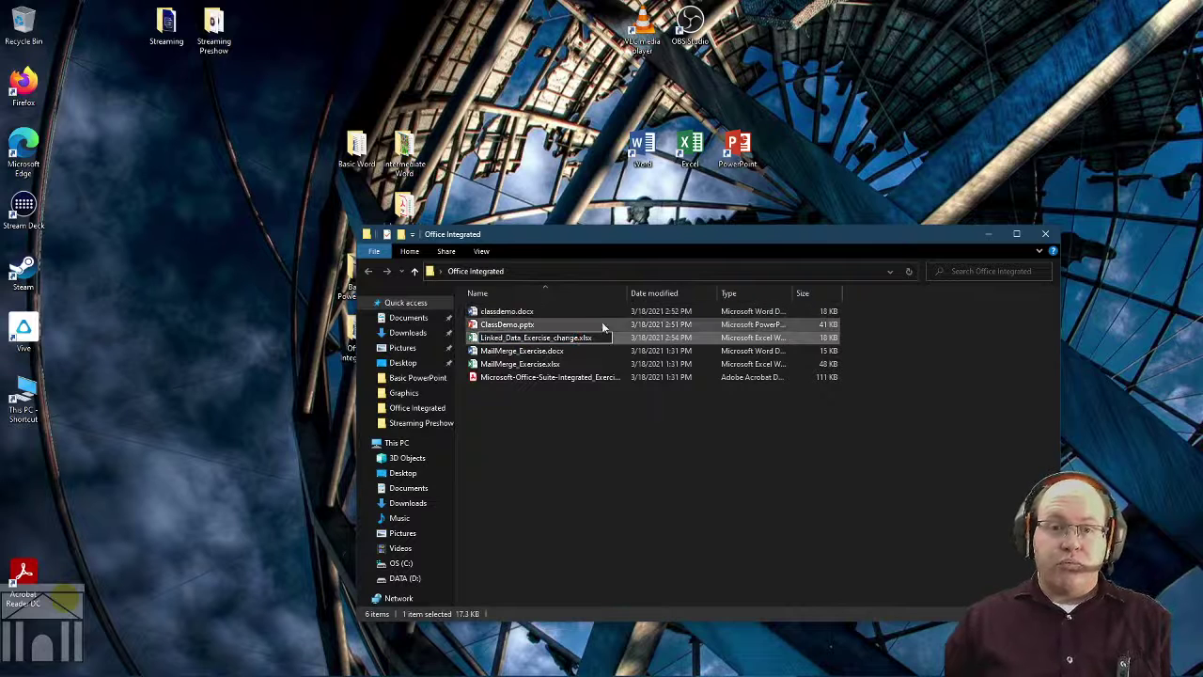
key(BackSpace)
key(BackSpace)
key(BackSpace)
key(BackSpace)
key(BackSpace)
key(BackSpace)
key(BackSpace)
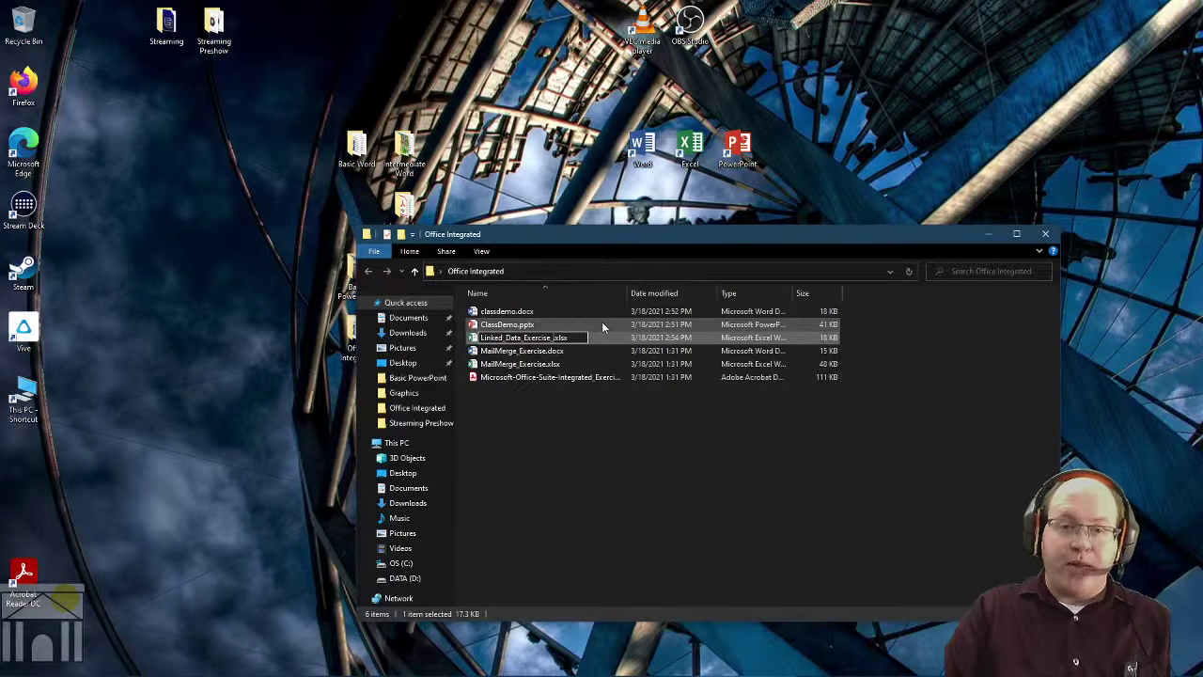
key(Return)
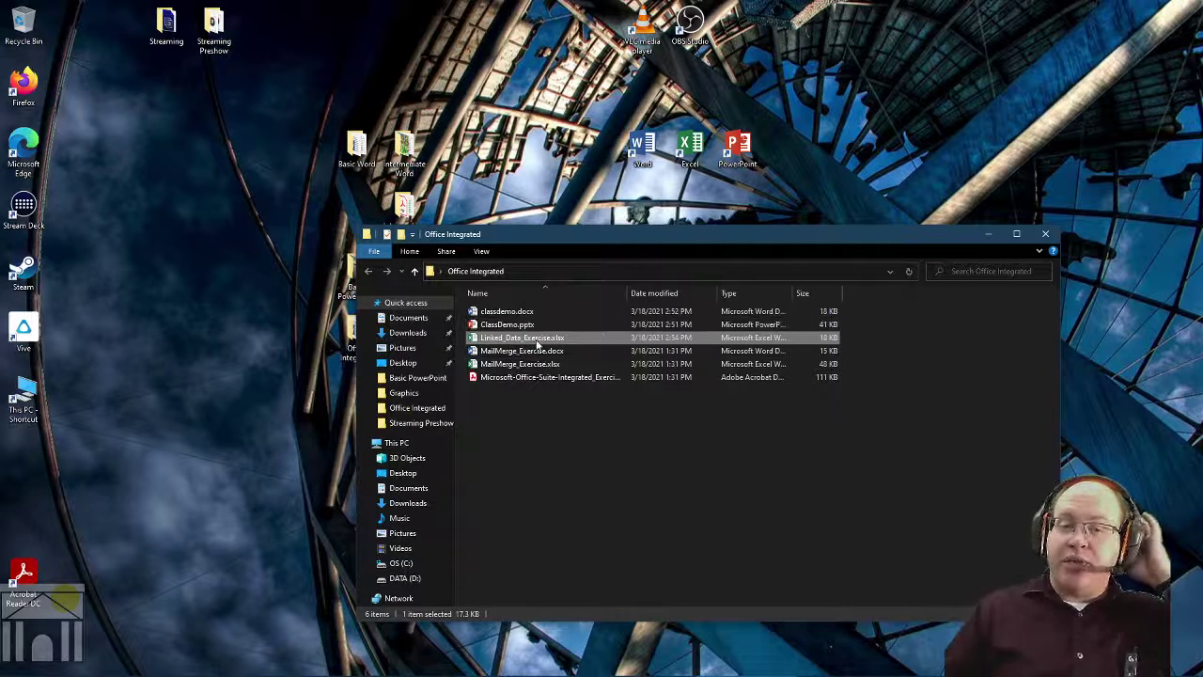
- Open classdemo.docx with its linked data updated, and open the source workbook from the page 2 sales table before returning to the document
double_click(508, 312)
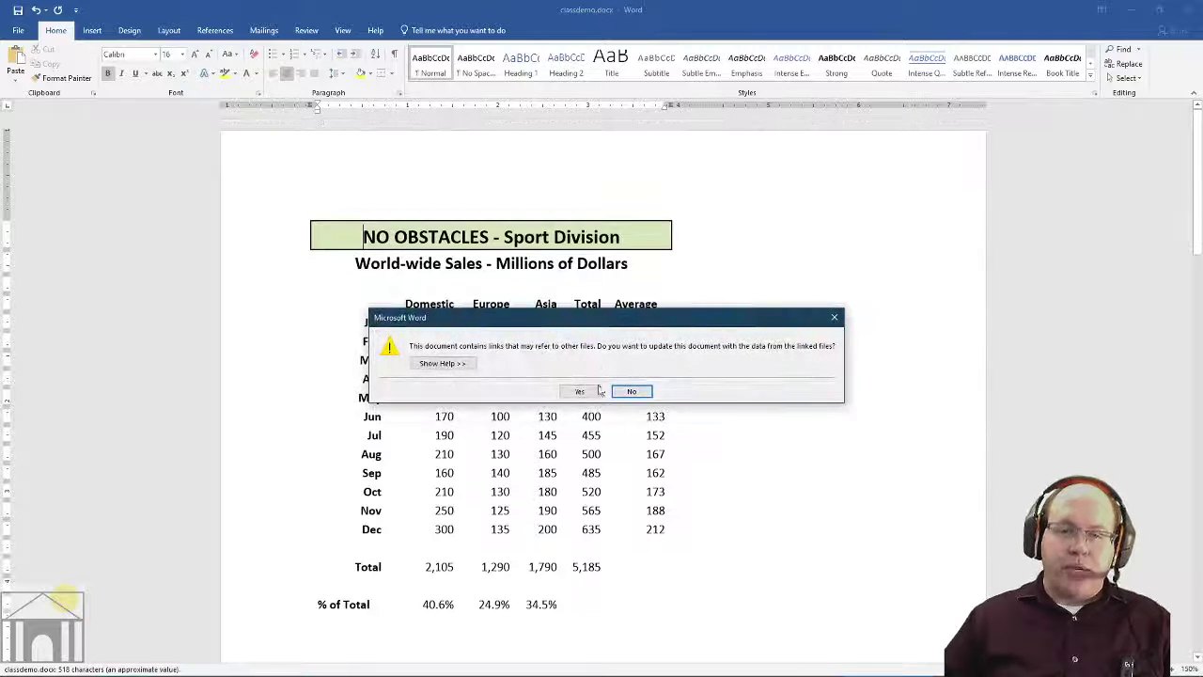
click(581, 391)
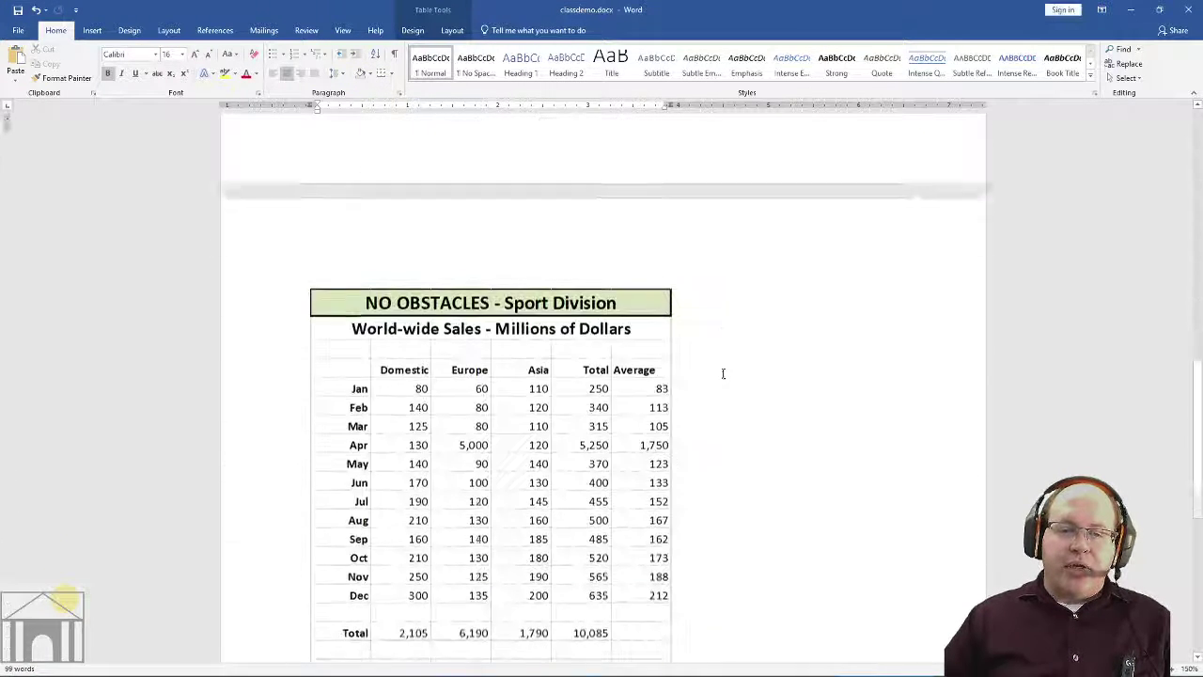
click(486, 406)
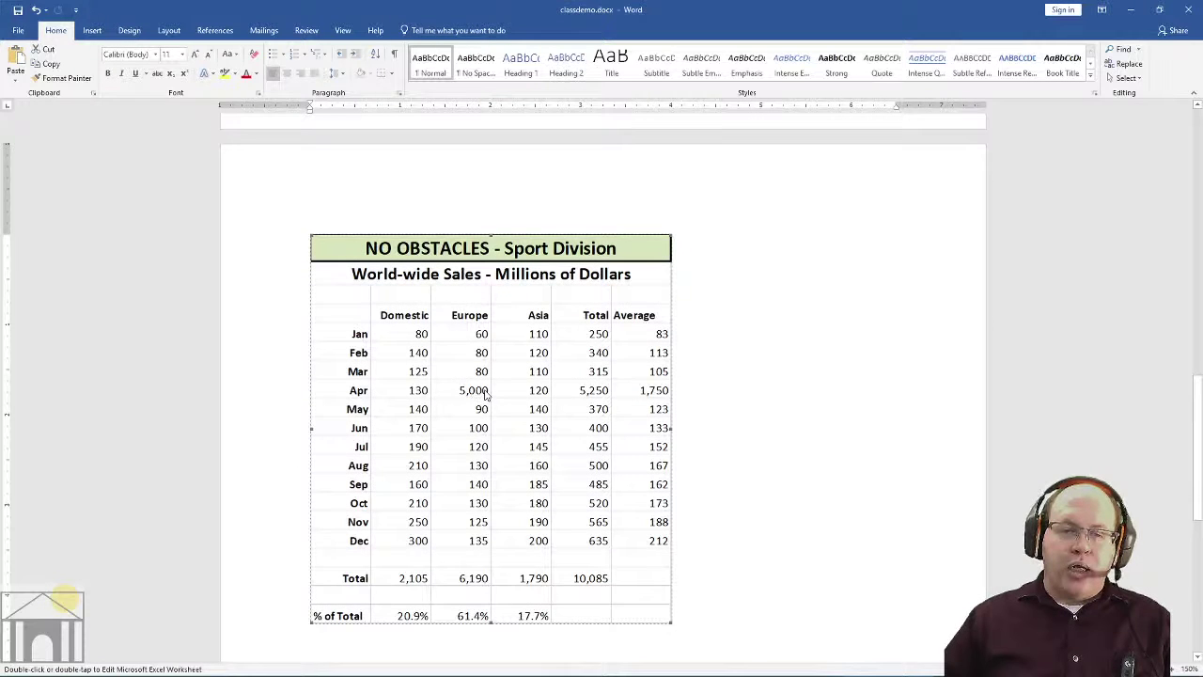
double_click(484, 392)
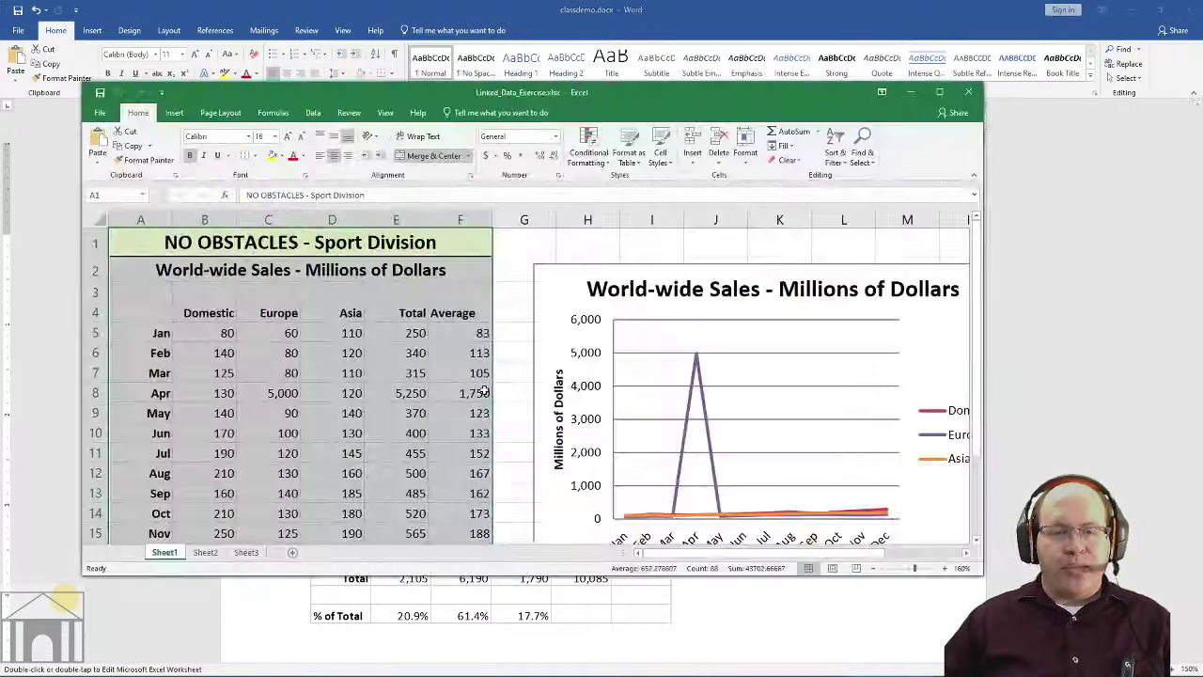
click(1044, 338)
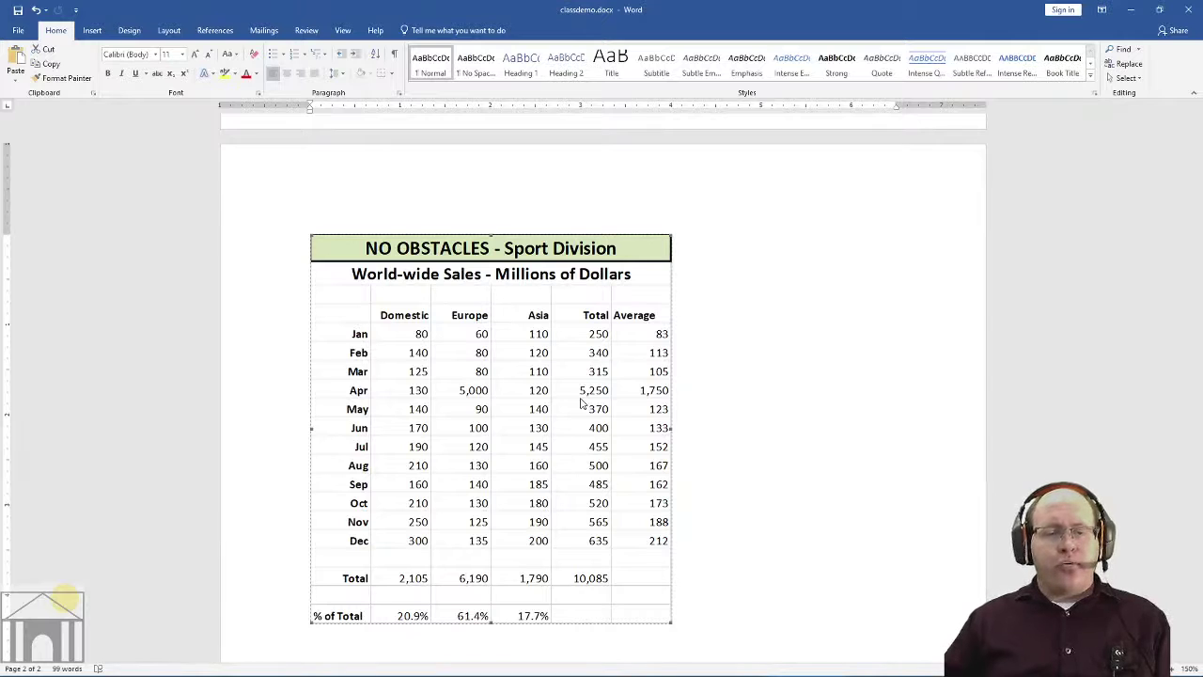
- Use the Open Link command of the page 2 linked worksheet object to view its source workbook, and return to the document
right_click(529, 386)
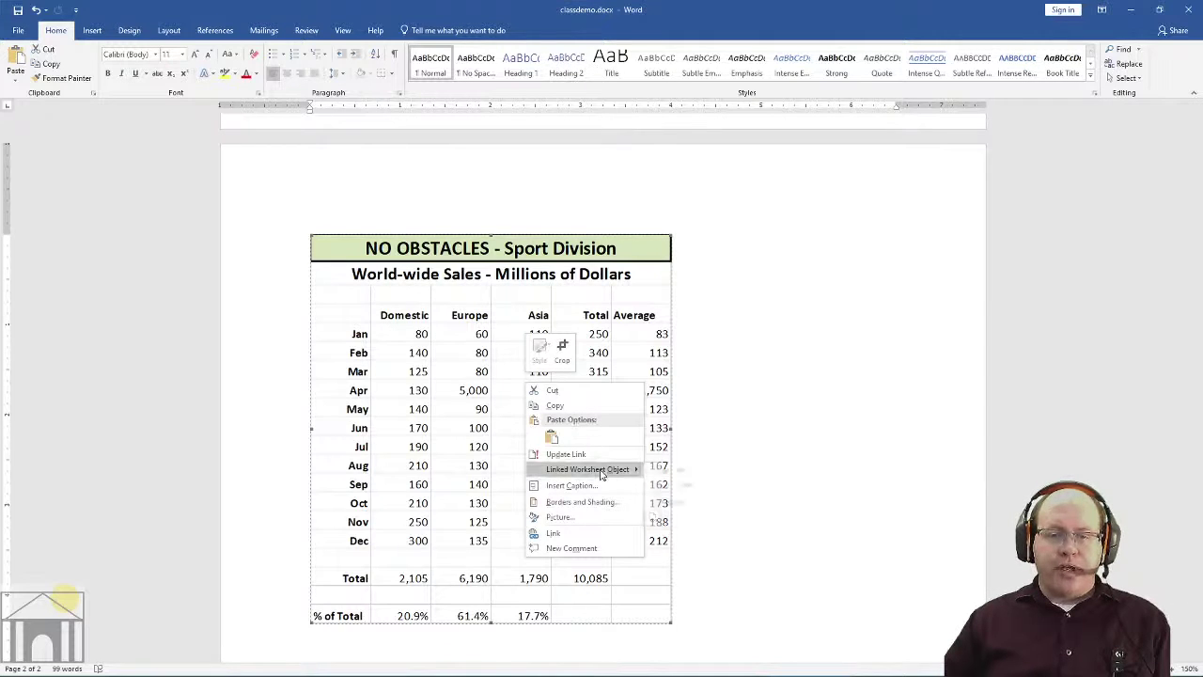
mouse_move(610, 470)
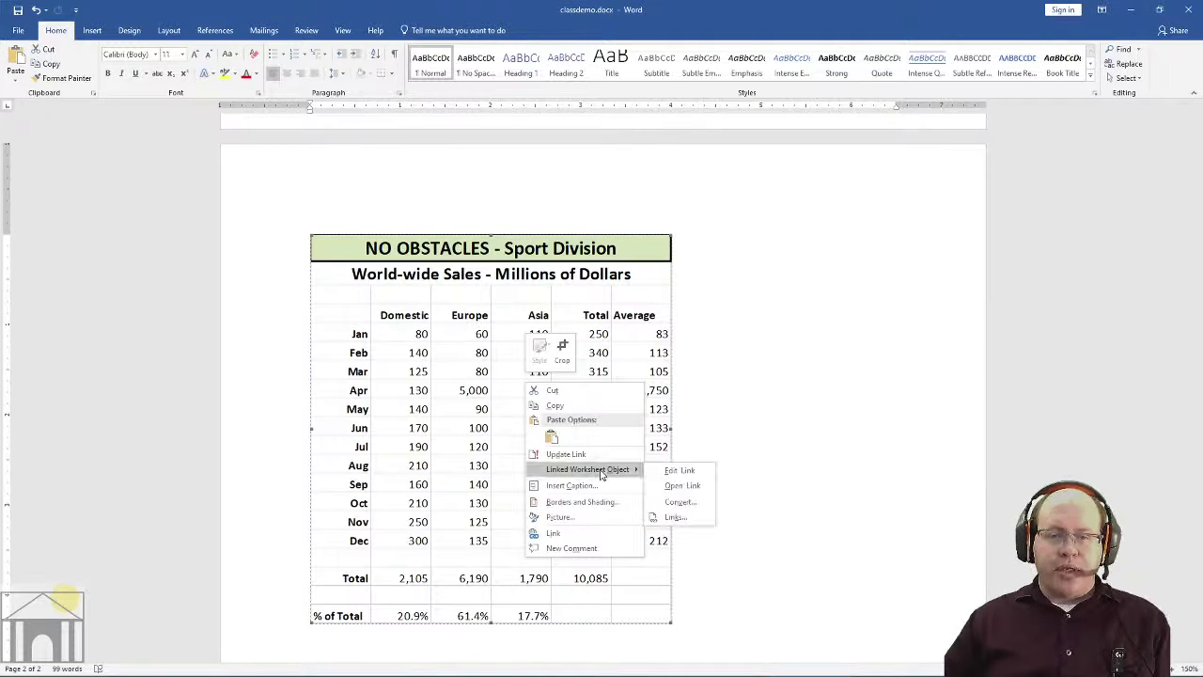
click(686, 484)
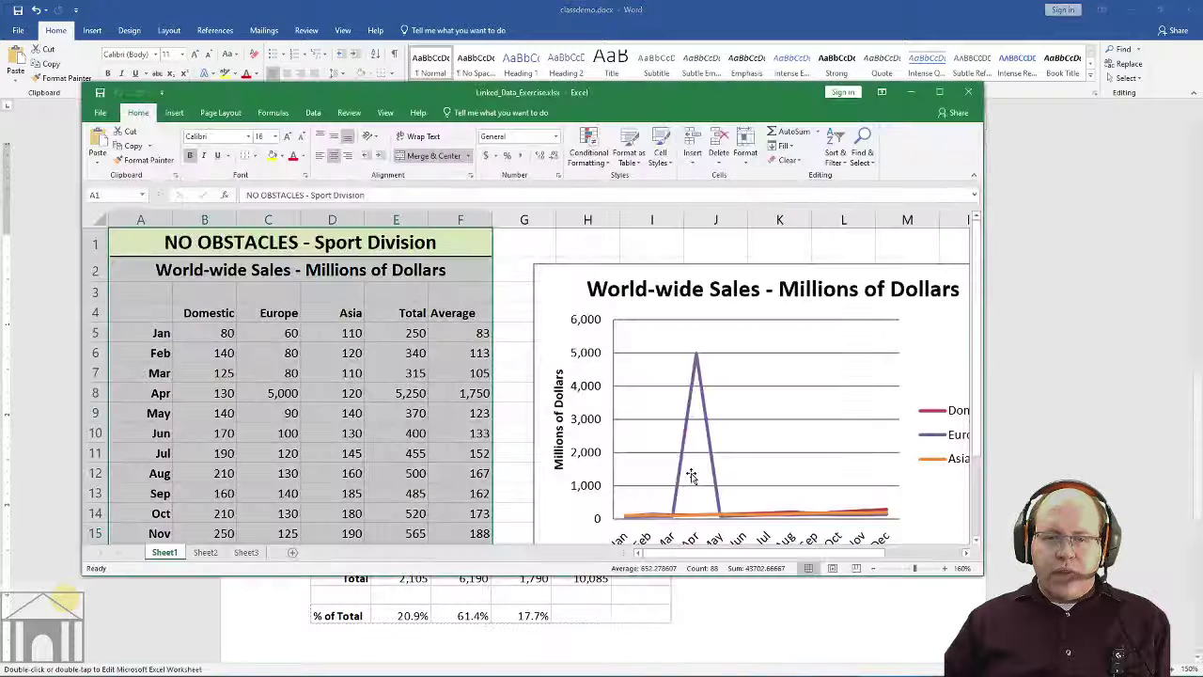
click(1035, 199)
- Break the page 2 sales table's link to Linked_Data_Exercise.xlsx
right_click(575, 390)
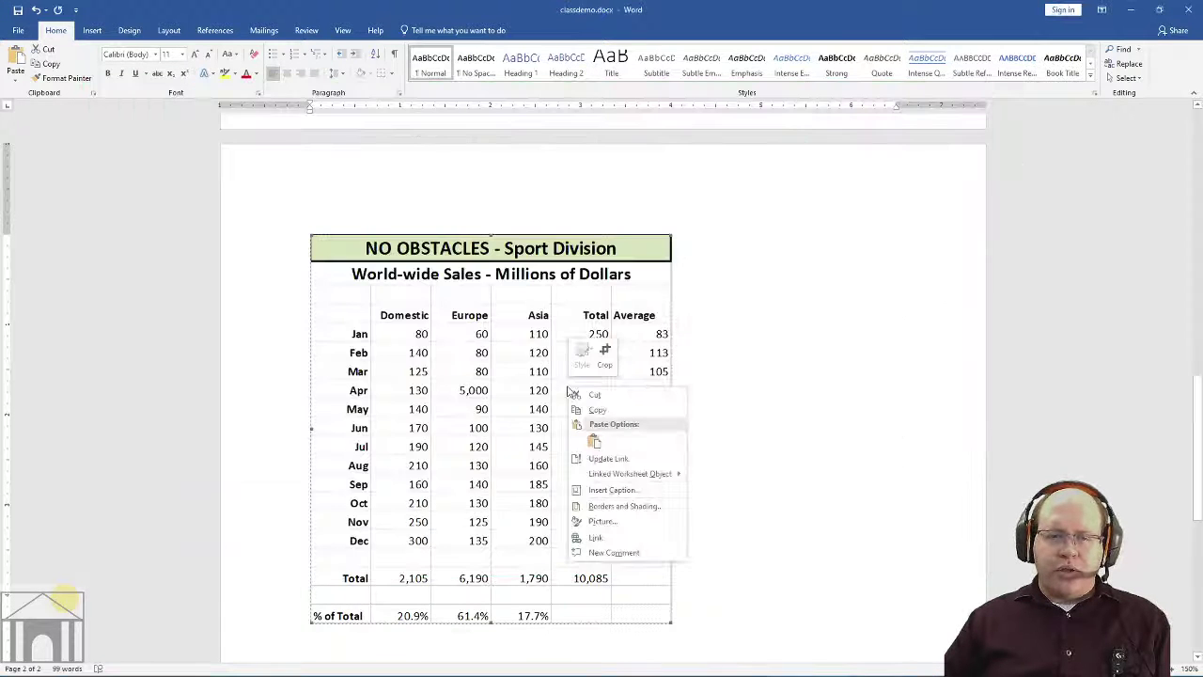
mouse_move(615, 474)
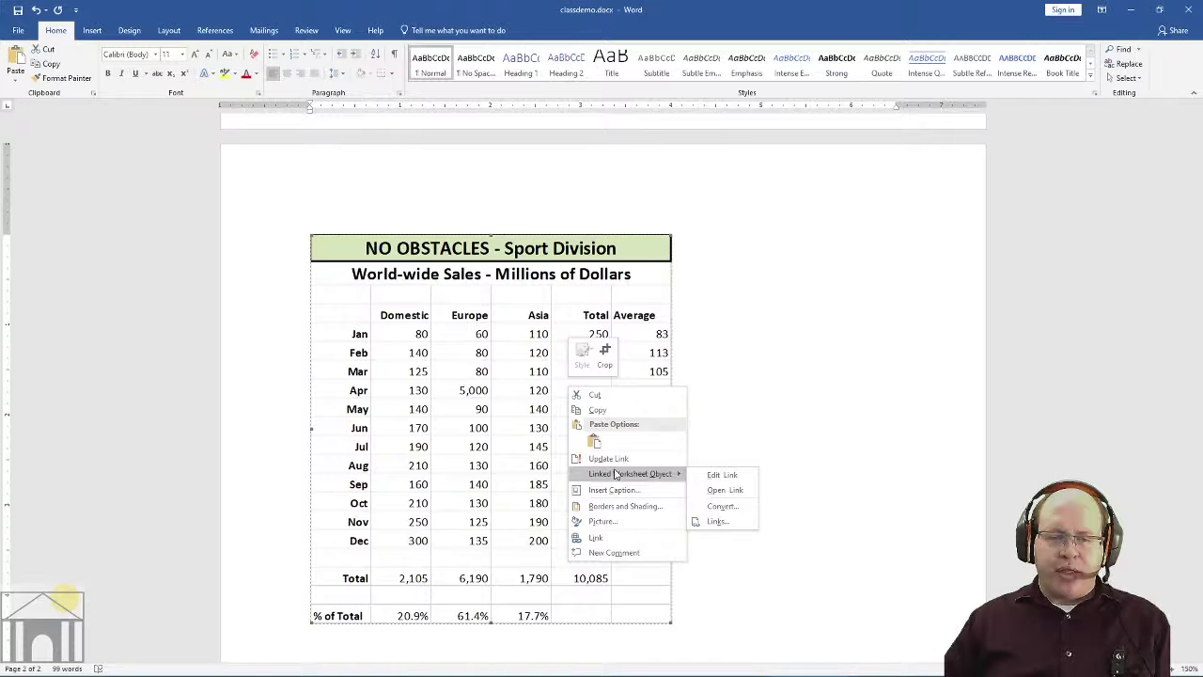
click(722, 519)
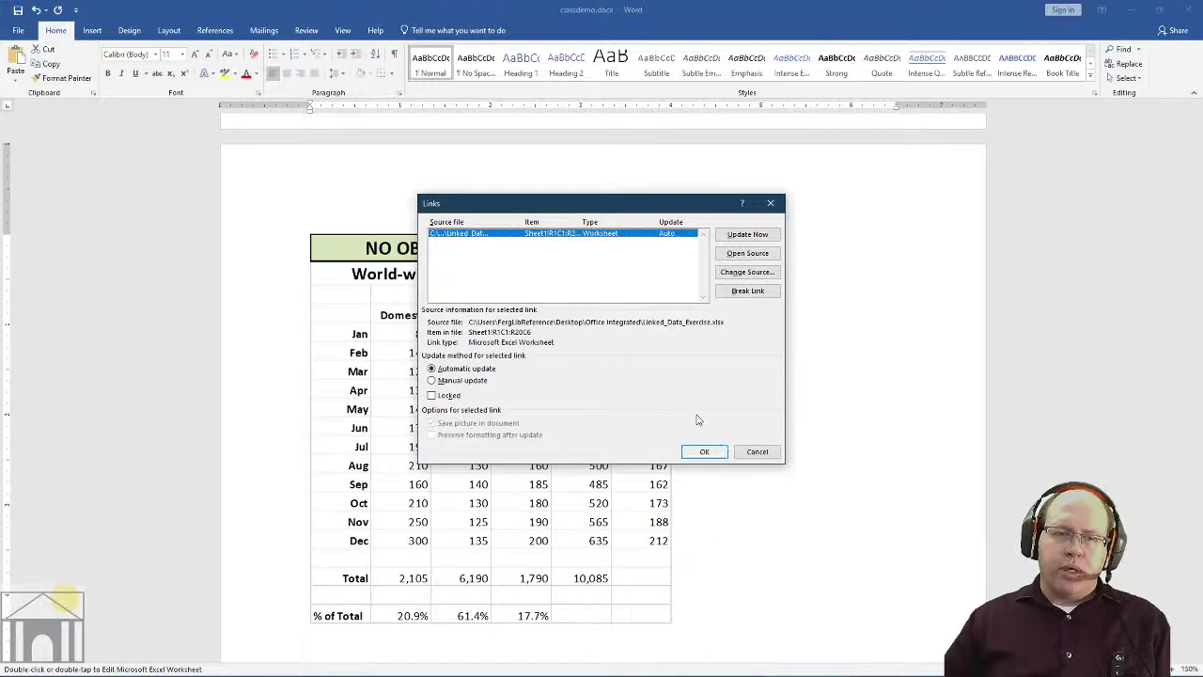
click(757, 291)
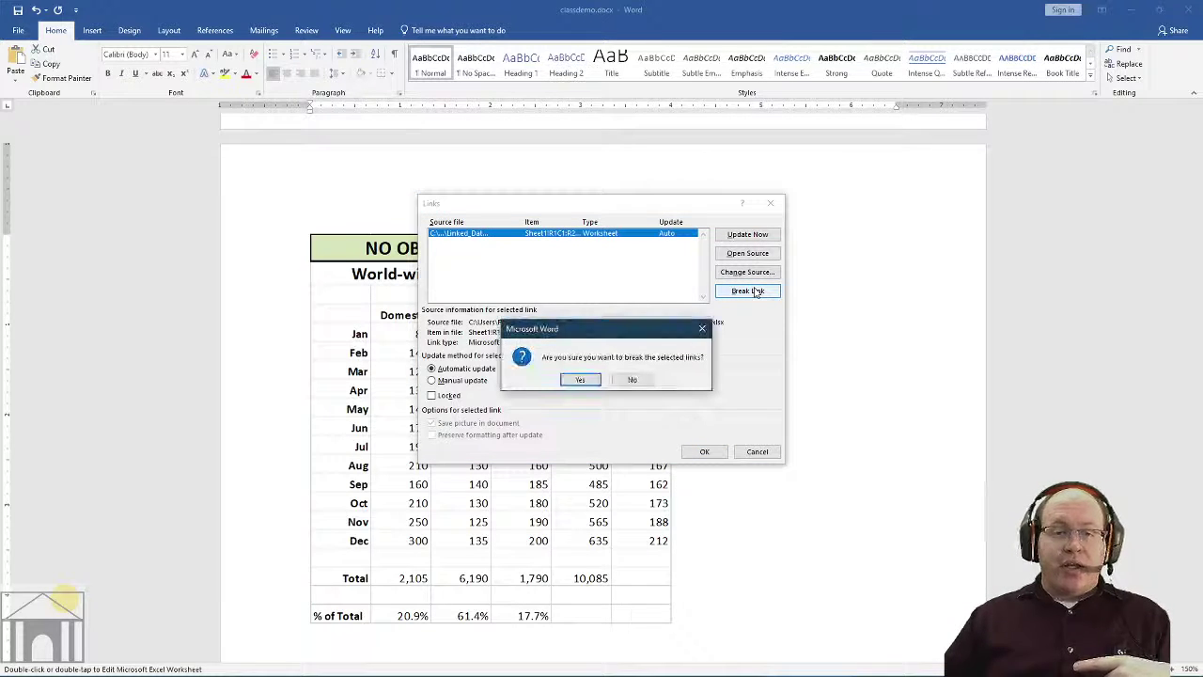
click(583, 379)
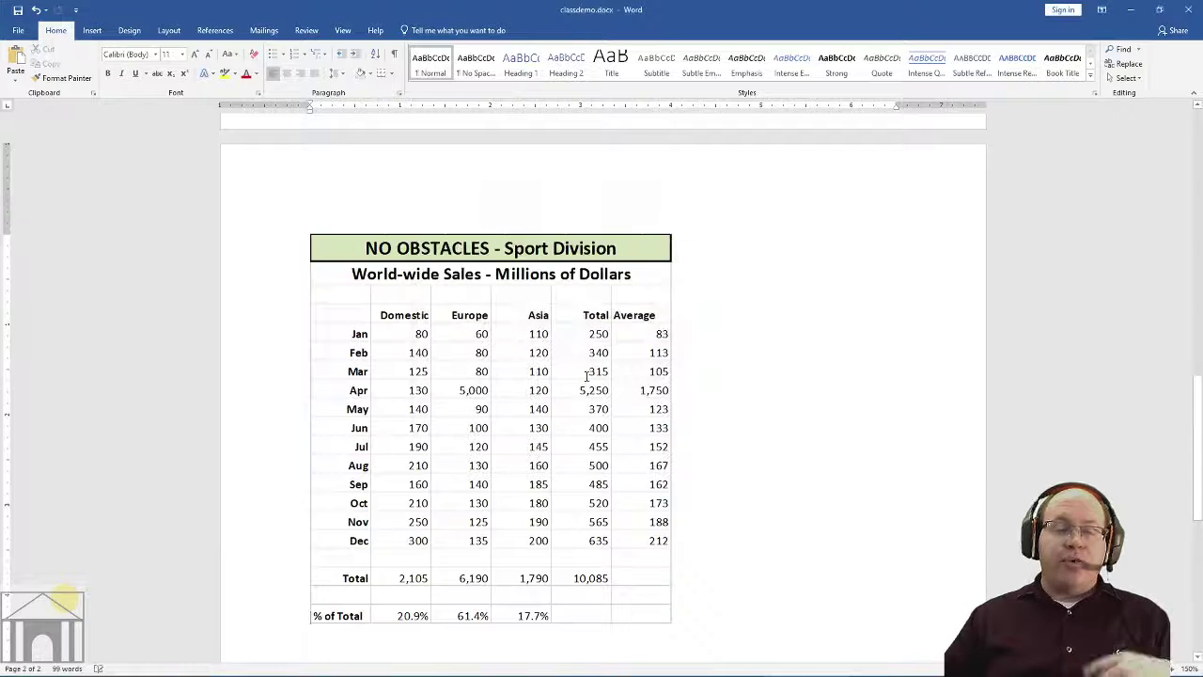
- Select the page 2 sales table to inspect it, and close classdemo.docx with its changes saved
click(507, 379)
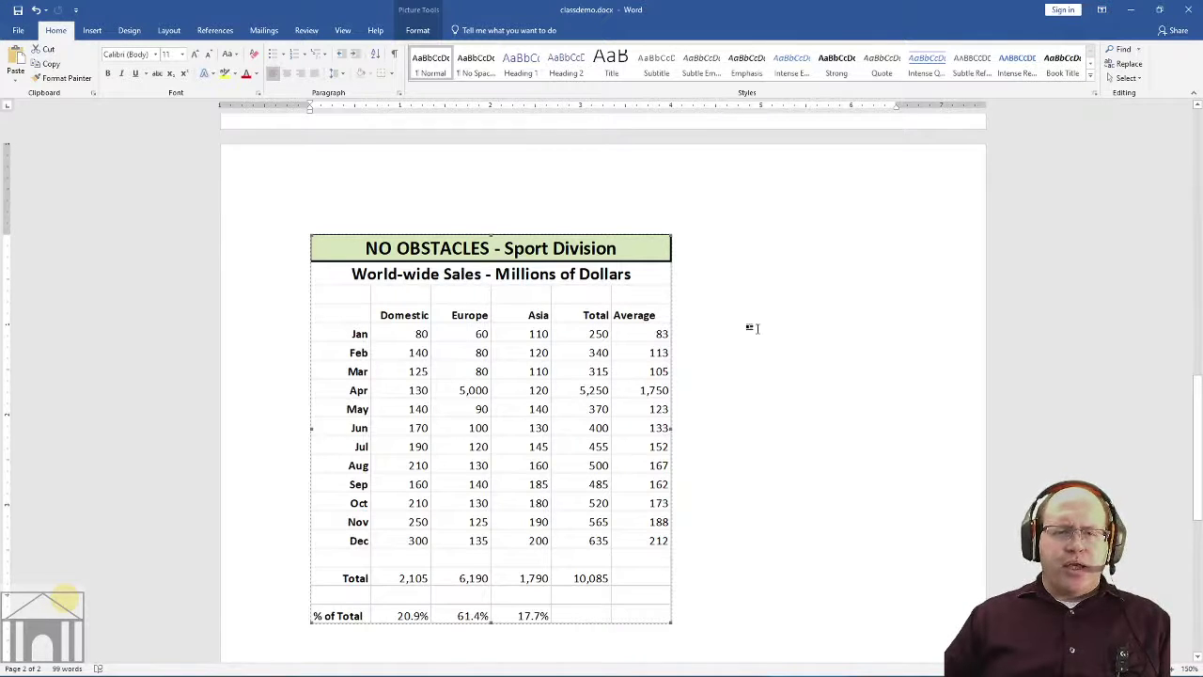
click(1193, 9)
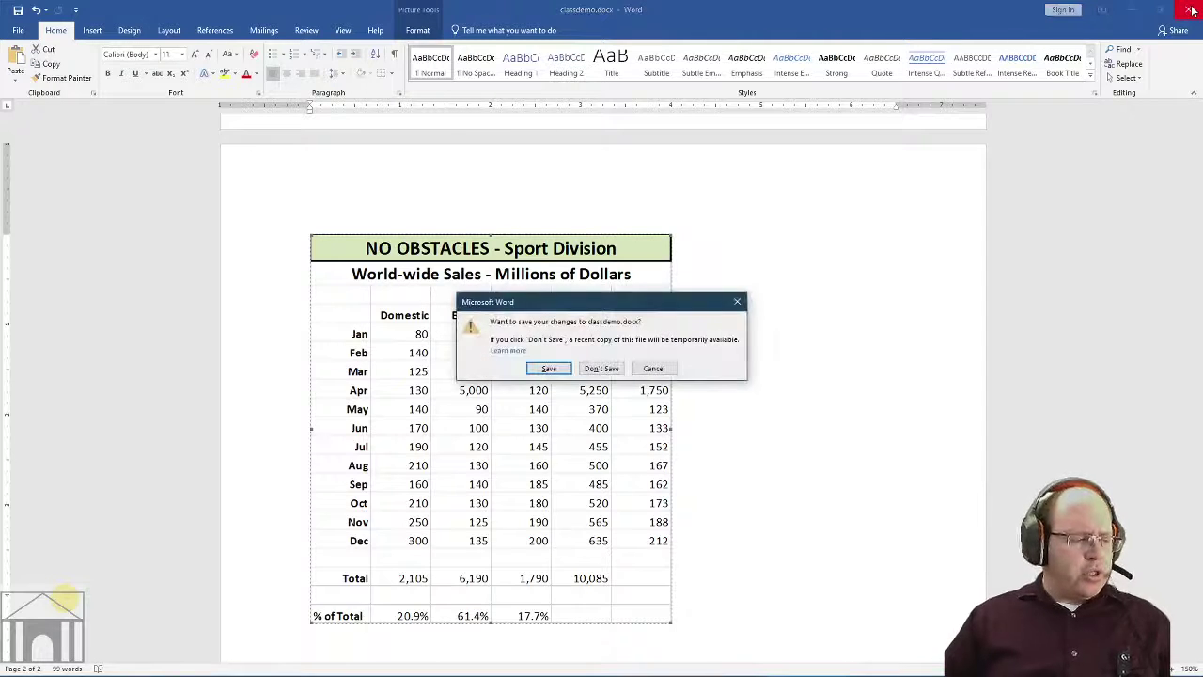
click(550, 368)
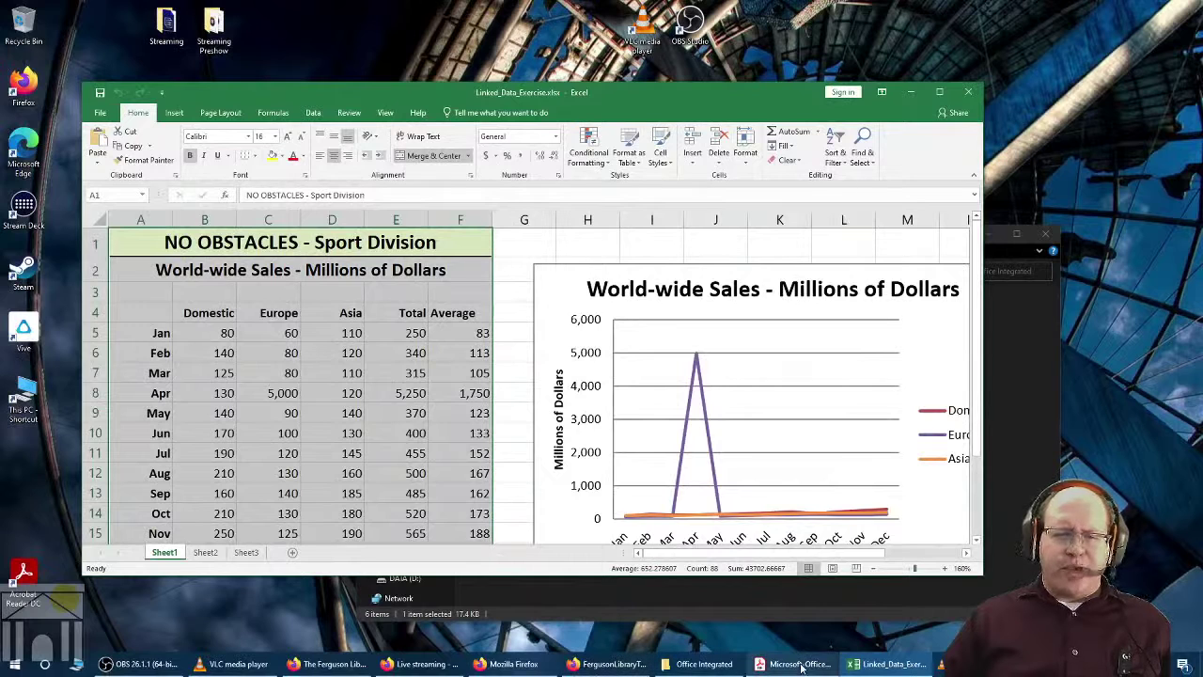
- Open MailMerge_Exercise.xlsx from the Office Integrated folder and enable editing
mouse_move(801, 667)
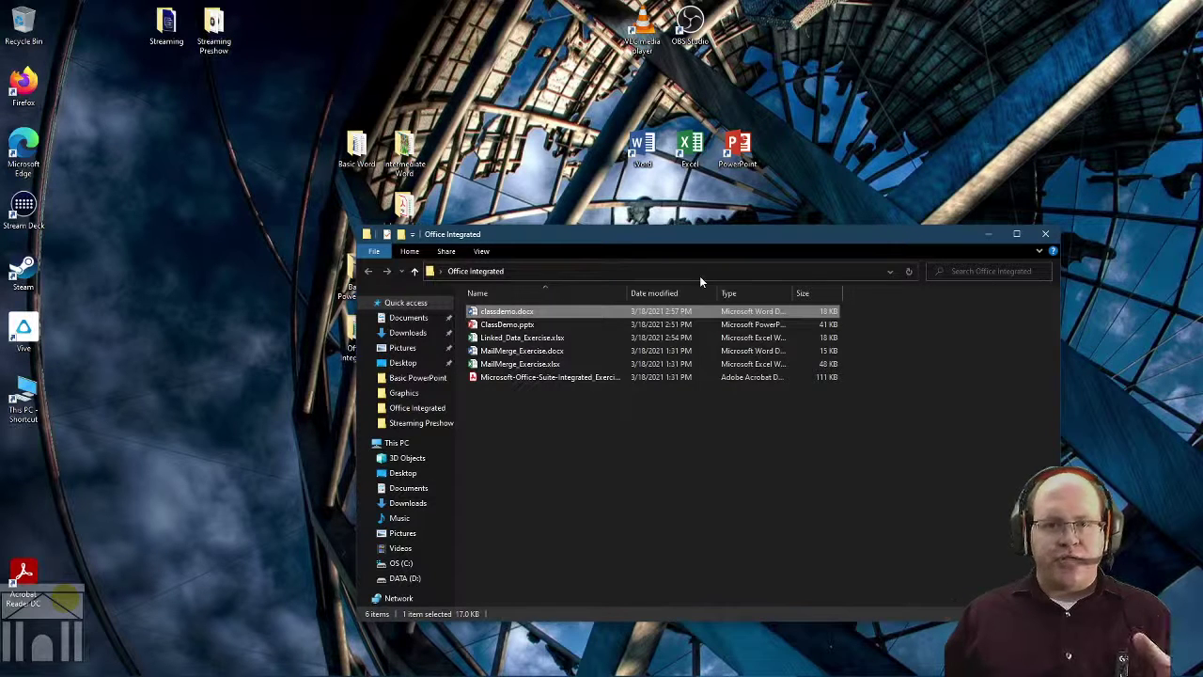
double_click(510, 365)
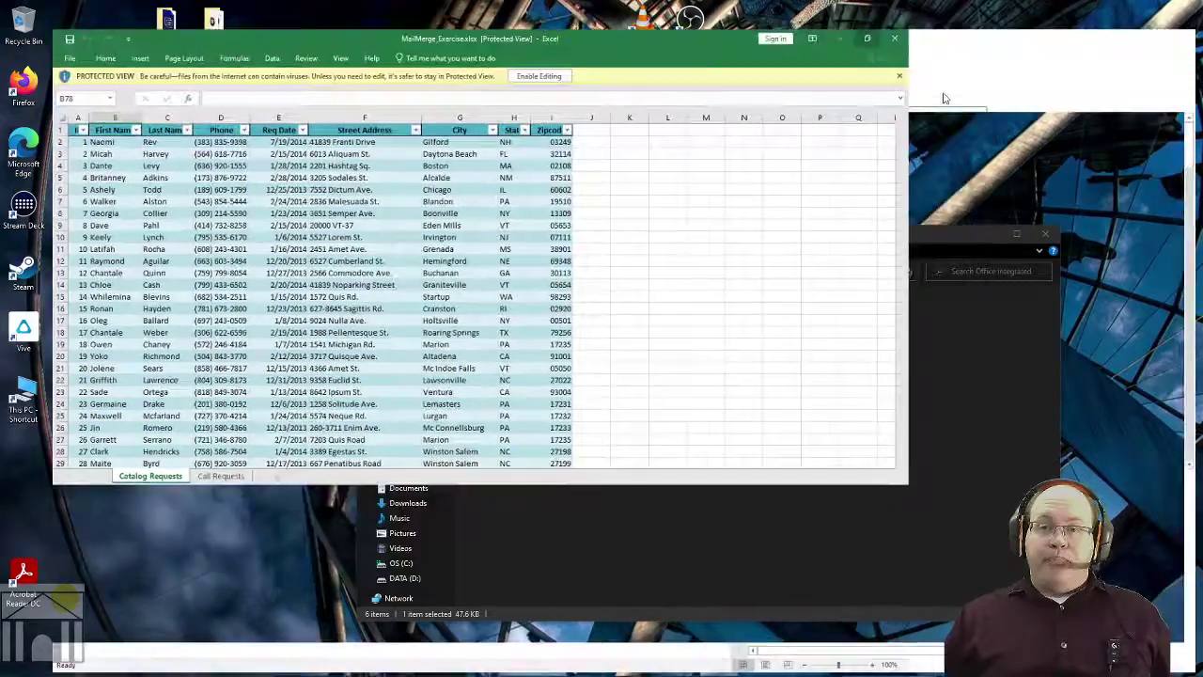
click(940, 91)
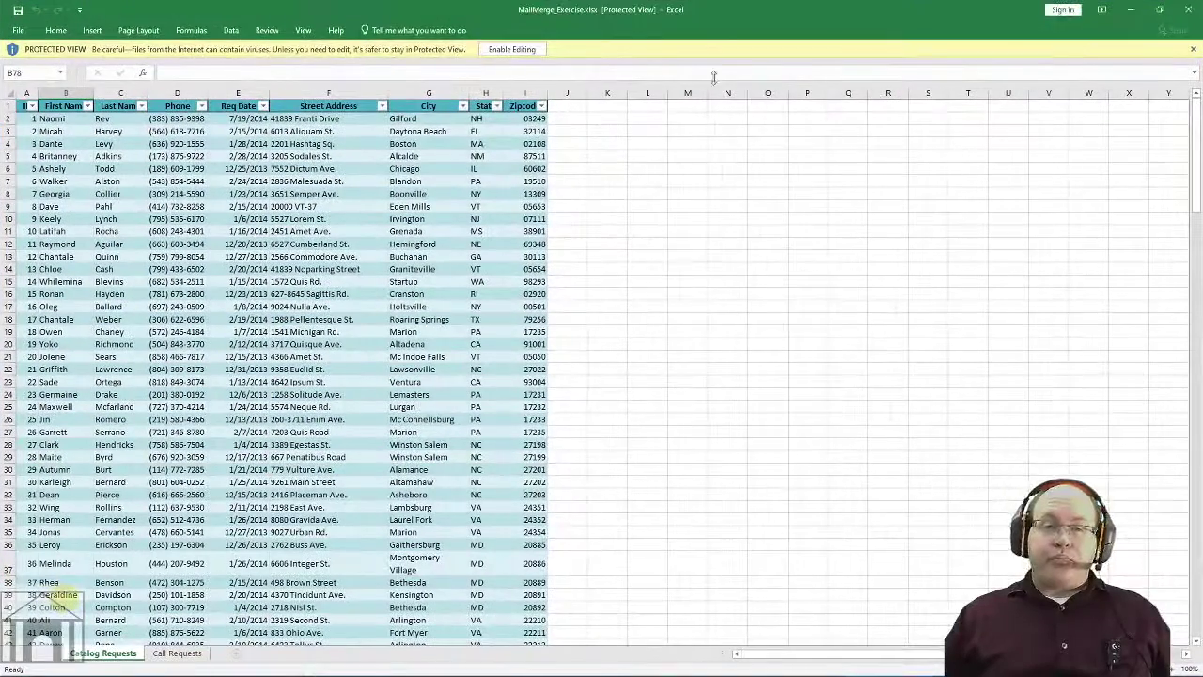
click(513, 49)
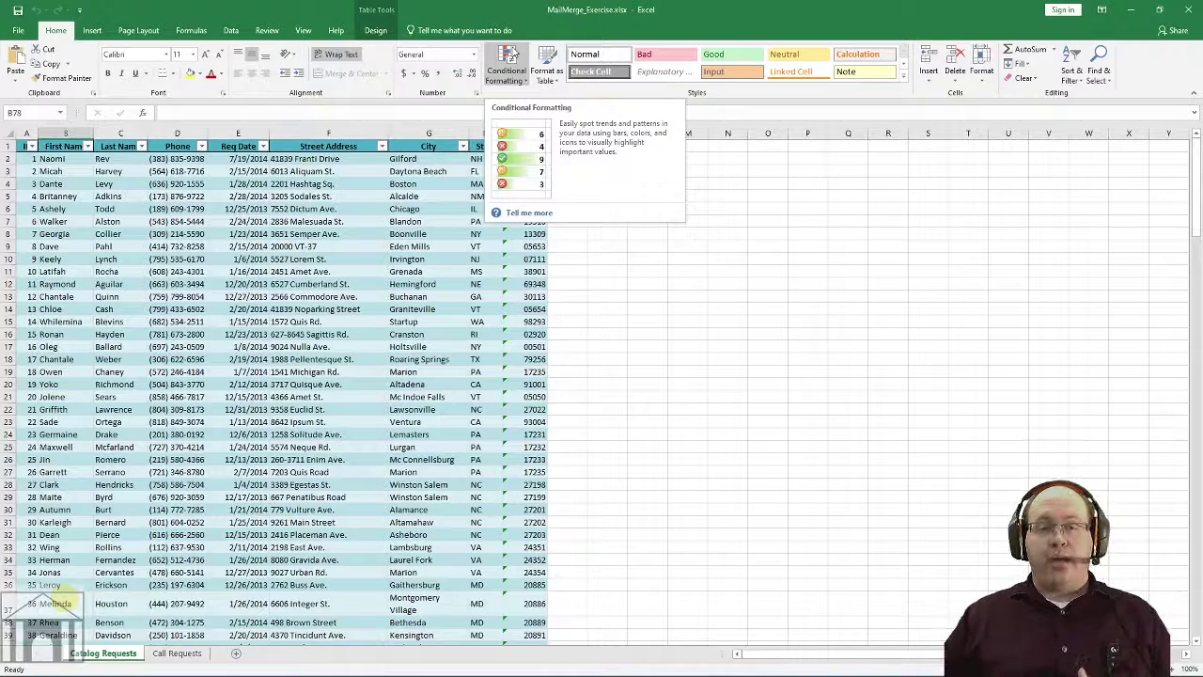
- Examine the Catalog Requests column headings from First Name to Zipcode, and select the row of the first record
click(739, 275)
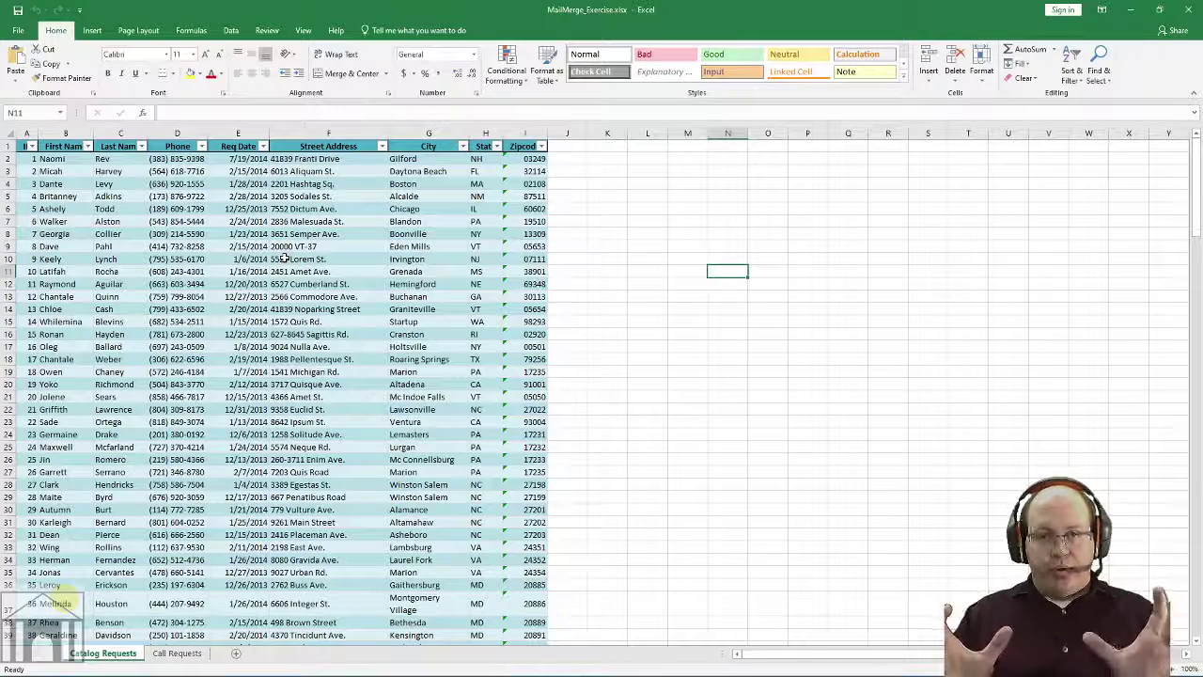
click(57, 145)
click(119, 147)
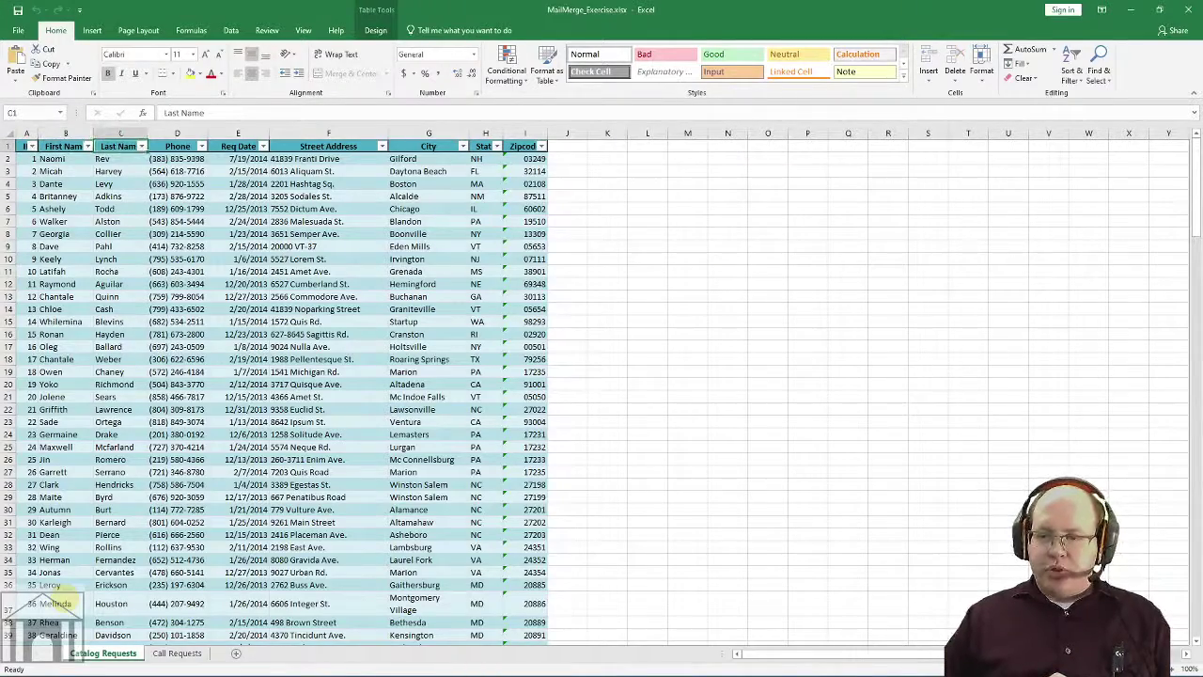
click(1174, 669)
click(1174, 670)
click(1174, 670)
click(1173, 669)
click(1173, 670)
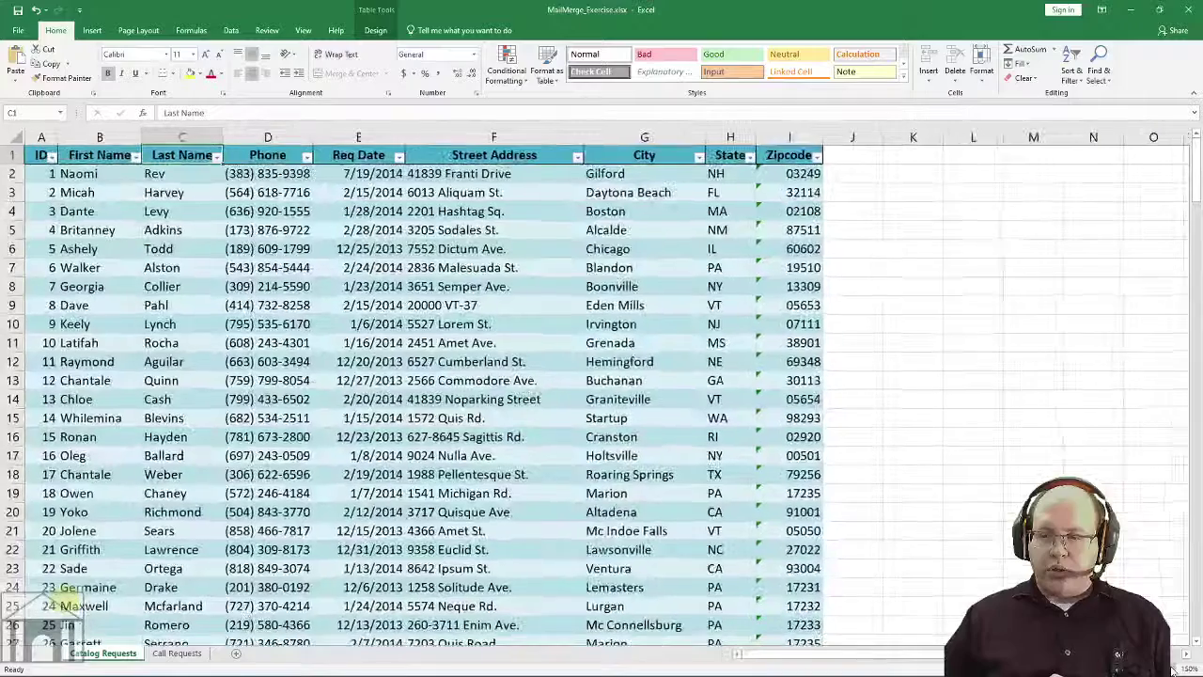
click(120, 152)
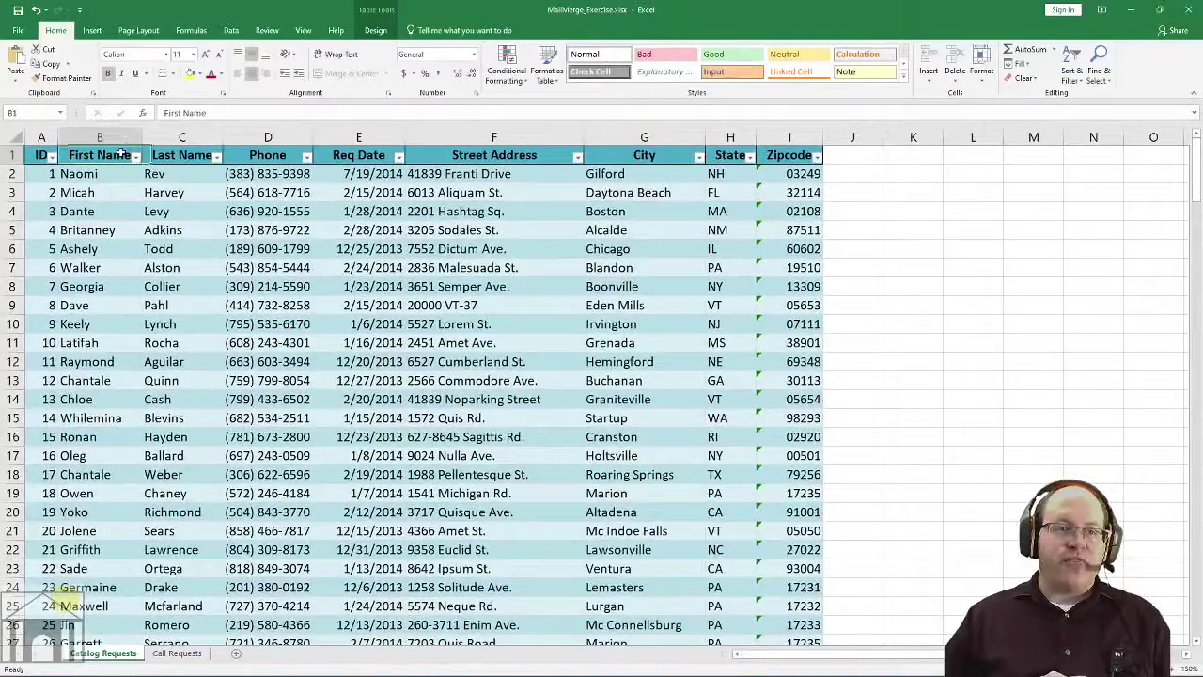
click(179, 157)
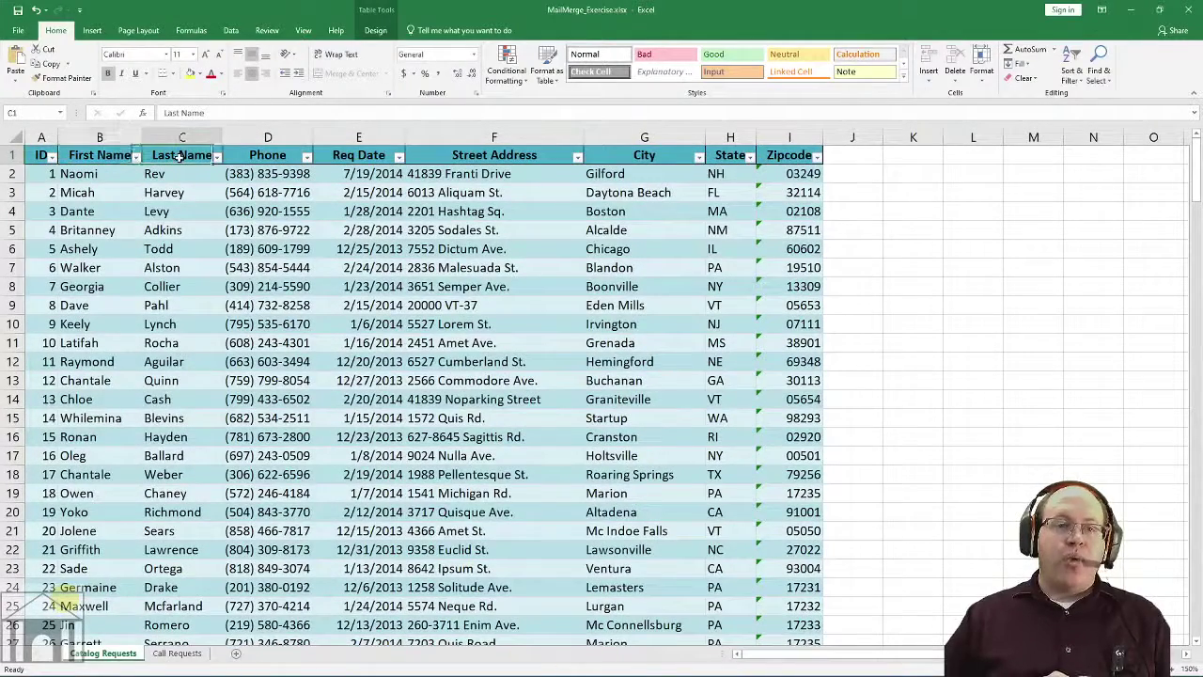
click(256, 156)
click(486, 153)
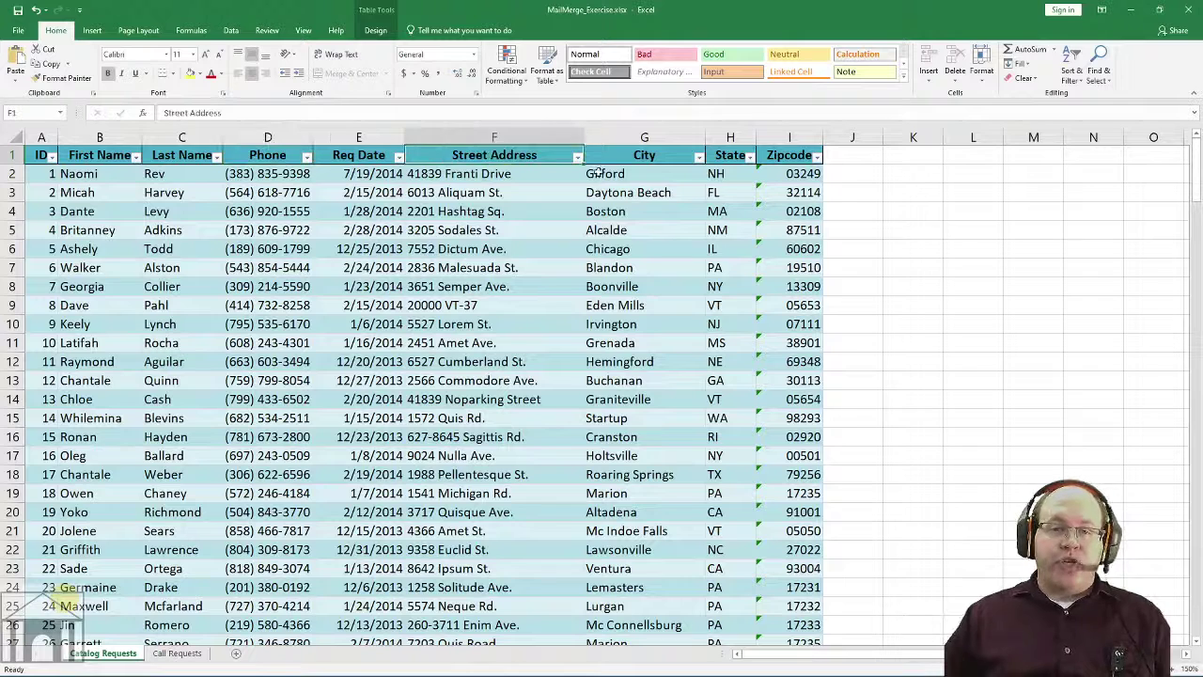
click(653, 154)
click(740, 160)
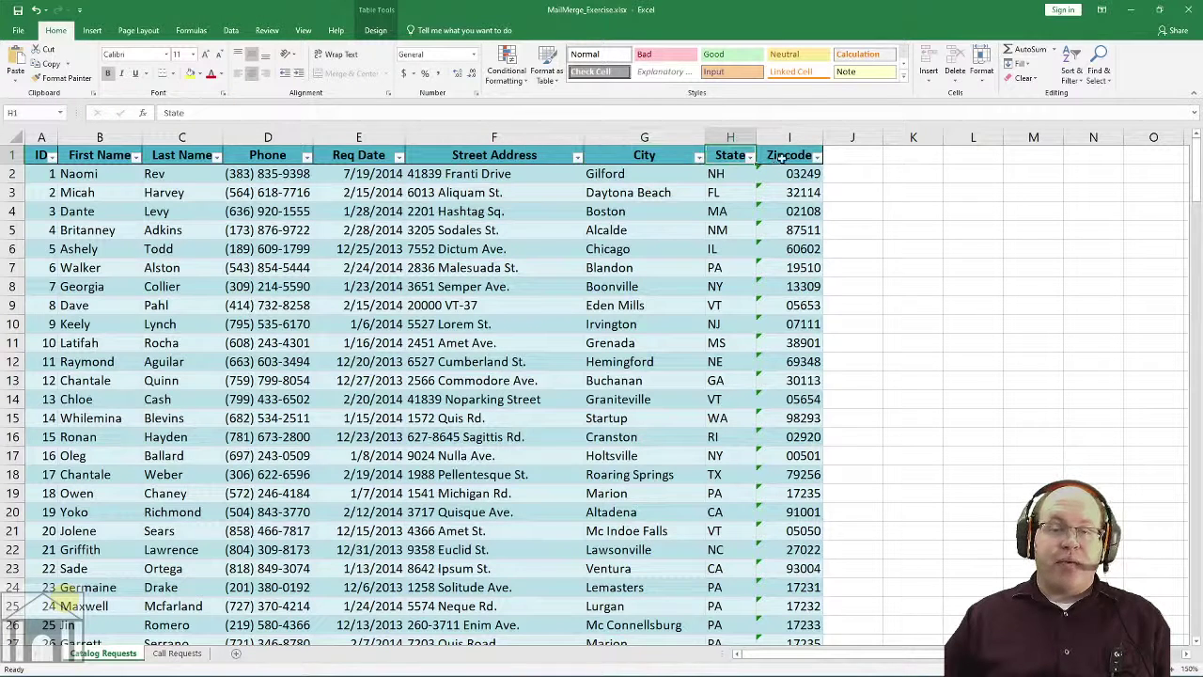
click(788, 156)
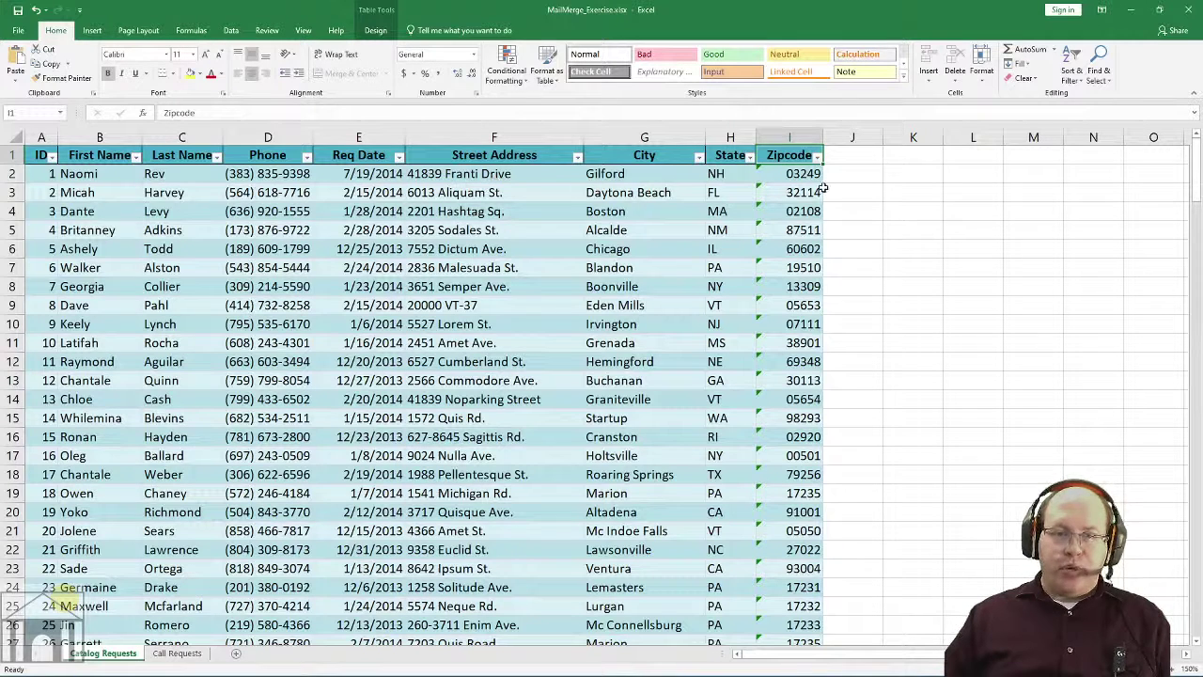
click(12, 173)
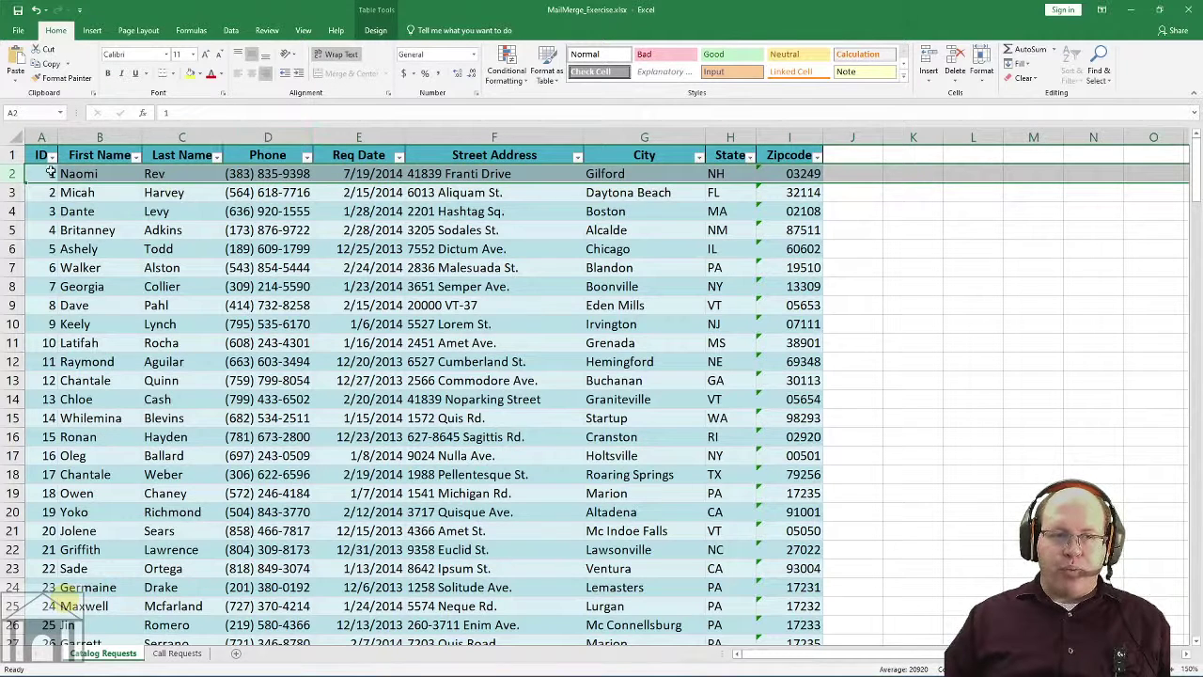
- Examine the first record's name, street address, city and zipcode cells, and select the second record's first name
click(80, 176)
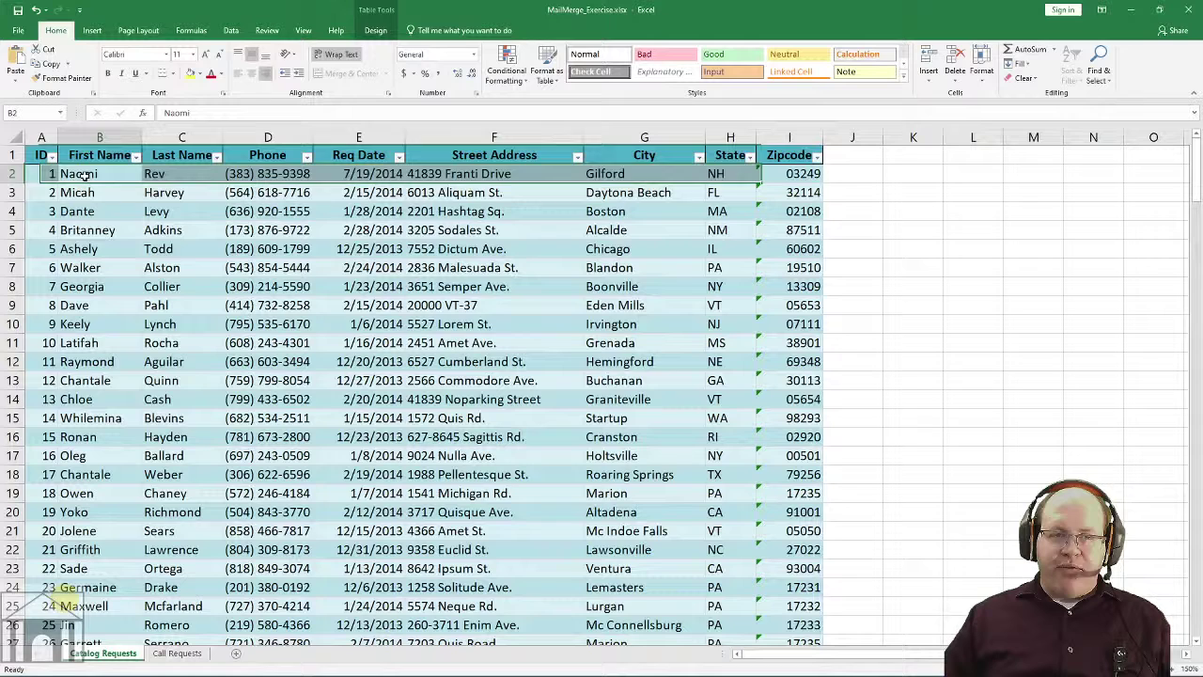
click(179, 176)
click(428, 175)
click(639, 174)
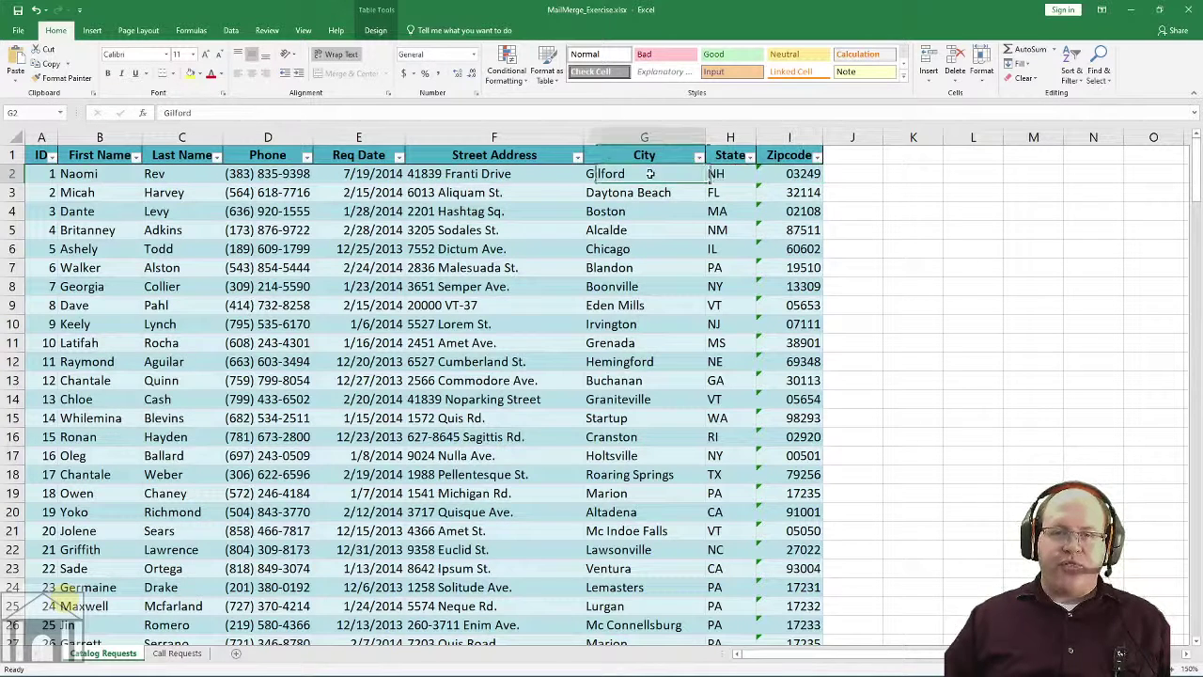
click(537, 174)
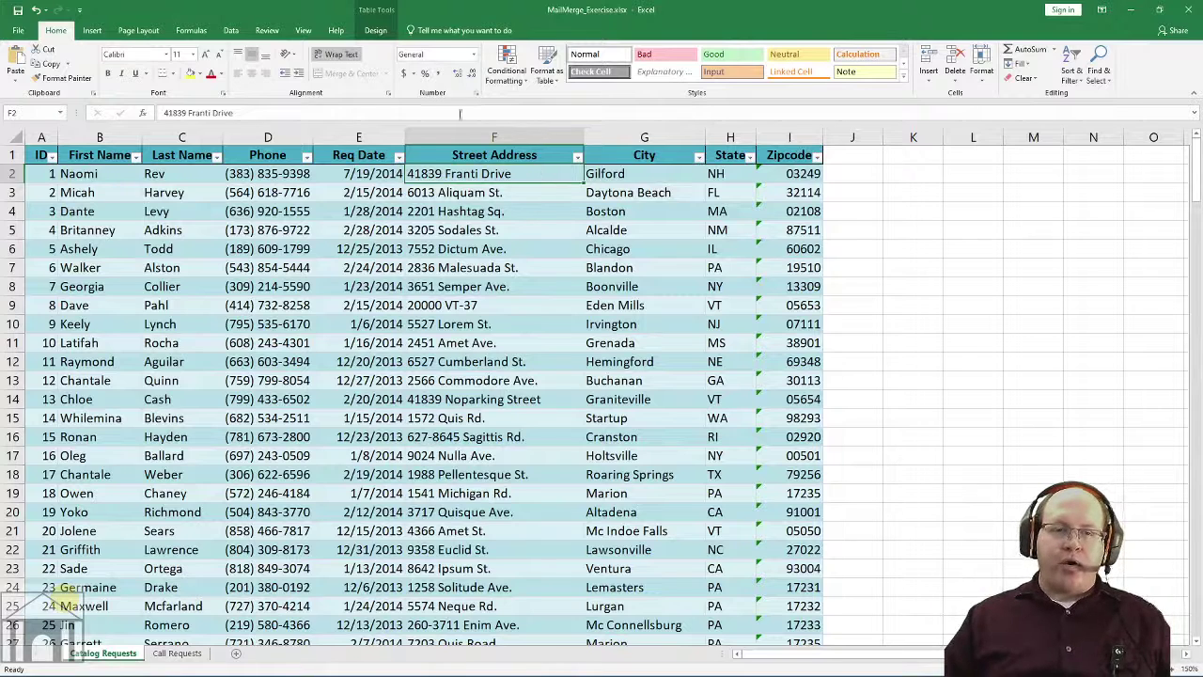
click(814, 177)
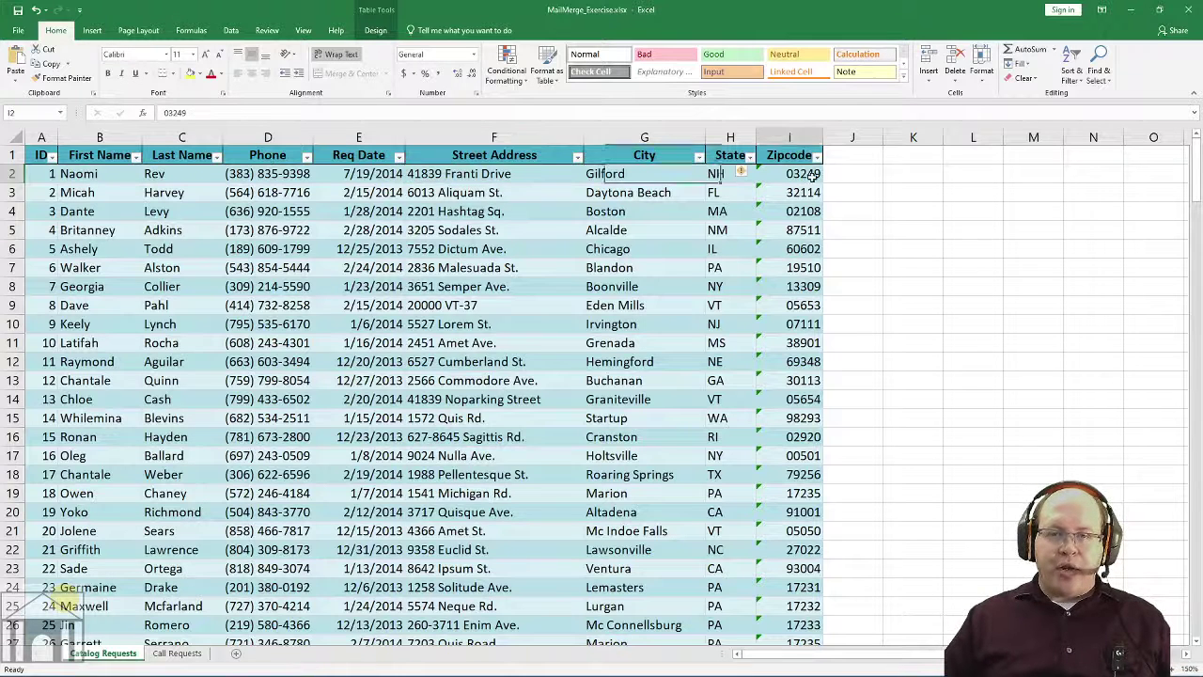
click(66, 196)
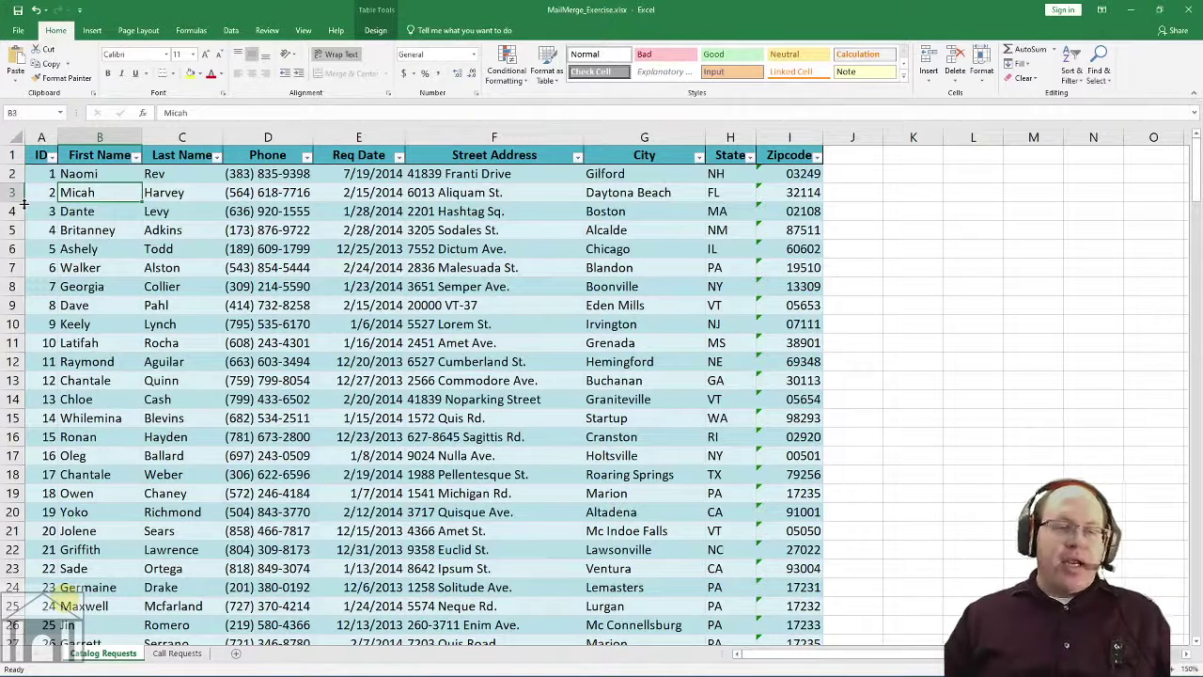
- Examine the Catalog Requests headings from First Name to City, and review First Name through Req Date once more
click(83, 155)
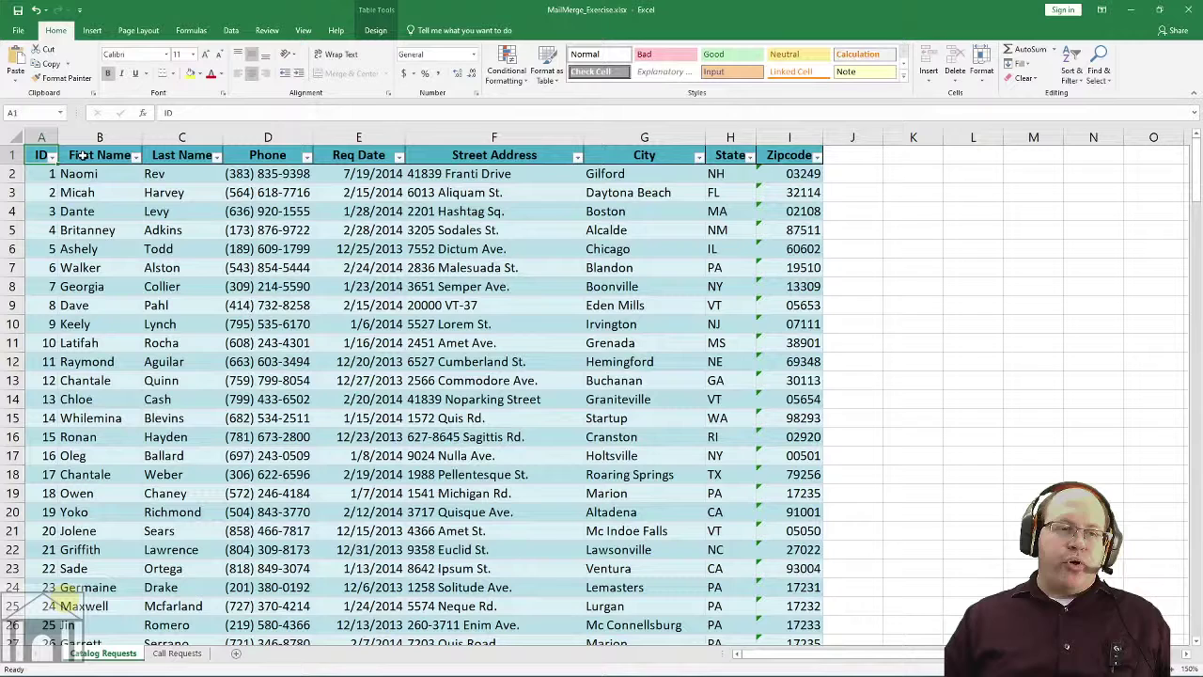
click(179, 155)
click(282, 155)
click(390, 156)
click(521, 156)
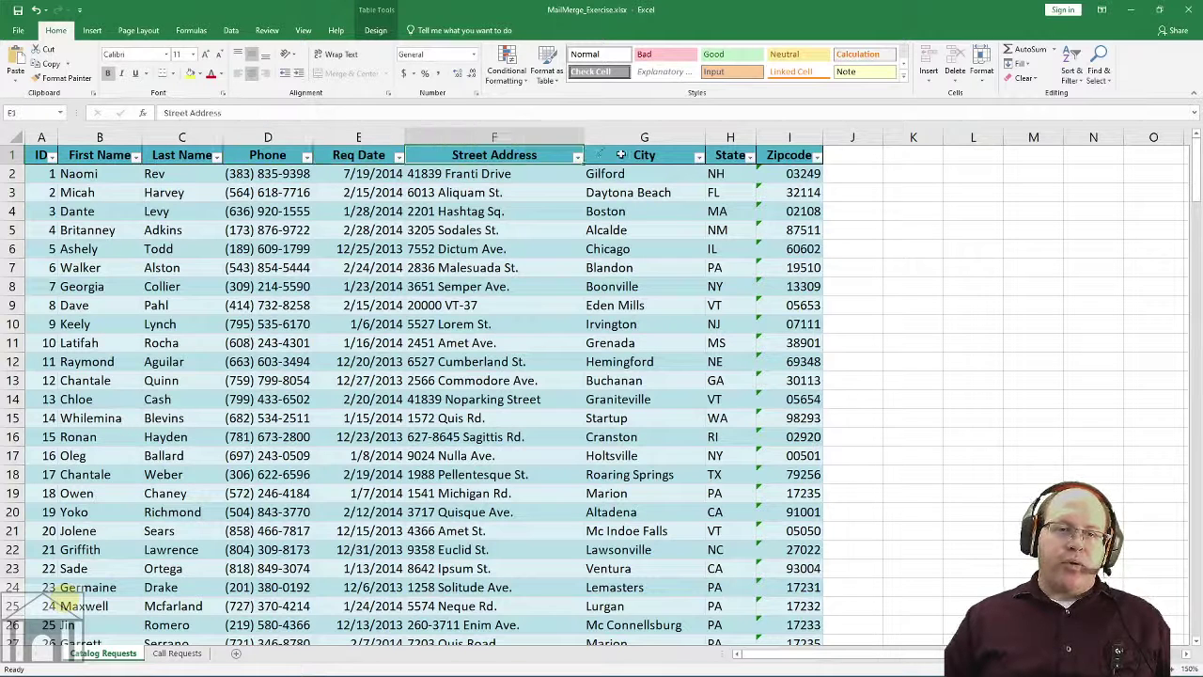
click(624, 155)
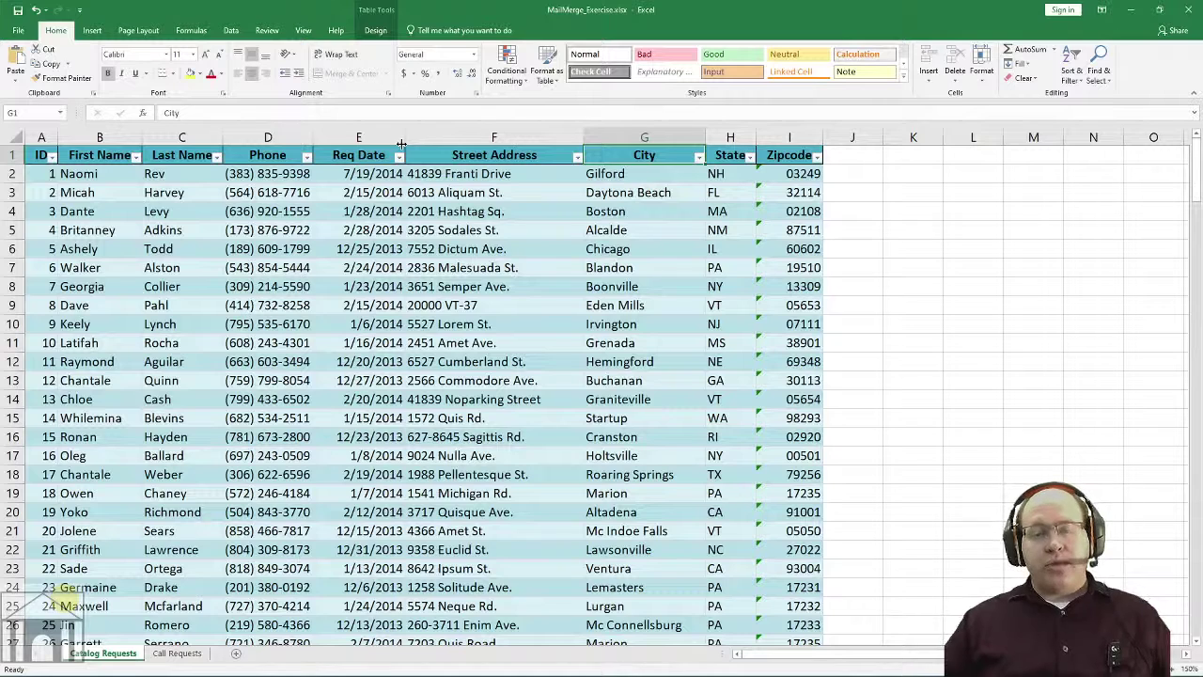
click(84, 162)
click(197, 160)
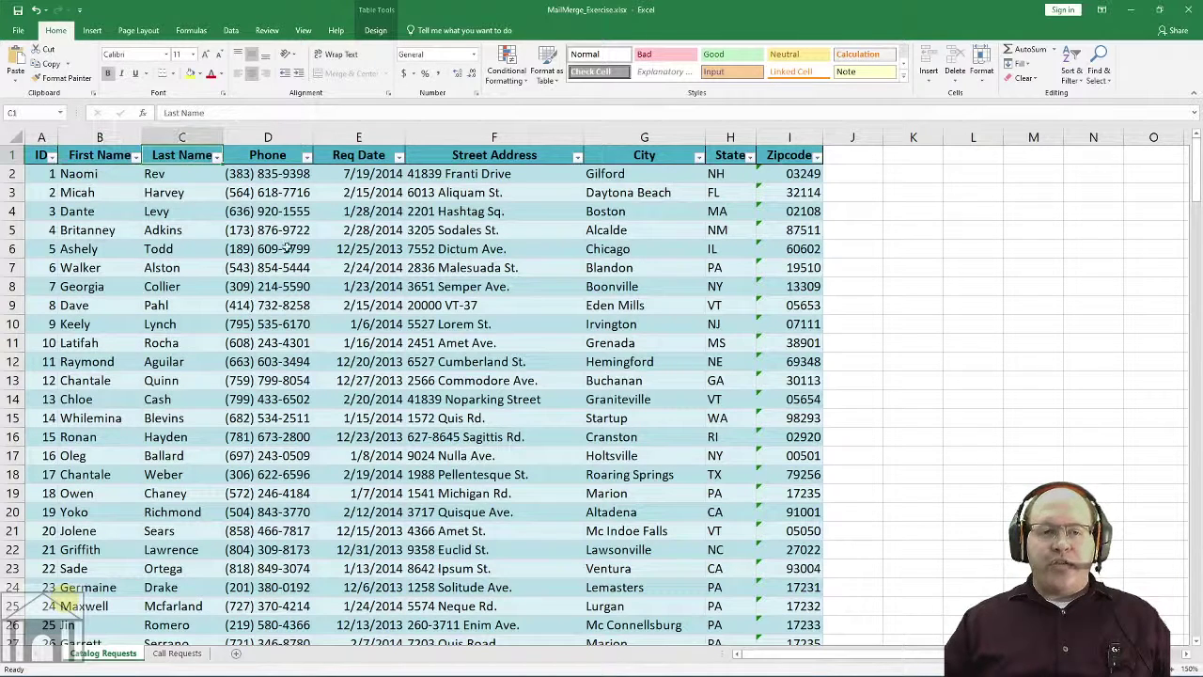
click(294, 163)
click(355, 160)
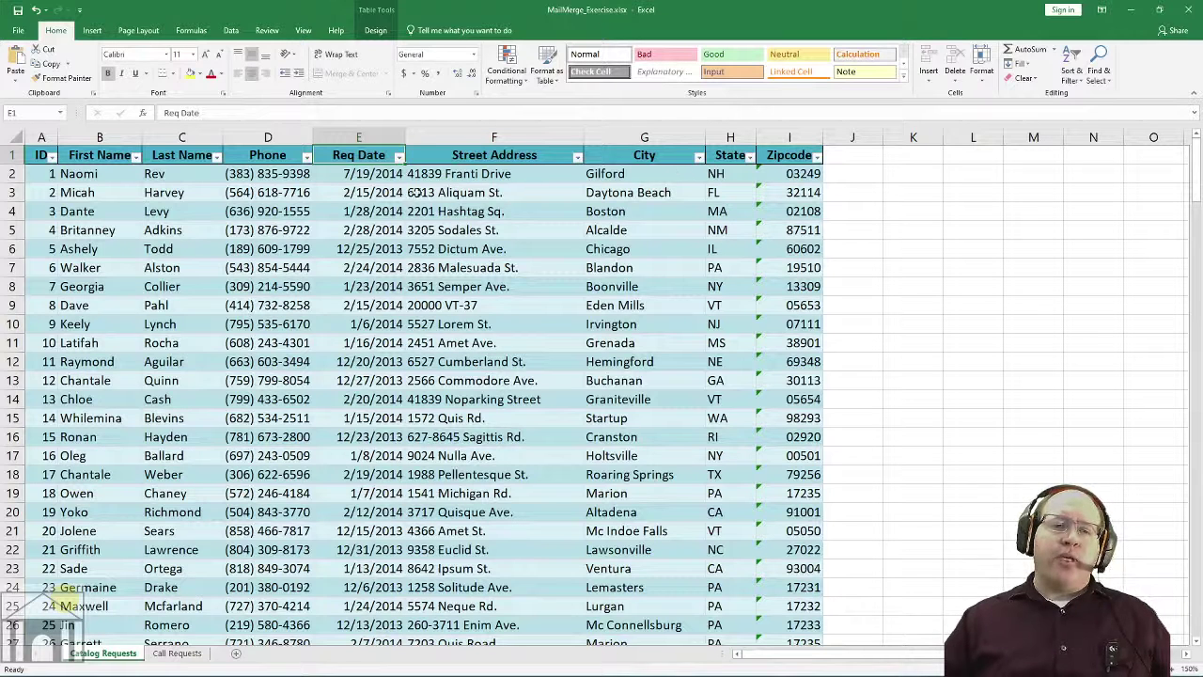
- Compare the Req Date heading with the request dates of the first two records
click(371, 191)
click(367, 174)
mouse_move(366, 174)
mouse_down()
mouse_move(362, 312)
mouse_move(338, 402)
mouse_move(319, 390)
mouse_move(362, 176)
mouse_up()
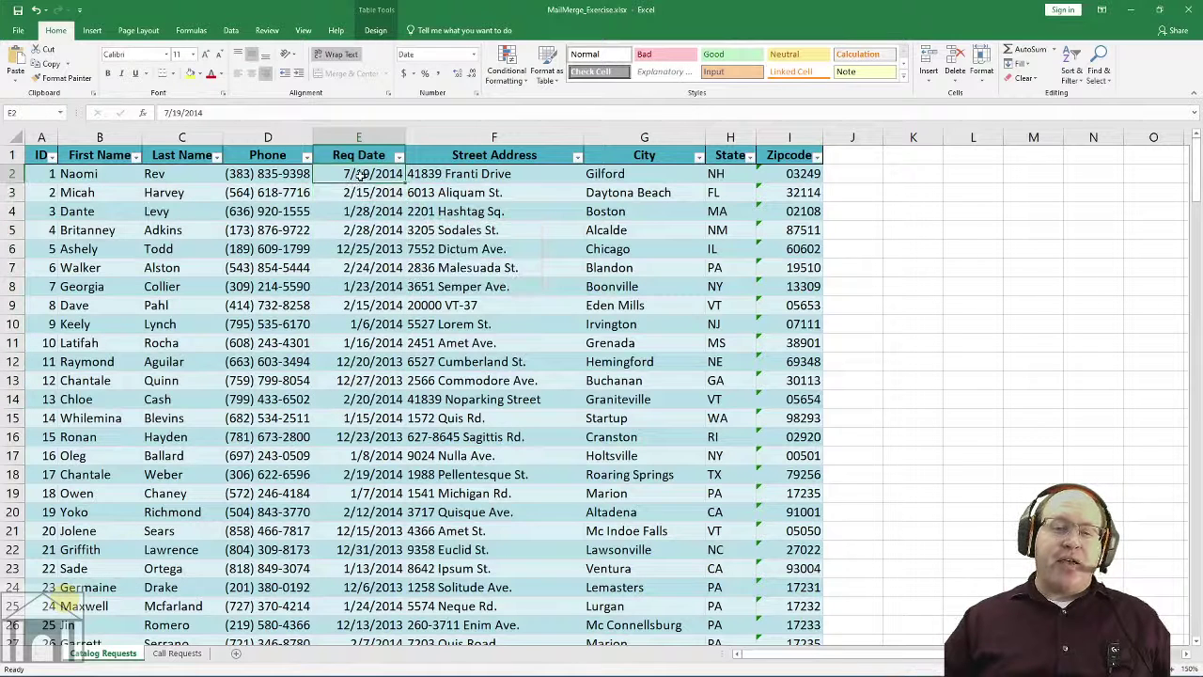
click(358, 155)
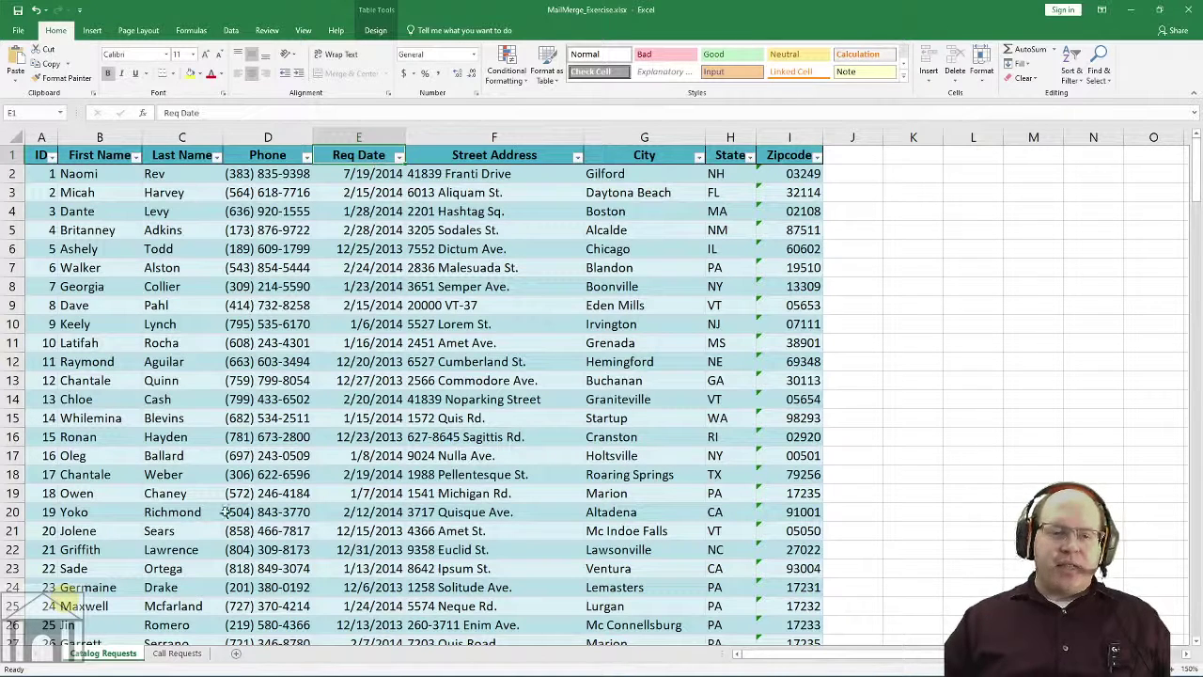
click(361, 176)
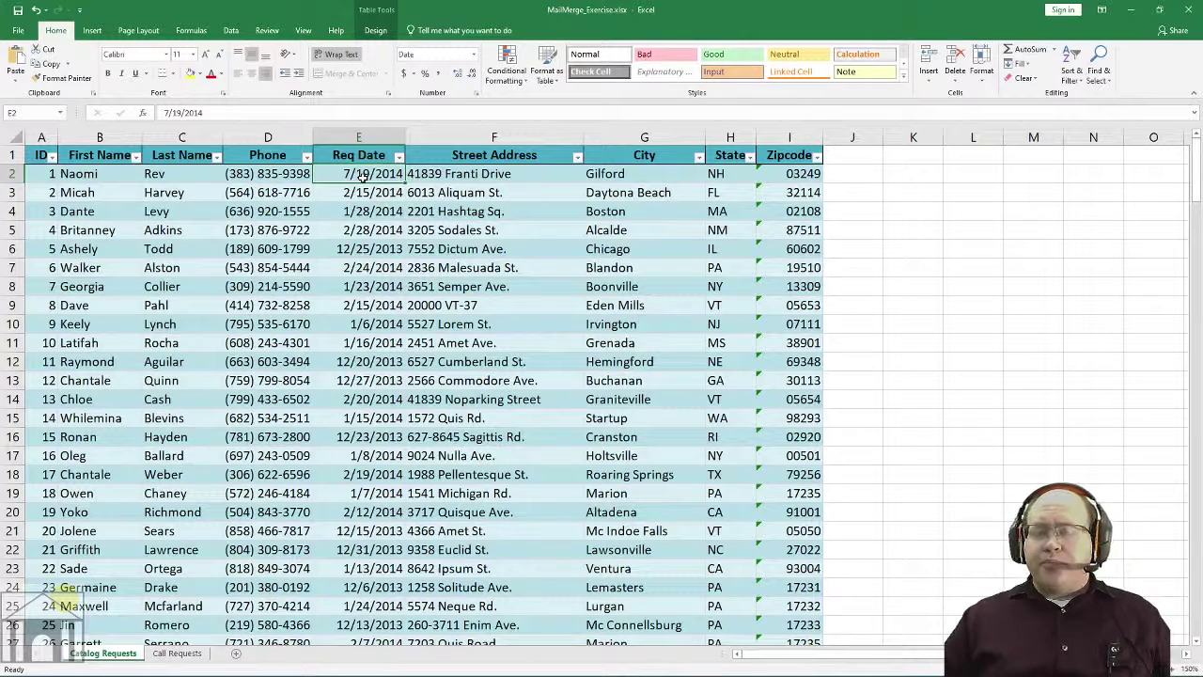
click(358, 156)
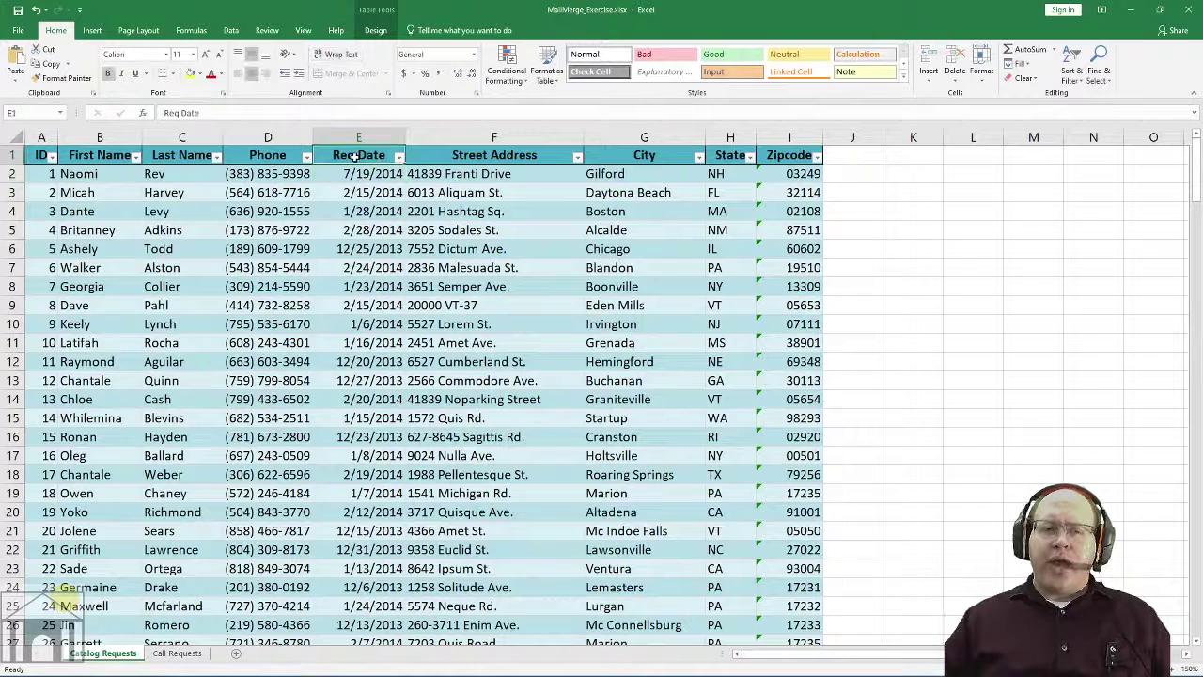
click(381, 172)
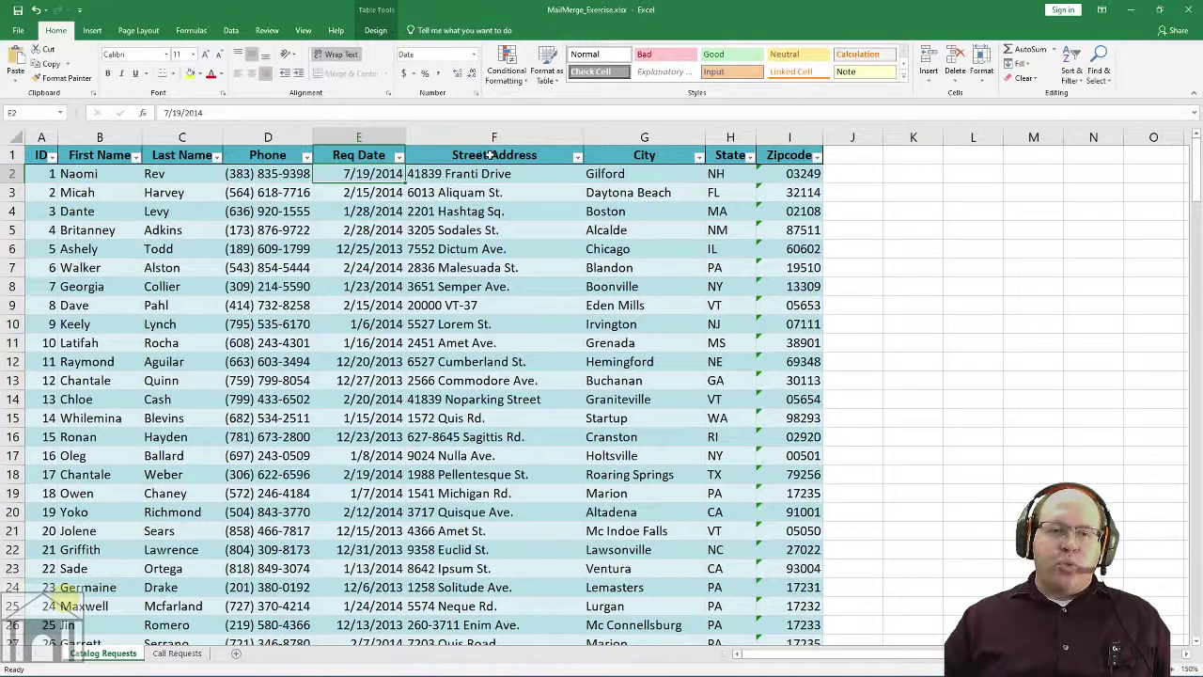
- Review the headings from Street Address back to ID, and select the whole heading row
click(442, 155)
click(379, 153)
click(289, 156)
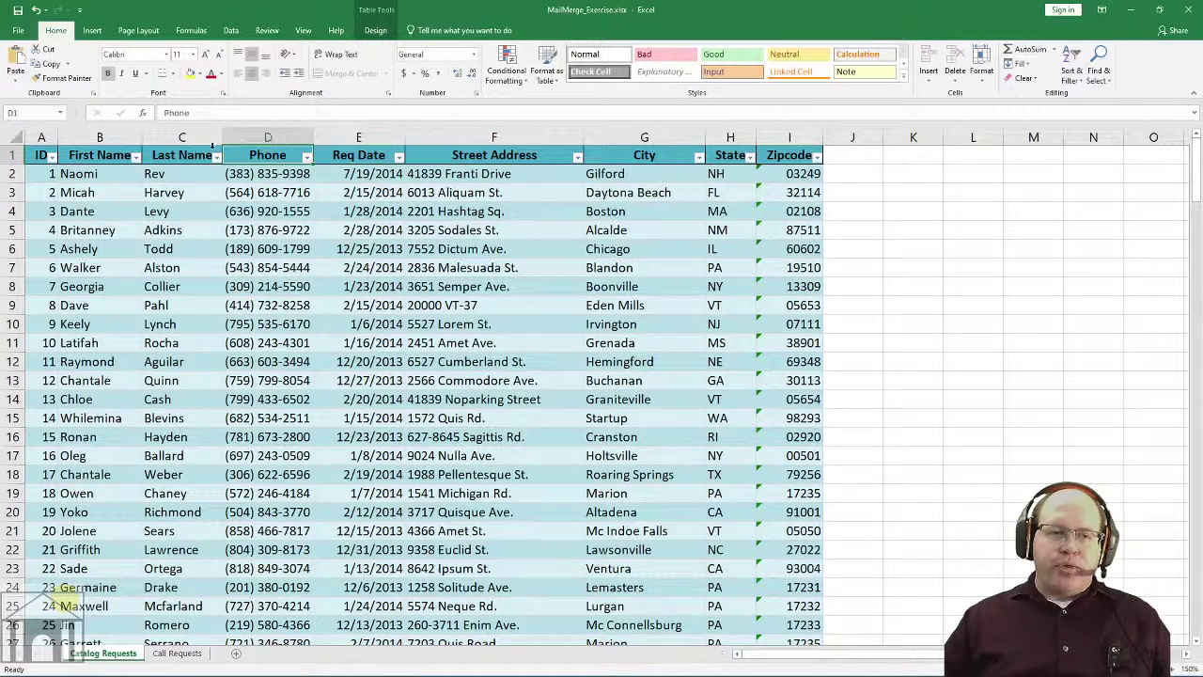
click(196, 153)
click(120, 153)
click(29, 154)
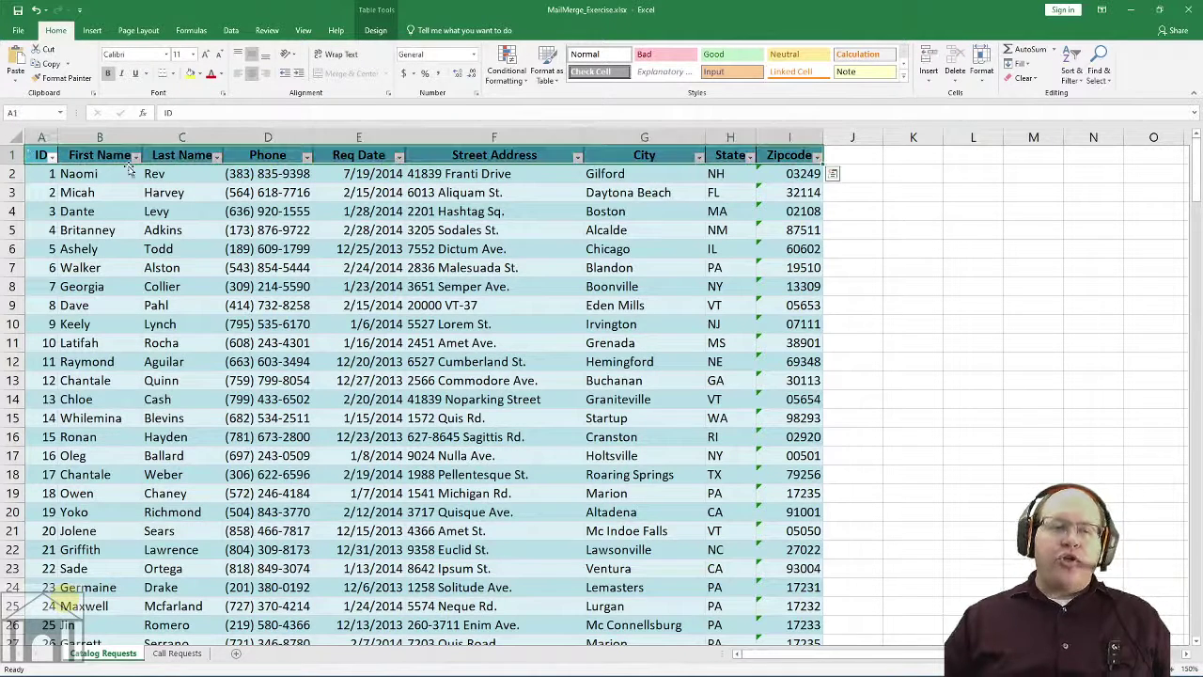
- Examine the separate First Name and Last Name columns and their headings, and select the Street Address heading
click(52, 138)
click(99, 141)
click(184, 139)
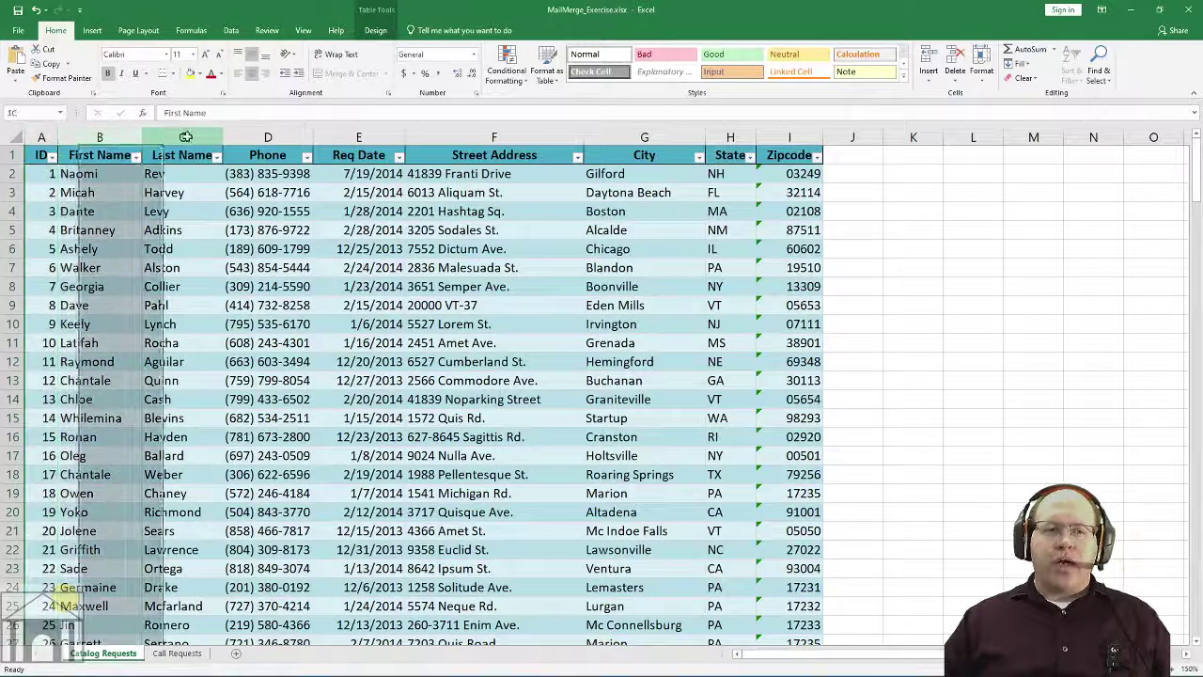
click(117, 134)
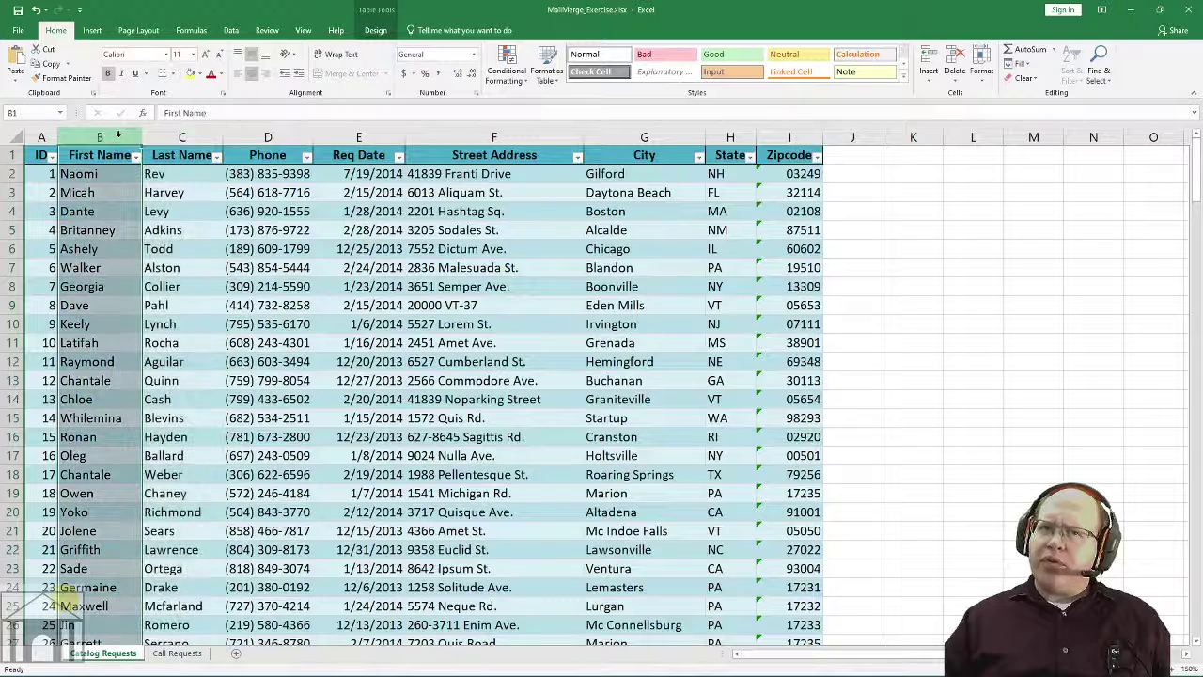
click(188, 137)
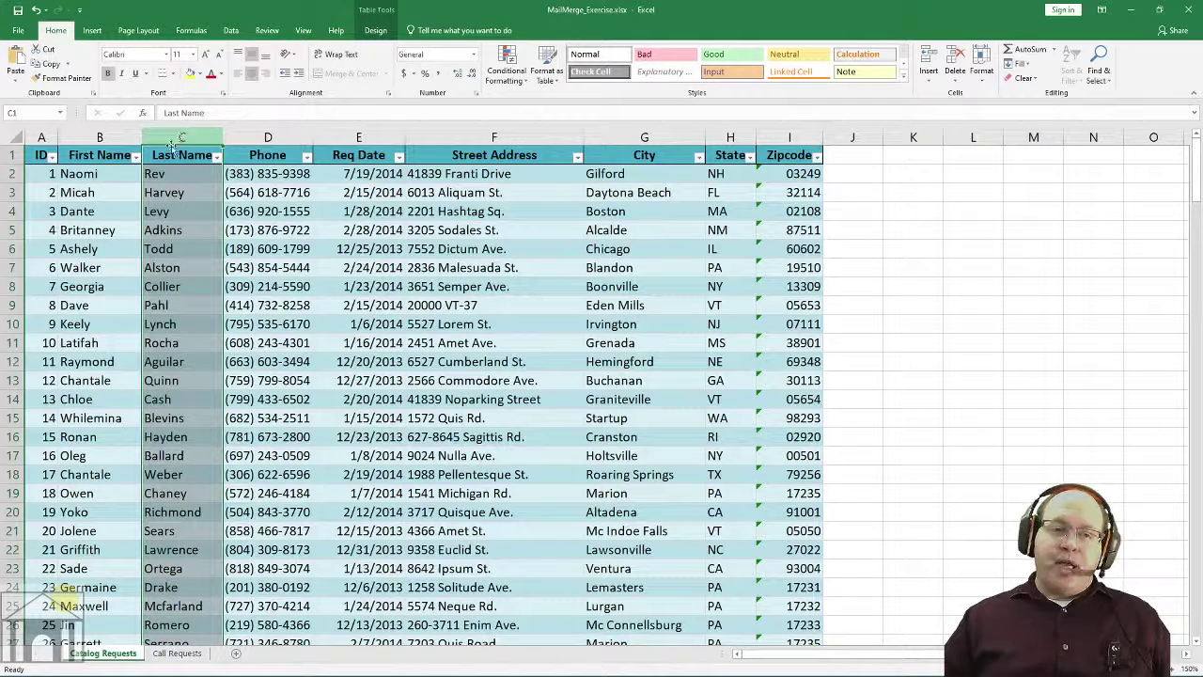
click(129, 138)
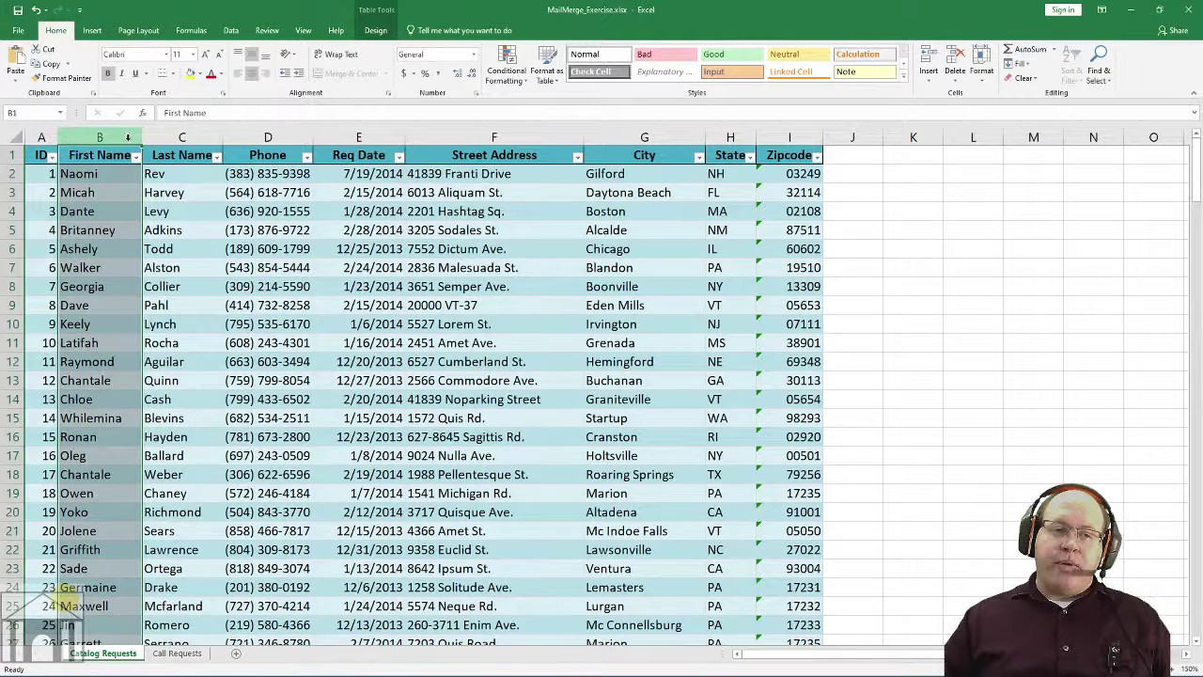
click(199, 140)
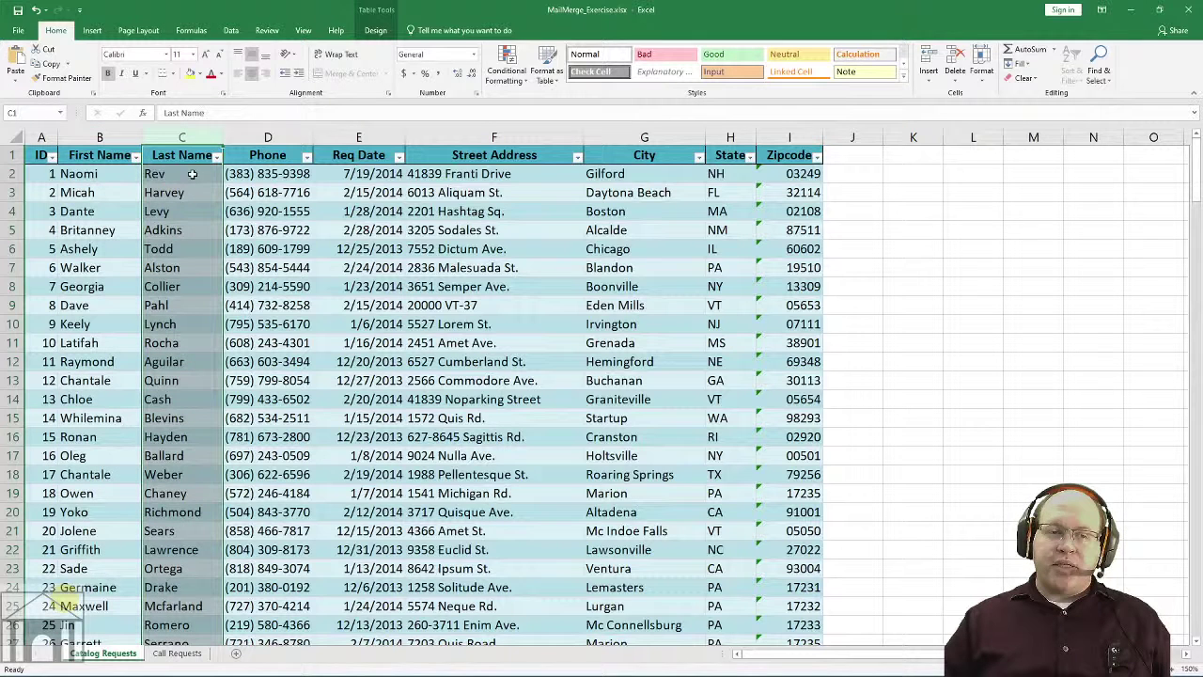
click(111, 155)
click(178, 158)
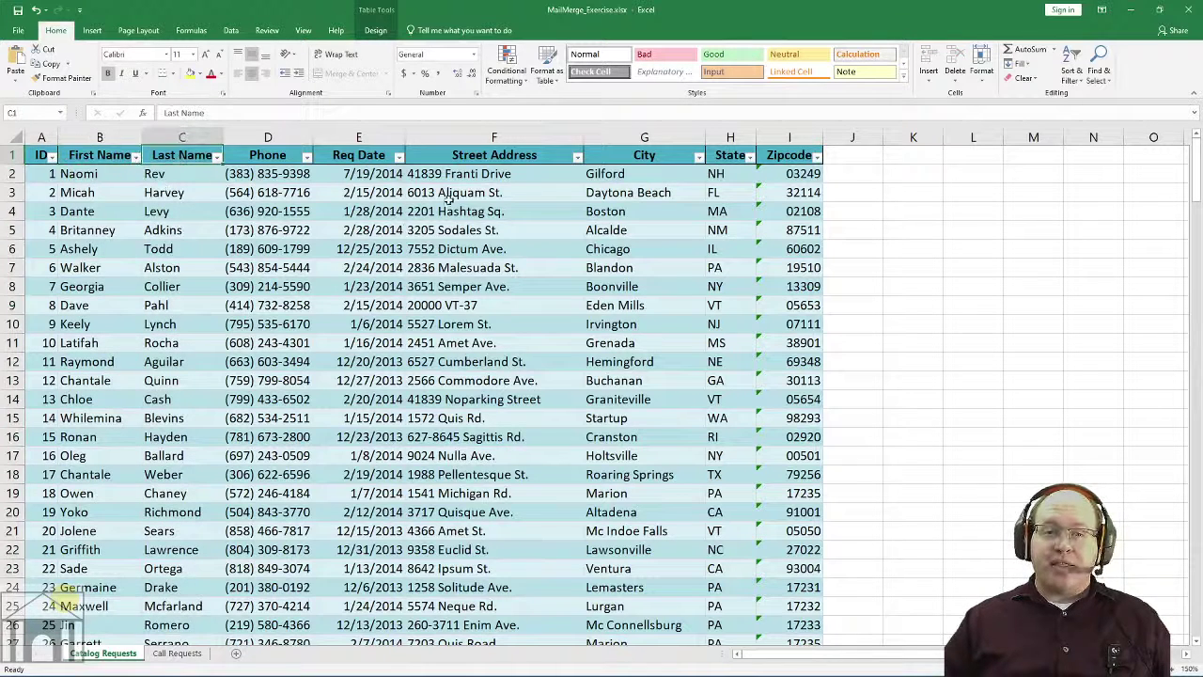
click(460, 156)
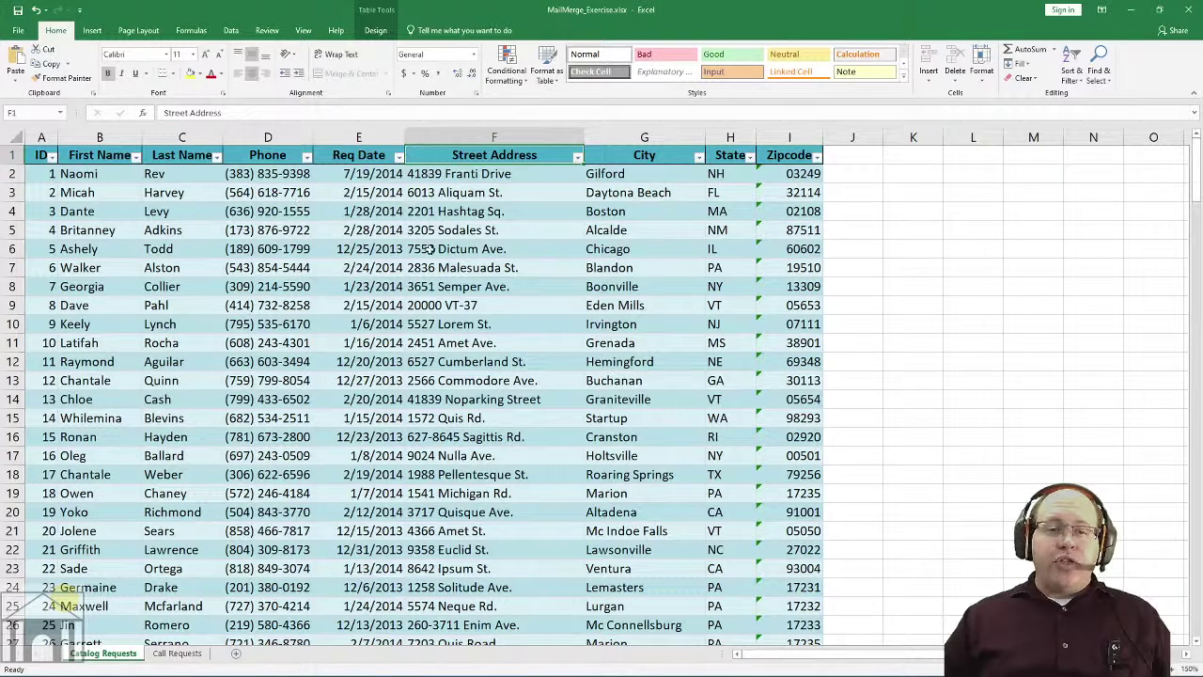
- Close MailMerge_Exercise.xlsx and create a blank document in Word
click(1186, 10)
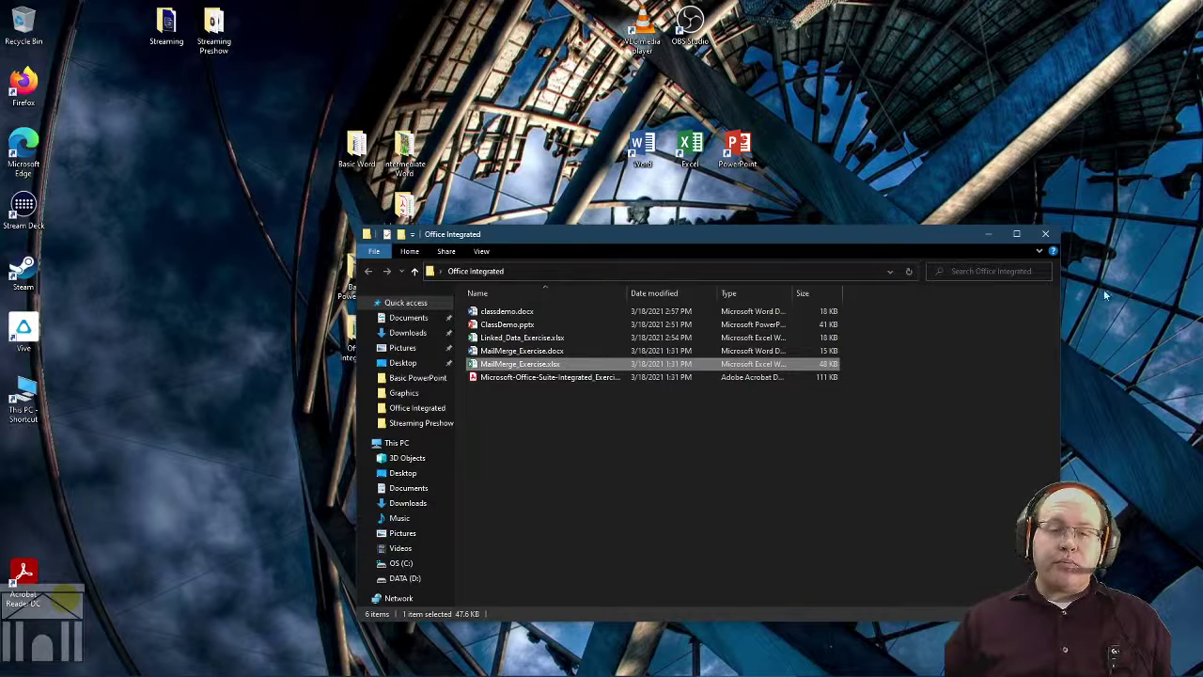
double_click(645, 147)
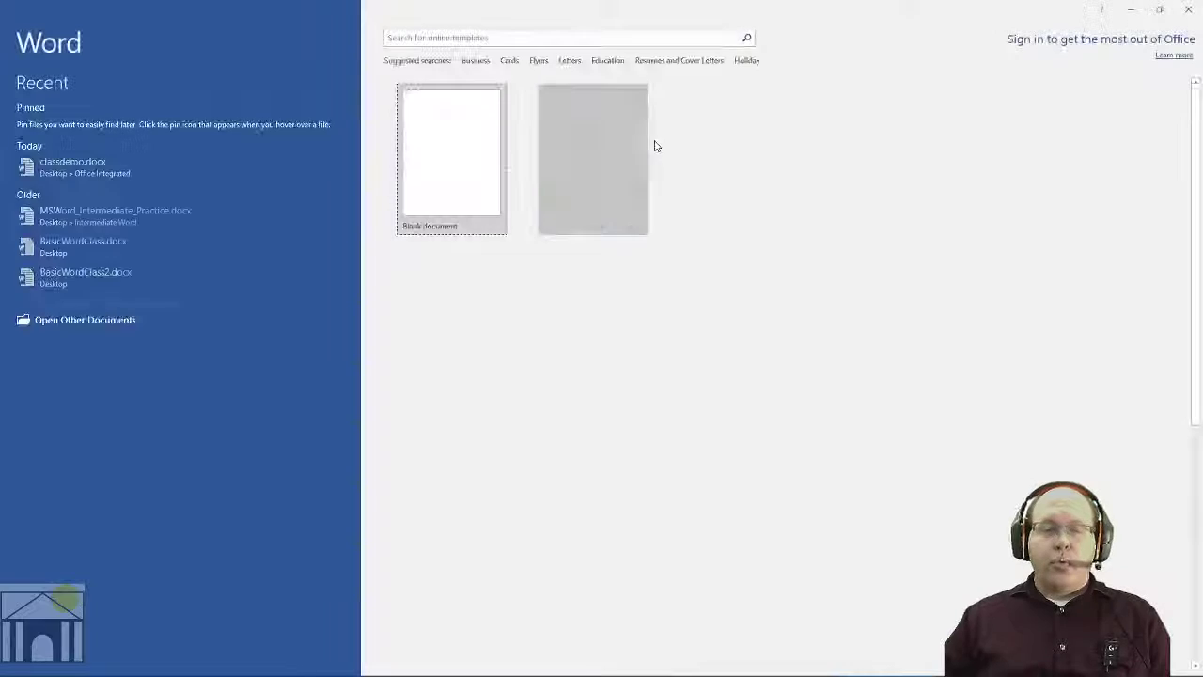
click(452, 160)
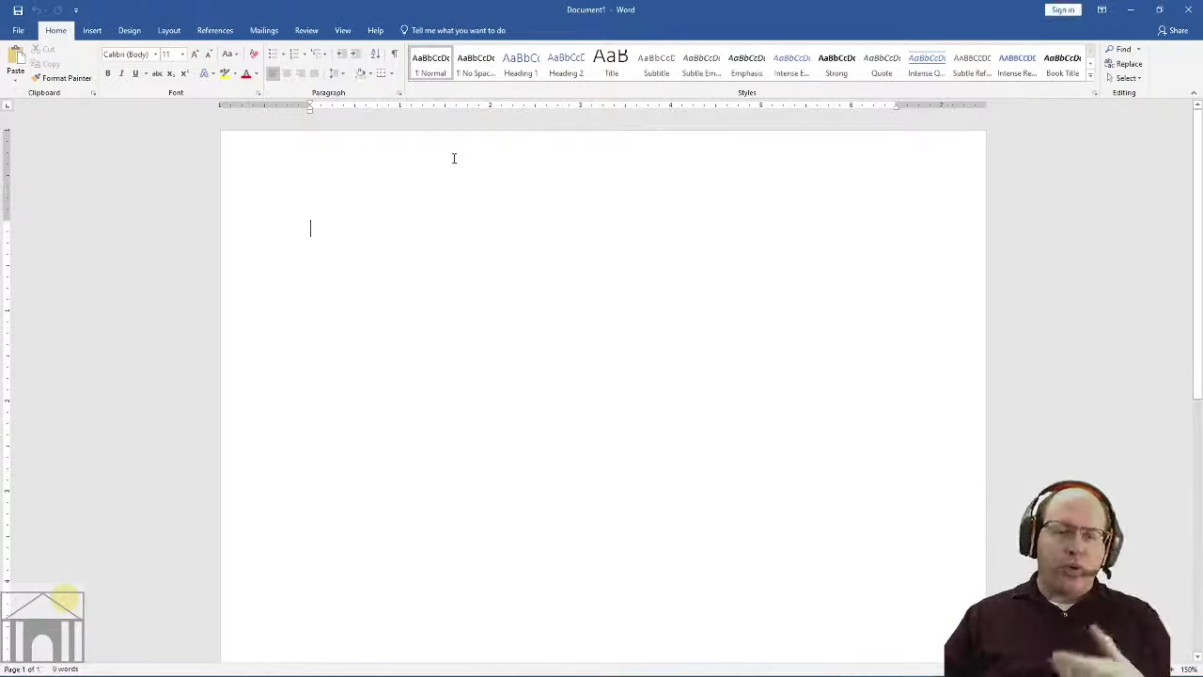
- Examine the envelope and label settings, including the single label option with its row and column, and cancel without creating anything
click(264, 31)
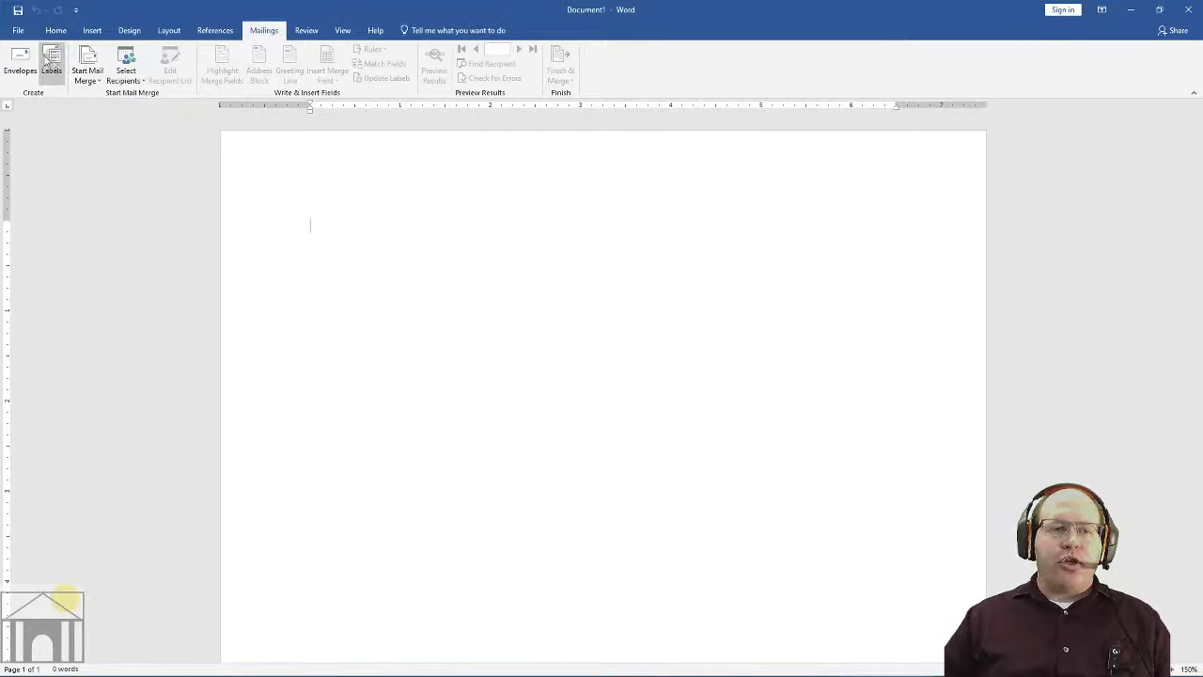
click(13, 62)
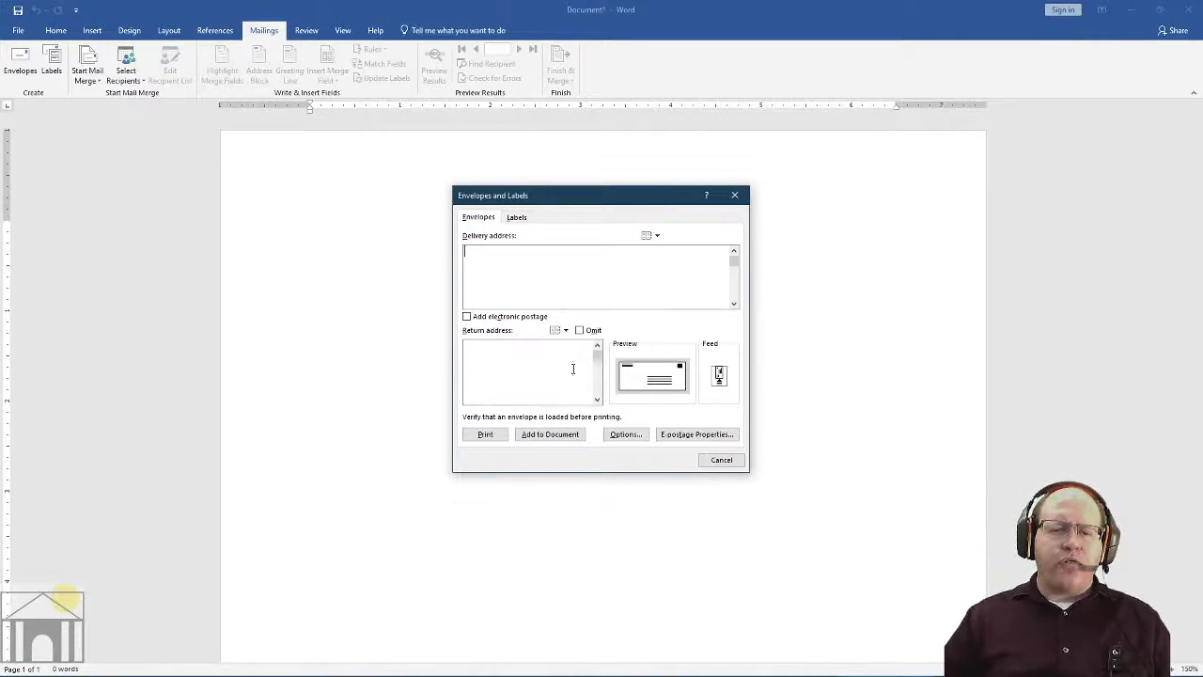
click(519, 218)
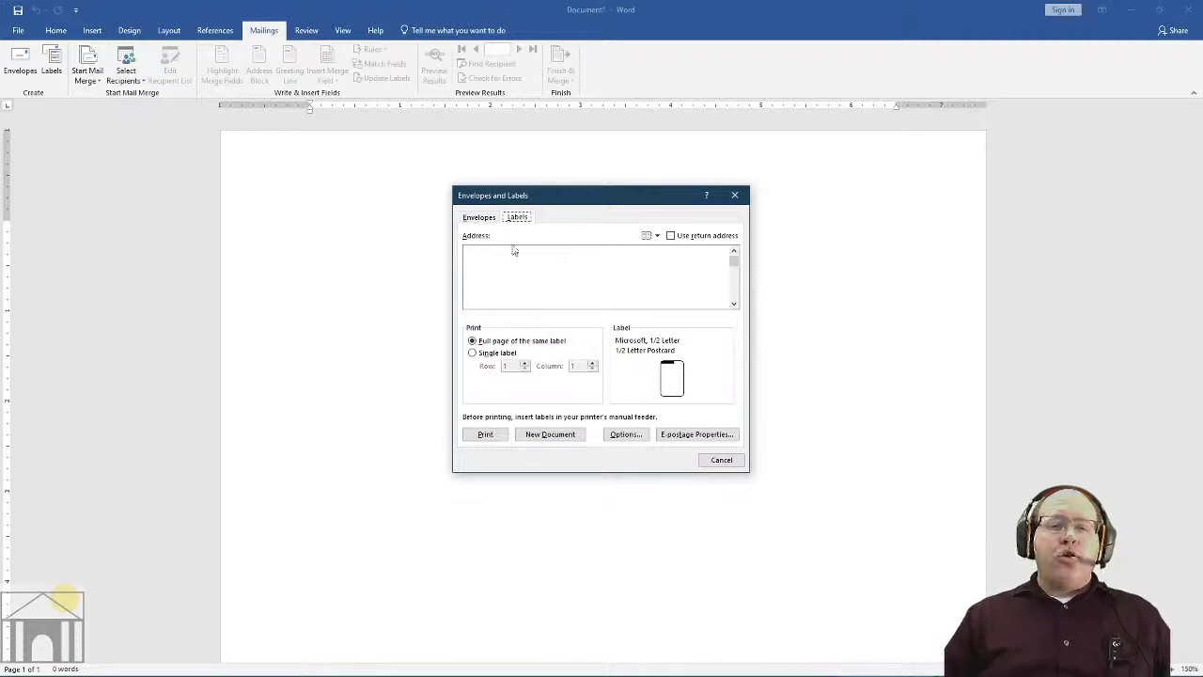
click(480, 254)
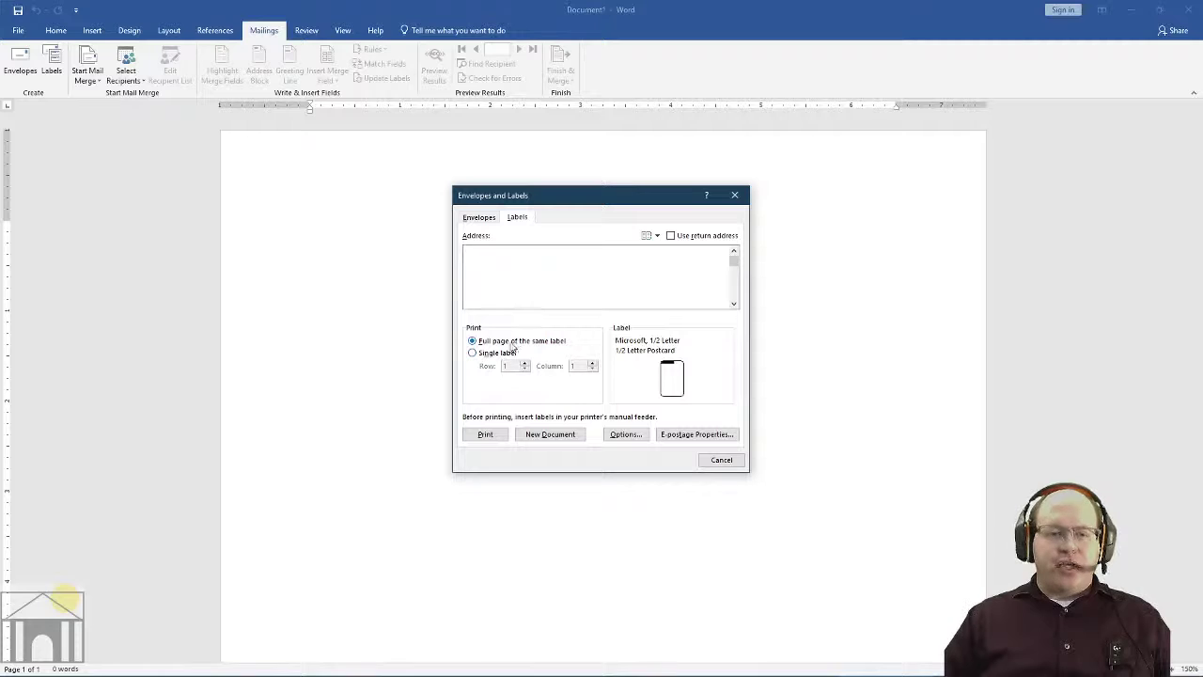
click(475, 353)
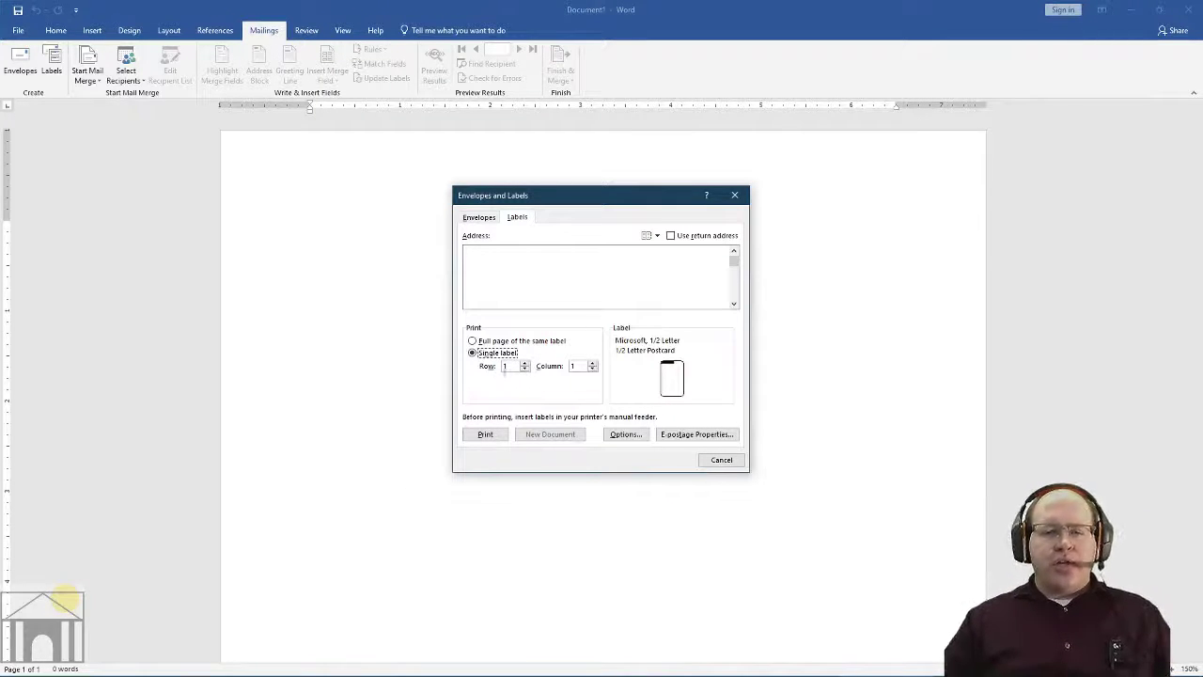
click(512, 366)
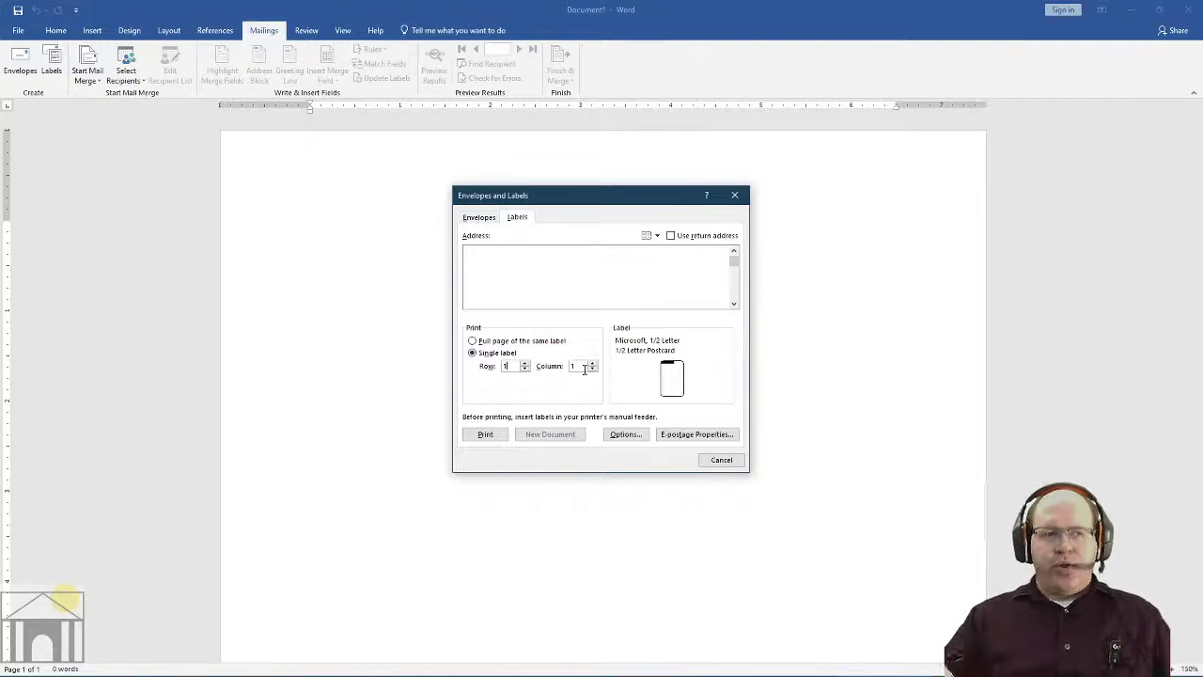
click(720, 460)
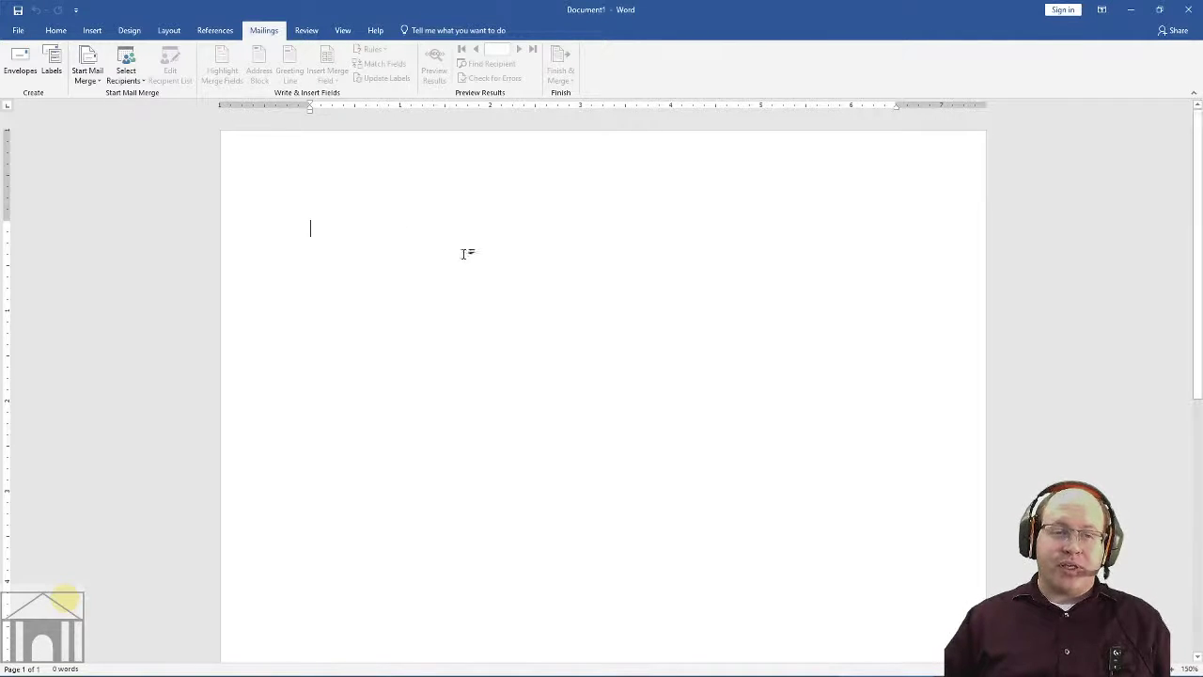
- Start the Step-by-Step Mail Merge Wizard, choose Labels as the document type, and open the label options for the starting document
click(94, 74)
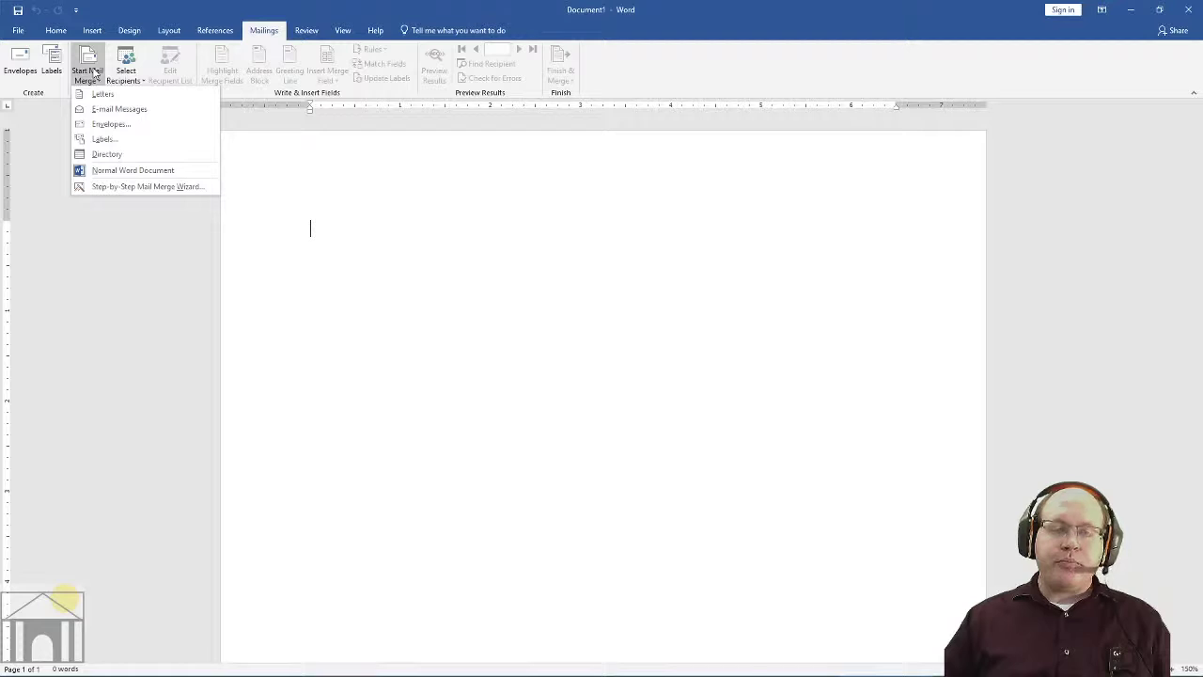
click(121, 187)
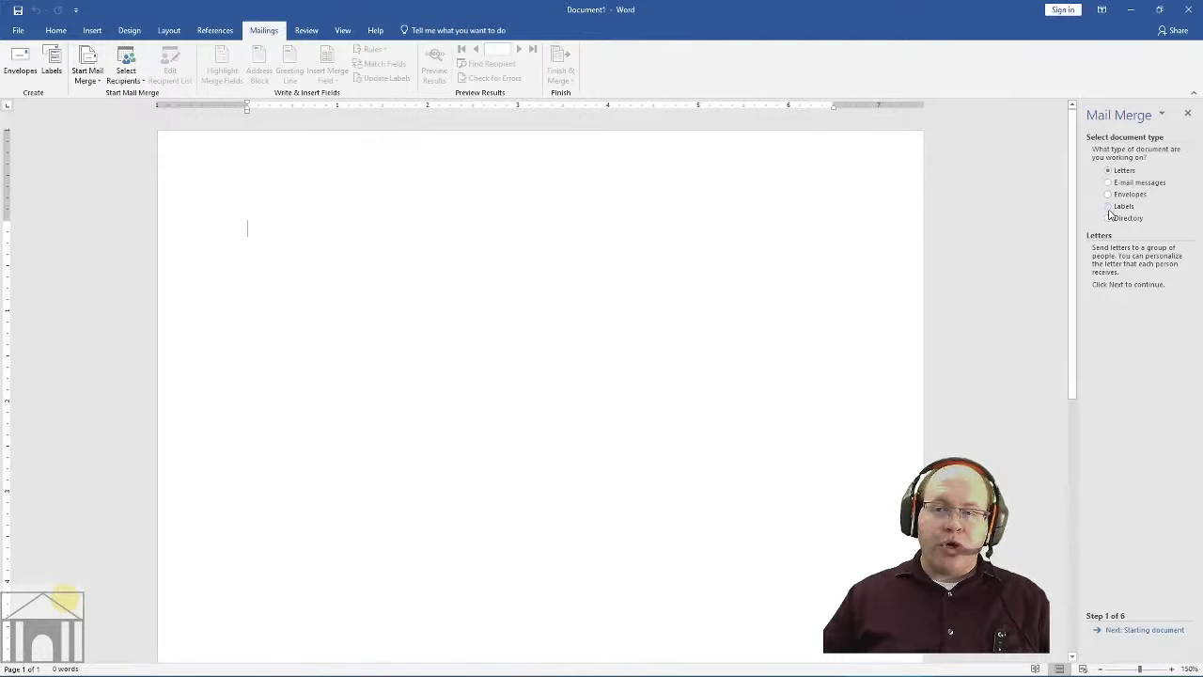
click(1109, 211)
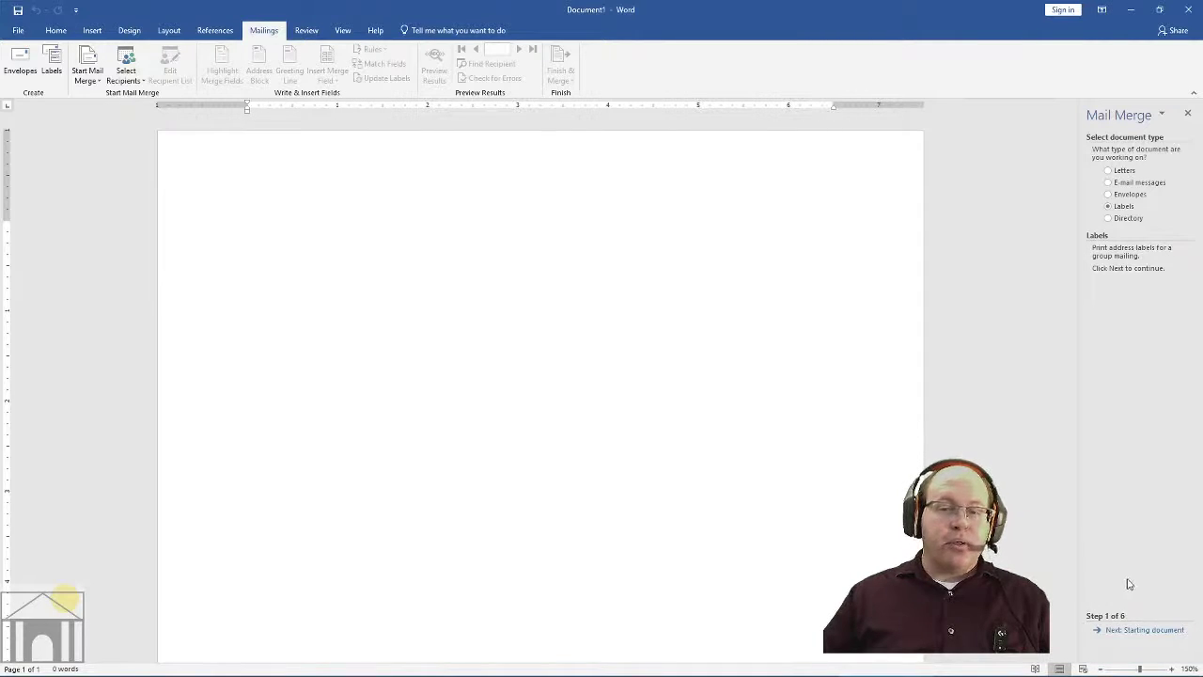
click(1133, 638)
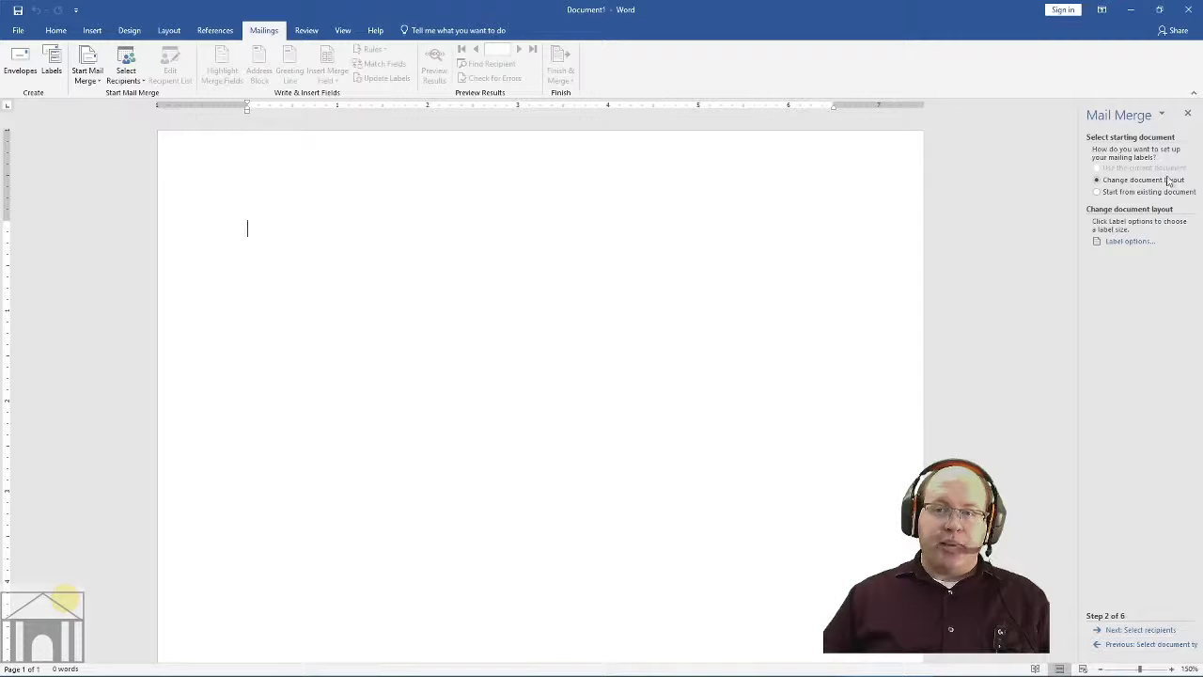
click(1133, 243)
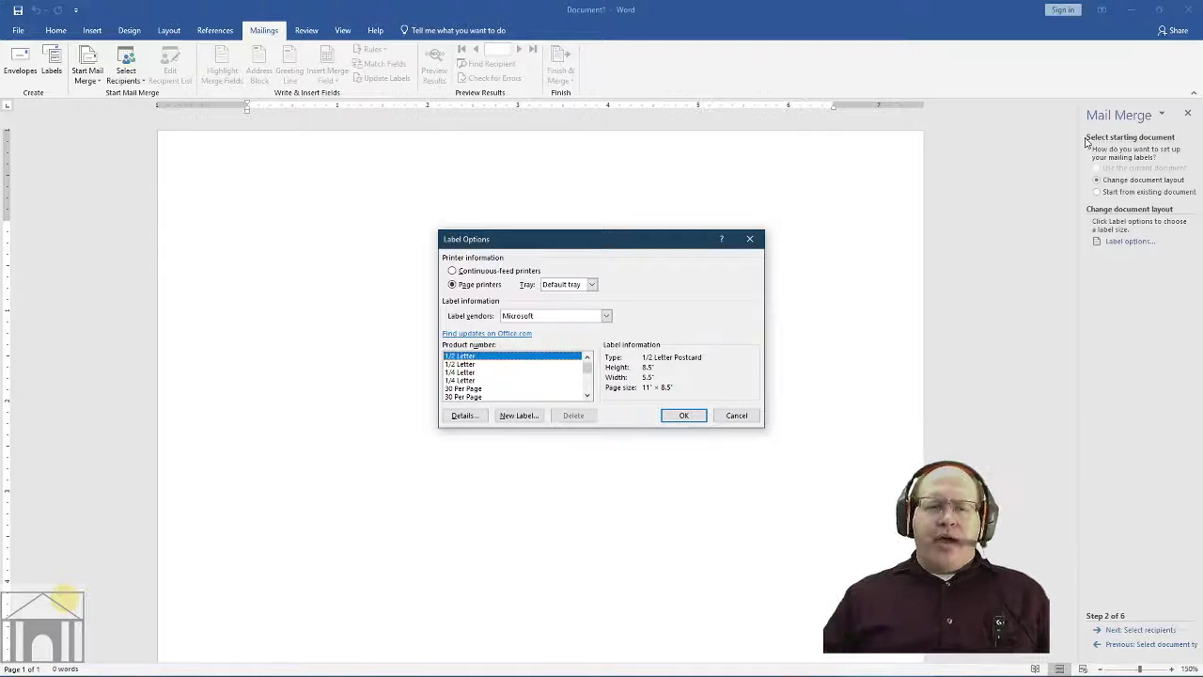
- Browse the Avery US Letter label products, and set the label vendor back to Microsoft
click(585, 321)
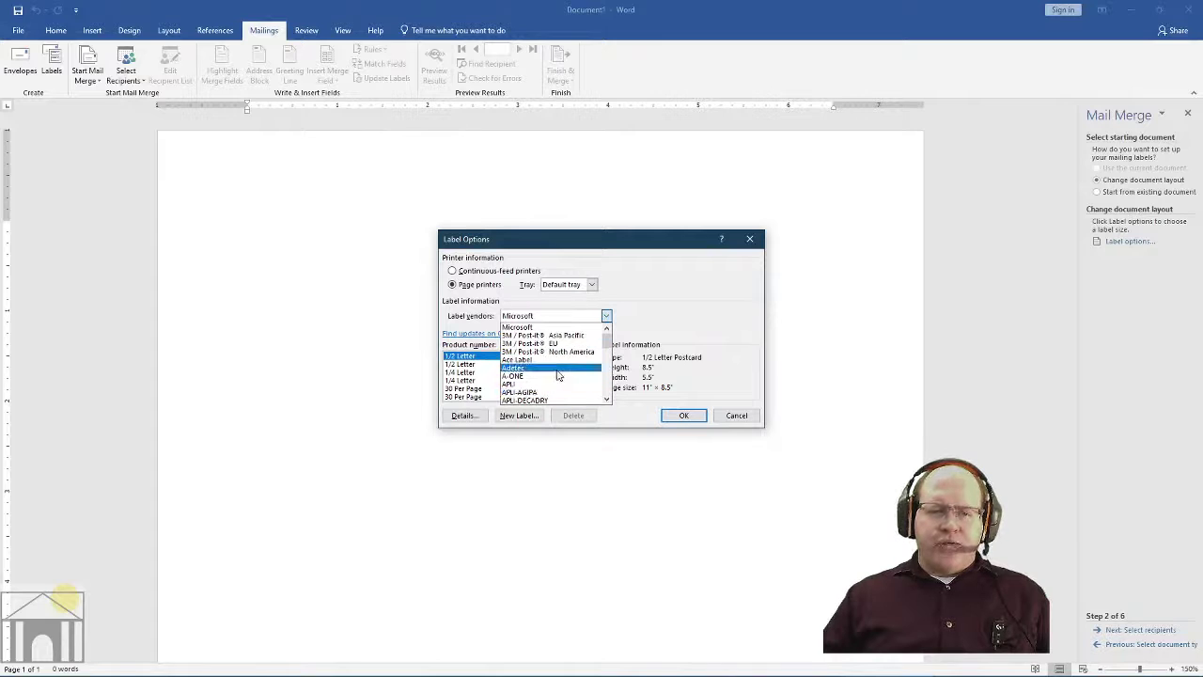
scroll(555, 376, down, 1)
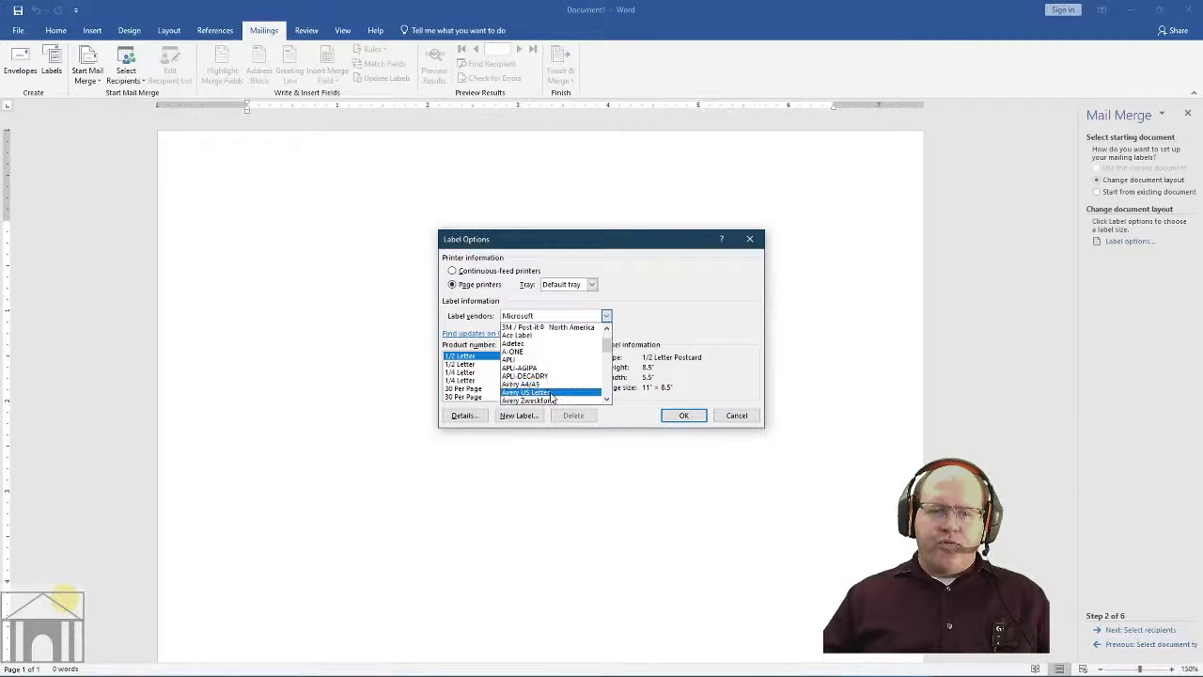
click(554, 392)
mouse_move(591, 372)
mouse_down()
mouse_move(586, 387)
mouse_move(588, 359)
mouse_up()
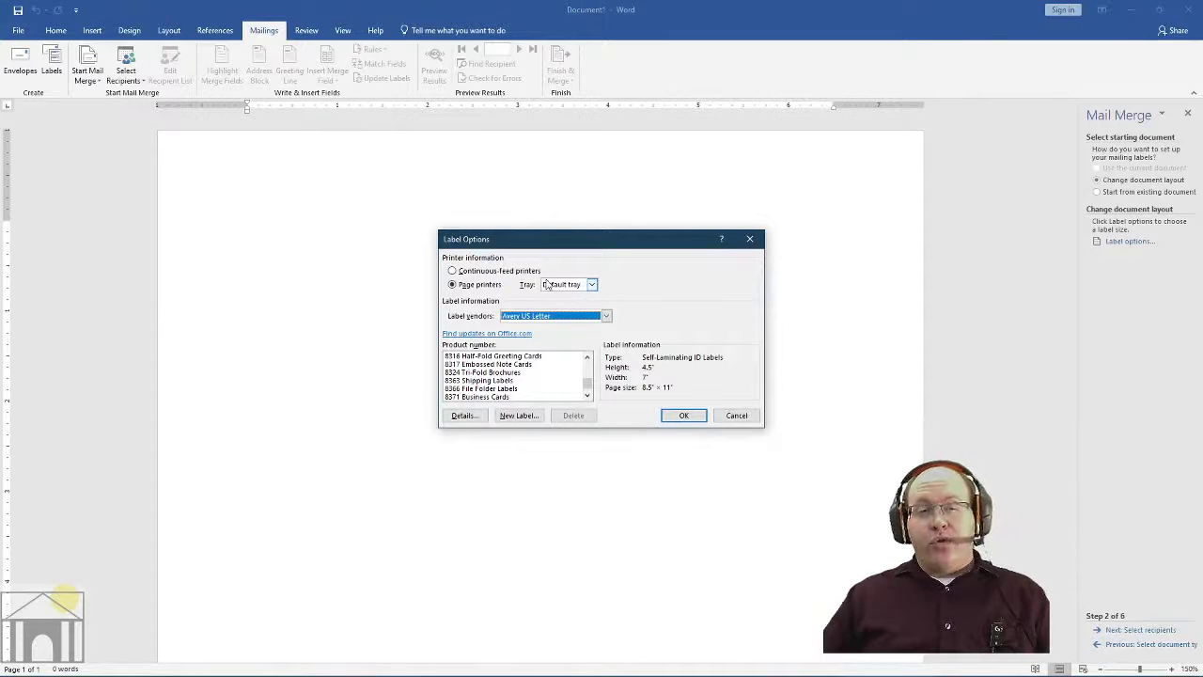
click(606, 316)
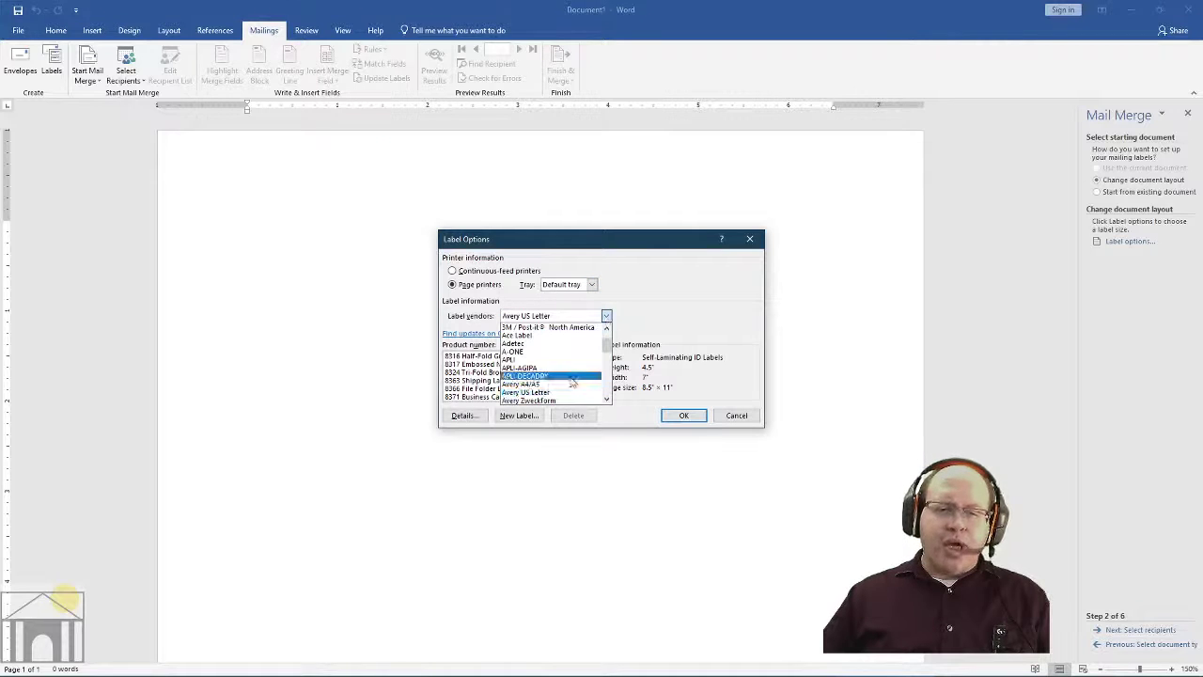
scroll(561, 325, up, 1)
click(561, 325)
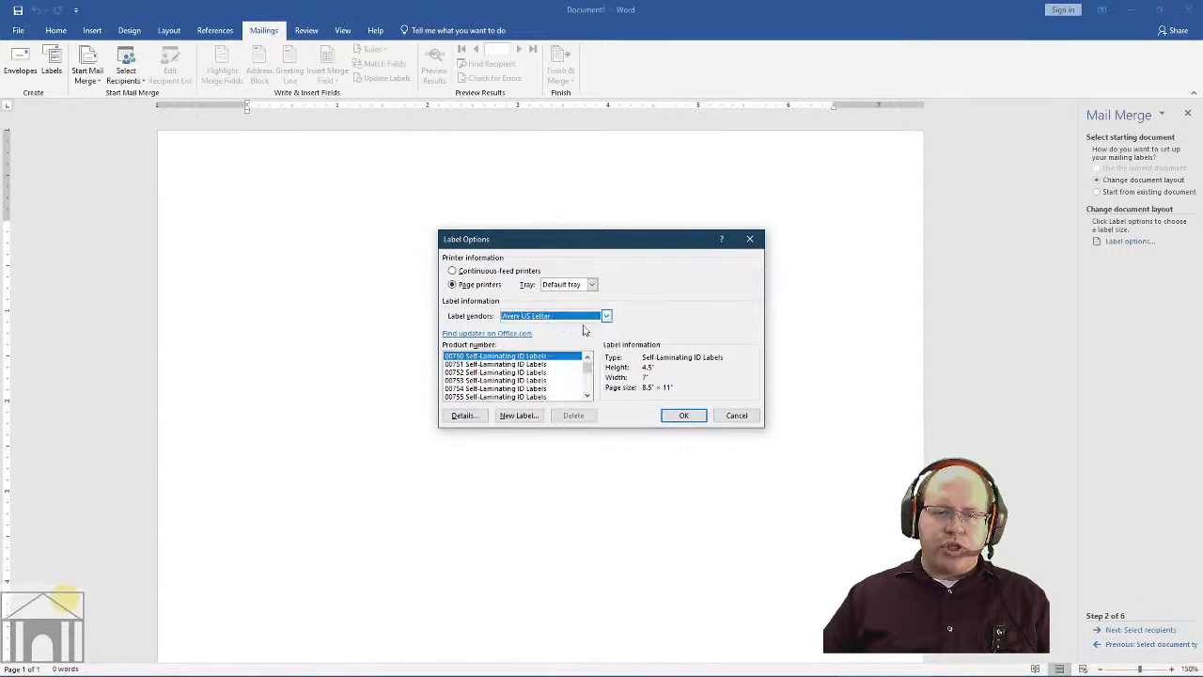
click(578, 319)
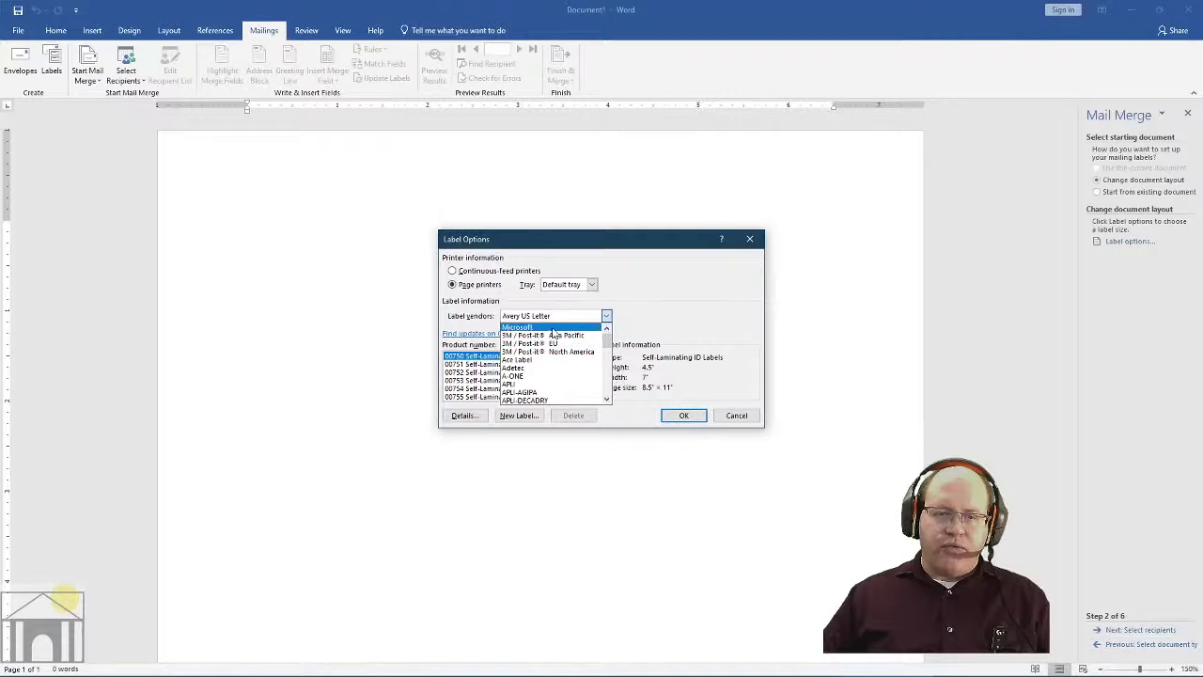
click(513, 326)
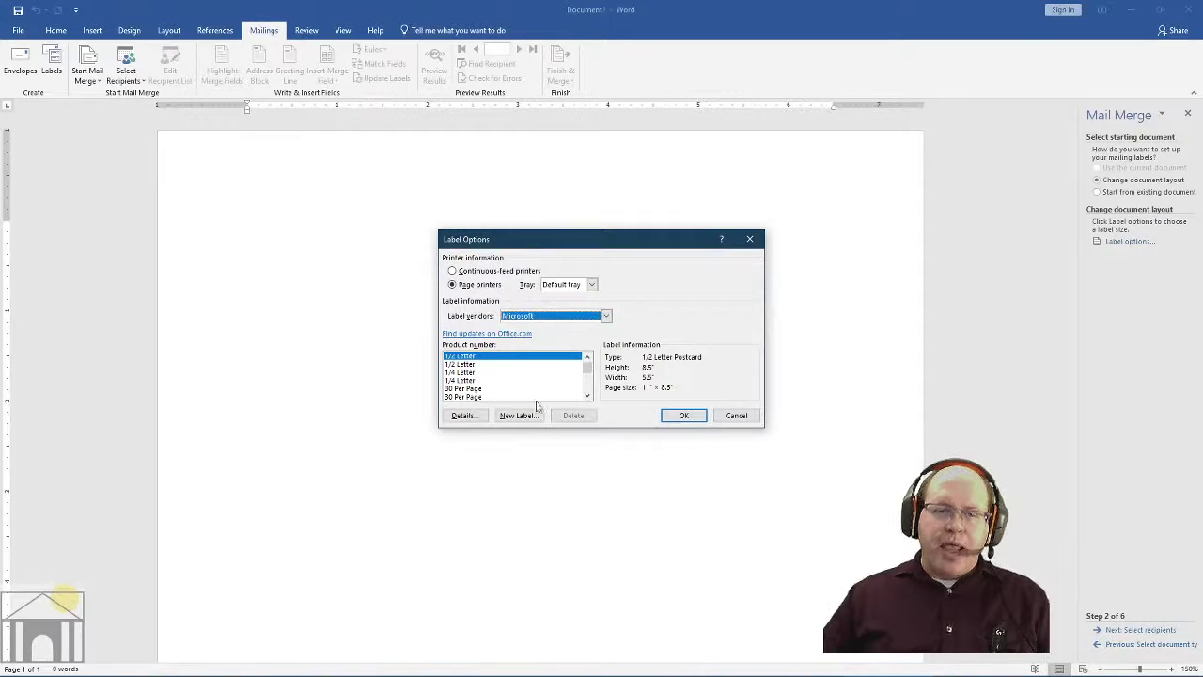
- Compare the two 30 Per Page labels and select the one 1" high and 2.63" wide on an 8.5" × 11" page
click(467, 389)
click(469, 398)
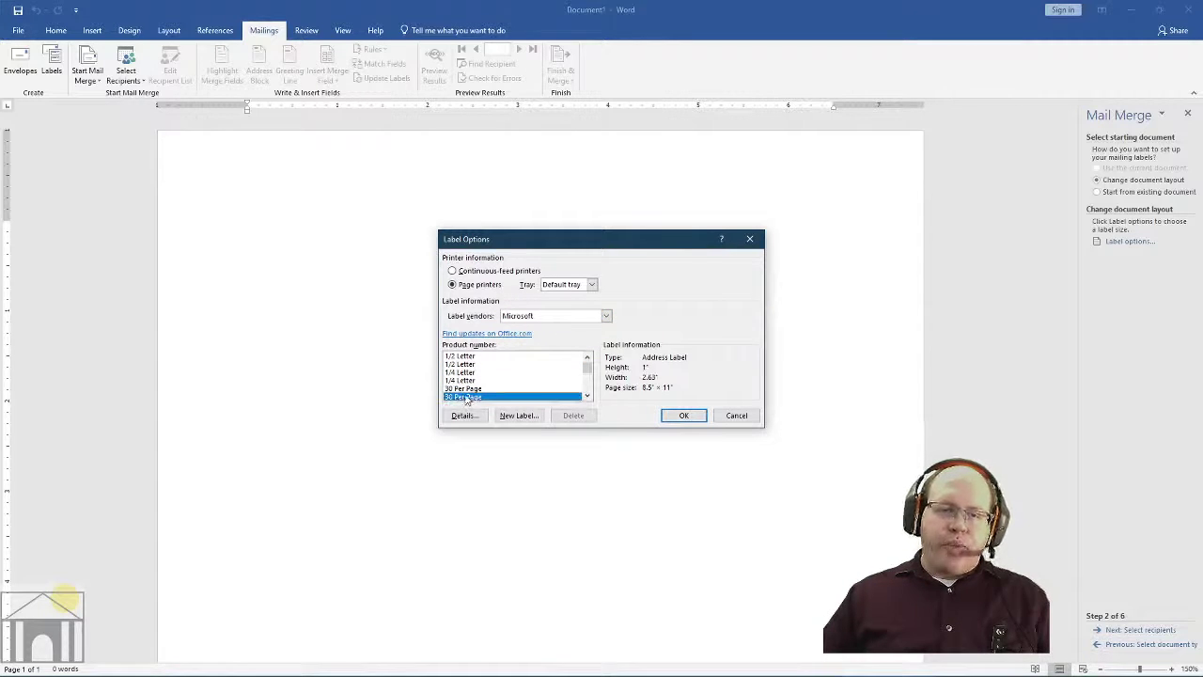
click(470, 389)
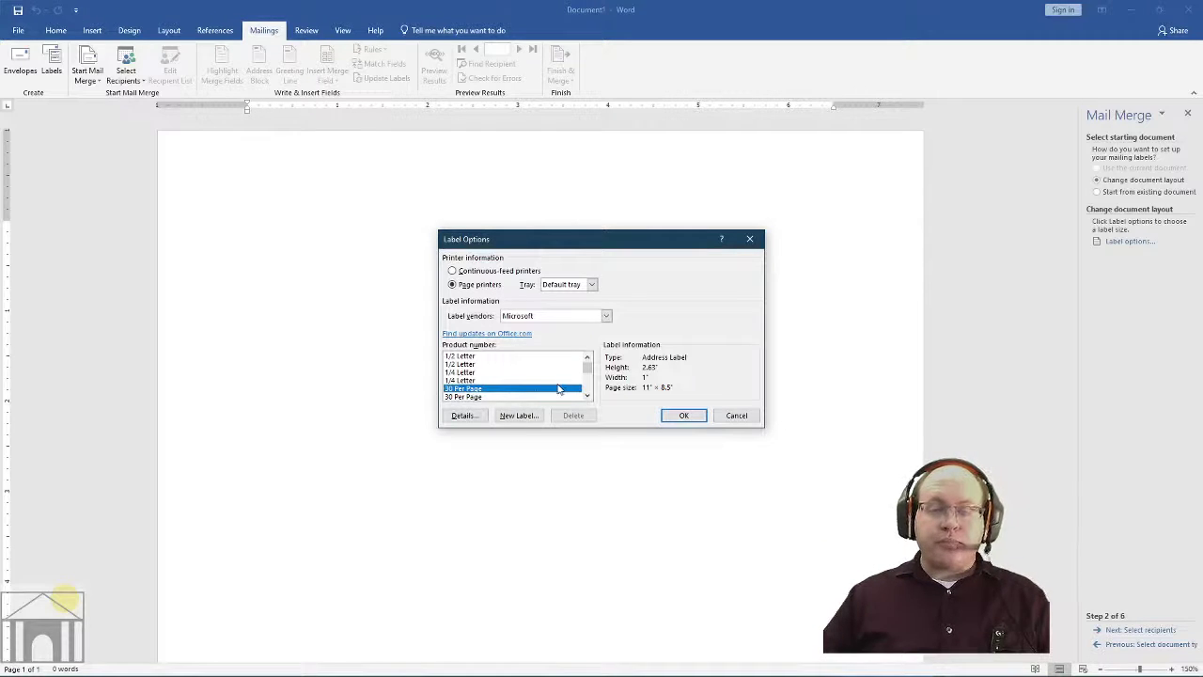
click(485, 398)
click(484, 389)
click(483, 397)
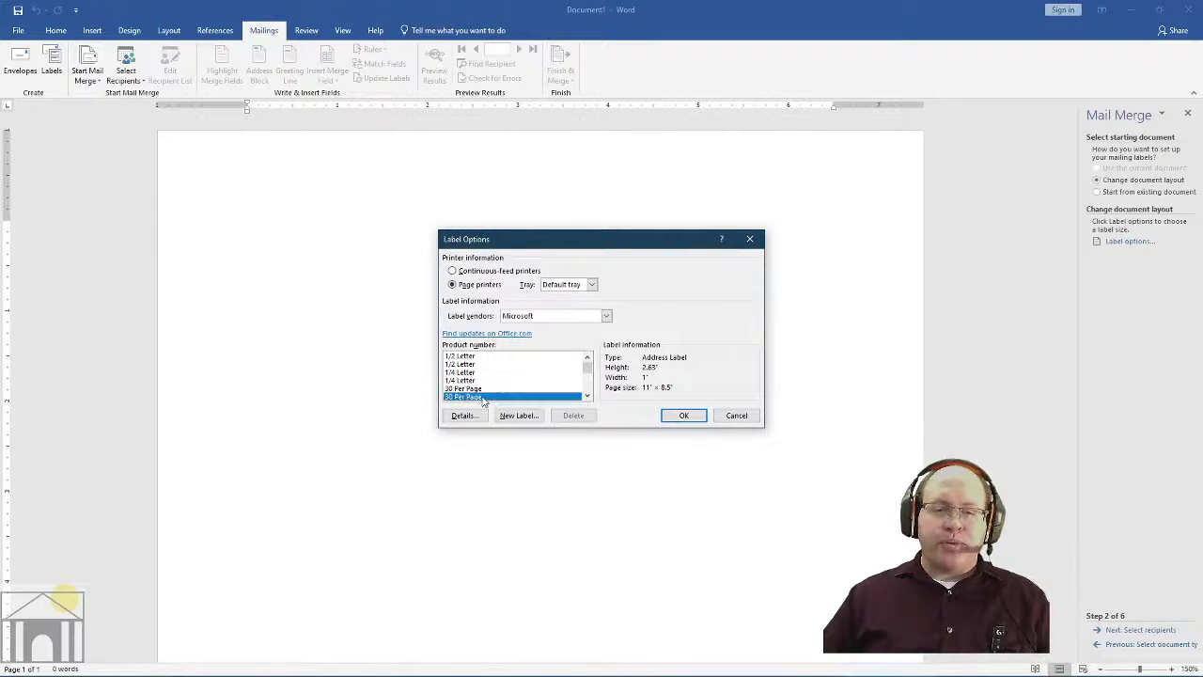
click(482, 389)
click(483, 397)
click(484, 389)
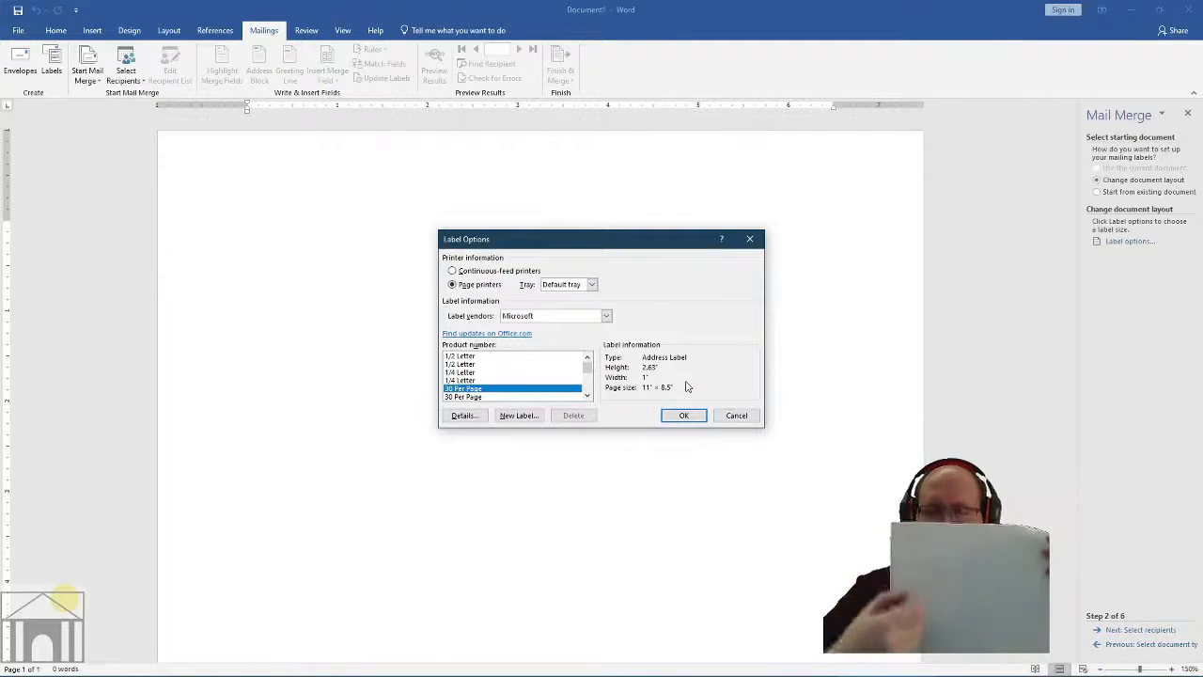
click(482, 397)
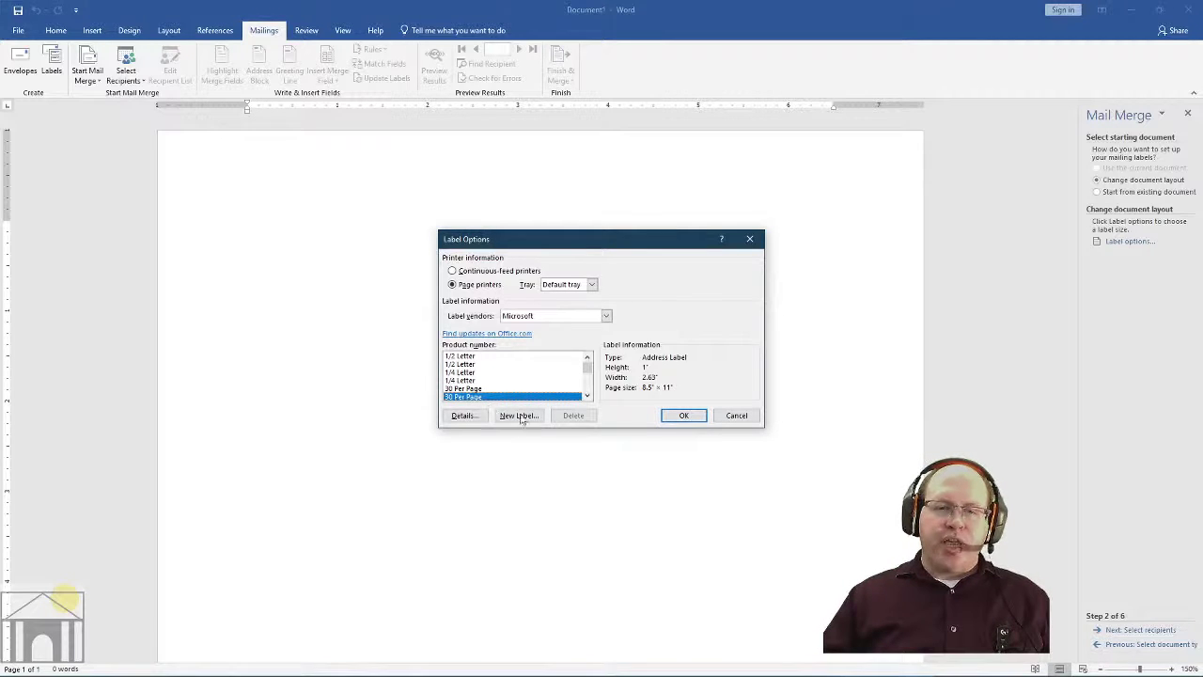
- Apply the Microsoft 30 Per Page address label layout to the document and display the table's gridlines
click(681, 414)
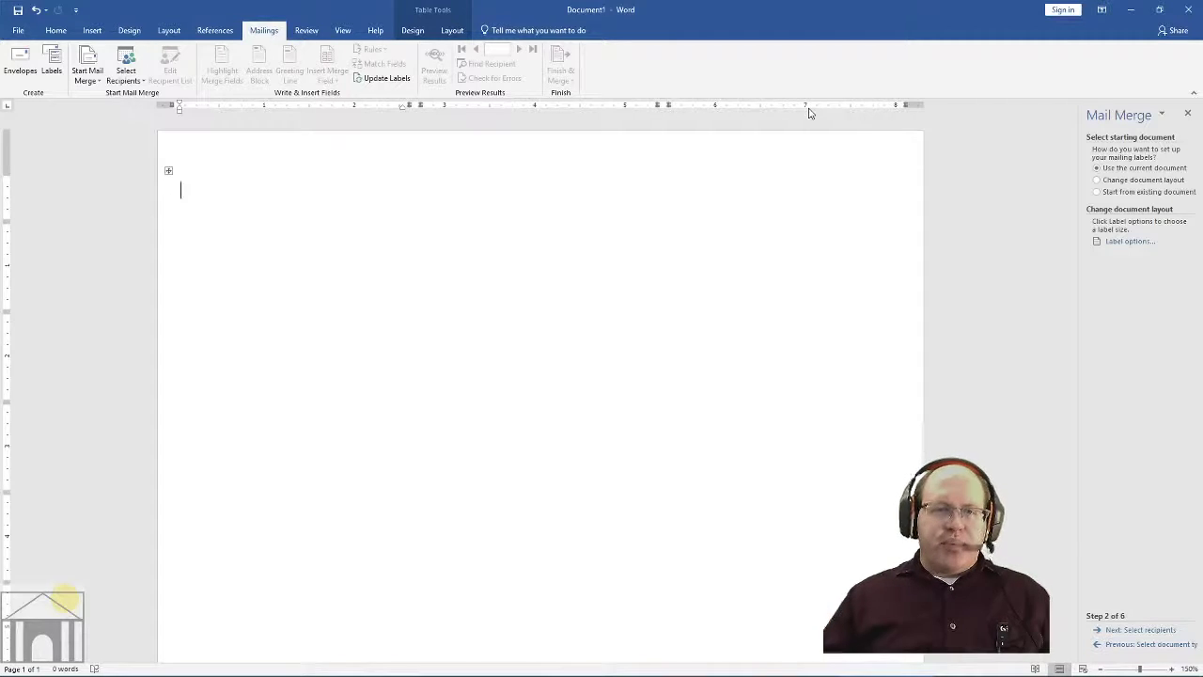
click(419, 32)
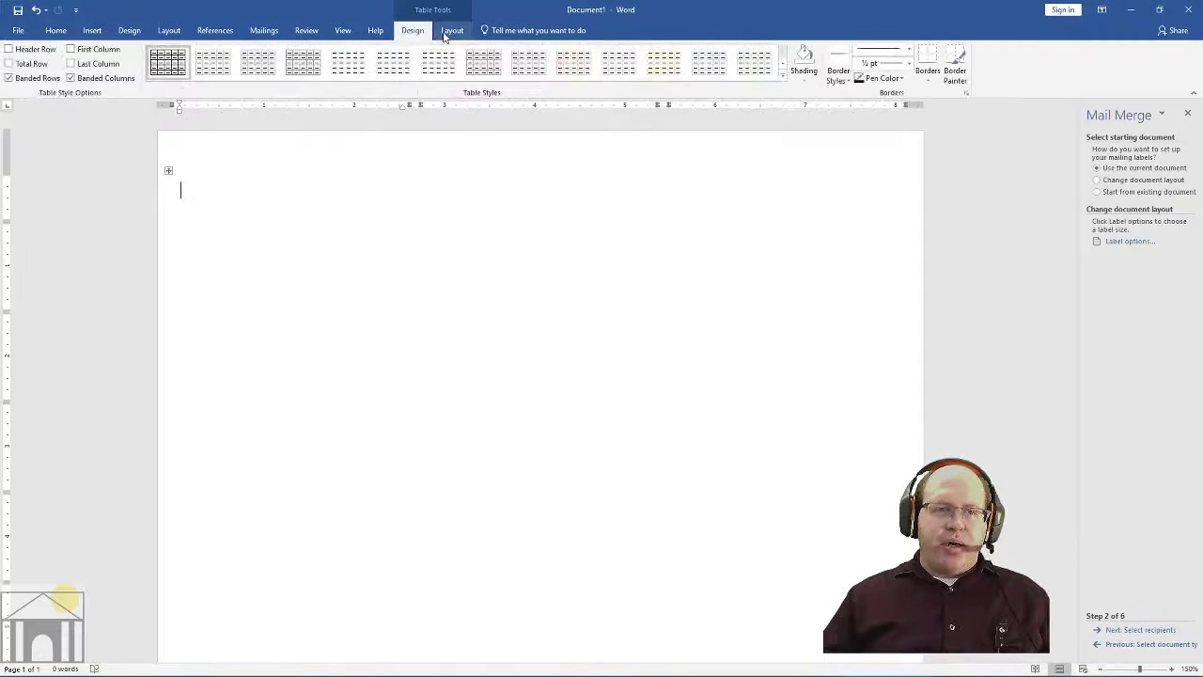
click(446, 34)
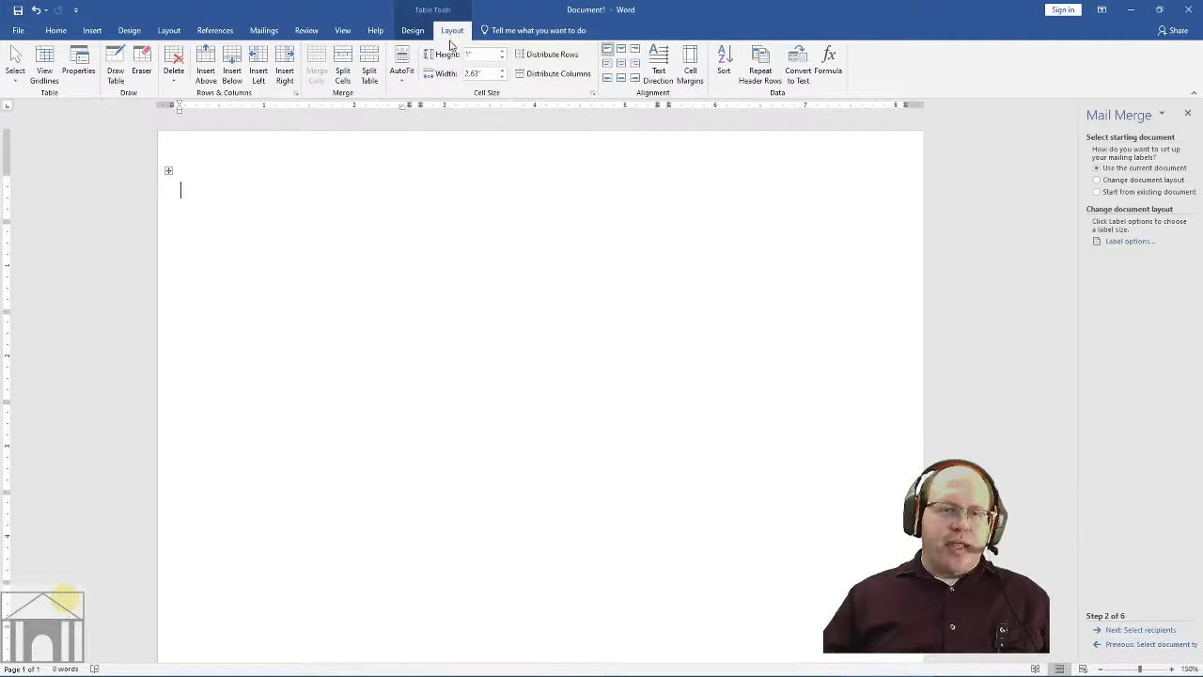
click(51, 68)
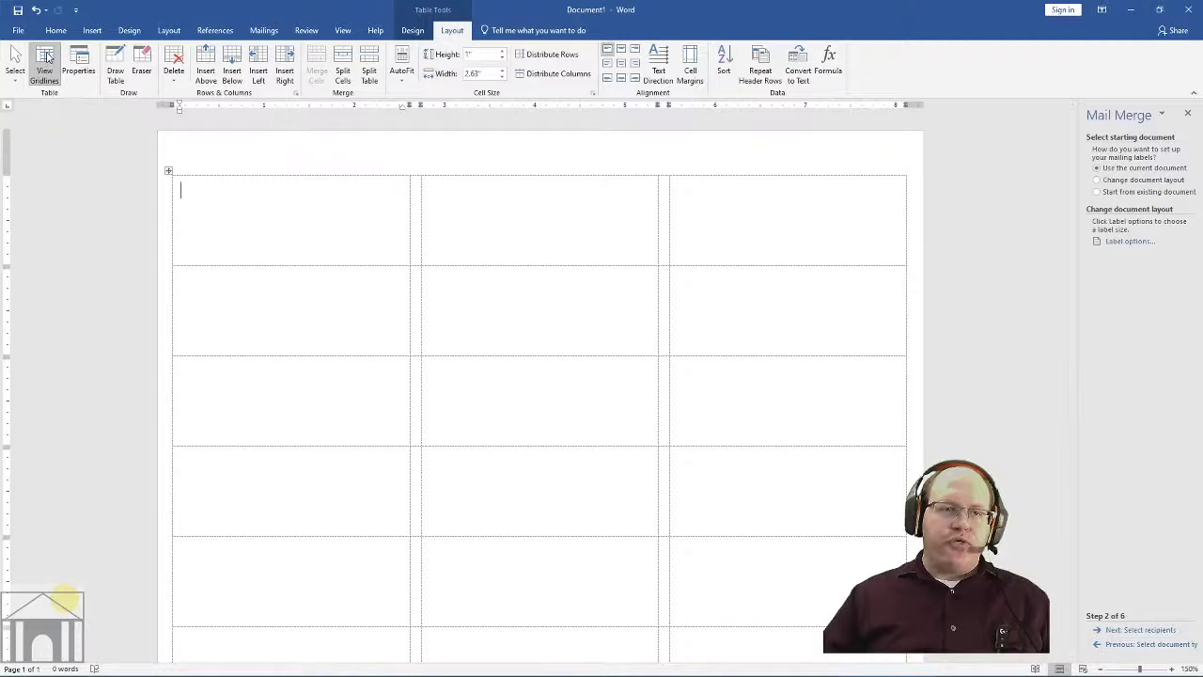
- Recheck the document type in the mail merge wizard and the label product chosen in the label options
click(266, 31)
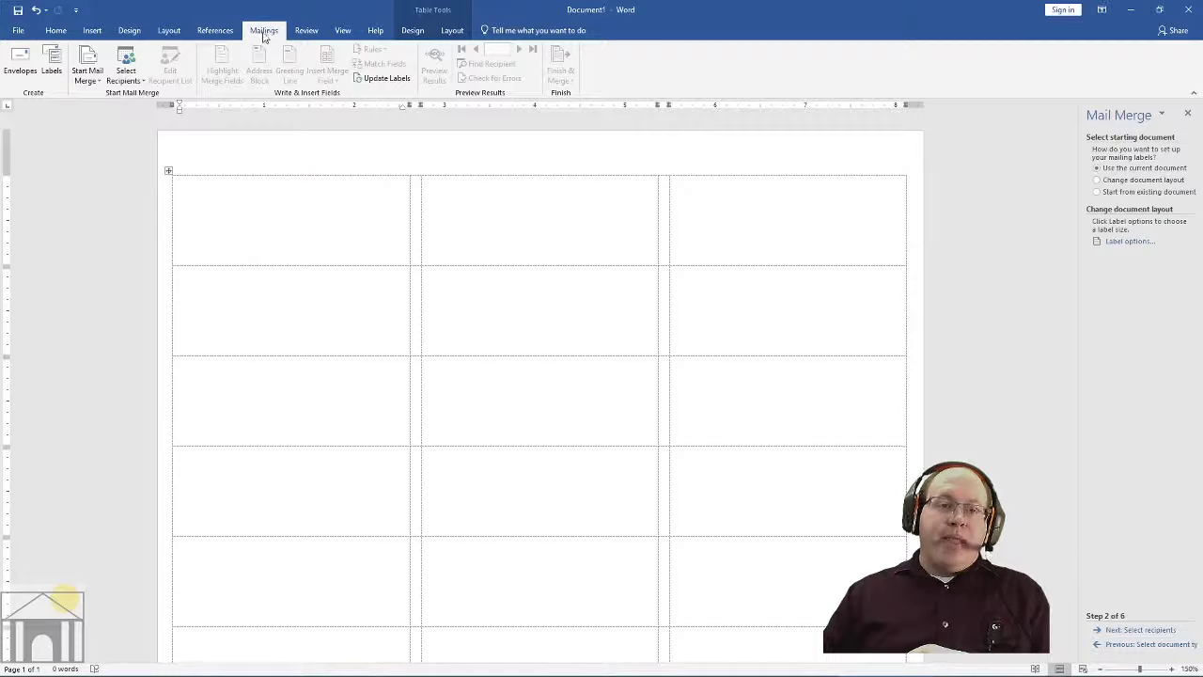
click(96, 80)
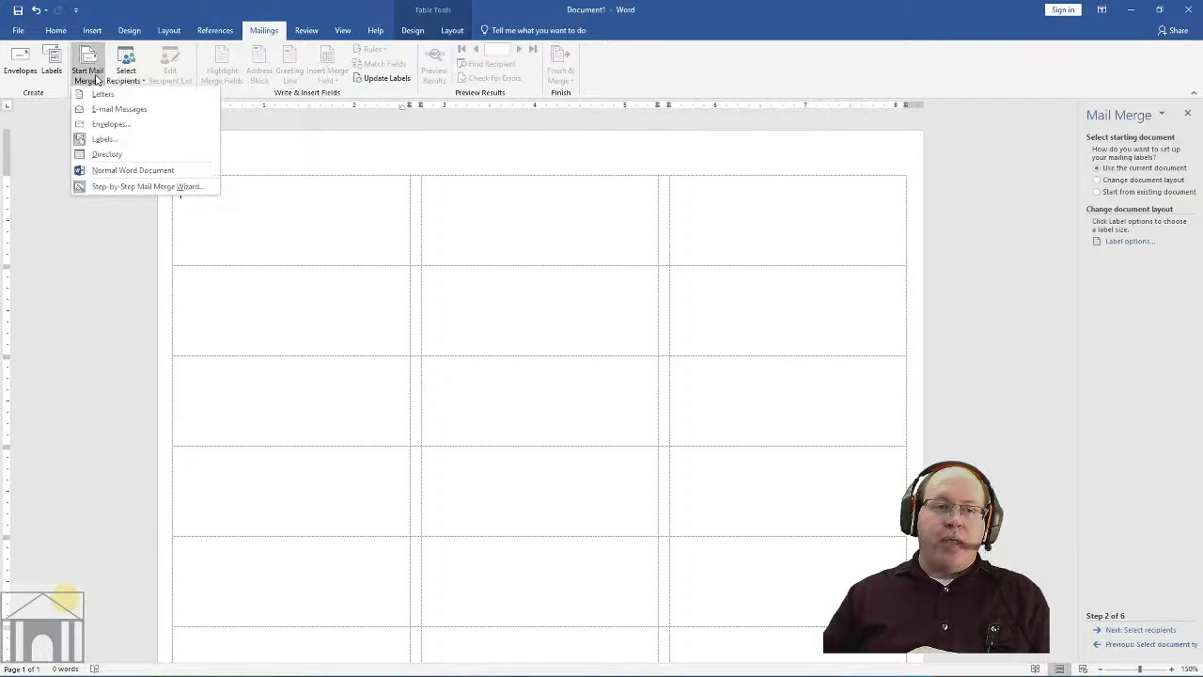
click(91, 209)
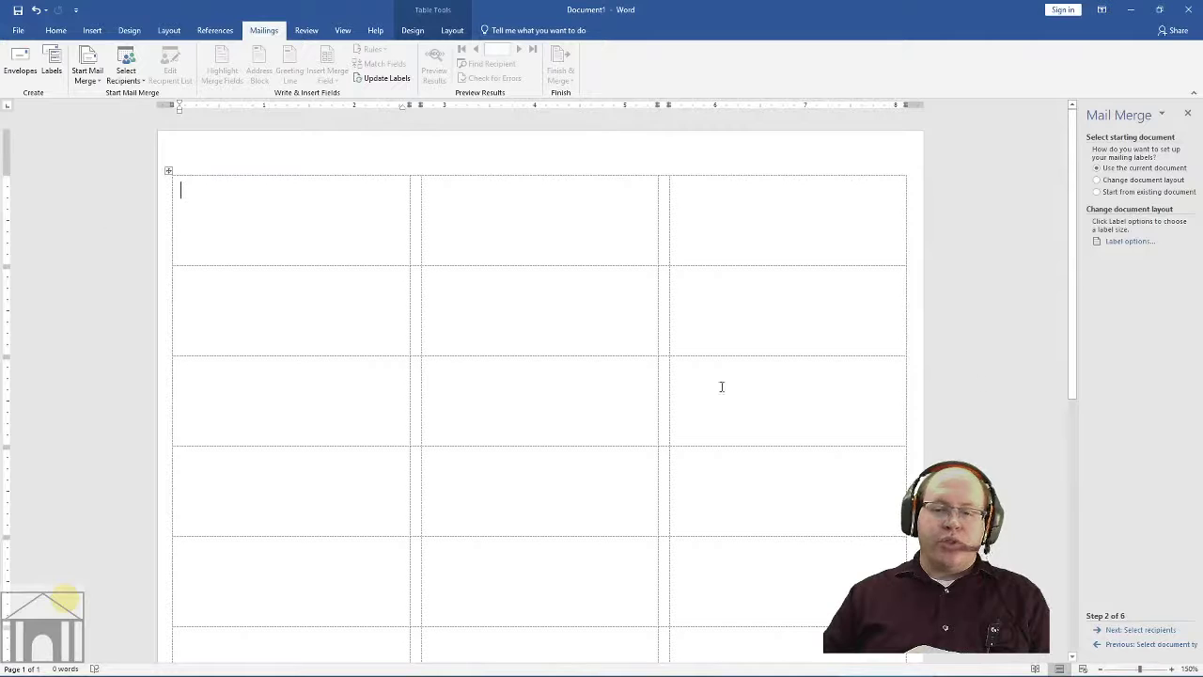
click(1119, 643)
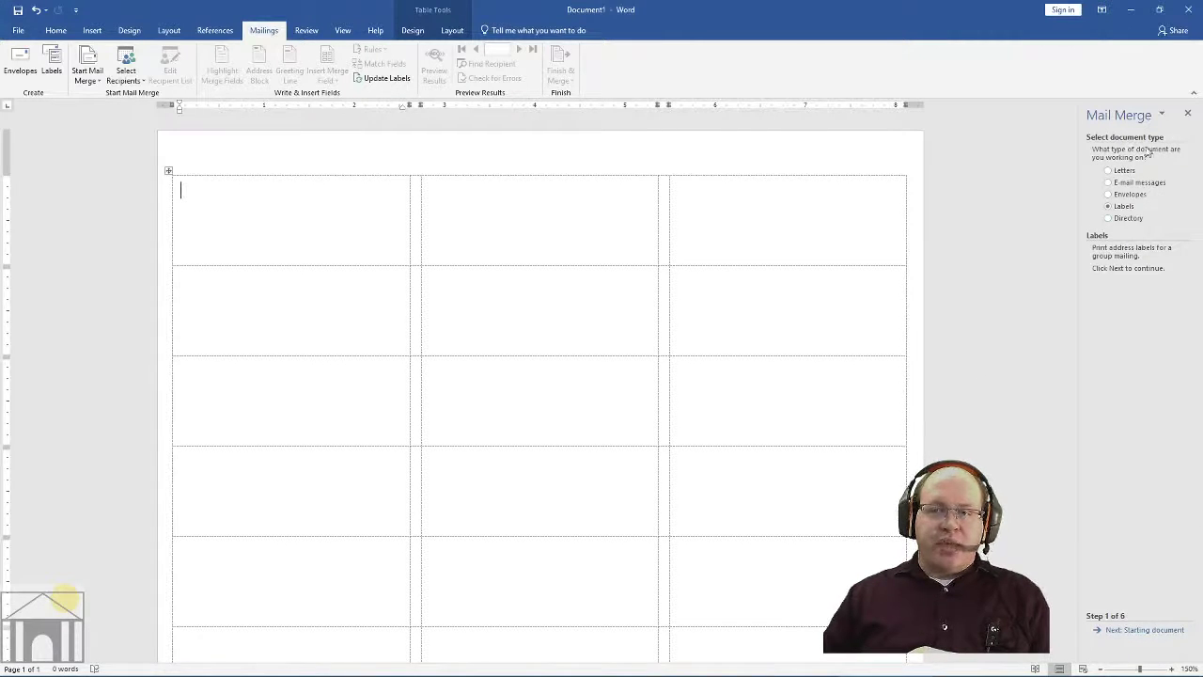
click(1117, 629)
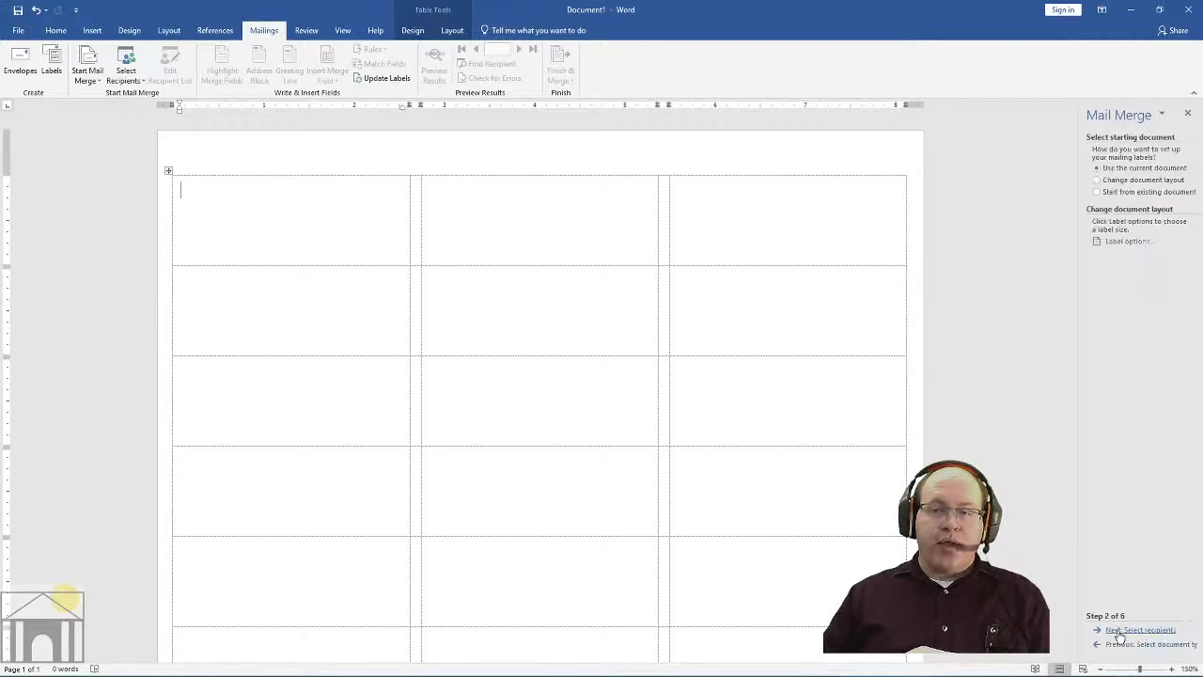
click(1130, 242)
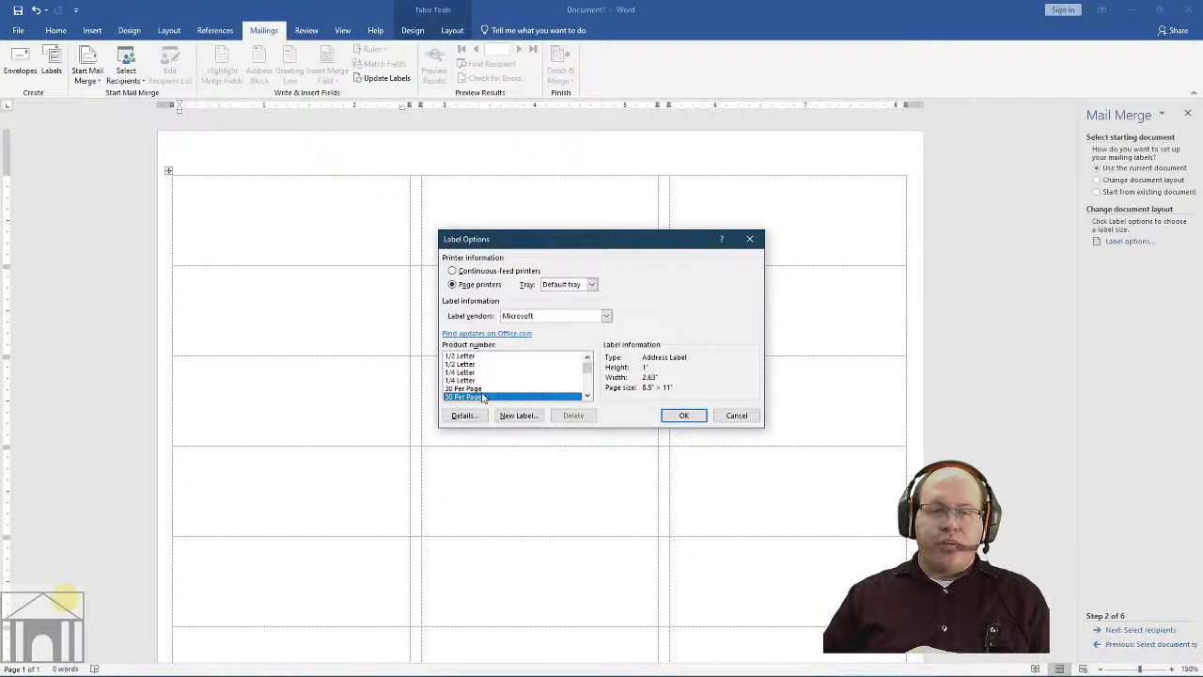
click(691, 416)
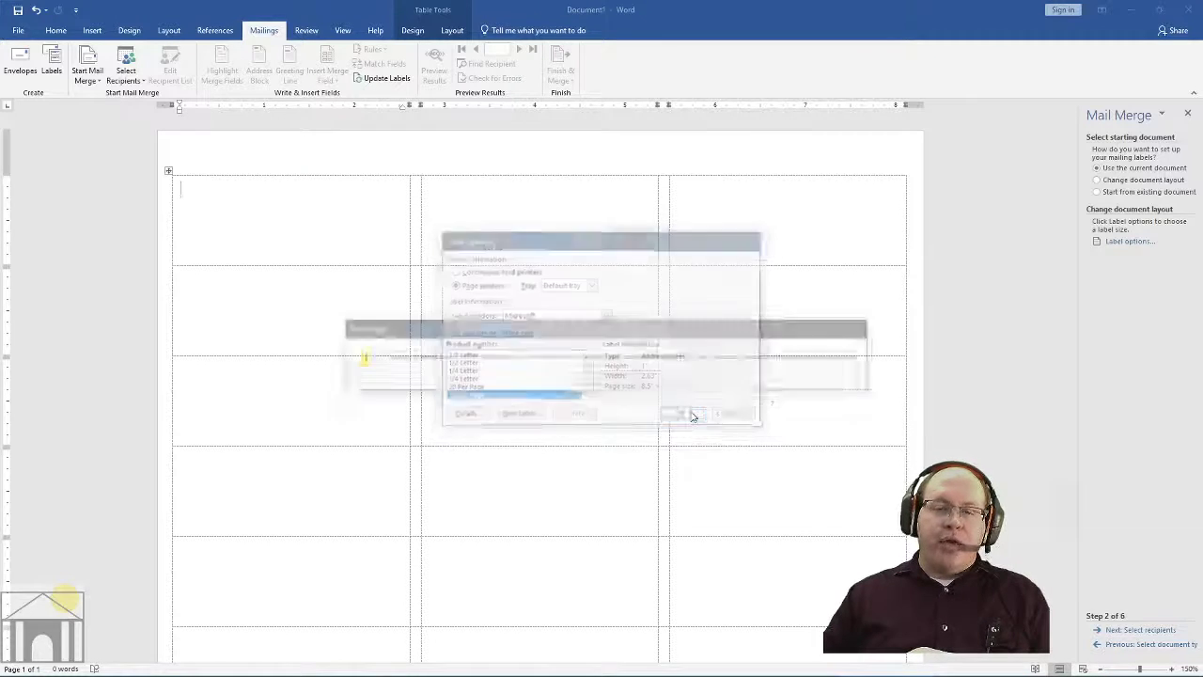
click(650, 381)
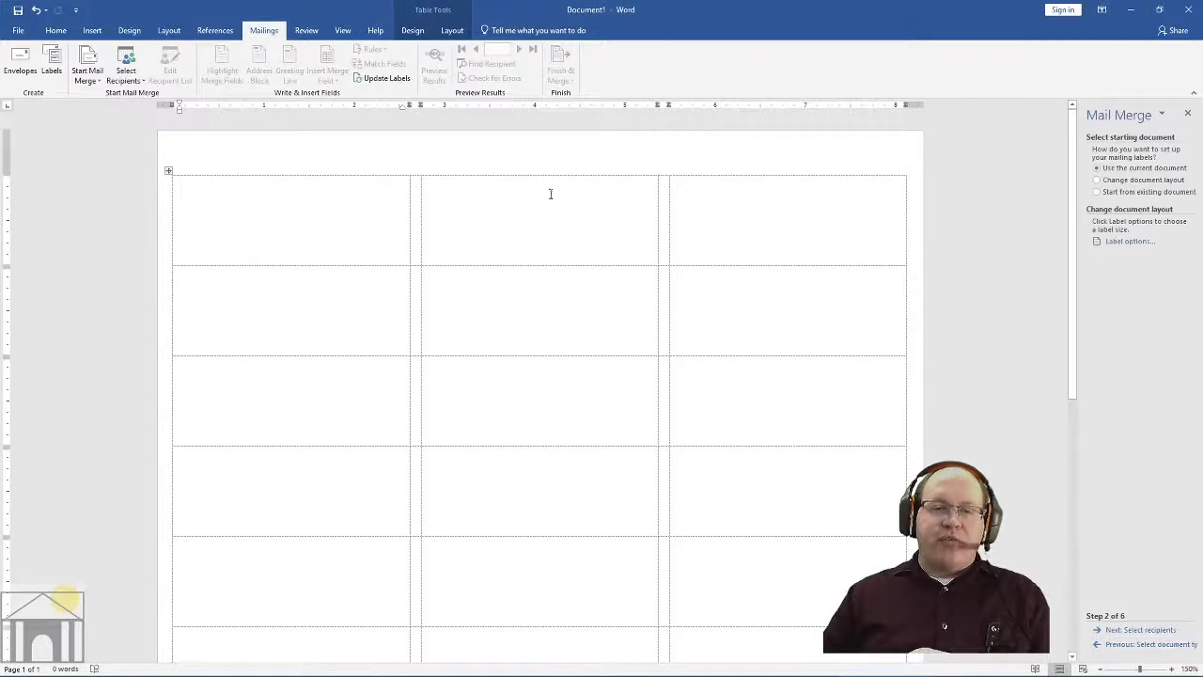
click(452, 31)
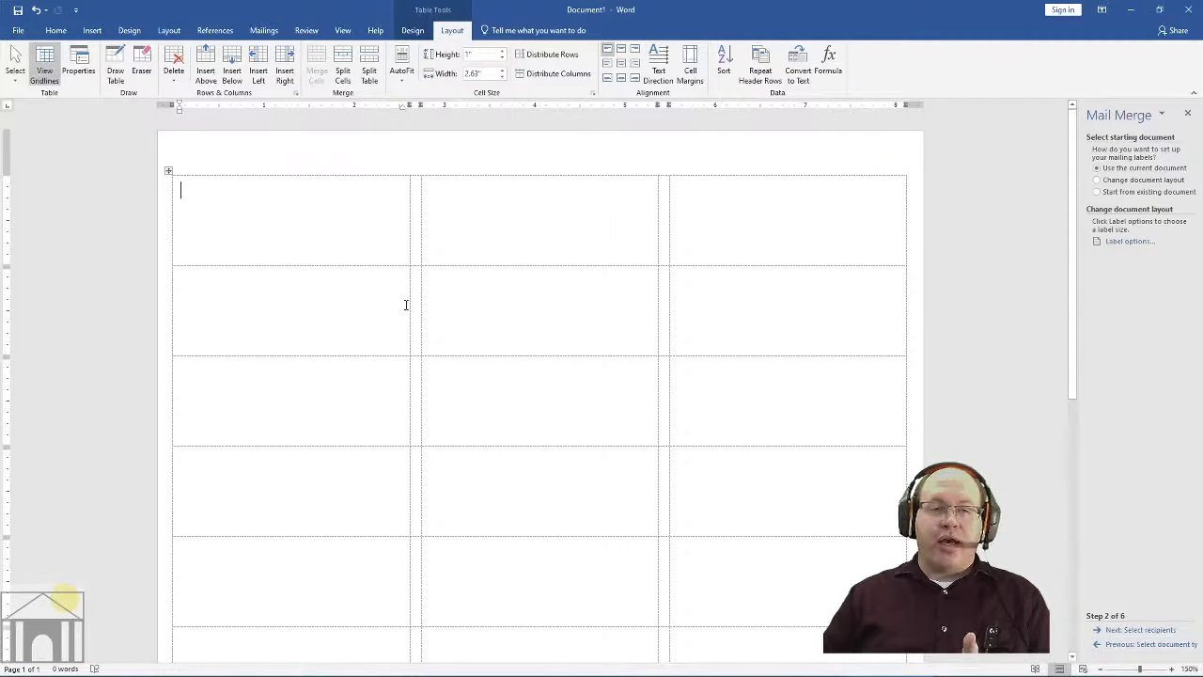
click(264, 31)
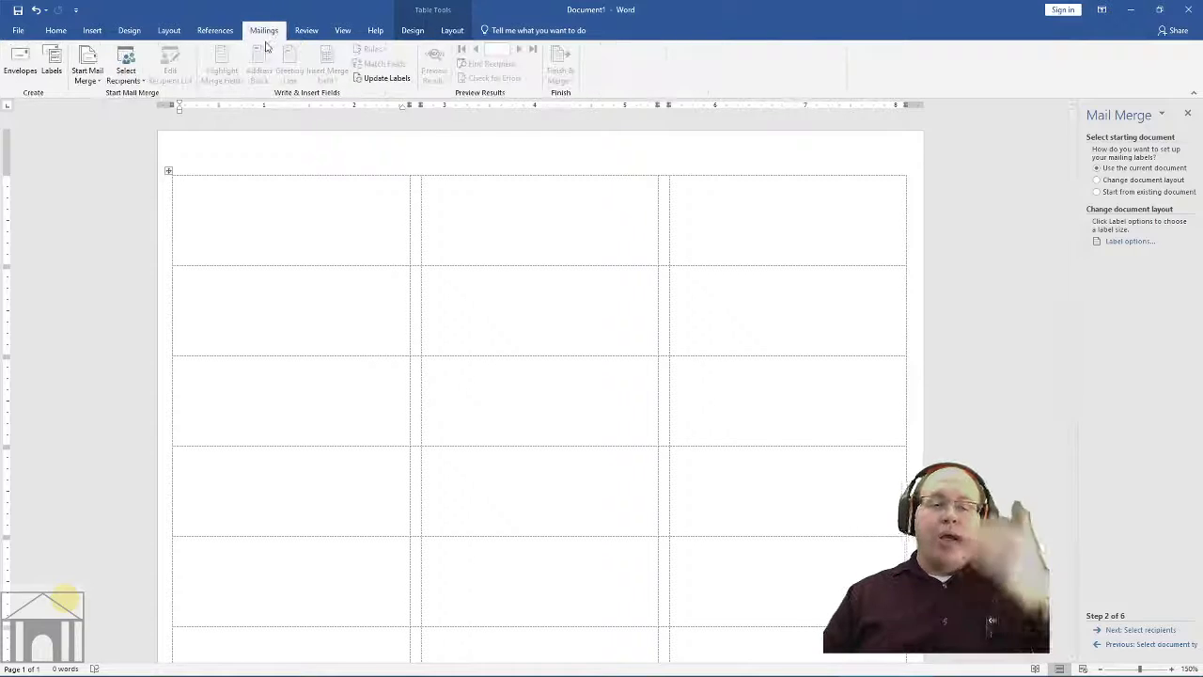
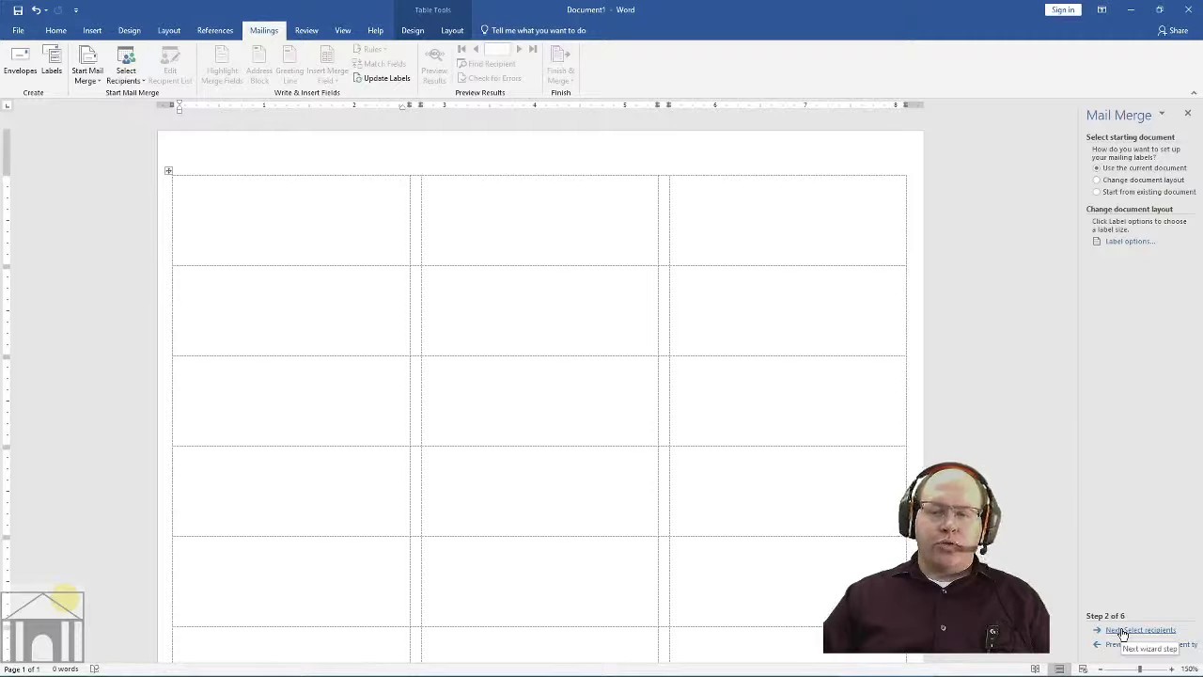
- Advance the wizard to recipient selection and open MailMerge_Exercise.xlsx from the Office Integrated folder on the Desktop as the existing list
click(1122, 631)
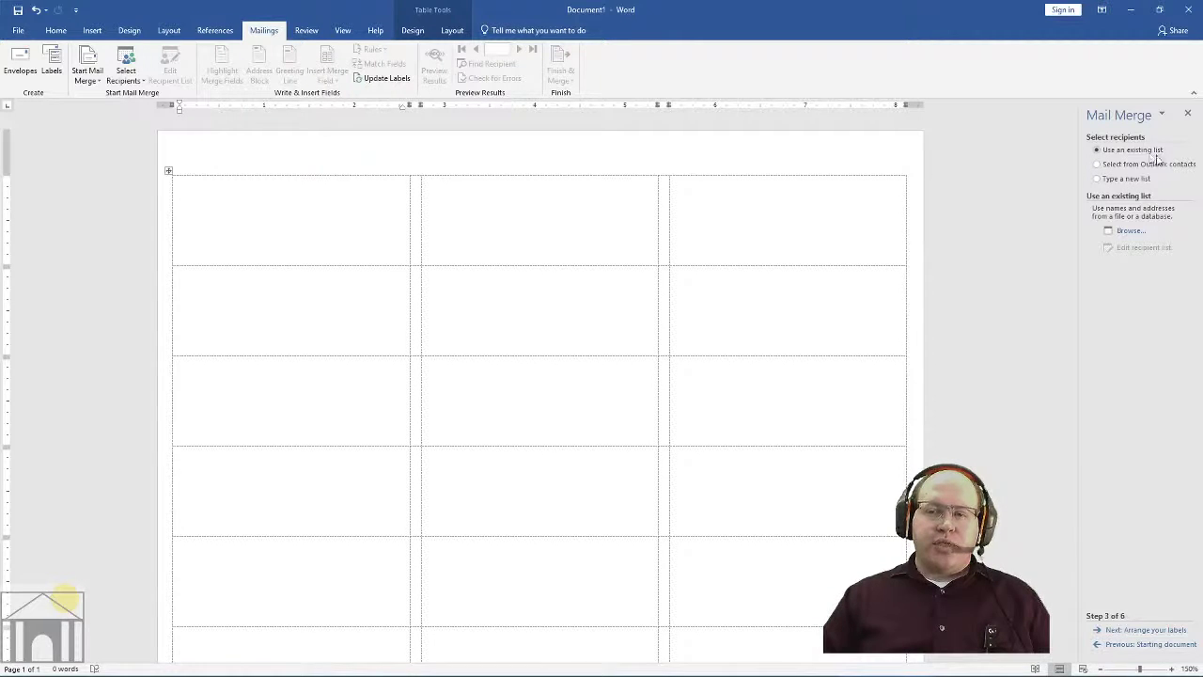
click(1129, 231)
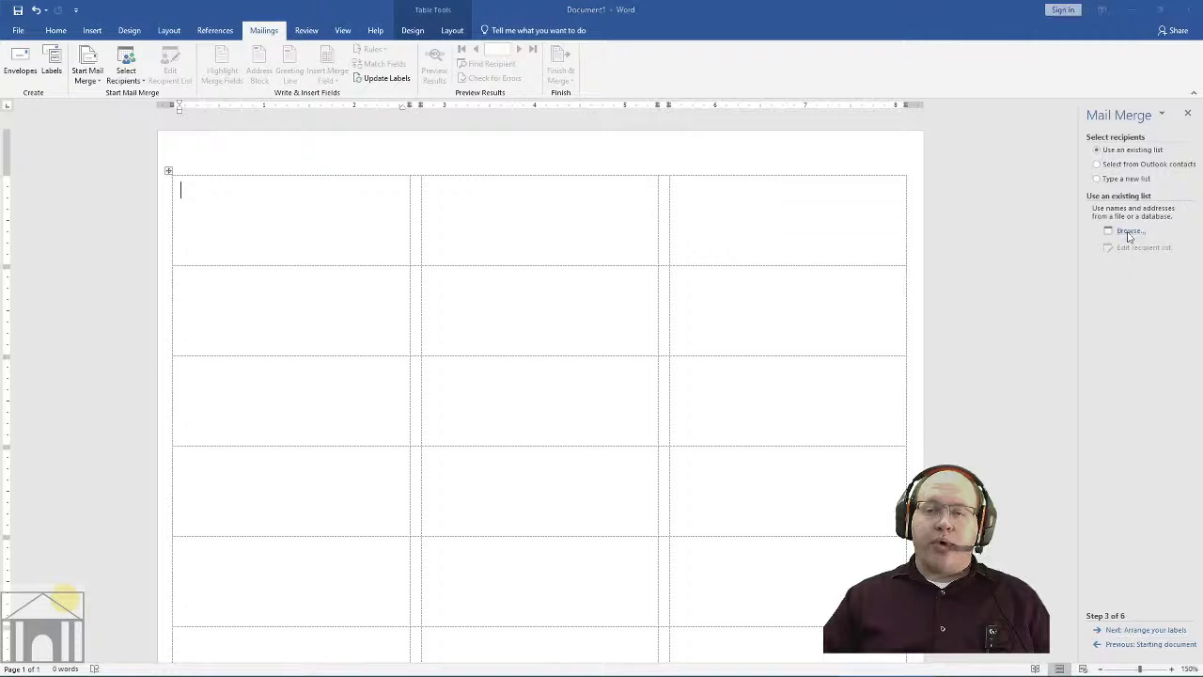
drag(325, 8, 517, 152)
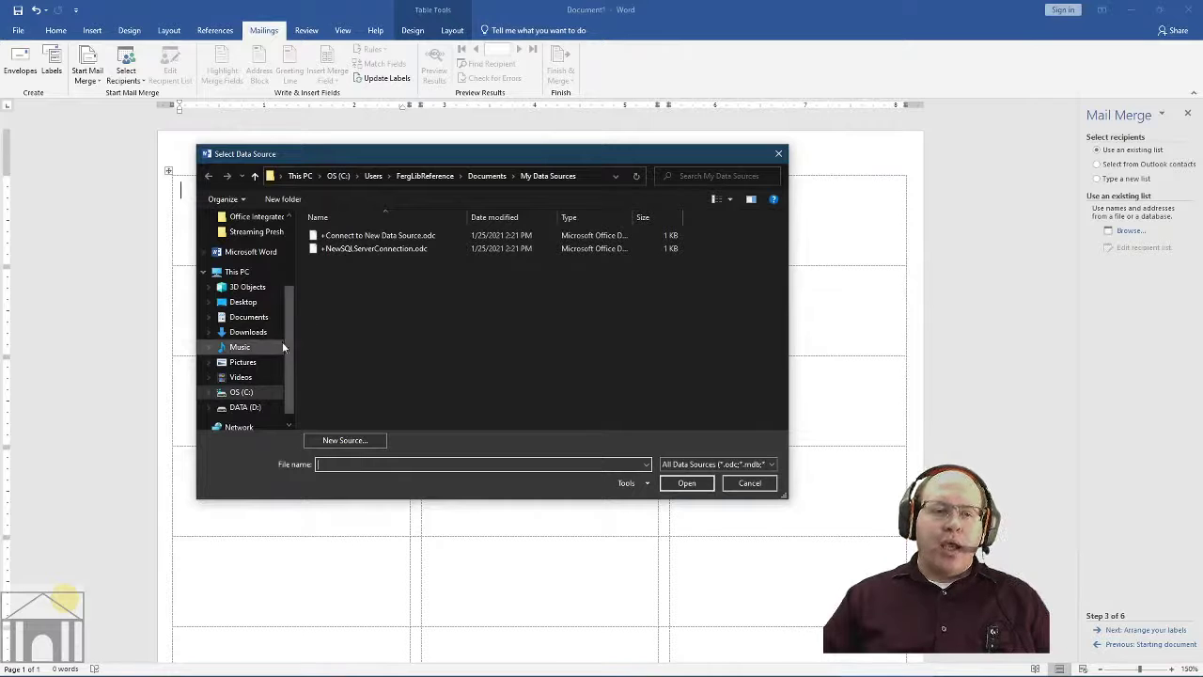
scroll(278, 319, up, 3)
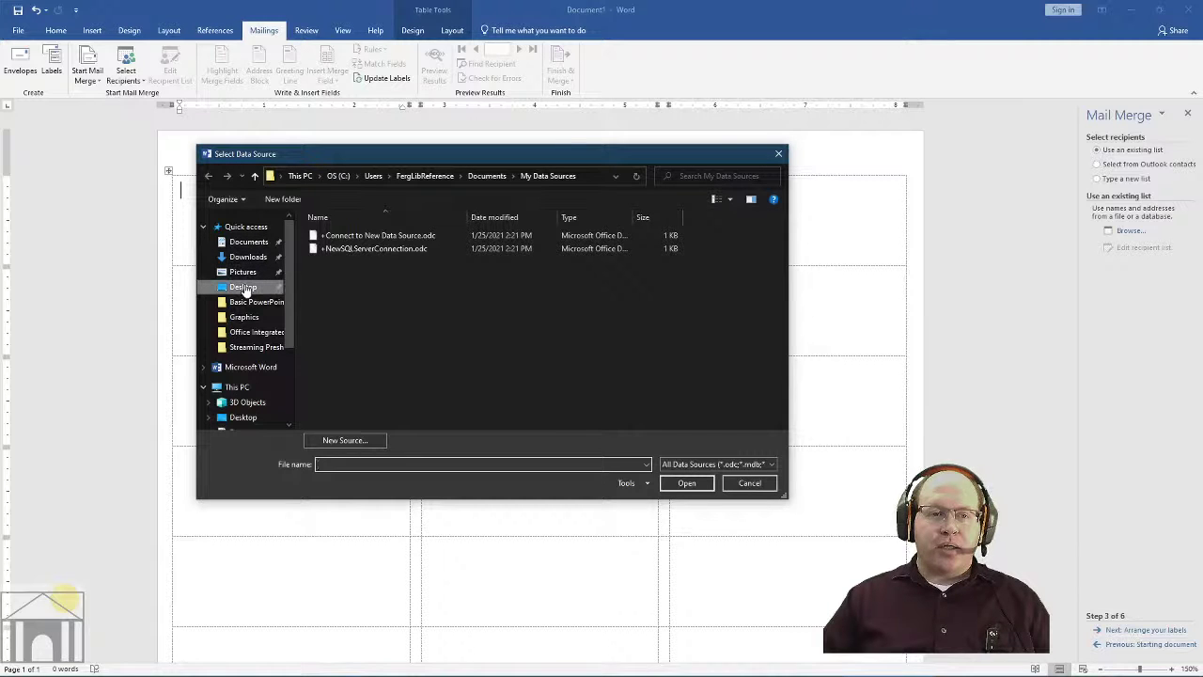
click(243, 287)
double_click(363, 301)
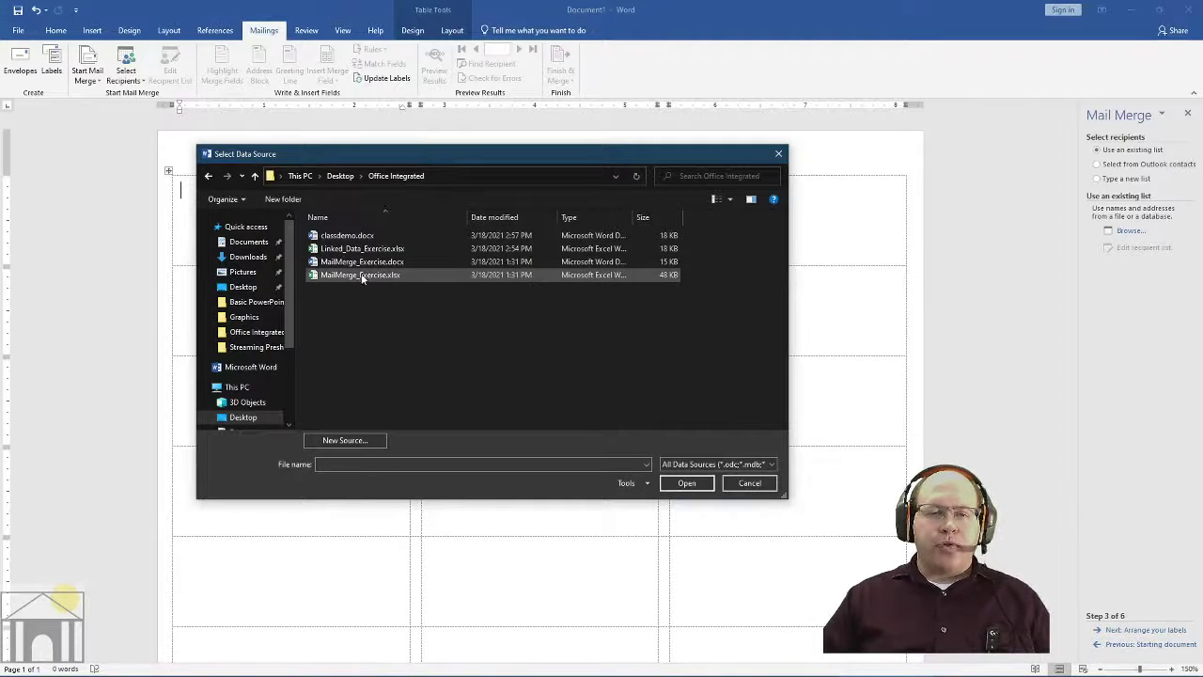
click(357, 276)
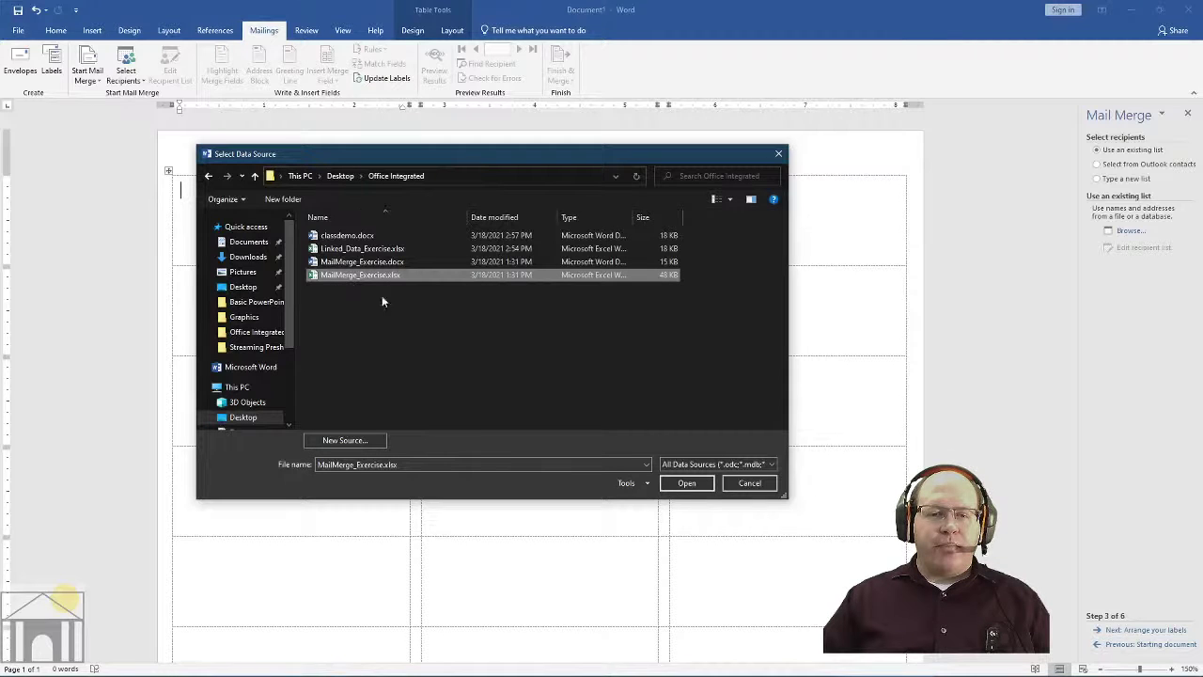
click(687, 483)
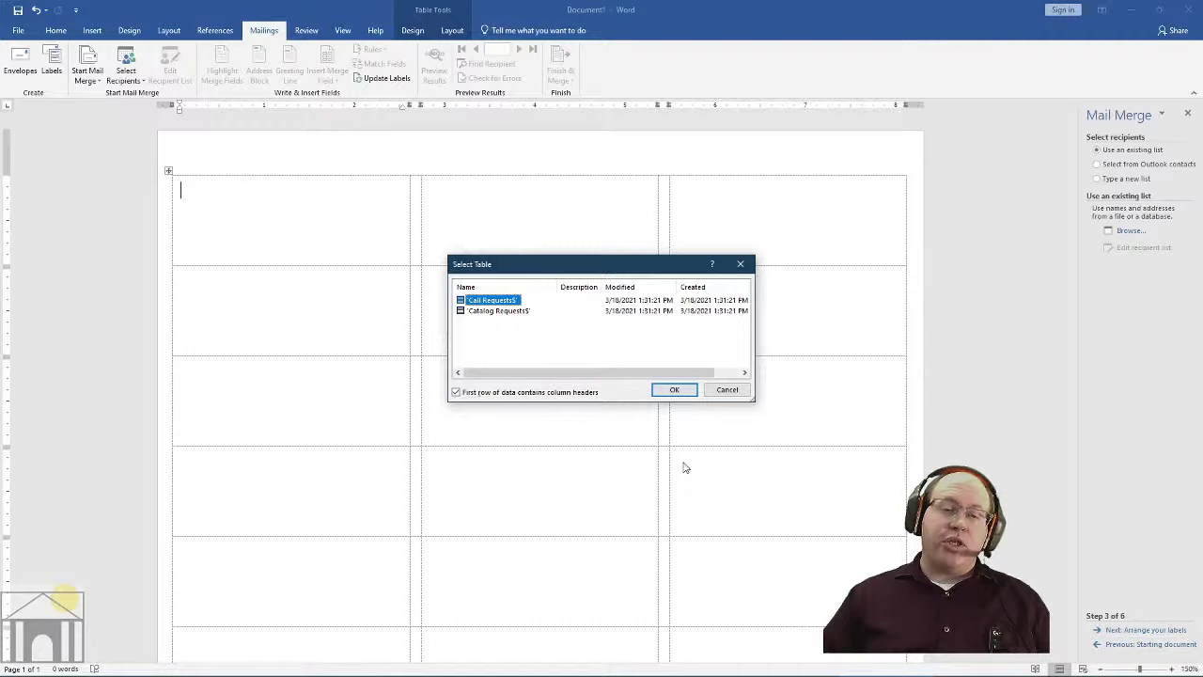
- Use the Catalog Requests$ table as the recipient source and view its recipients in an enlarged list before closing it
click(506, 311)
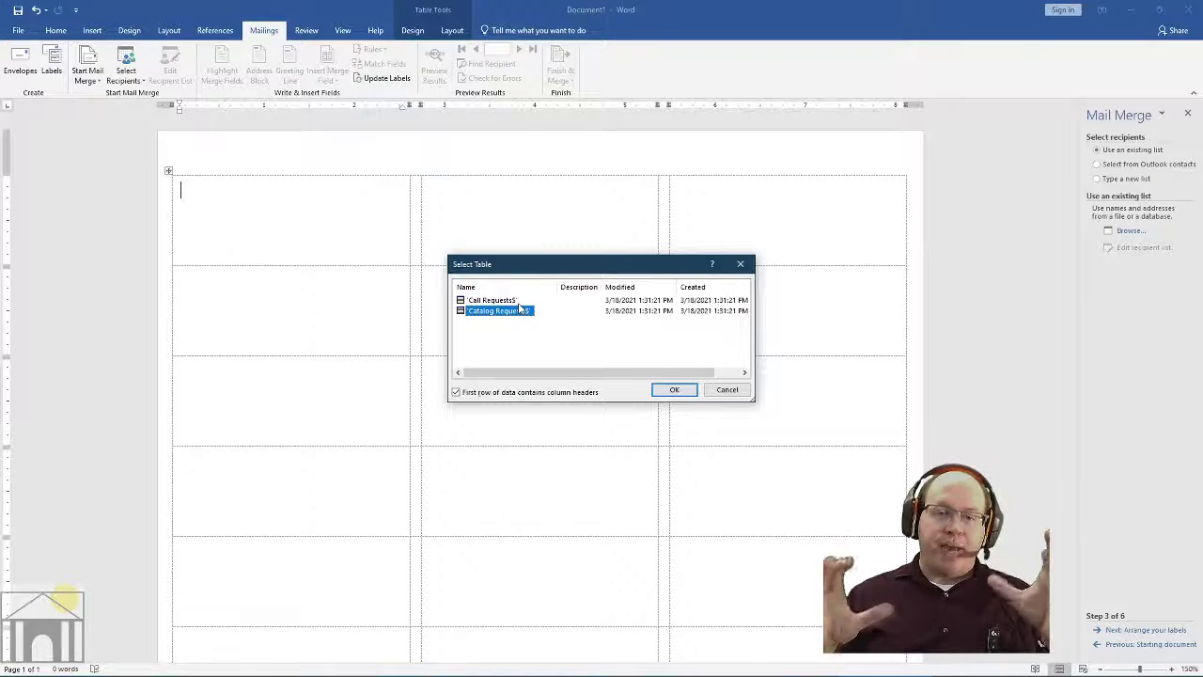
click(675, 389)
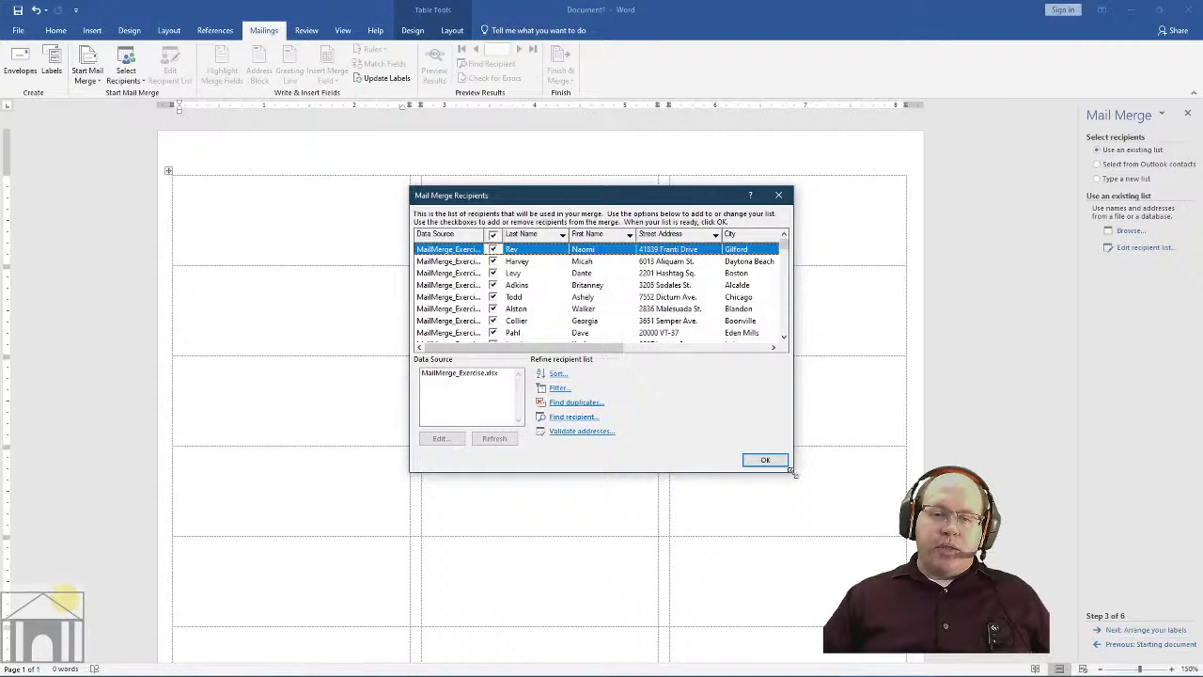
drag(793, 473, 1002, 602)
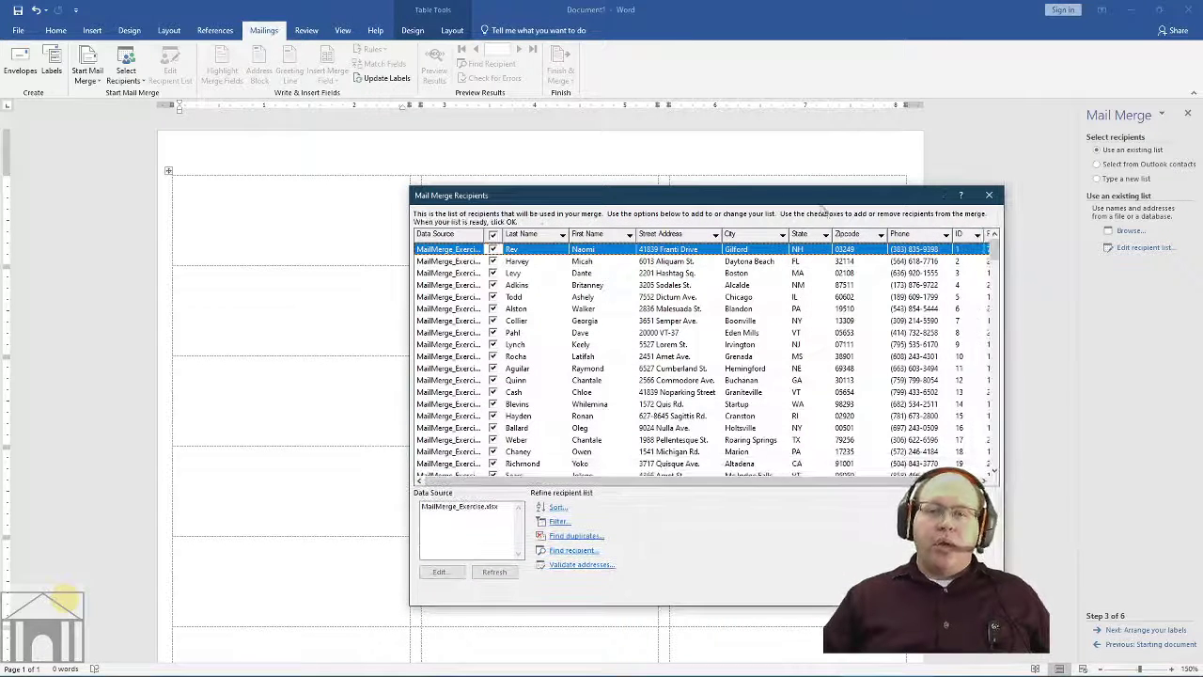
drag(821, 205, 674, 143)
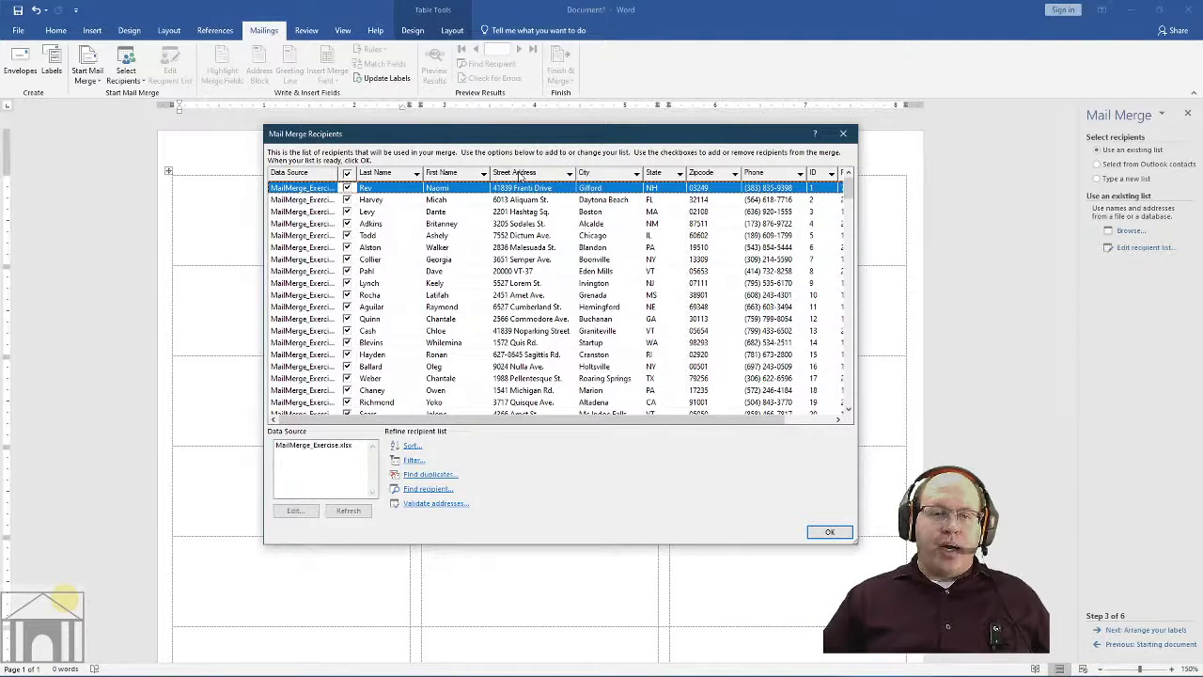
click(845, 134)
- Reselect the recipient list from MailMerge_Exercise.xlsx in the Office Integrated folder, using the Catalog Requests$ table
click(1149, 243)
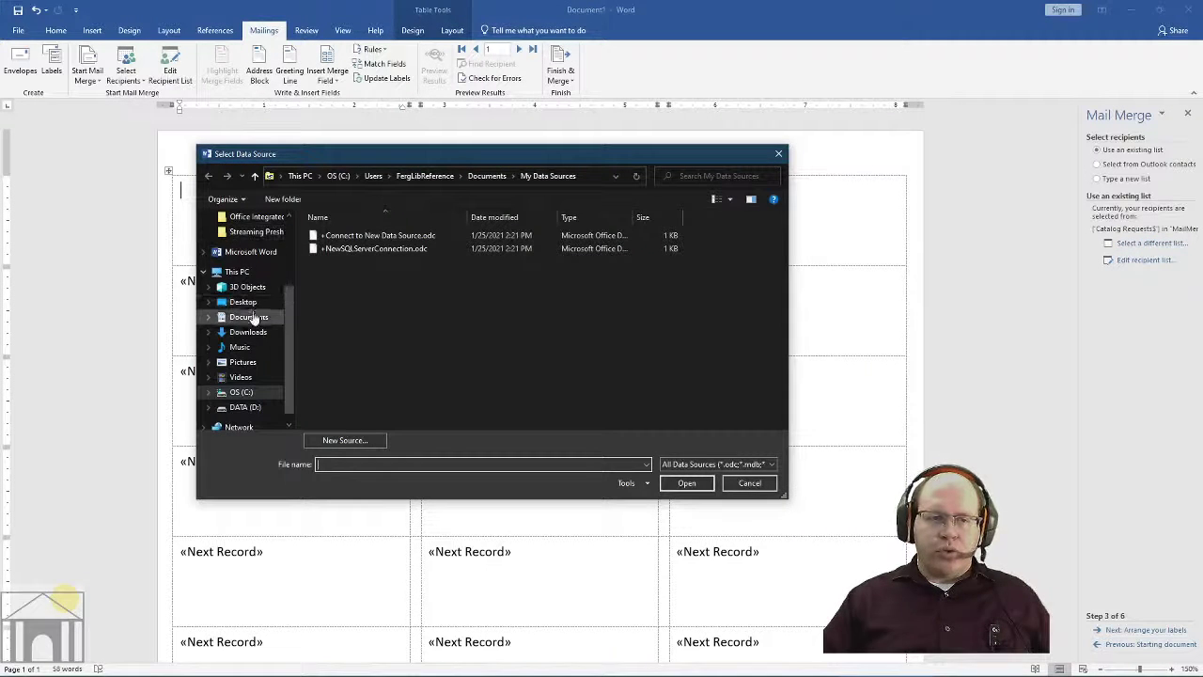
scroll(254, 249, up, 1)
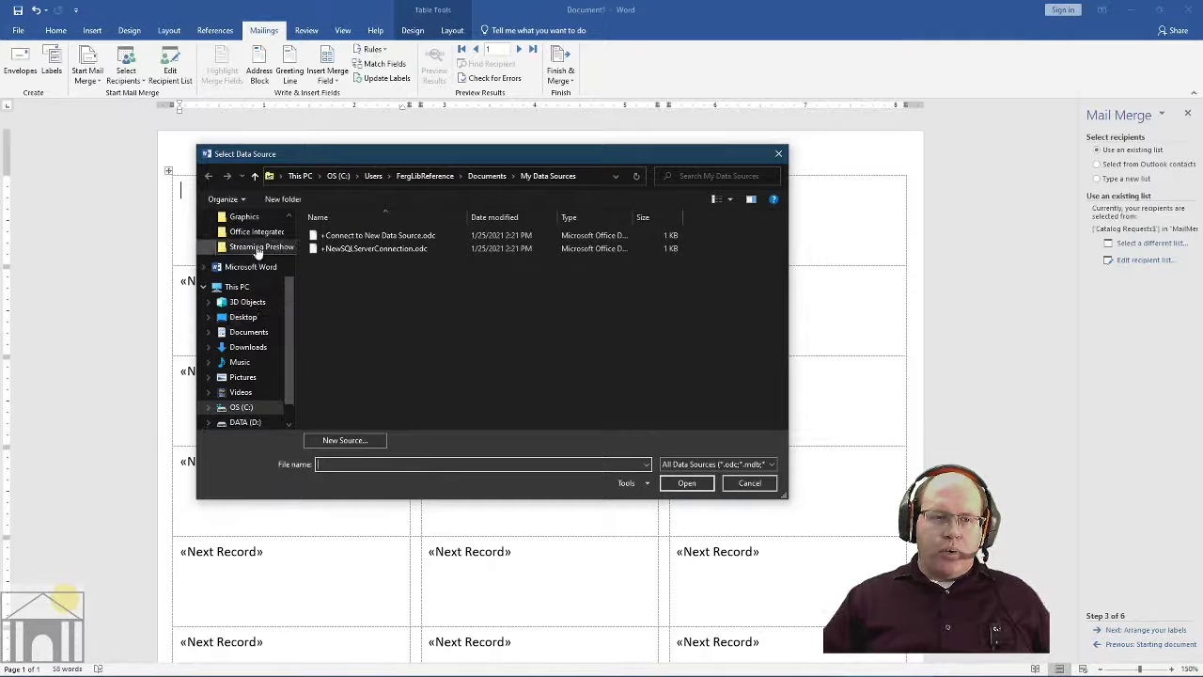
click(257, 232)
double_click(372, 273)
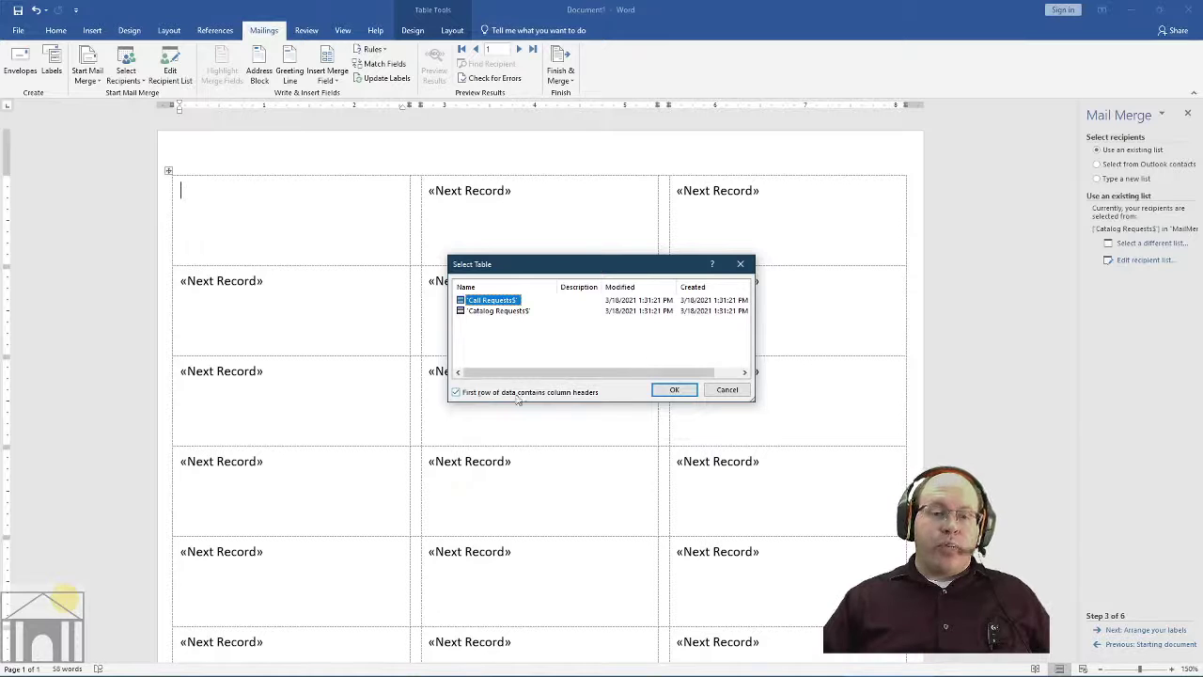
click(503, 310)
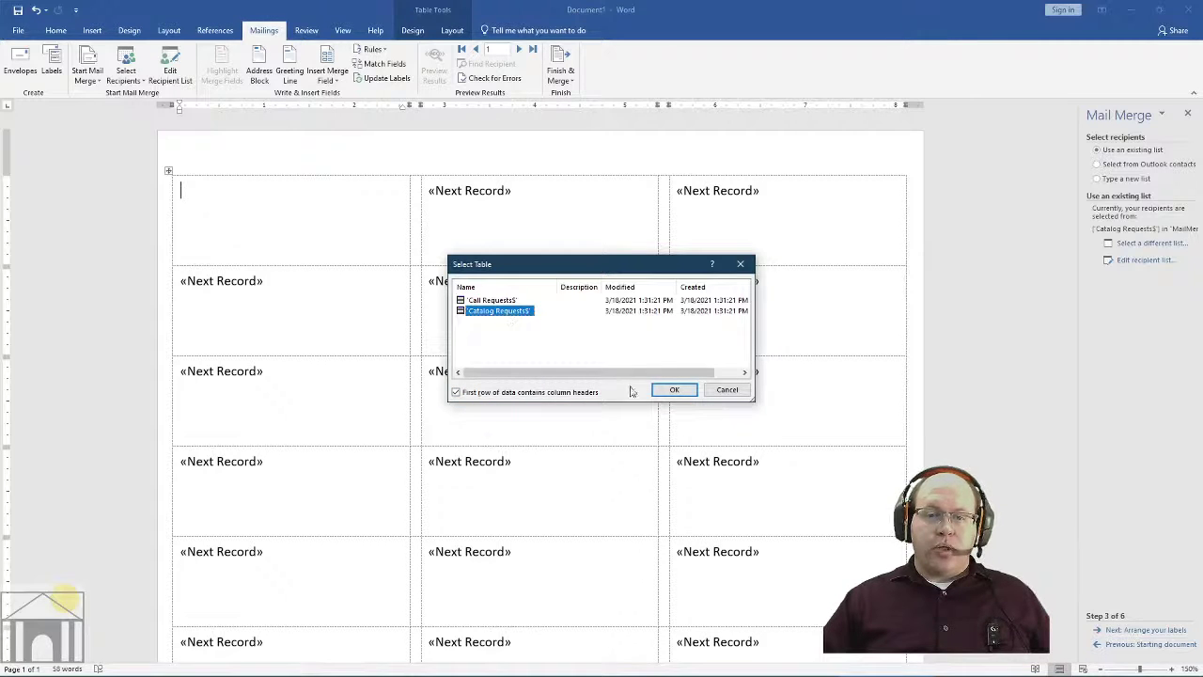
click(673, 389)
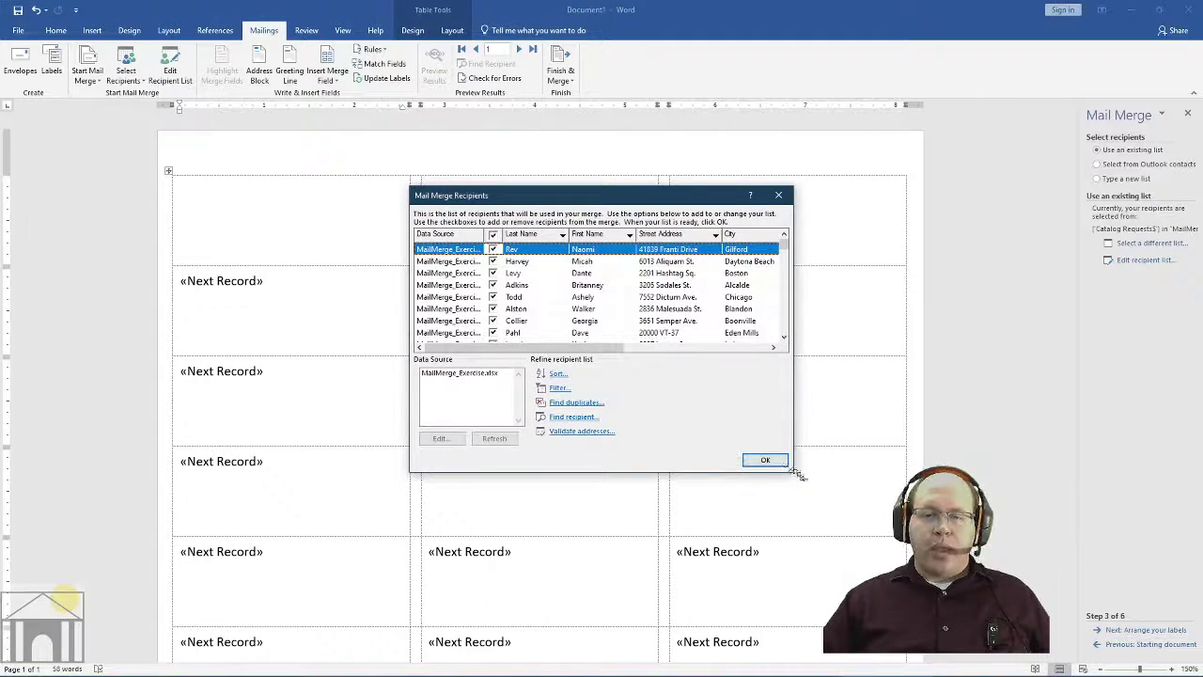
- Enlarge and reposition the Mail Merge Recipients window to fit all columns through Req Date
drag(795, 470, 1004, 625)
drag(845, 201, 641, 110)
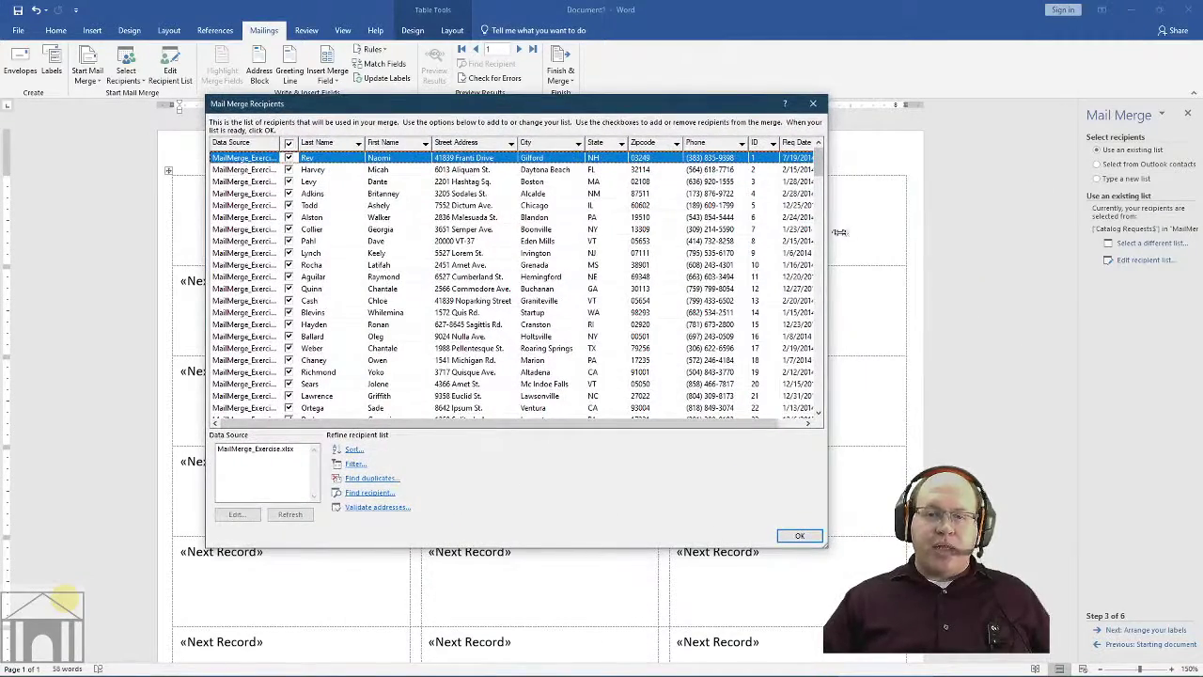
drag(827, 232, 922, 232)
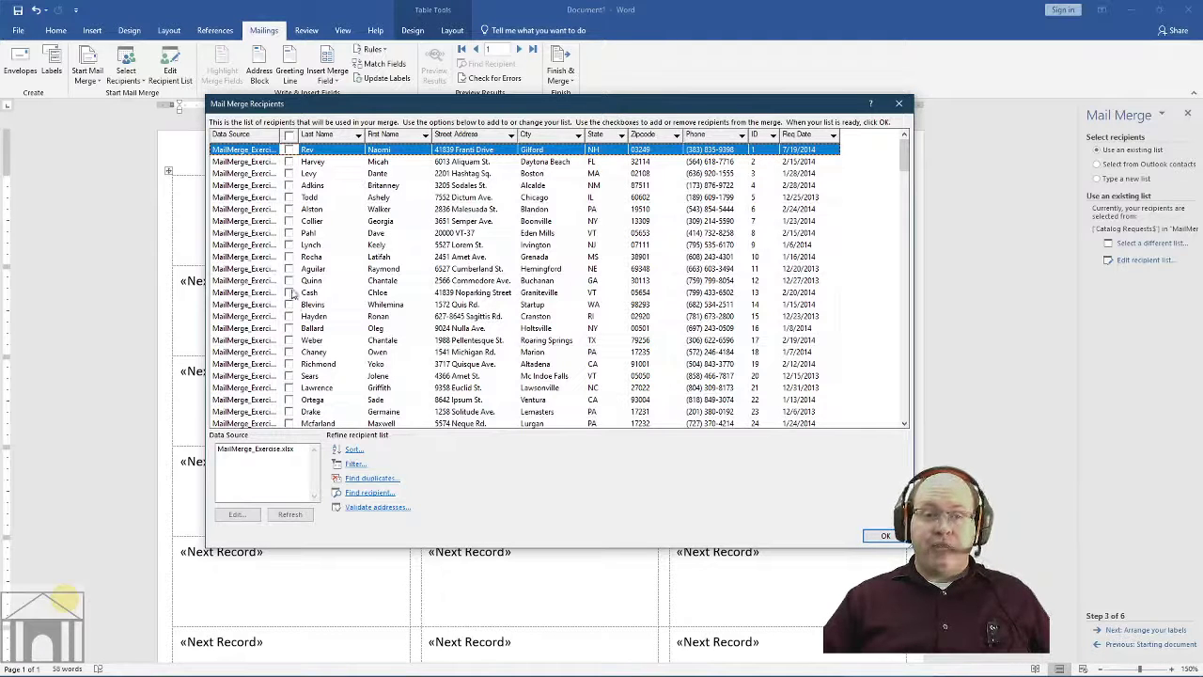
- Include only the seventh, ninth, 11th, 14th and 16th recipients of the list in the merge
click(289, 221)
click(288, 244)
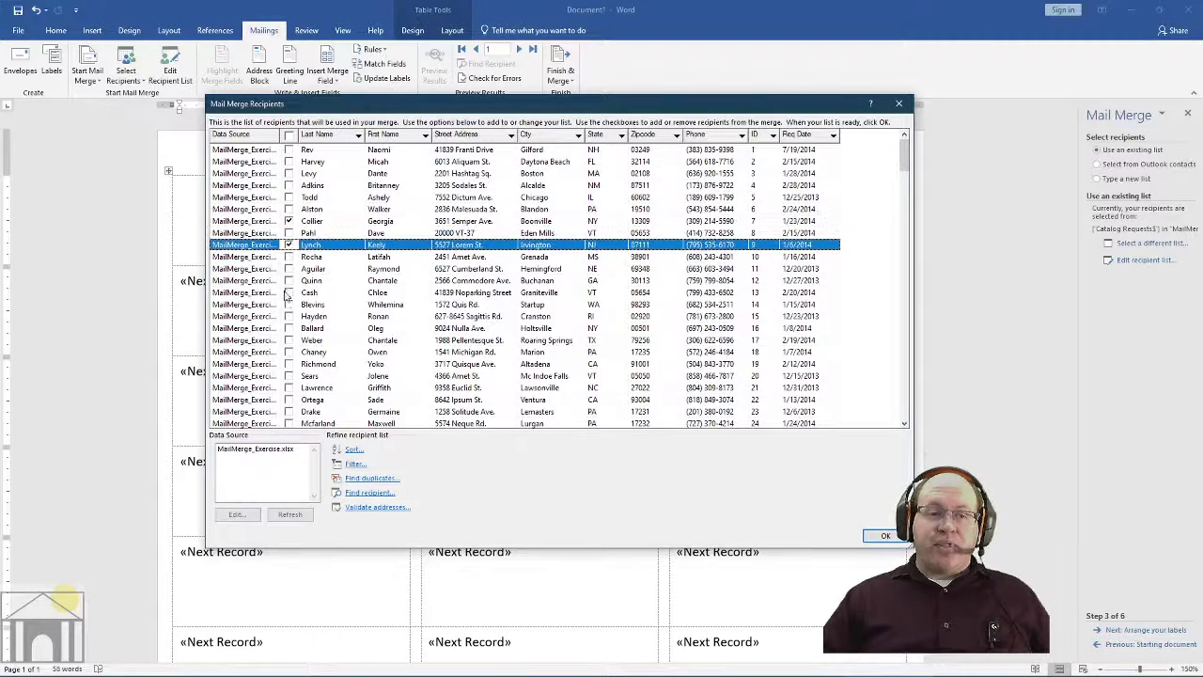
click(285, 292)
click(288, 328)
click(288, 305)
click(289, 269)
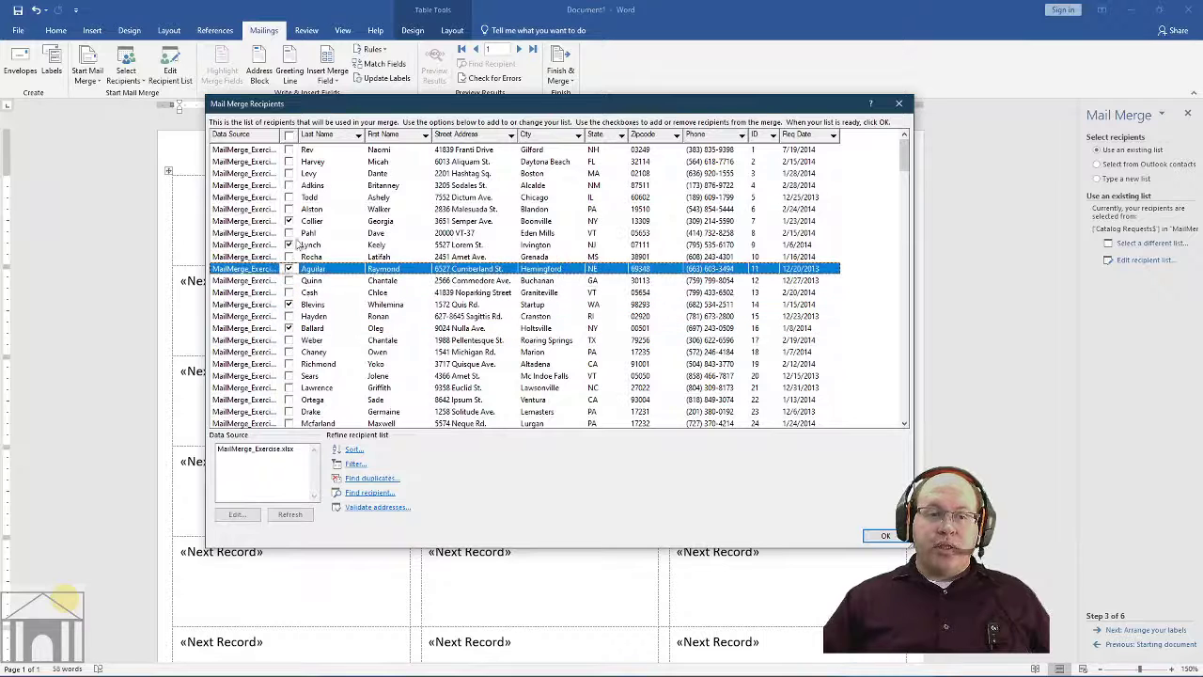
- Add the sixth and 17th recipients to the merge, and include the whole recipient list again
click(289, 208)
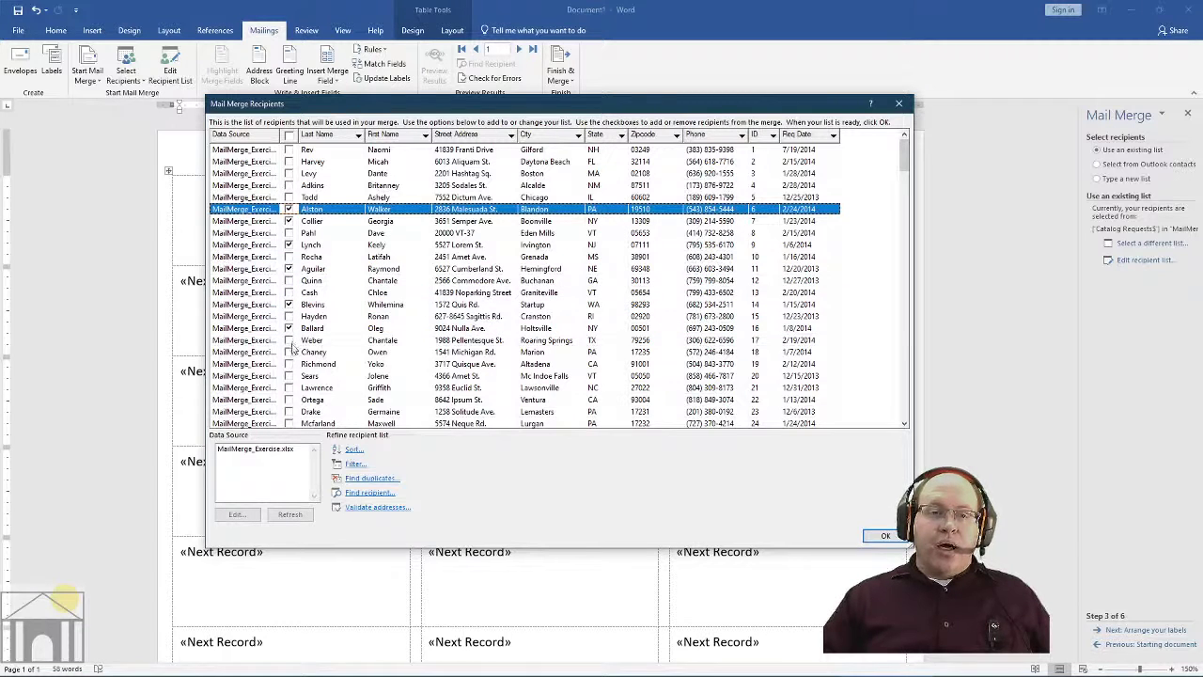
click(288, 340)
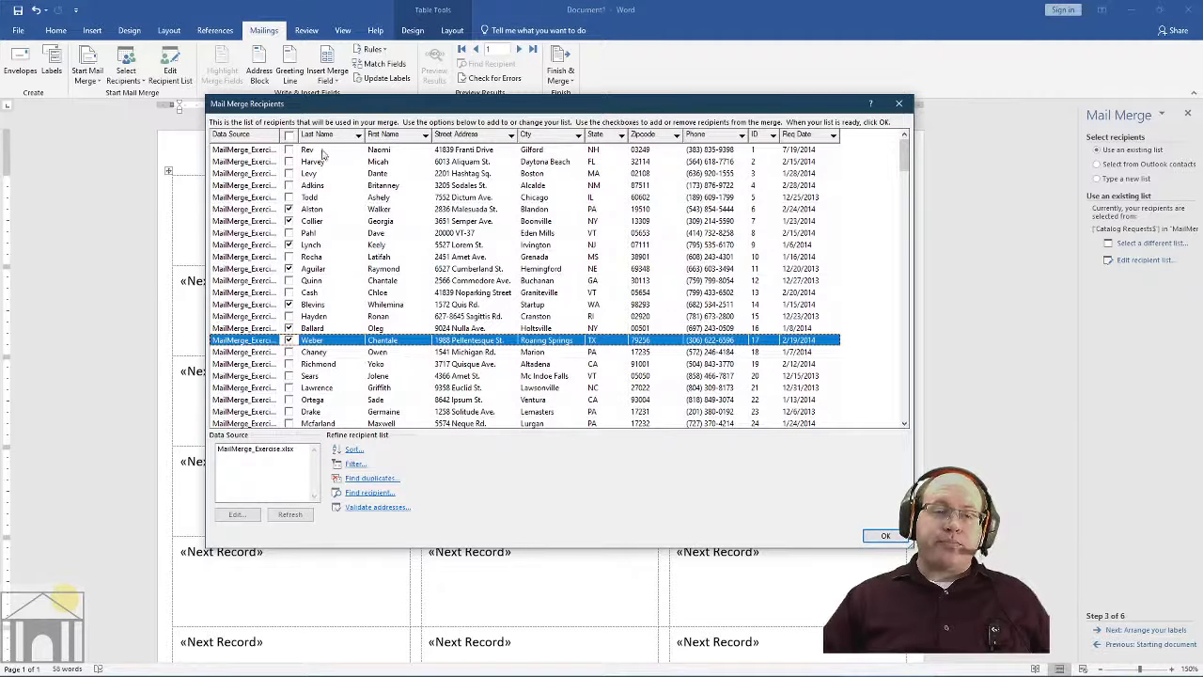
click(289, 135)
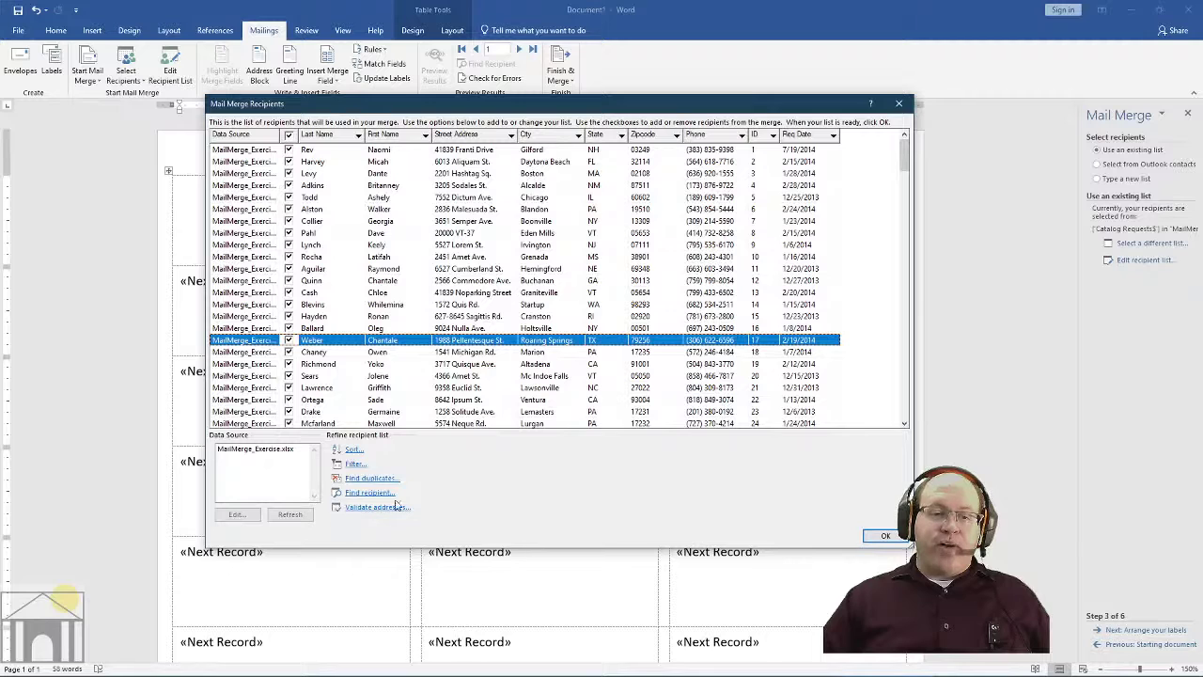
- Sort the recipient list by State and, within each state, by Last Name, both ascending, and look through the sorted list
click(355, 453)
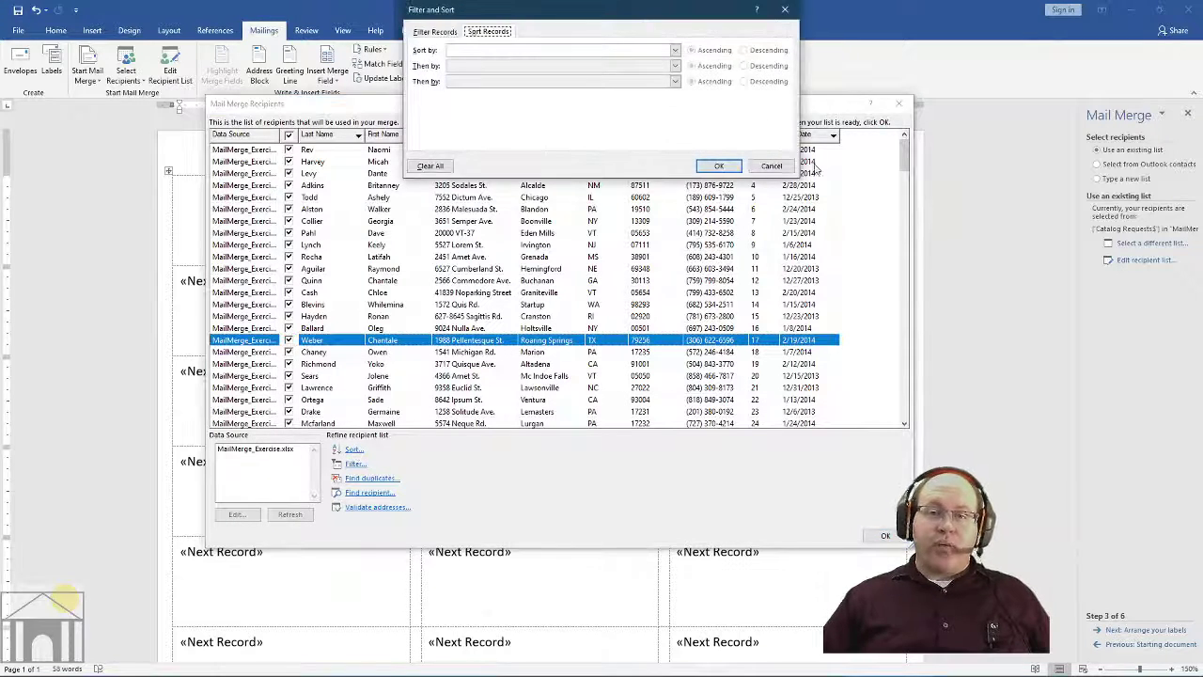
click(778, 167)
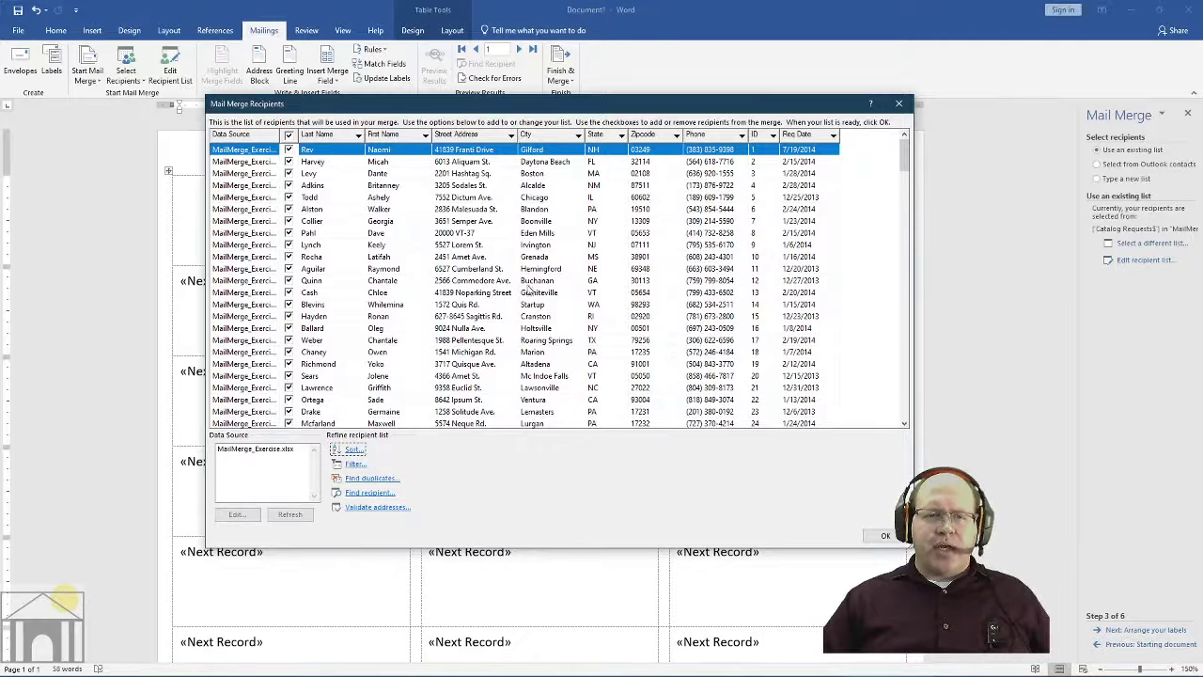
click(353, 450)
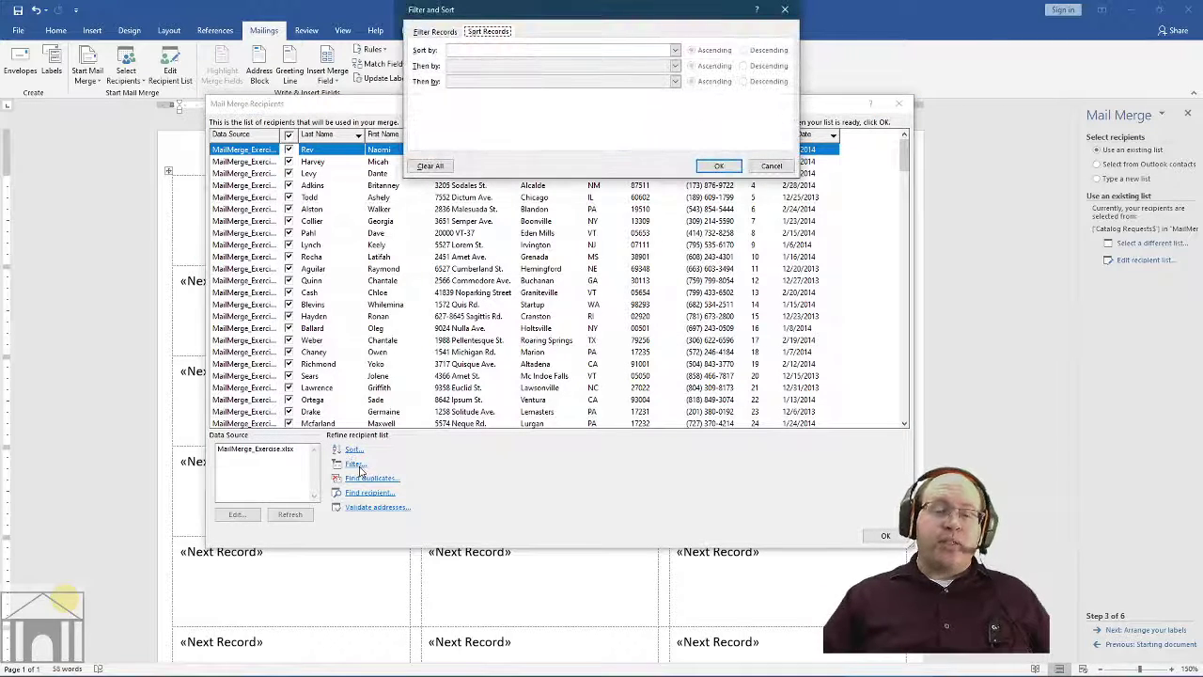
drag(601, 15, 612, 171)
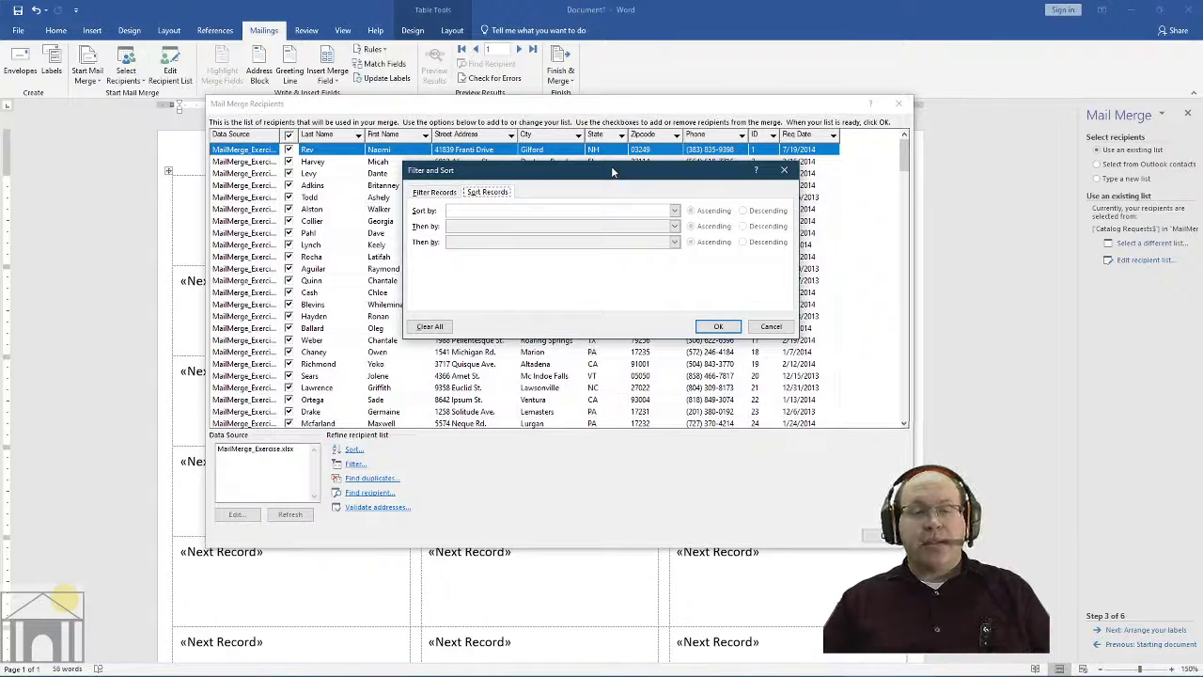
click(674, 212)
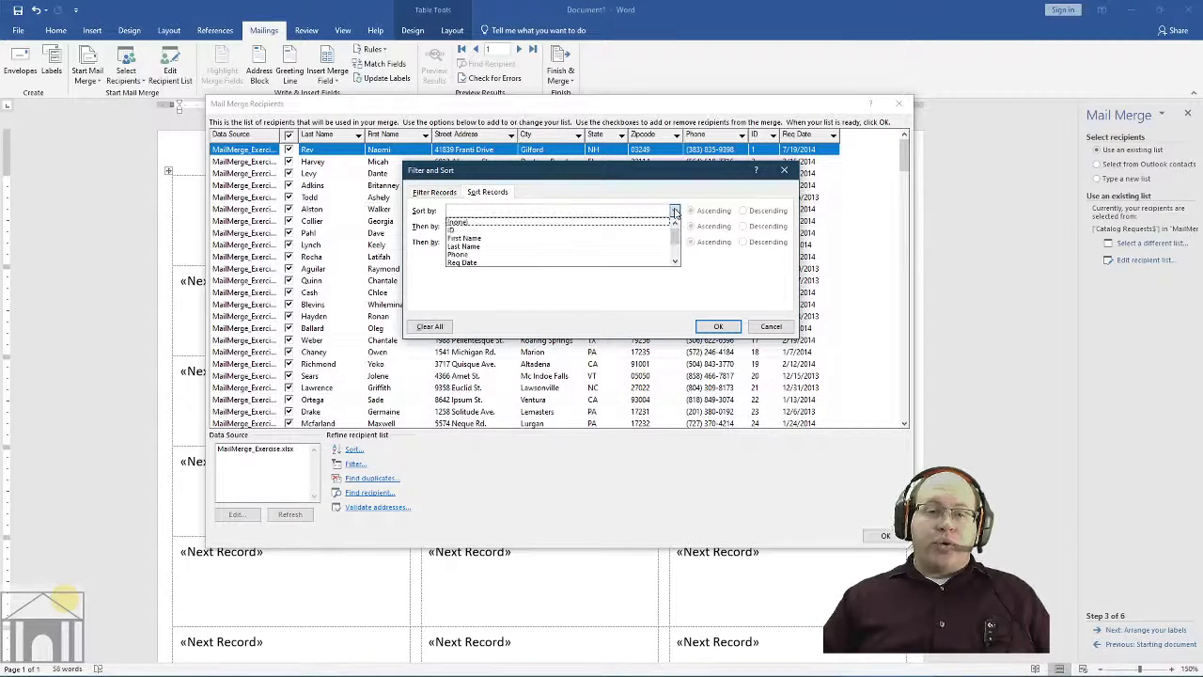
scroll(555, 254, down, 2)
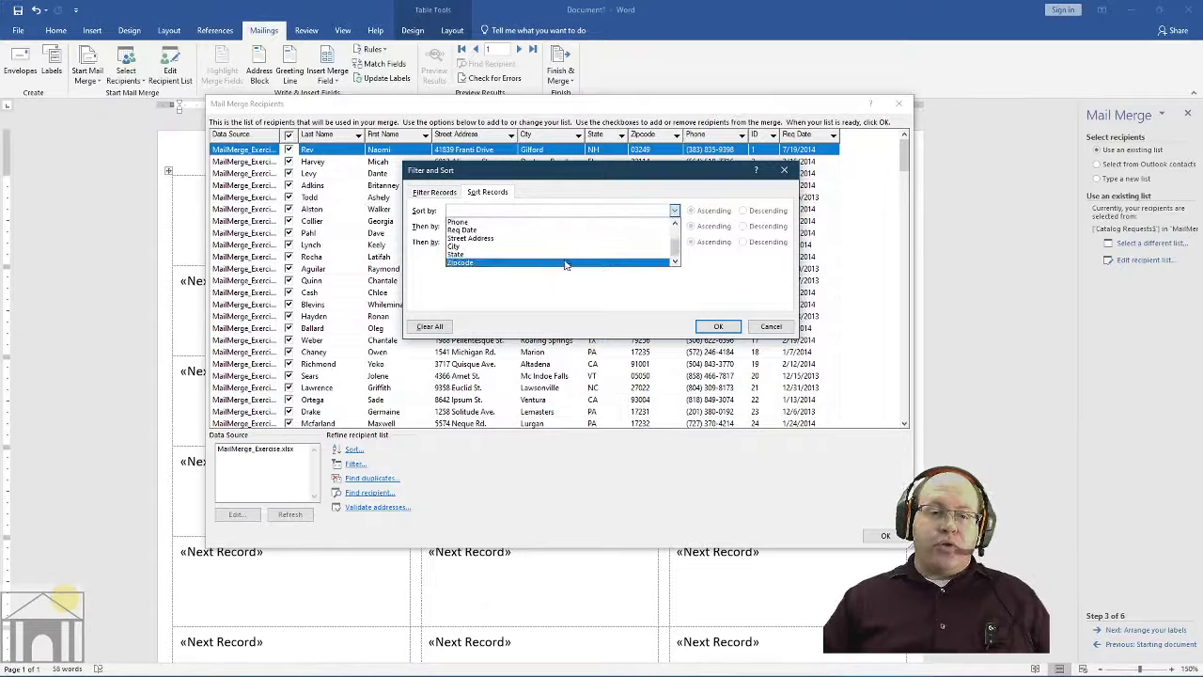
click(555, 256)
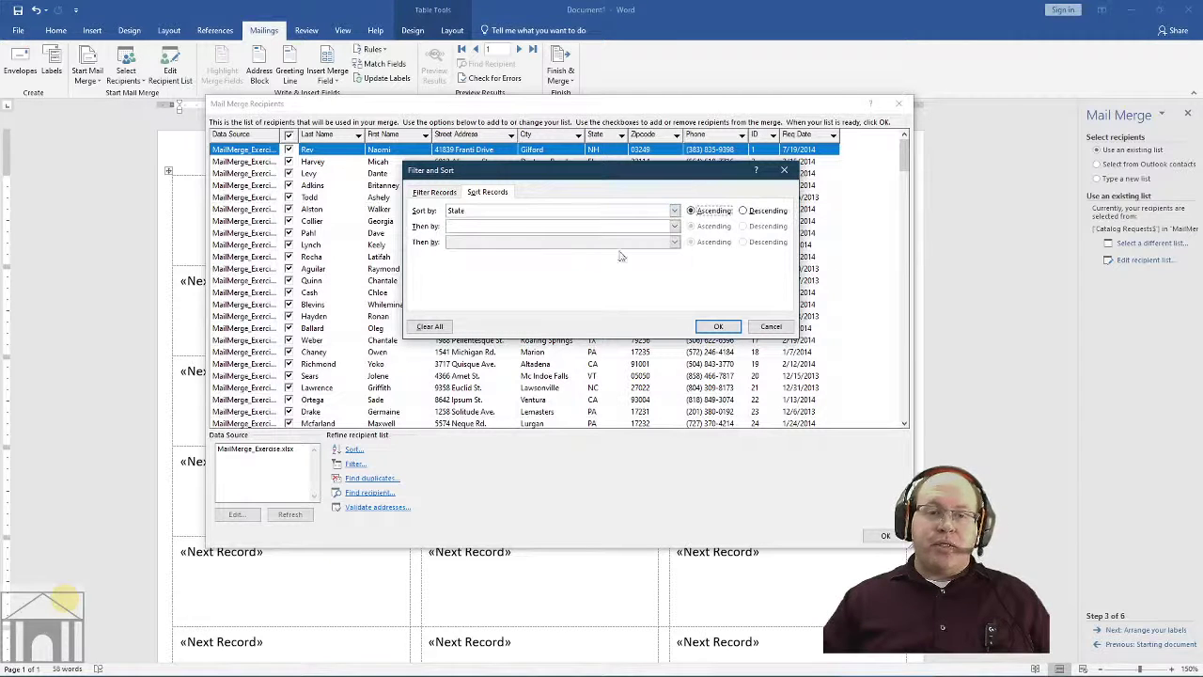
click(674, 227)
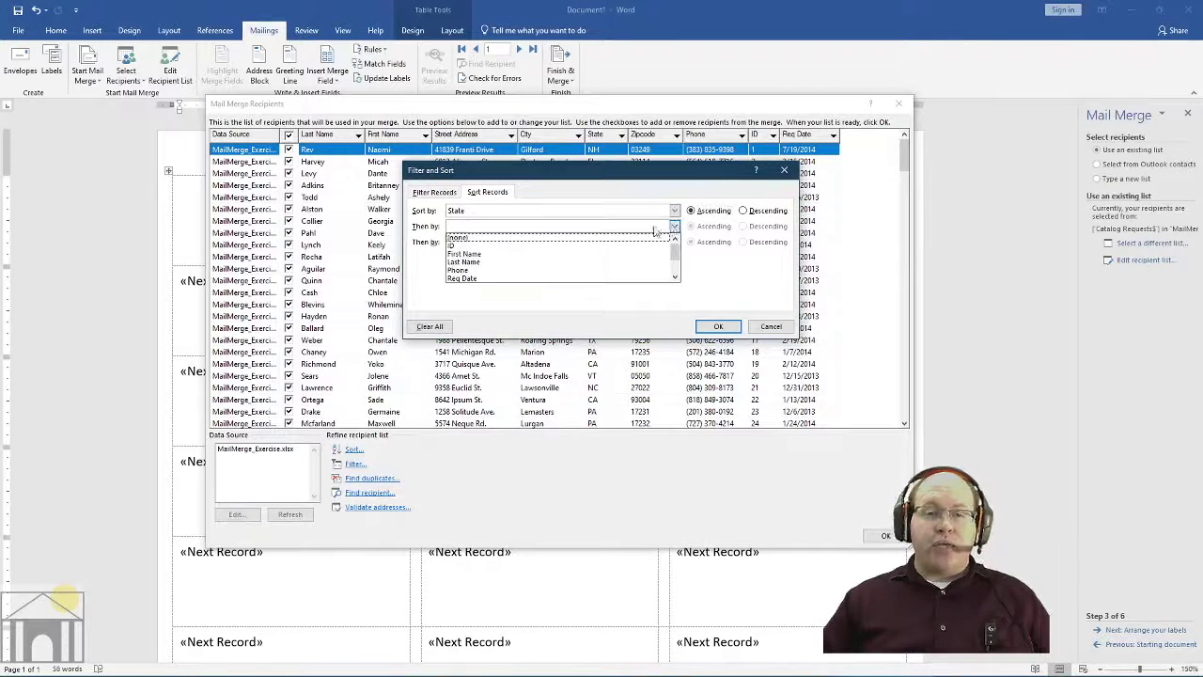
click(563, 262)
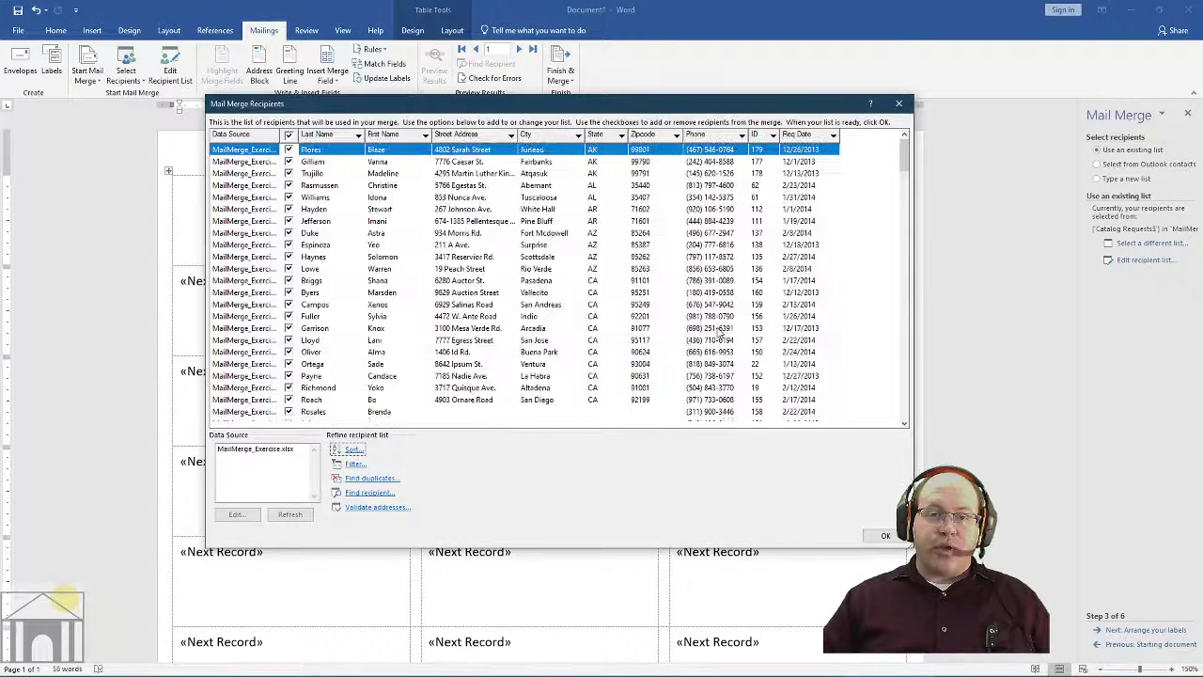
click(718, 327)
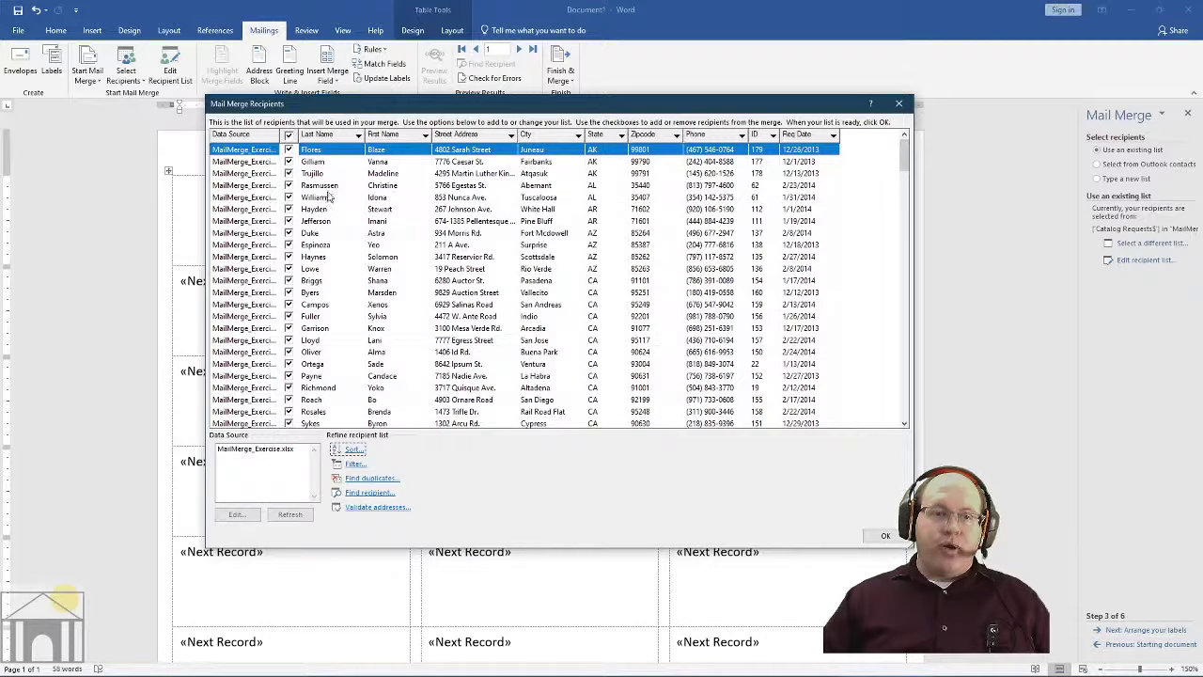
scroll(691, 362, down, 5)
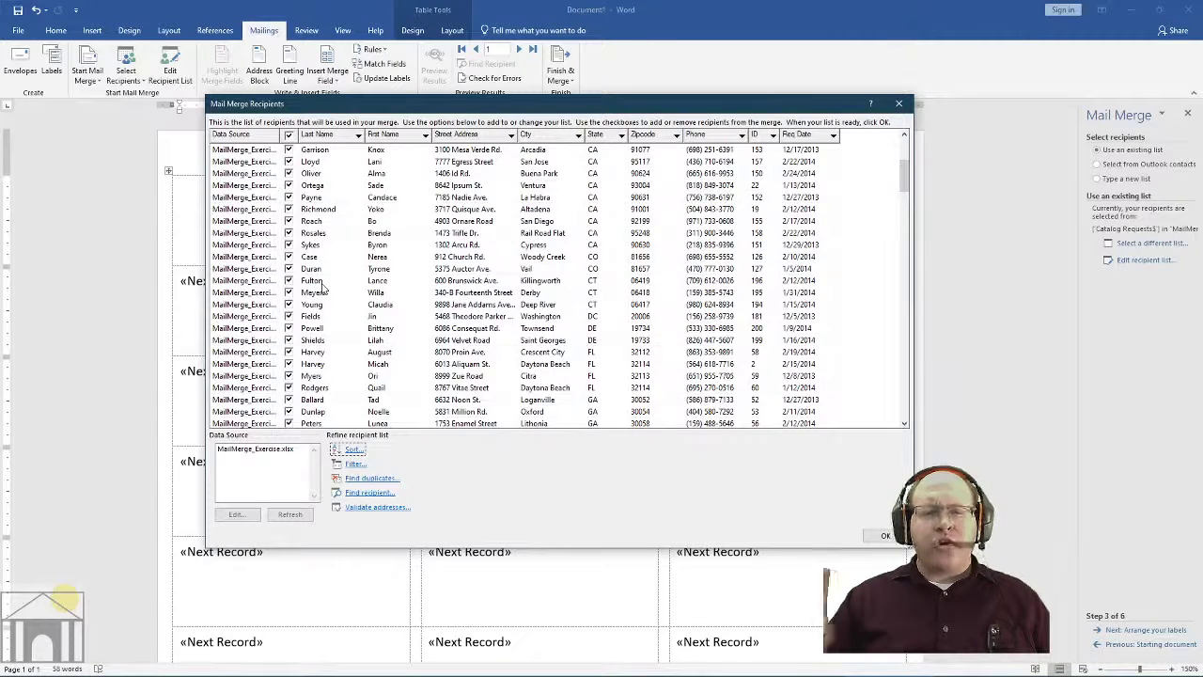
scroll(505, 294, up, 5)
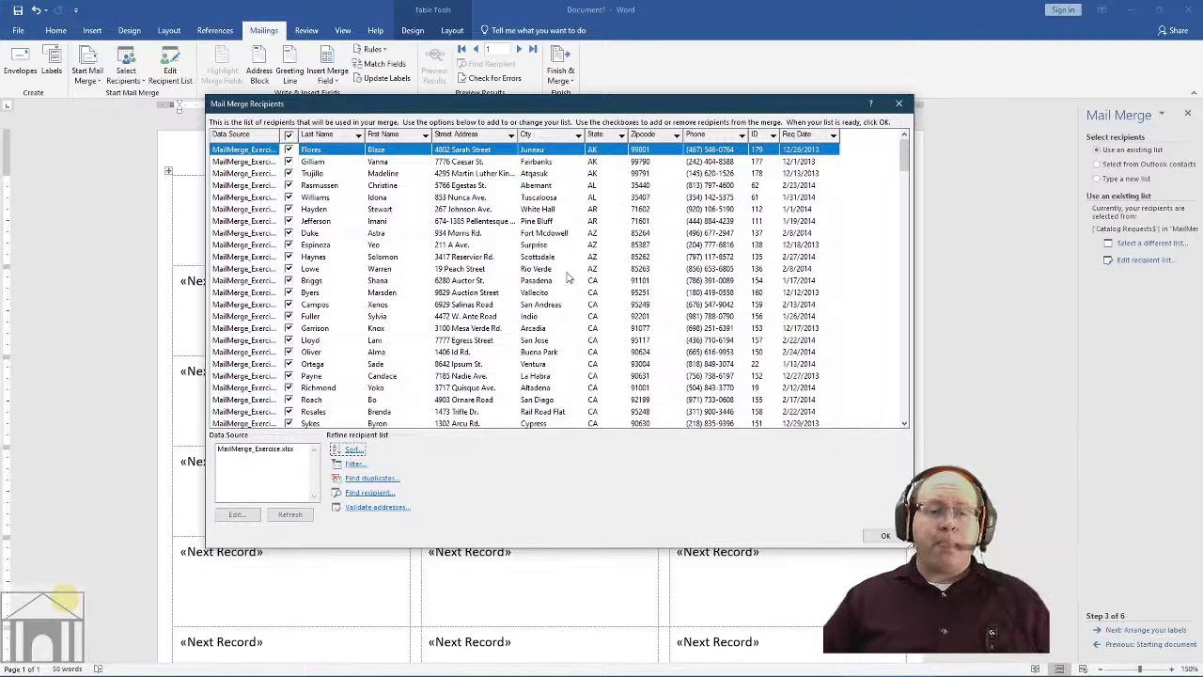
- Filter the recipient list to records whose State is equal to NM
click(361, 463)
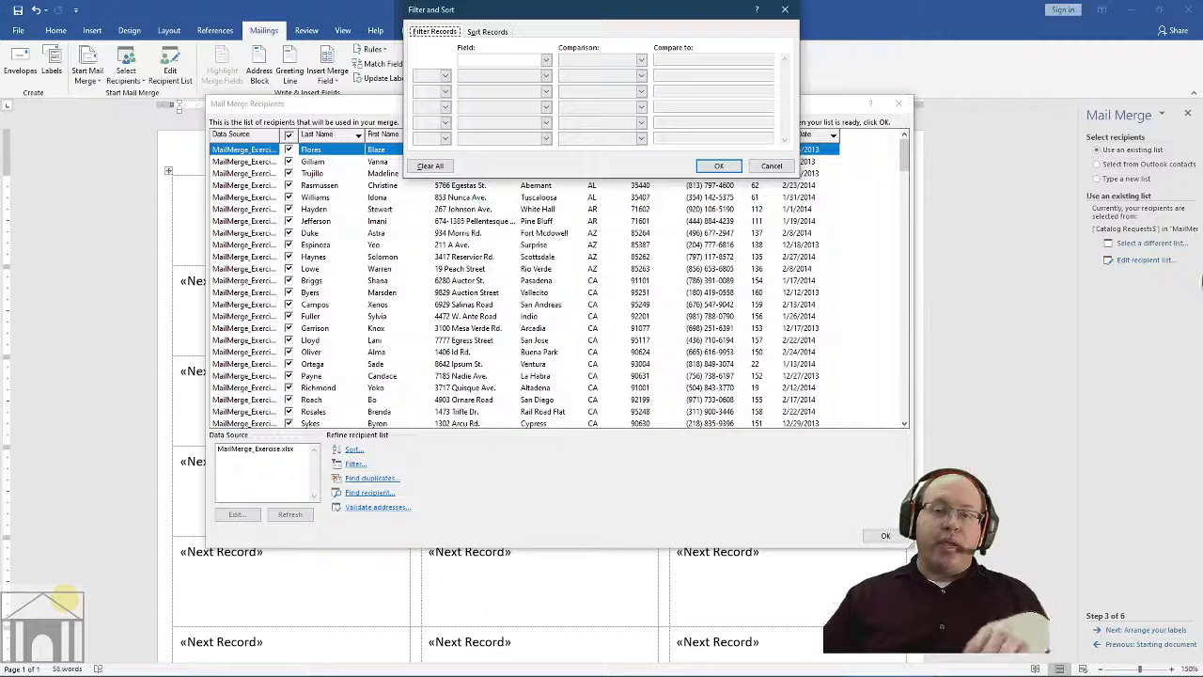
drag(708, 8, 658, 129)
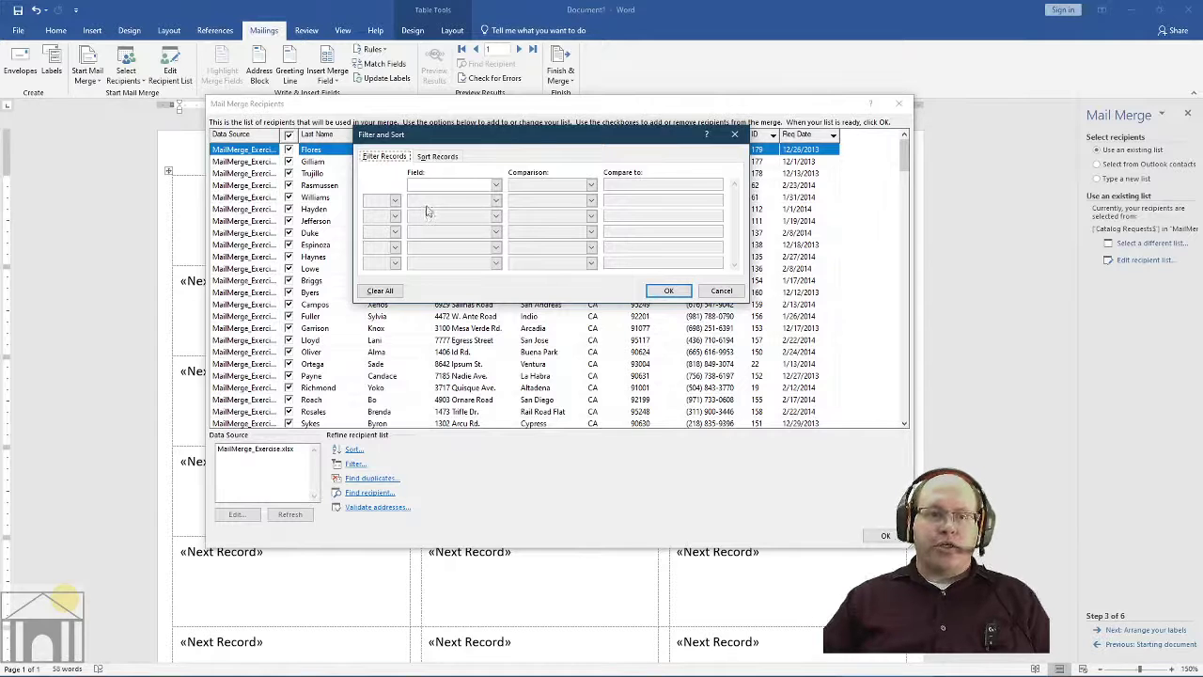
click(495, 185)
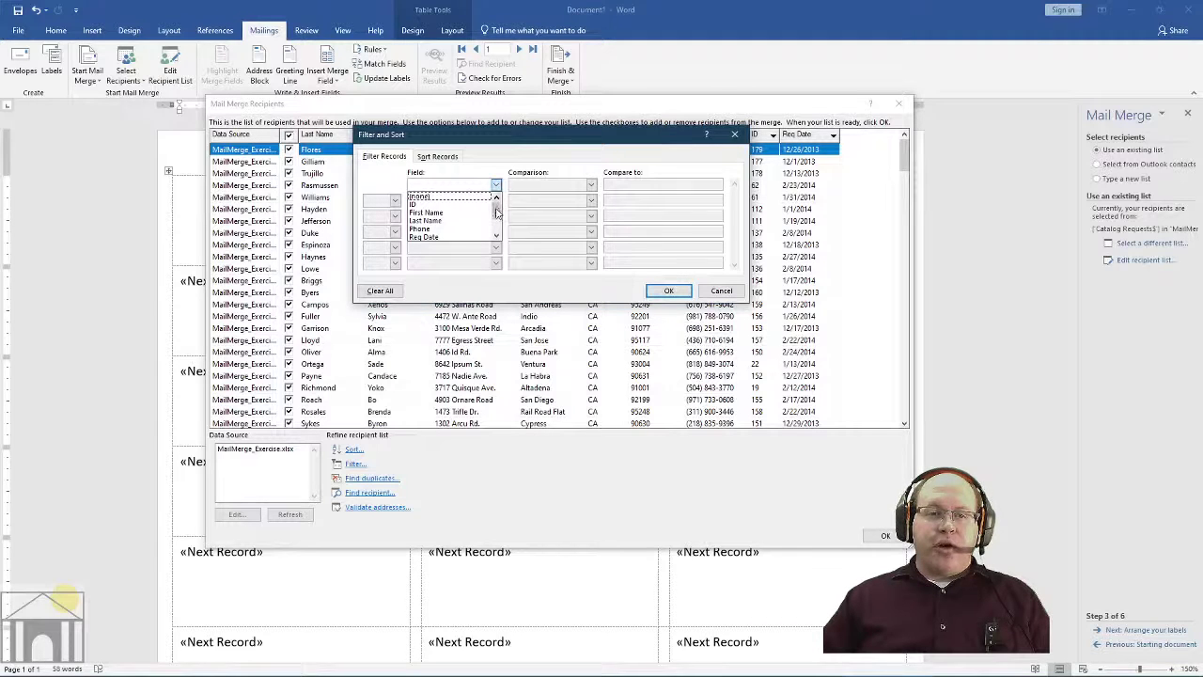
drag(497, 210, 498, 231)
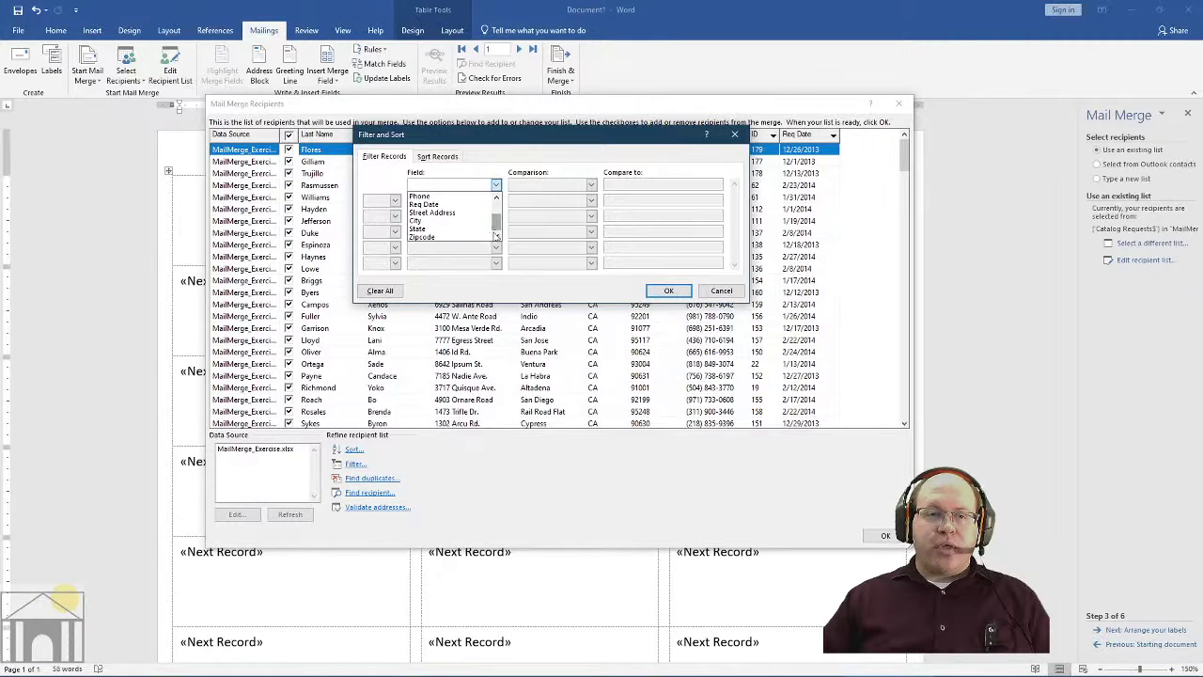
click(438, 232)
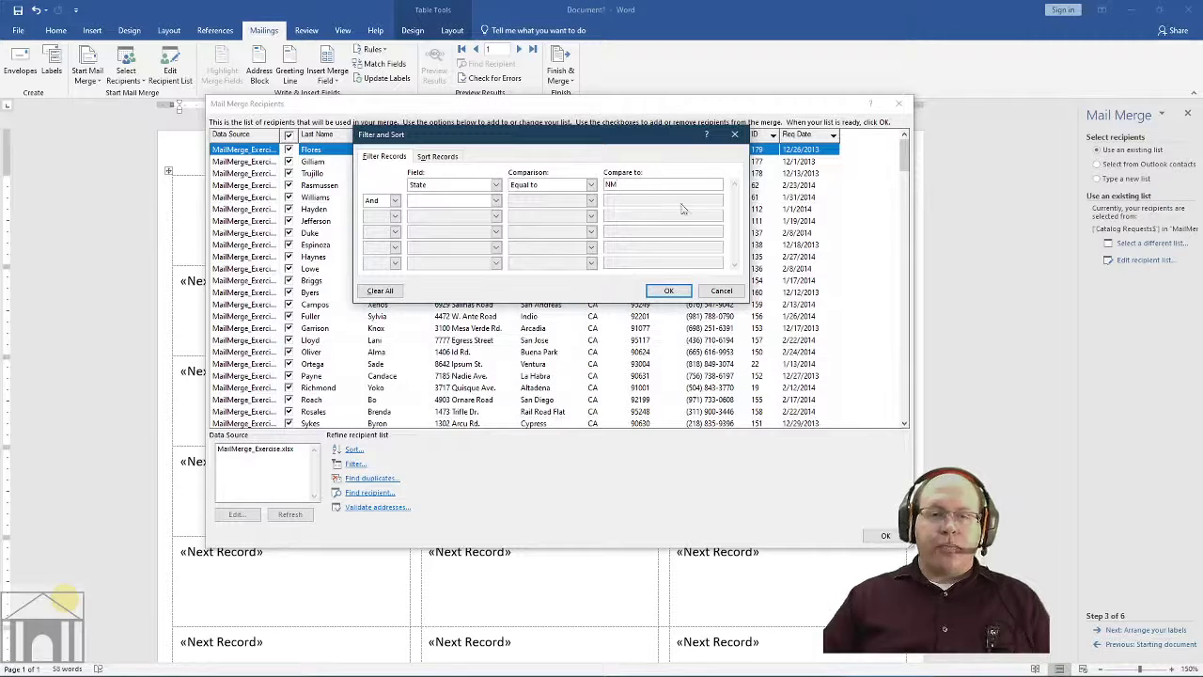
click(667, 290)
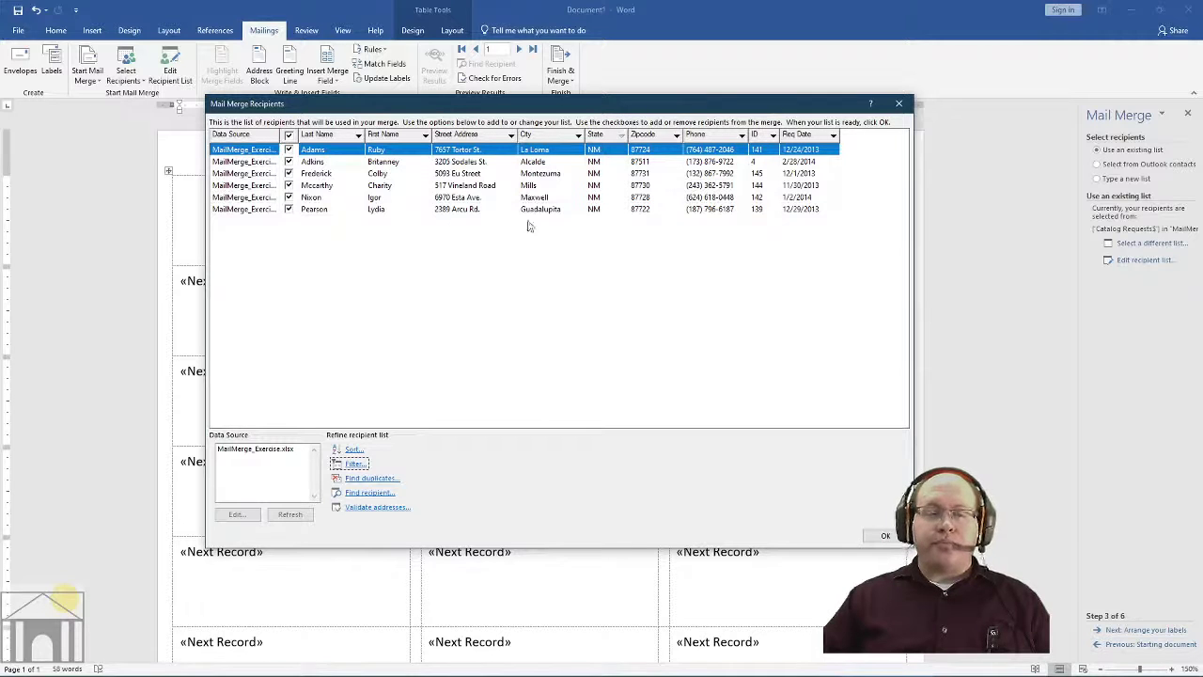
- Clear all filter conditions from the recipient list and look through the unfiltered records
click(355, 463)
click(449, 168)
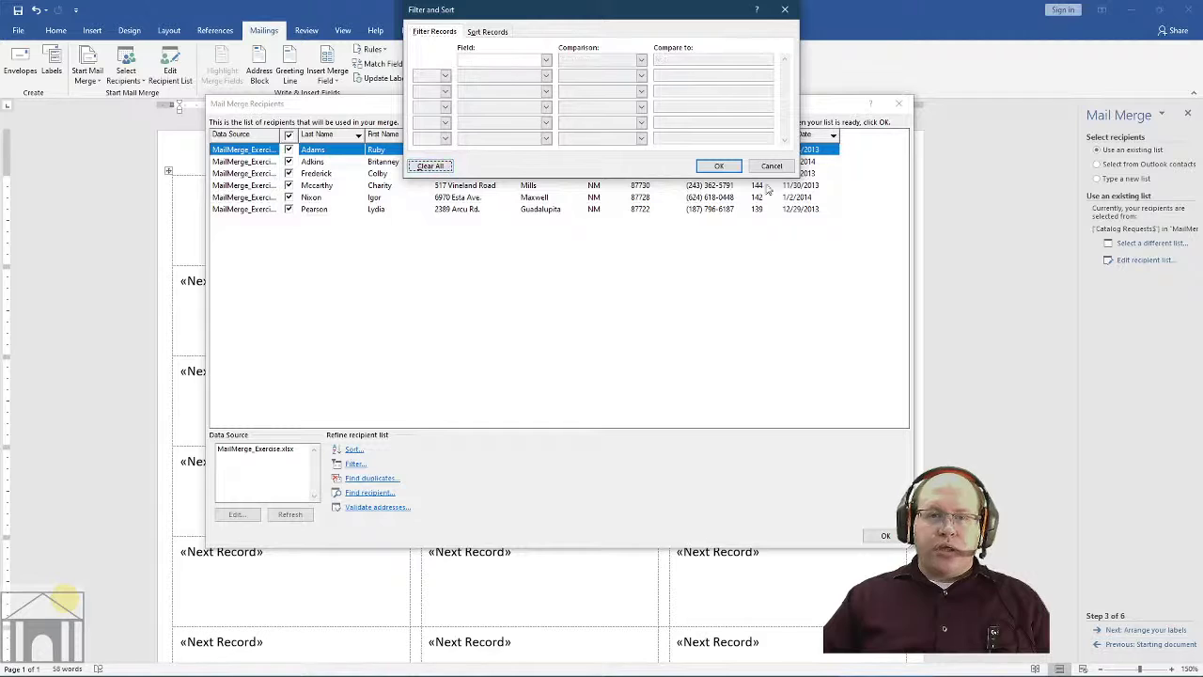
click(717, 167)
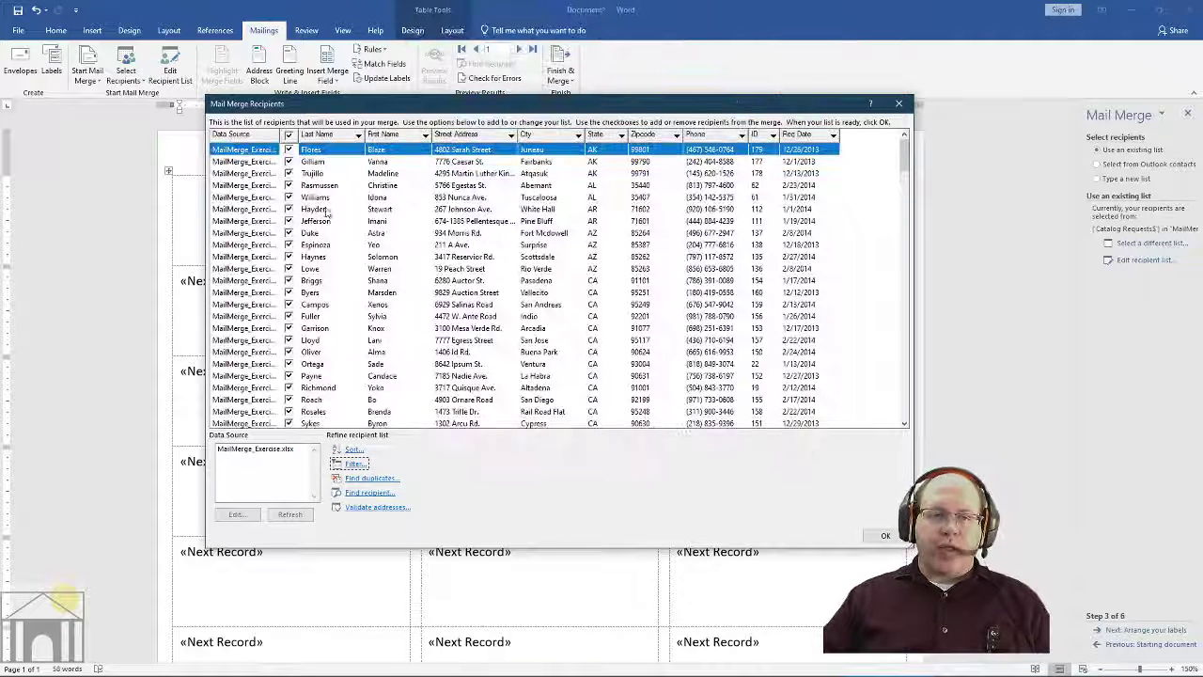
scroll(571, 269, down, 2)
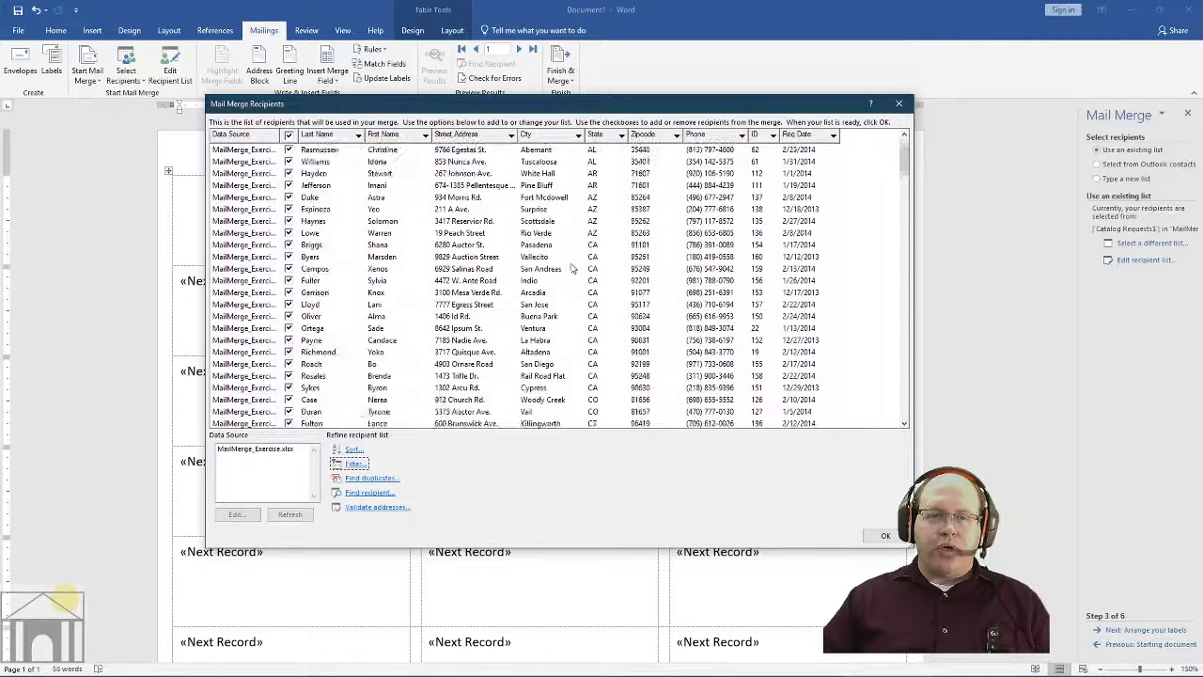
scroll(571, 269, up, 2)
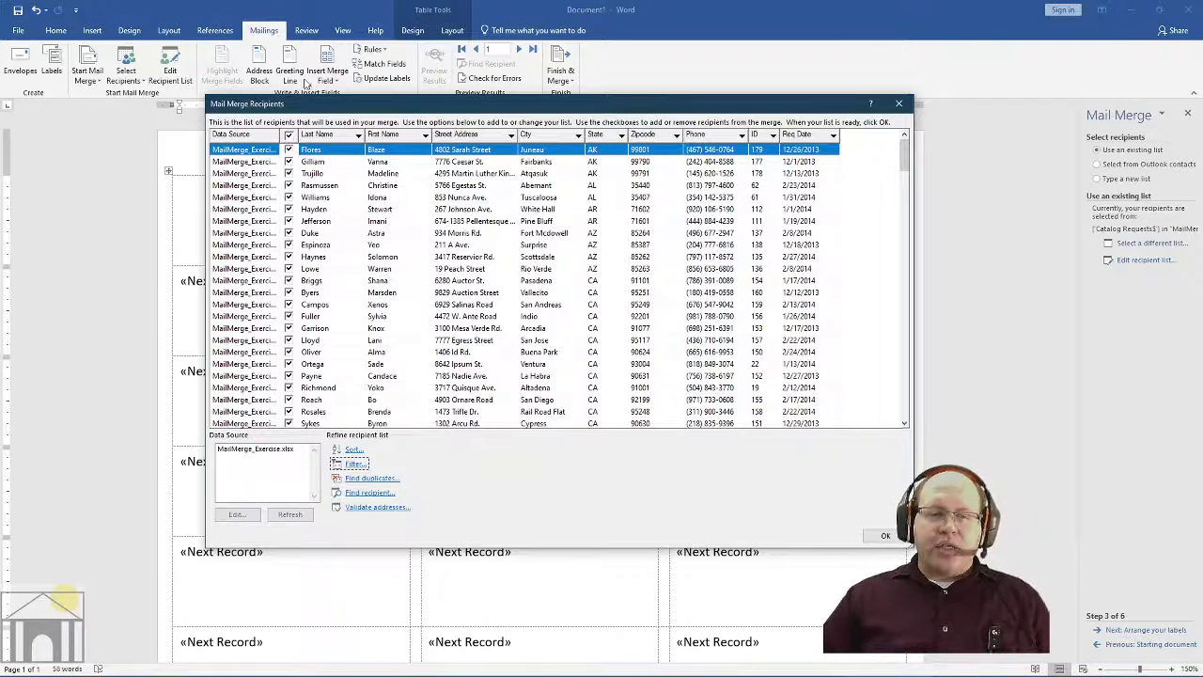
- Toggle the inclusion of all recipients off and on again, and accept the recipient list
click(289, 137)
click(289, 136)
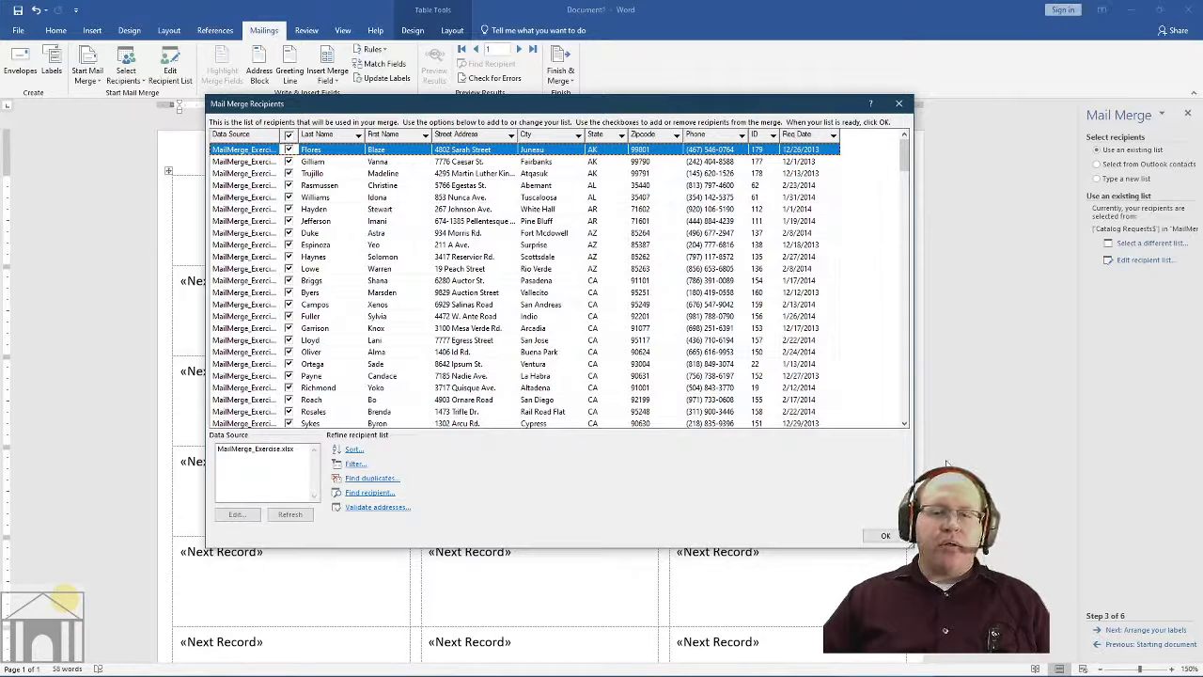
click(884, 537)
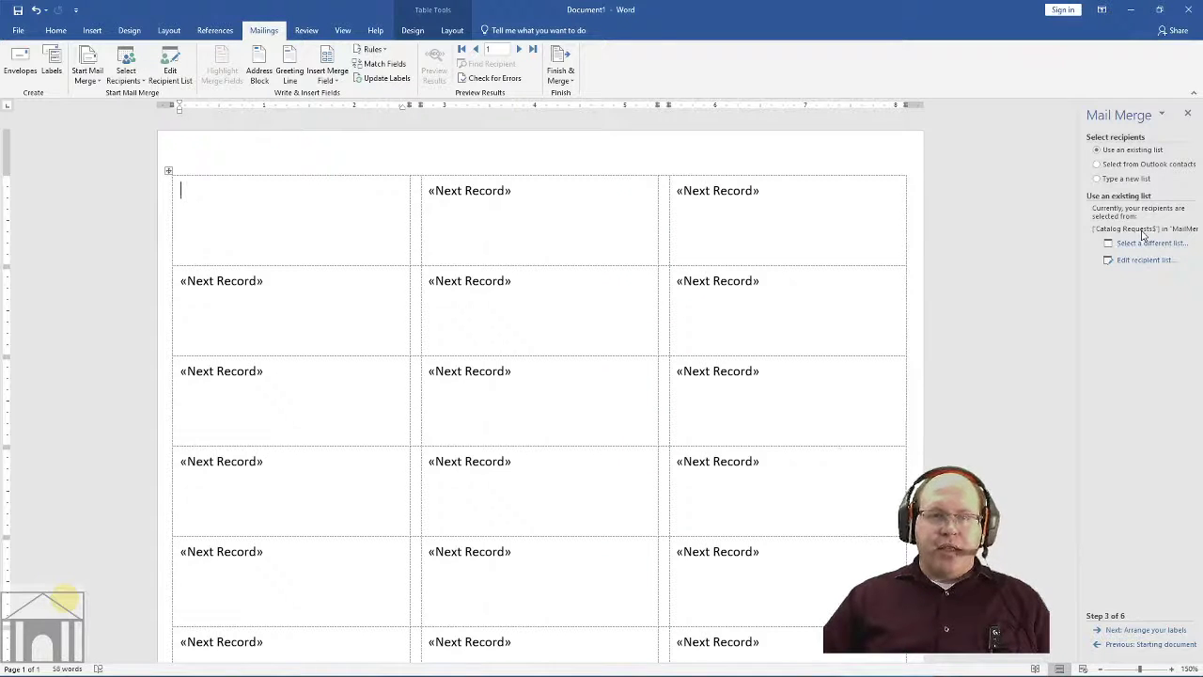
- Reselect MailMerge_Exercise.xlsx from the Office Integrated folder with the Catalog Requests$ table and its header row, and accept all its recipients
mouse_move(315, 672)
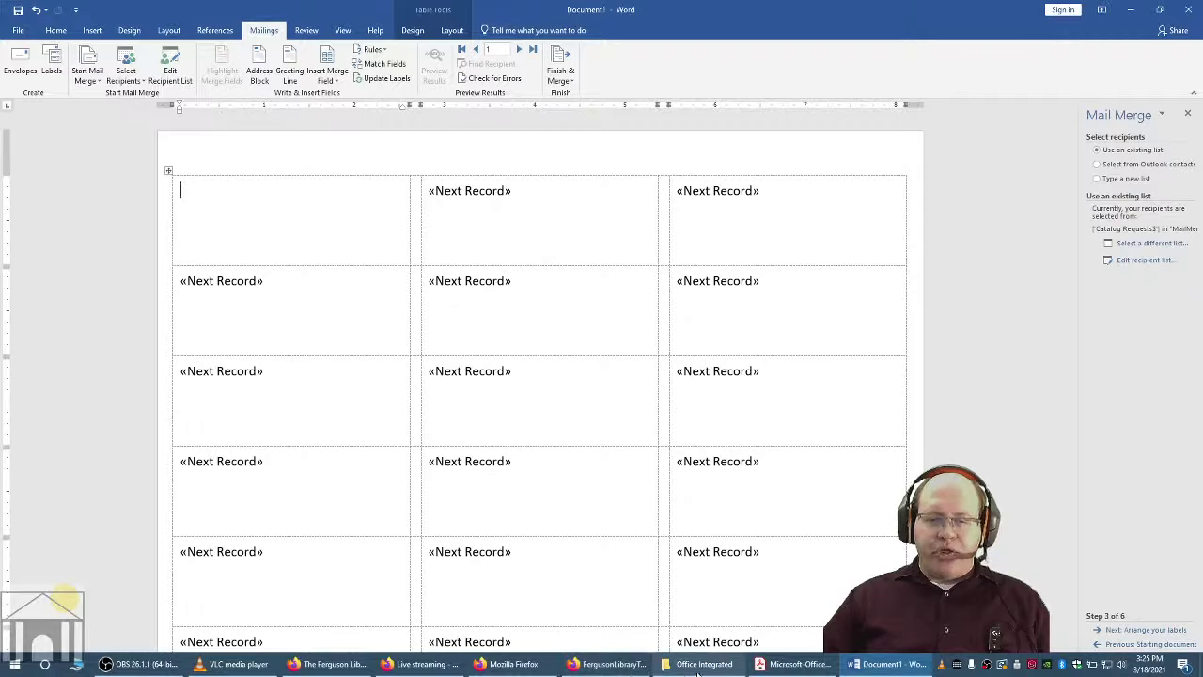
mouse_move(716, 667)
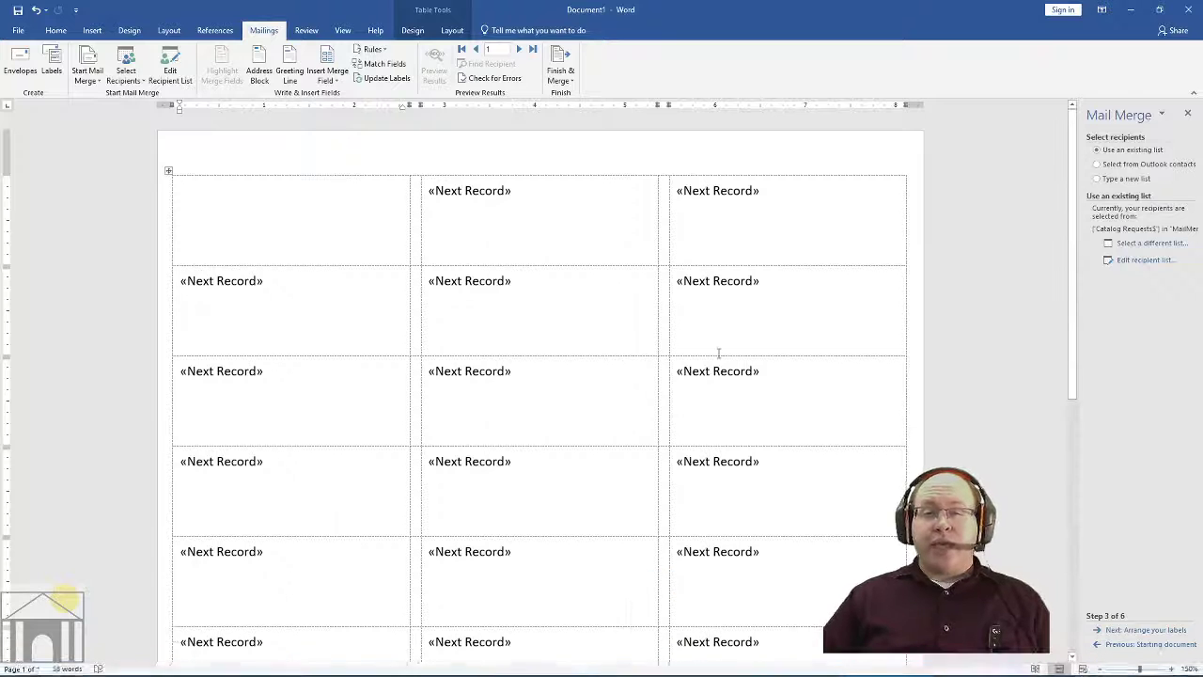
click(1126, 242)
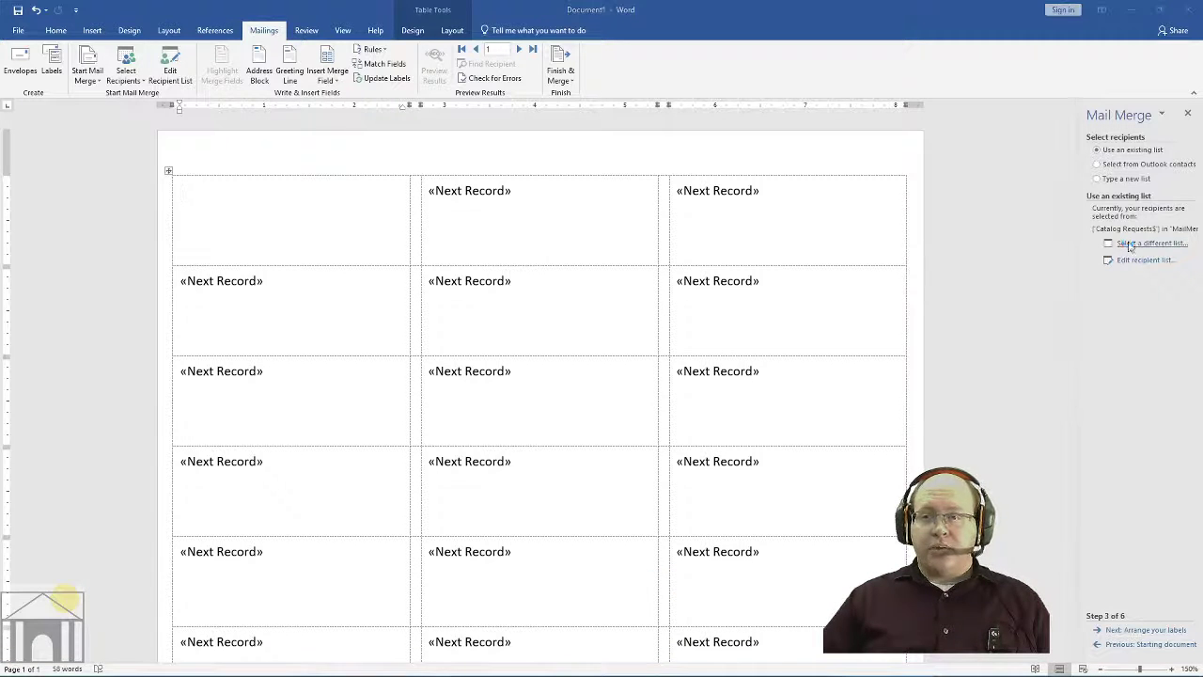
click(252, 217)
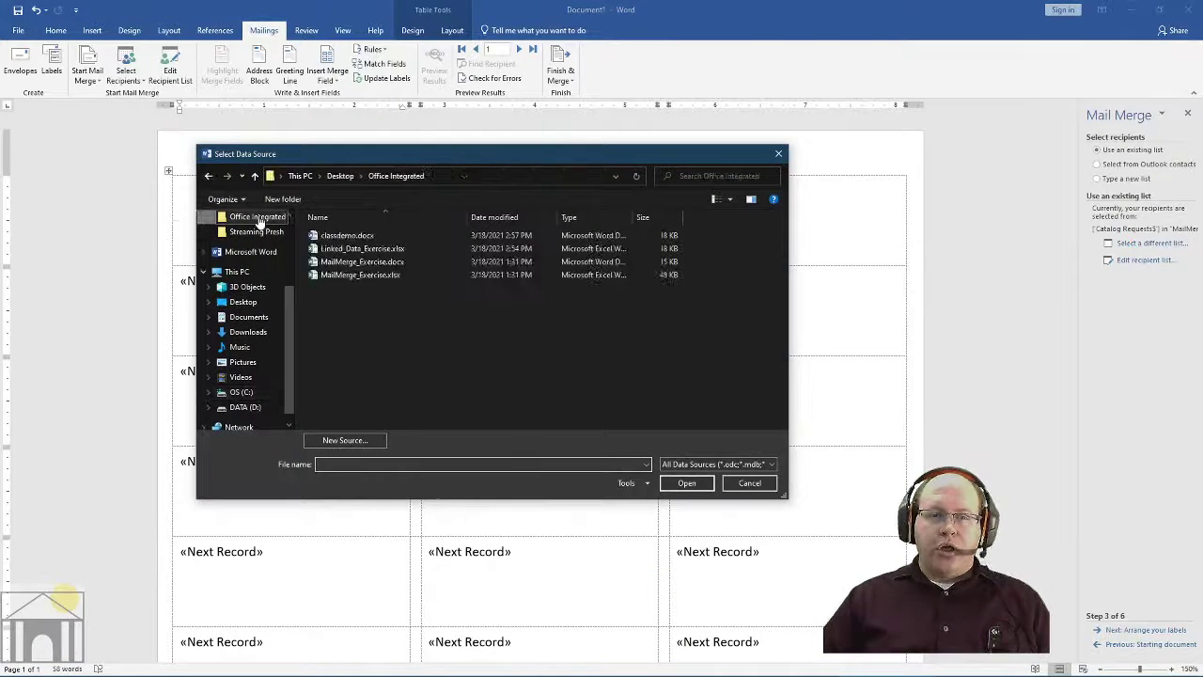
click(381, 277)
click(686, 483)
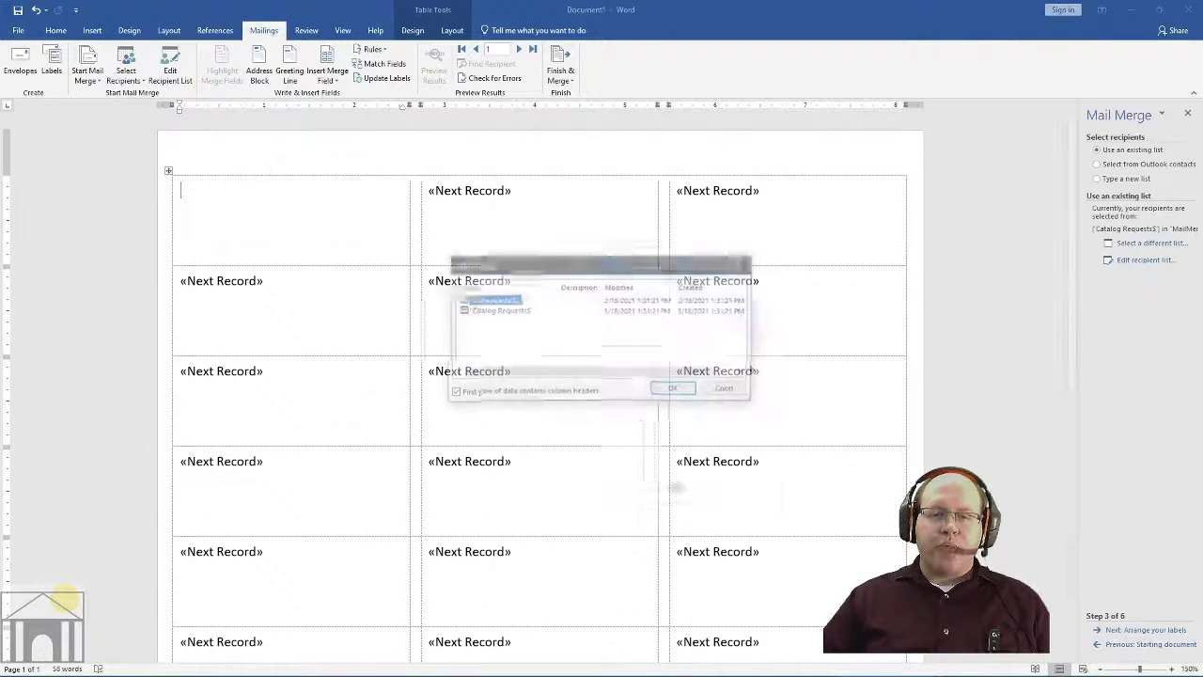
click(512, 312)
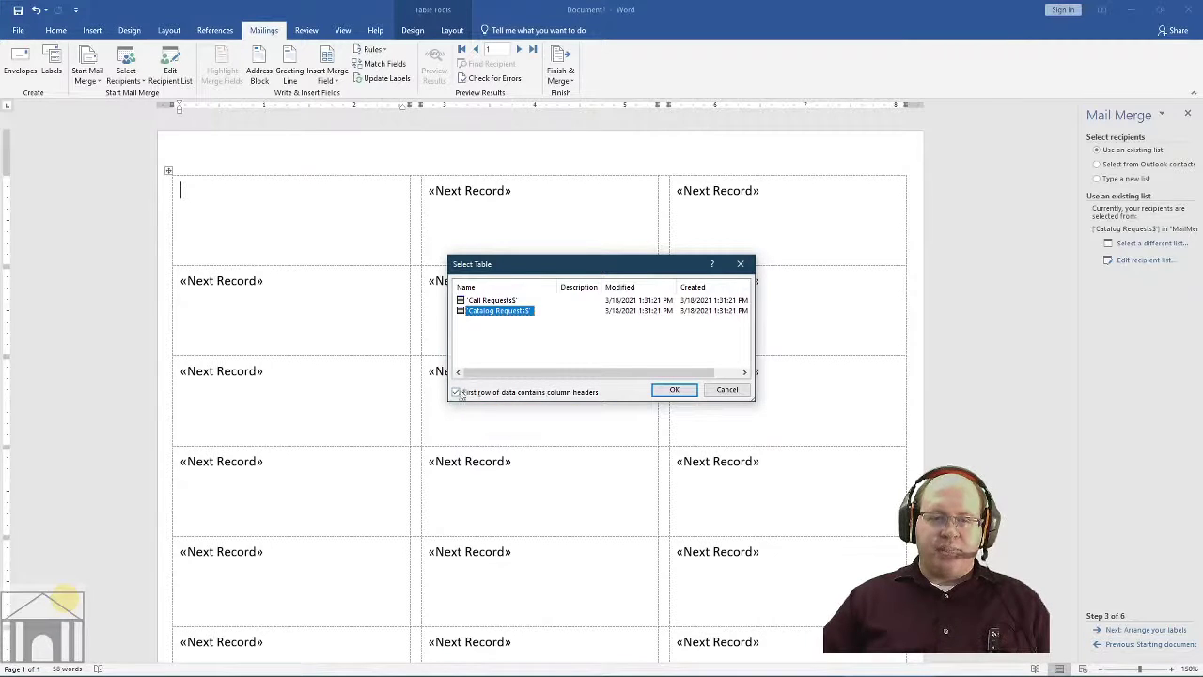
click(668, 391)
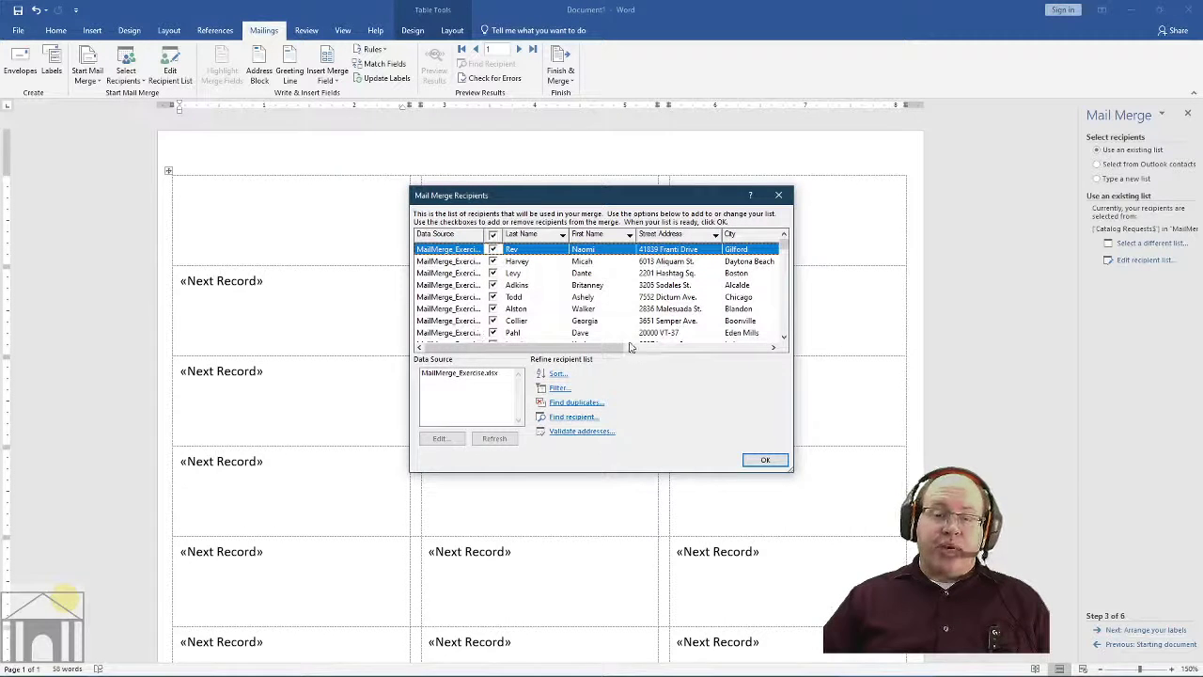
click(762, 460)
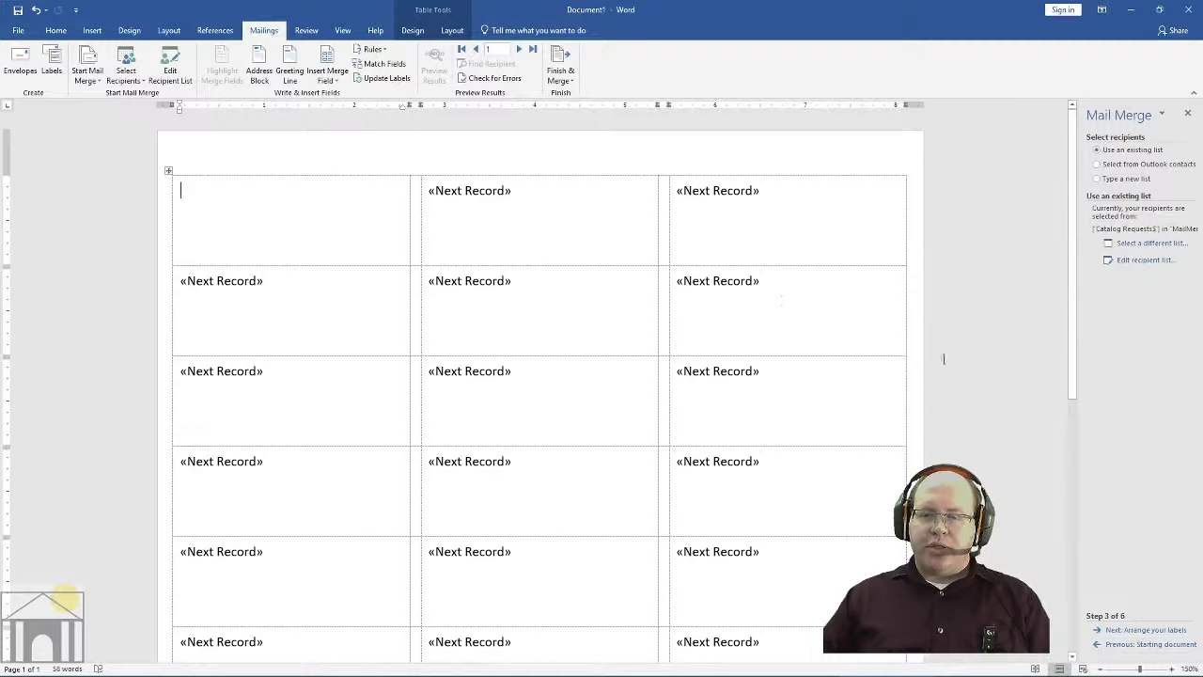
- Advance the wizard to arranging the labels and place the insertion point in the empty first label
click(1128, 632)
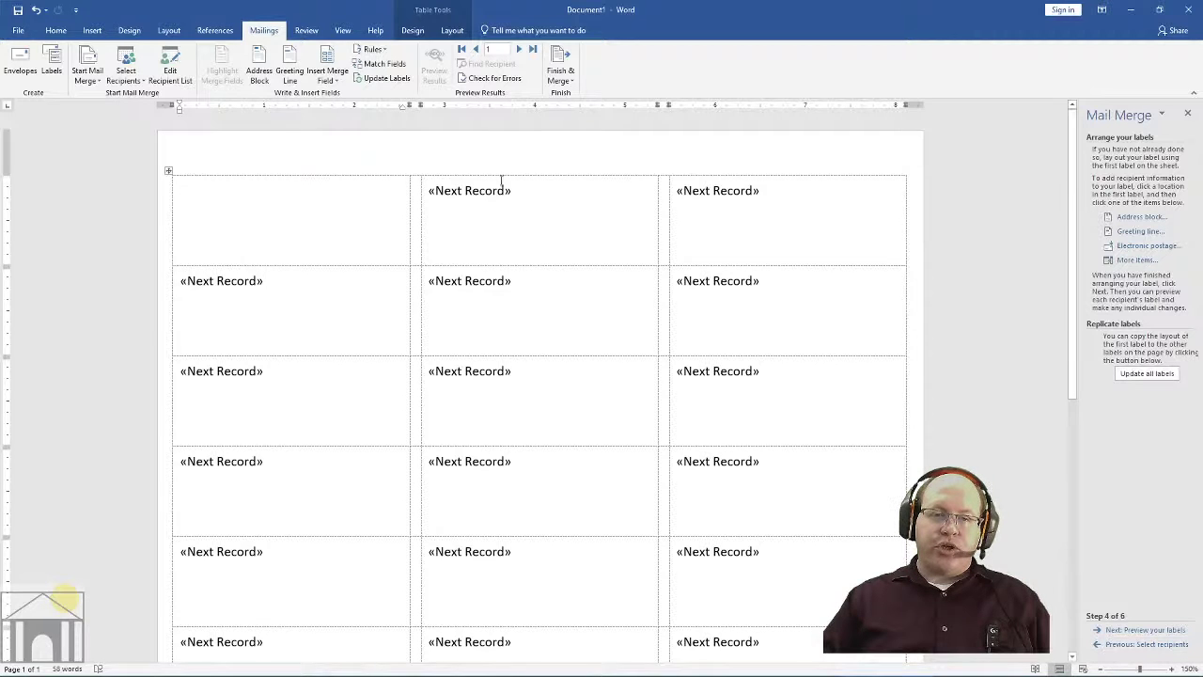
click(726, 193)
click(720, 295)
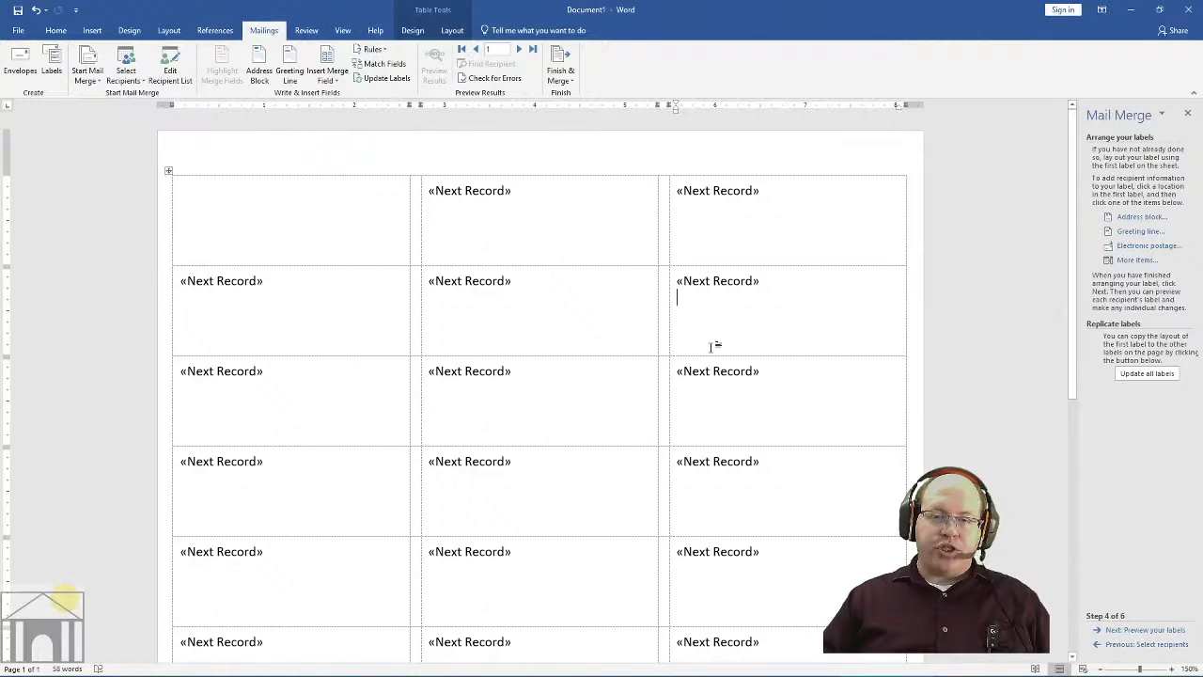
click(713, 372)
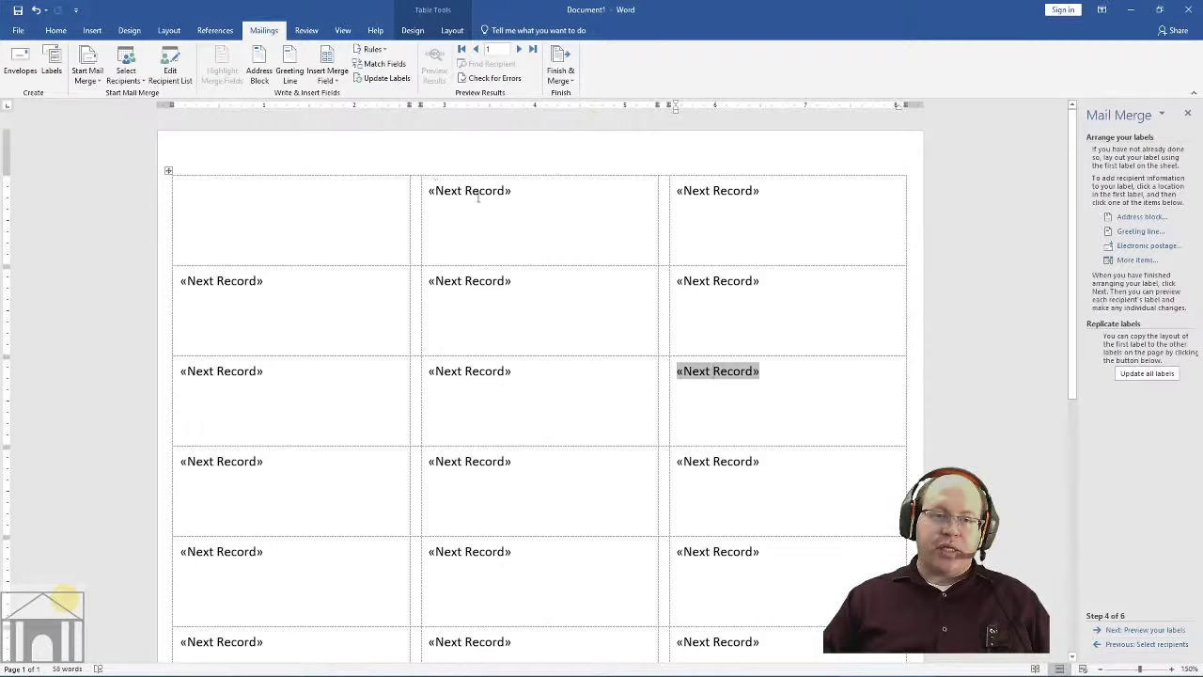
click(512, 192)
click(285, 197)
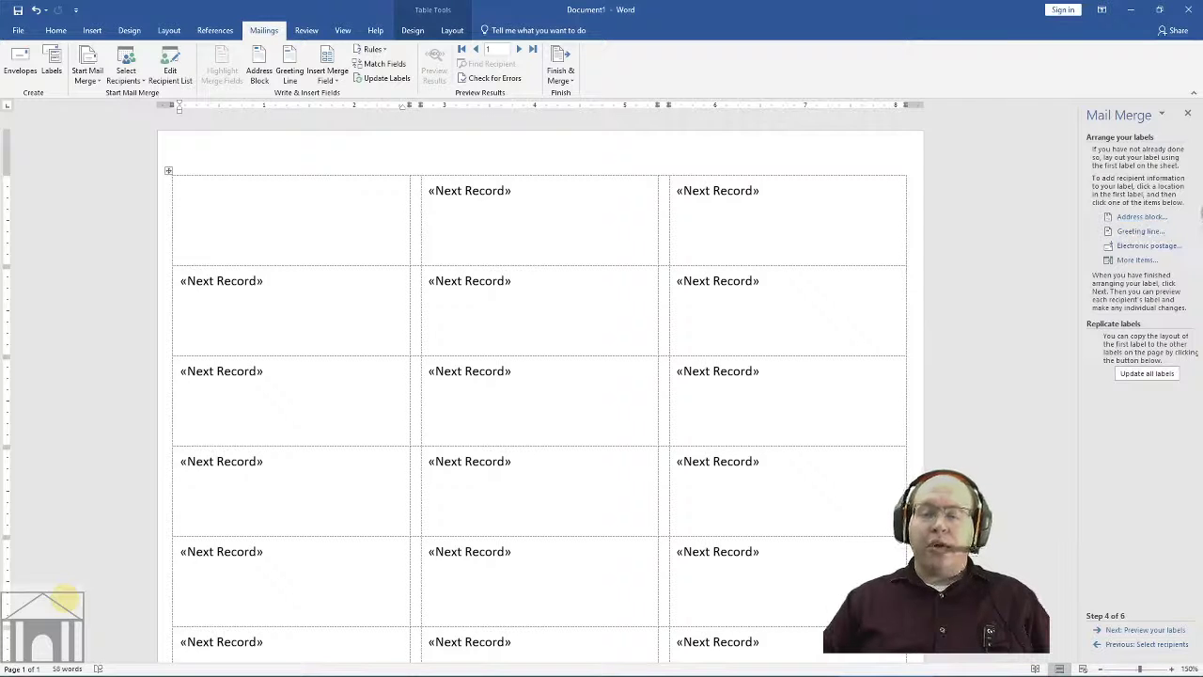
- Start an address block and set the recipient's name format to full first name, last name and suffix, without title or middle initial
click(1135, 219)
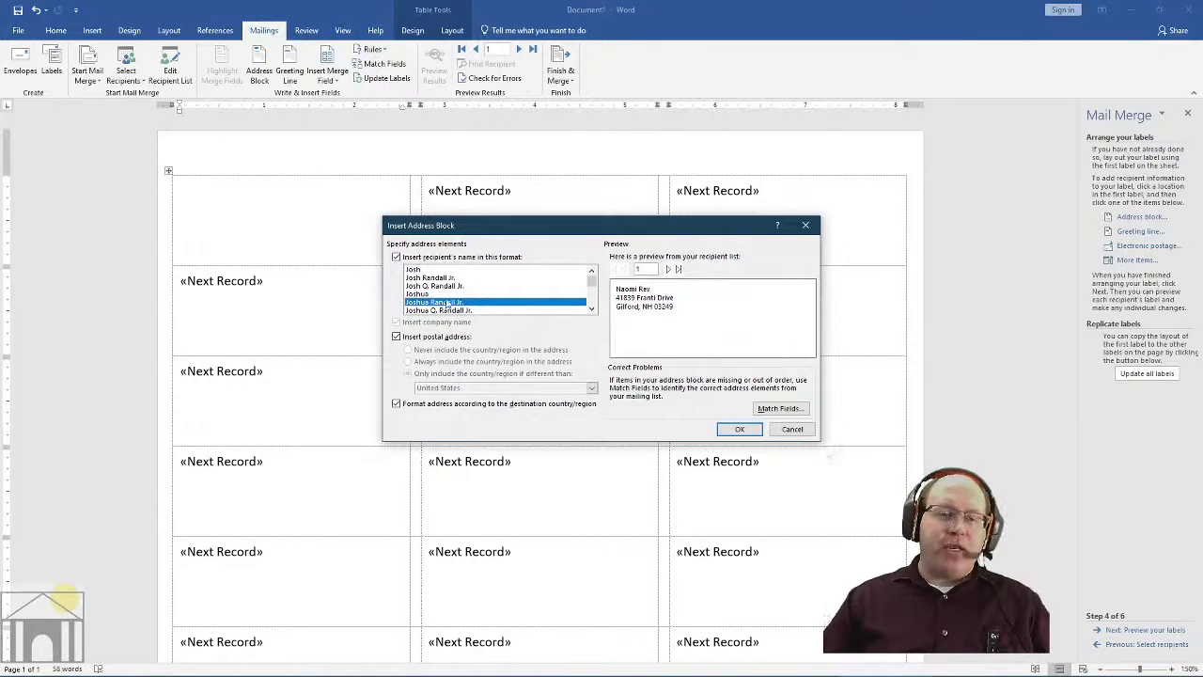
click(423, 271)
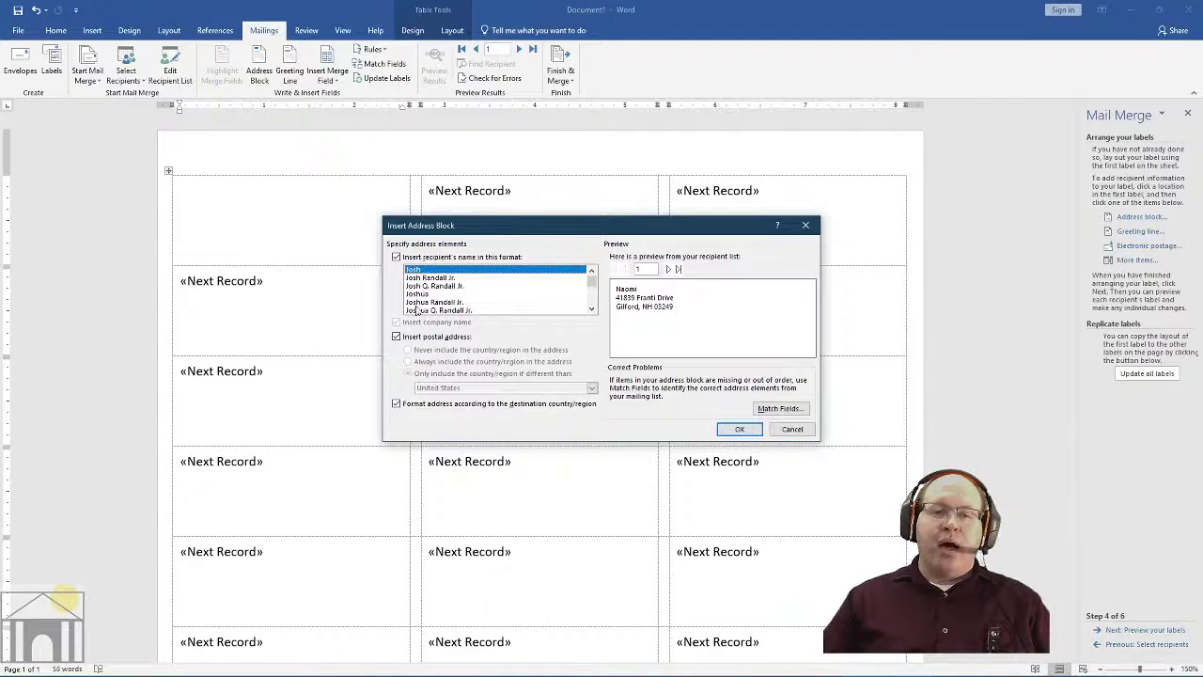
click(417, 302)
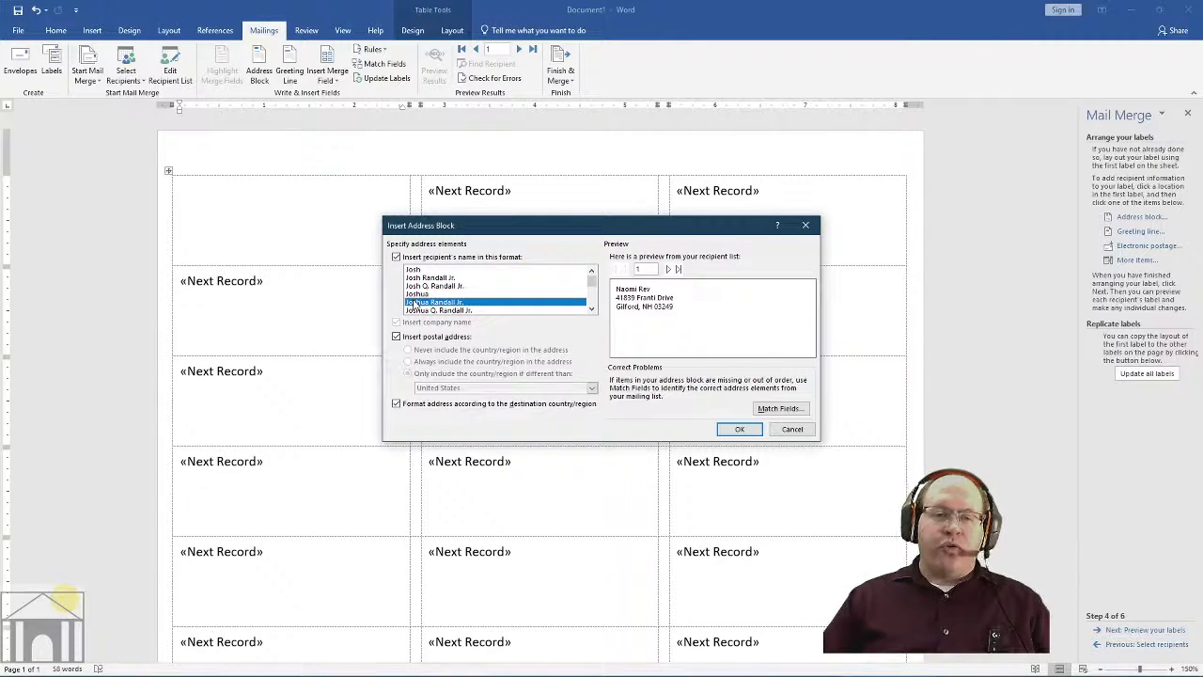
click(436, 310)
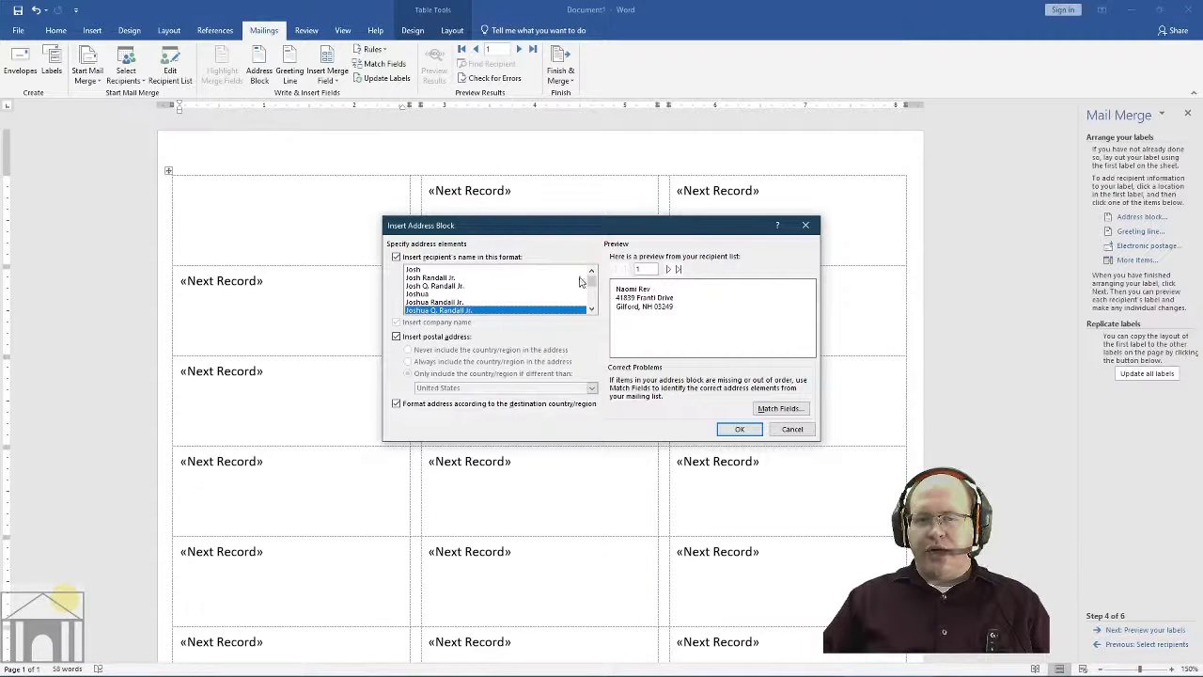
drag(595, 281, 592, 295)
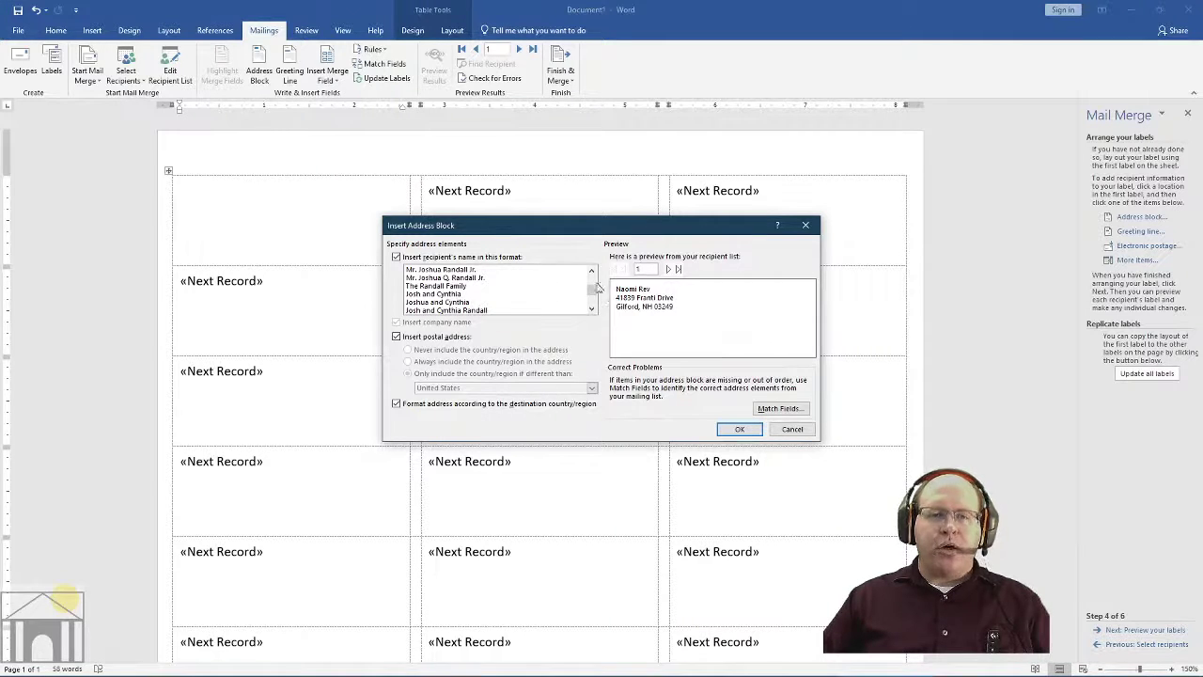
drag(593, 290, 593, 282)
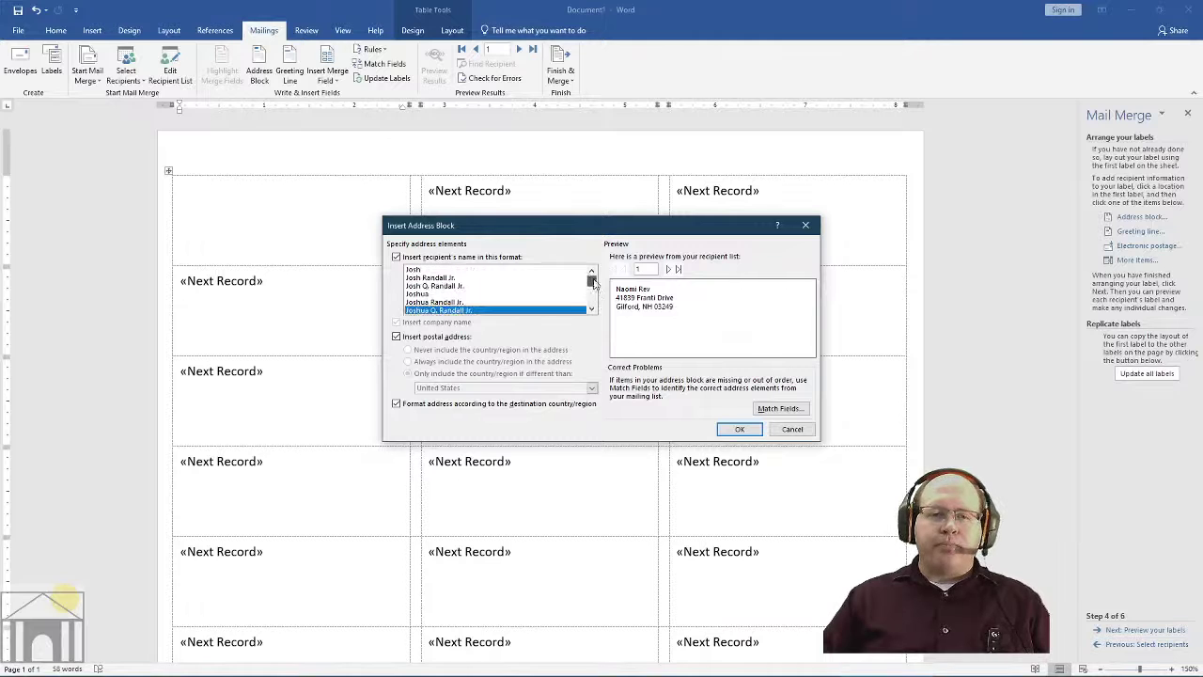
click(434, 302)
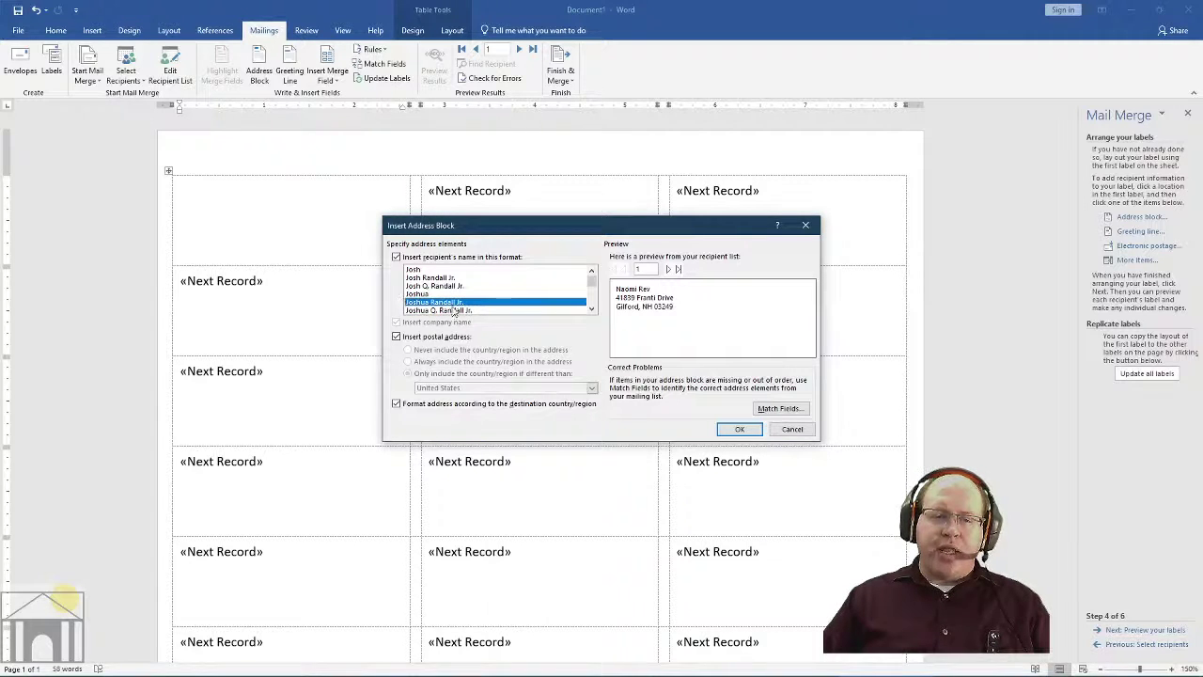
- Browse forward and back through the recipients in the address block preview to check their names and addresses
click(670, 269)
click(670, 270)
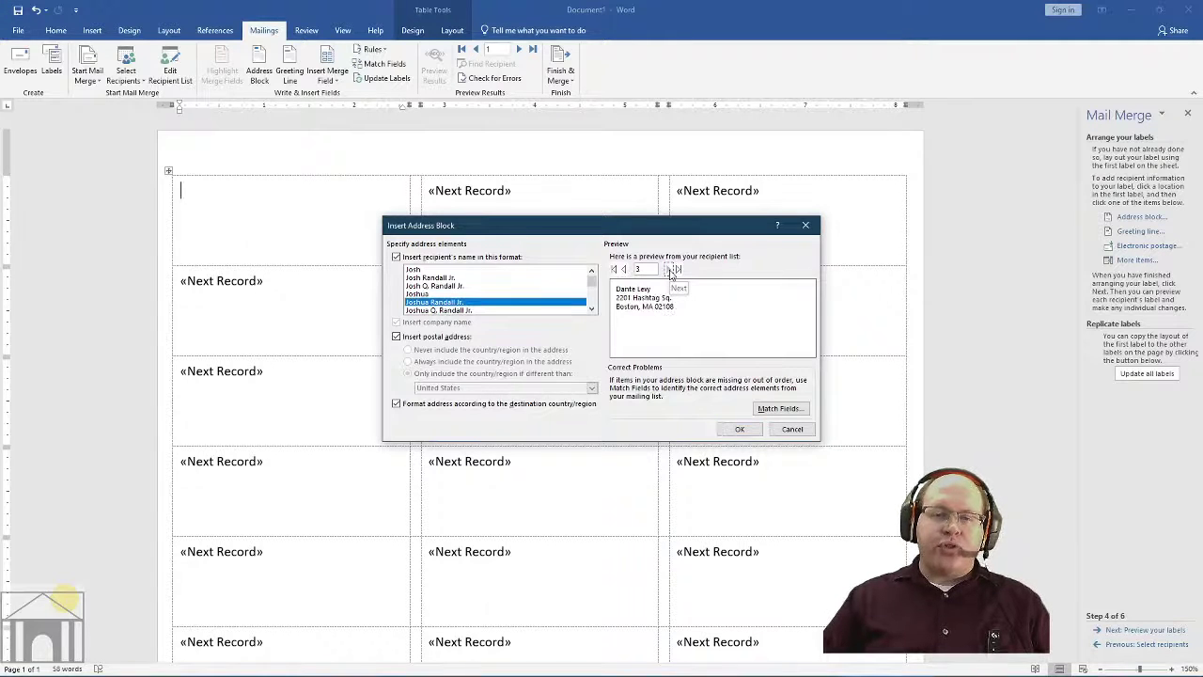
click(671, 271)
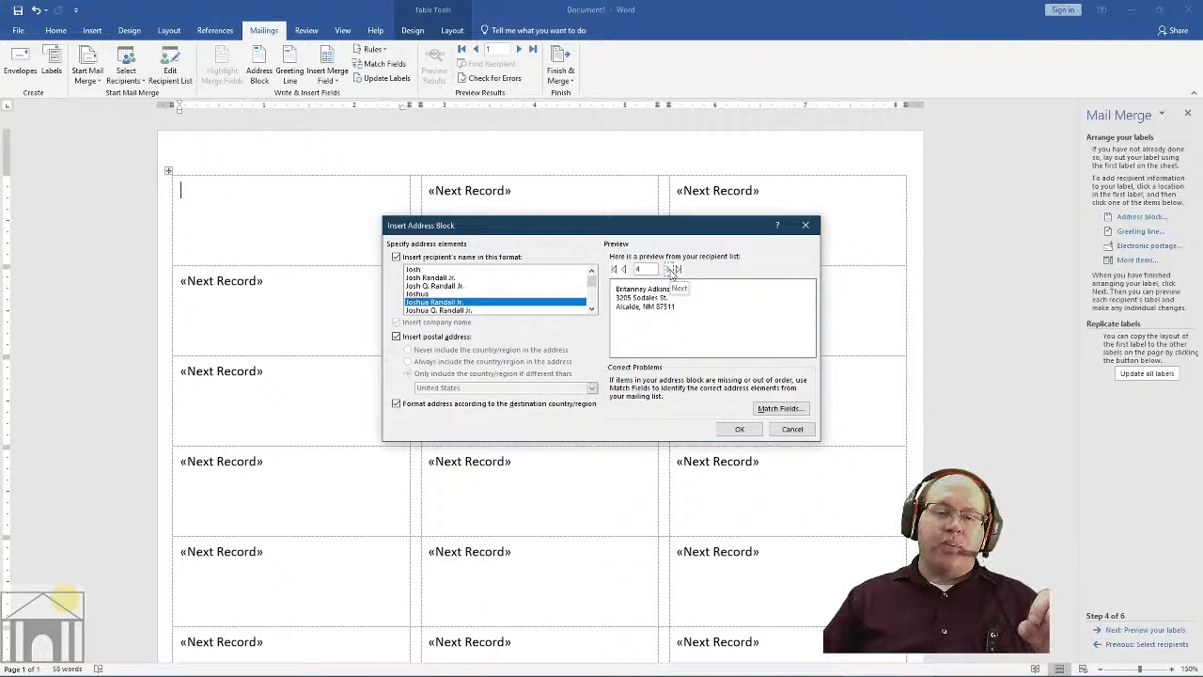
click(671, 270)
click(671, 270)
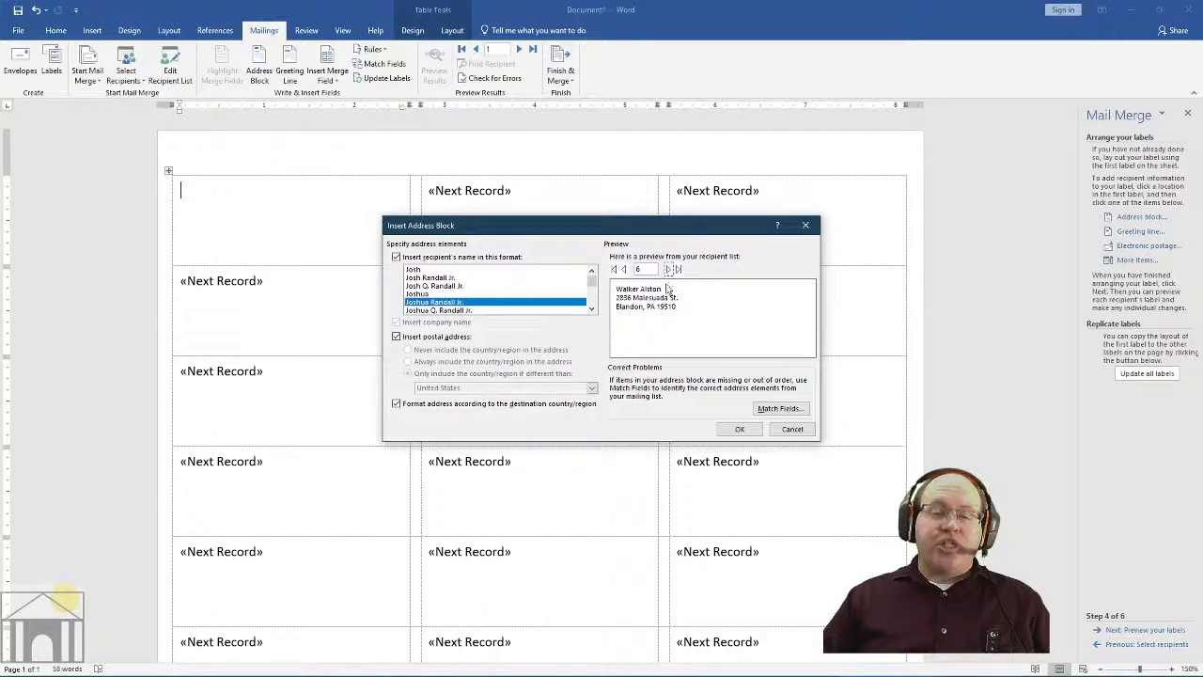
click(670, 270)
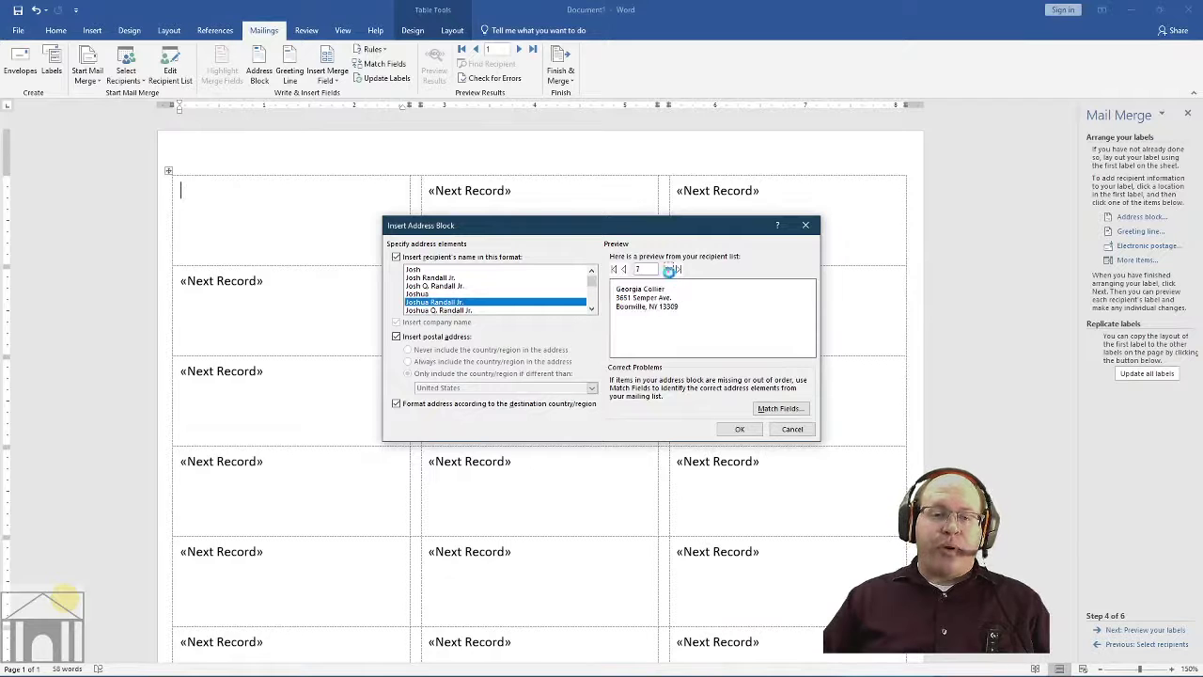
click(671, 270)
click(670, 270)
click(669, 270)
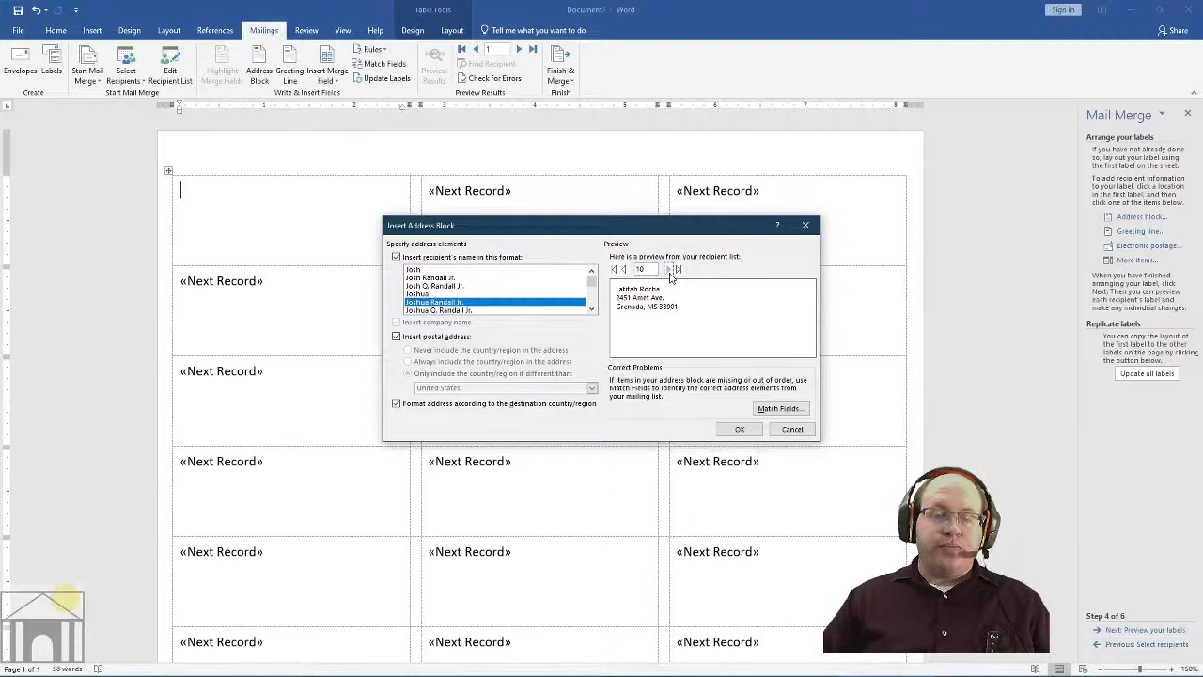
click(625, 270)
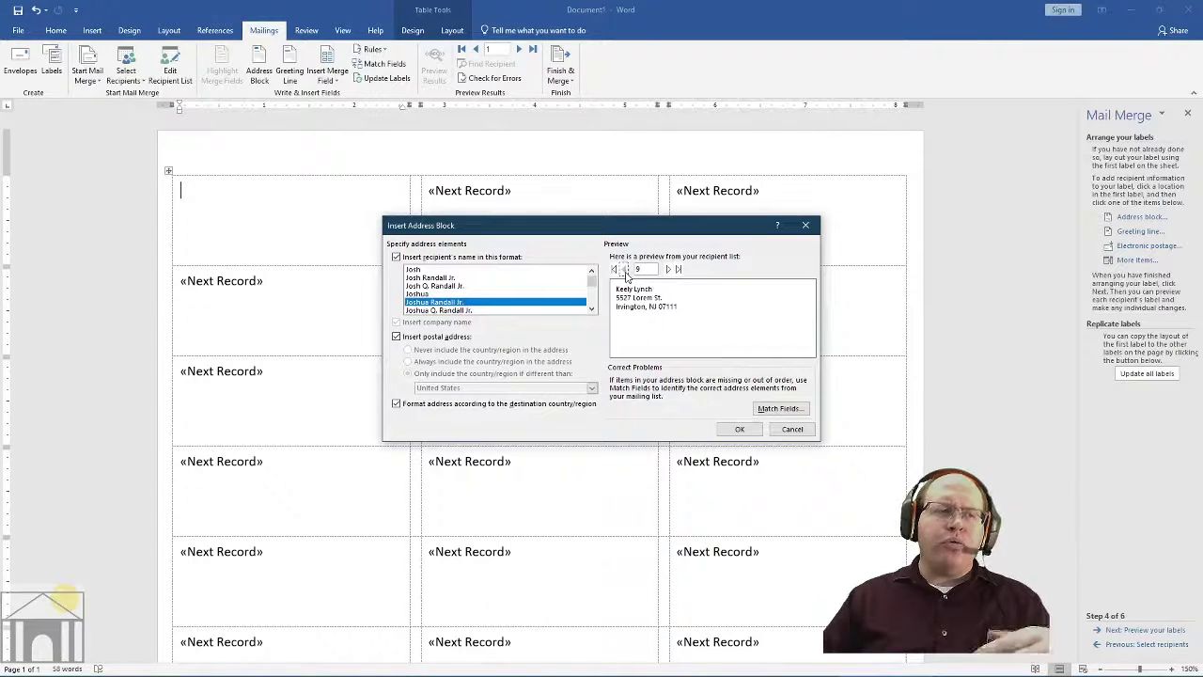
click(626, 270)
click(625, 270)
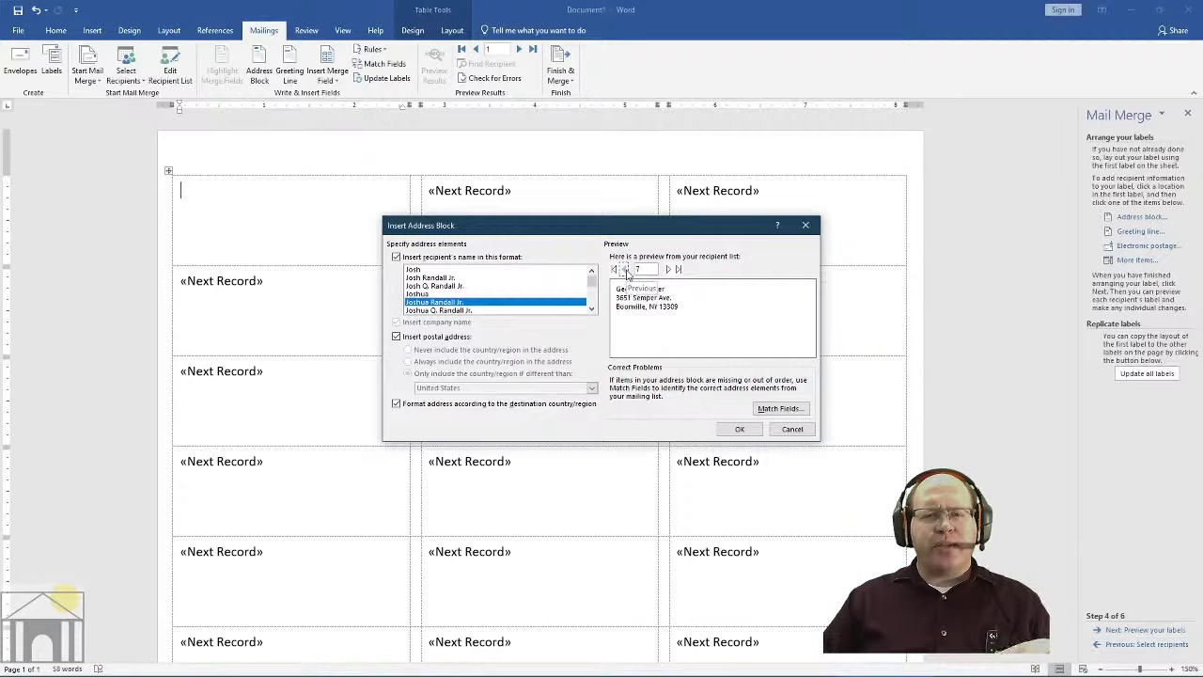
click(626, 270)
click(625, 270)
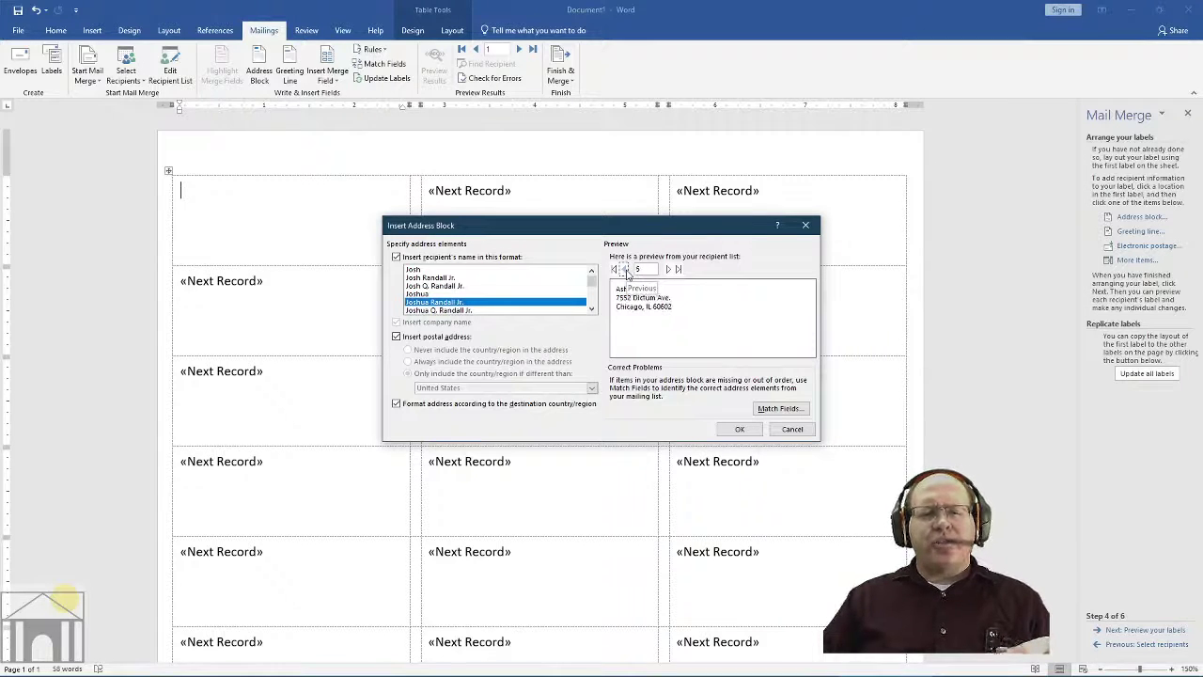
click(625, 269)
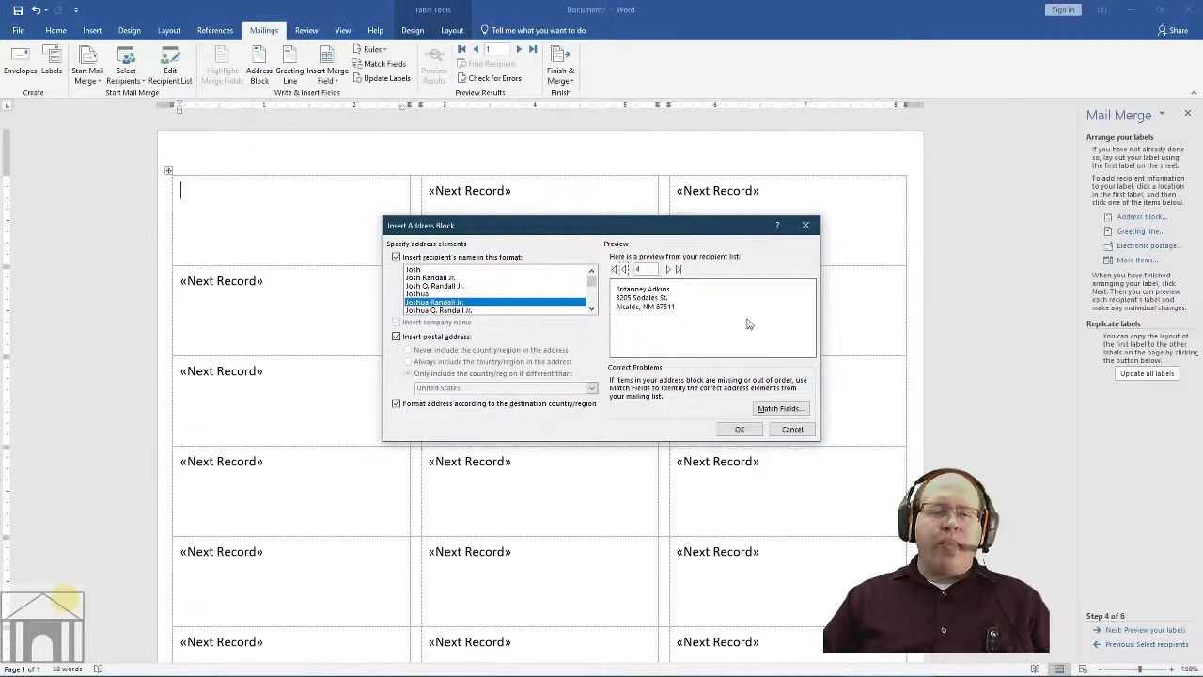
- Match Address 1 to the Phone field, allow the Unique Identifier match, and check the preview back to the first recipient
click(781, 409)
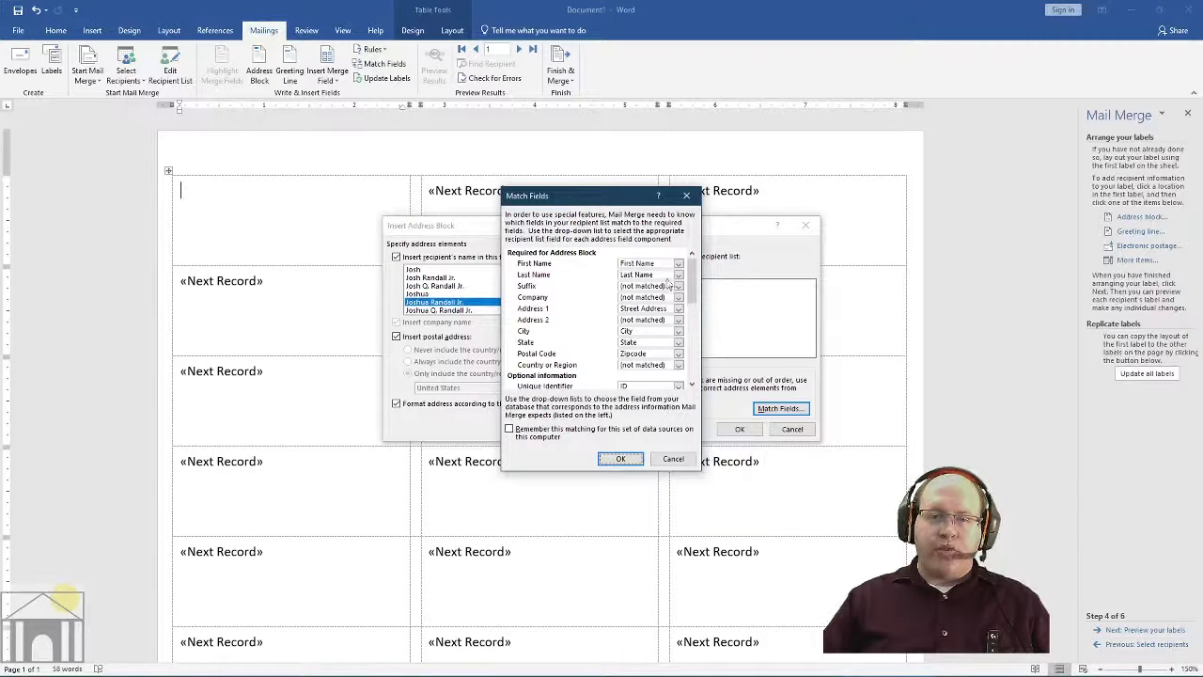
click(679, 309)
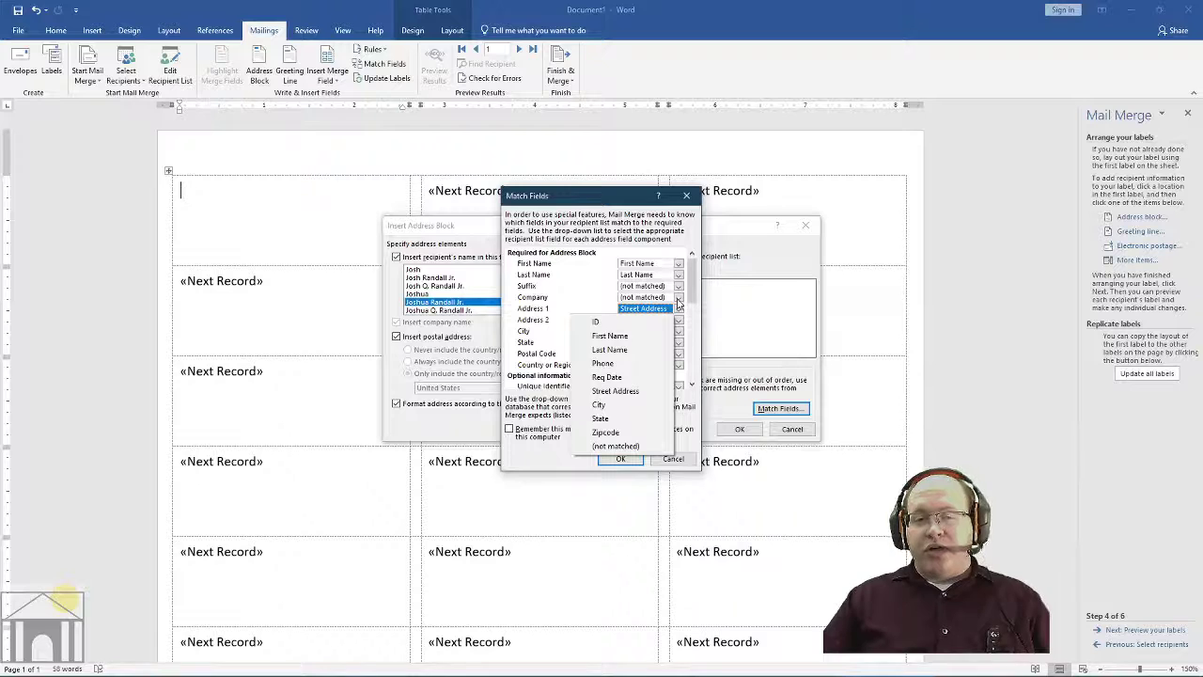
click(637, 368)
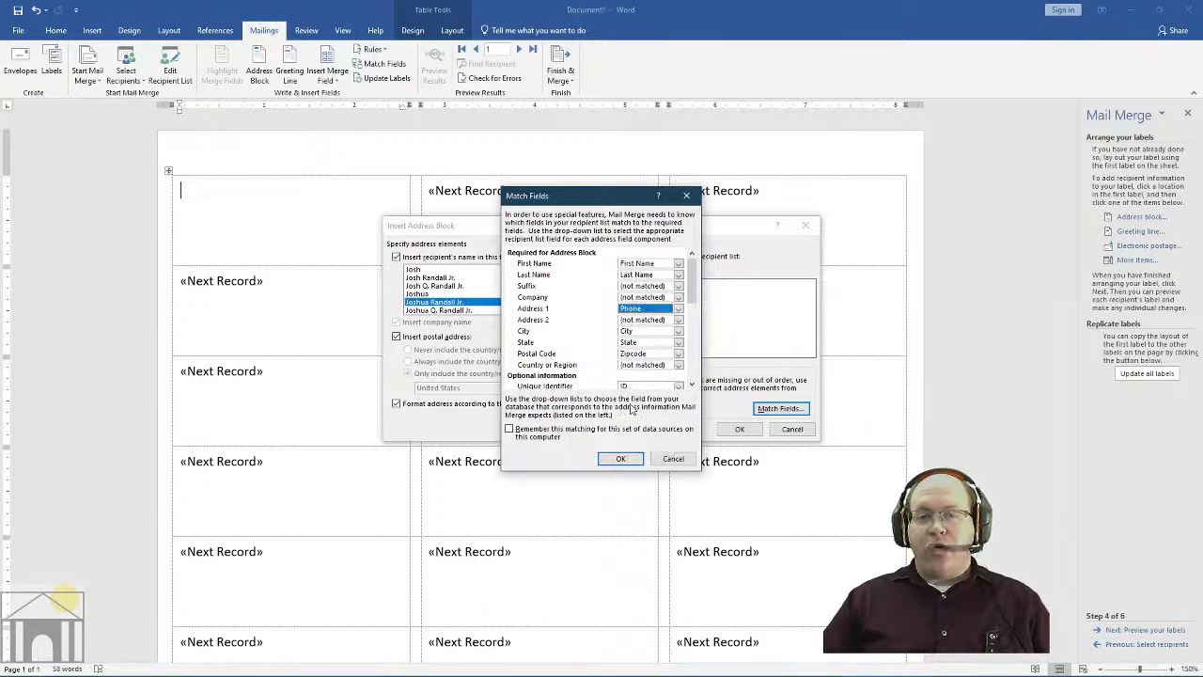
click(619, 457)
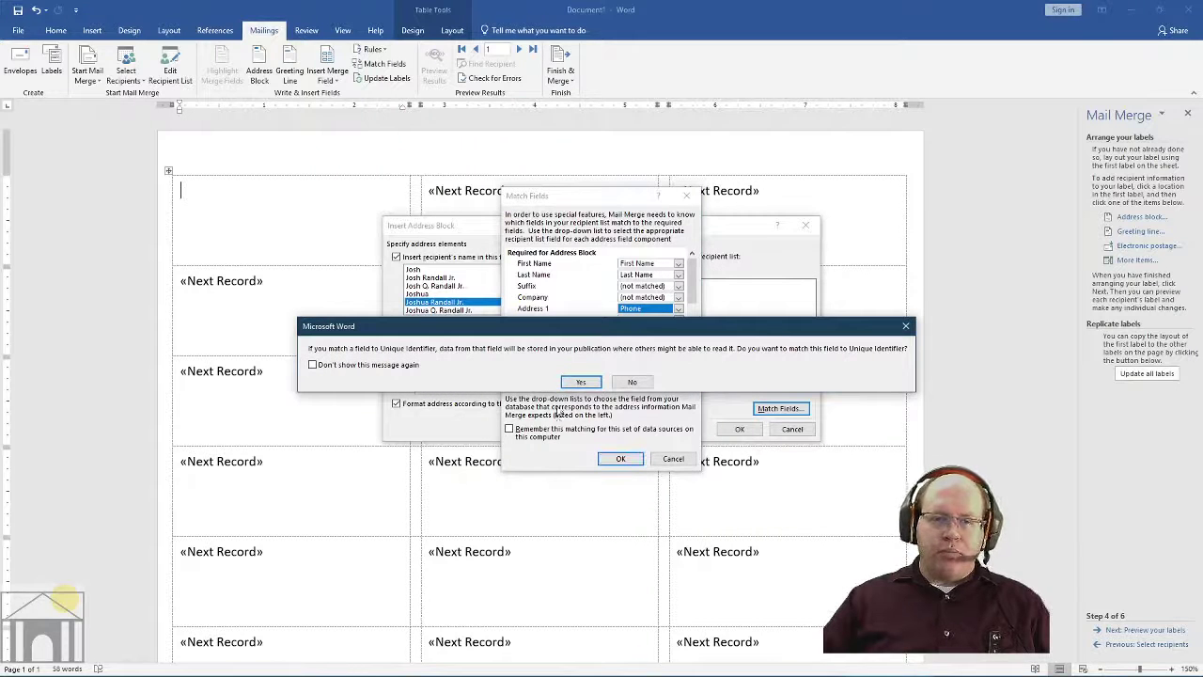
click(581, 381)
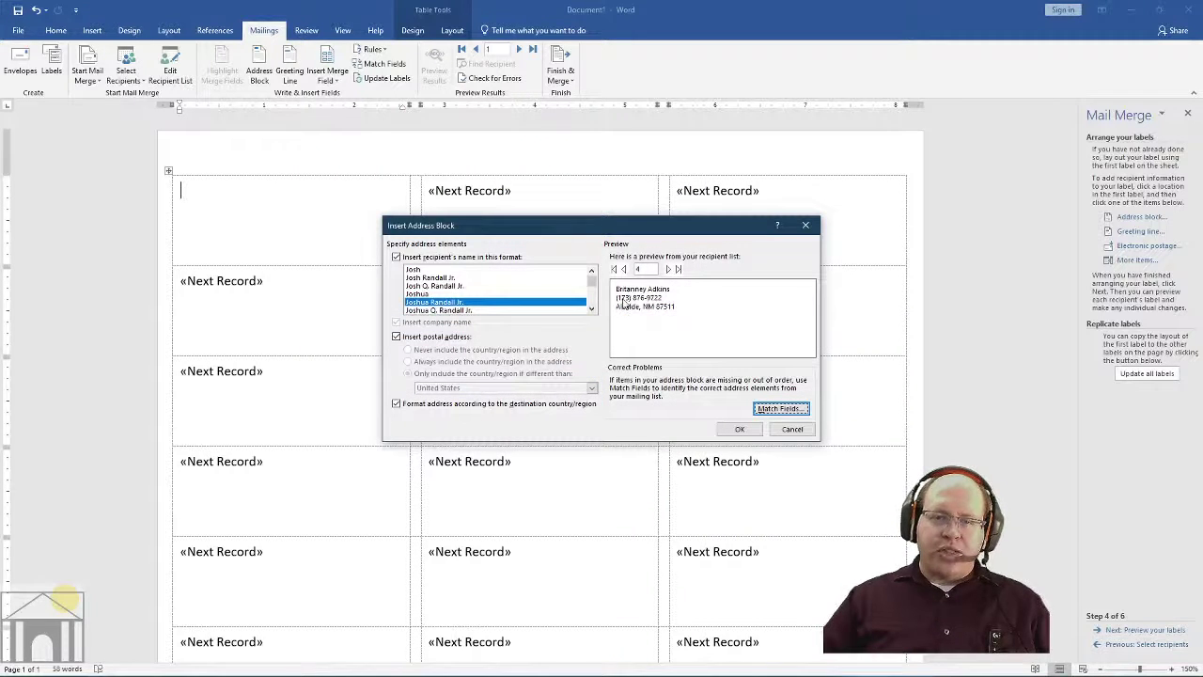
click(623, 269)
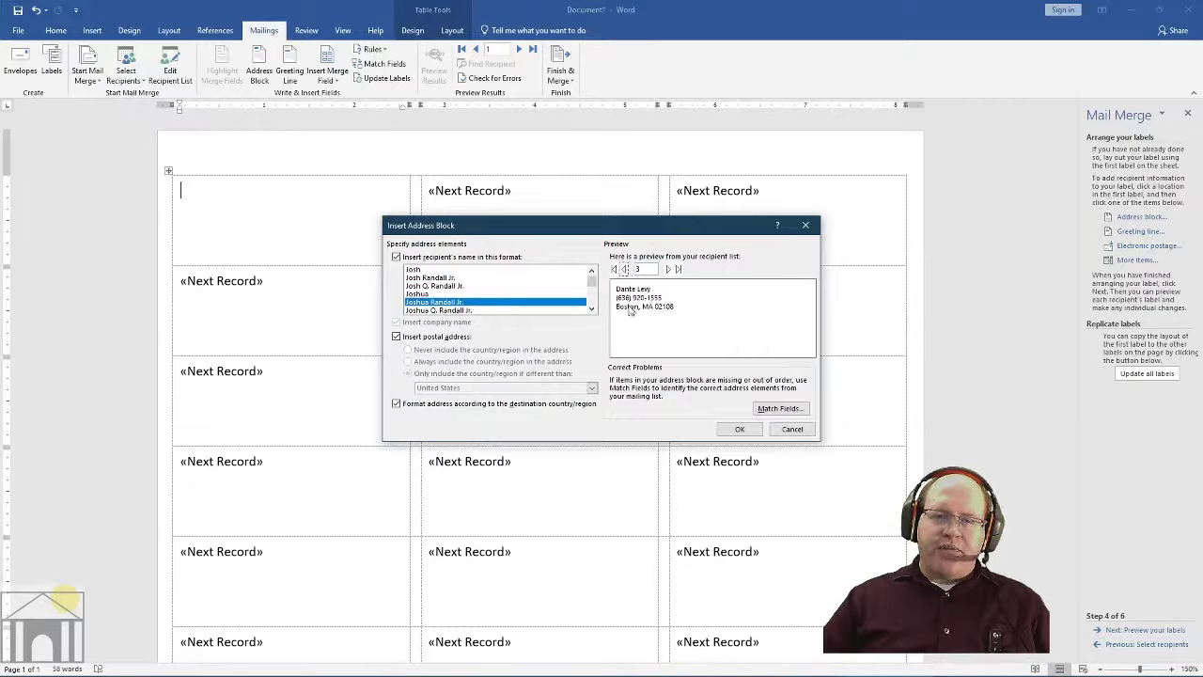
click(624, 269)
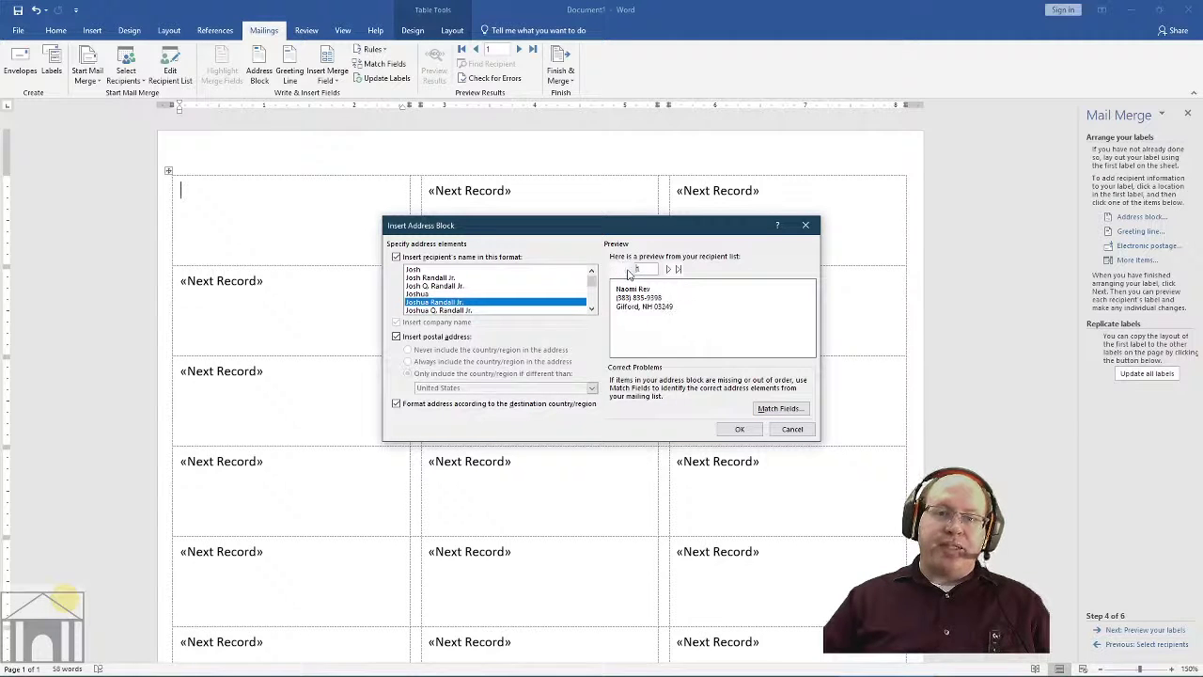
click(626, 270)
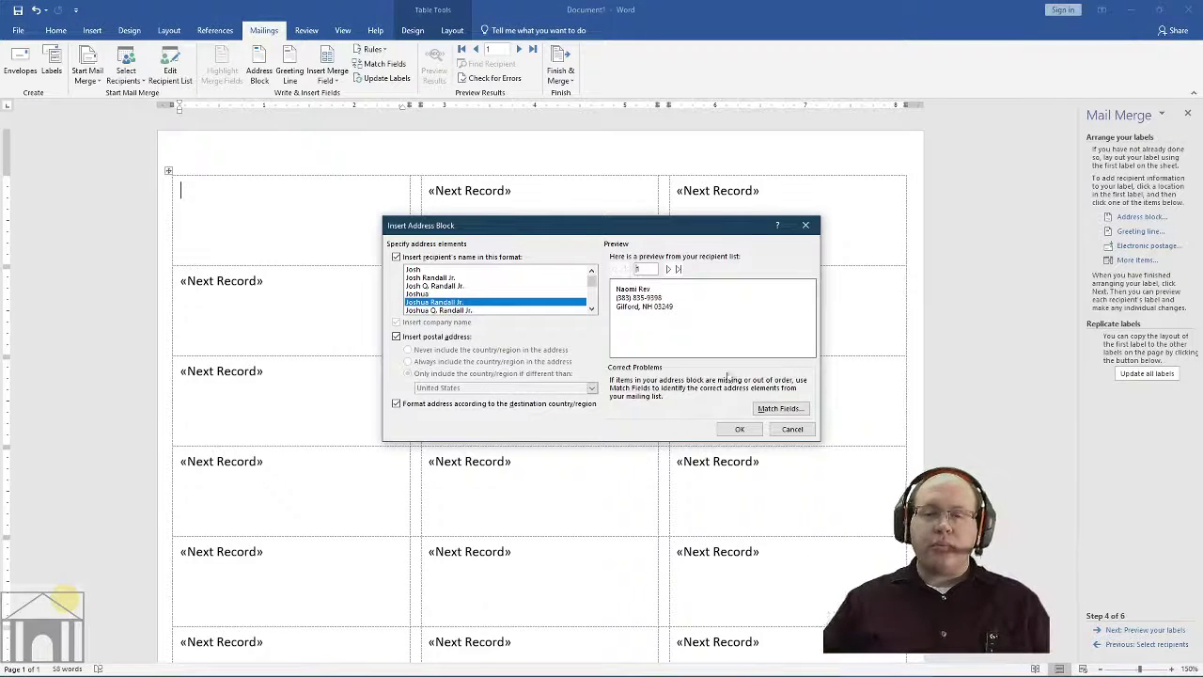
- Match Address 1 to the Street Address field and allow the Unique Identifier match
click(780, 408)
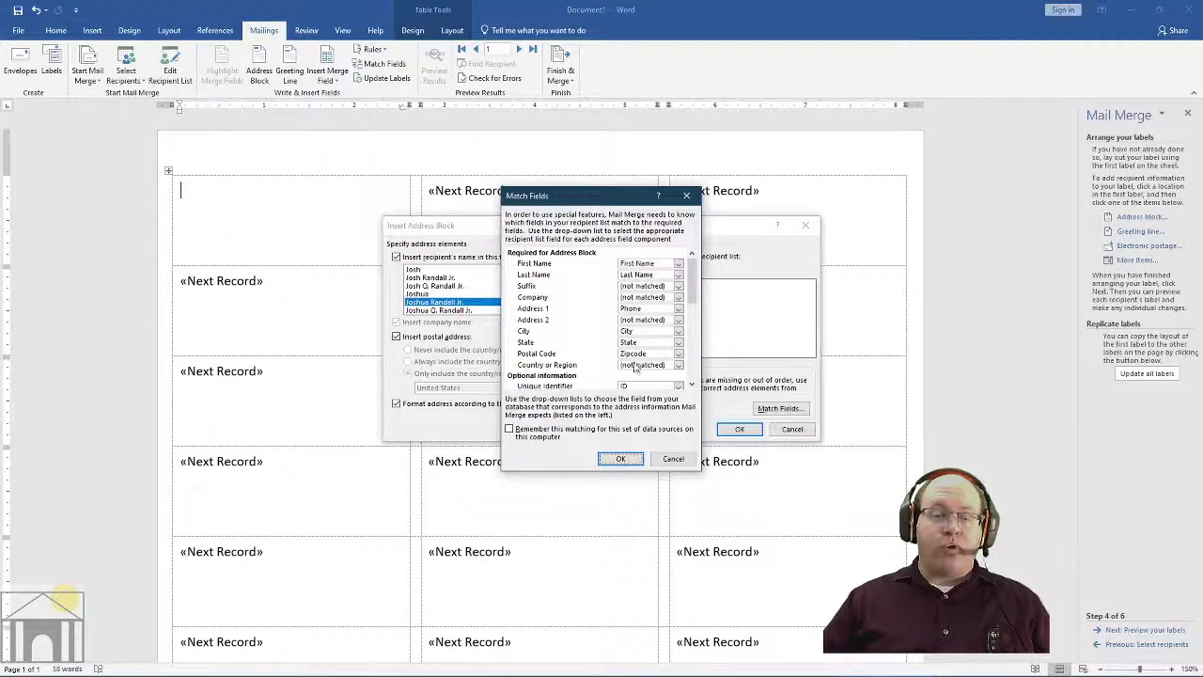
click(678, 308)
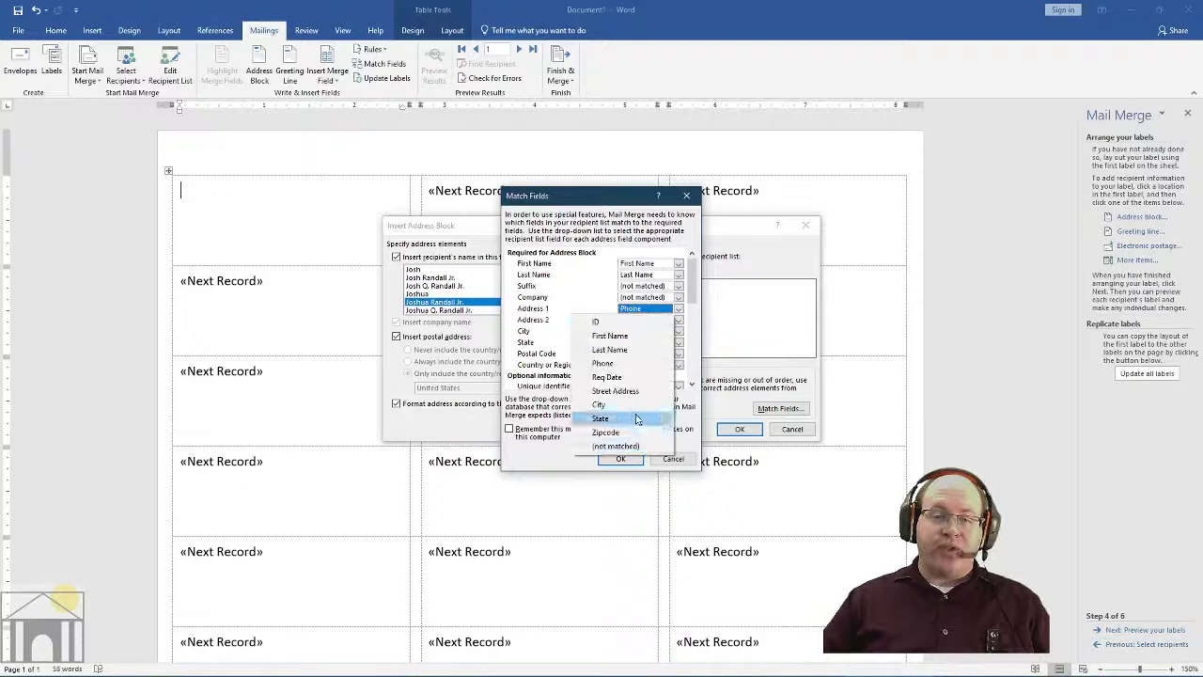
click(615, 390)
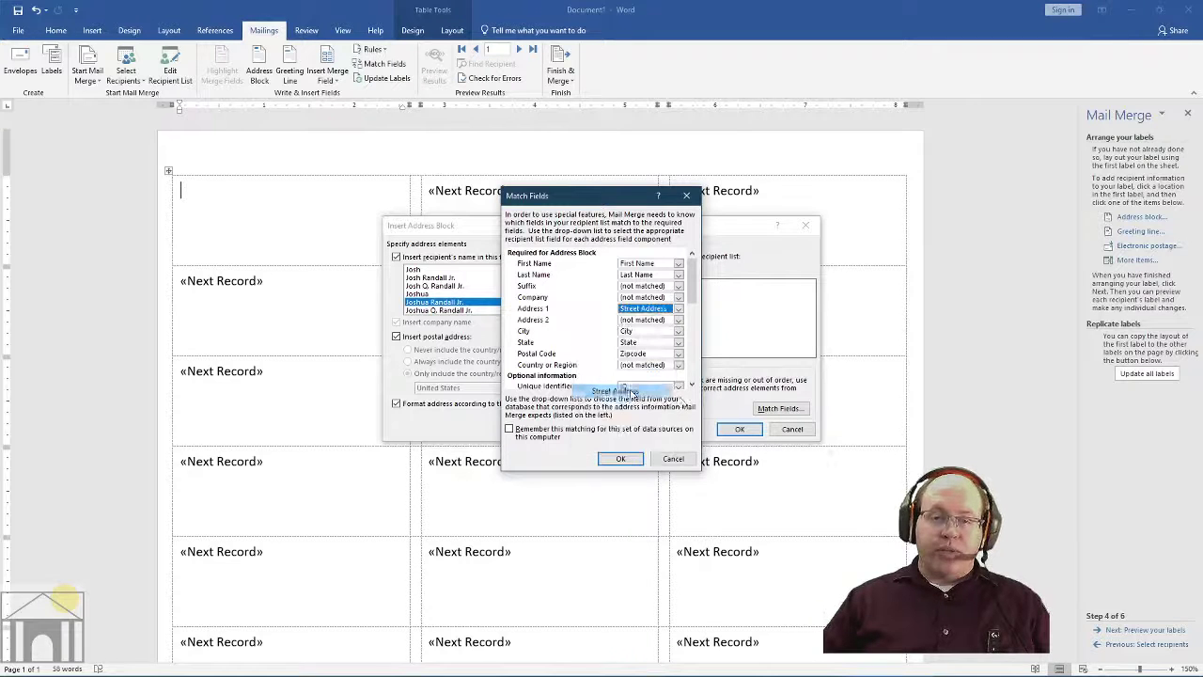
click(622, 460)
click(596, 388)
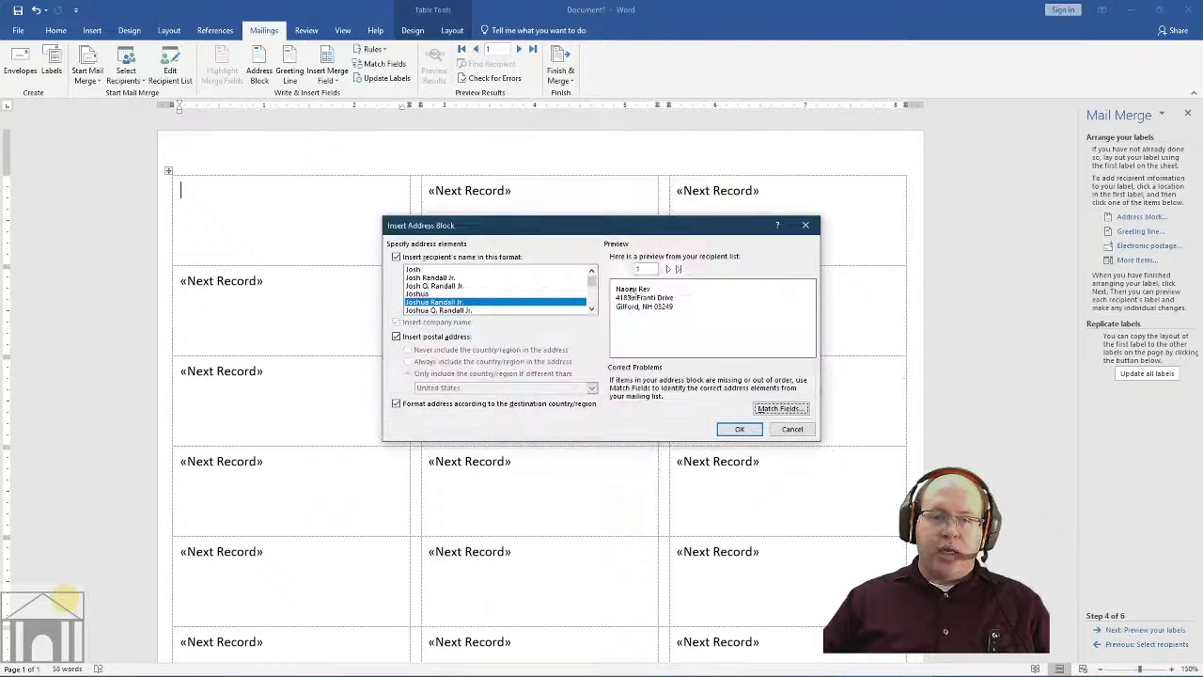
- Page forward through the recipients in the preview to check the street address line of each address block
click(667, 269)
click(668, 269)
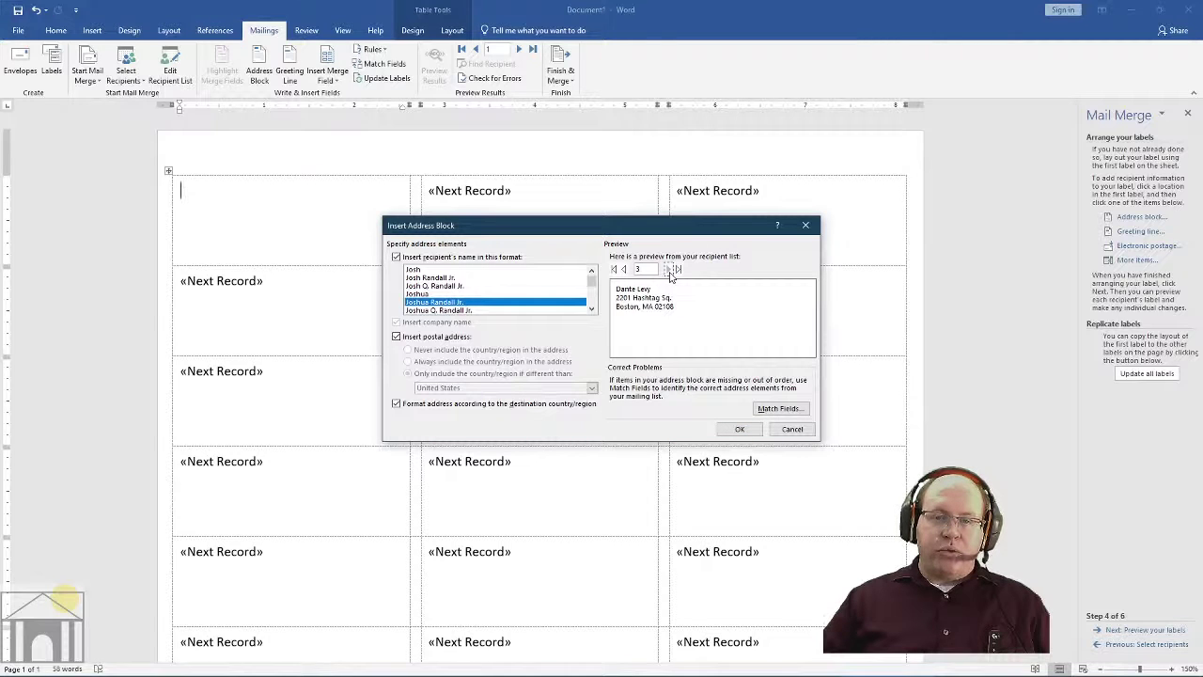
click(669, 270)
click(668, 270)
click(669, 270)
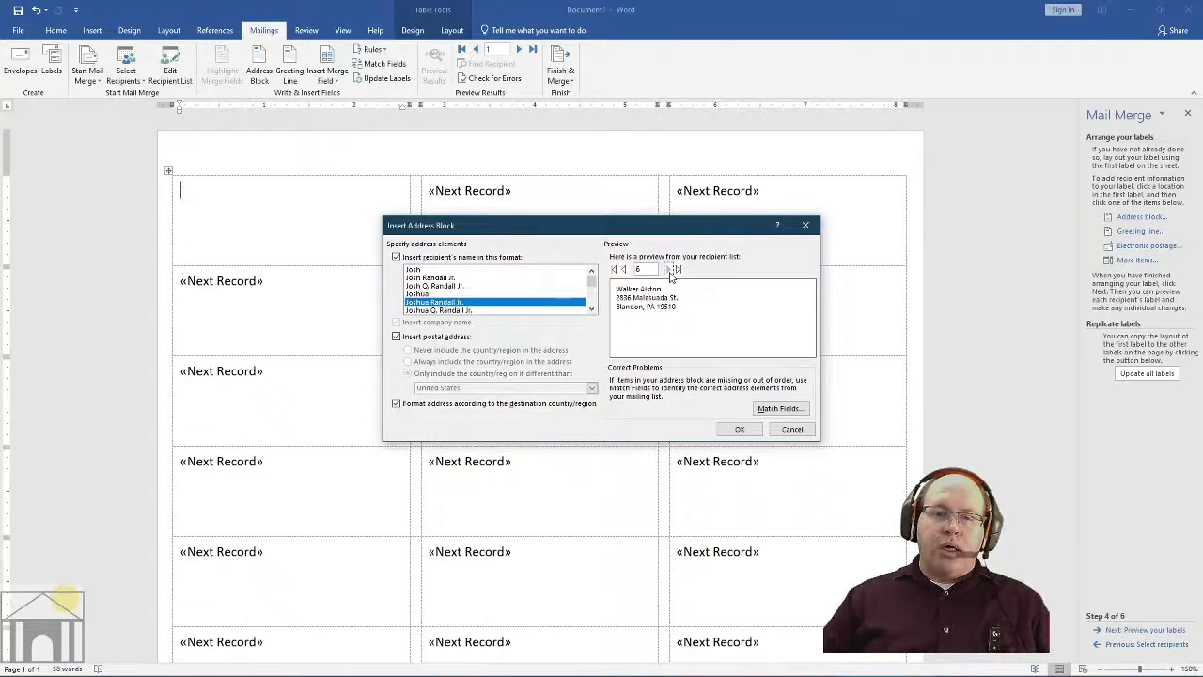
click(669, 269)
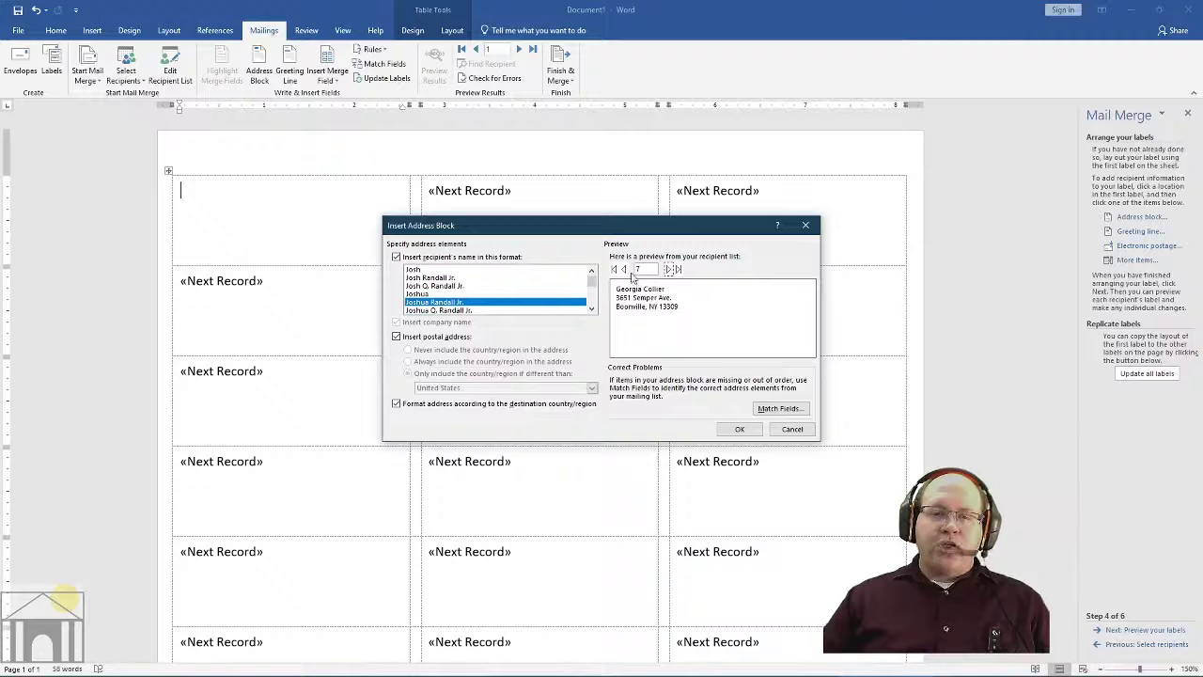
- Page back through the preview, insert the address block in the first label and replicate its layout to all labels
click(623, 270)
click(623, 270)
click(623, 270)
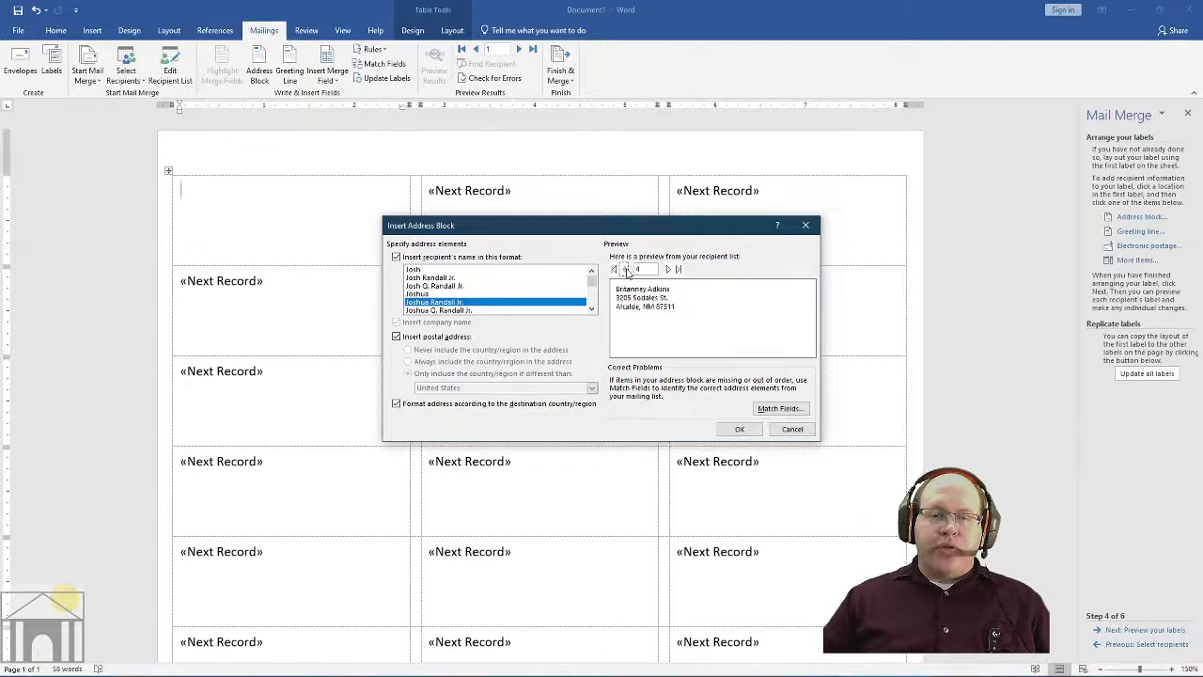
click(741, 430)
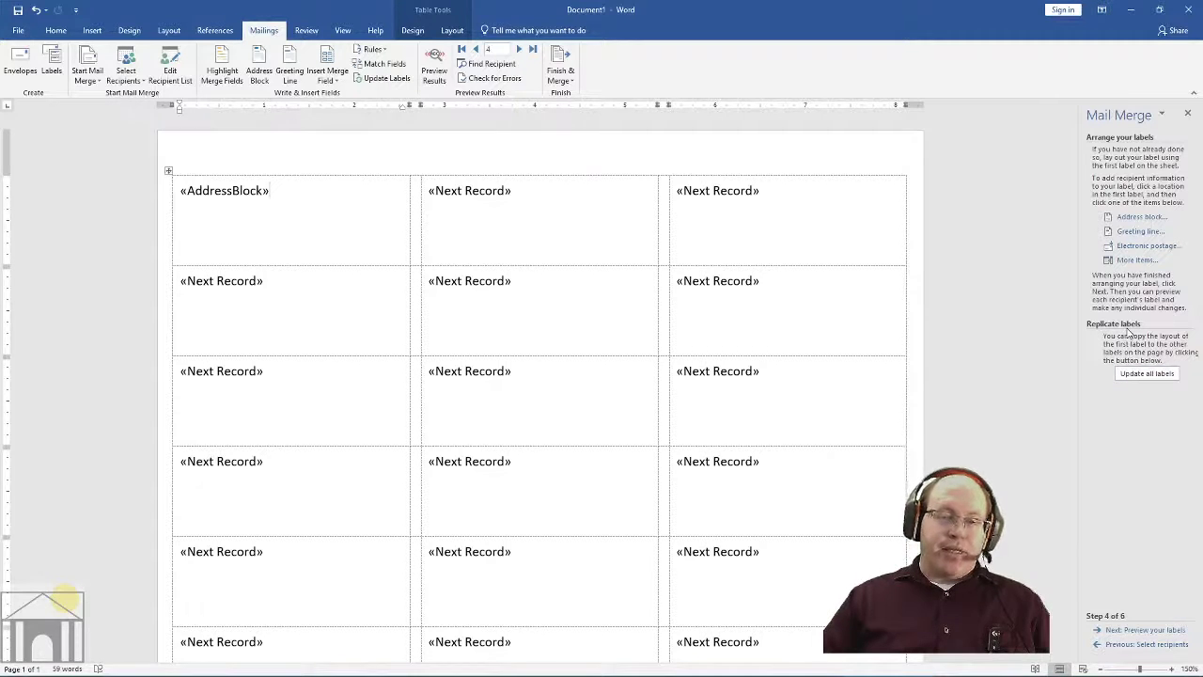
click(1151, 375)
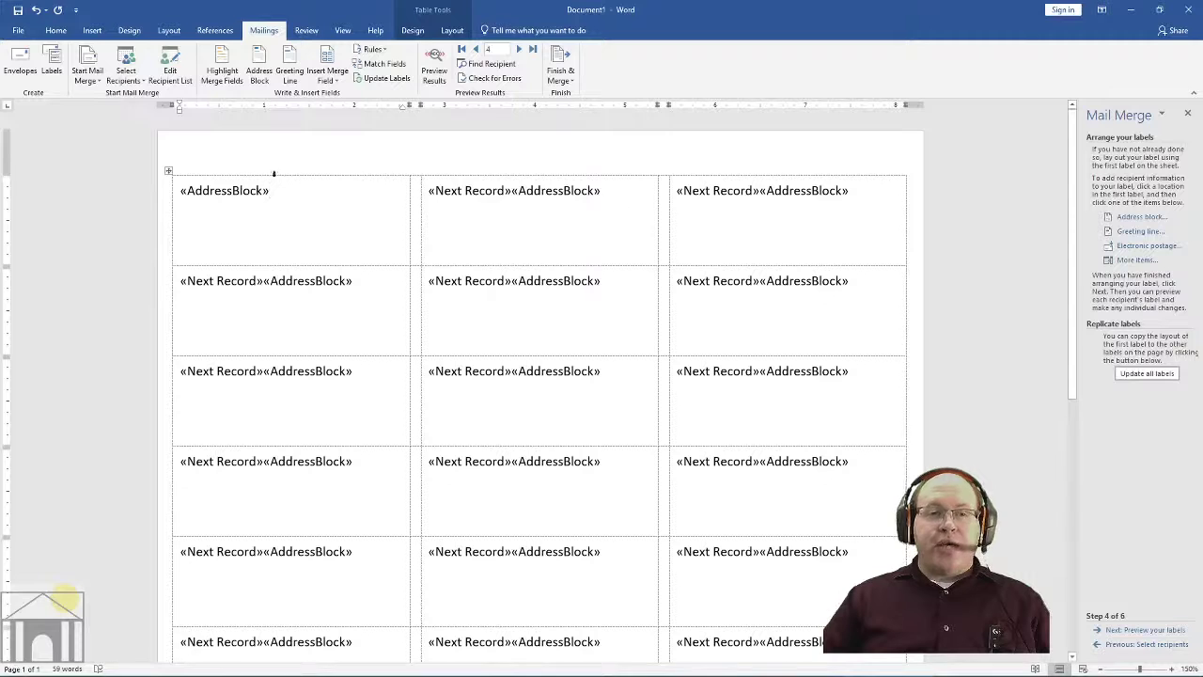
- Try to insert an empty line above the address block in the first label, and undo each attempt
drag(183, 191, 255, 192)
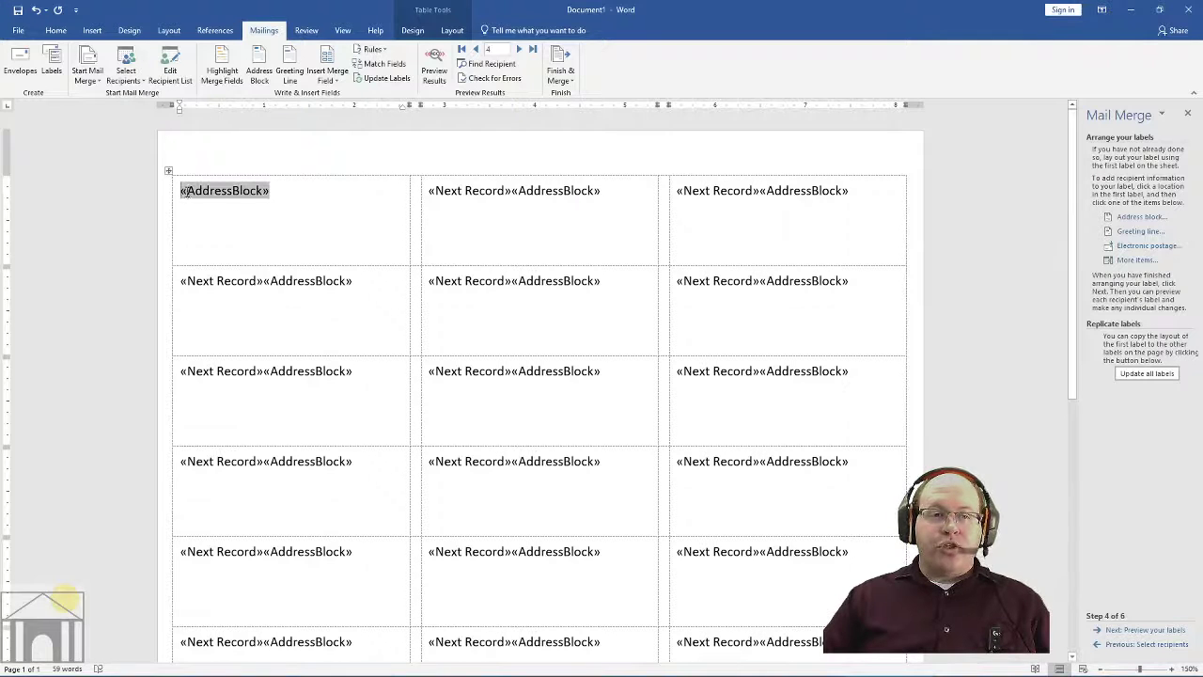
click(268, 191)
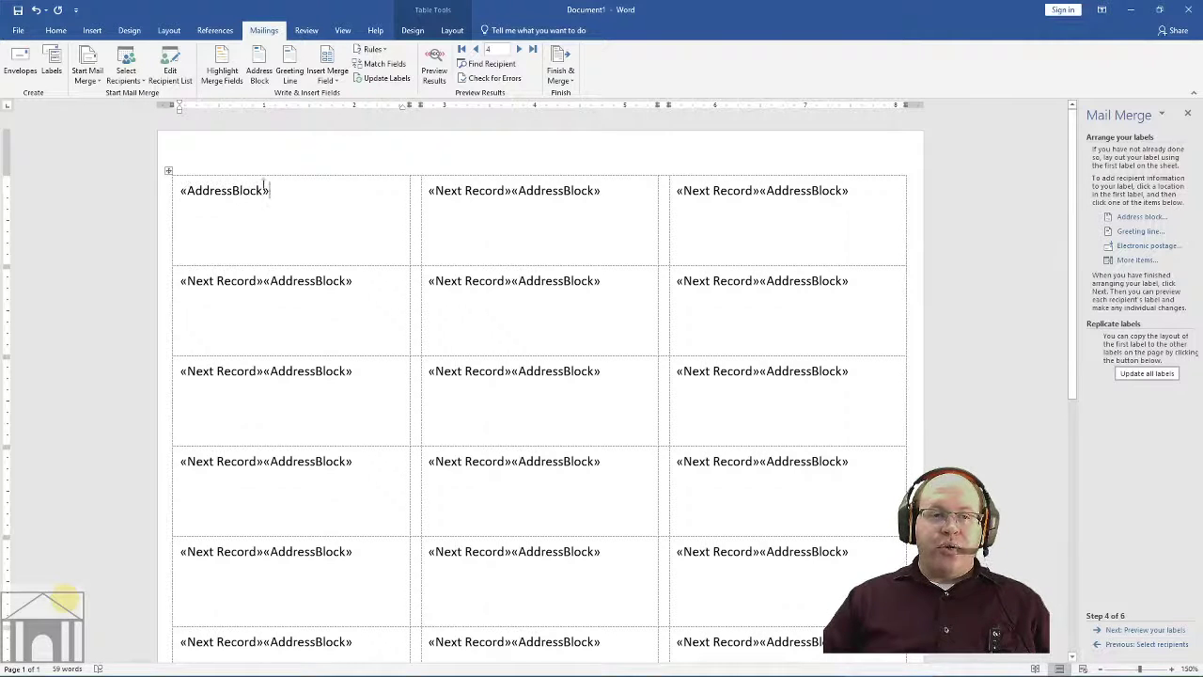
click(184, 190)
key(Return)
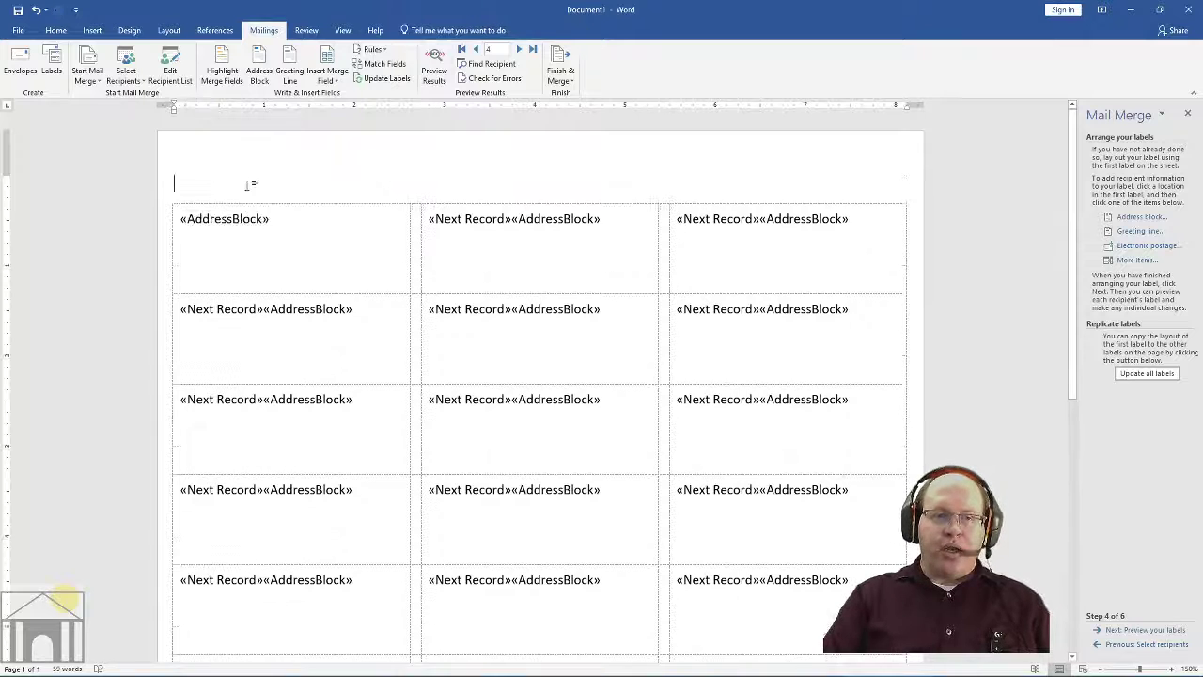
key(ctrl+z)
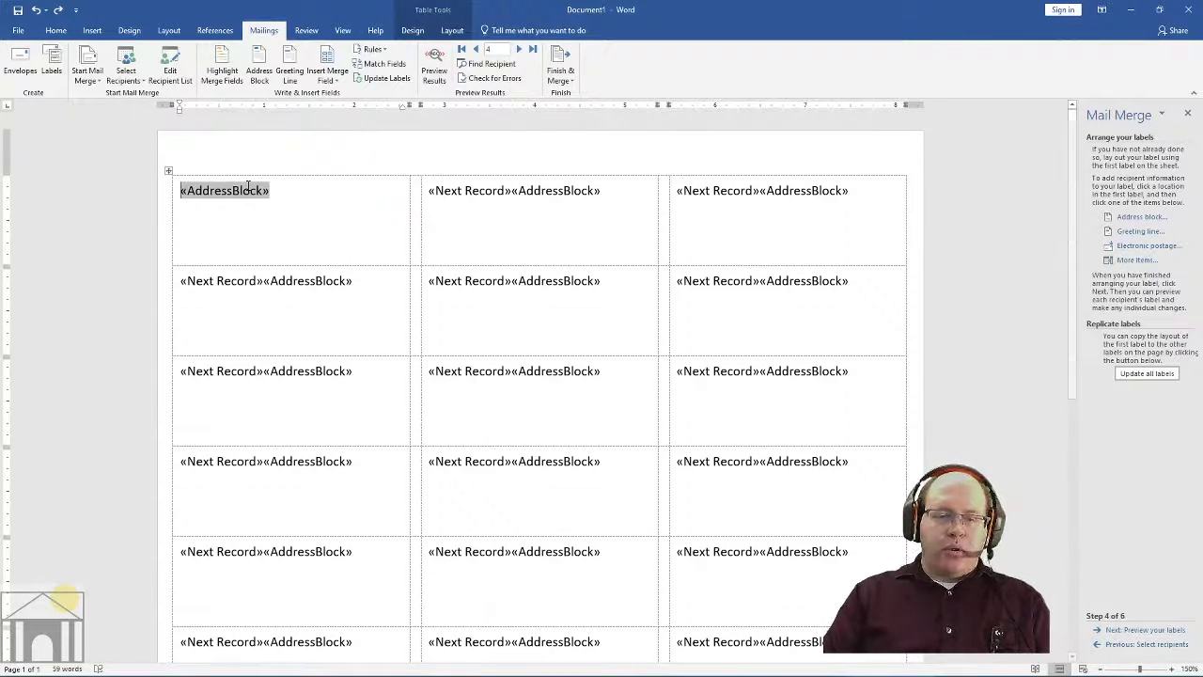
key(Down)
key(Down)
key(Down)
key(Up)
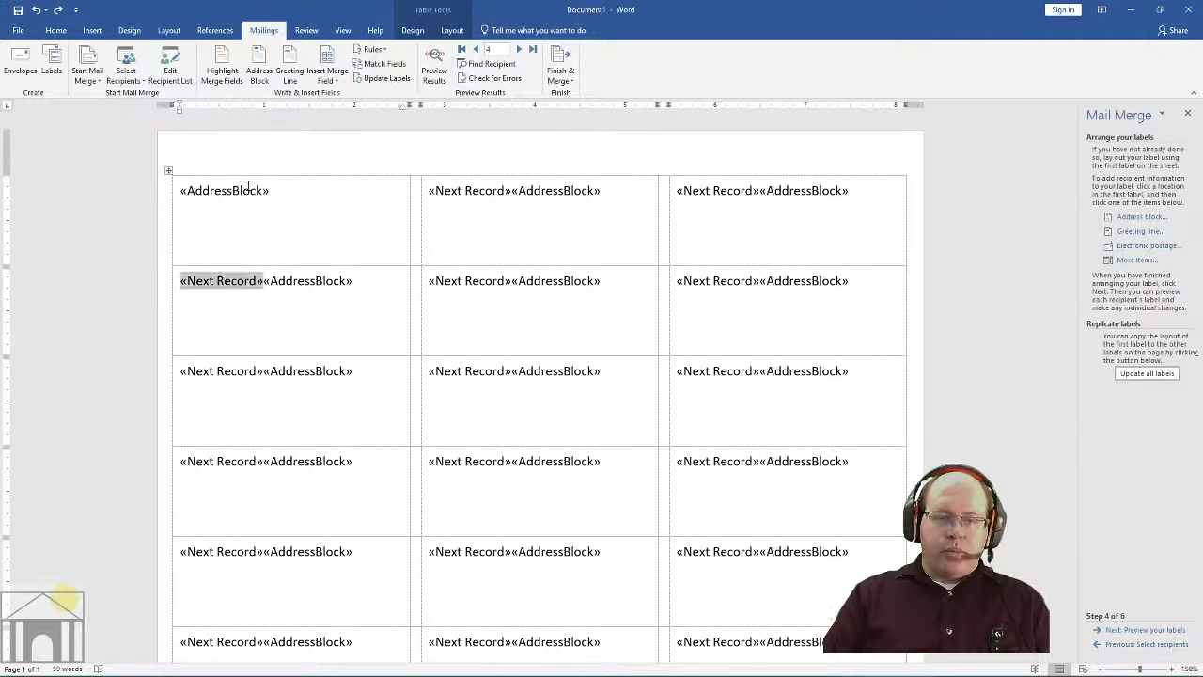
key(Up)
key(Up)
key(Return)
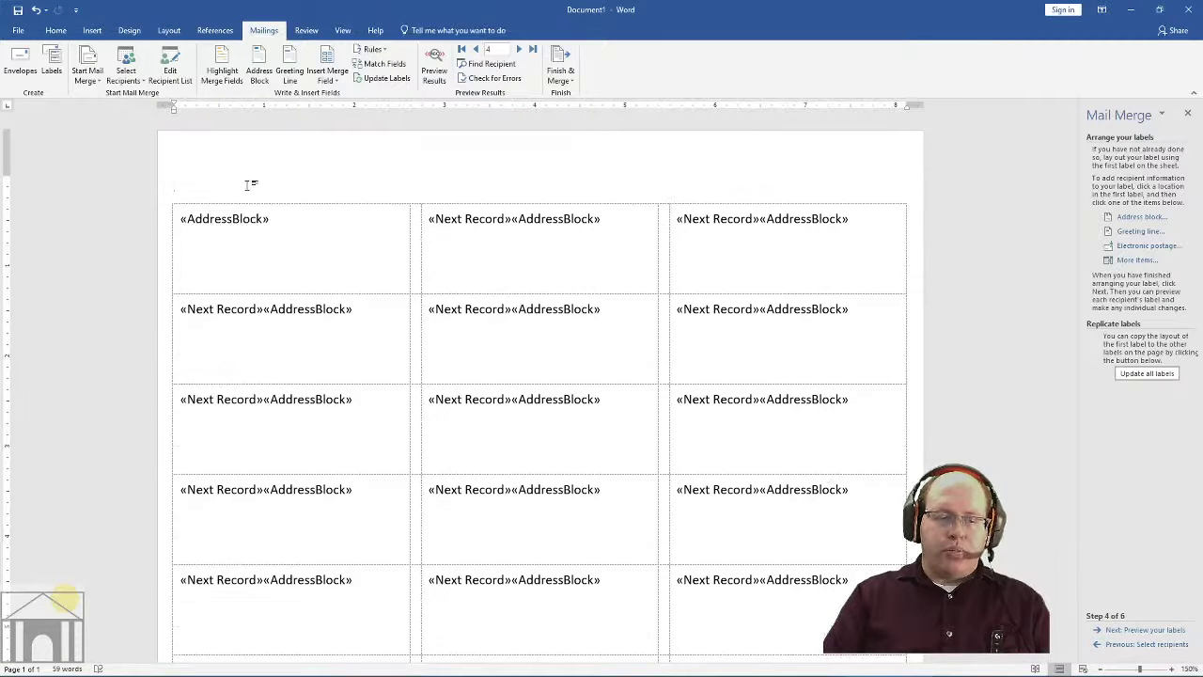
key(ctrl+z)
- Try to move the first label's address block down one line with an indent, and remove the added spacing
key(Return)
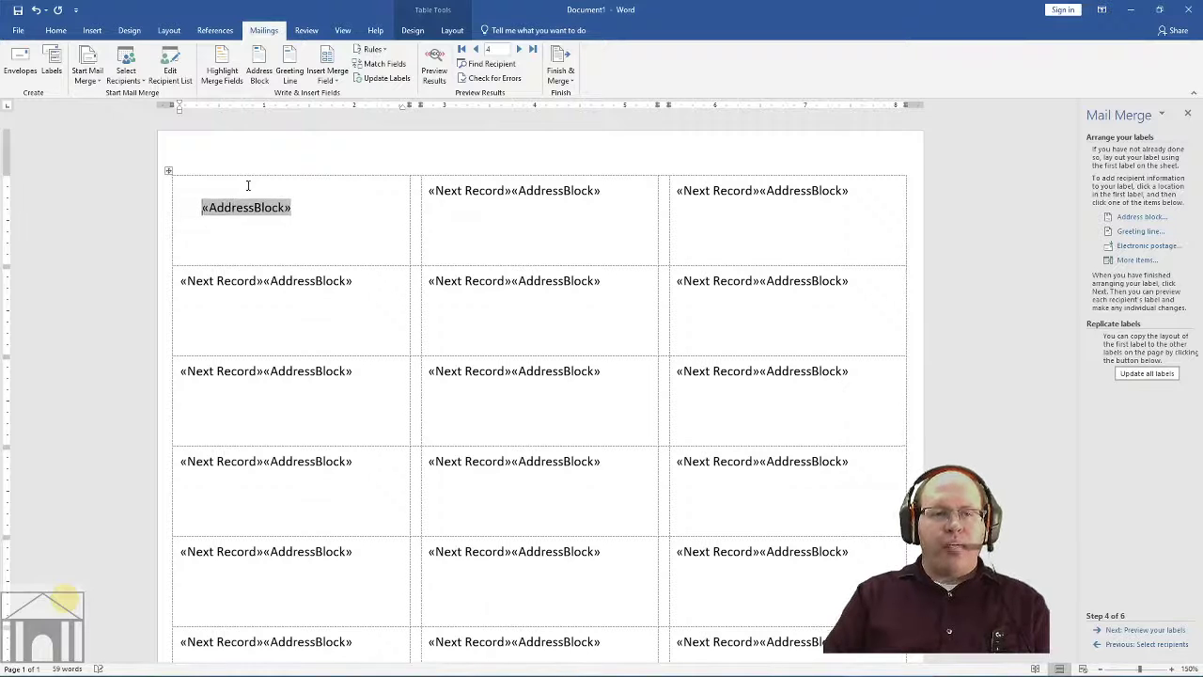
key(BackSpace)
key(BackSpace)
key(BackSpace)
key(BackSpace)
key(BackSpace)
key(BackSpace)
key(BackSpace)
key(BackSpace)
key(BackSpace)
key(BackSpace)
key(BackSpace)
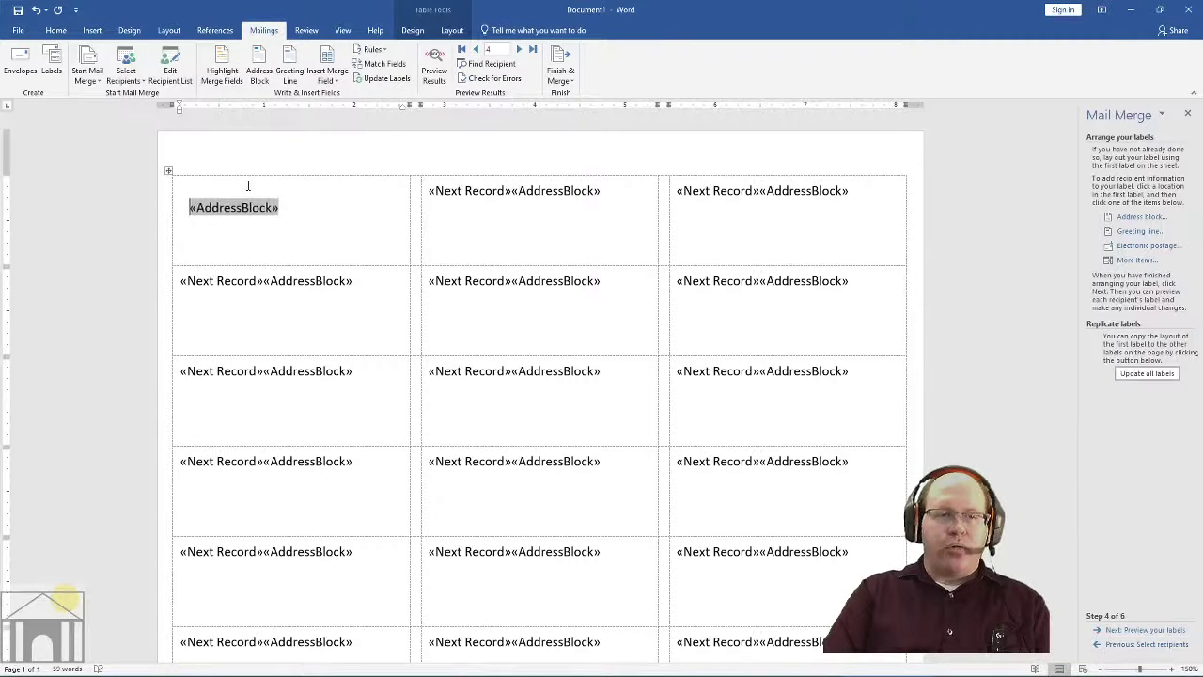
key(Tab)
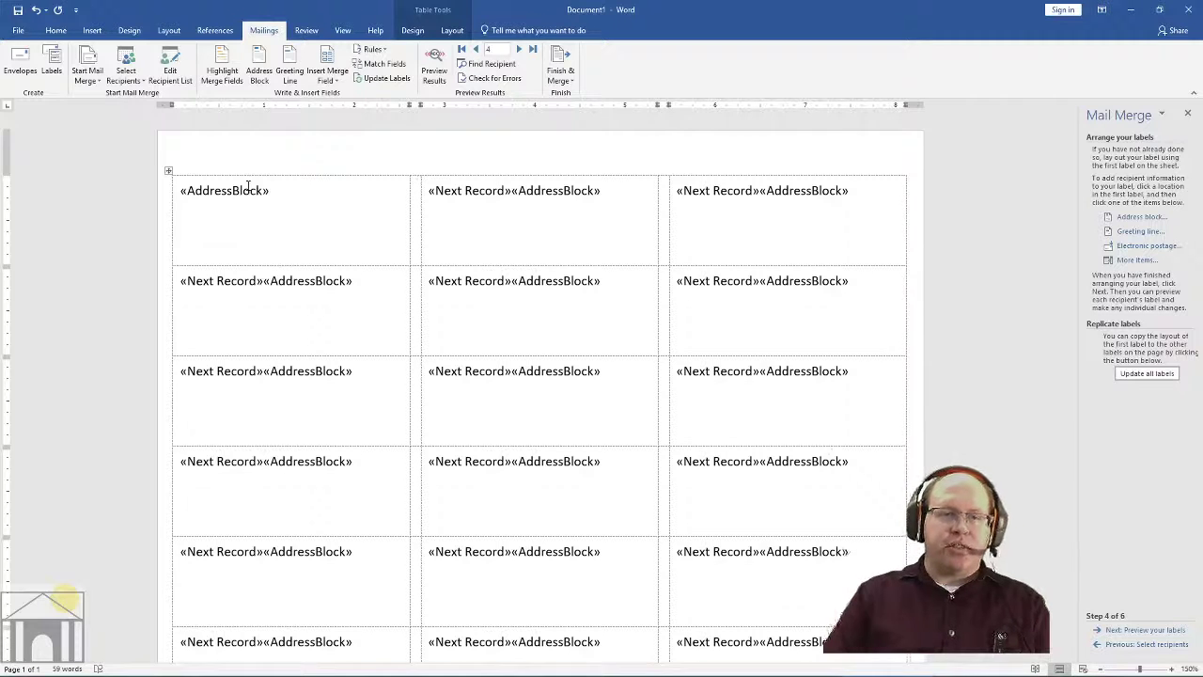
- Reopen the address block settings for the first label, review the format and preview, and accept them
click(186, 189)
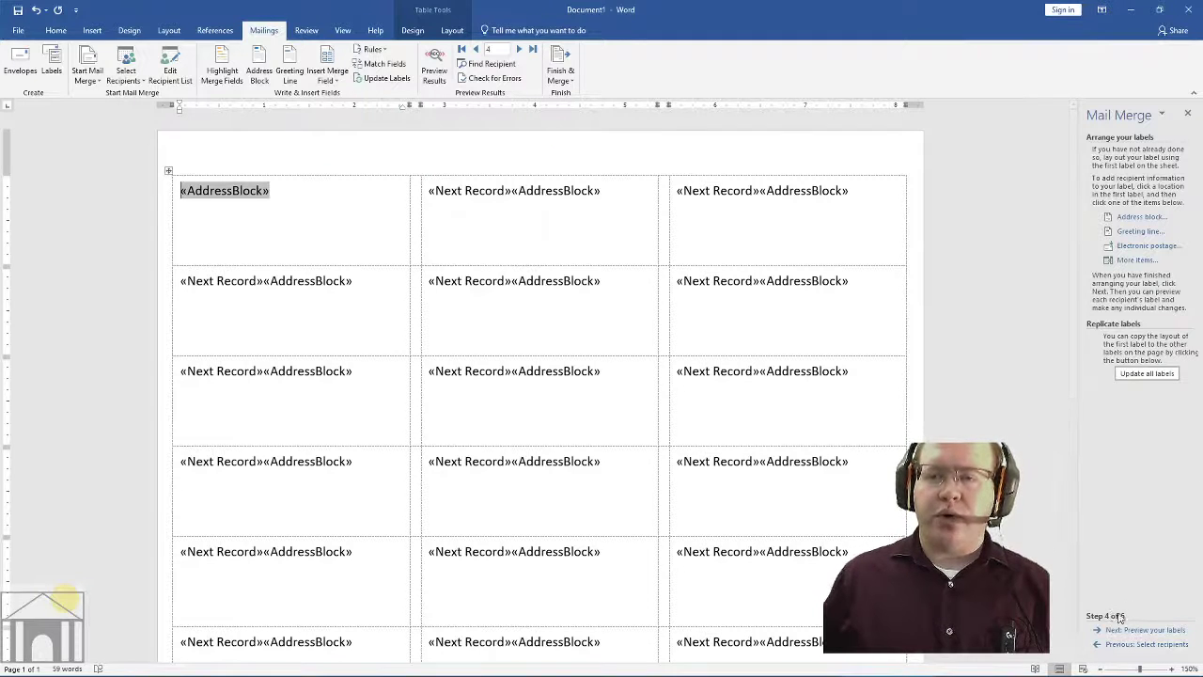
click(1142, 216)
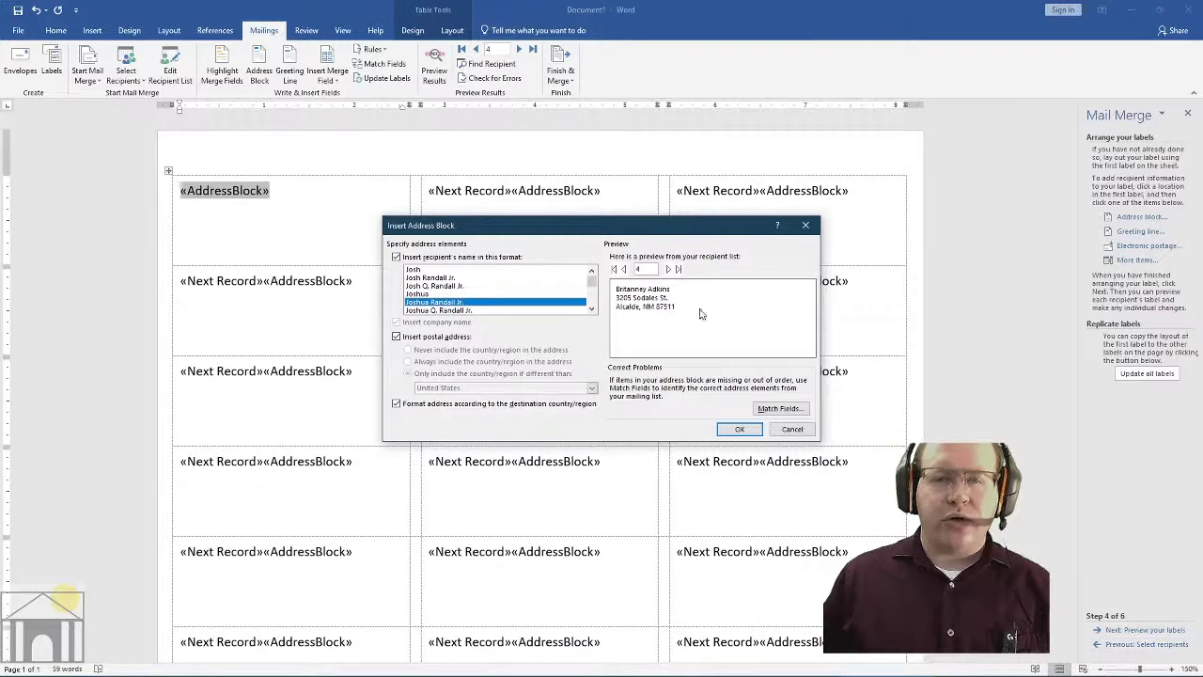
click(756, 430)
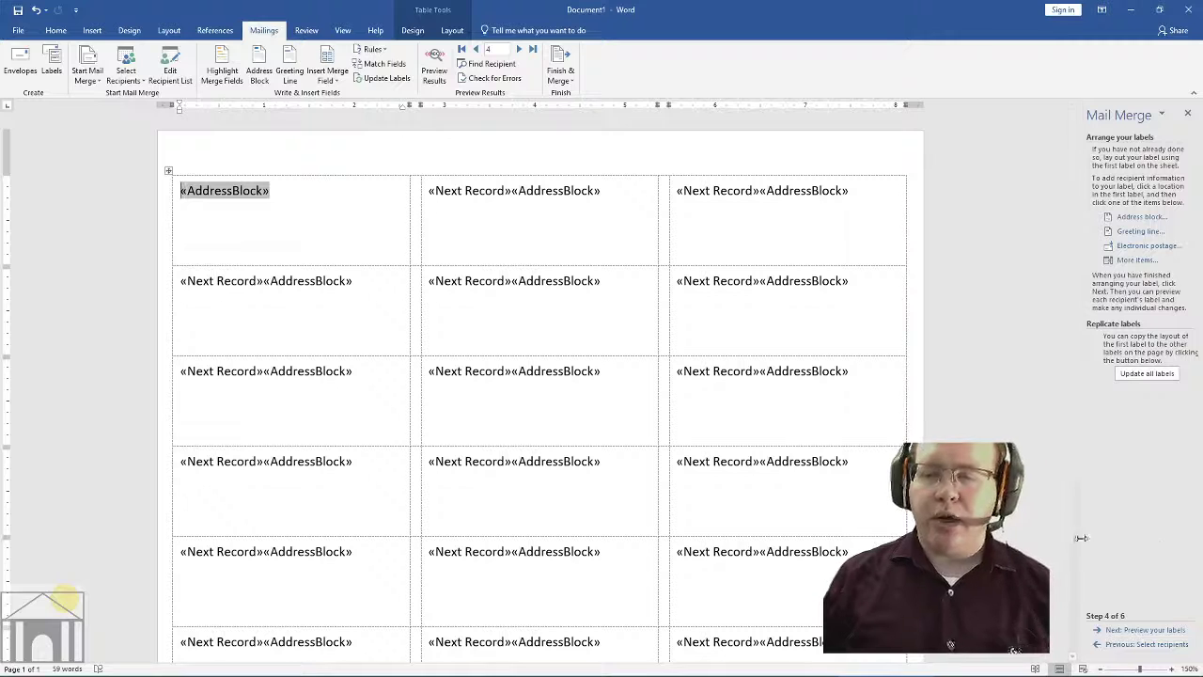
- Advance the wizard to the label preview and go back to the first recipient
click(1147, 630)
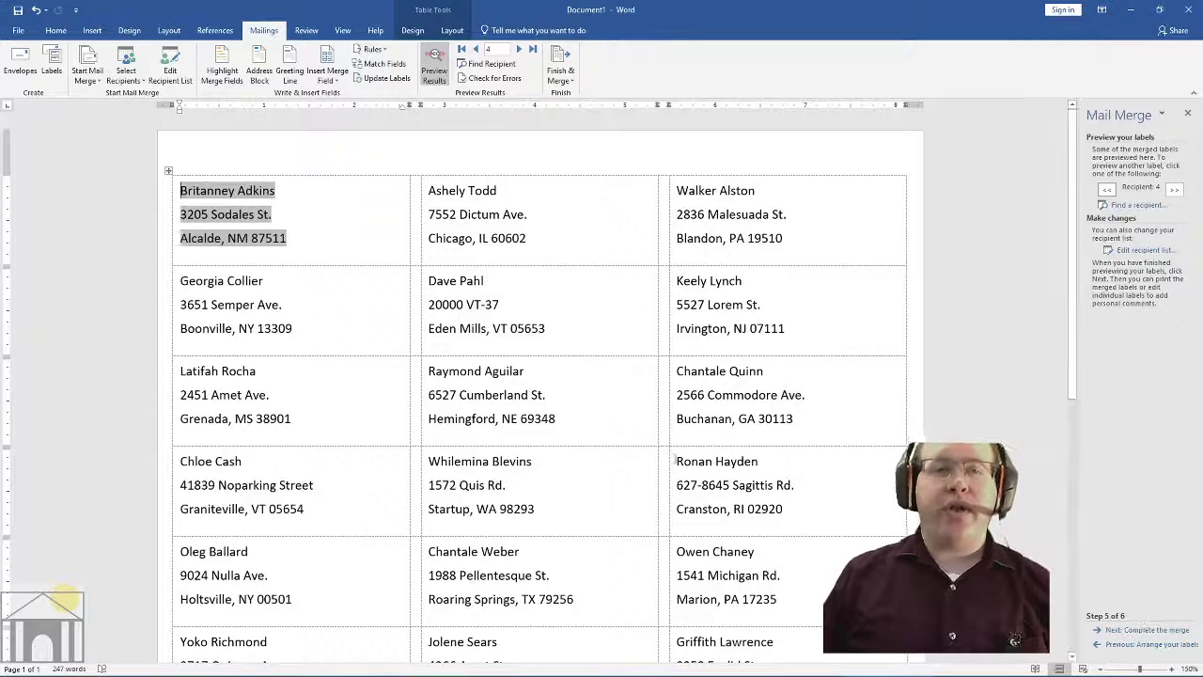
click(477, 49)
click(477, 49)
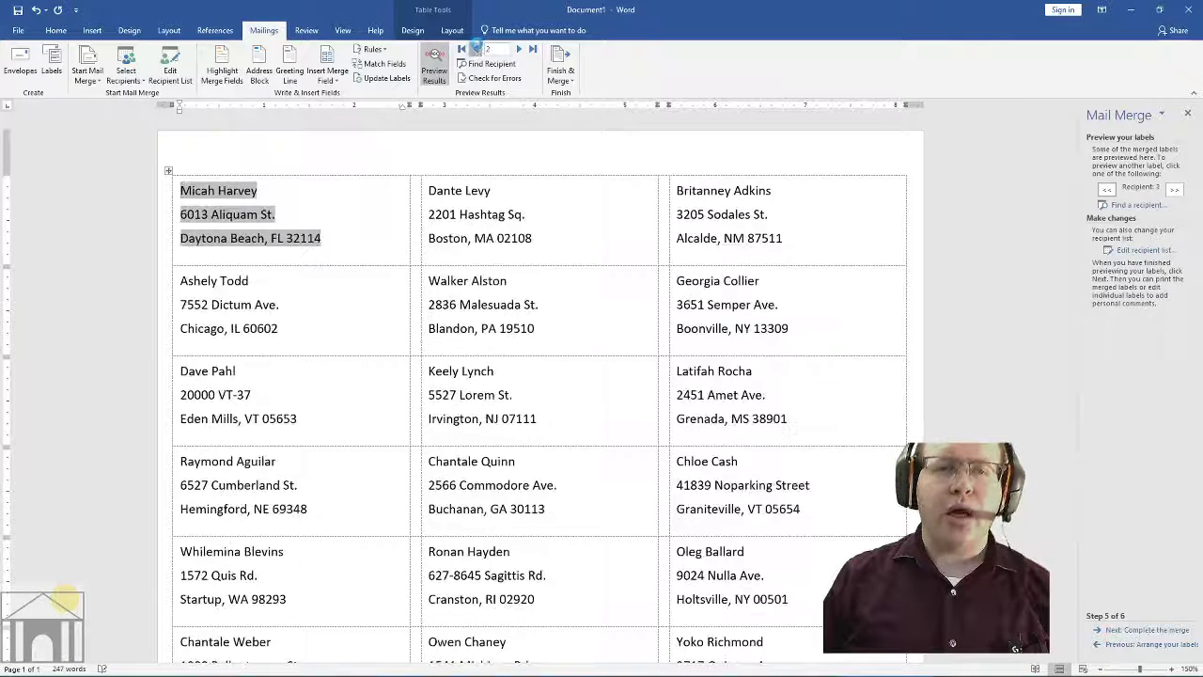
click(476, 50)
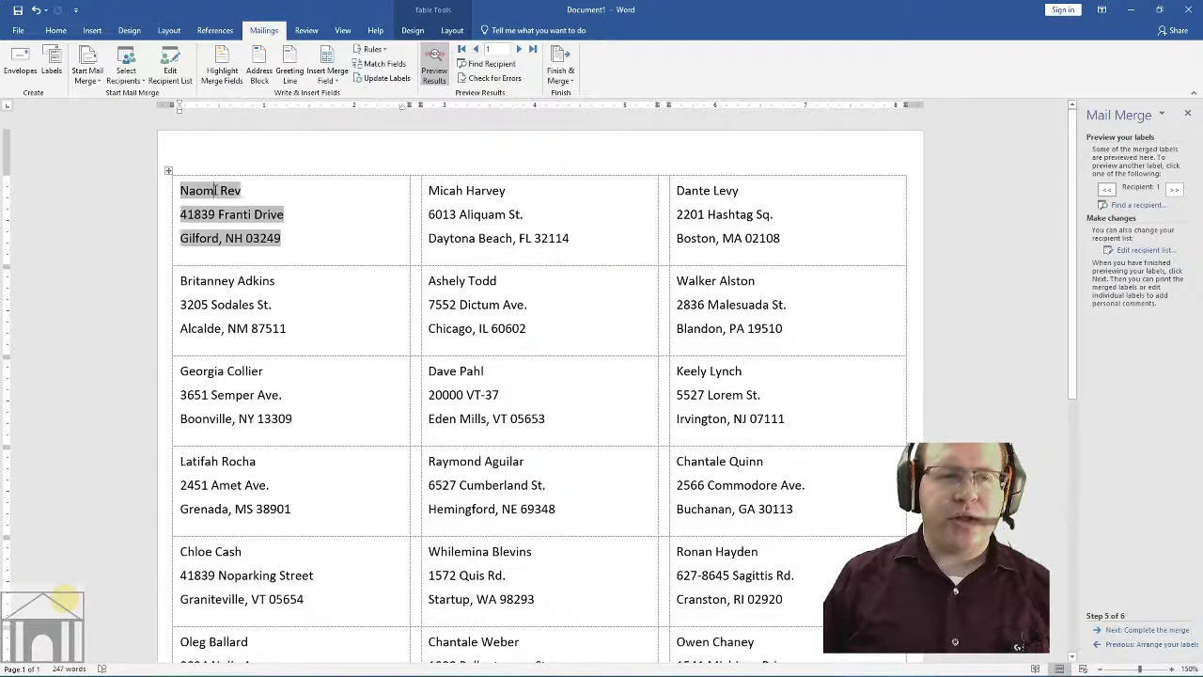
- Examine the merged labels across the sheet, from the first label to the last row and back
click(220, 215)
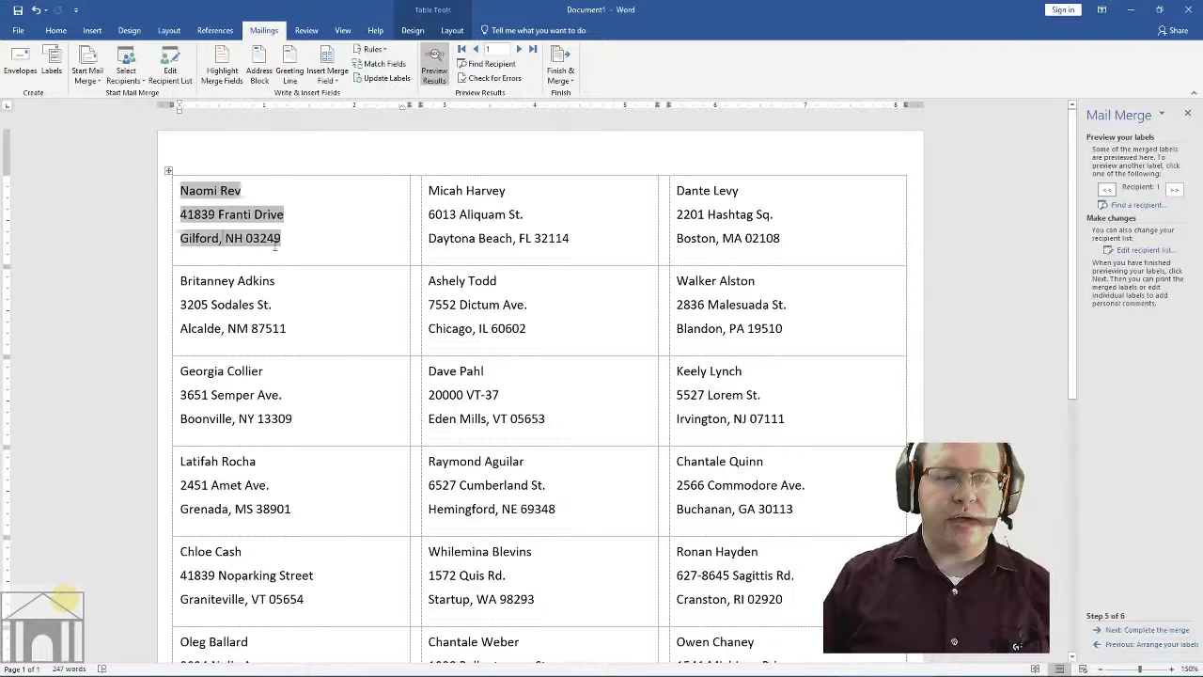
click(514, 211)
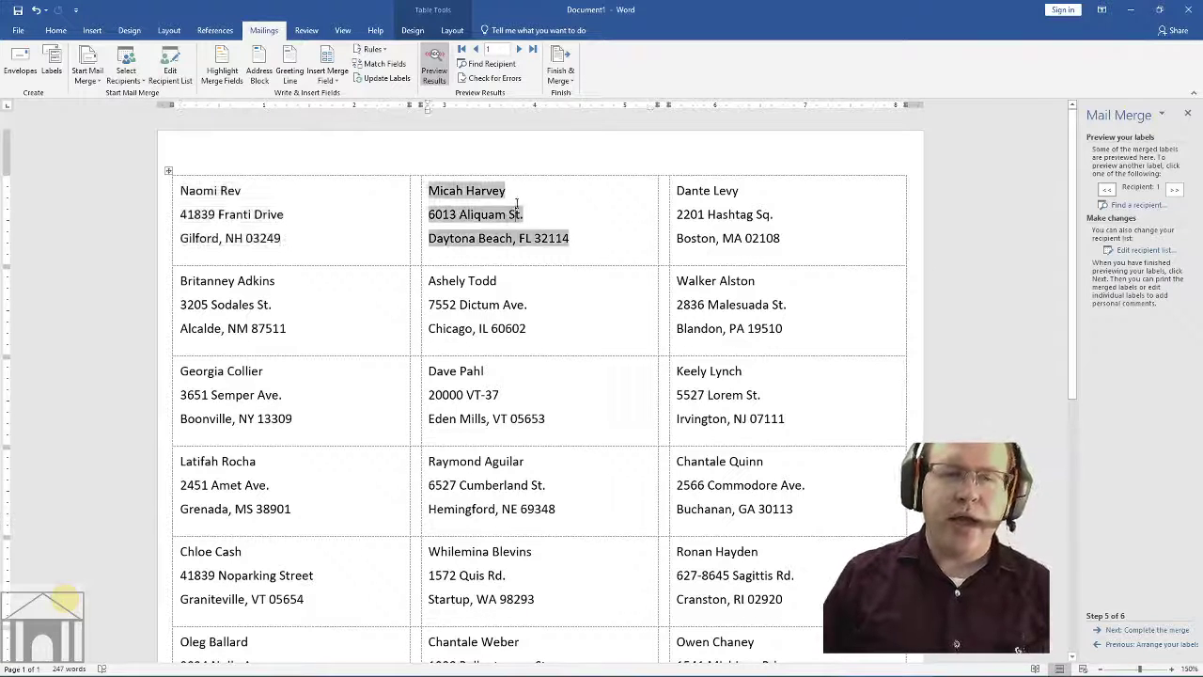
click(691, 217)
click(479, 300)
click(308, 303)
click(692, 322)
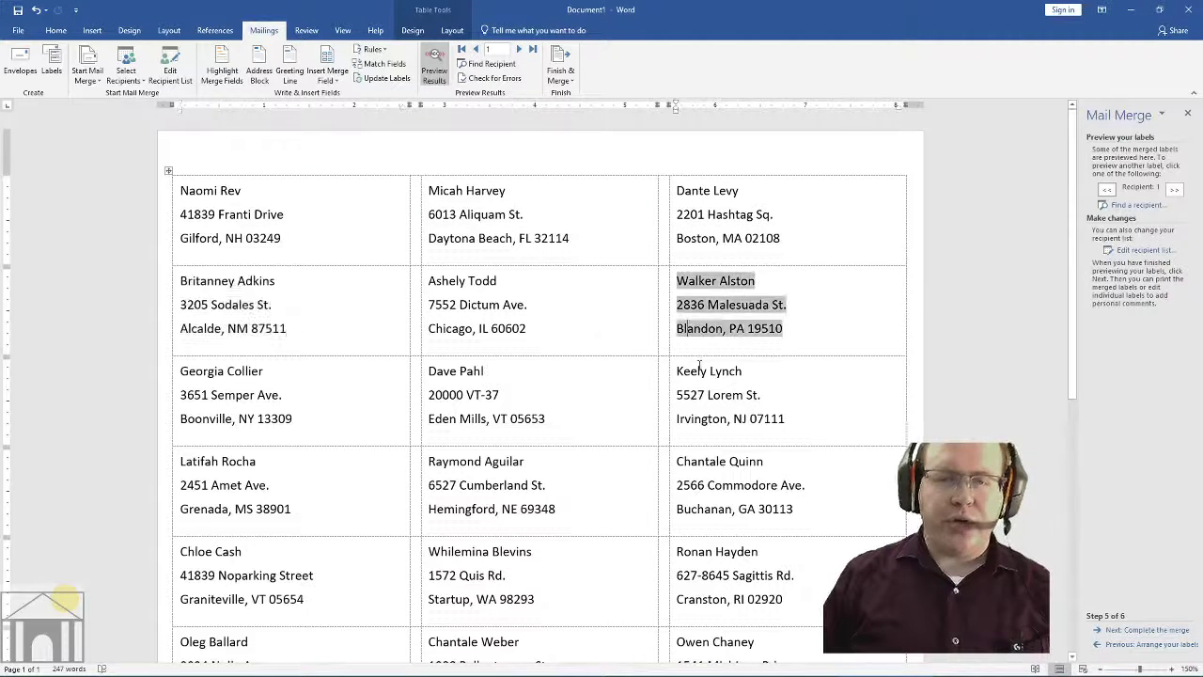
click(701, 400)
click(433, 385)
click(329, 375)
click(342, 475)
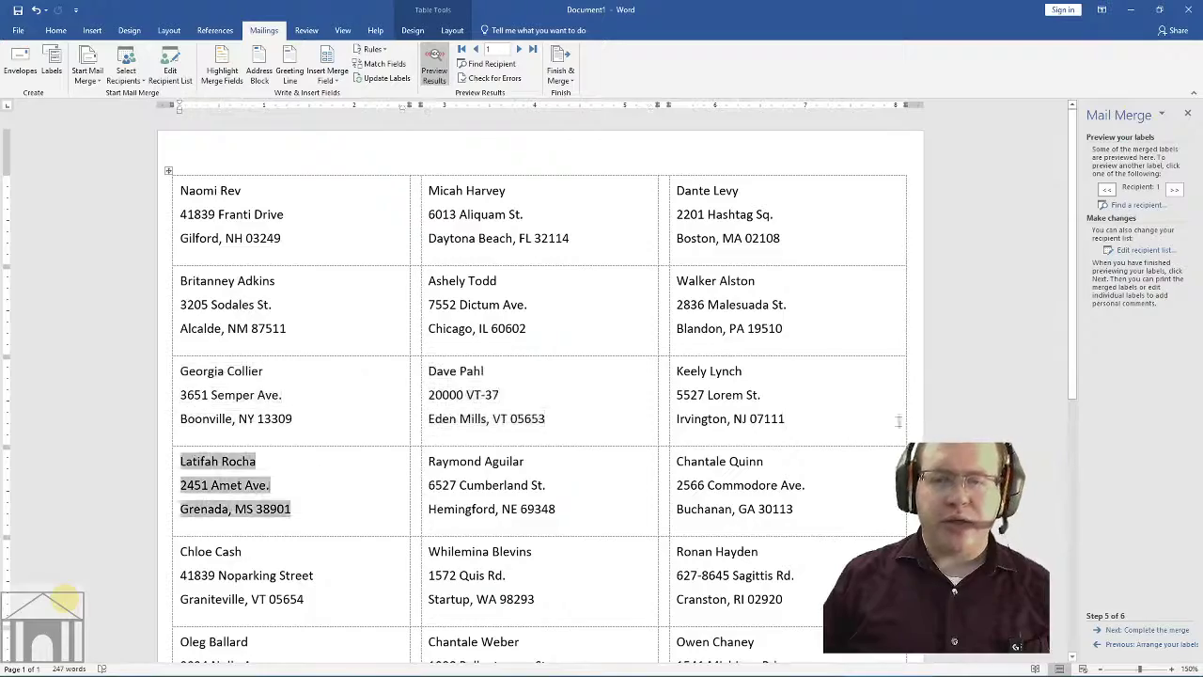
scroll(904, 415, down, 5)
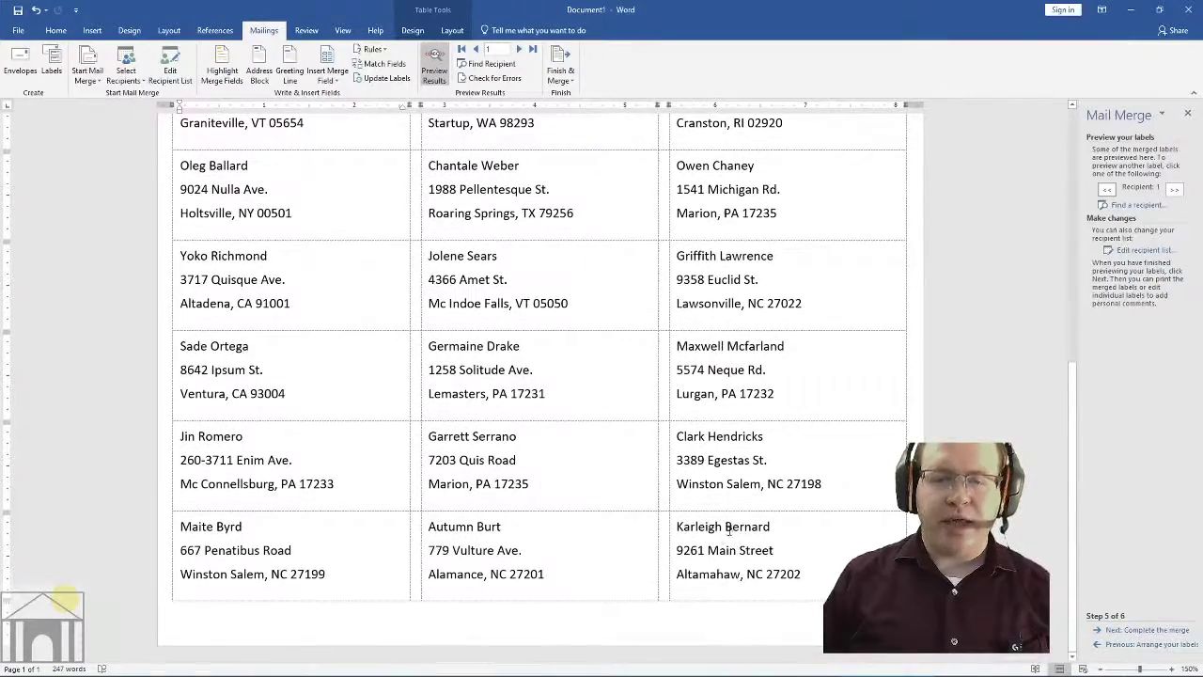
scroll(454, 365, up, 4)
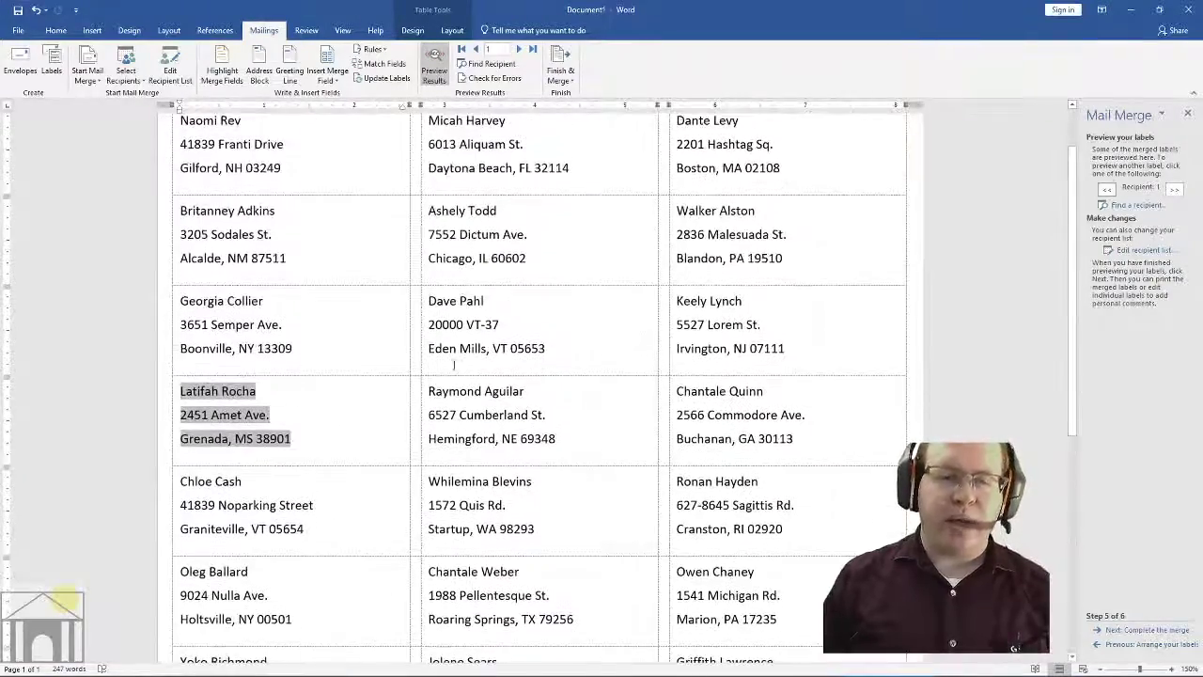
scroll(454, 365, up, 1)
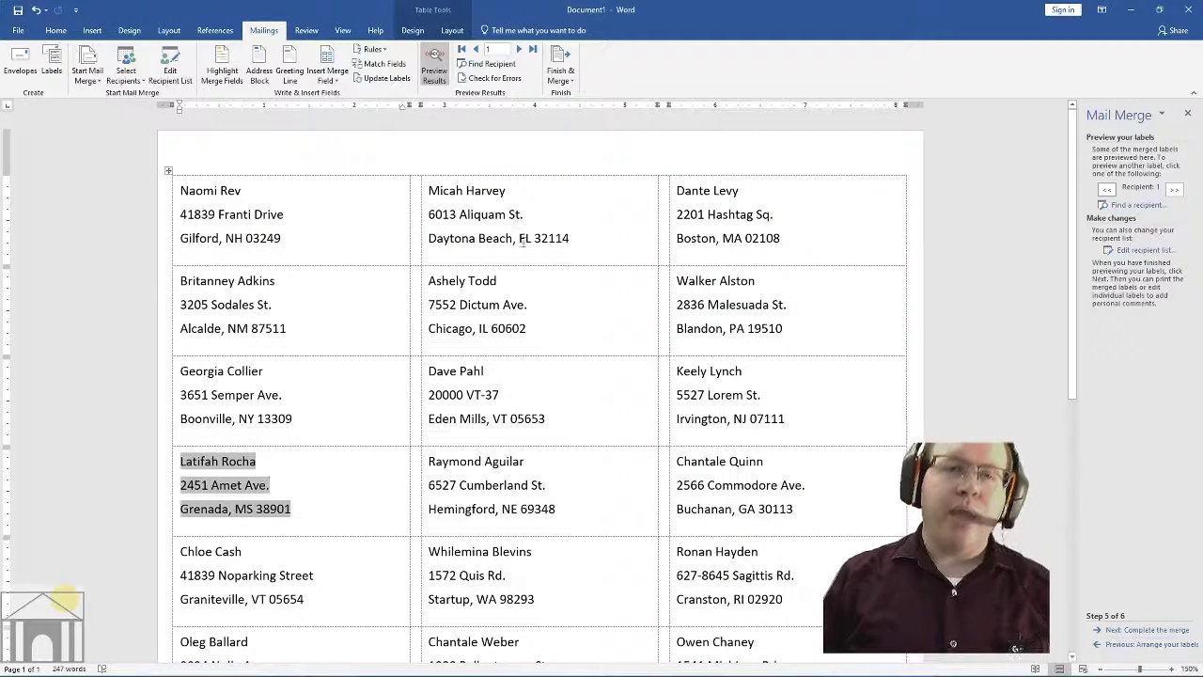
click(283, 214)
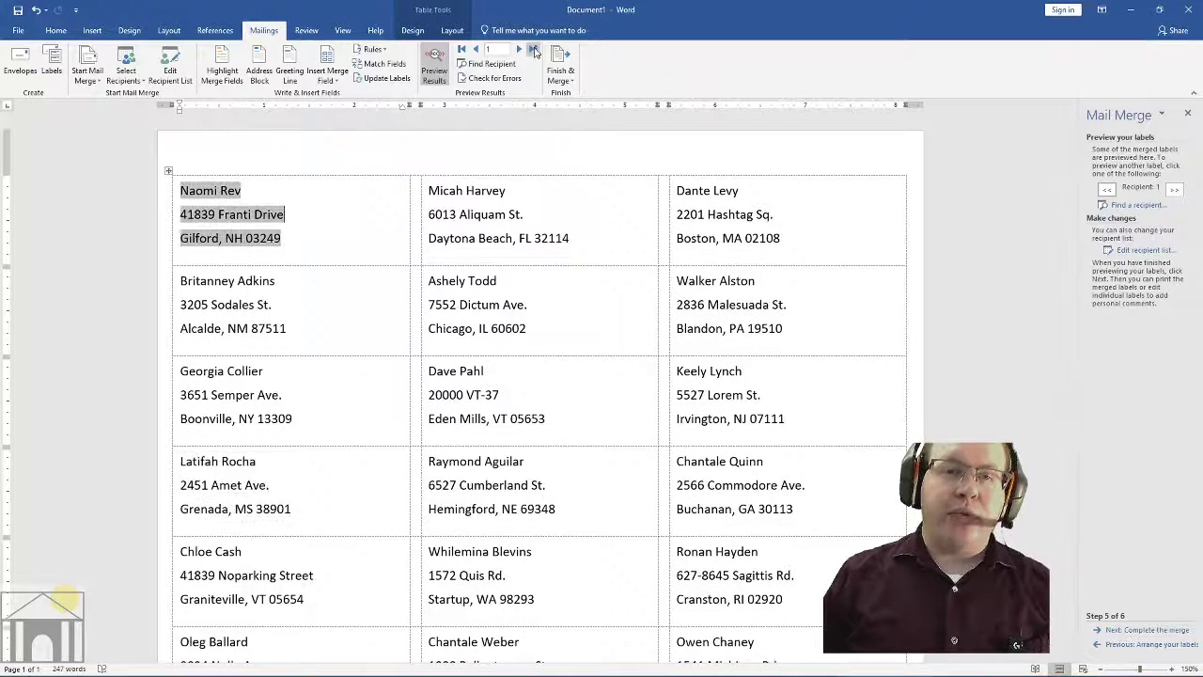
- Advance the label preview record by record to see how the recipients shift across the sheet, and return to the first record
click(519, 49)
click(519, 48)
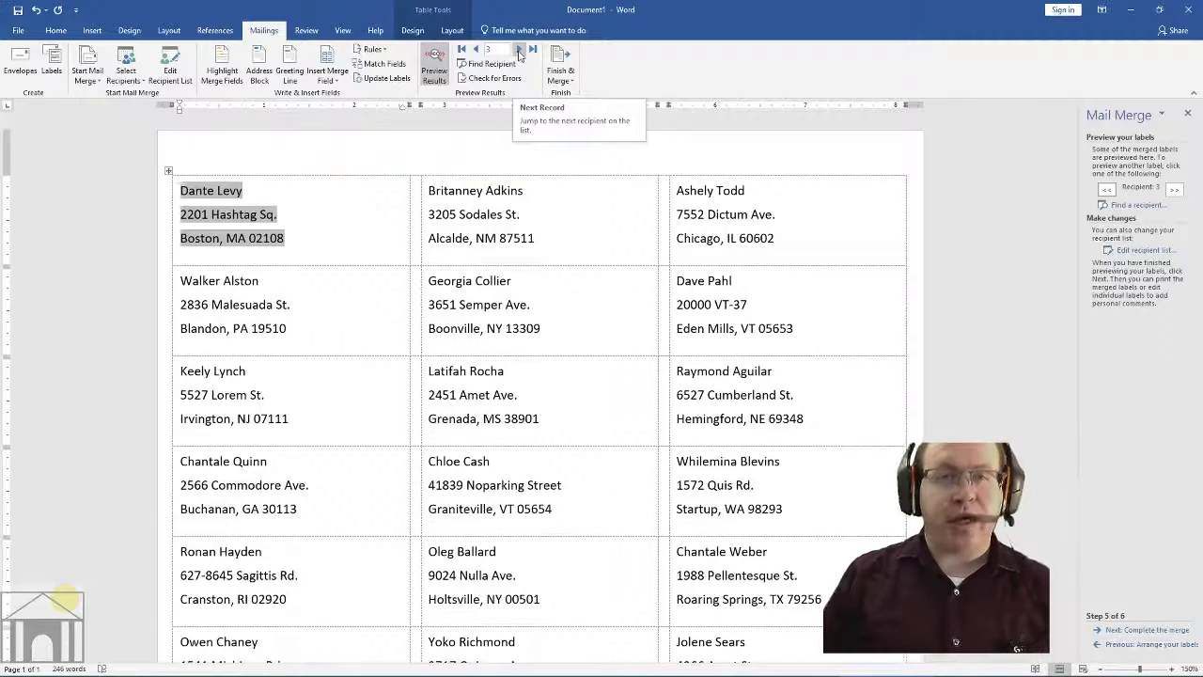
click(519, 52)
click(519, 51)
click(519, 51)
click(519, 52)
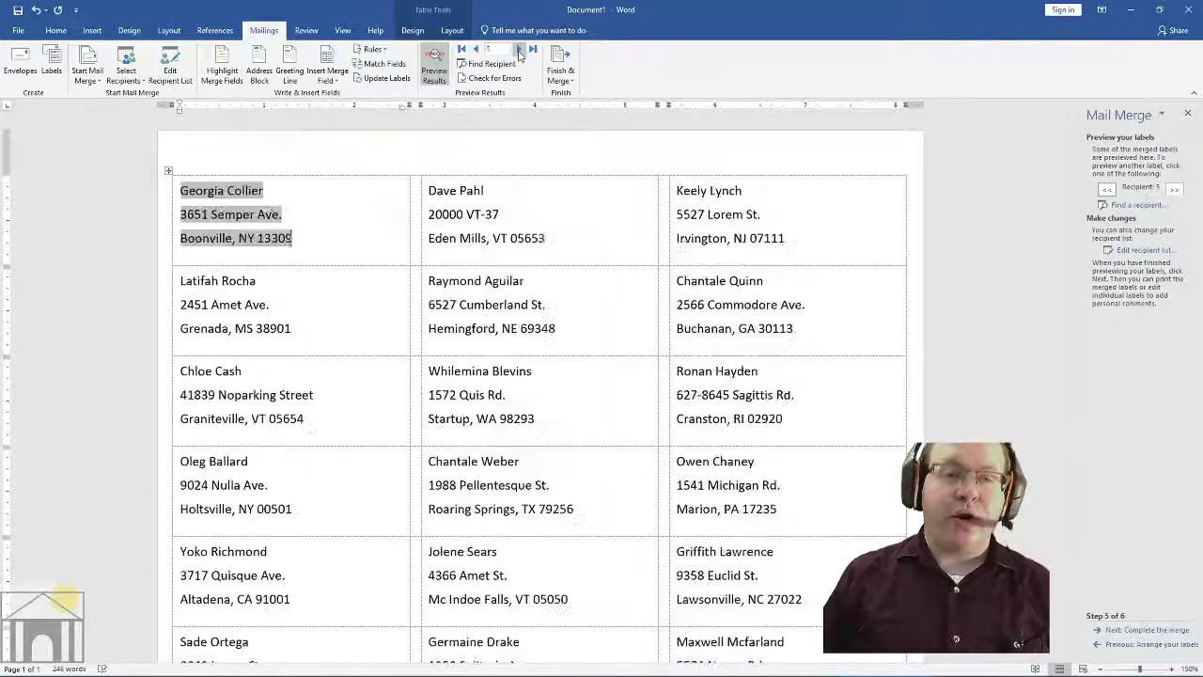
click(519, 52)
click(519, 52)
click(519, 52)
click(519, 51)
click(519, 52)
click(519, 52)
click(519, 52)
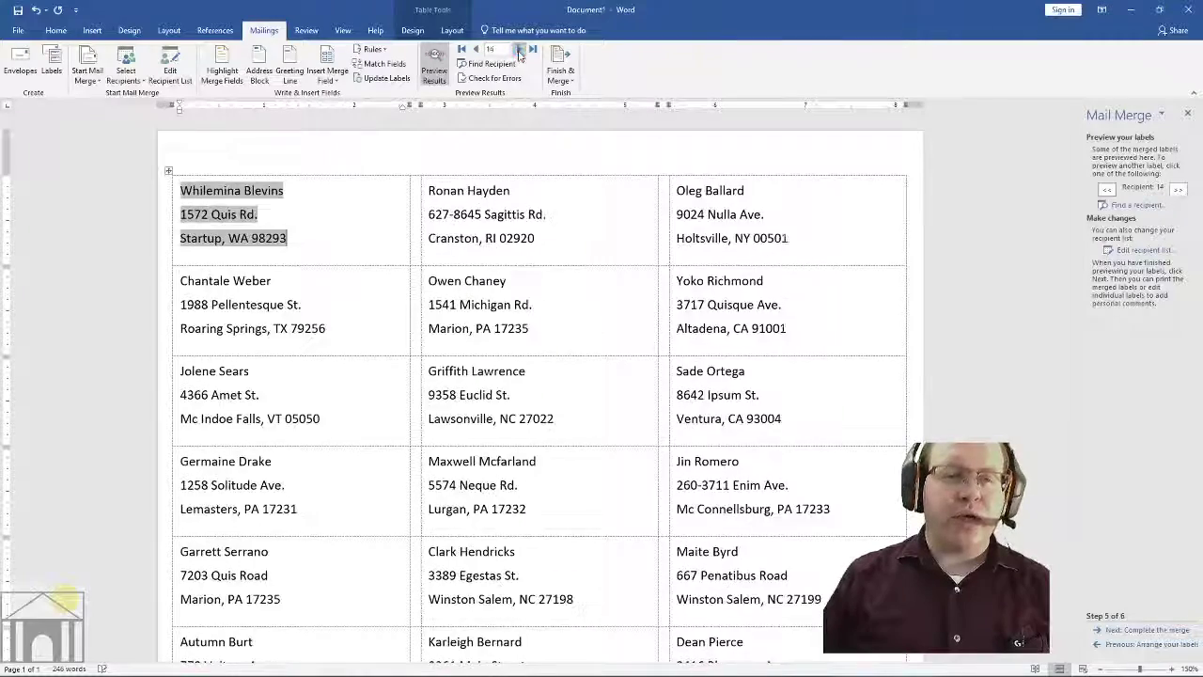
click(519, 52)
click(519, 52)
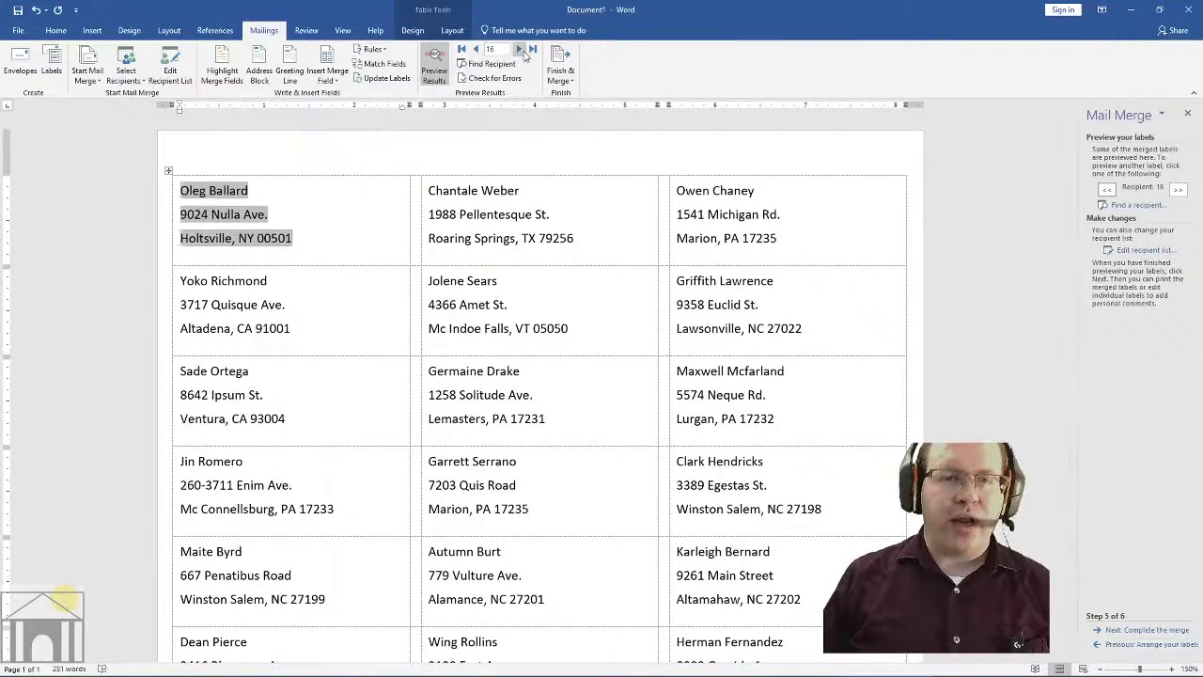
click(523, 52)
click(522, 53)
click(523, 53)
click(523, 53)
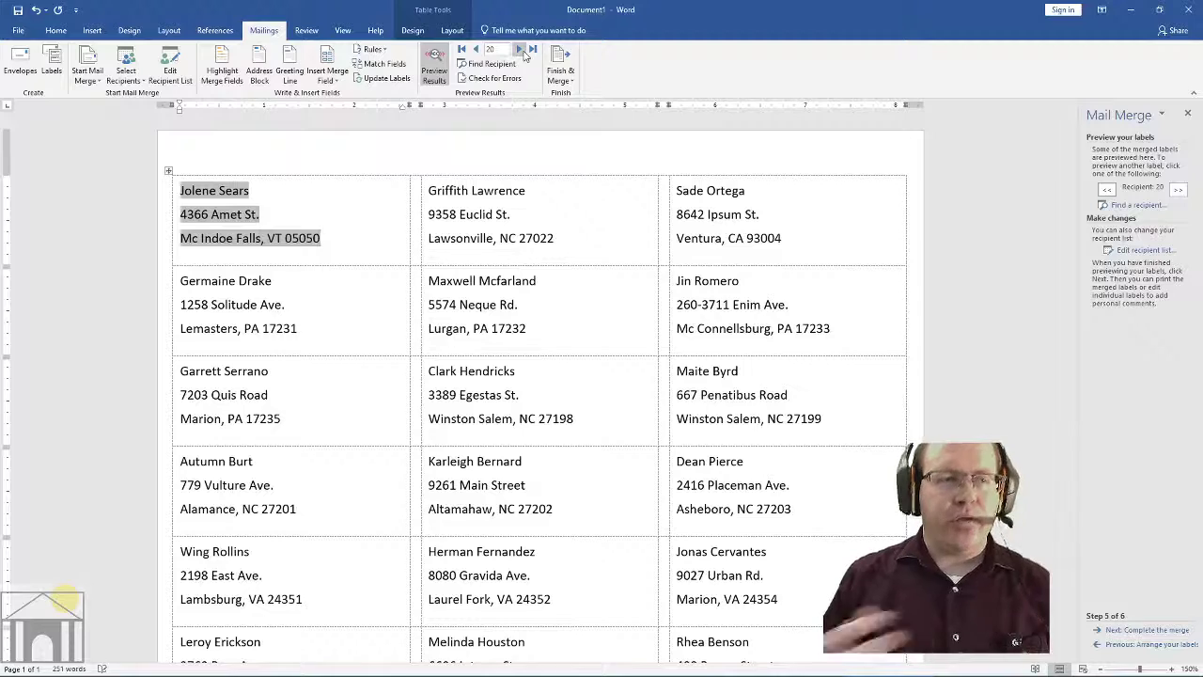
click(520, 50)
click(520, 50)
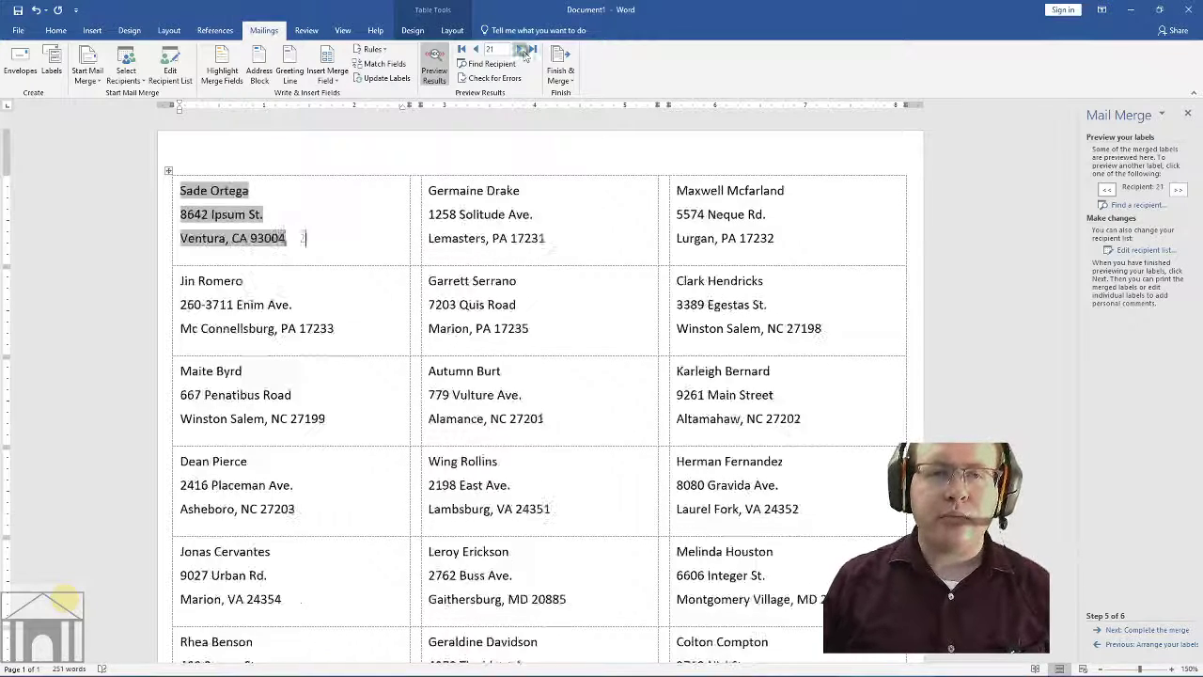
click(520, 50)
click(520, 50)
click(463, 50)
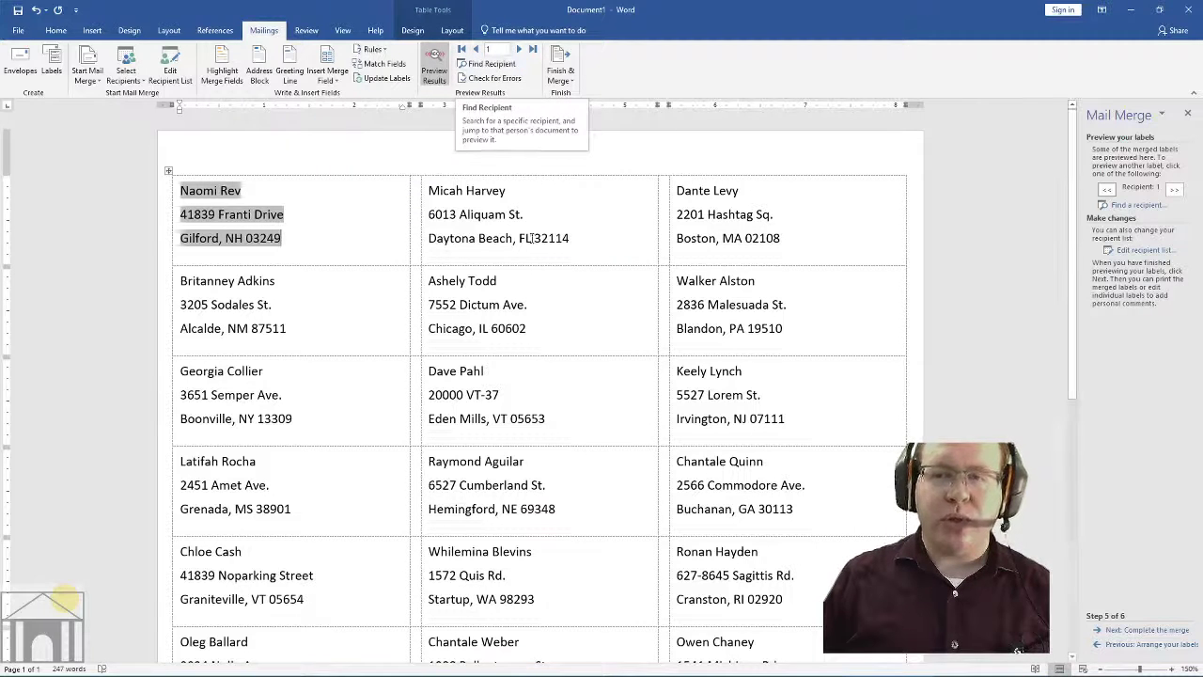
- Browse the previewed recipients forward and back from the wizard's label preview stage
click(1173, 191)
click(1174, 191)
click(1174, 191)
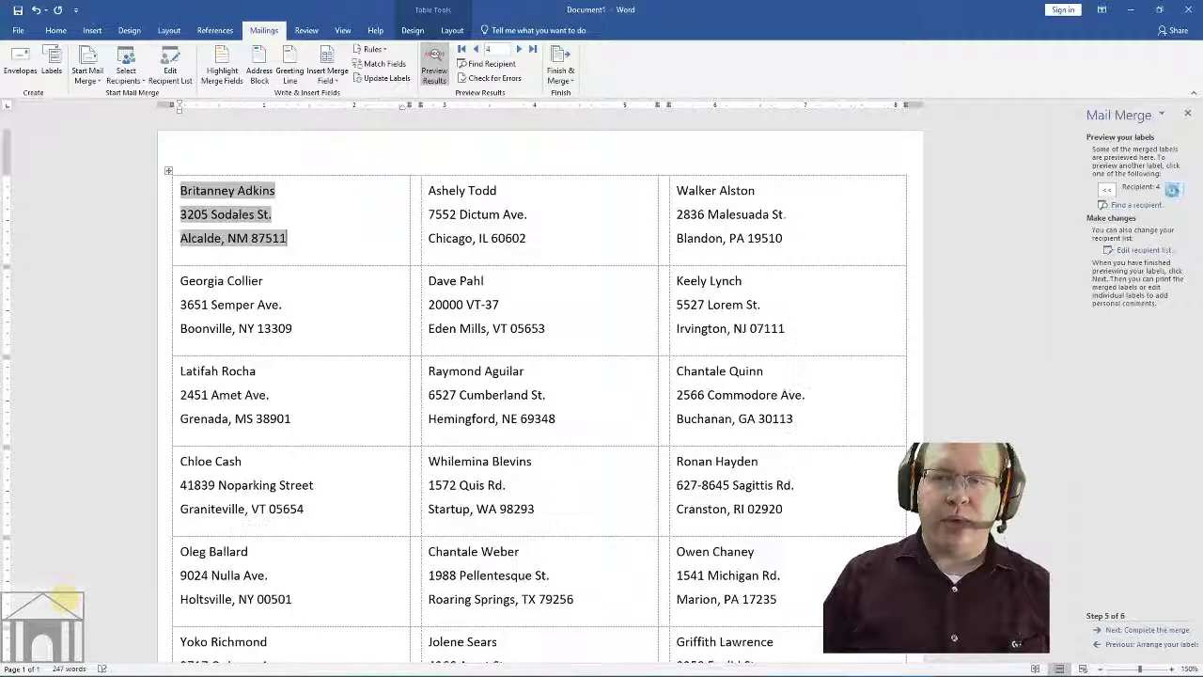
click(1175, 191)
click(1109, 191)
click(1110, 191)
click(1110, 191)
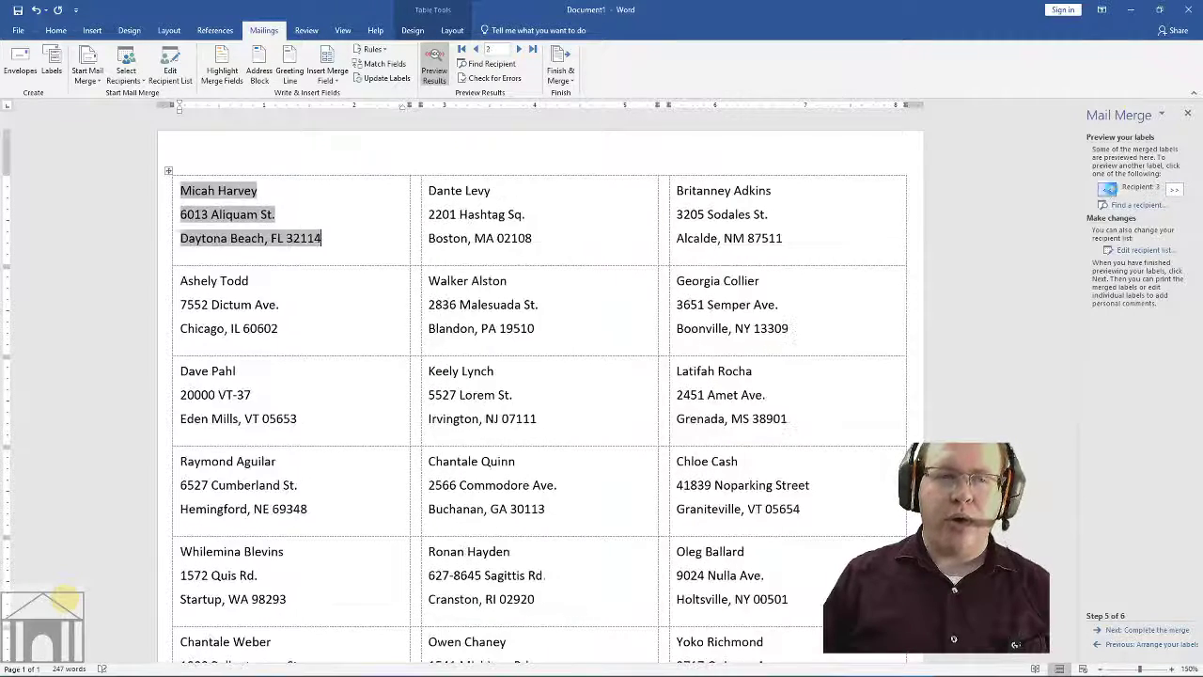
- Step the label preview between the first and second recipients, ending on the first one
click(1109, 191)
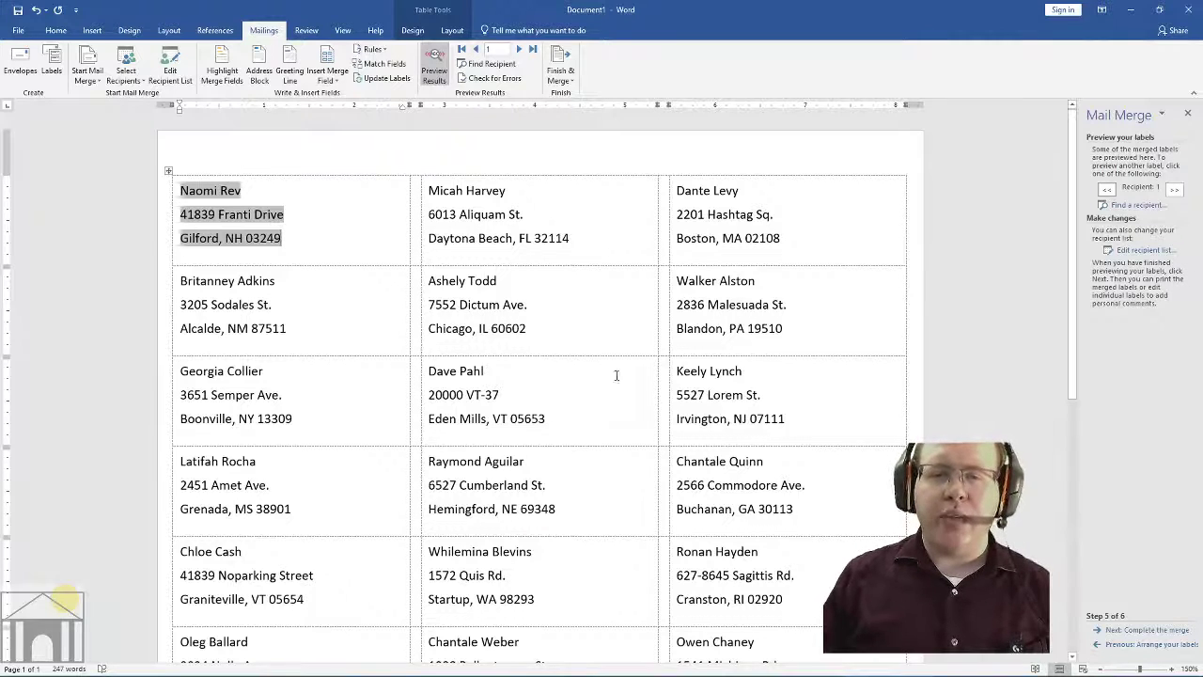
click(1173, 189)
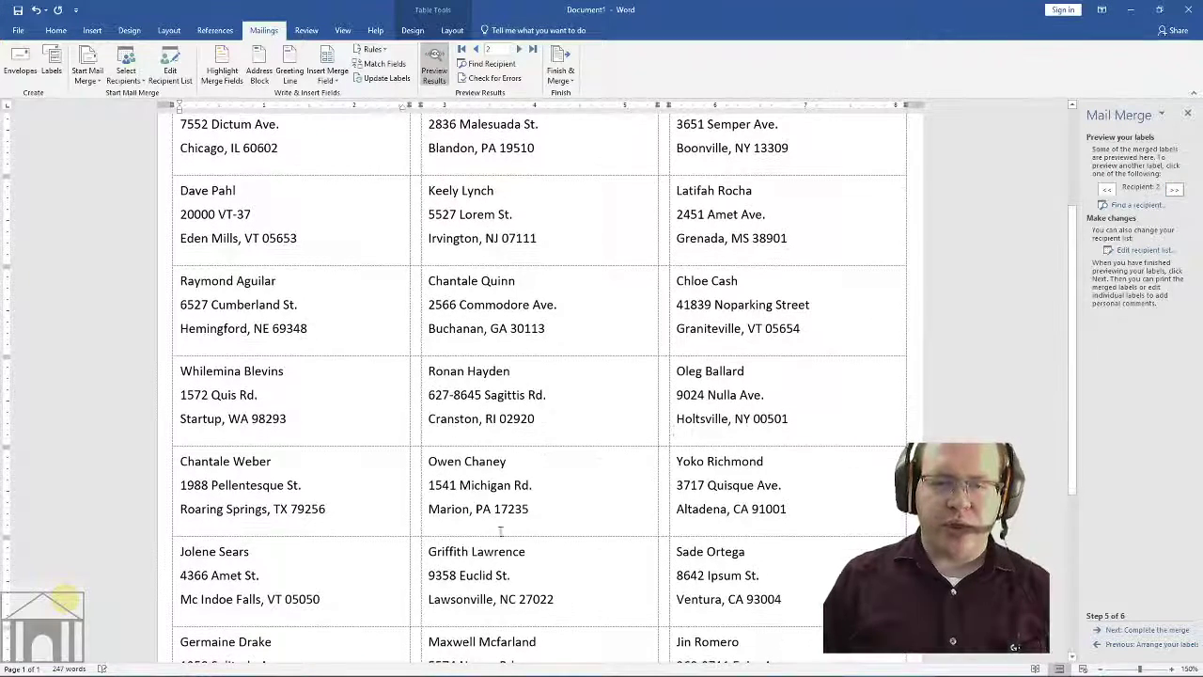
click(1108, 189)
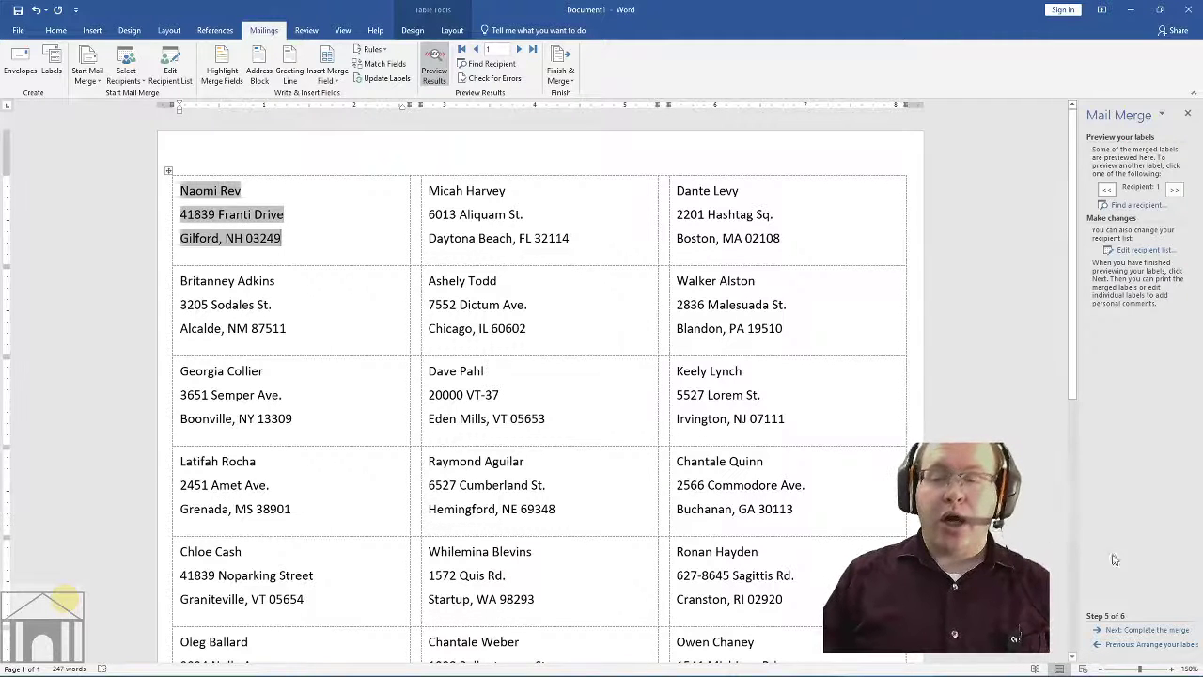
- Advance the wizard to completing the merge and merge all records into a new document of individual labels
click(1144, 631)
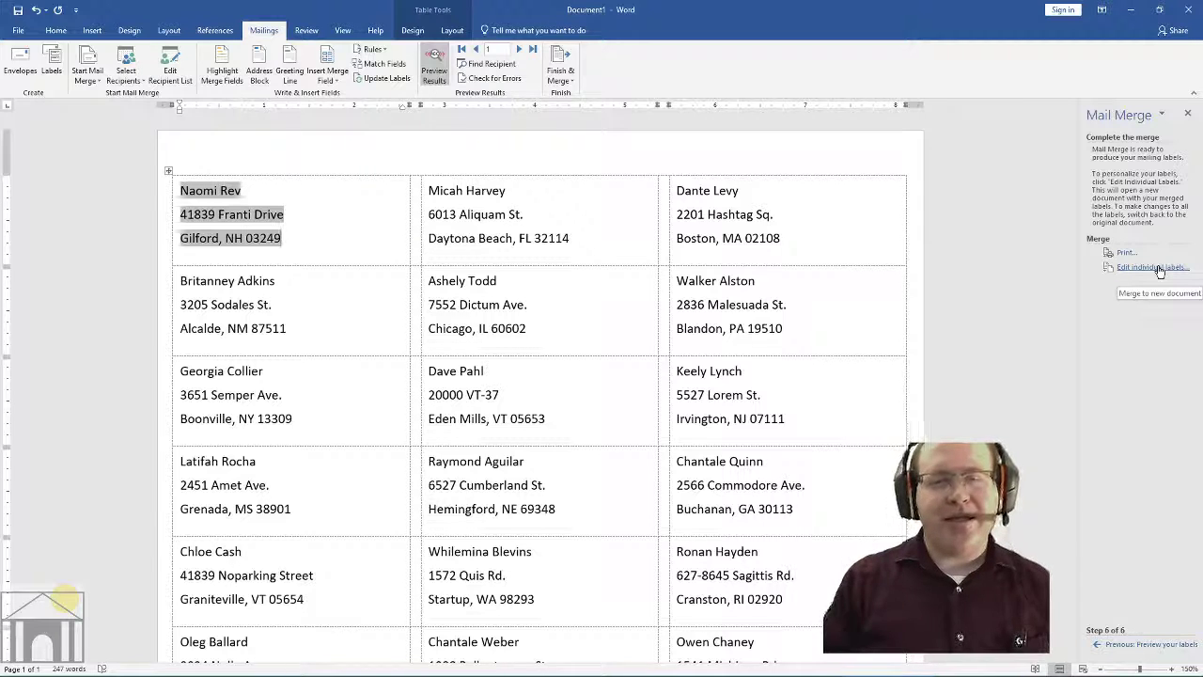
click(1158, 269)
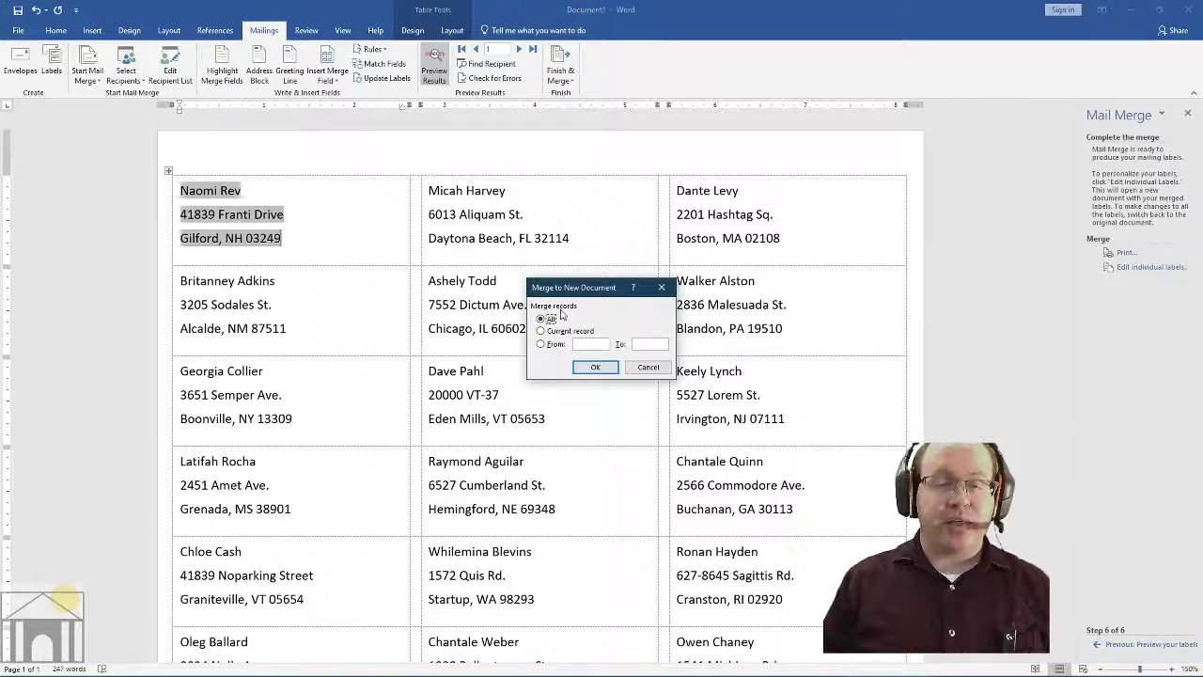
click(553, 331)
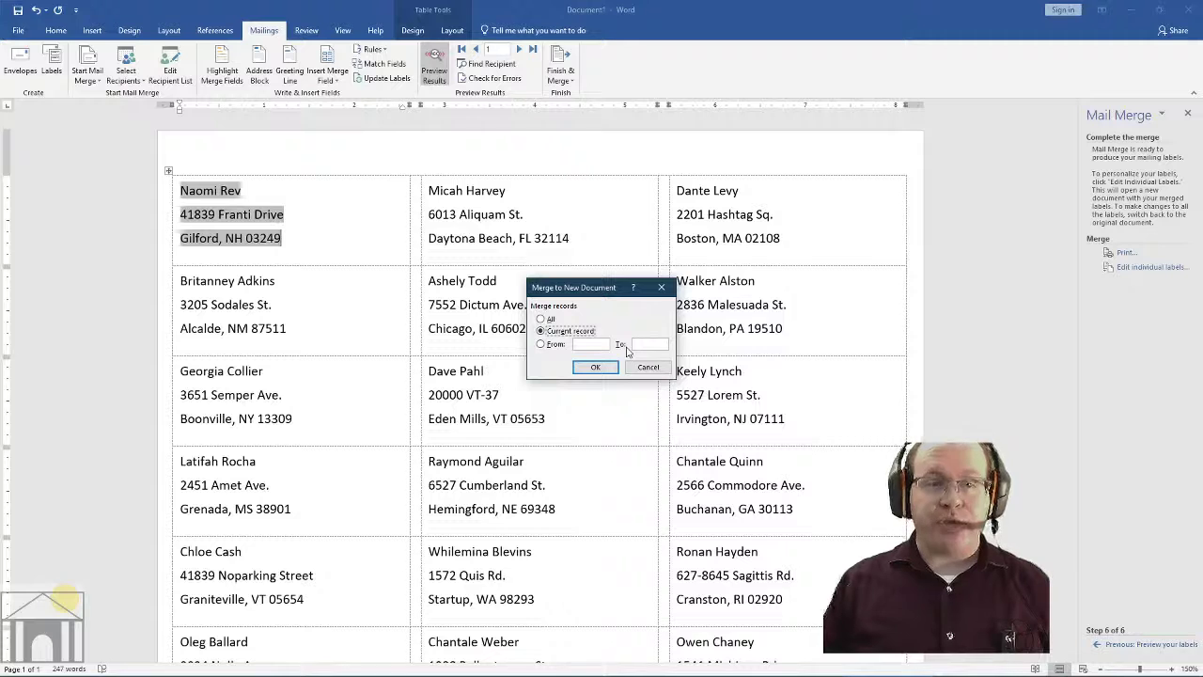
click(540, 319)
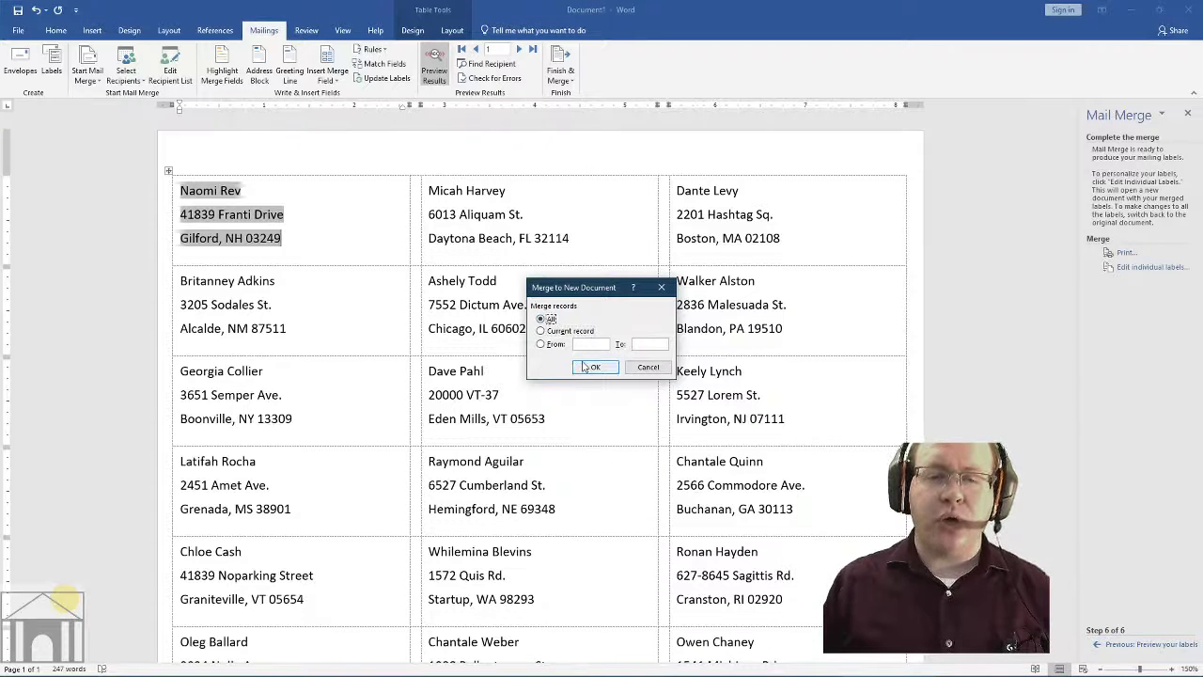
click(594, 367)
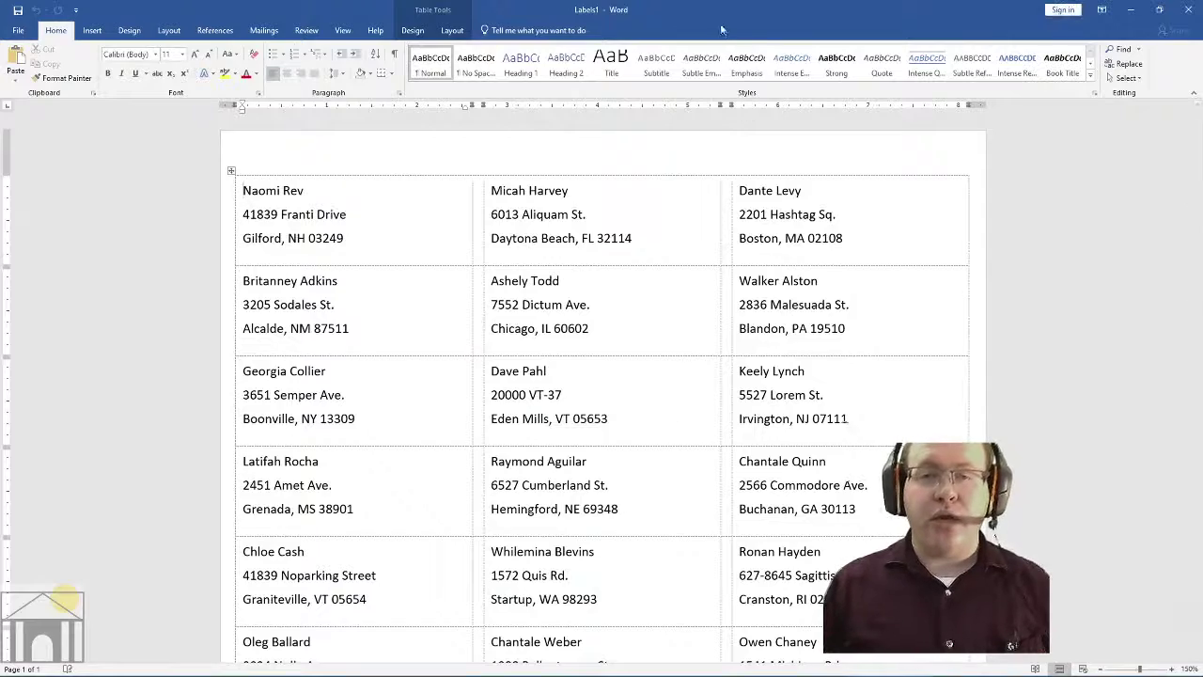
- Compare the merged labels window with the original document behind it, and examine the merged labels through to the last page
drag(719, 11, 703, 139)
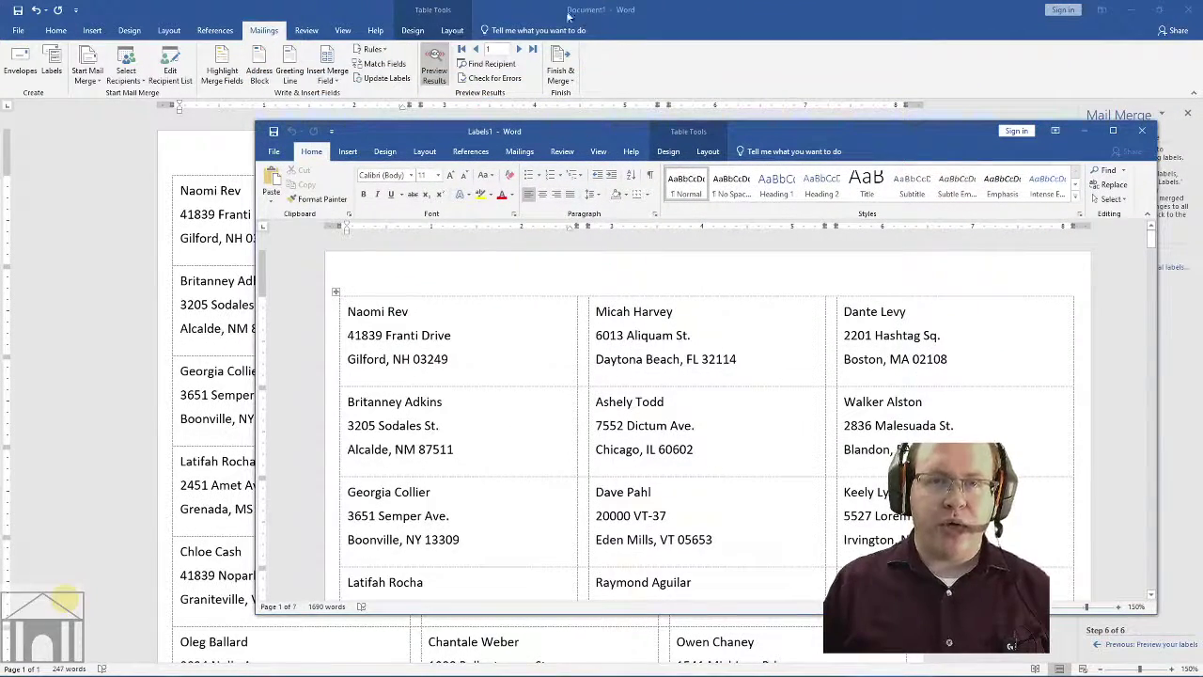
double_click(778, 136)
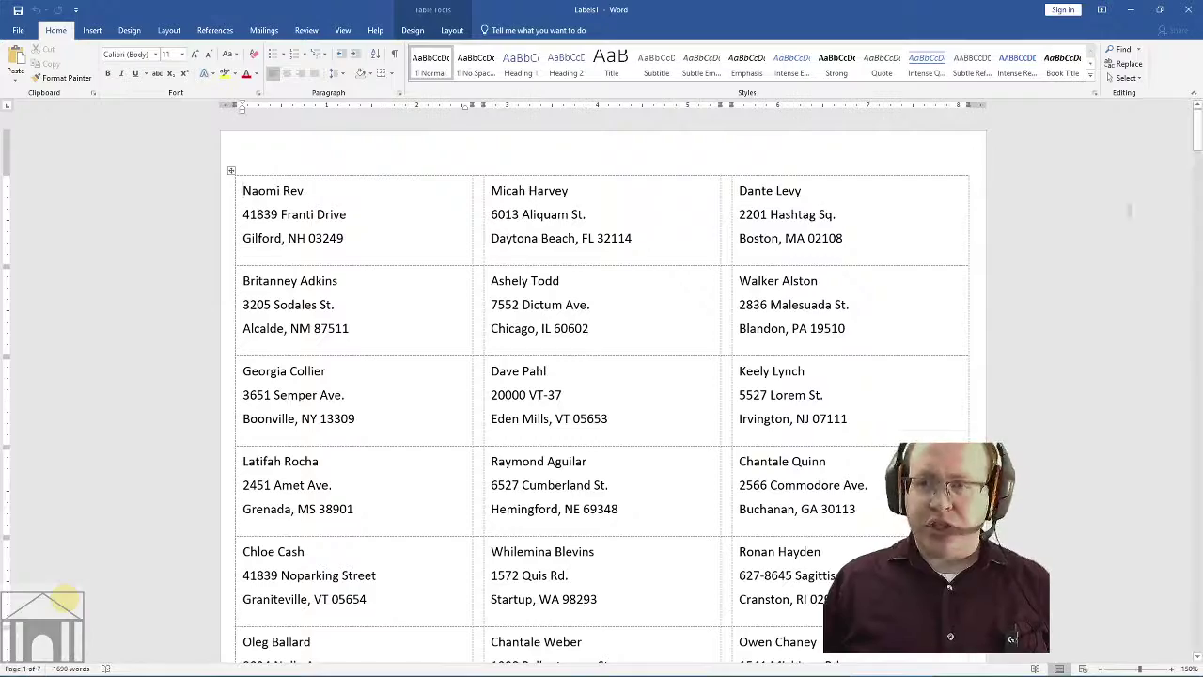
scroll(1121, 223, down, 12)
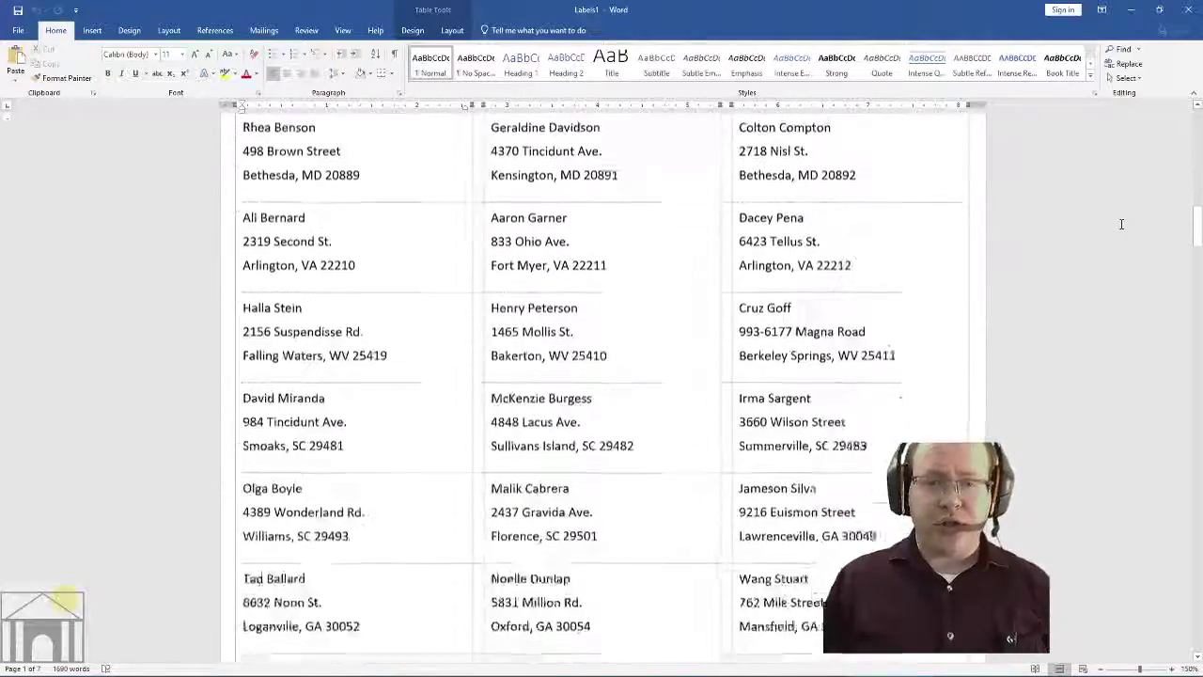
scroll(1122, 224, down, 12)
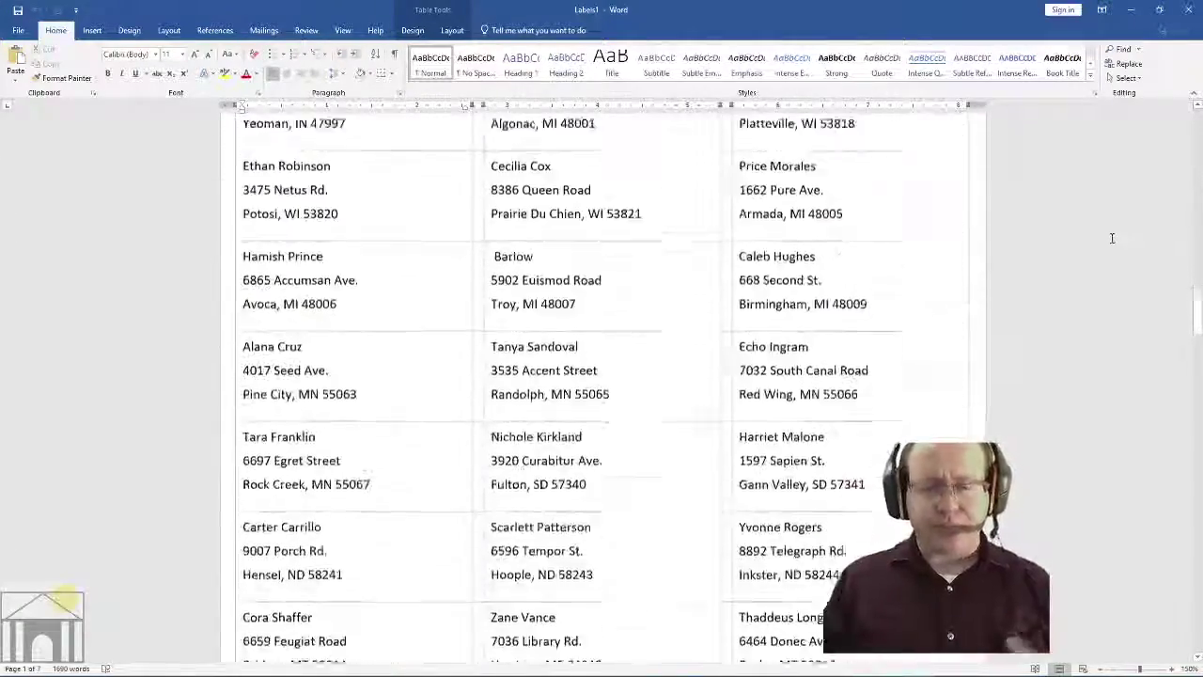
scroll(1112, 238, down, 12)
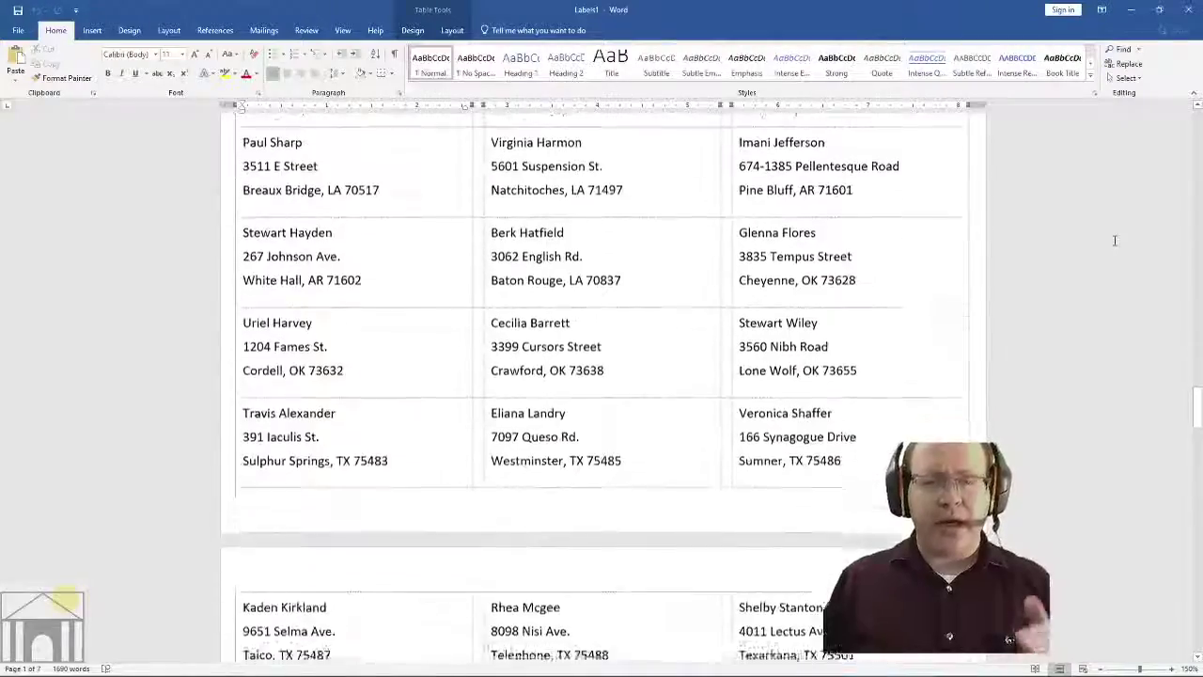
scroll(1115, 241, down, 10)
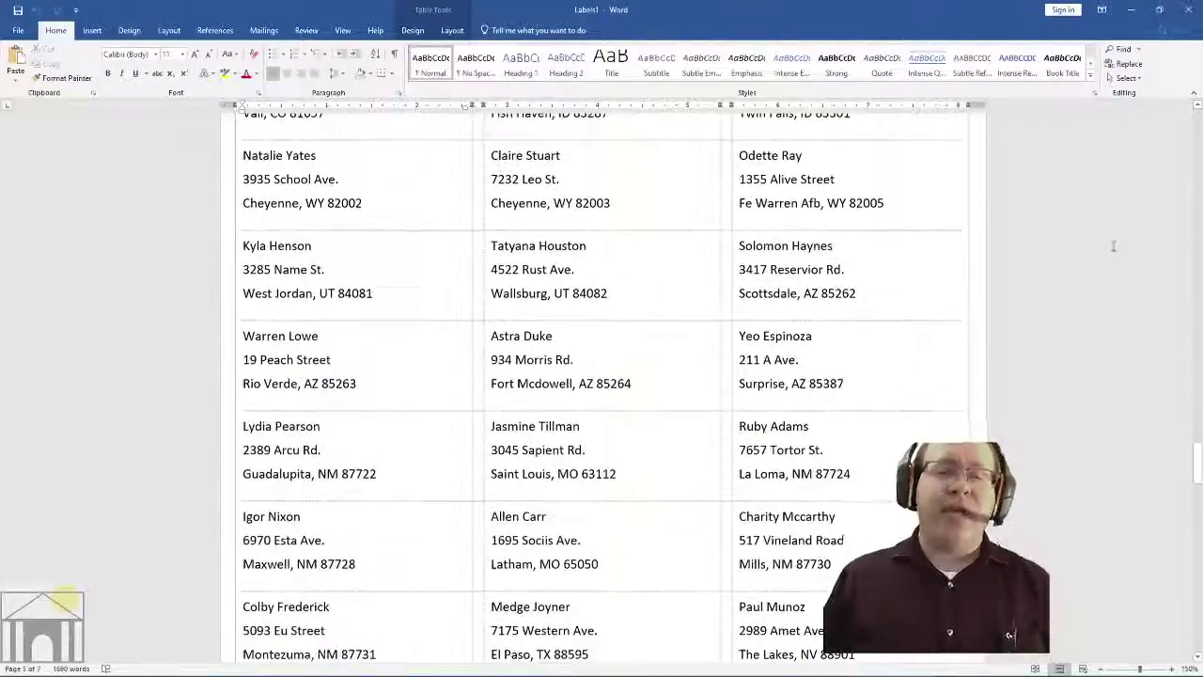
scroll(1113, 247, down, 12)
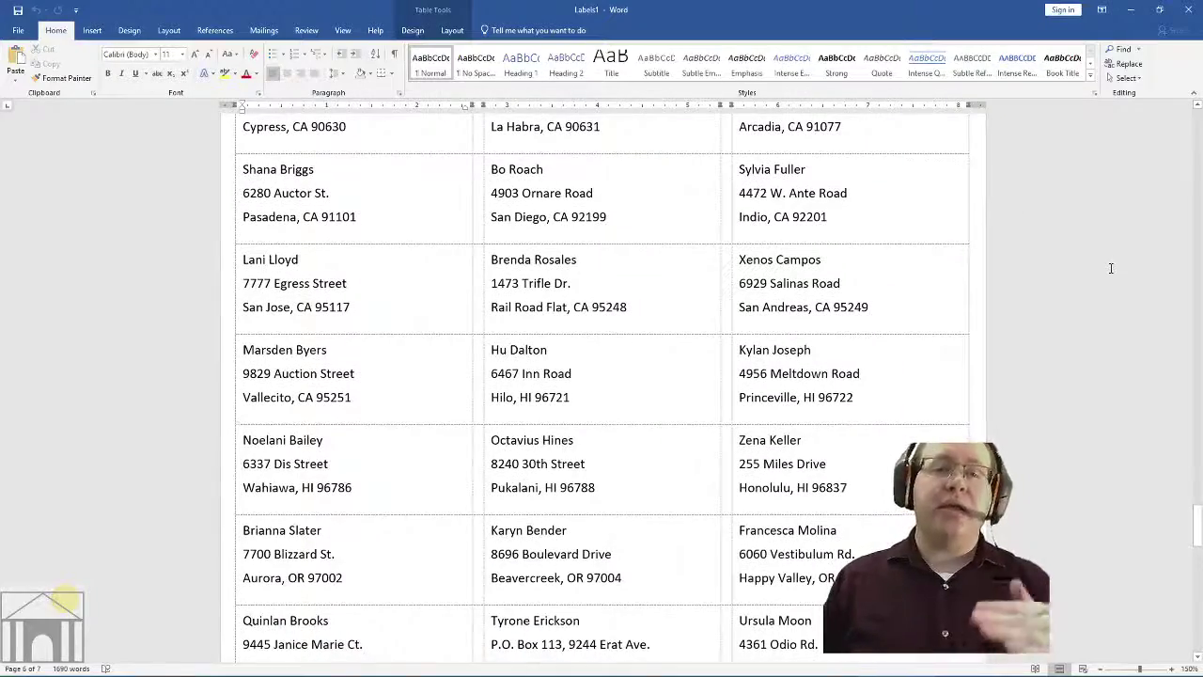
scroll(1110, 268, down, 10)
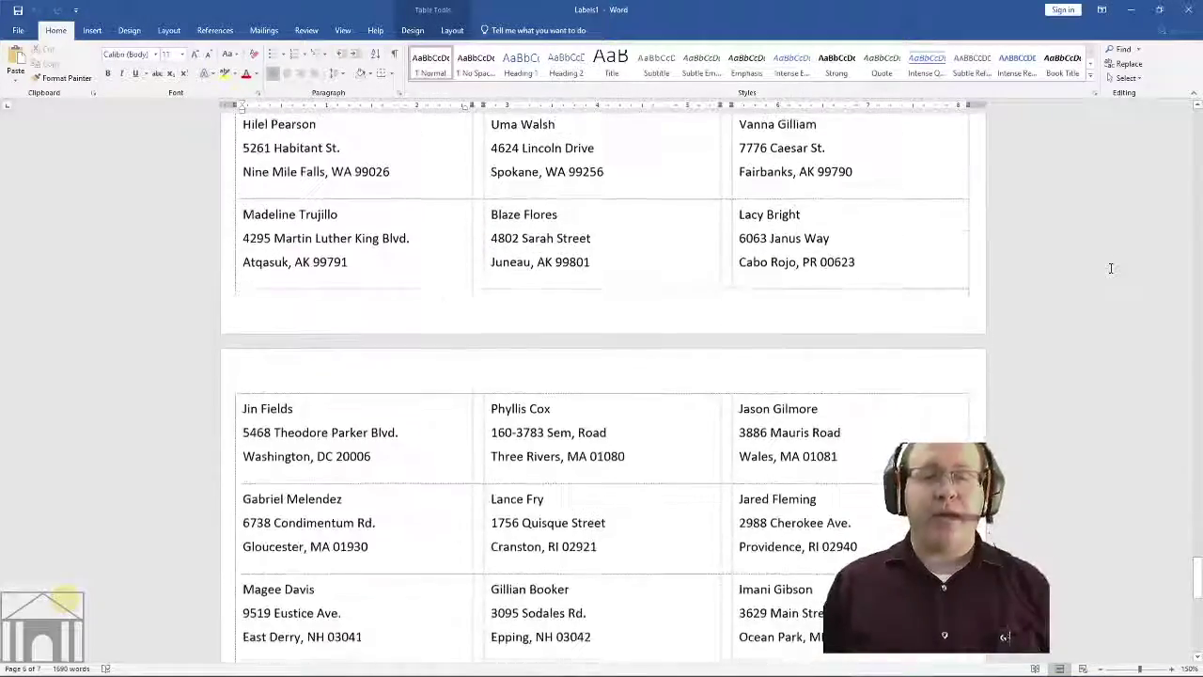
scroll(1110, 268, down, 10)
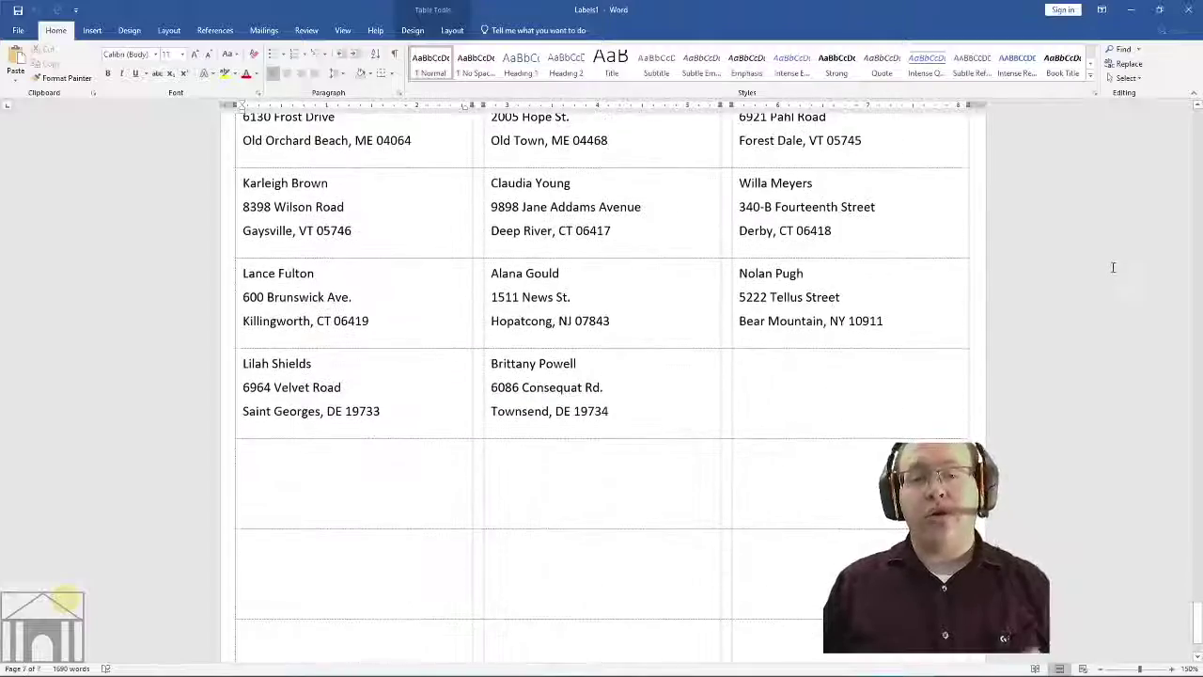
scroll(1113, 267, down, 3)
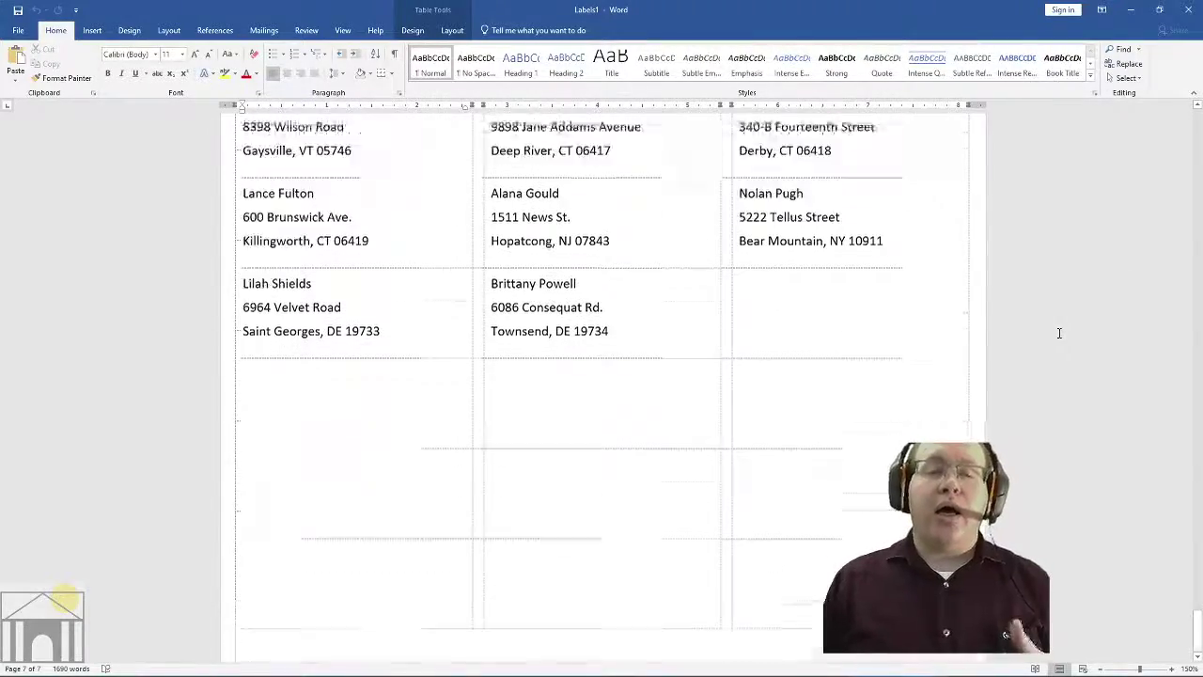
- Review the merged labels from the last page back to the first, including how they continue onto the second page
scroll(1058, 333, up, 10)
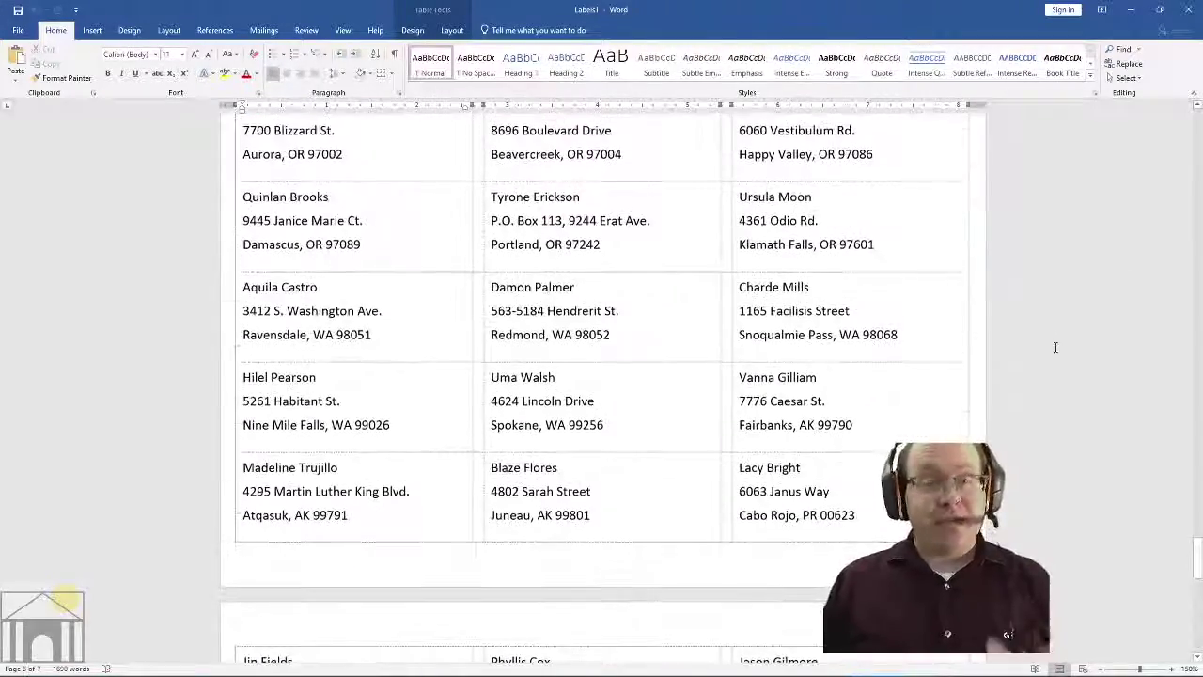
scroll(1055, 348, up, 4)
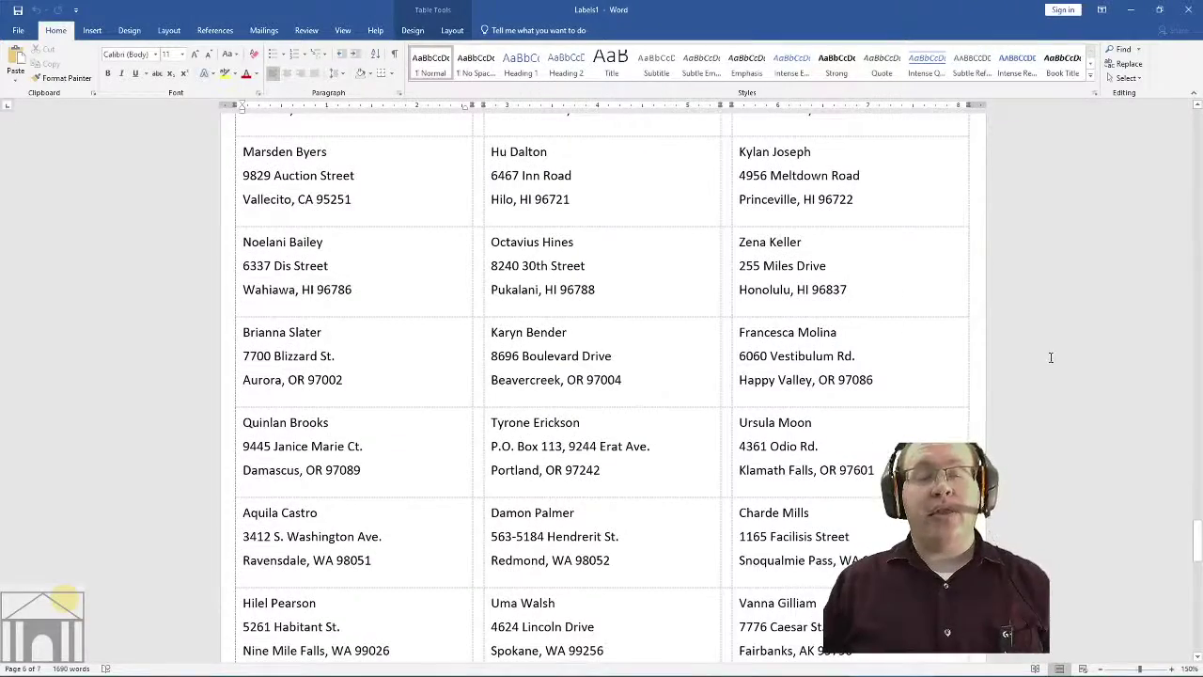
scroll(1053, 373, up, 3)
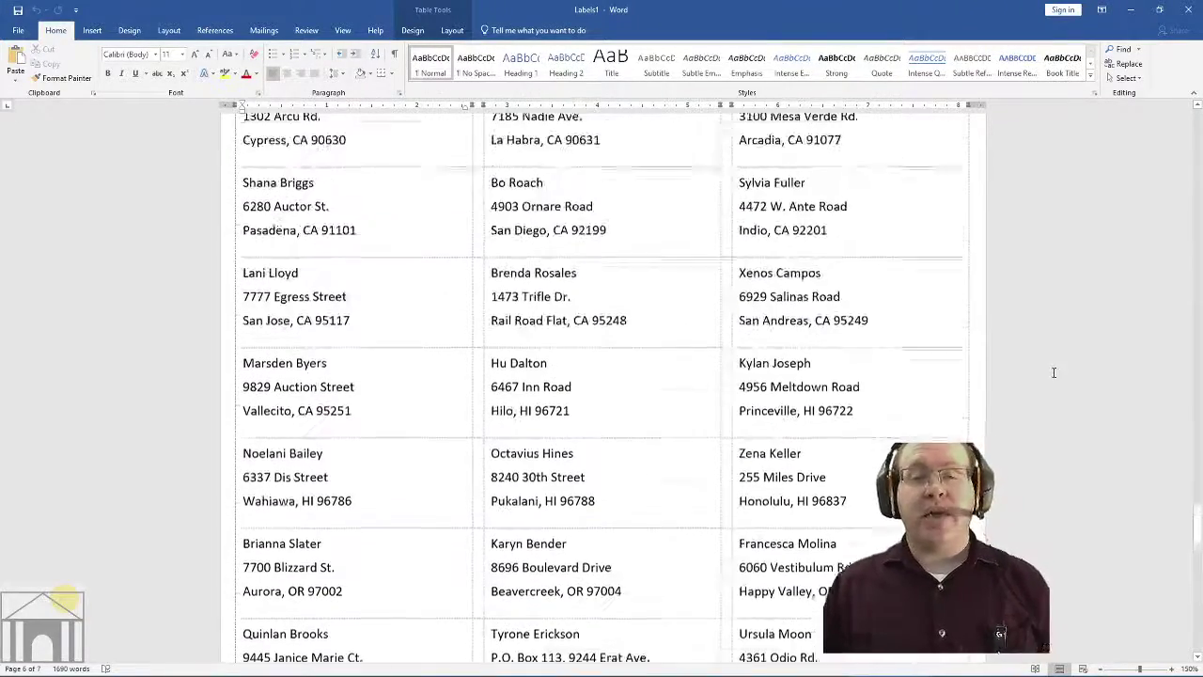
scroll(1054, 373, up, 12)
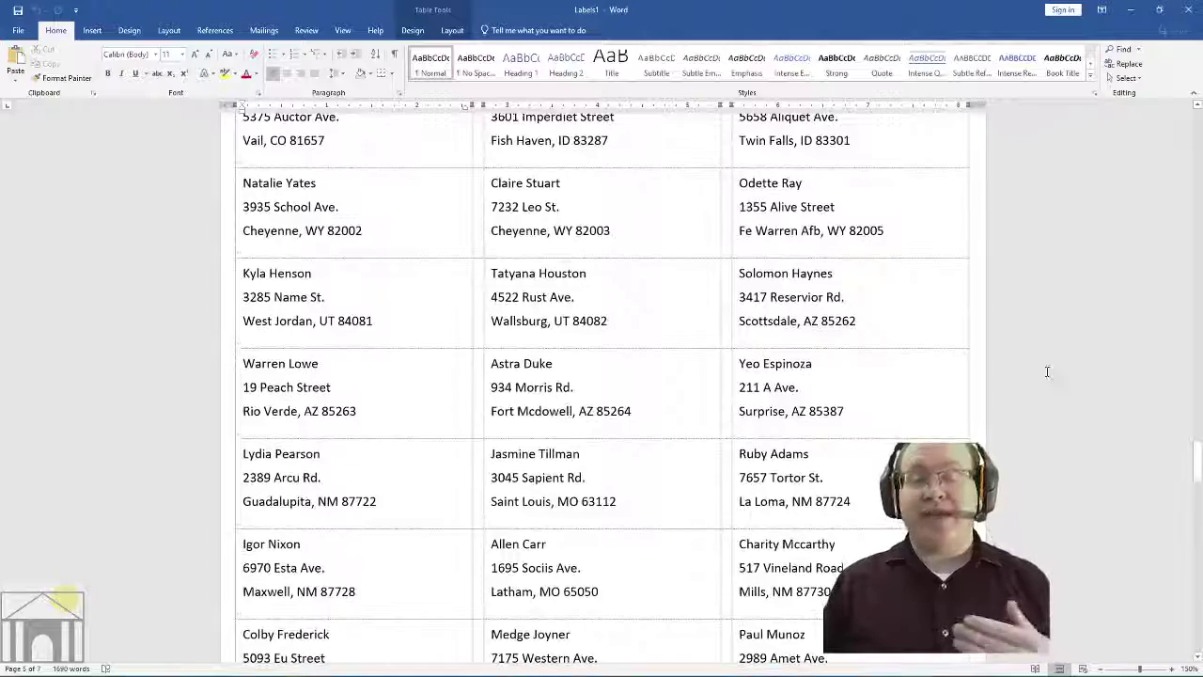
scroll(1045, 371, up, 10)
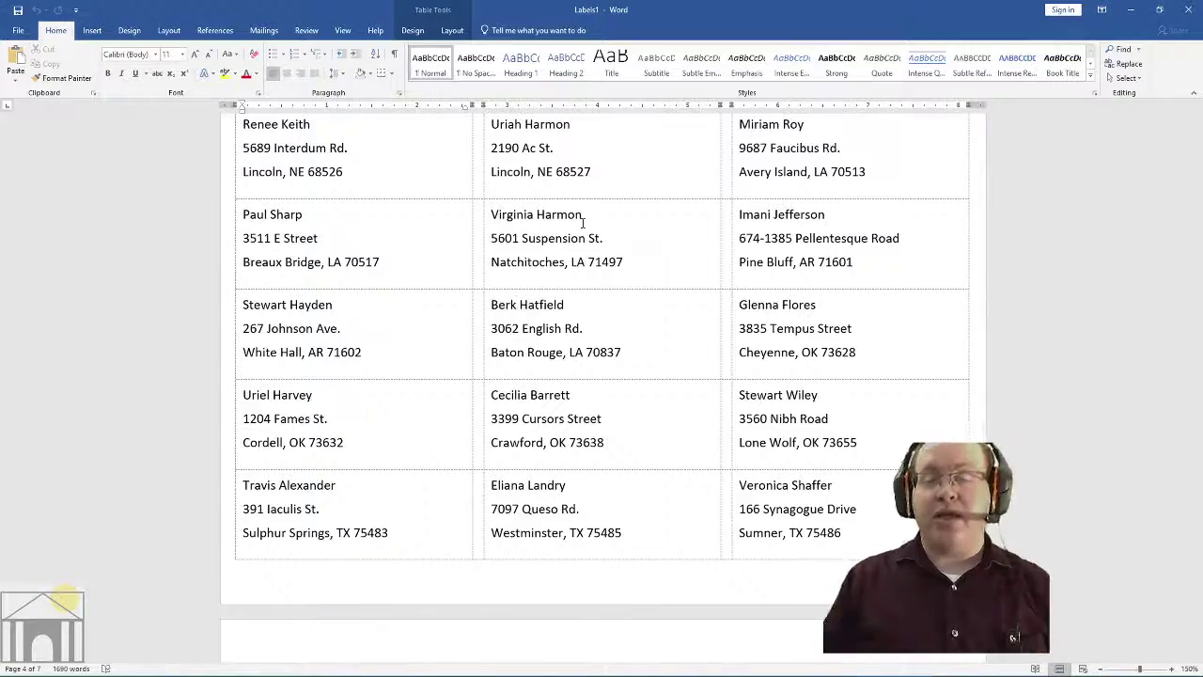
scroll(872, 262, up, 15)
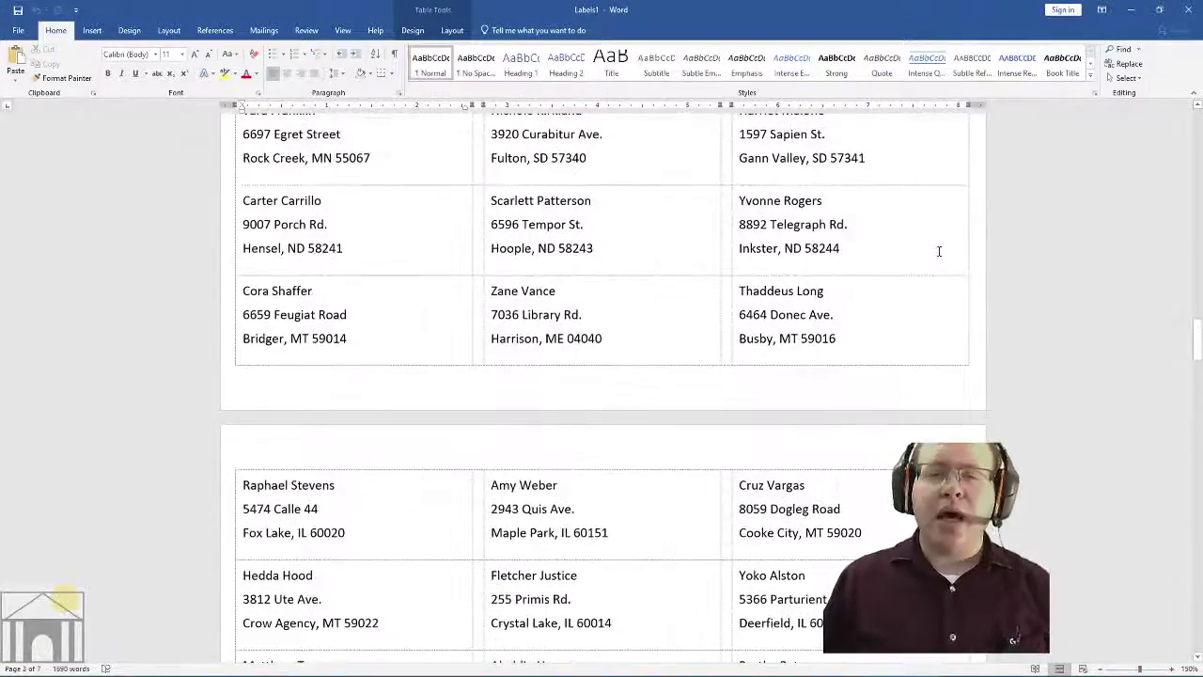
scroll(938, 251, up, 20)
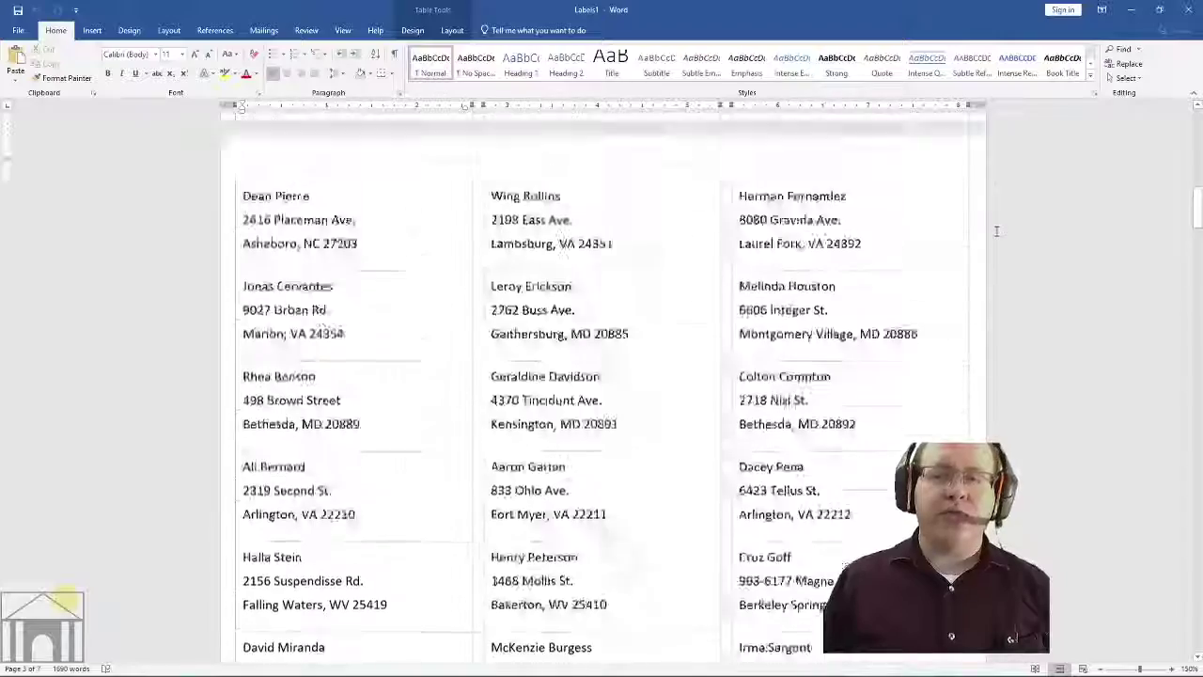
scroll(996, 230, up, 15)
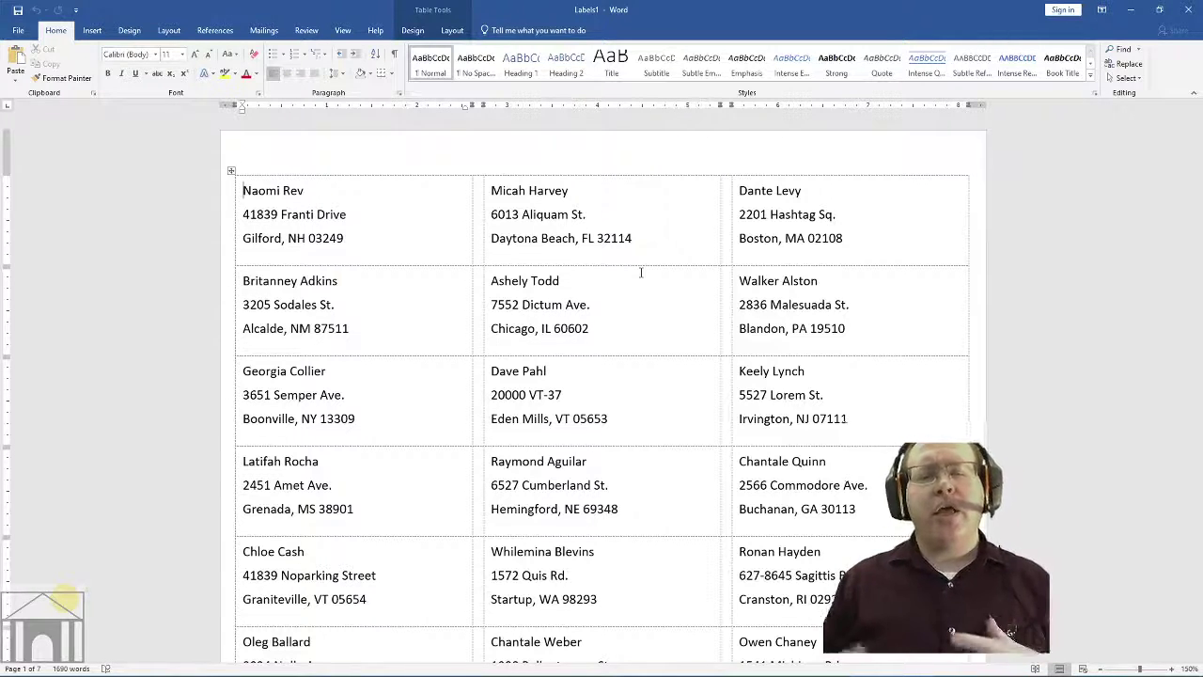
scroll(641, 273, down, 8)
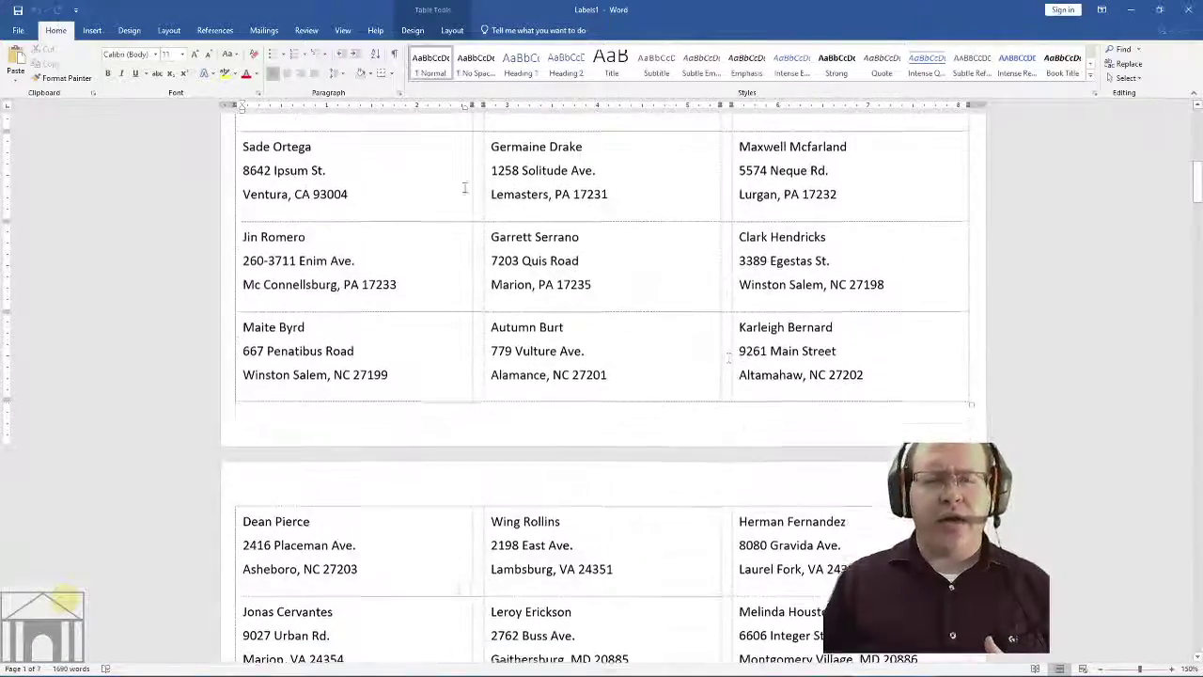
scroll(598, 386, down, 4)
scroll(588, 374, up, 12)
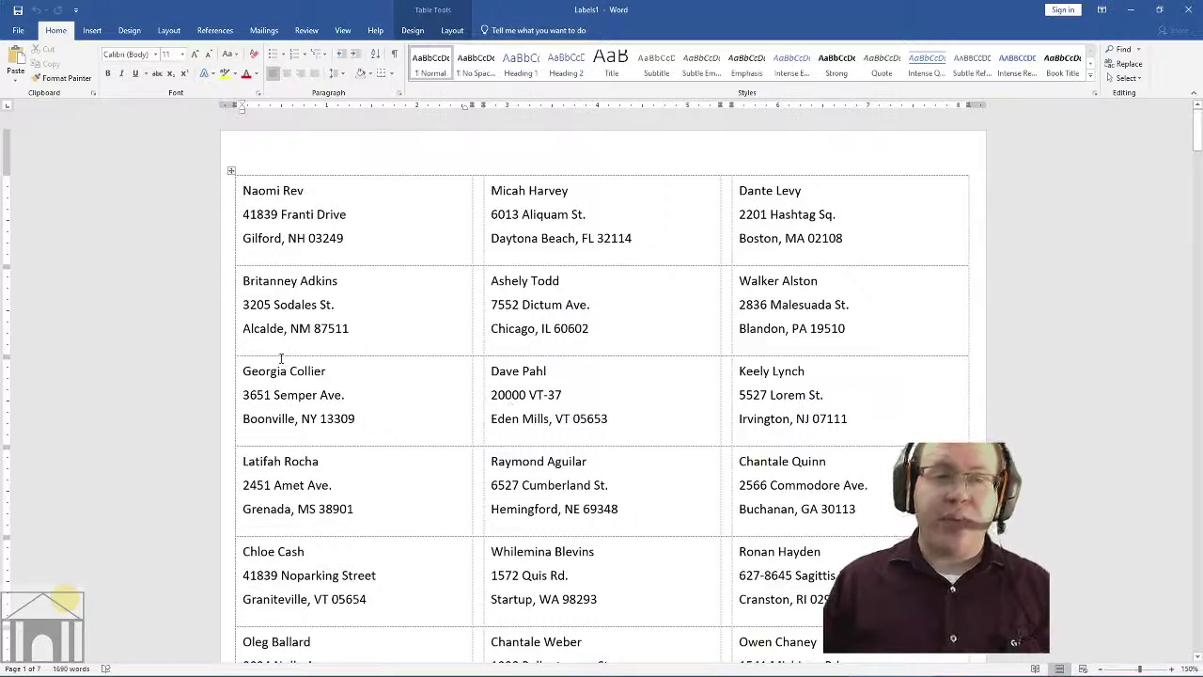
- View the print preview of the merged labels, and close the Labels1 document without saving
click(17, 31)
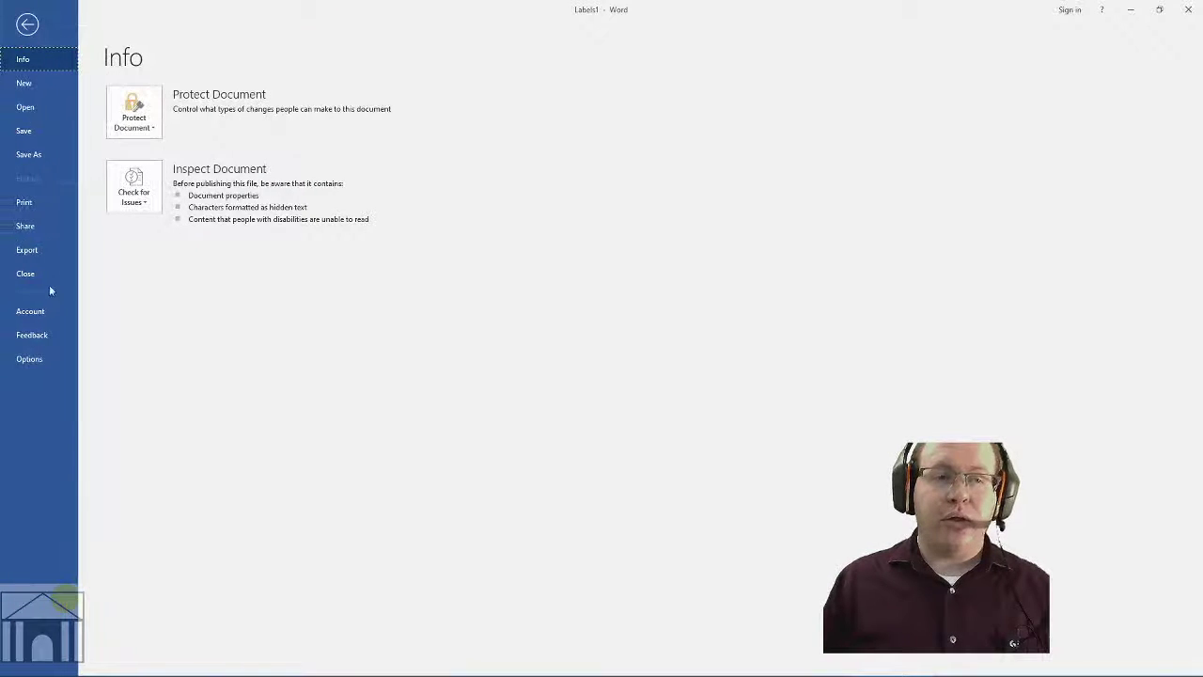
click(43, 209)
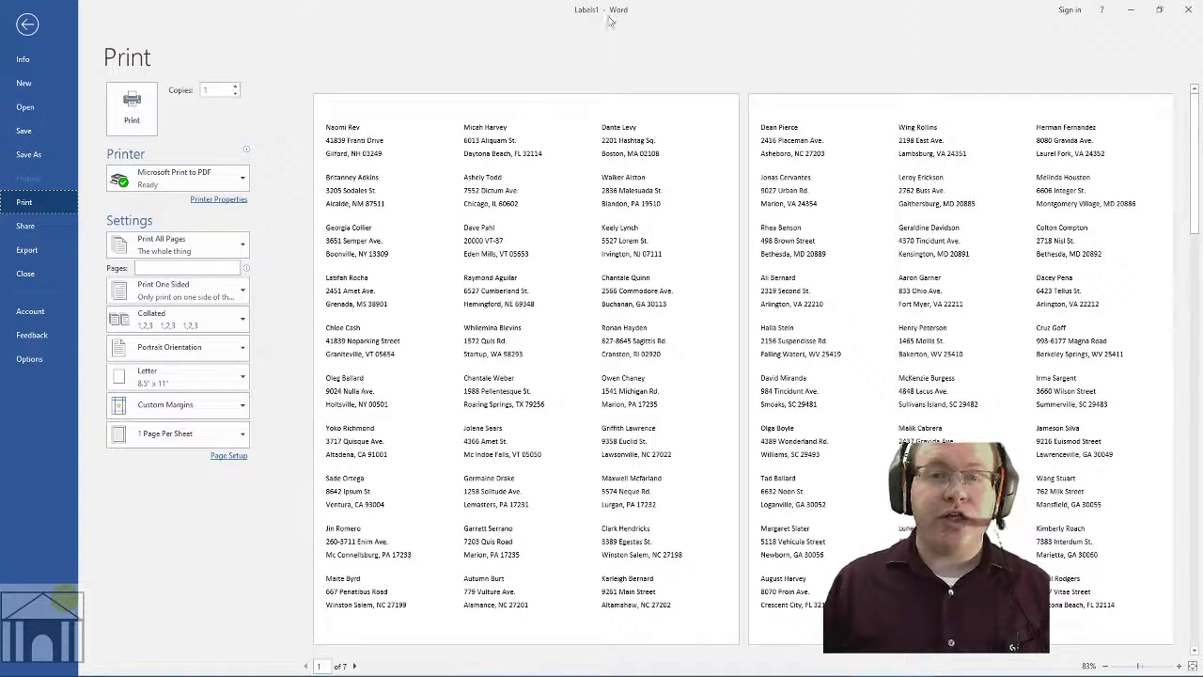
click(1188, 9)
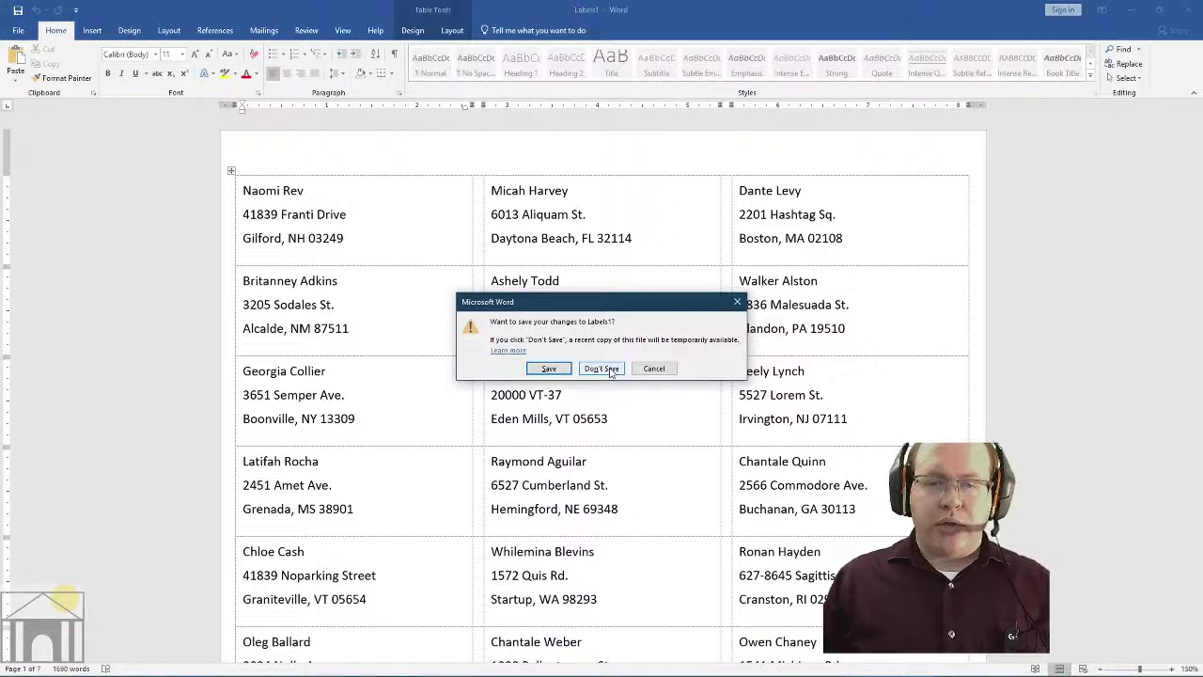
click(607, 370)
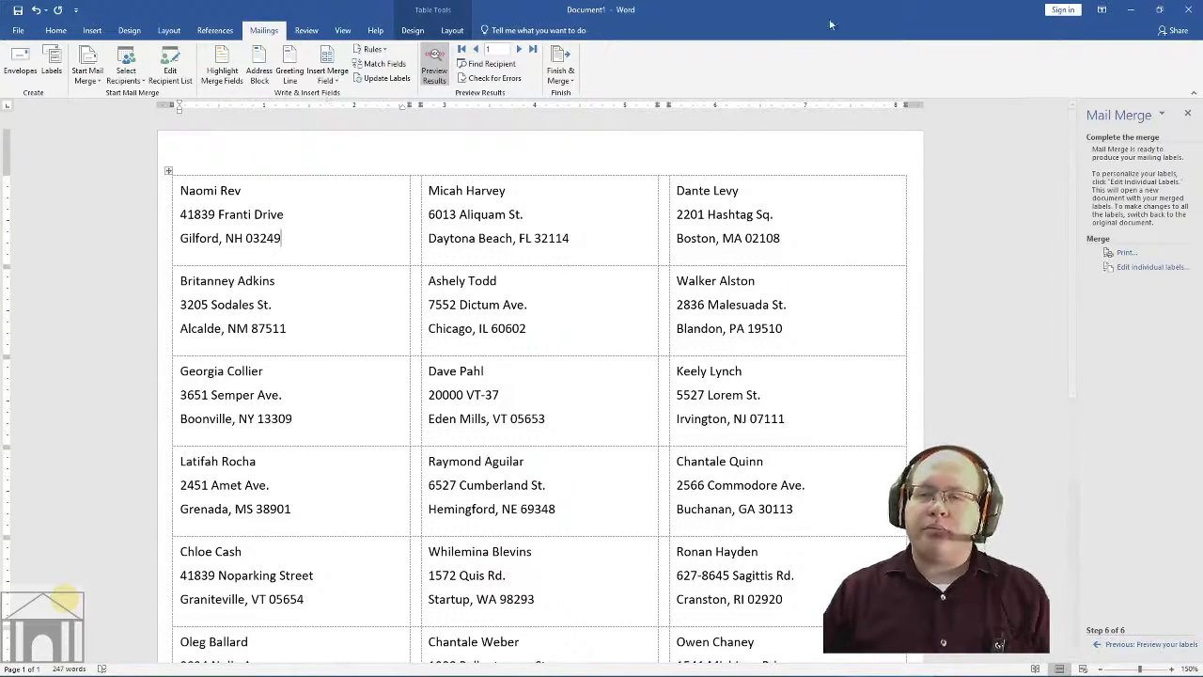
- Close the label main document without saving and open MailMerge_Exercise.docx from the Office Integrated folder
click(1187, 9)
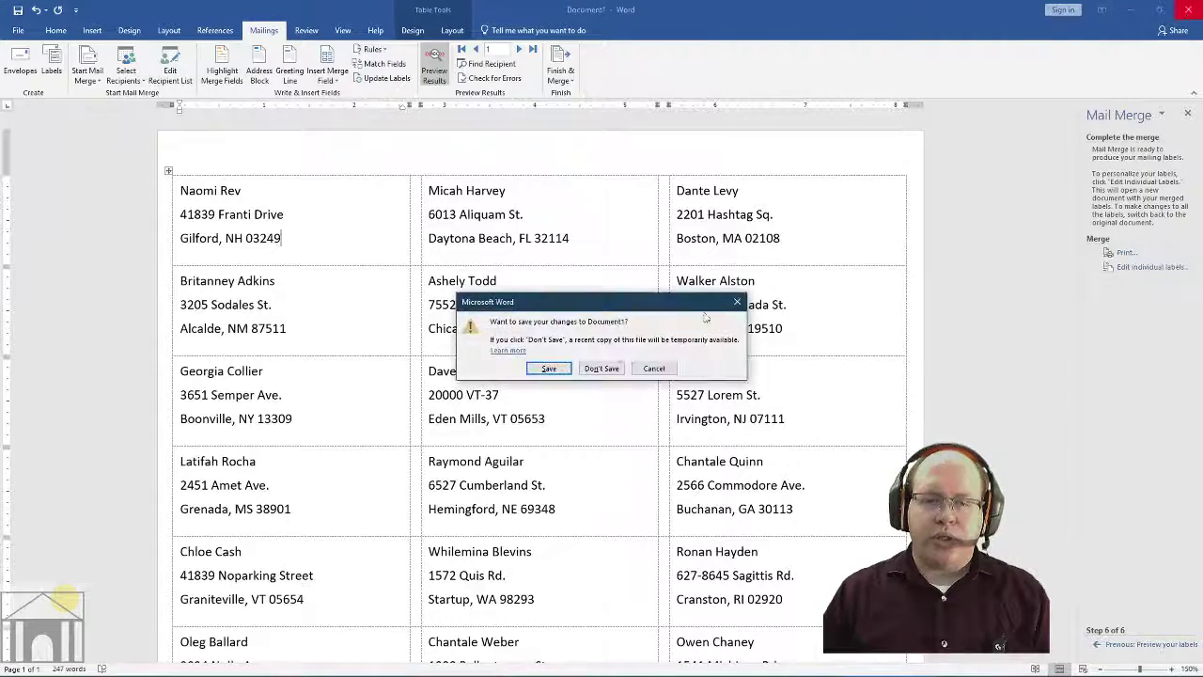
click(606, 372)
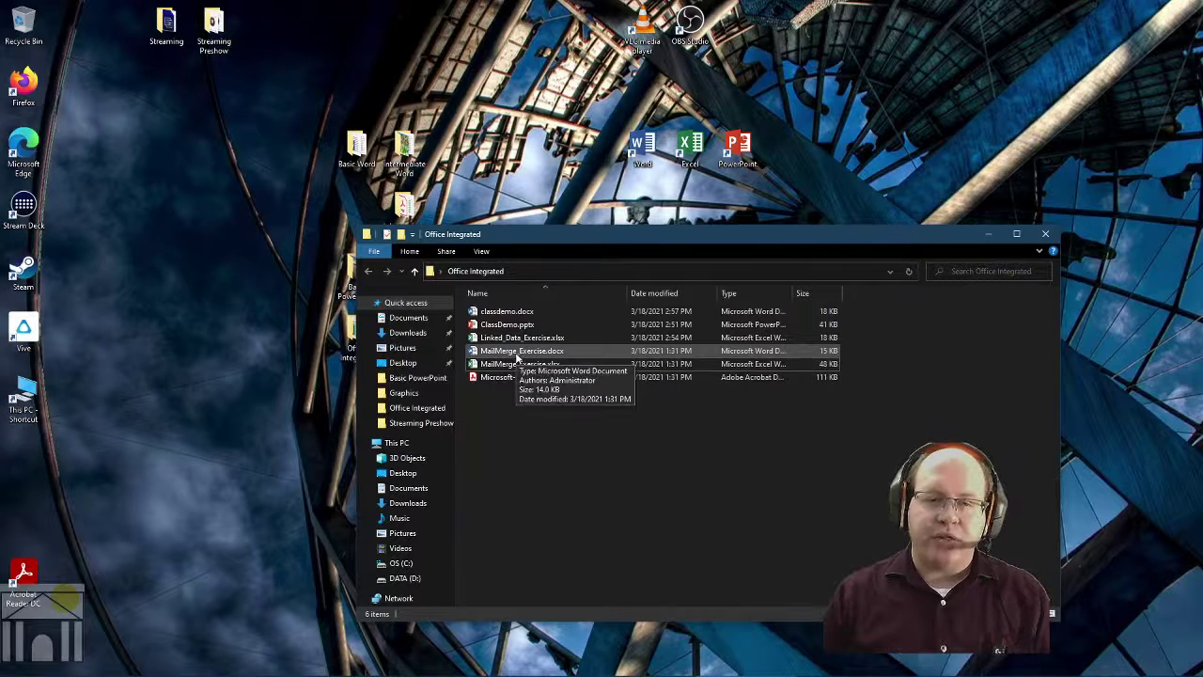
double_click(515, 354)
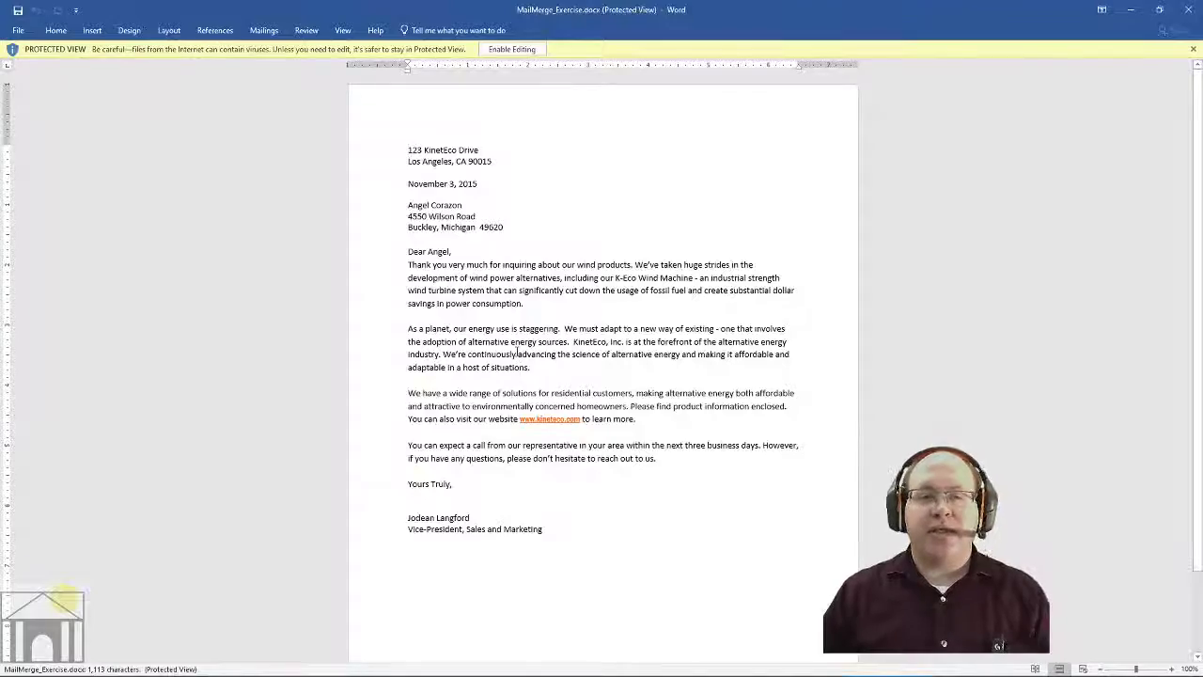
- Enable editing of the MailMerge_Exercise.docx letter and enlarge the view to 150%
click(512, 49)
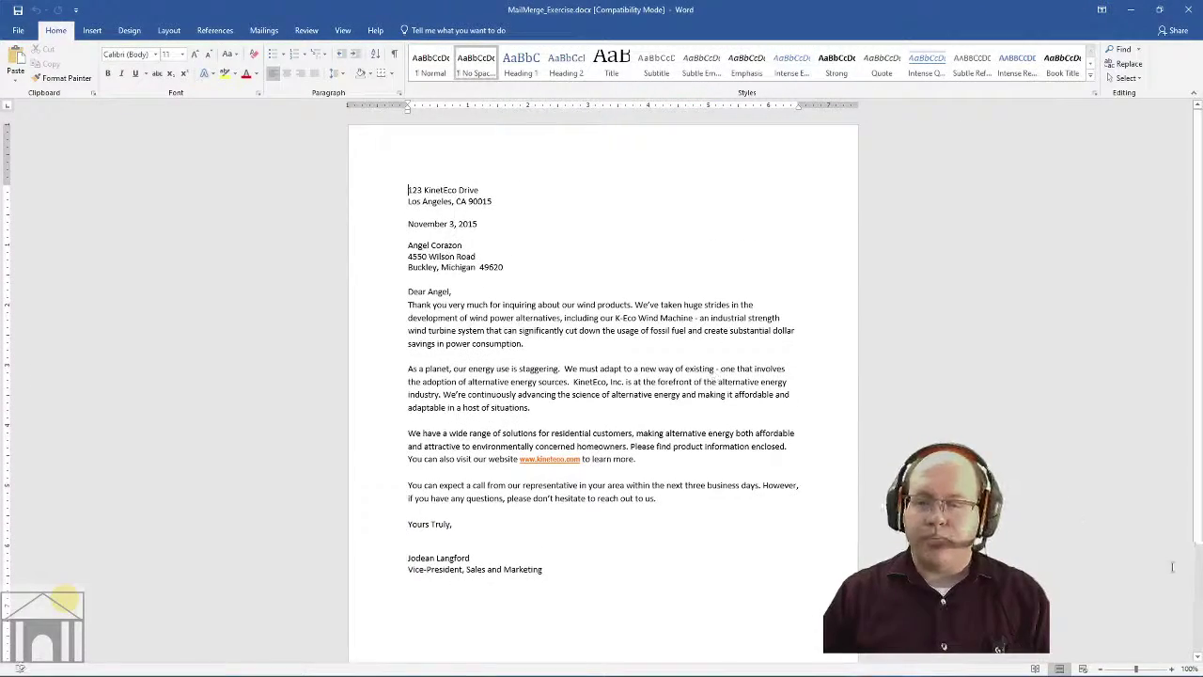
click(1172, 668)
click(1172, 668)
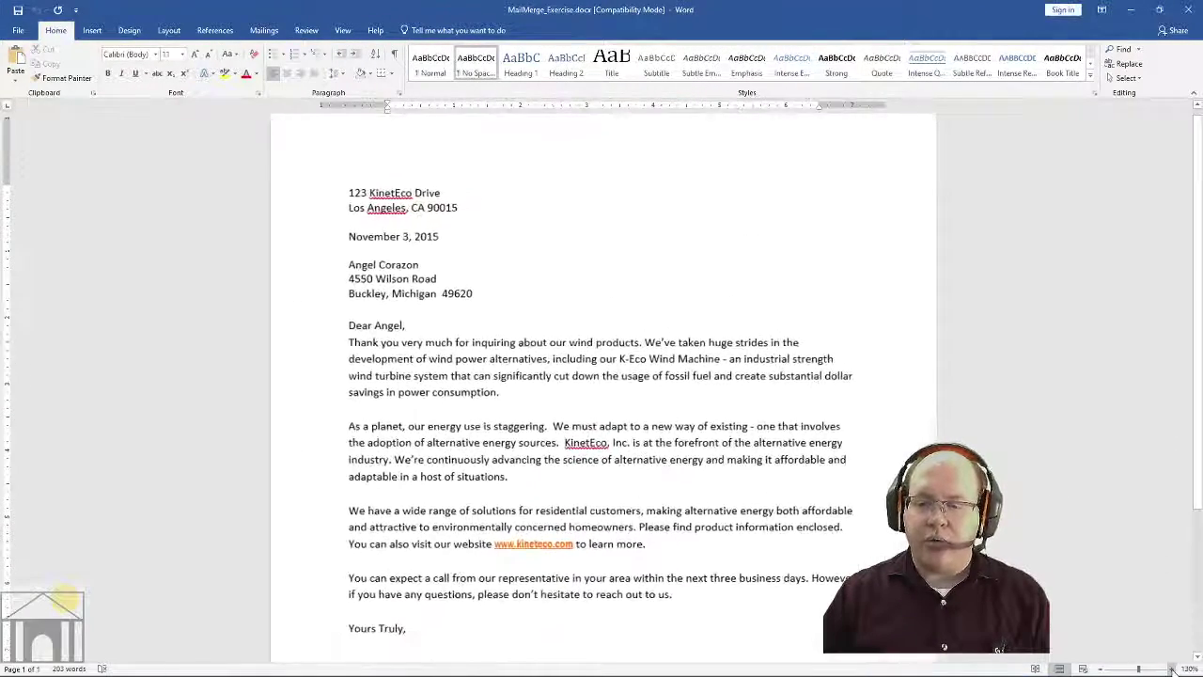
click(1171, 669)
click(1171, 669)
click(1172, 669)
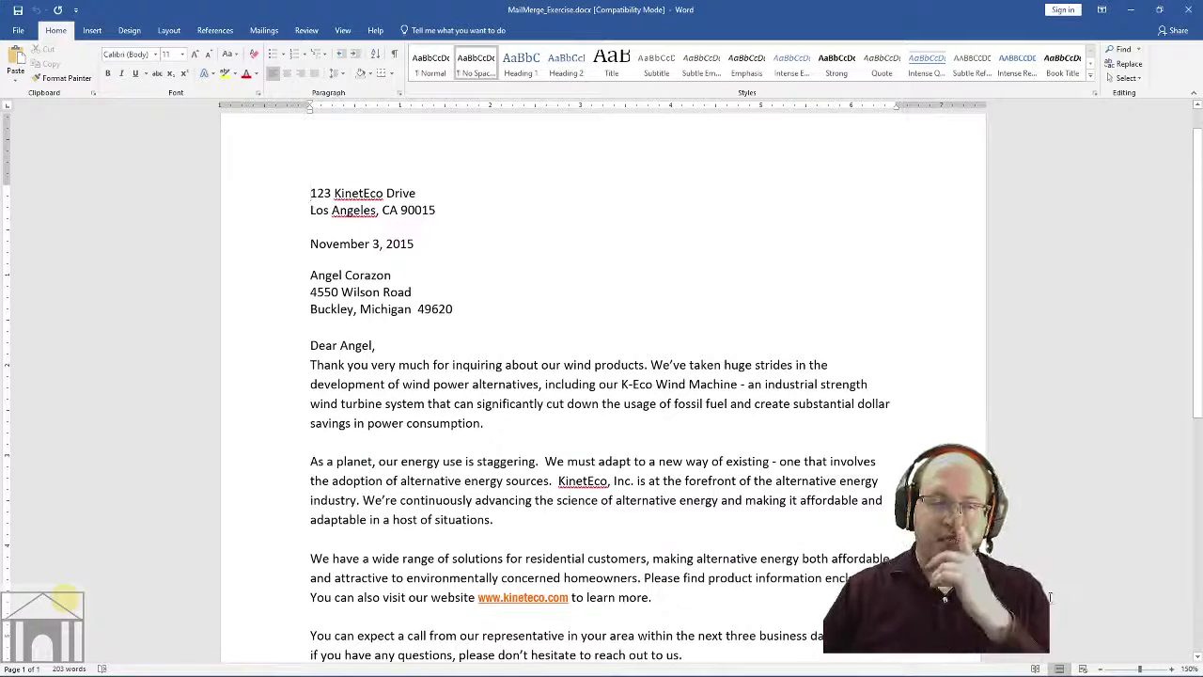
- Look through the letter to its signature and start a Letters mail merge from it
click(345, 275)
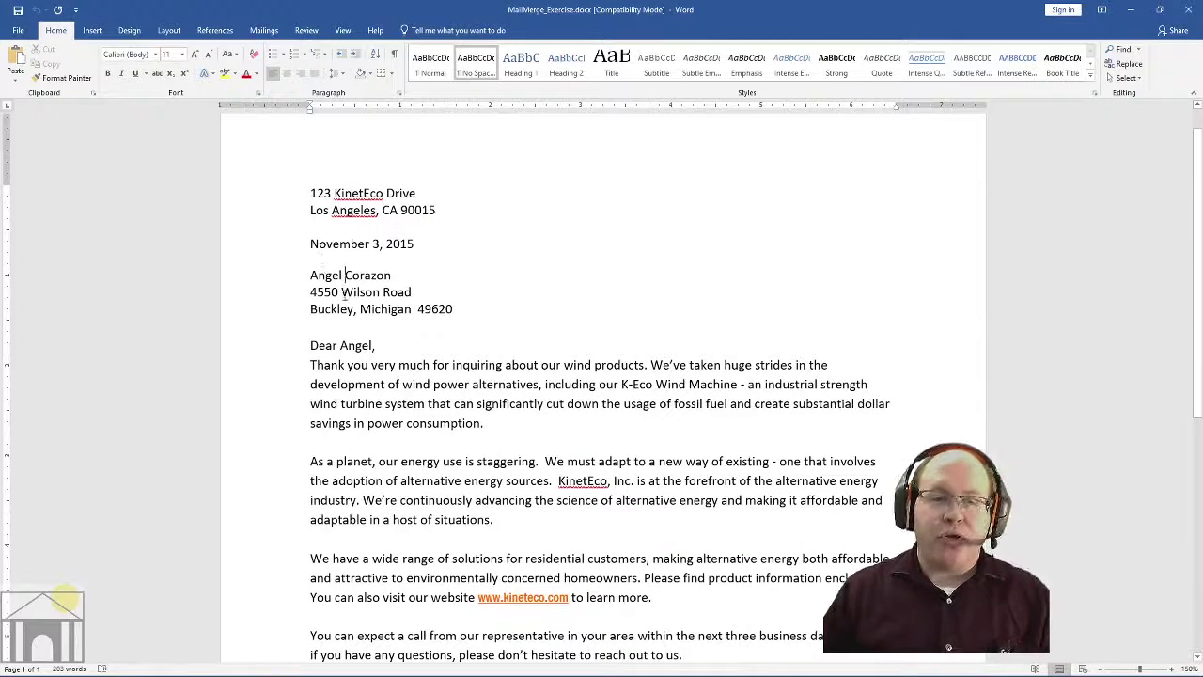
scroll(395, 277, down, 4)
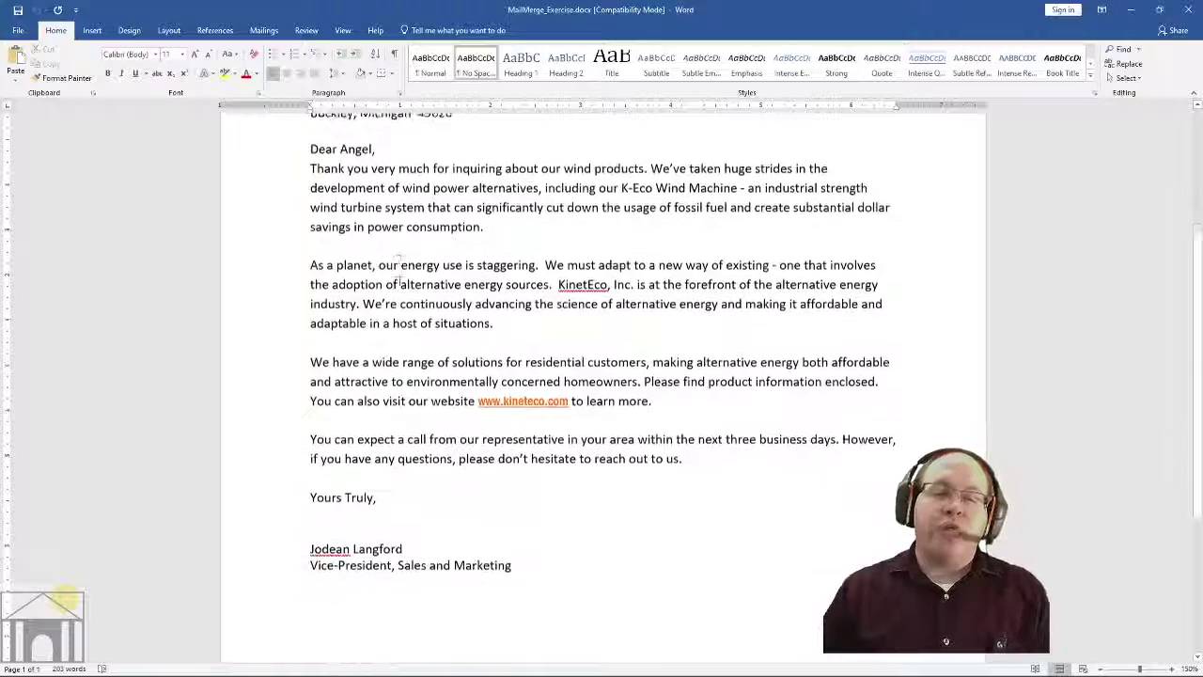
scroll(399, 268, down, 2)
scroll(461, 353, up, 4)
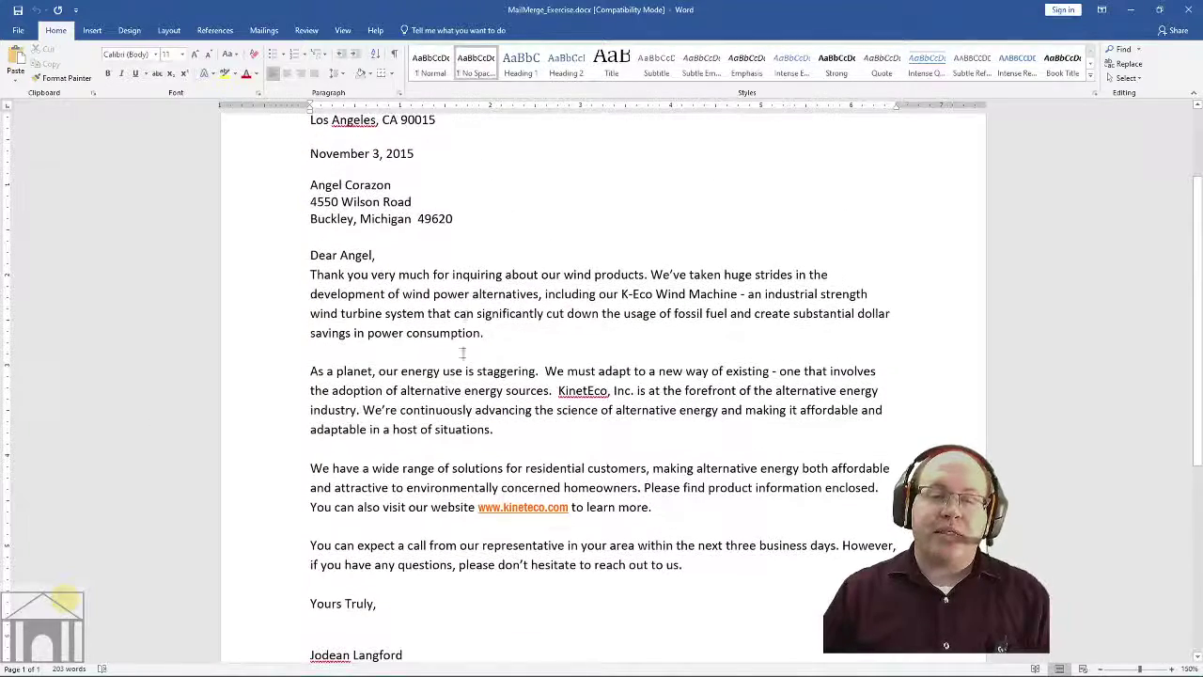
scroll(463, 353, up, 3)
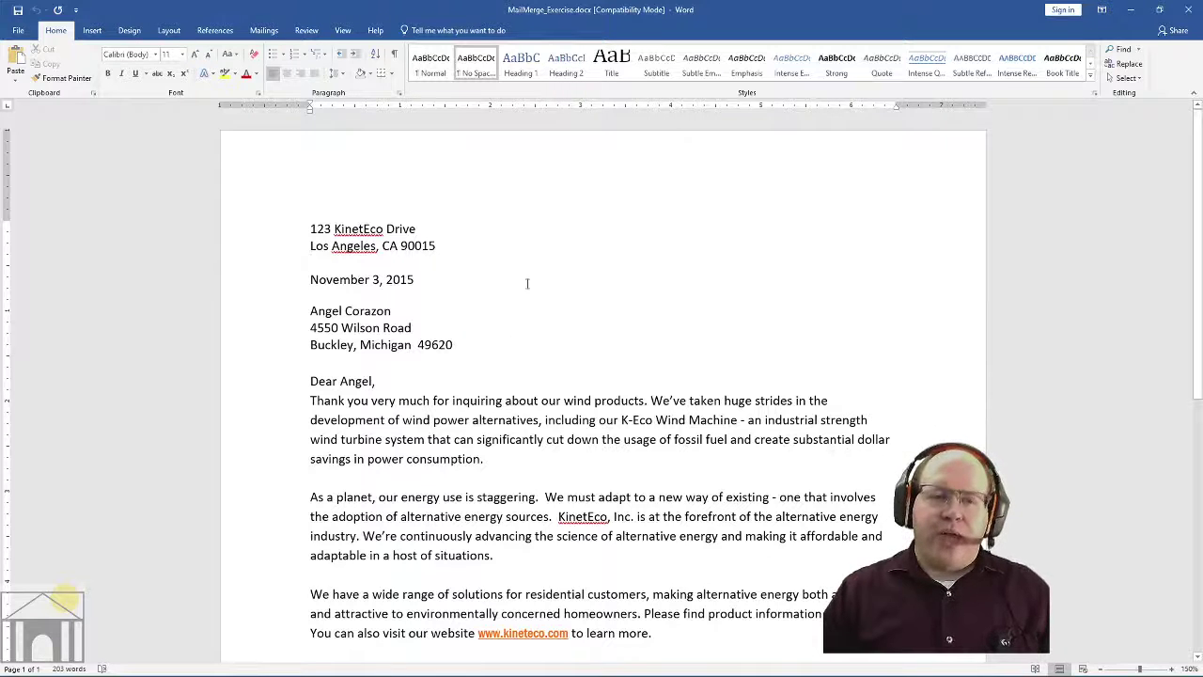
click(262, 32)
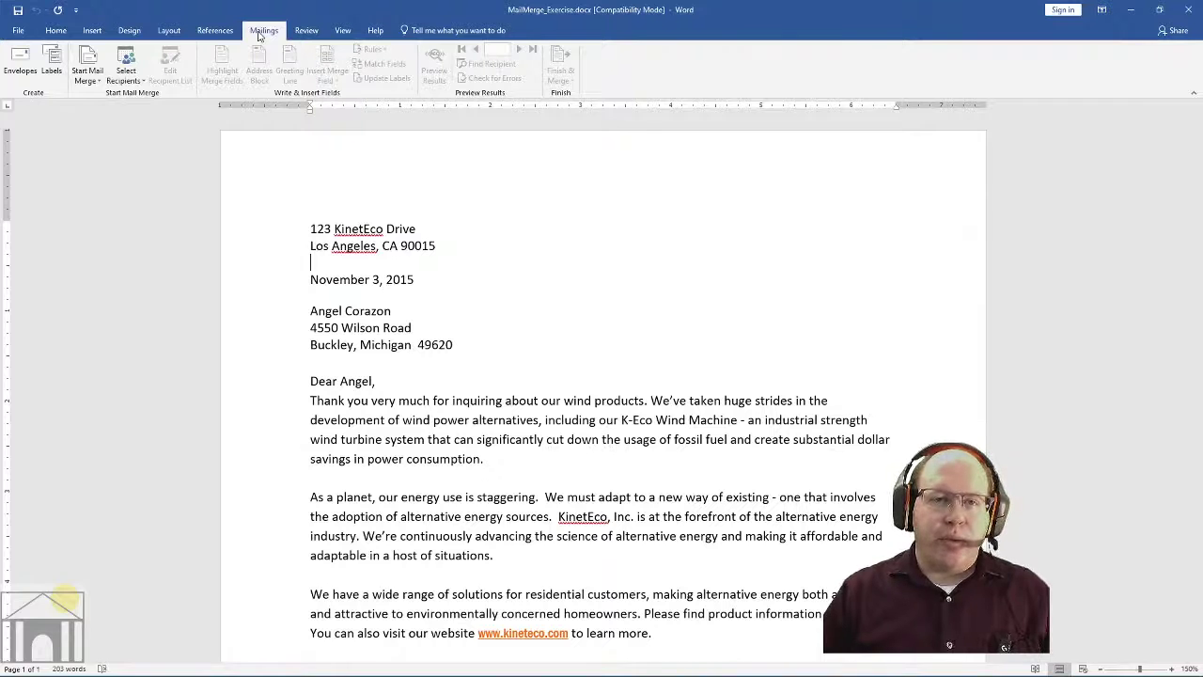
click(85, 74)
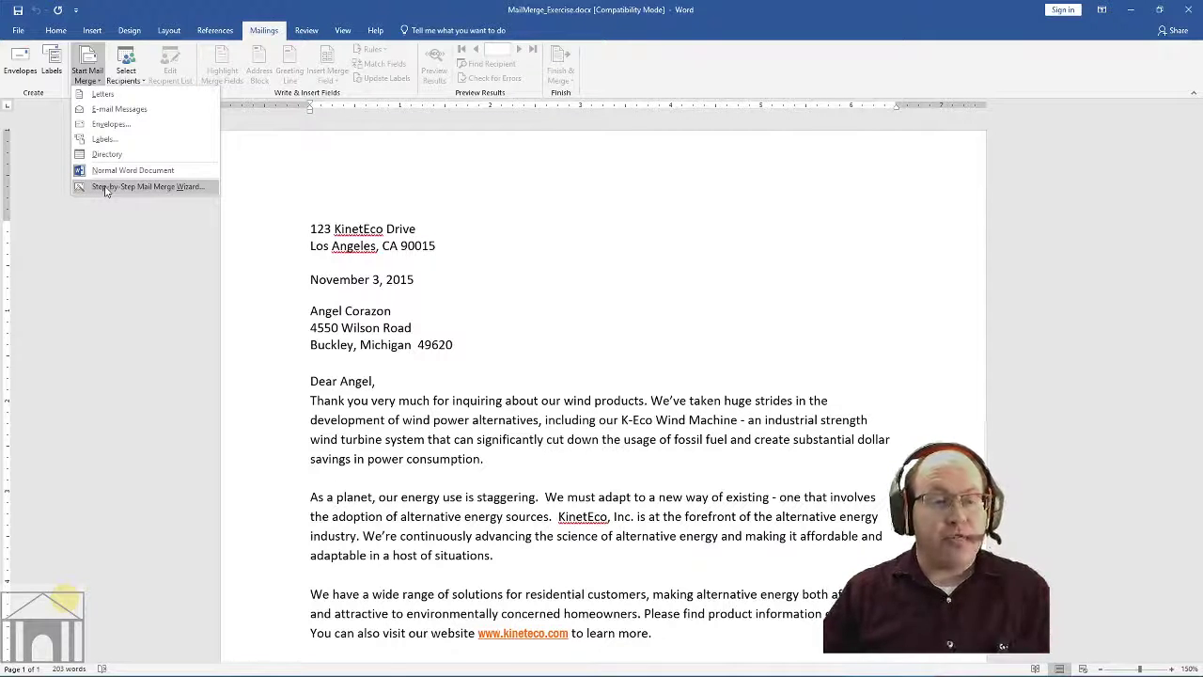
click(134, 97)
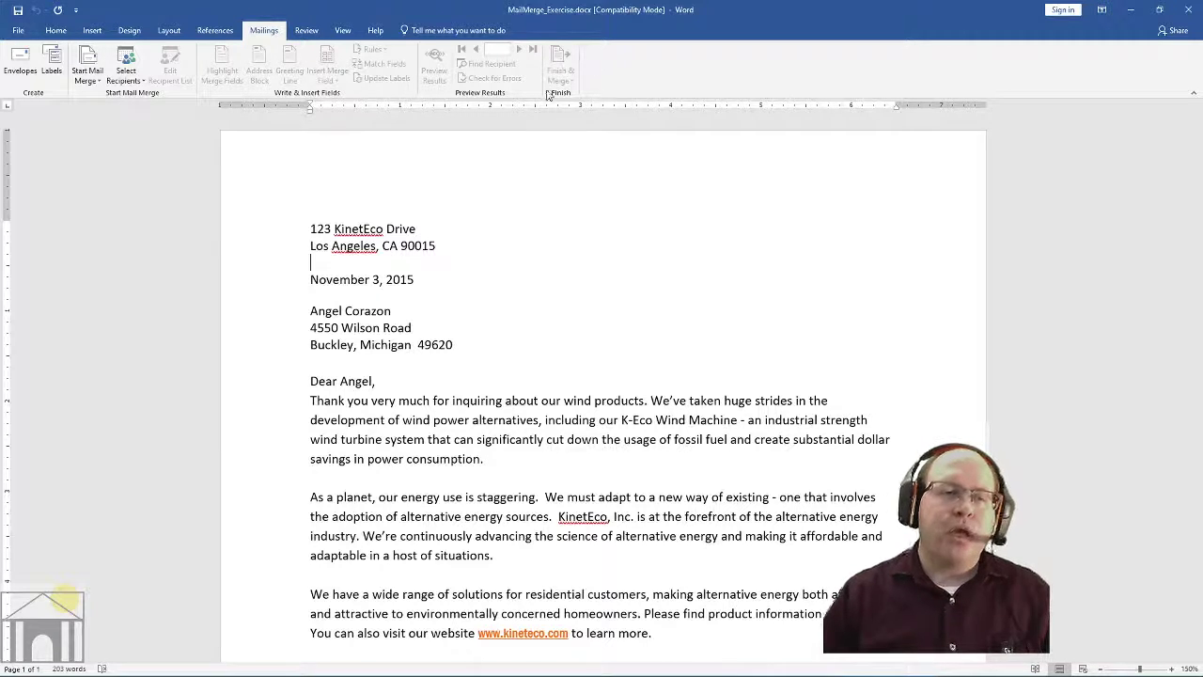
- Use the 'Catalog Requests$' table of MailMerge_Exercise.xlsx in the Office Integrated folder as the recipient list, with the first row as column headers
click(128, 82)
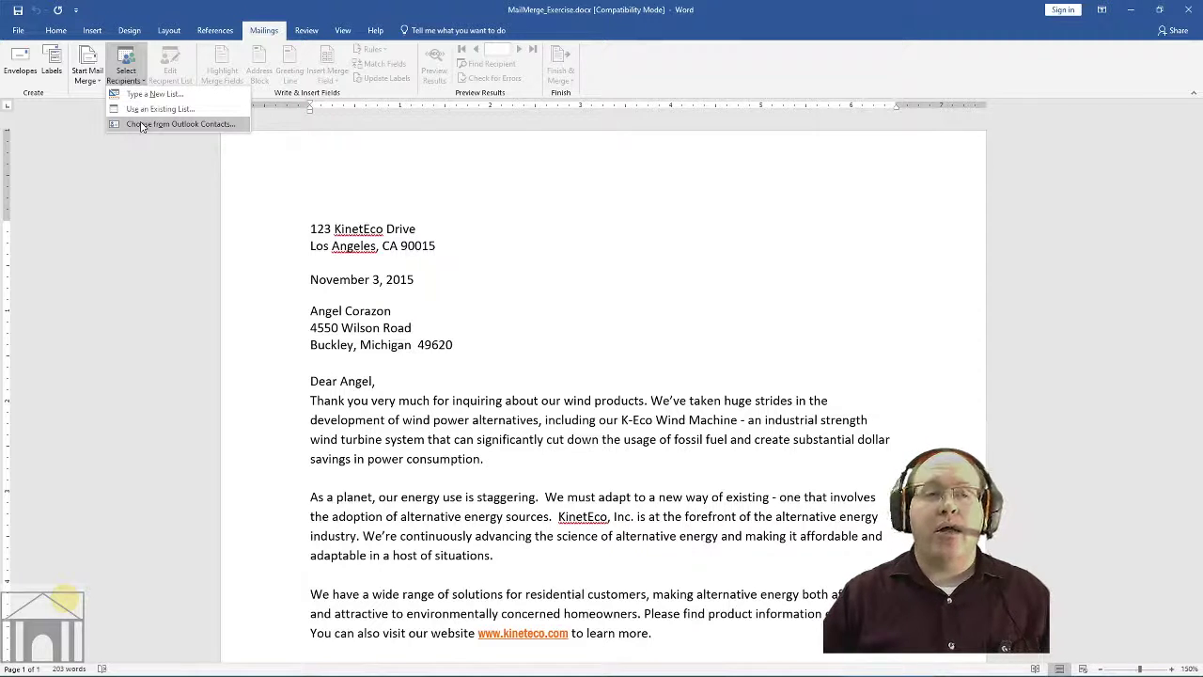
click(162, 109)
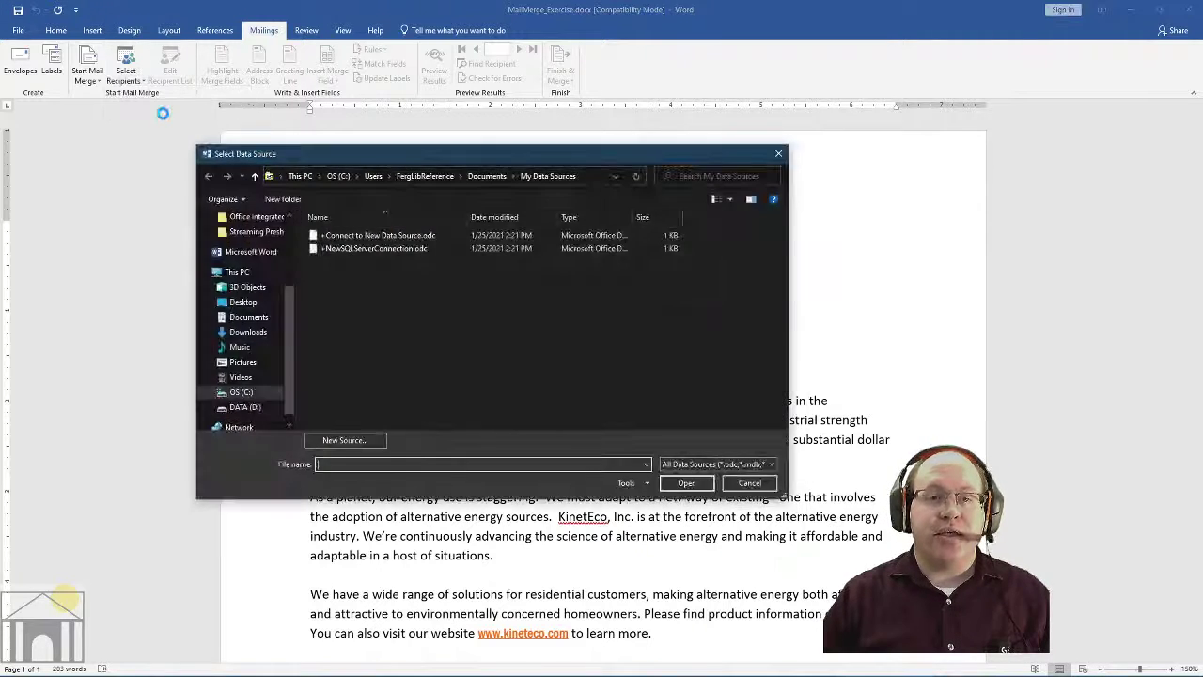
click(243, 218)
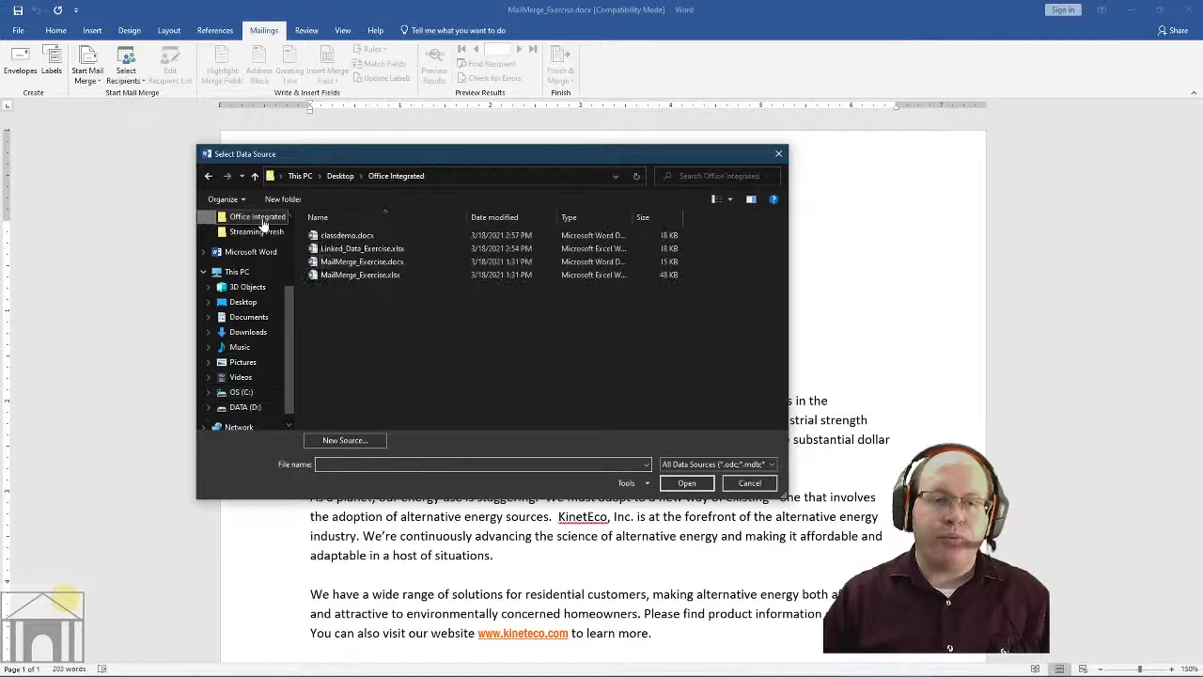
click(371, 275)
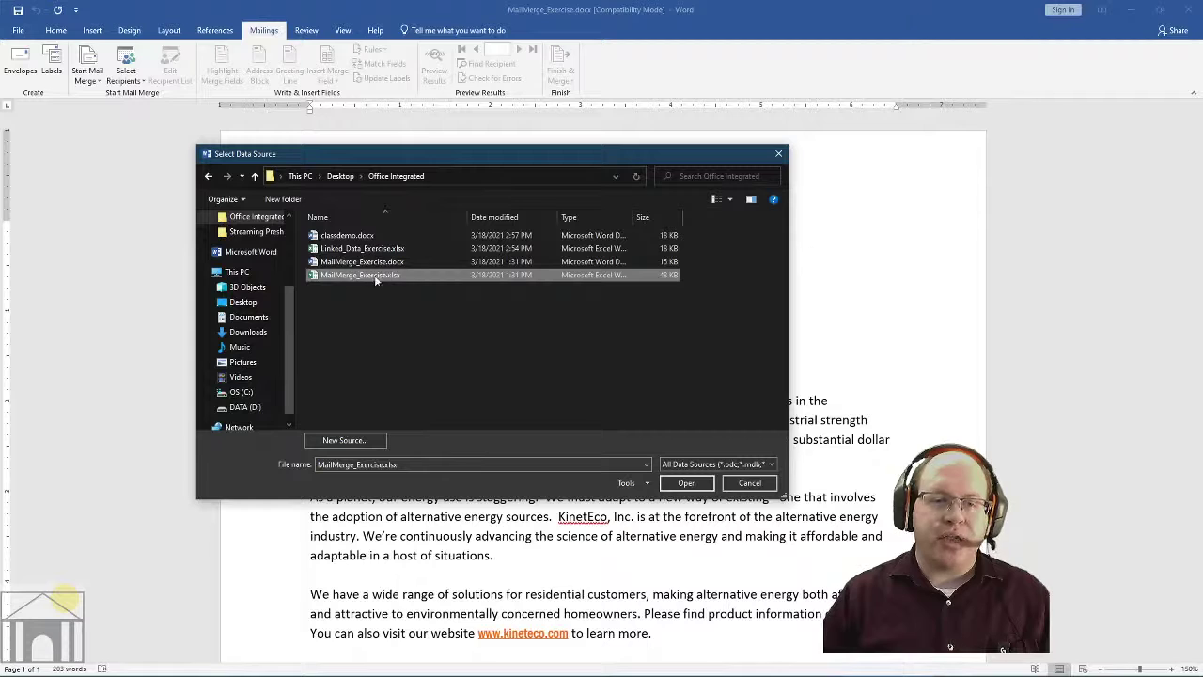
click(687, 483)
click(514, 312)
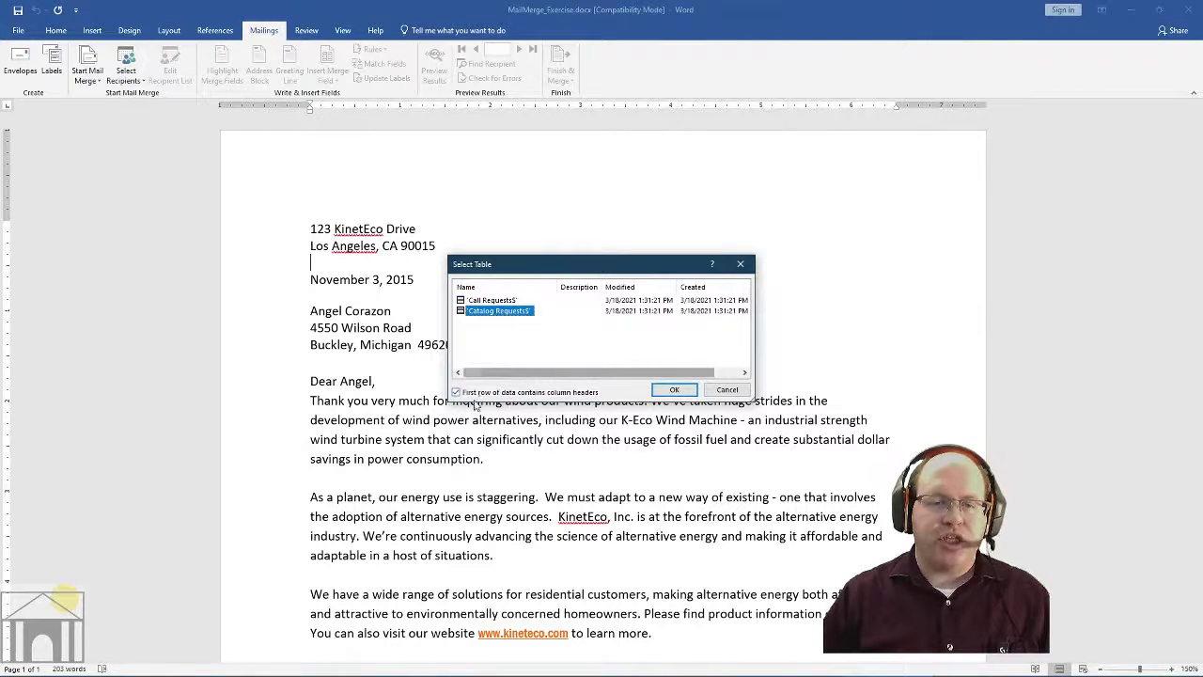
click(673, 390)
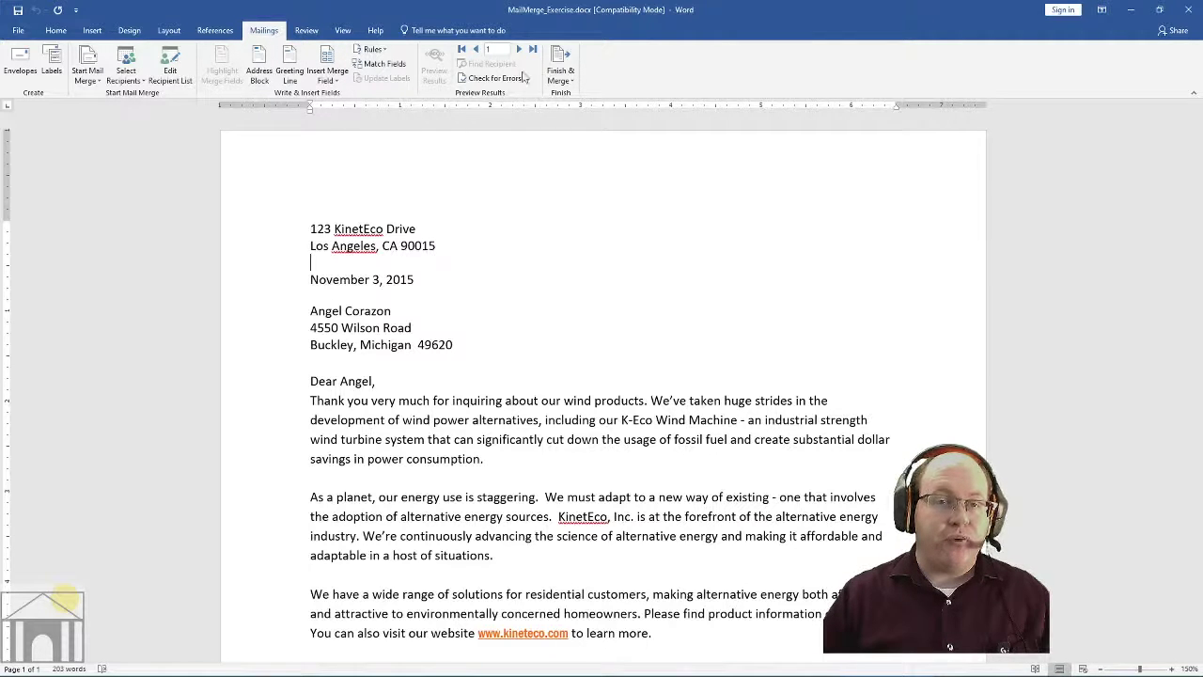
- Review the mail merge recipient list and accept it with the listed recipients still included
click(172, 62)
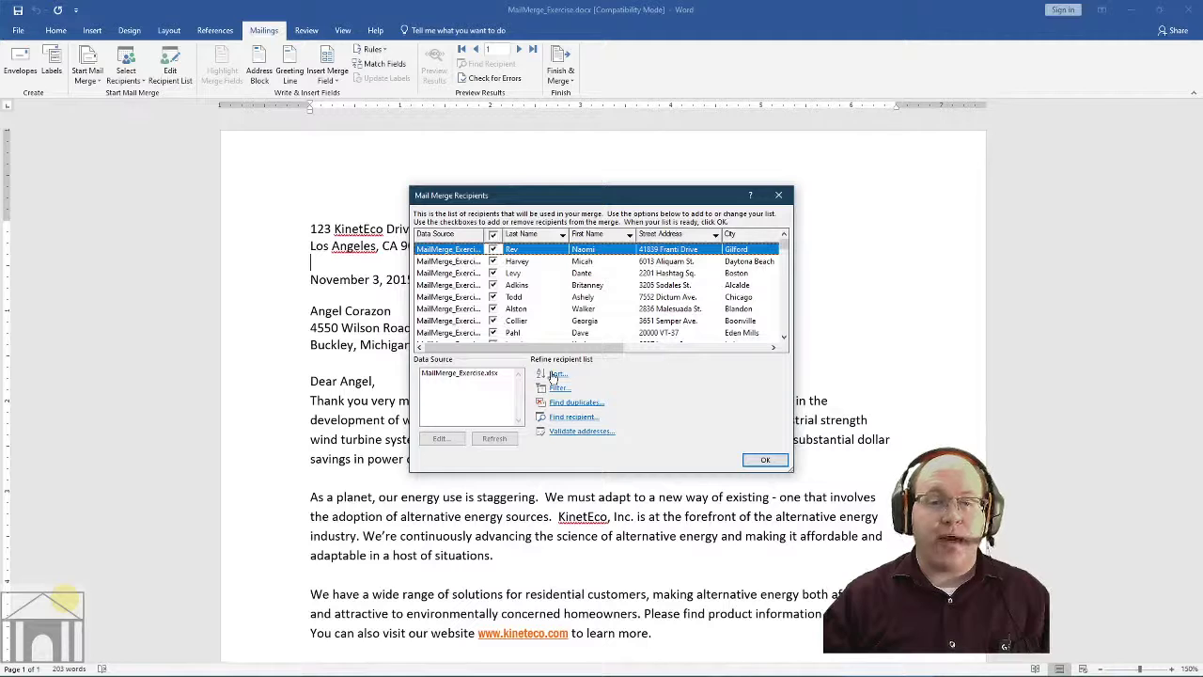
click(496, 273)
click(493, 298)
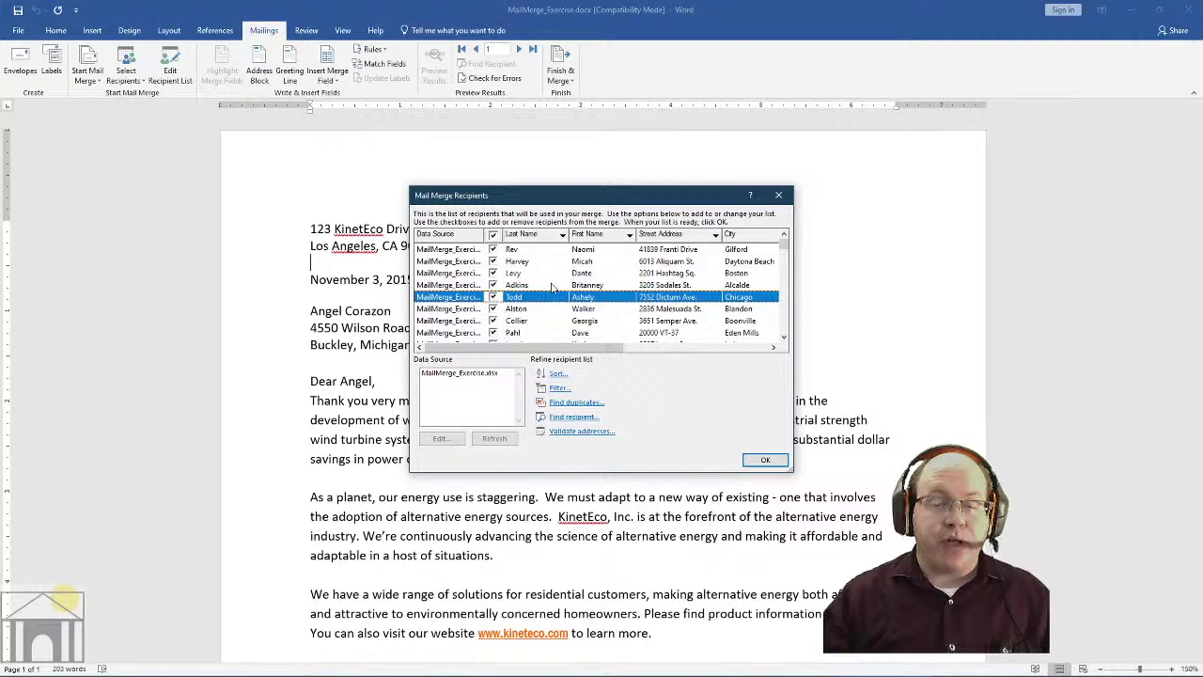
click(763, 459)
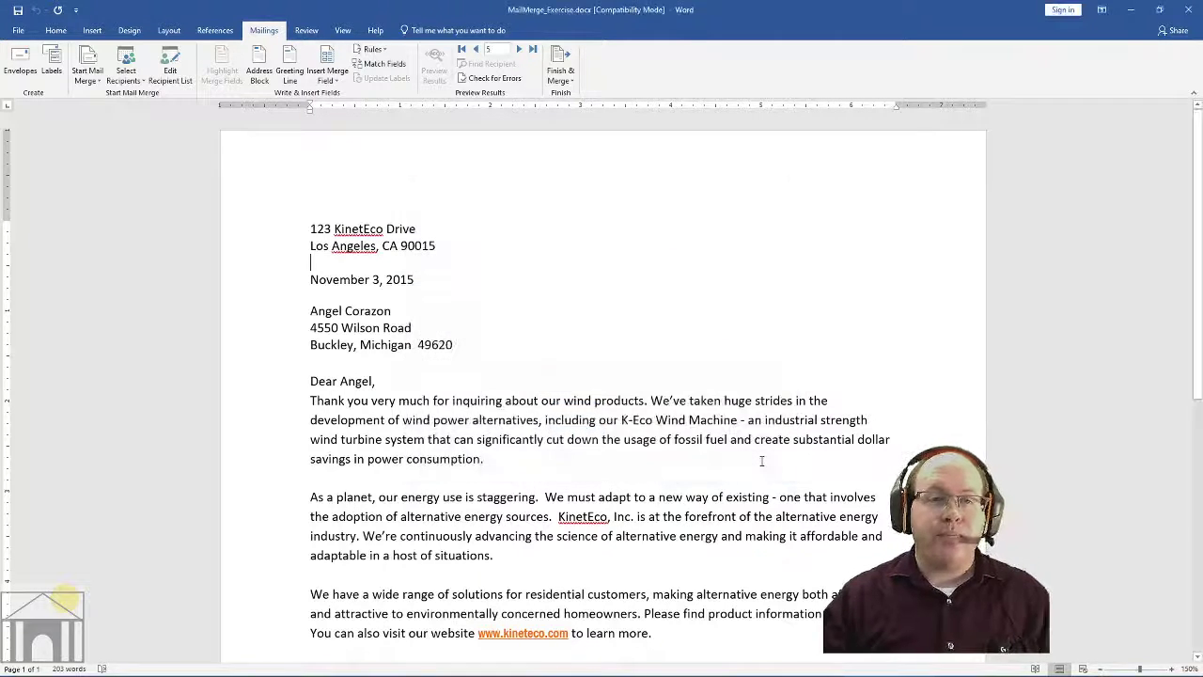
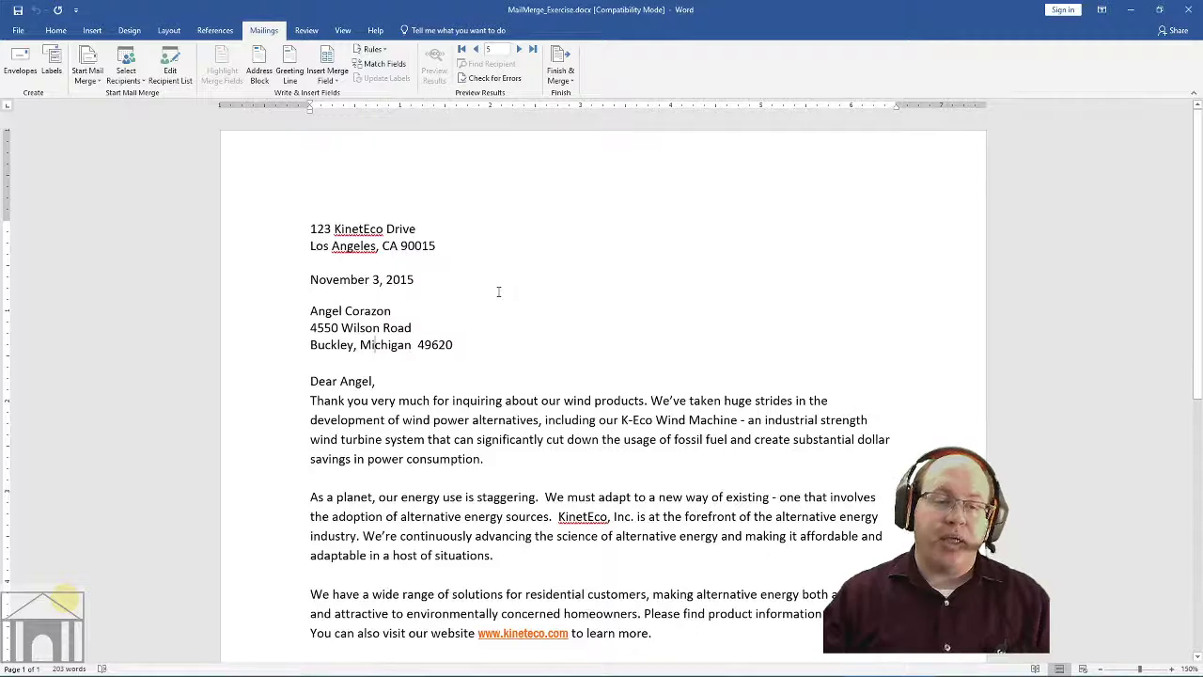
- Replace the recipient's first and last name above the street address with the First Name and Last Name merge fields
drag(342, 311, 311, 310)
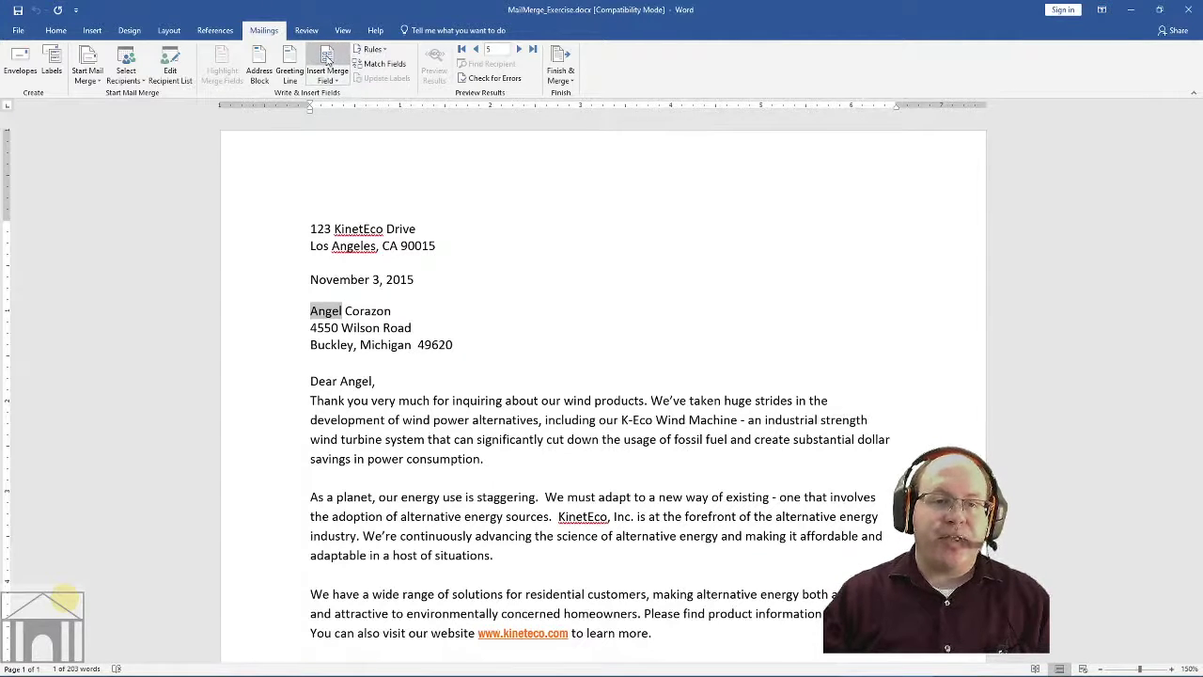
click(327, 58)
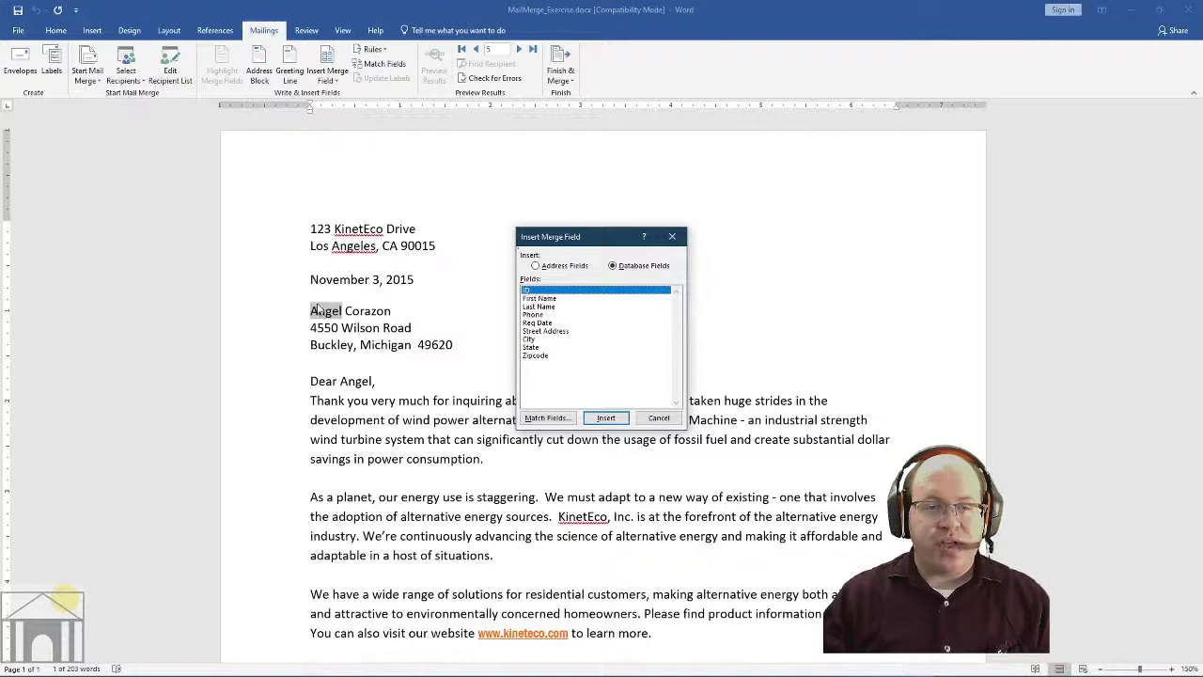
click(541, 298)
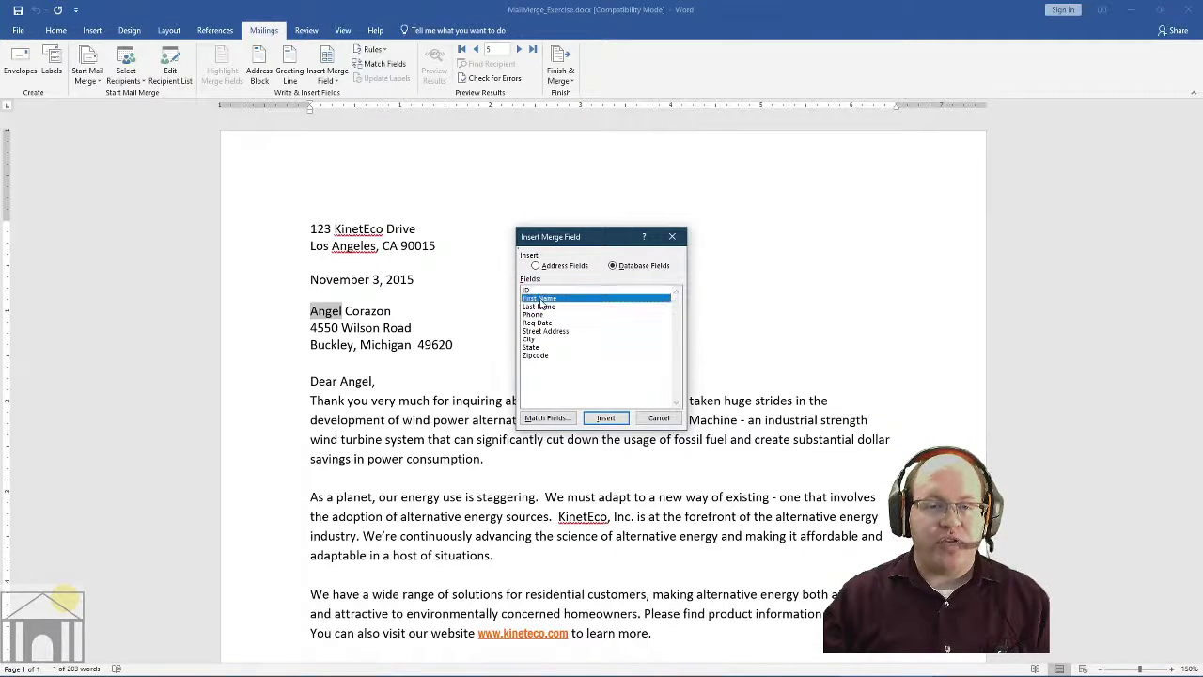
click(607, 417)
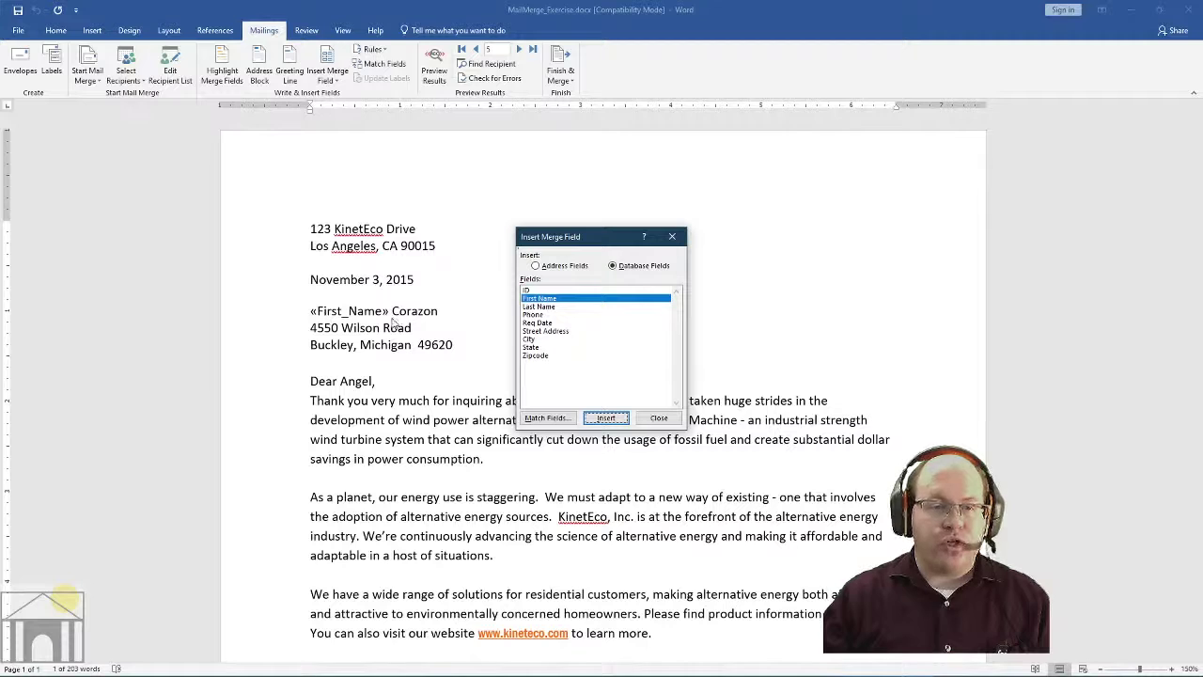
click(660, 417)
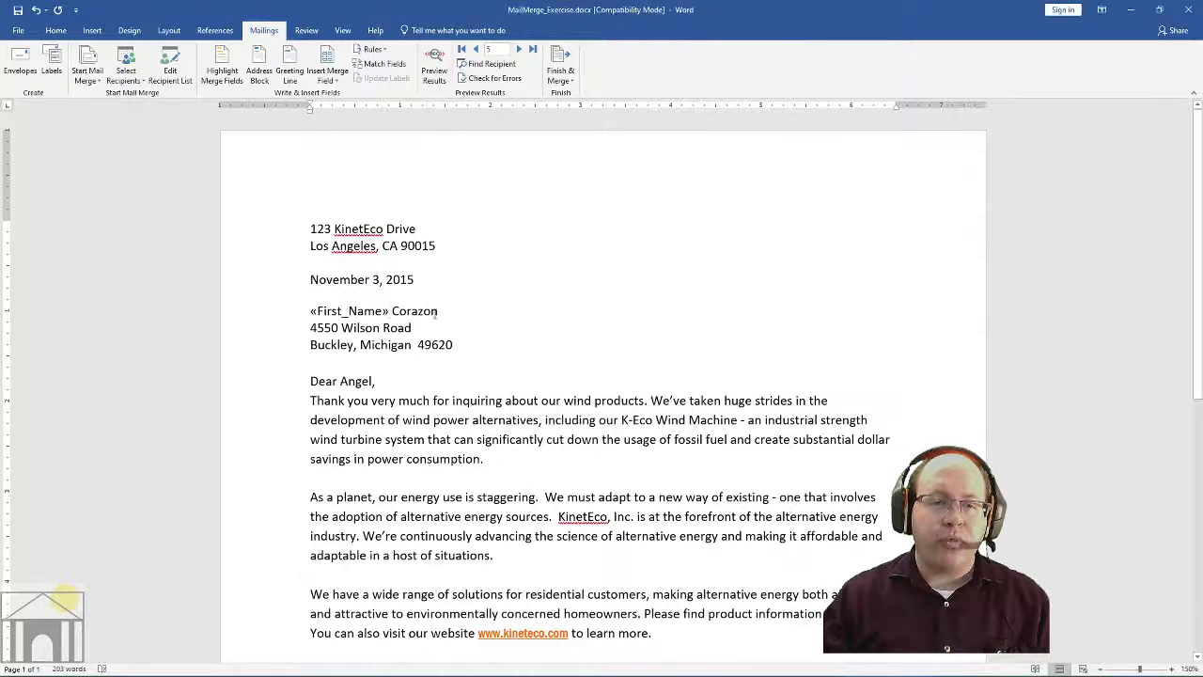
drag(438, 311, 391, 312)
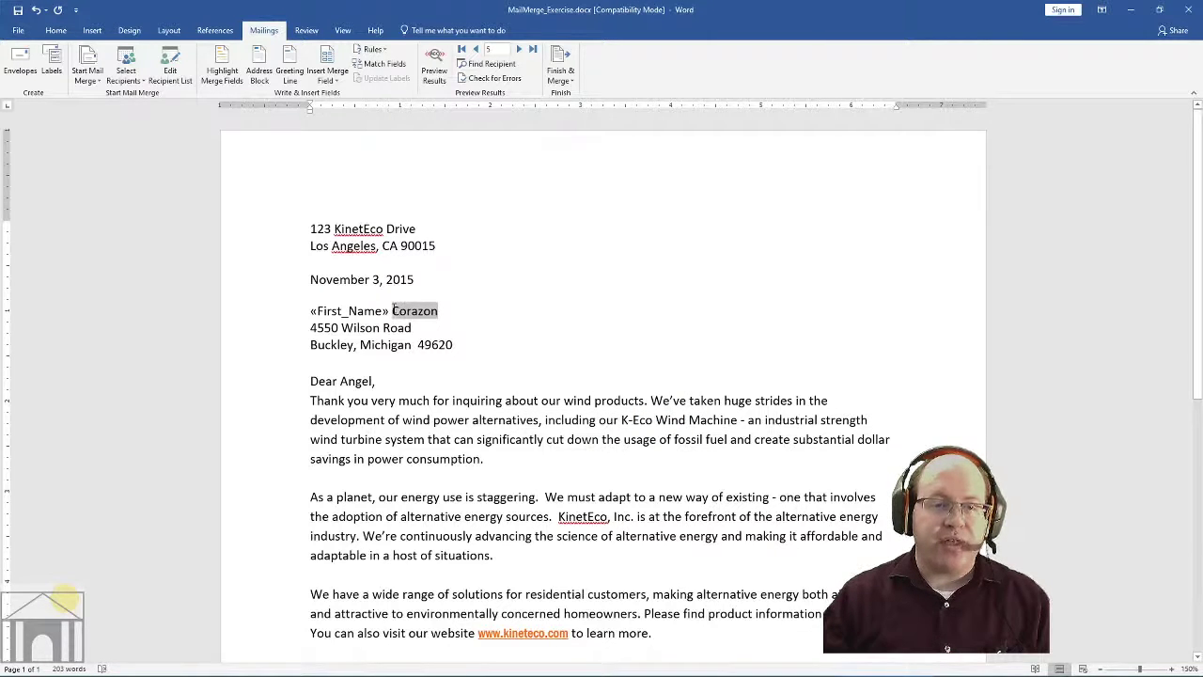
click(332, 81)
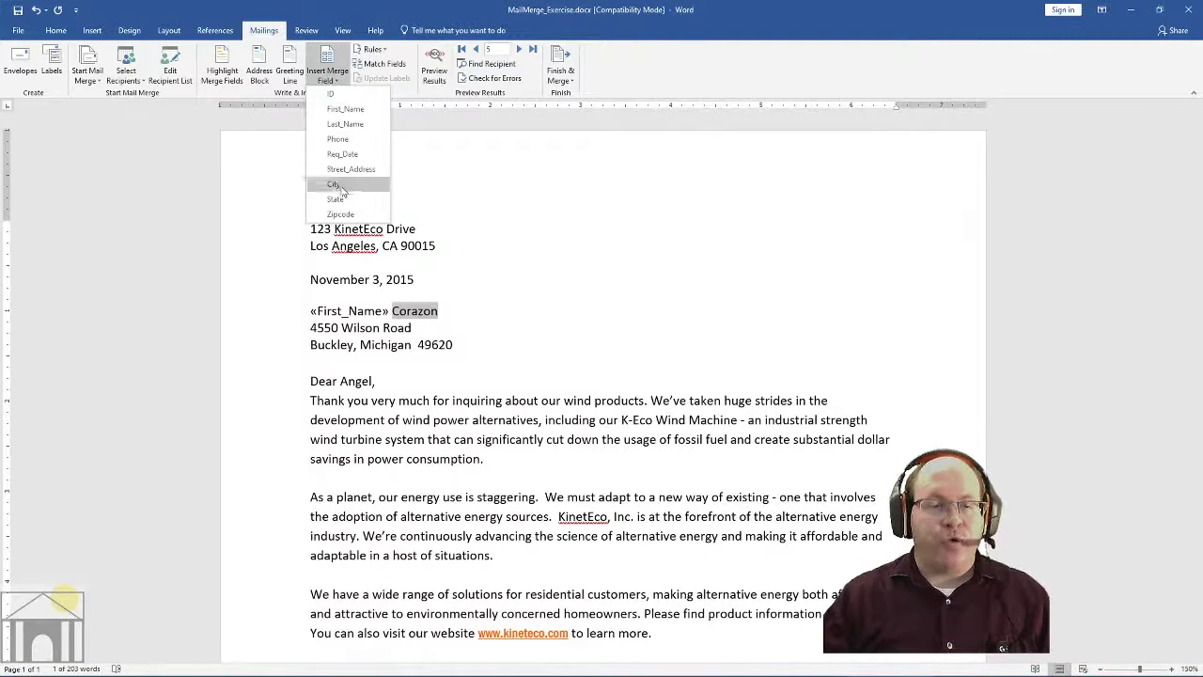
click(353, 128)
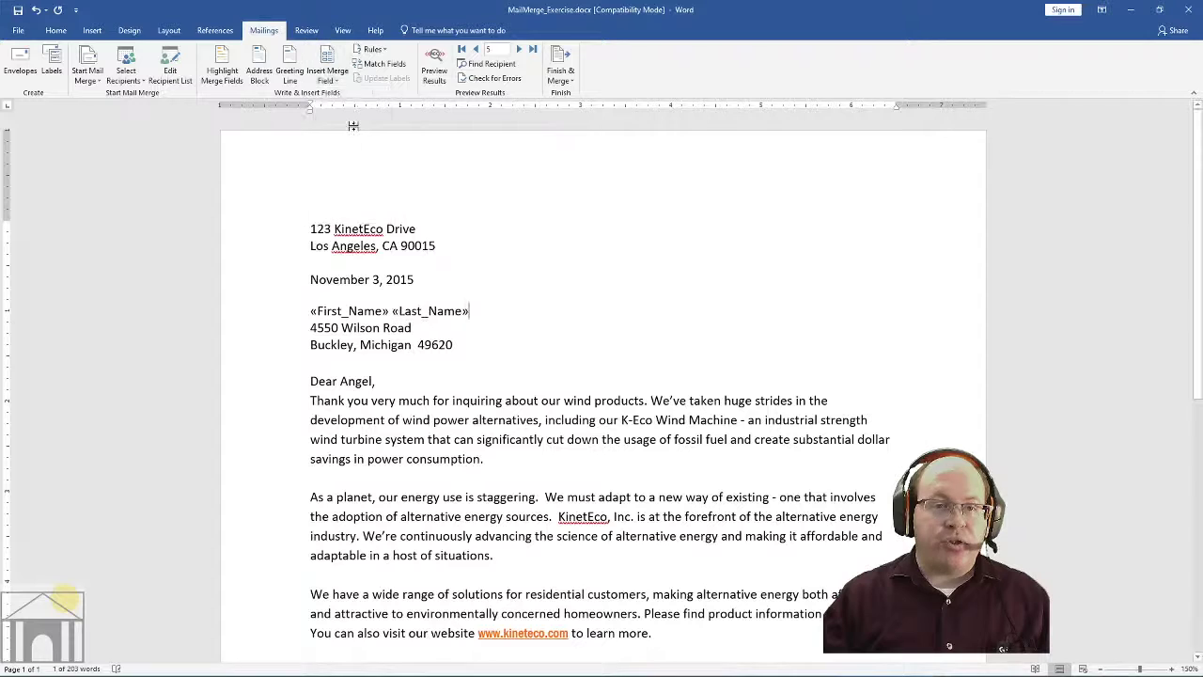
- Replace the recipient's street address with the Street_Address merge field, keeping it on its own line
drag(414, 327, 310, 328)
click(335, 85)
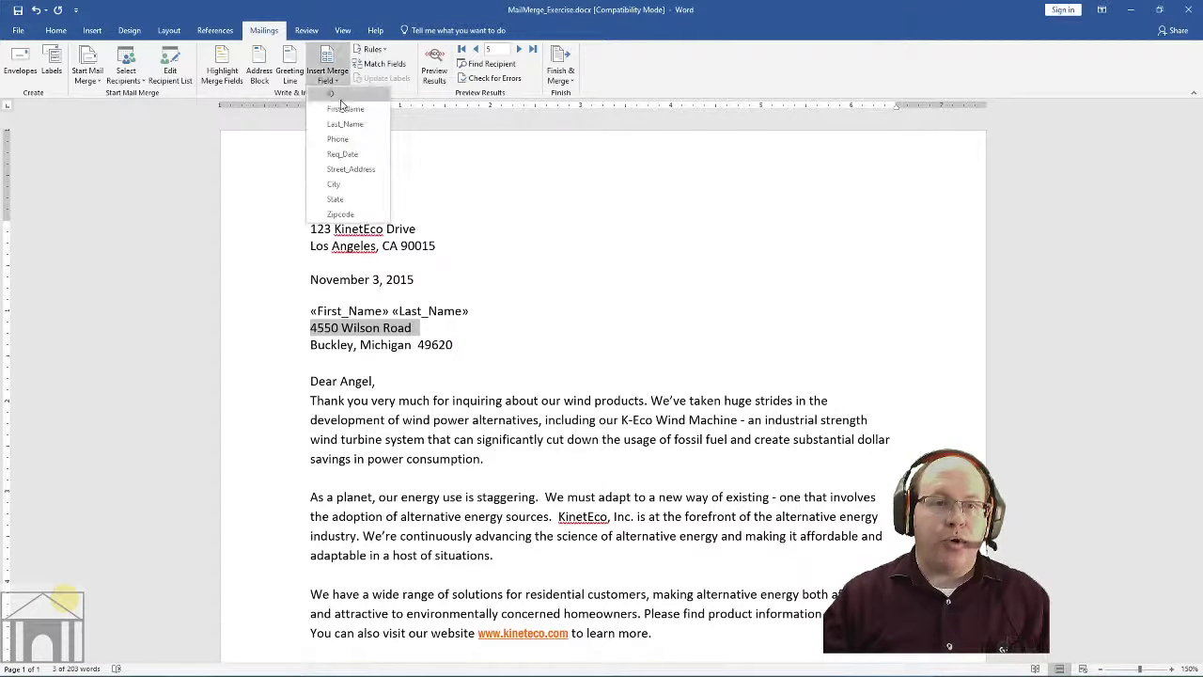
click(346, 166)
key(Return)
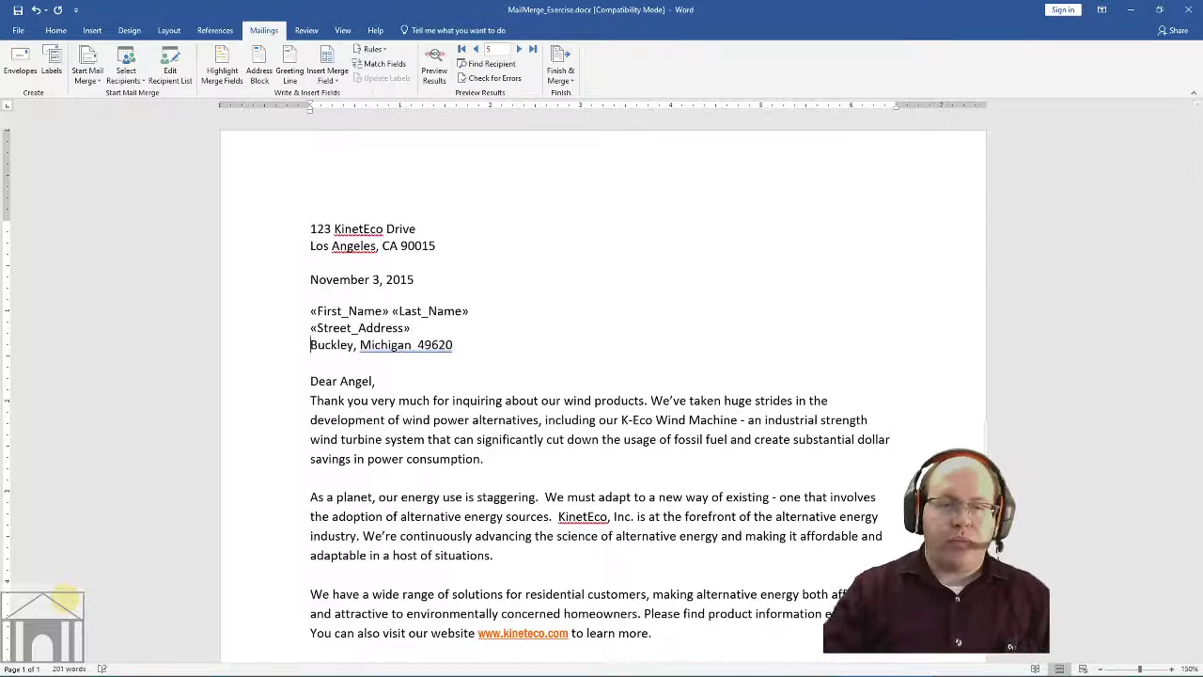
- Replace the city and state in the recipient's address with the City and State merge fields, keeping the comma between them
drag(355, 345, 313, 345)
click(335, 83)
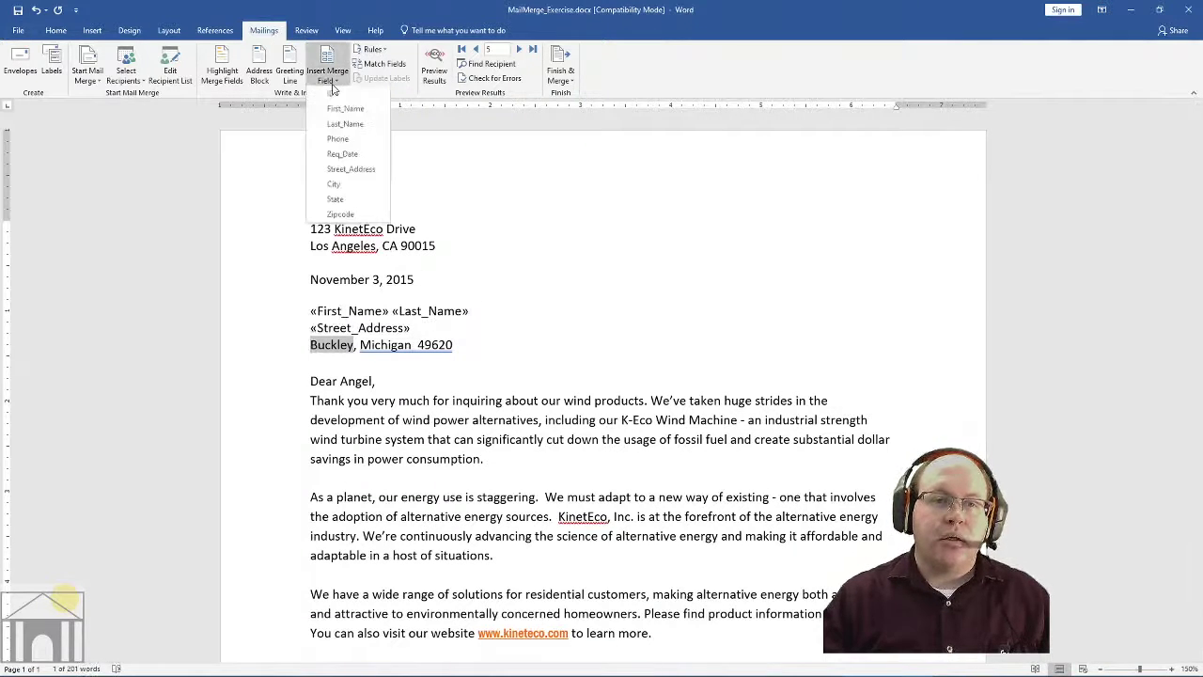
click(340, 185)
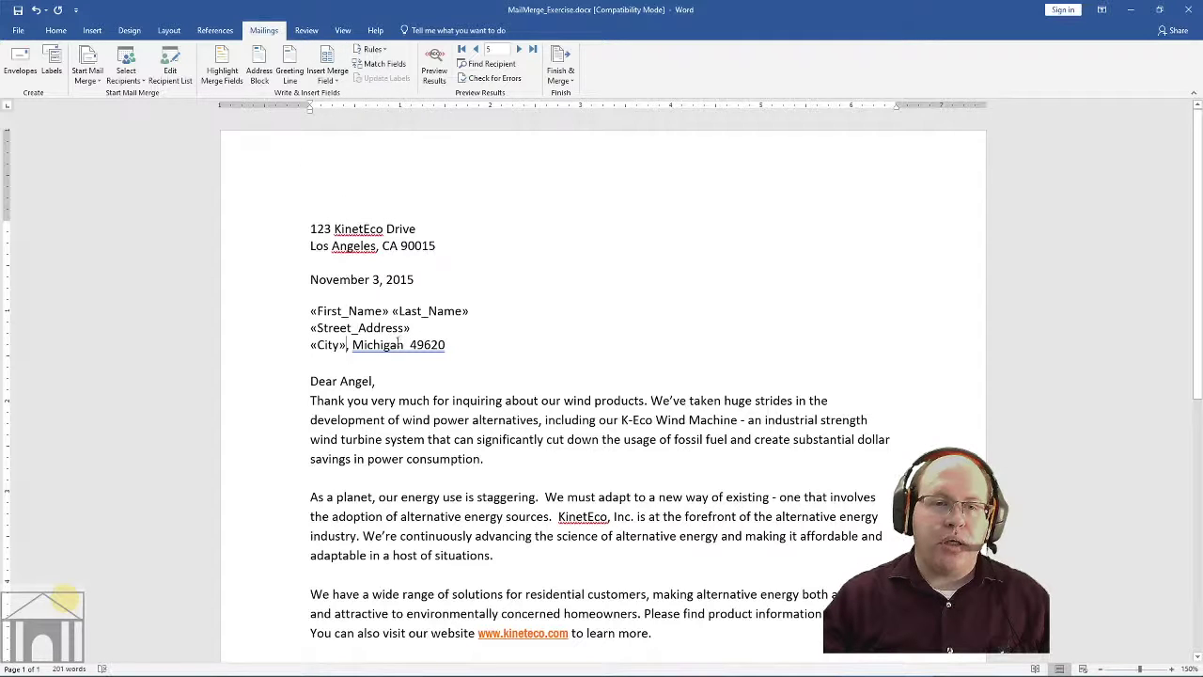
drag(403, 345, 353, 345)
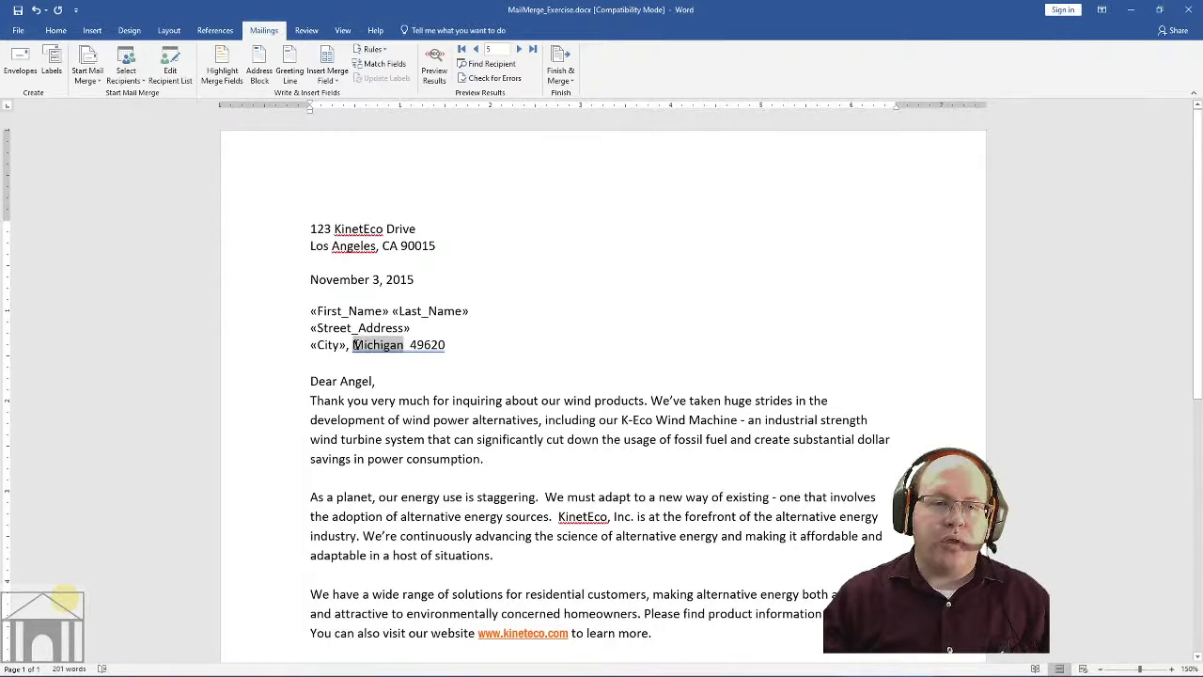
click(335, 81)
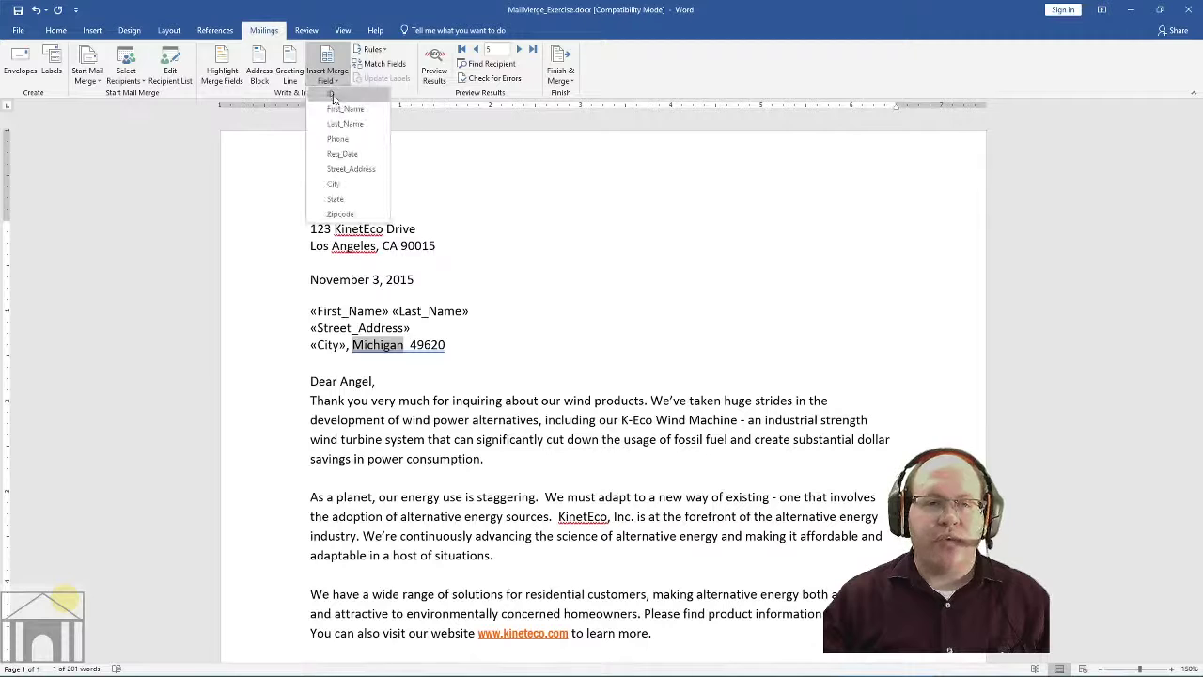
click(336, 200)
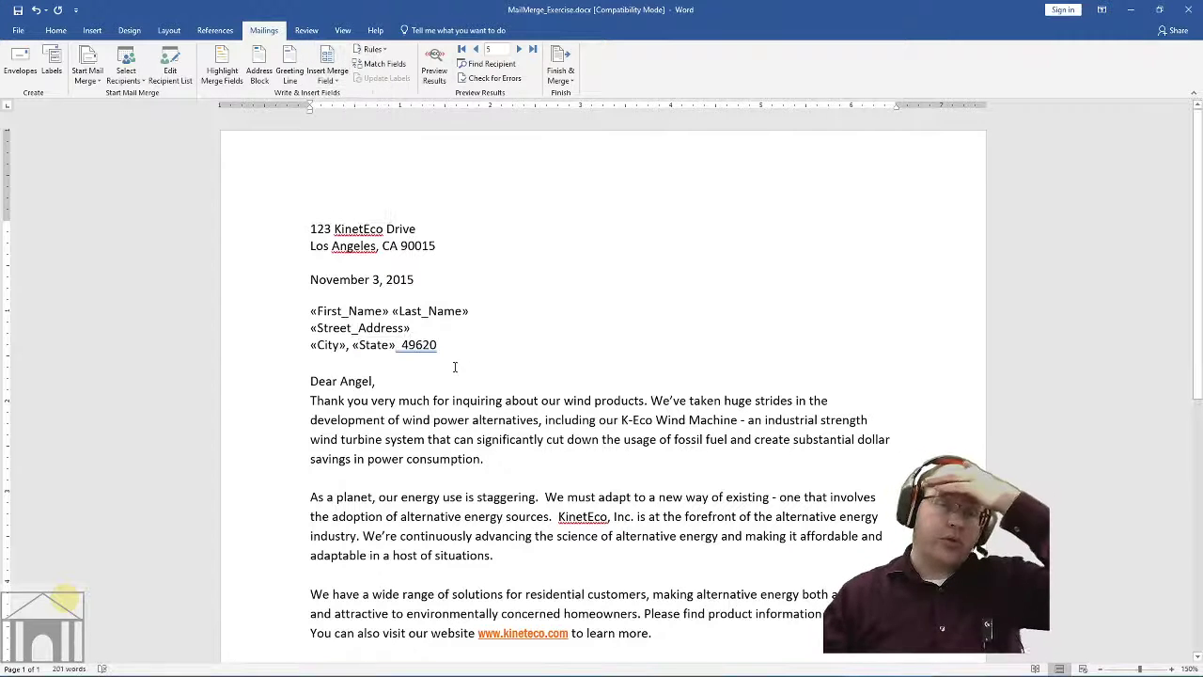
- Replace the ZIP code at the end of the recipient's address with the Zipcode merge field
drag(442, 345, 400, 345)
click(335, 81)
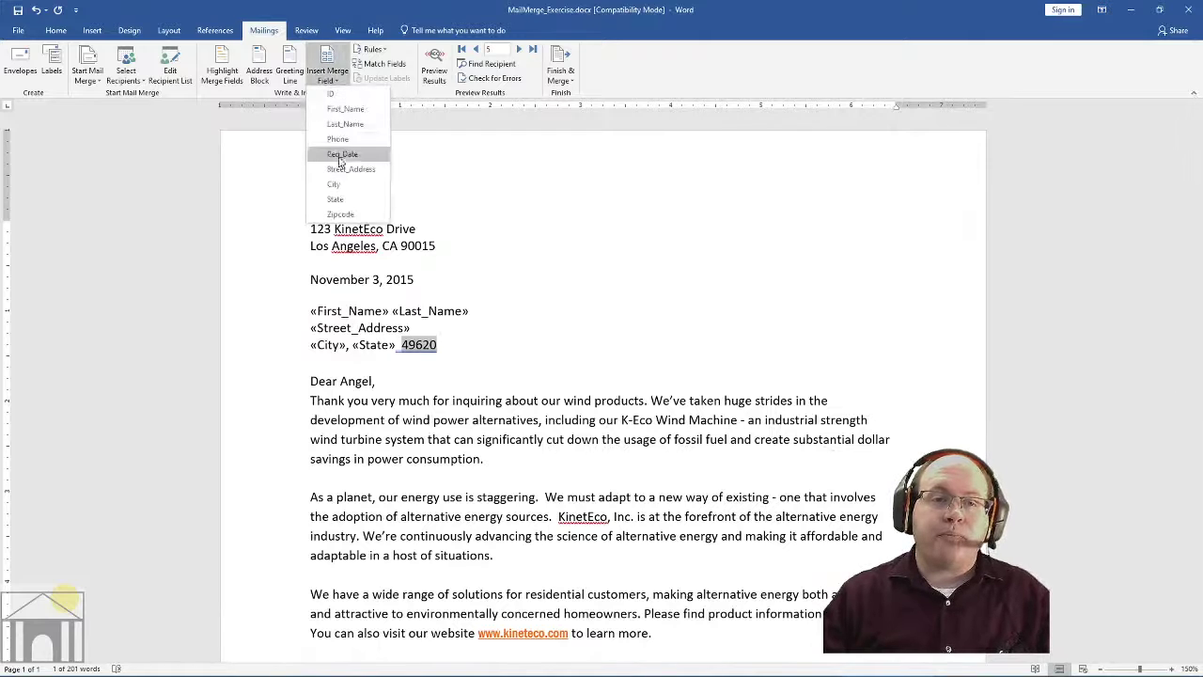
click(341, 213)
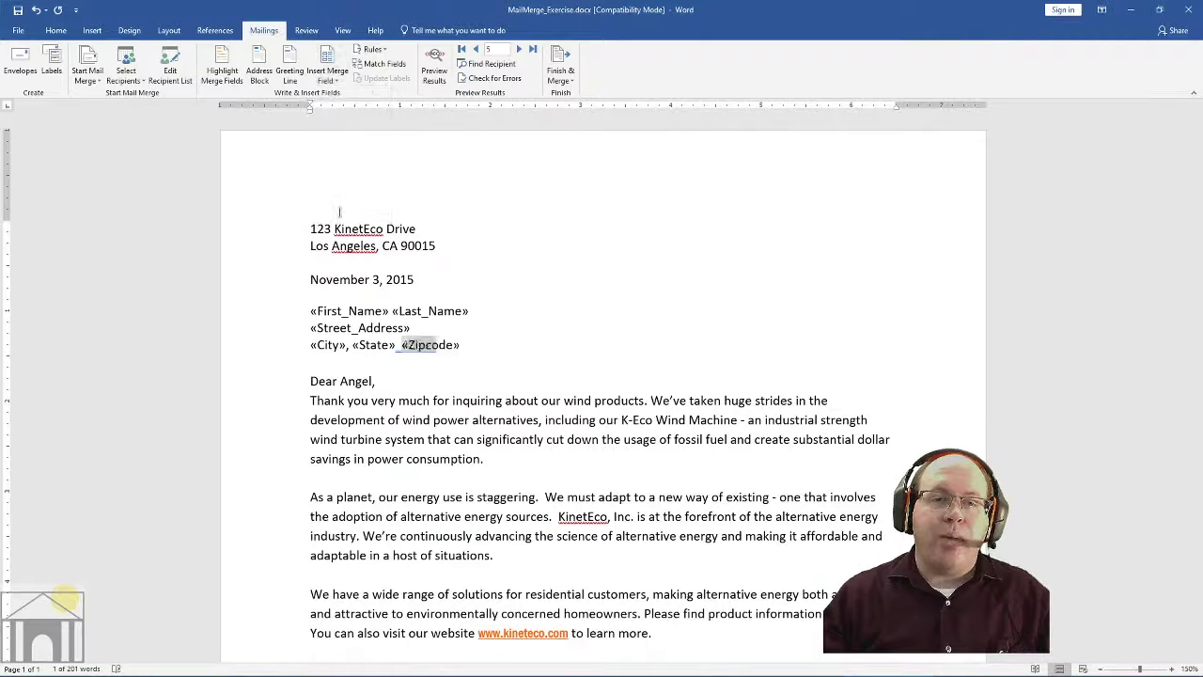
- Check the merge fields in the address block and turn on highlighting for all merge fields in the letter
click(357, 312)
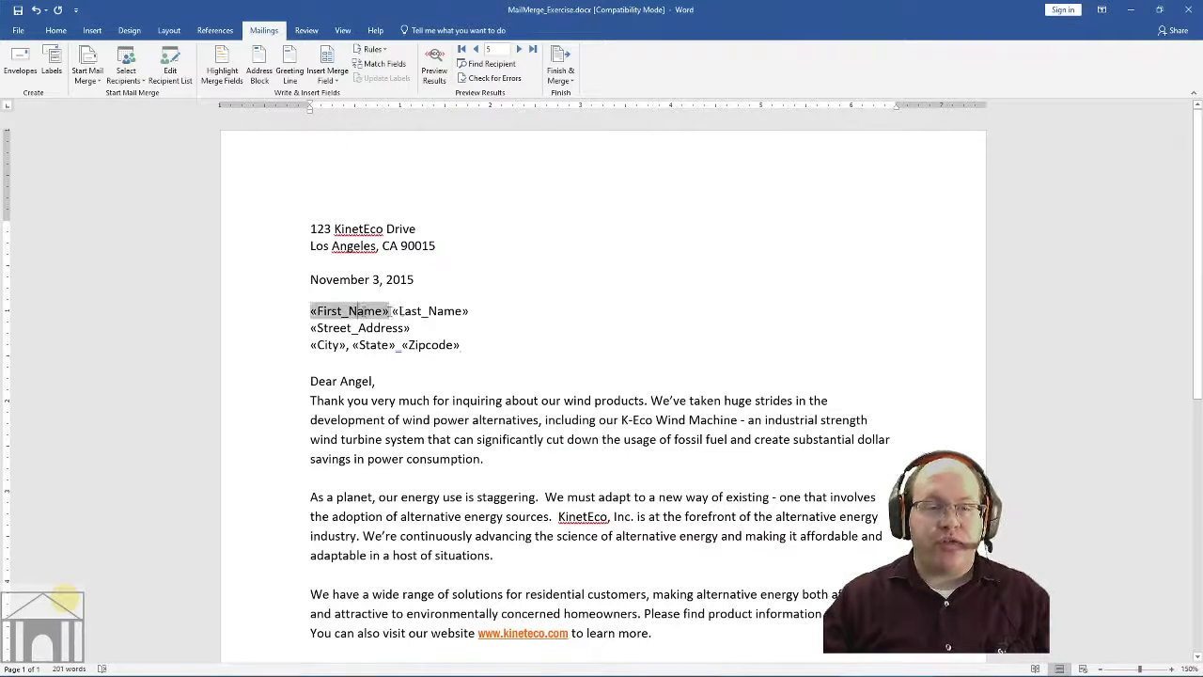
click(404, 312)
click(343, 328)
click(333, 345)
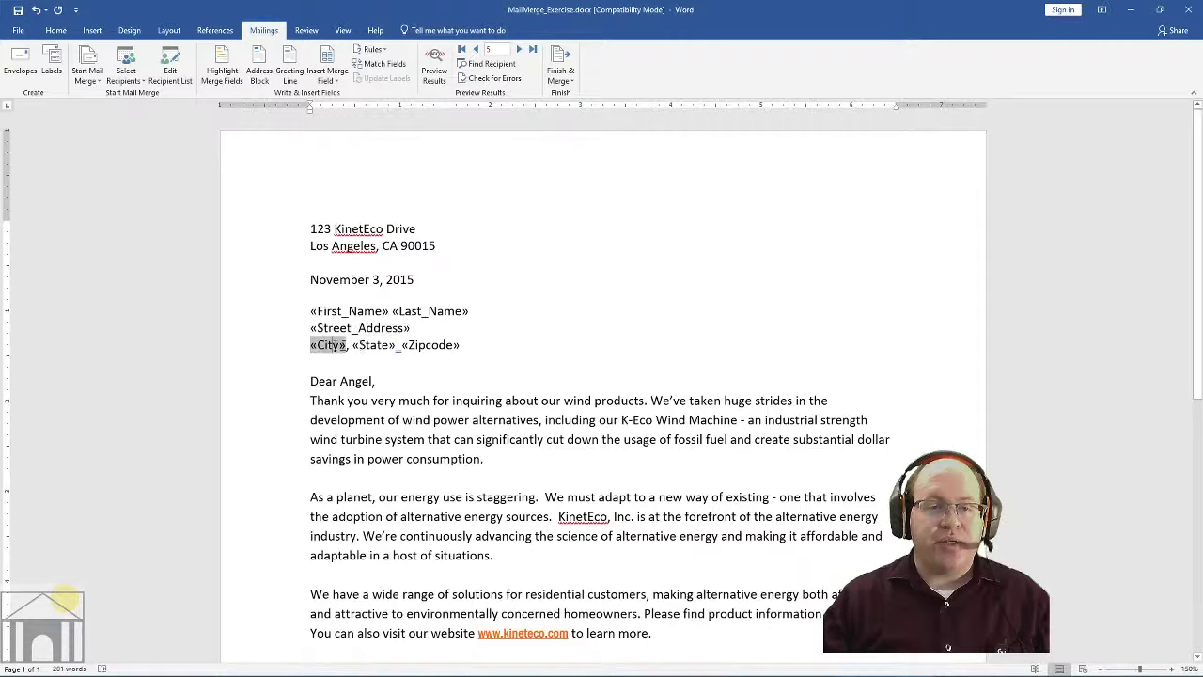
click(365, 345)
click(418, 345)
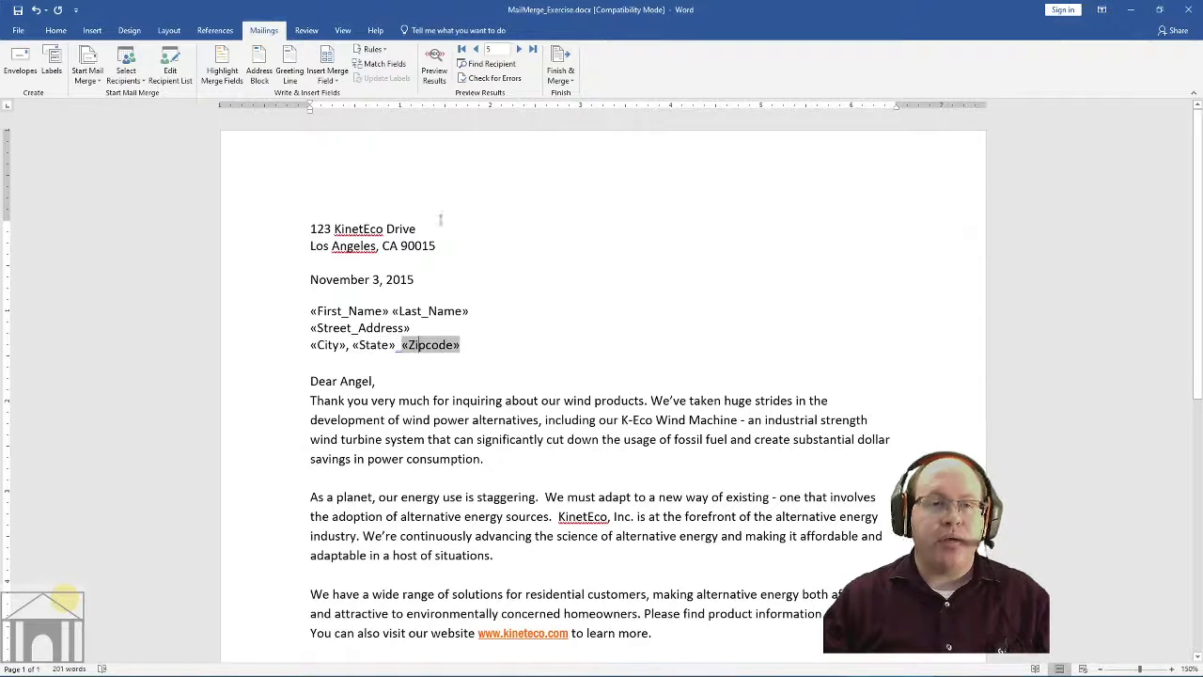
click(226, 73)
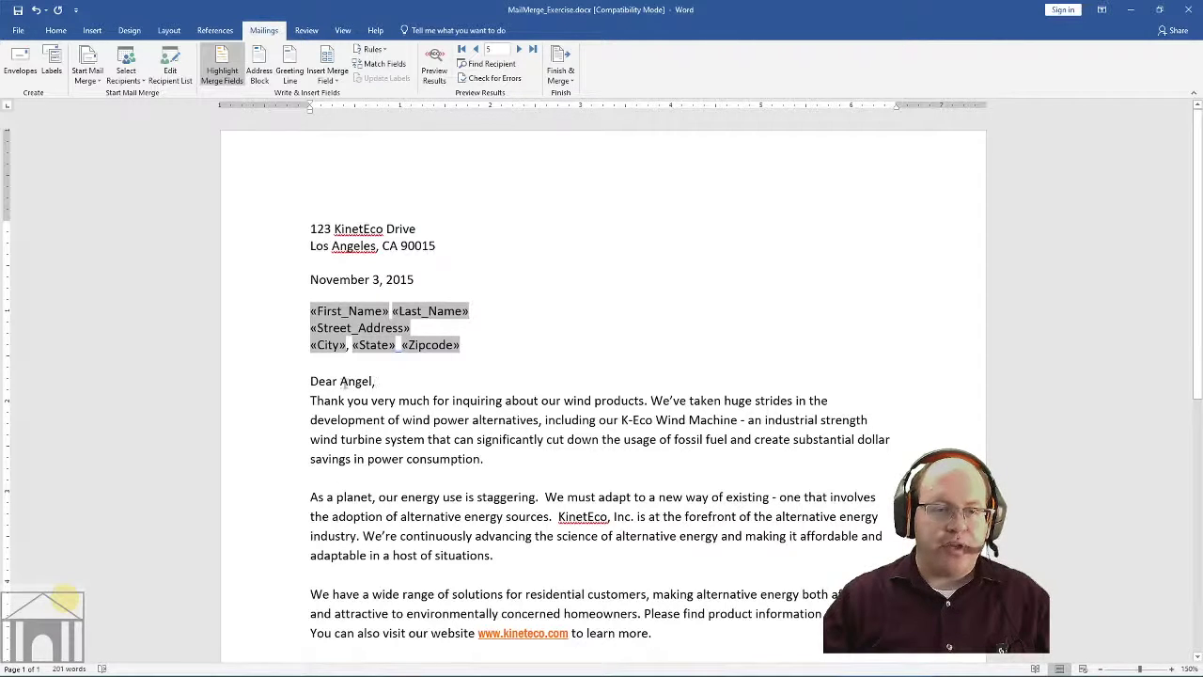
- Replace the recipient's name in the "Dear" greeting with the First_Name merge field, keeping the comma after it
drag(341, 383, 375, 381)
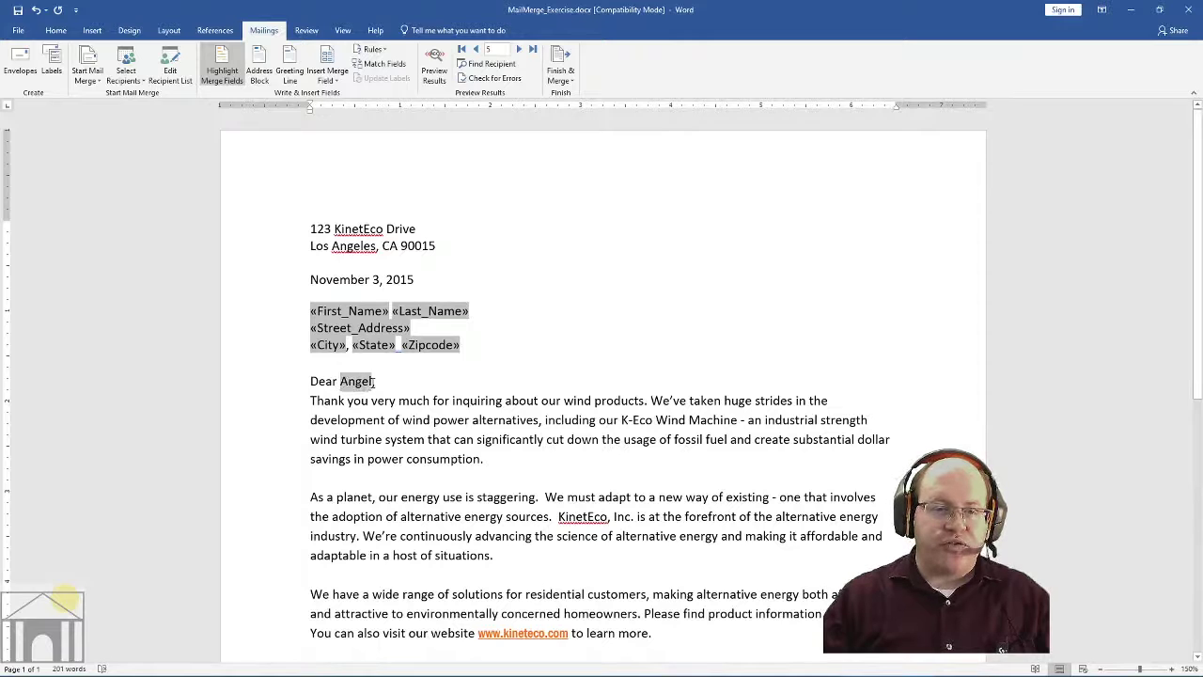
click(328, 77)
click(332, 109)
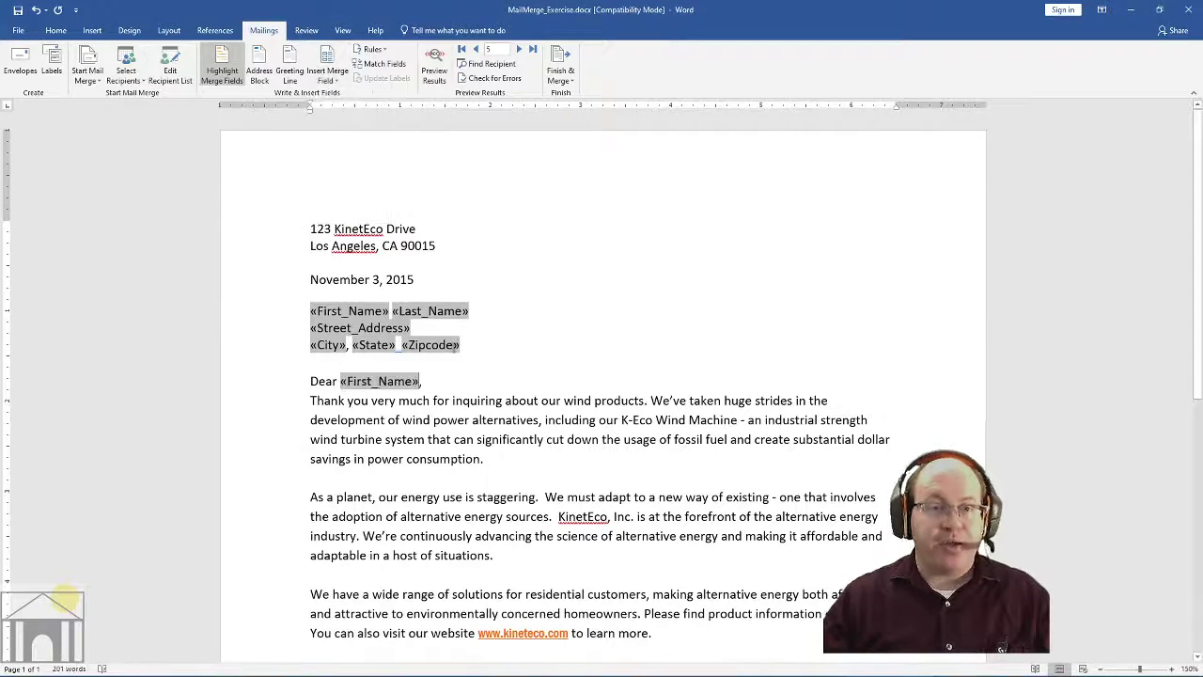
click(428, 387)
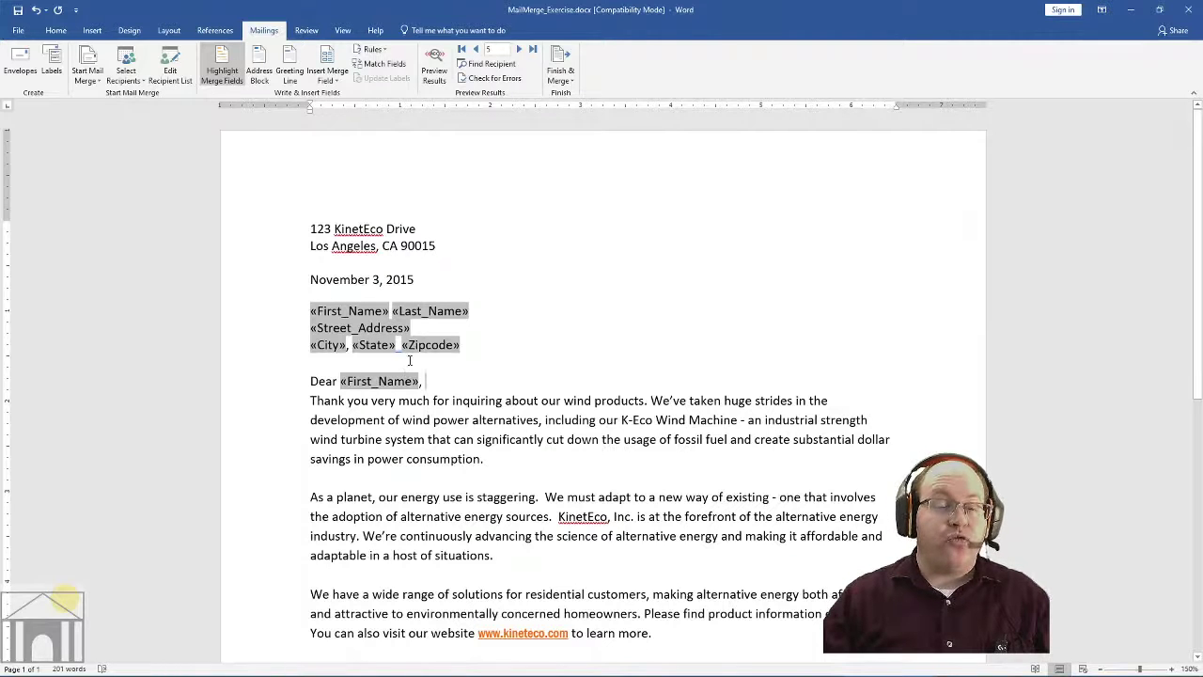
- Try bold formatting on the First_Name and Last_Name fields in the address block, and remove it again
drag(475, 315, 310, 314)
click(56, 30)
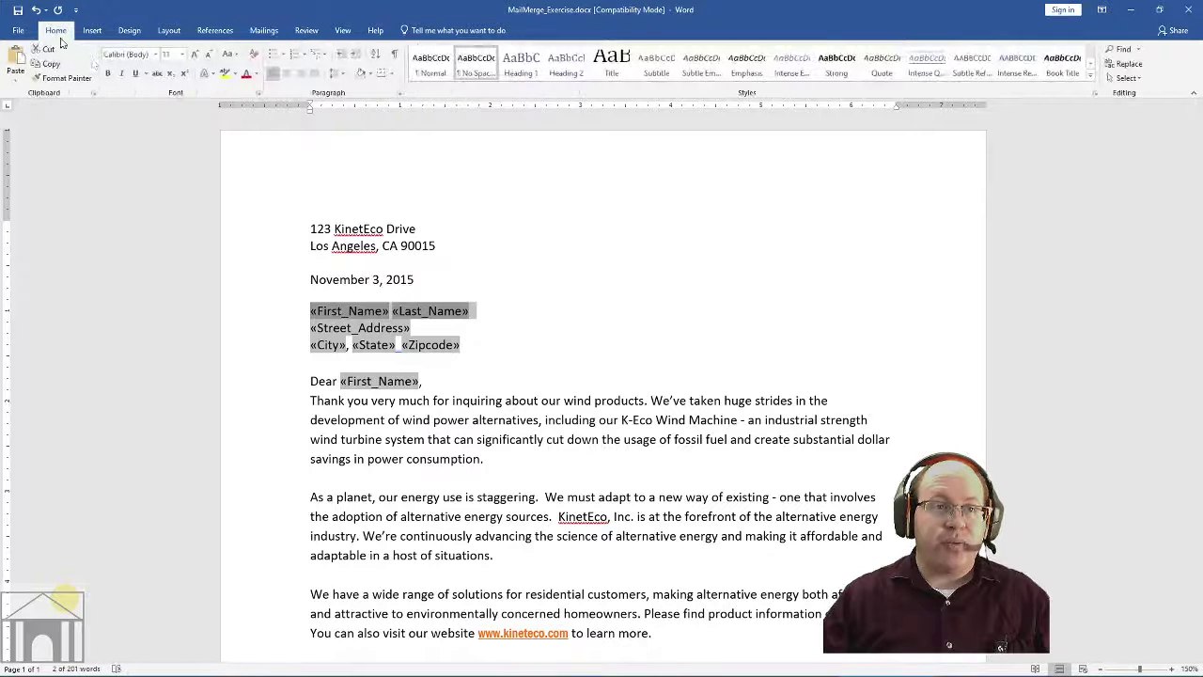
click(107, 75)
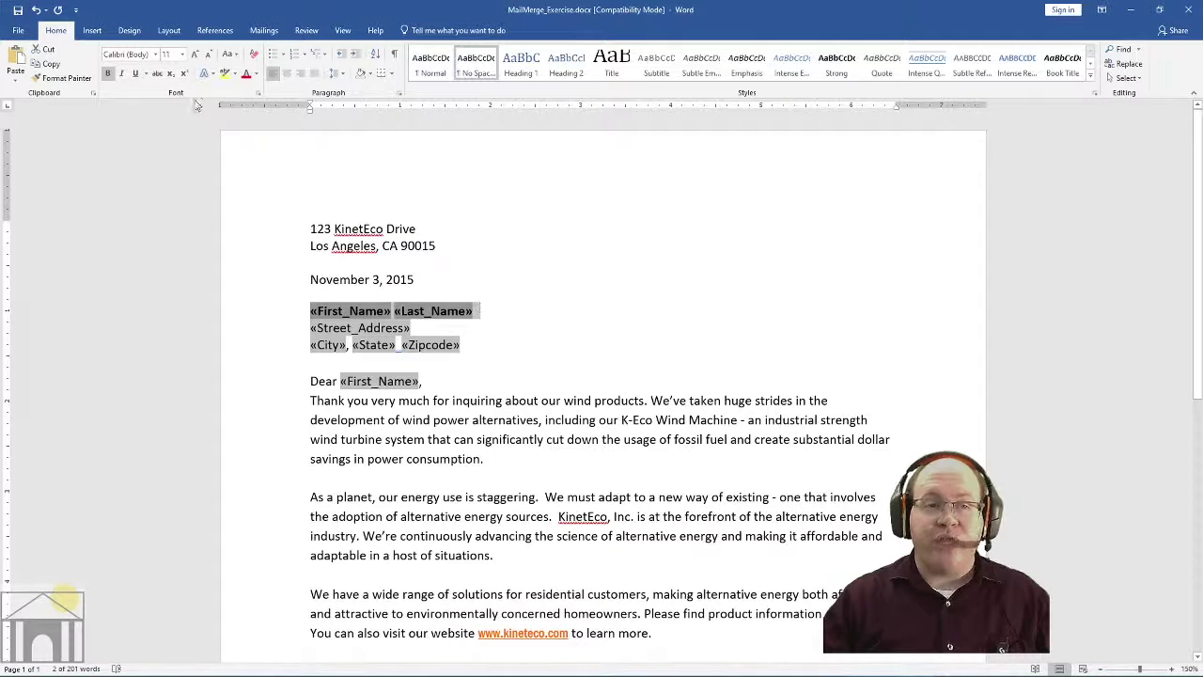
click(121, 75)
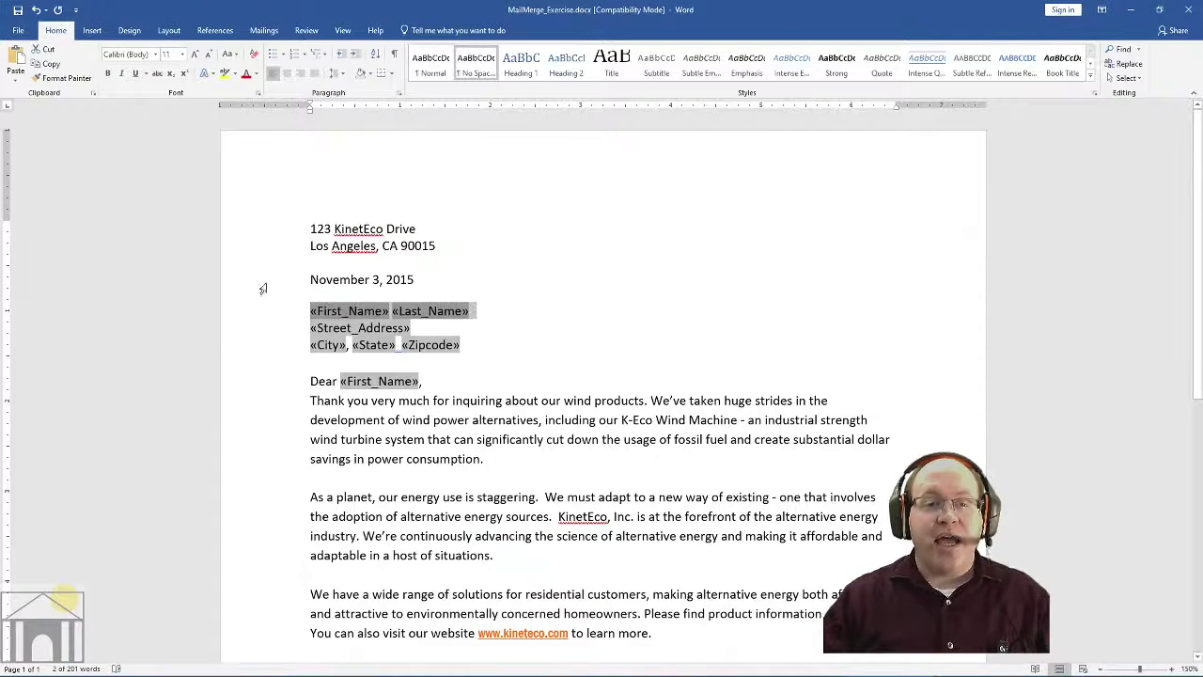
click(505, 386)
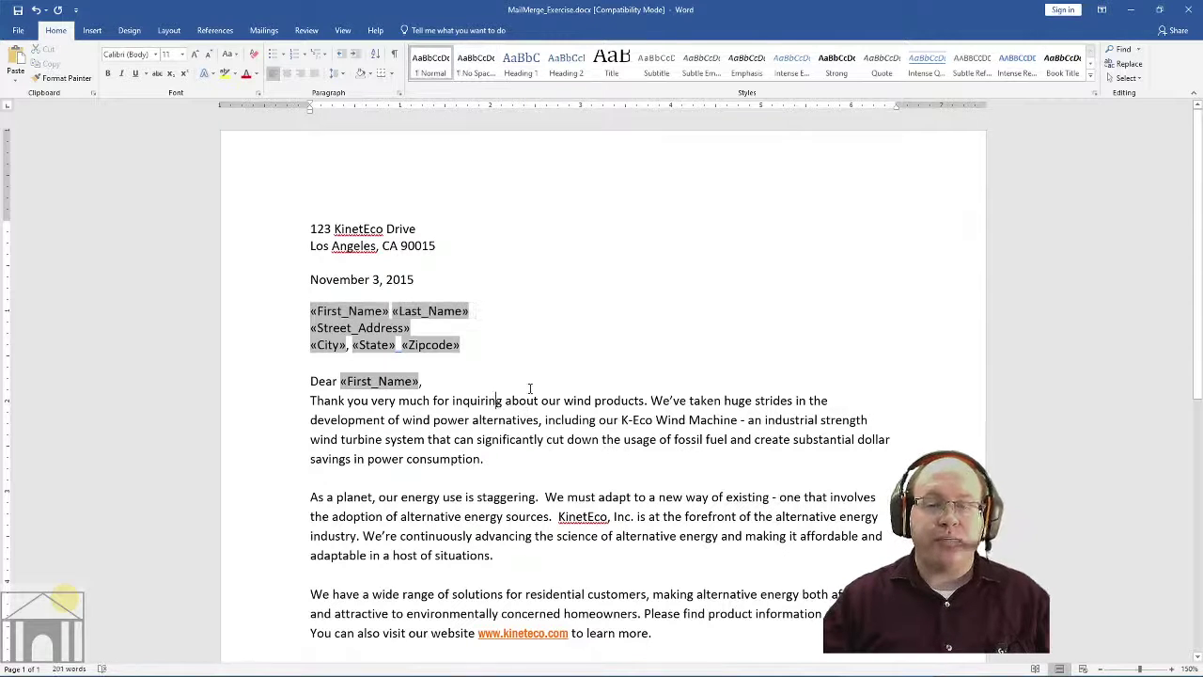
- Add "on" and the Req_Date merge field after "wind products" in the letter's first sentence, before the period
click(645, 400)
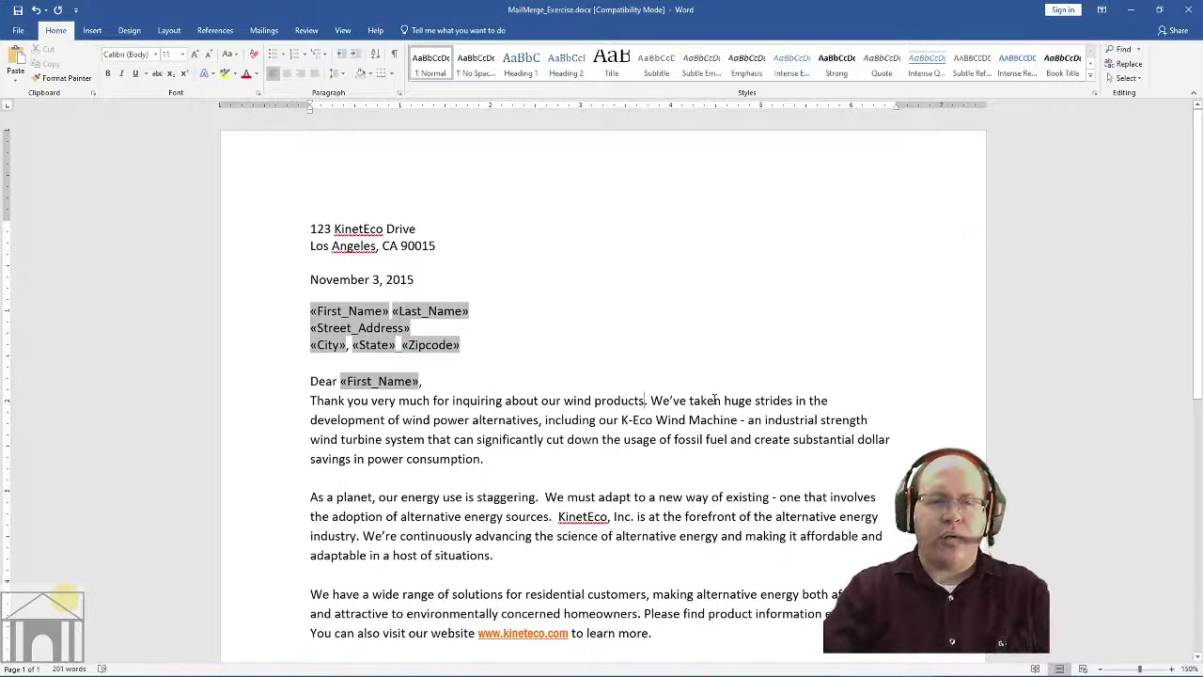
text(O)
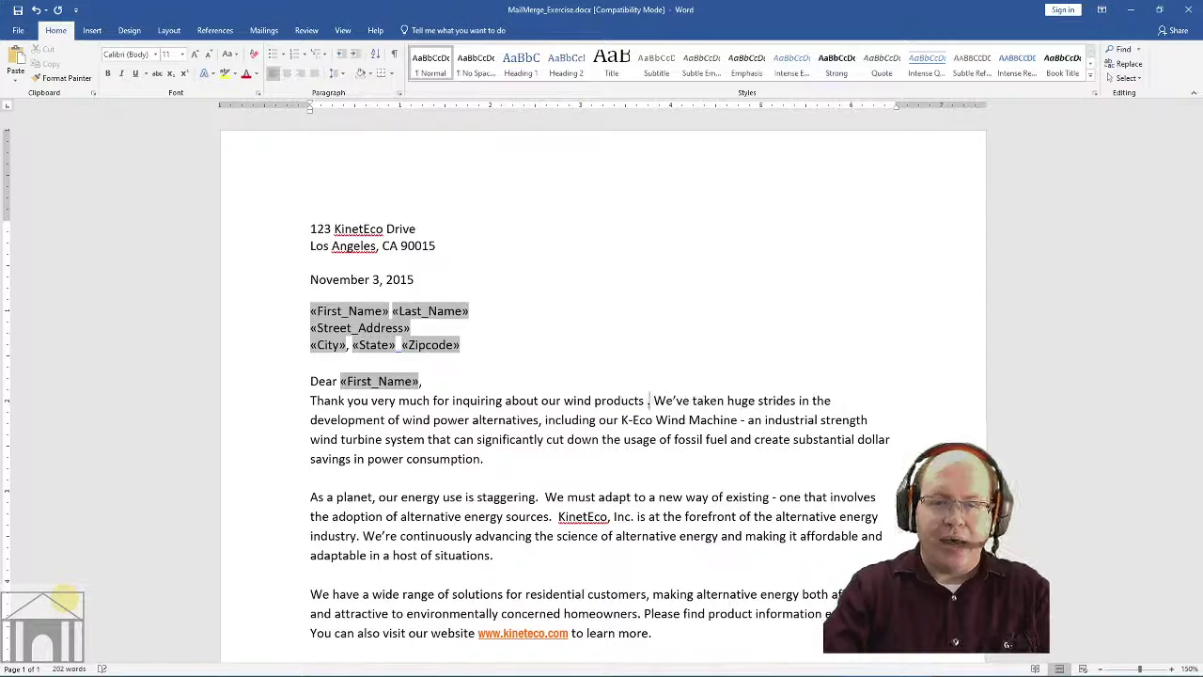
key(BackSpace)
text(on)
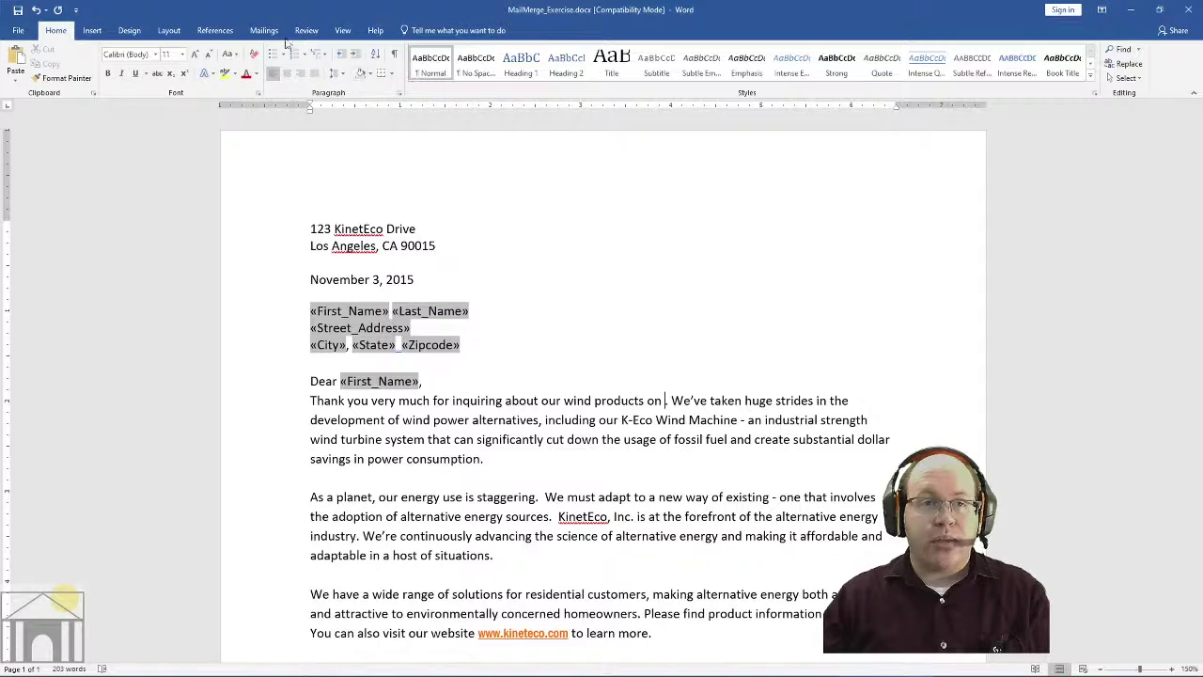
click(264, 30)
click(326, 77)
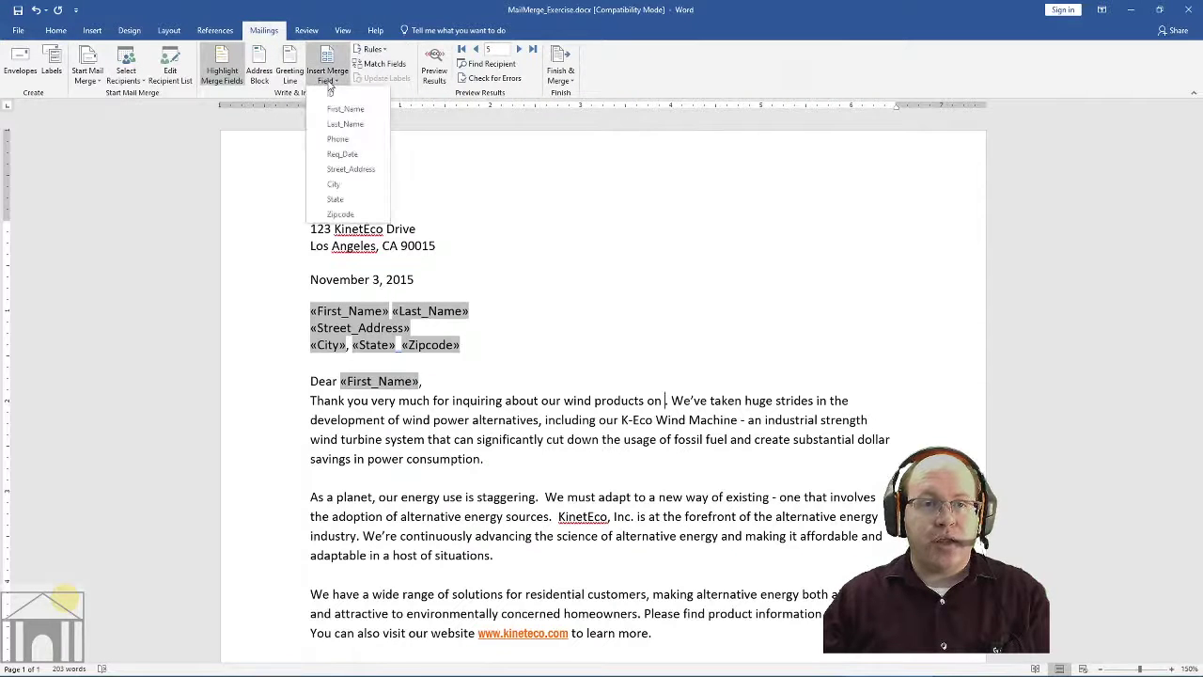
click(342, 154)
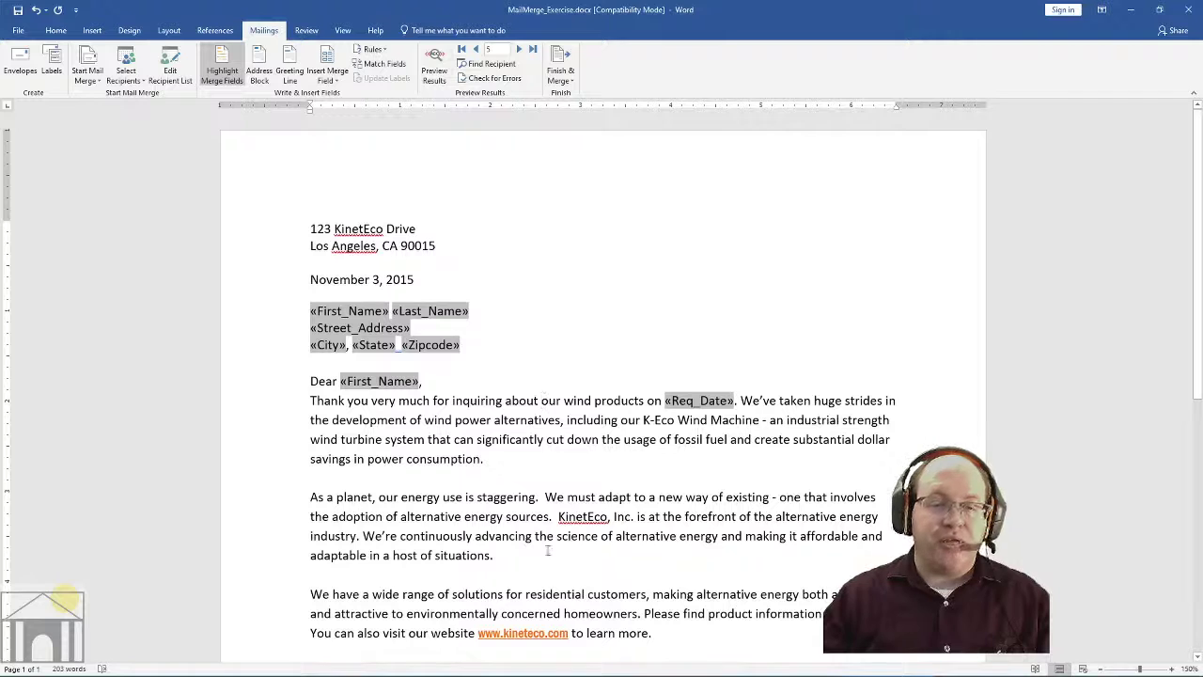
- Try inserting a Zipcode merge field before "KinetEco, Inc." in the second paragraph, and delete it again
click(555, 517)
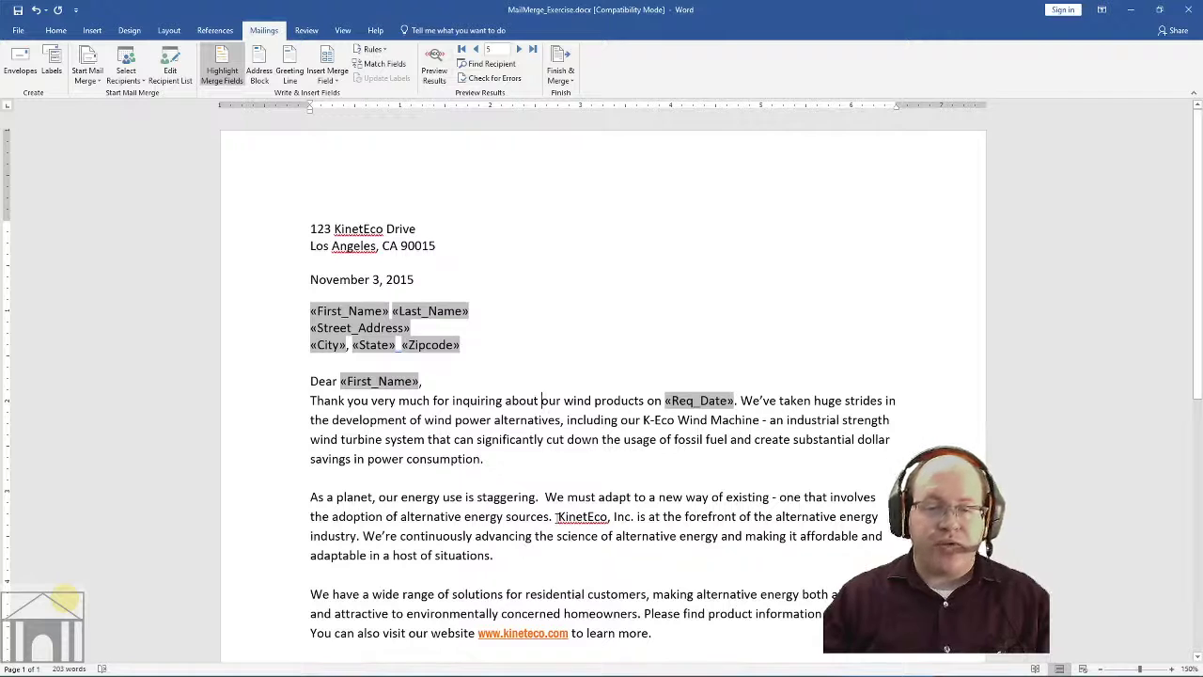
click(327, 75)
click(340, 214)
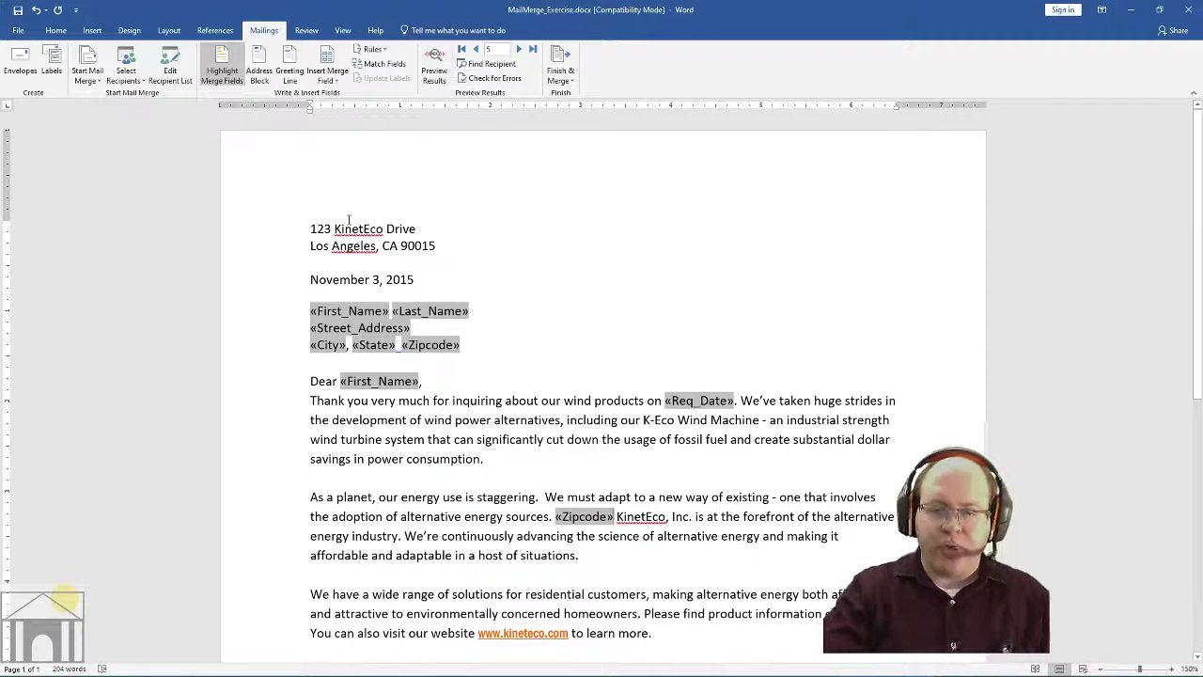
key(BackSpace)
key(BackSpace)
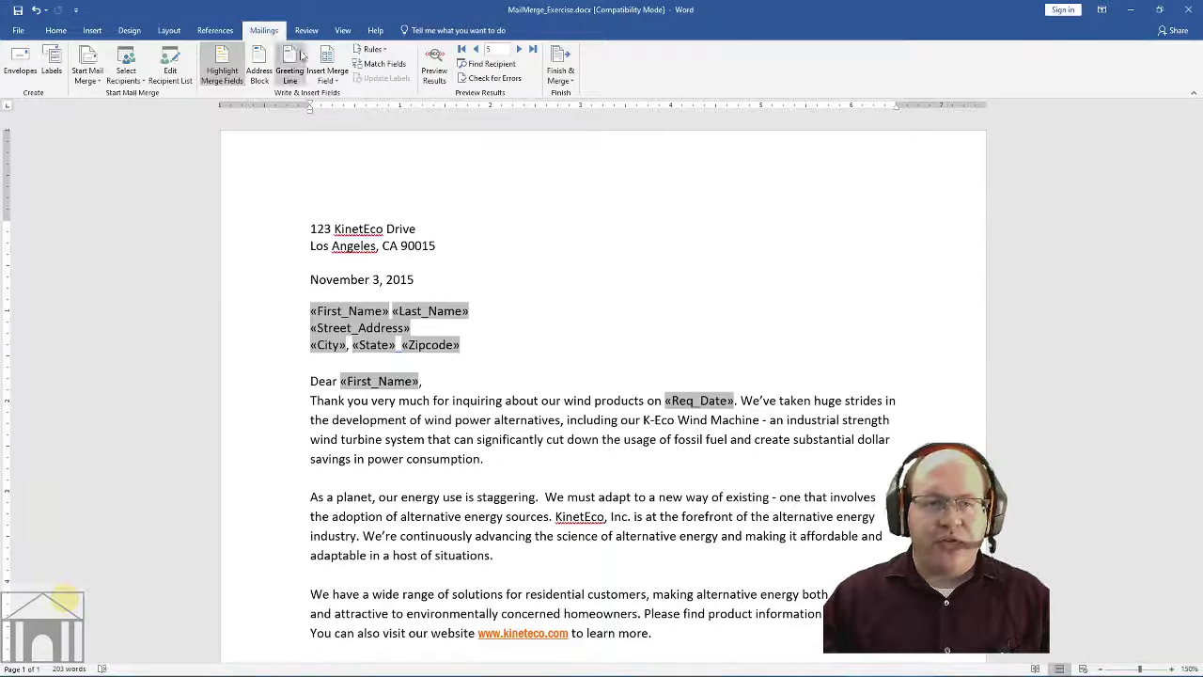
- Preview the merge results in the letter and go back to the first record
click(436, 66)
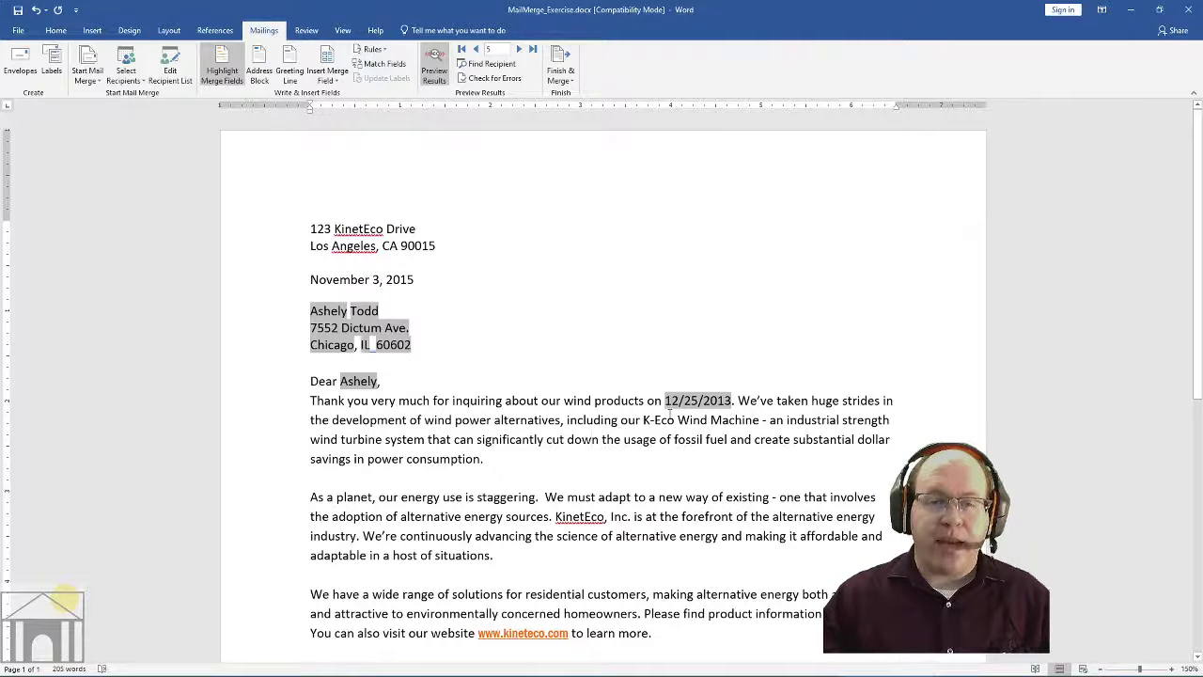
click(477, 49)
click(477, 49)
click(477, 49)
click(477, 48)
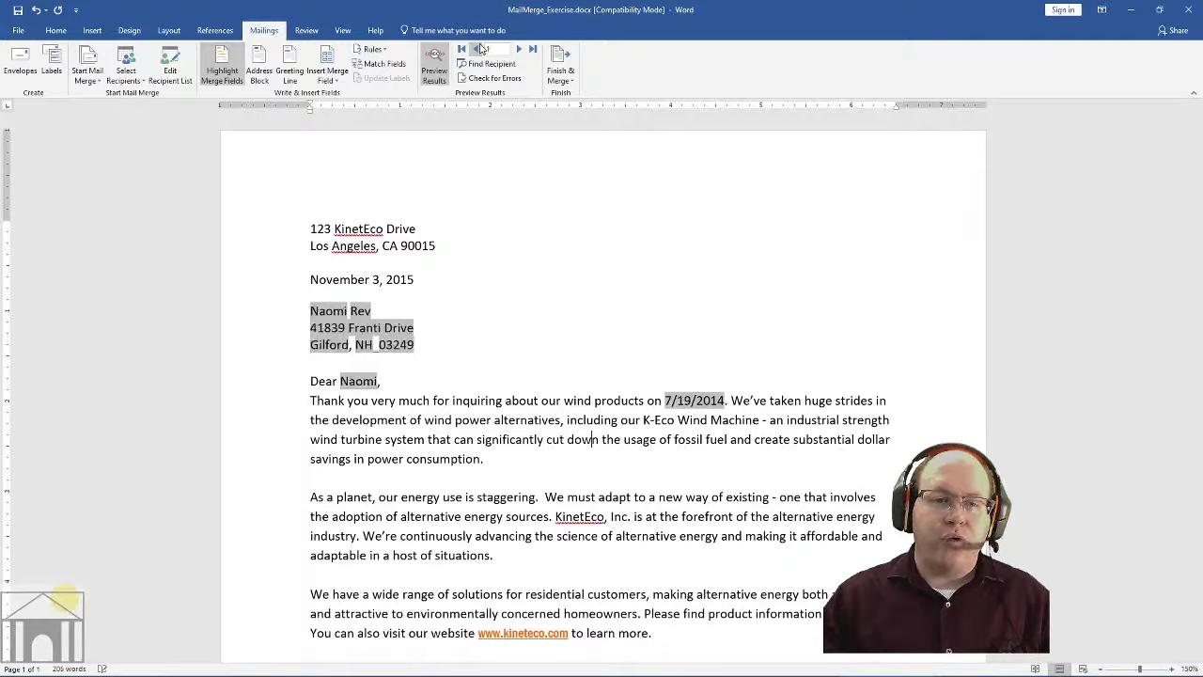
- Browse forward through the previewed letters to record 21, checking the address, greeting and request date
click(518, 50)
click(517, 50)
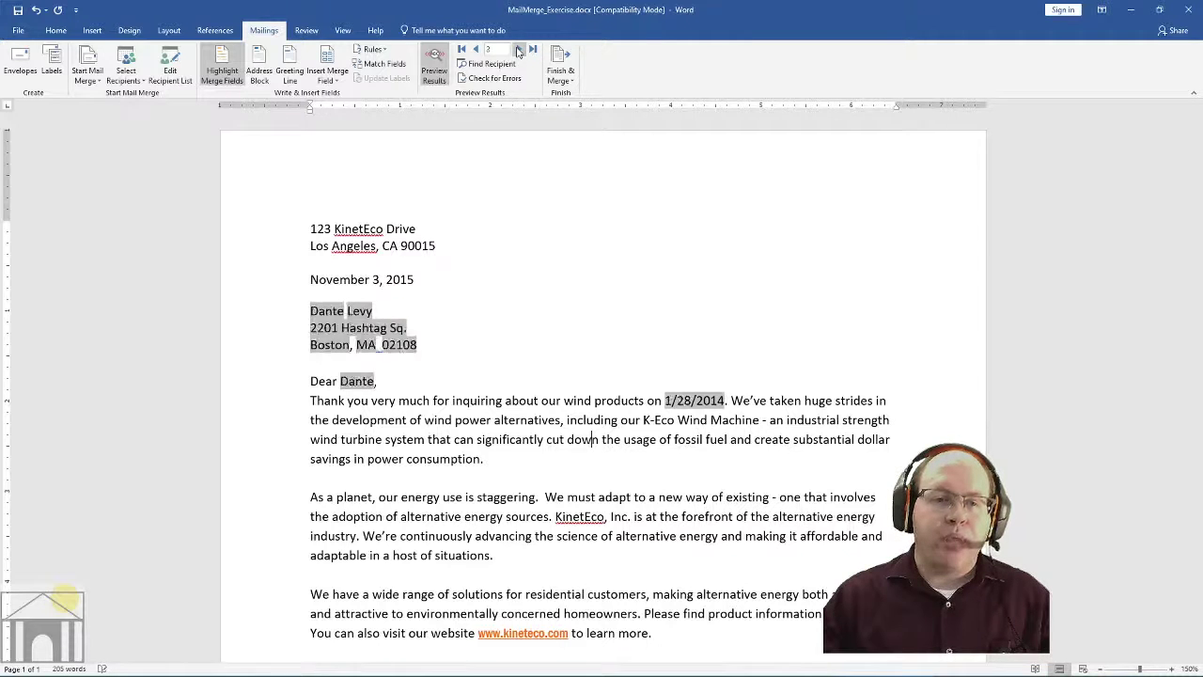
click(517, 50)
click(517, 50)
click(517, 50)
click(517, 50)
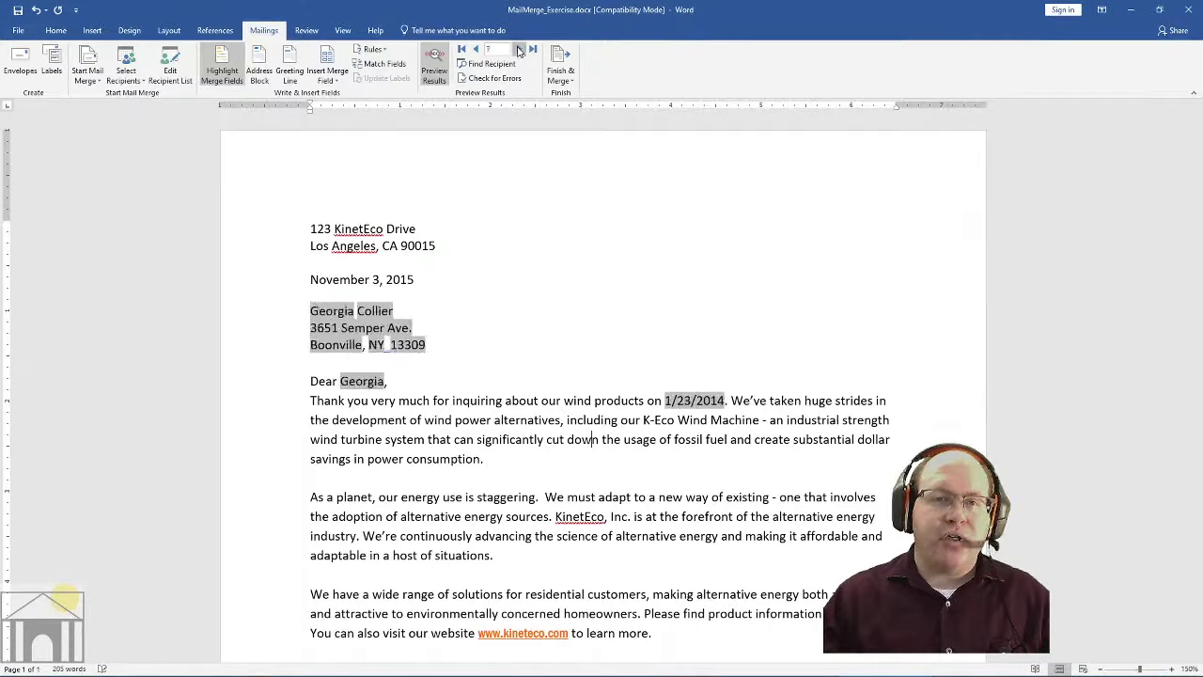
click(518, 50)
click(517, 50)
click(517, 50)
click(518, 50)
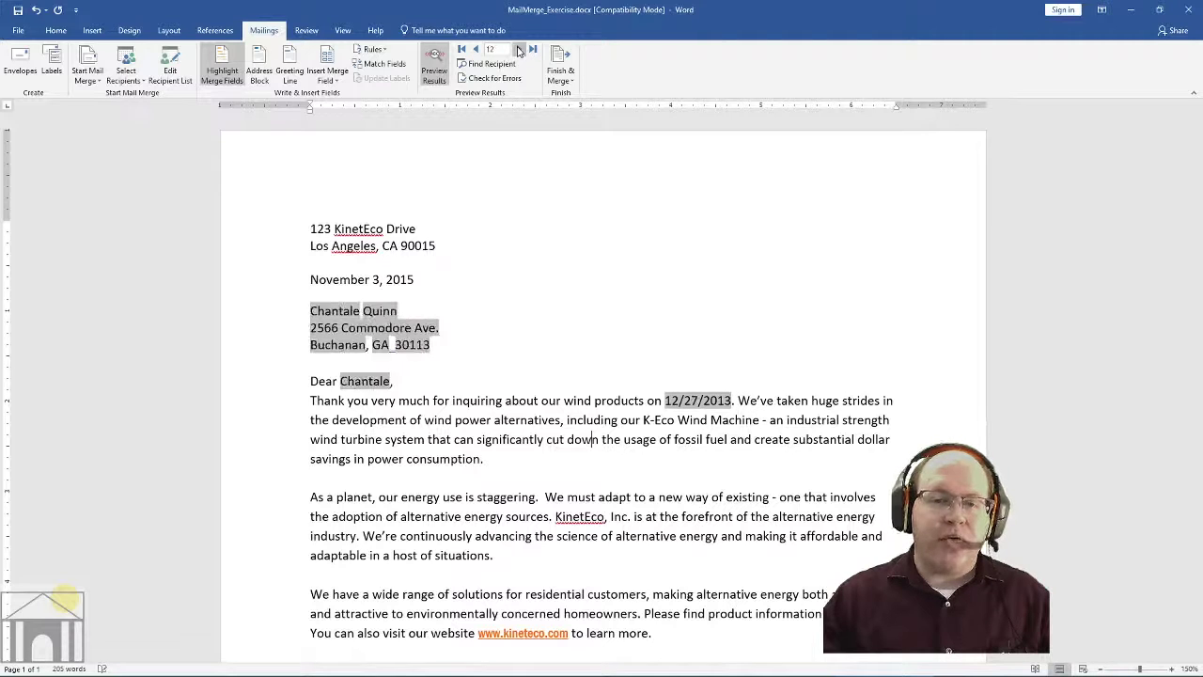
click(517, 50)
click(517, 50)
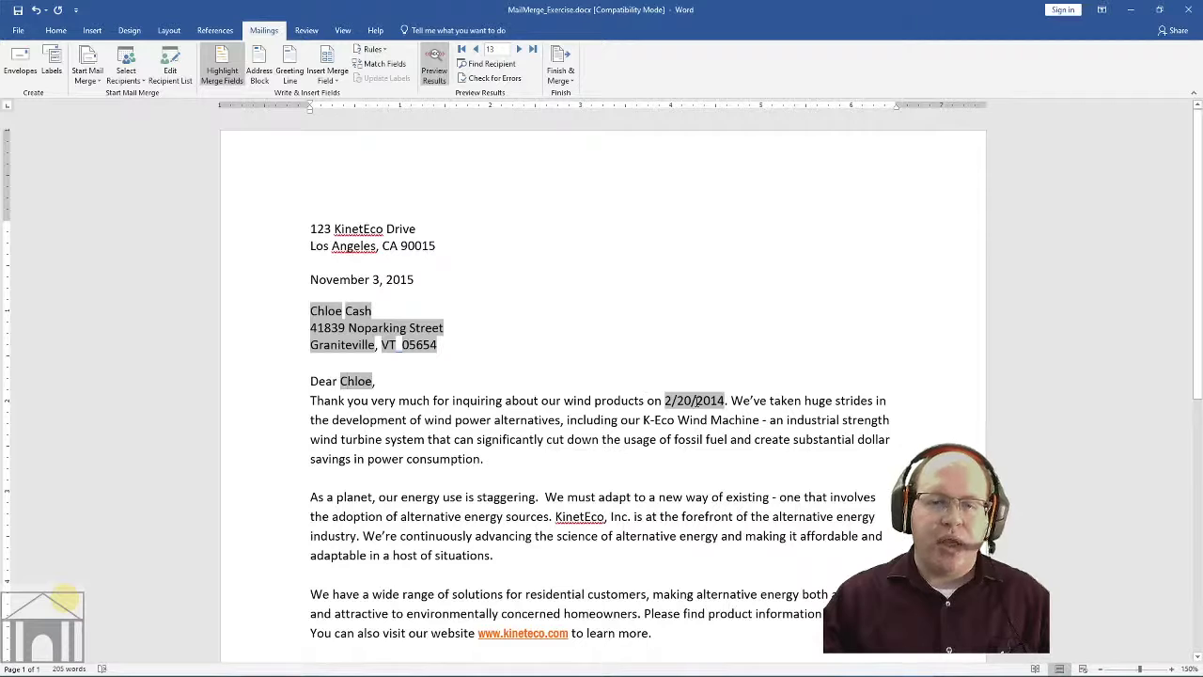
click(523, 51)
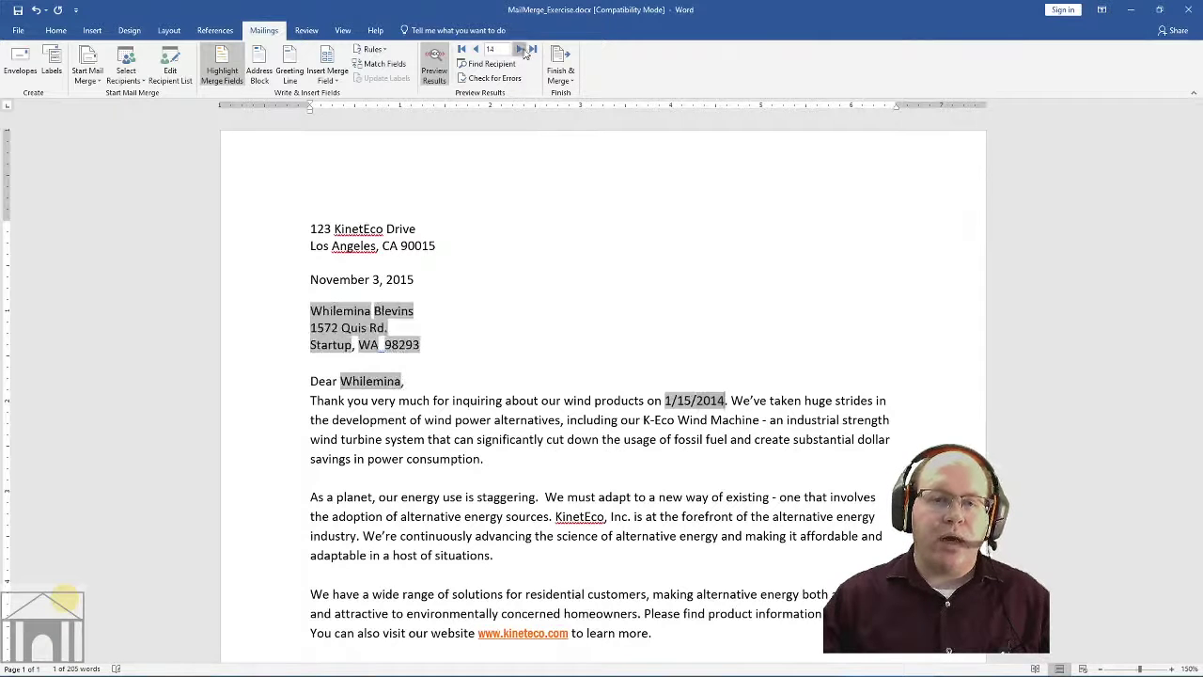
click(523, 51)
click(523, 51)
click(523, 50)
click(523, 51)
click(522, 50)
click(522, 51)
click(522, 51)
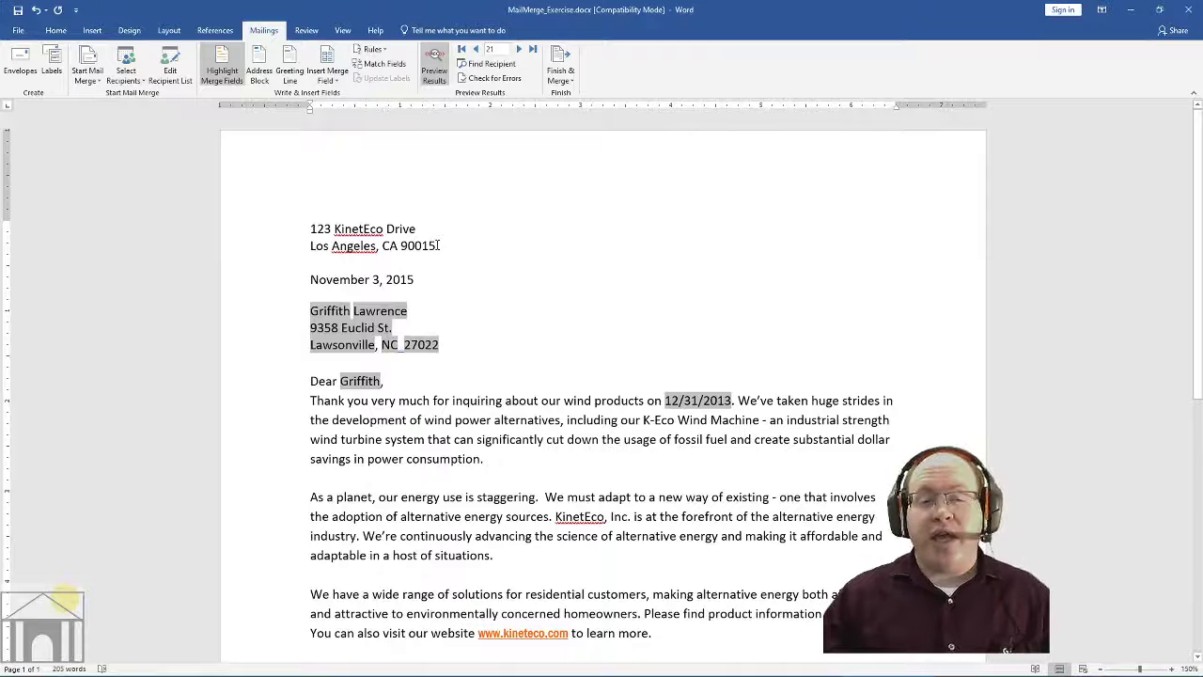
- Finish the merge by creating a new document of individual letters for all records
click(568, 79)
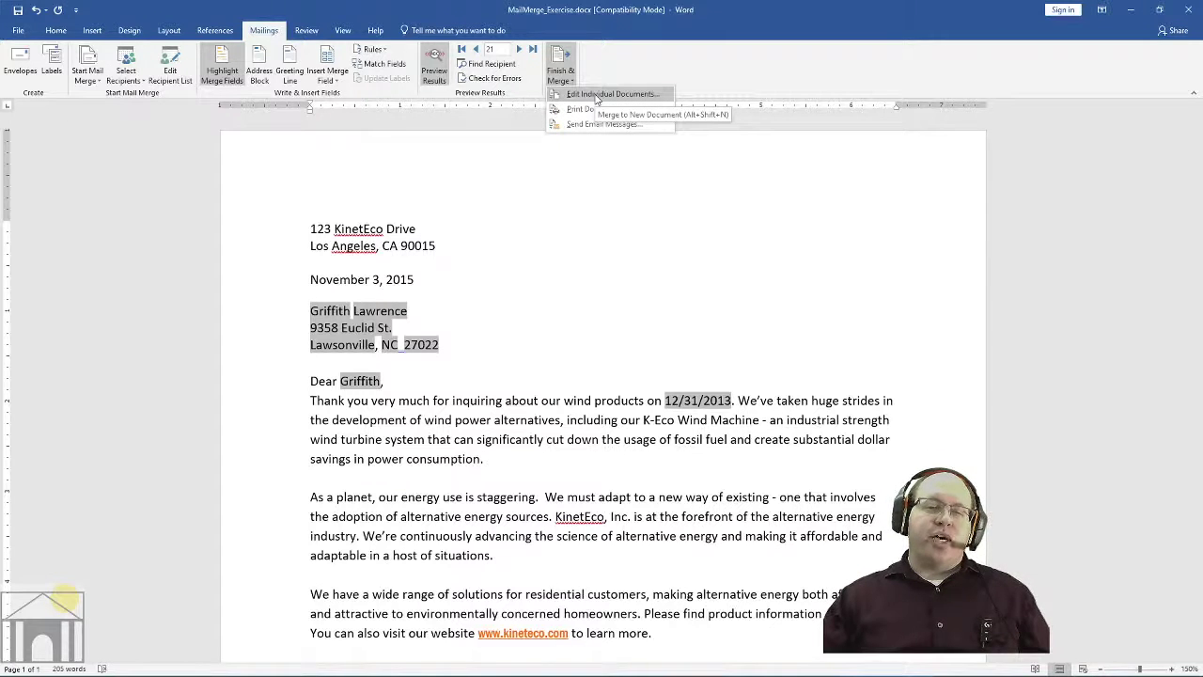
click(597, 96)
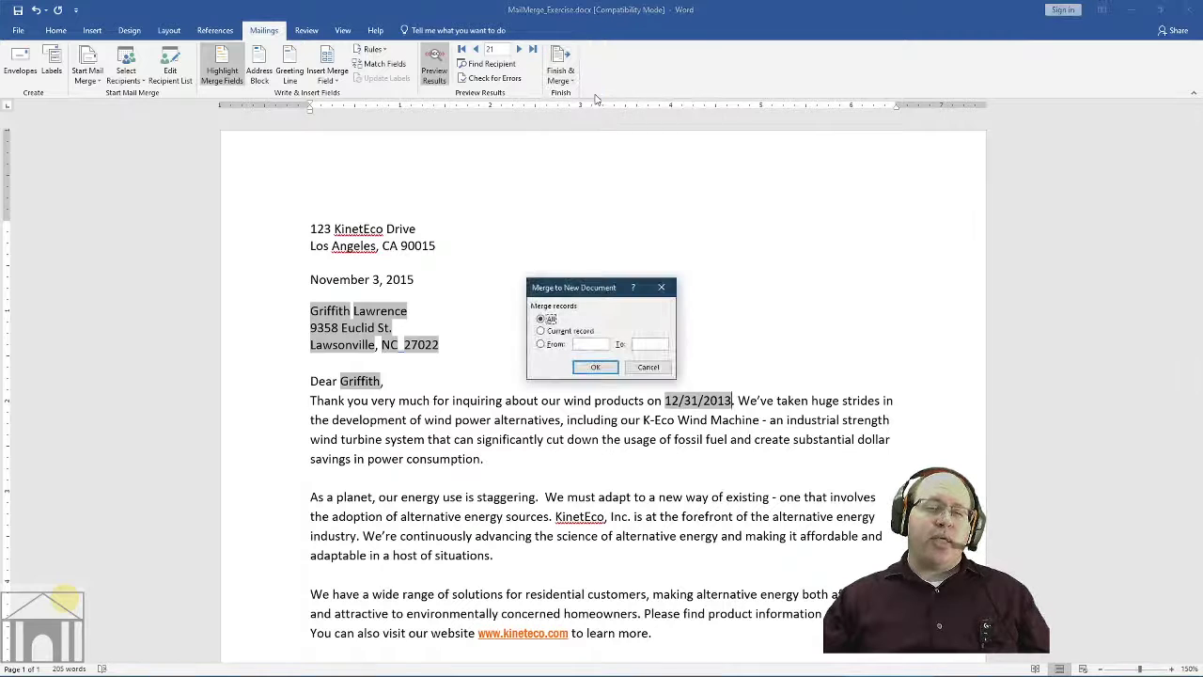
click(602, 368)
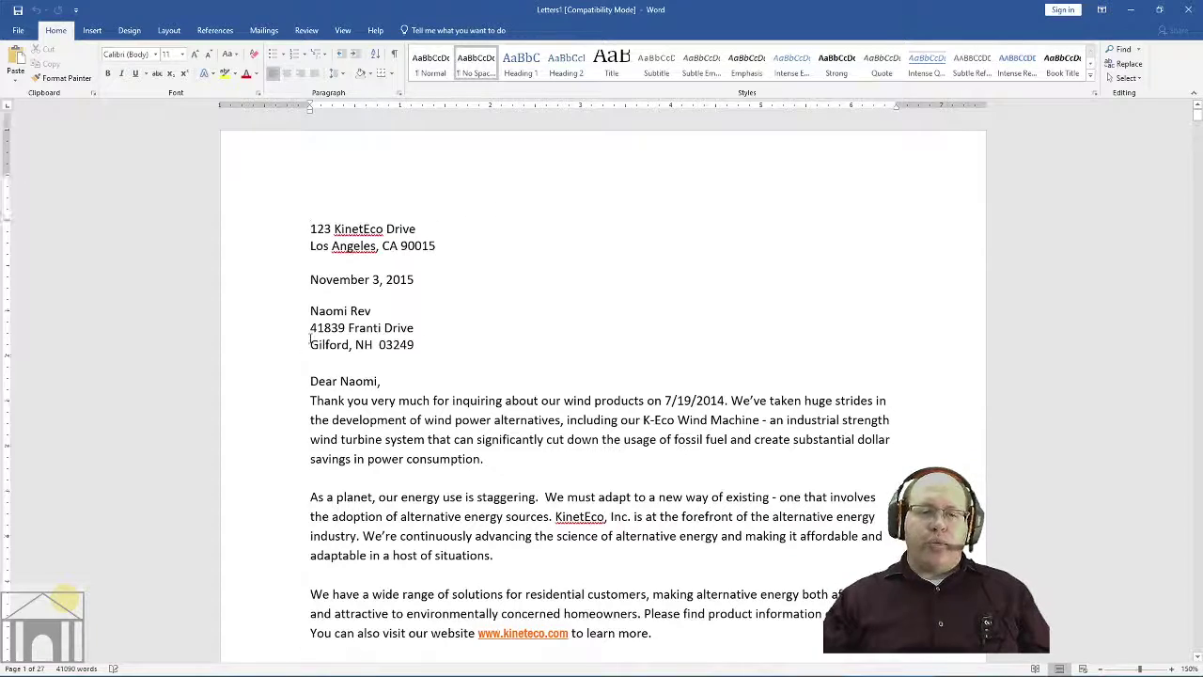
- Look through the merged letters to check that each has its own recipient address, greeting and request date
scroll(384, 326, down, 10)
scroll(384, 327, down, 8)
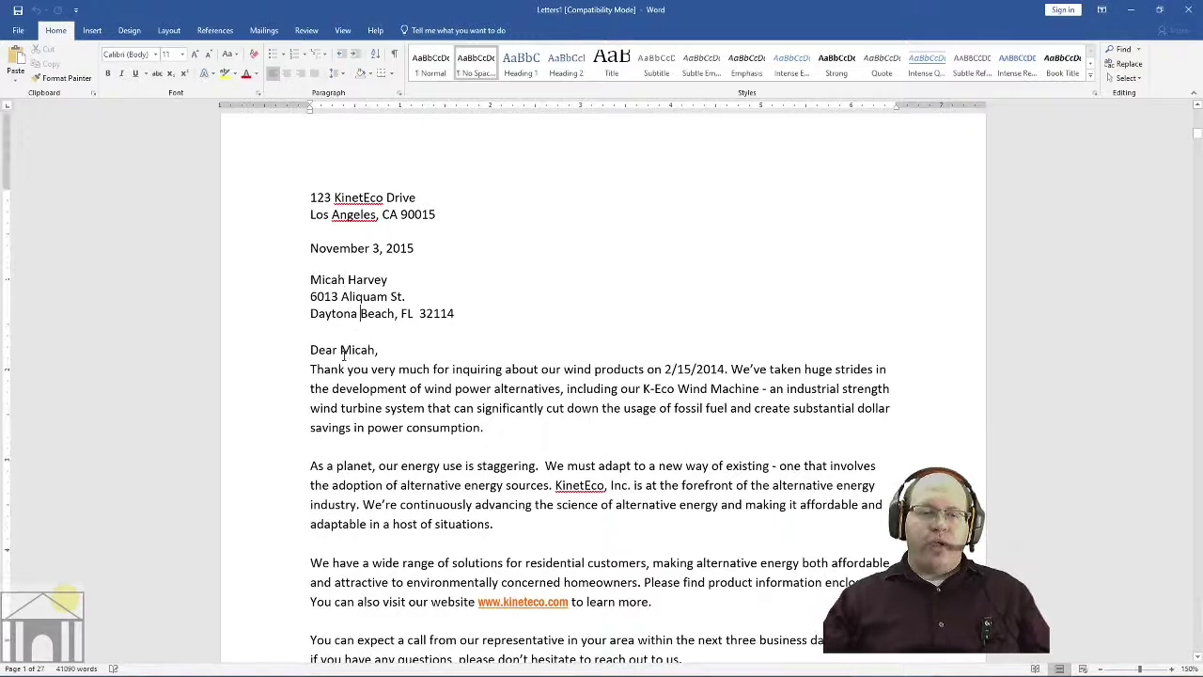
scroll(343, 353, down, 10)
scroll(348, 252, up, 10)
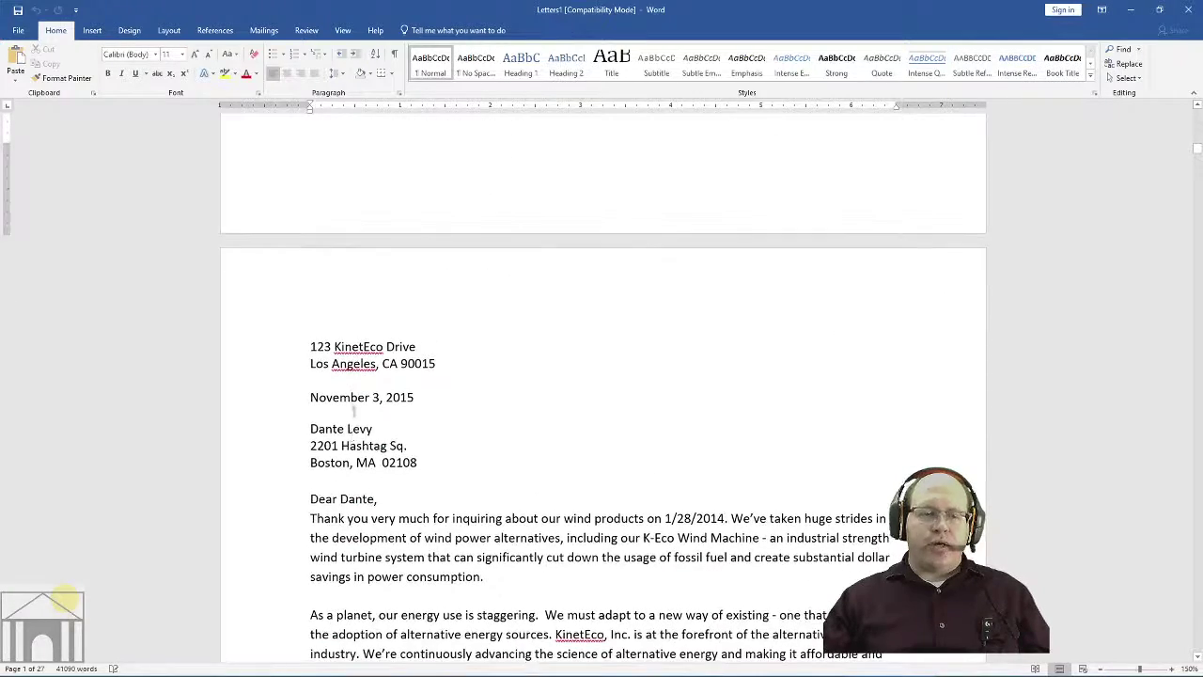
click(348, 271)
scroll(360, 296, down, 17)
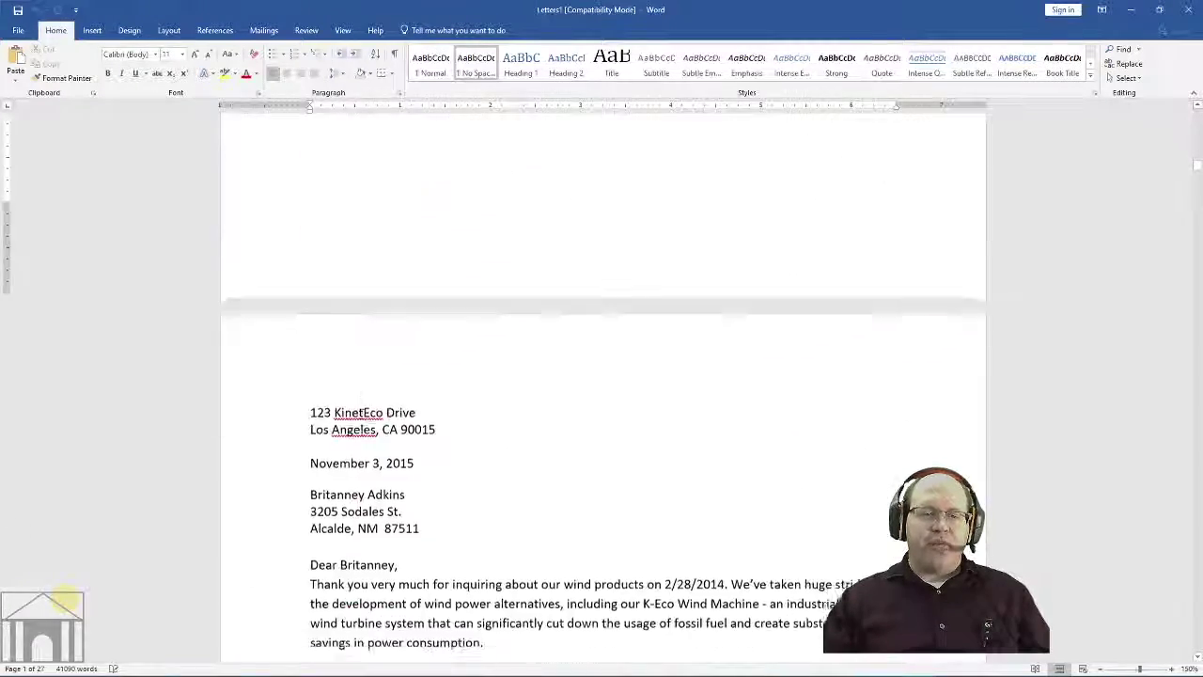
- Read through the first merged letters for their individual recipient details and go to the end of the document
click(377, 317)
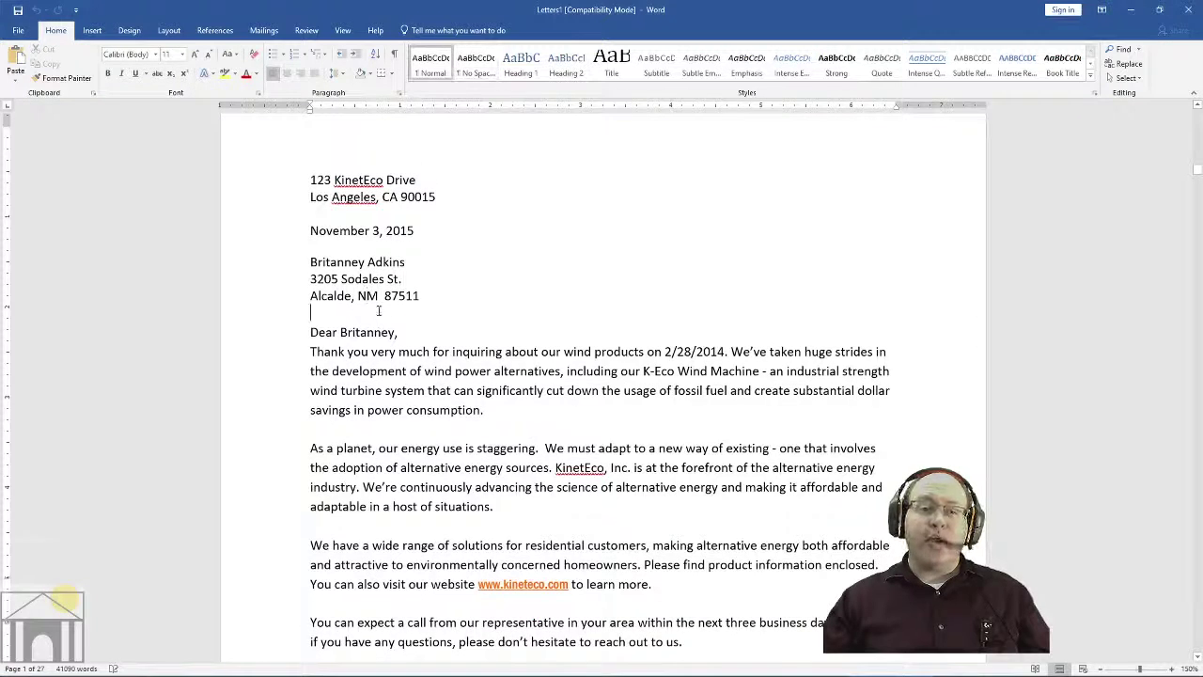
scroll(381, 314, down, 2)
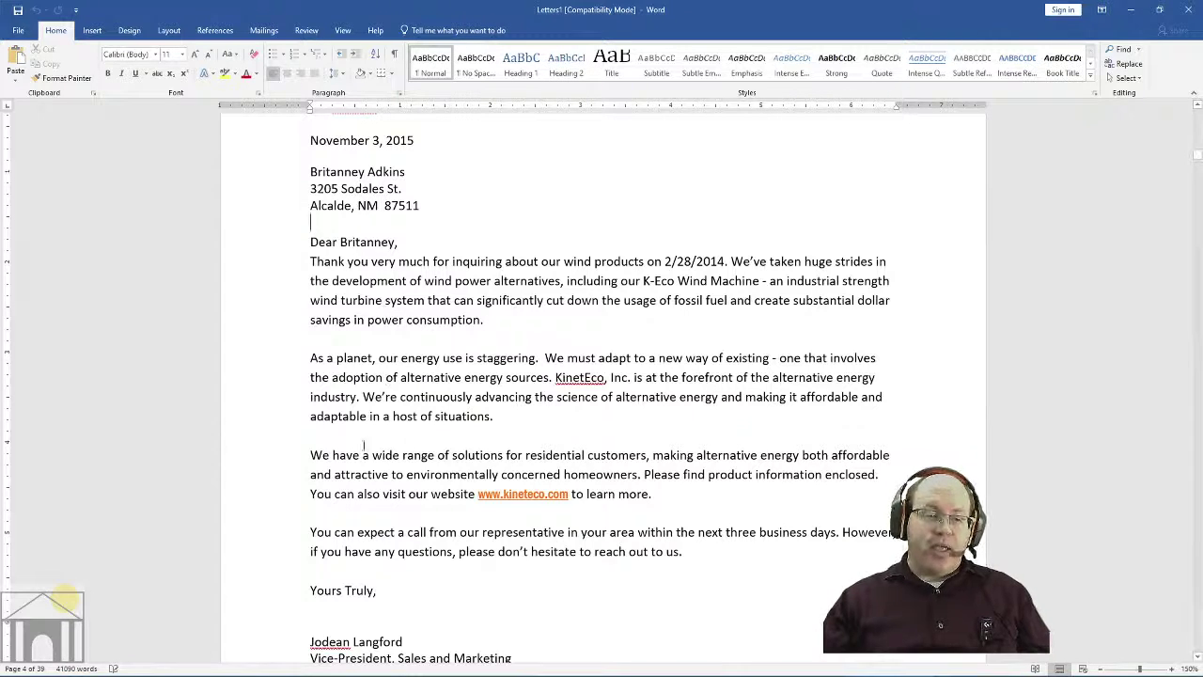
scroll(364, 445, down, 20)
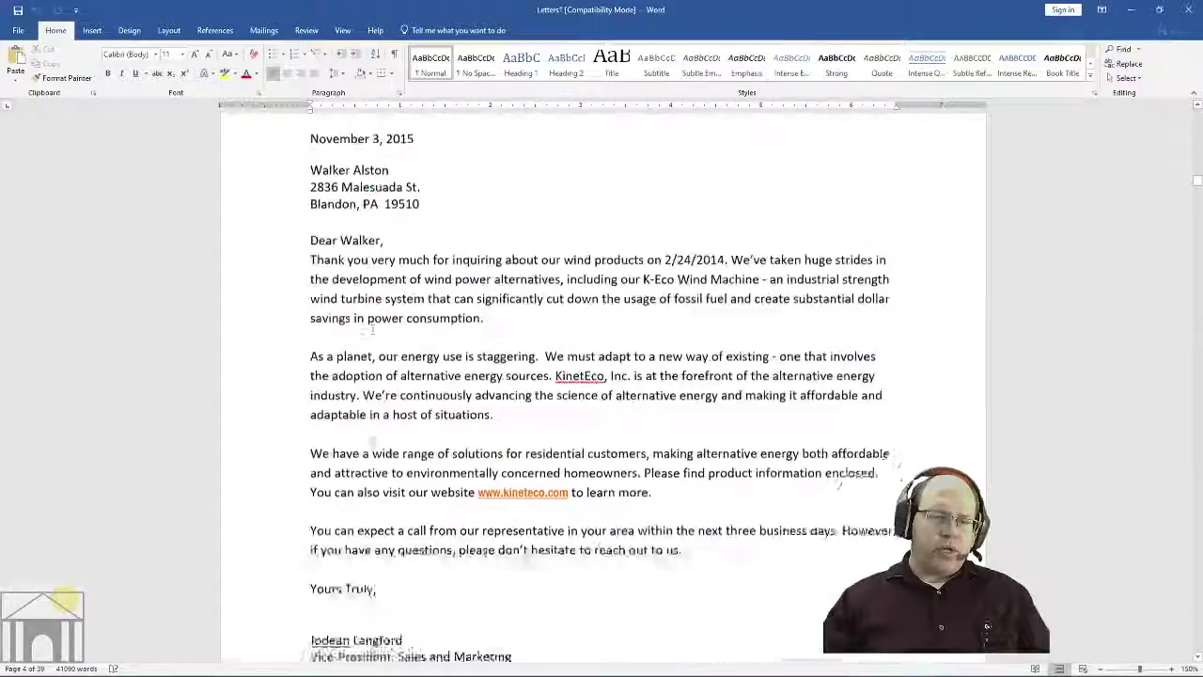
scroll(371, 443, down, 15)
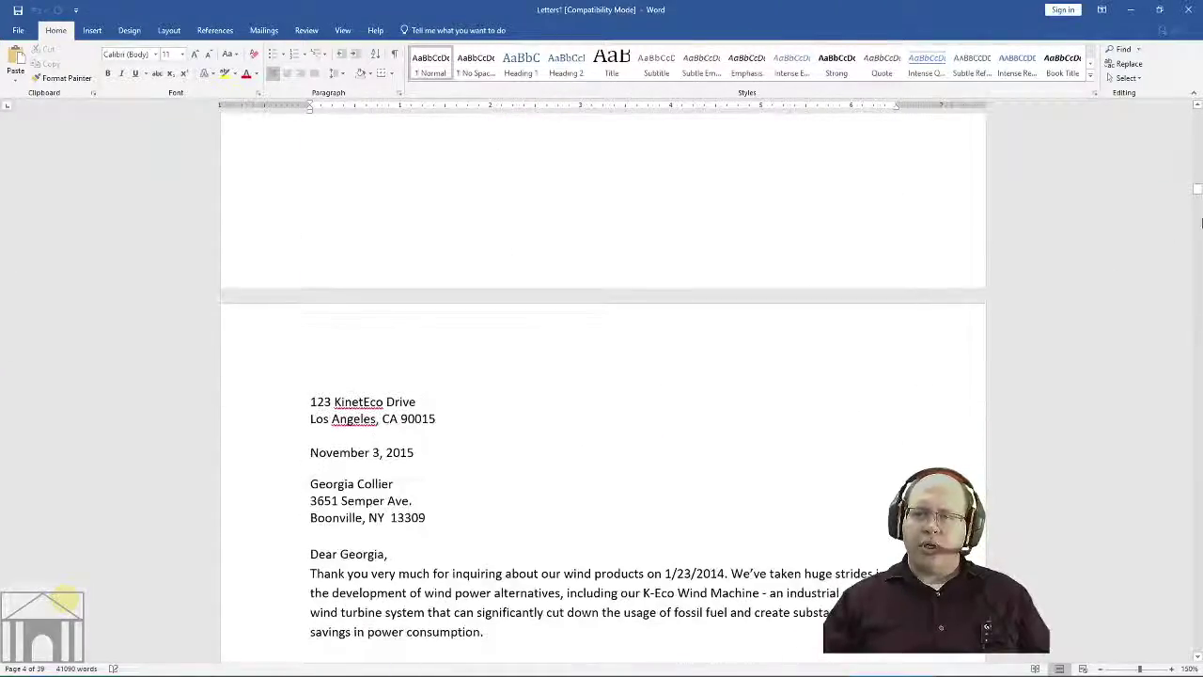
drag(1198, 193, 1188, 654)
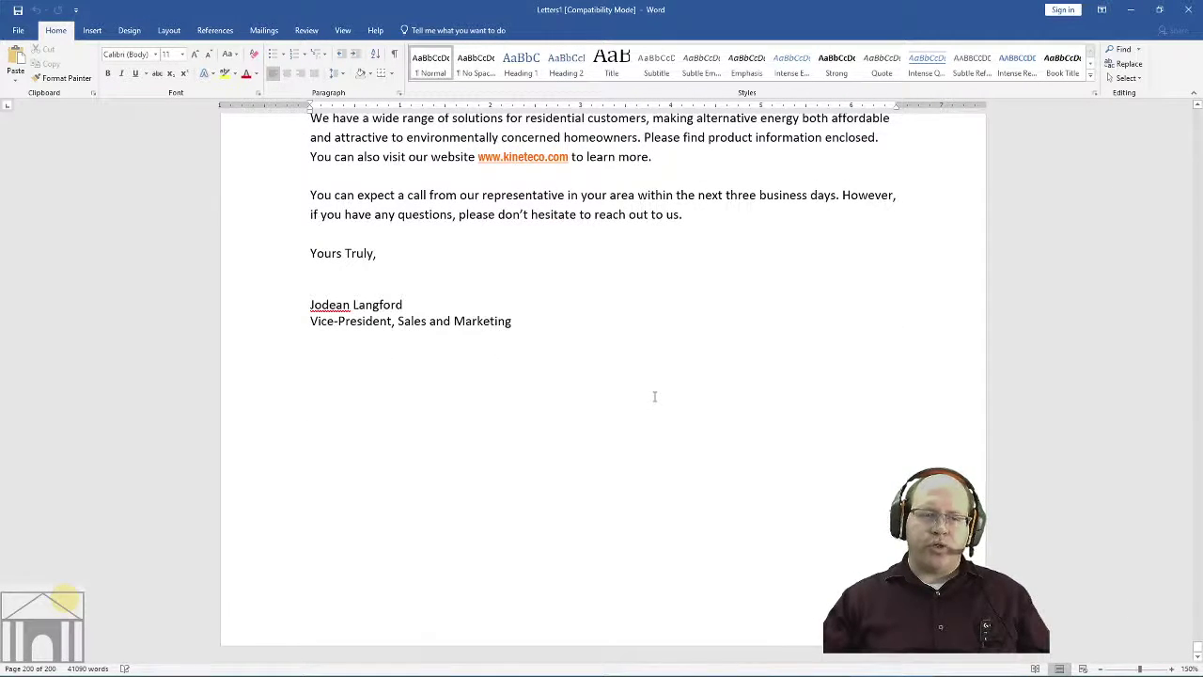
- Examine the last letters of the merged document for their recipient addresses, greetings and request dates
scroll(653, 395, up, 7)
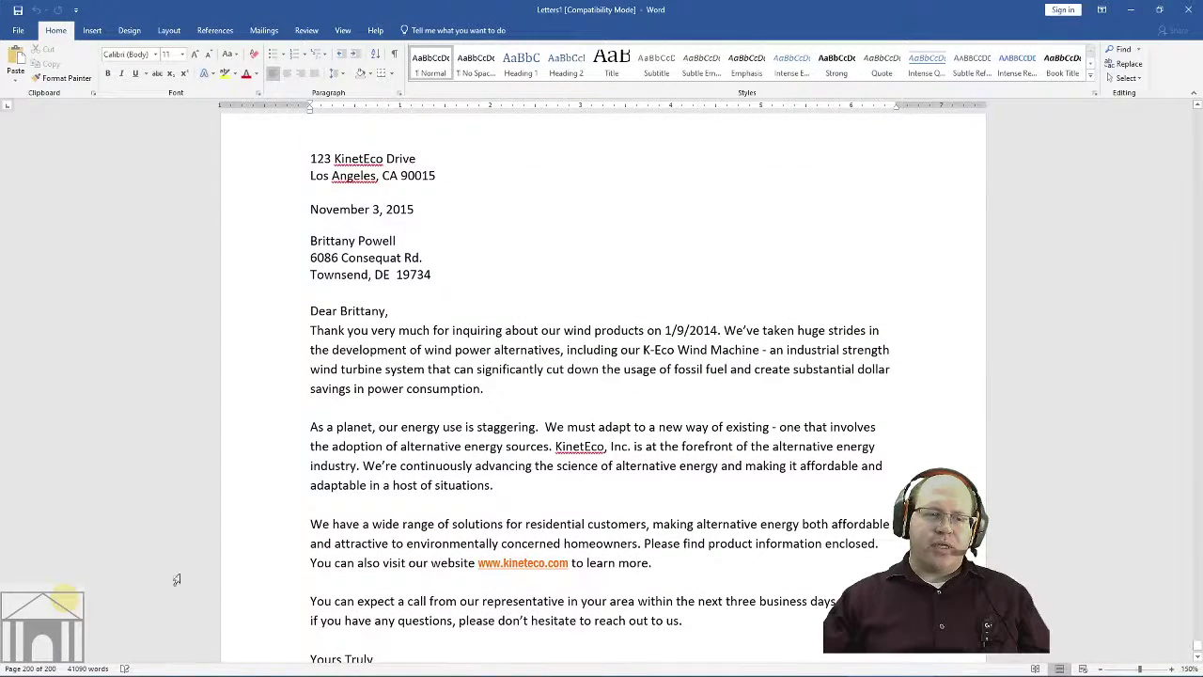
scroll(765, 400, down, 4)
scroll(775, 386, down, 3)
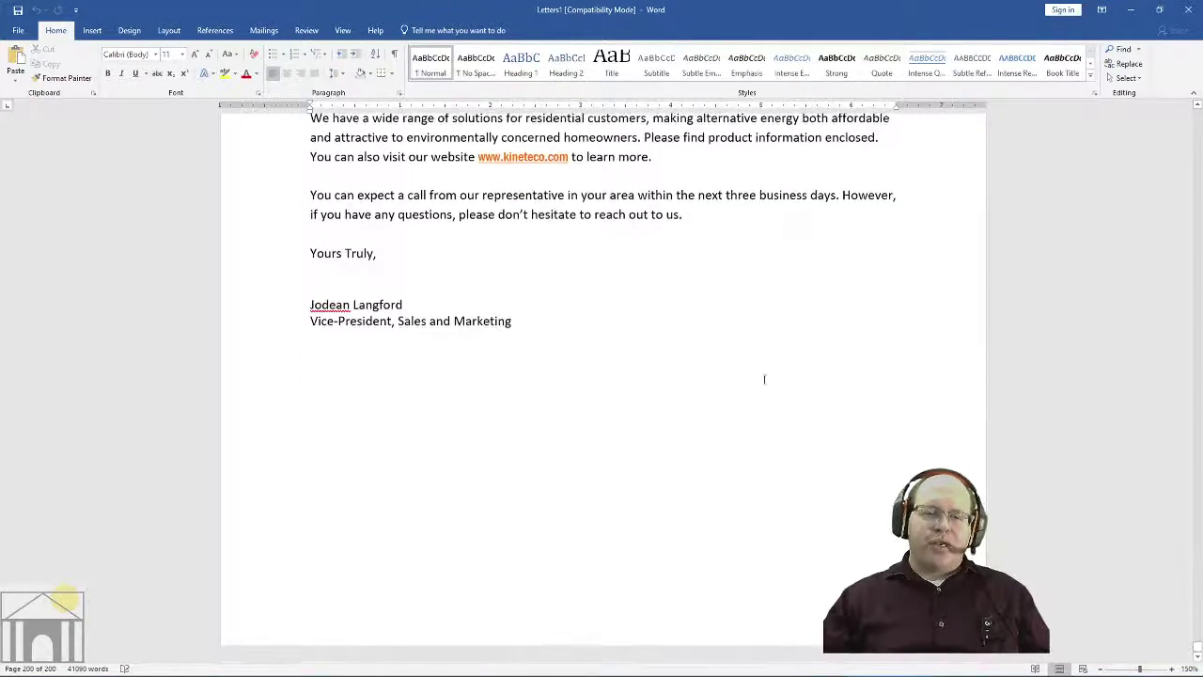
scroll(768, 351, up, 9)
scroll(771, 347, down, 20)
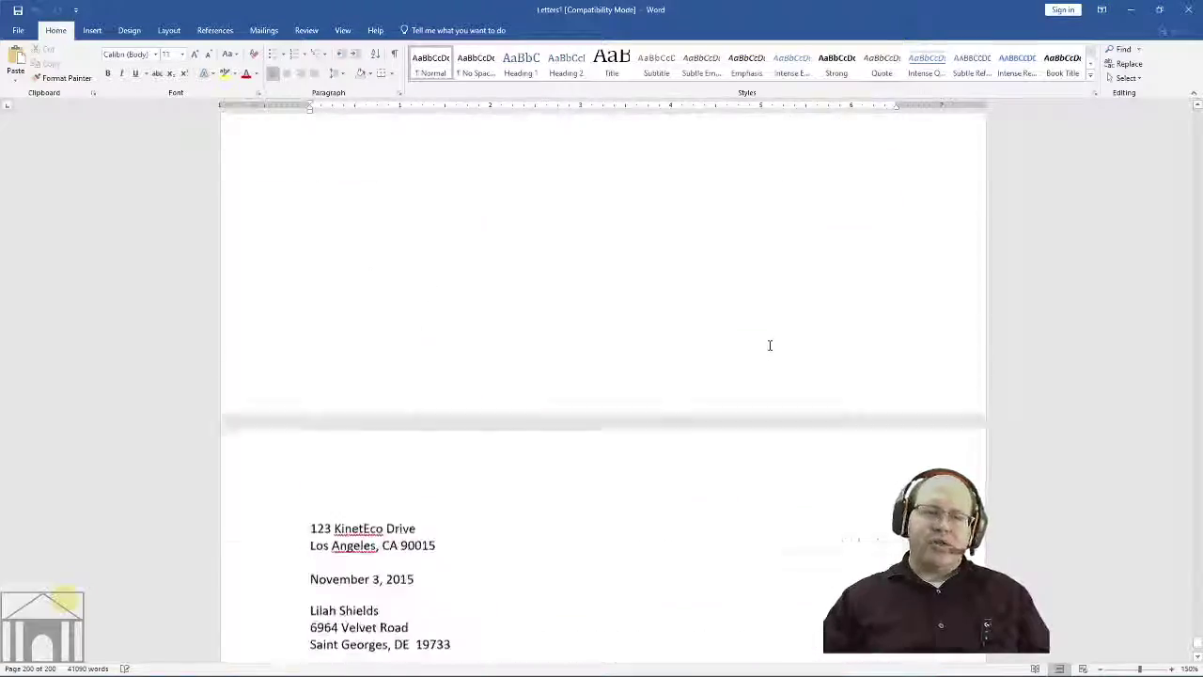
scroll(765, 342, down, 7)
scroll(755, 333, up, 12)
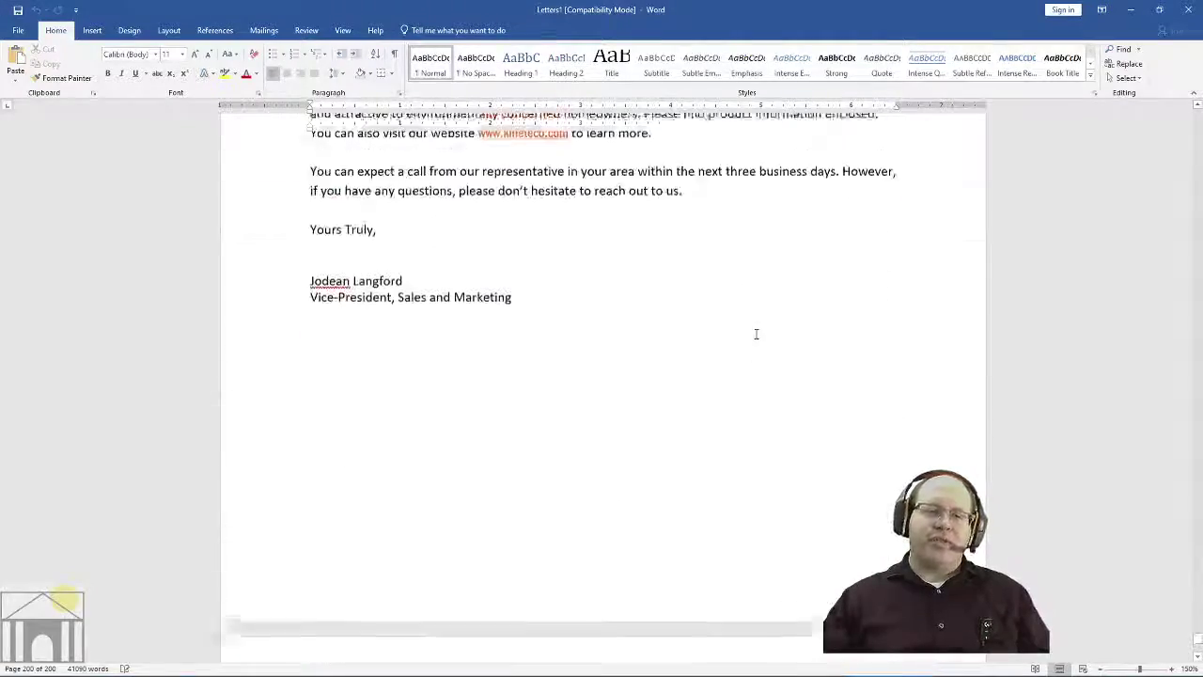
scroll(745, 326, up, 4)
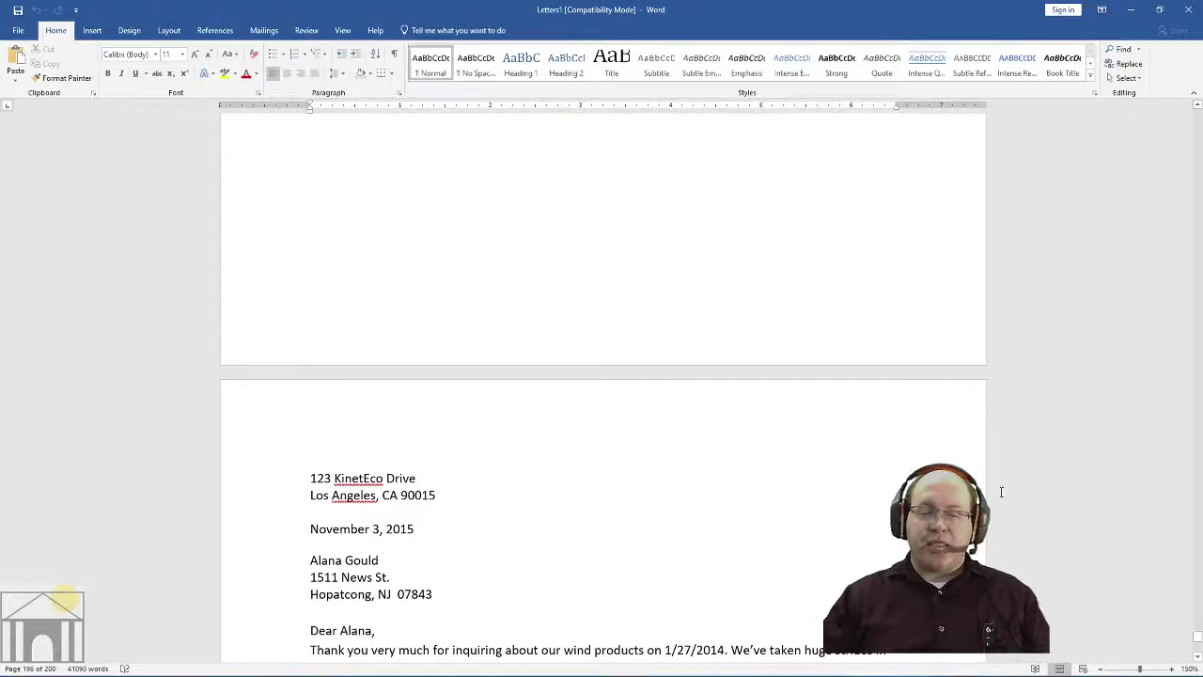
- Switch to Microsoft-Office-Suite-Integrated_Exercises.pdf in Adobe Acrobat Reader, review the exercises from the first page, and close the reader
mouse_move(1031, 674)
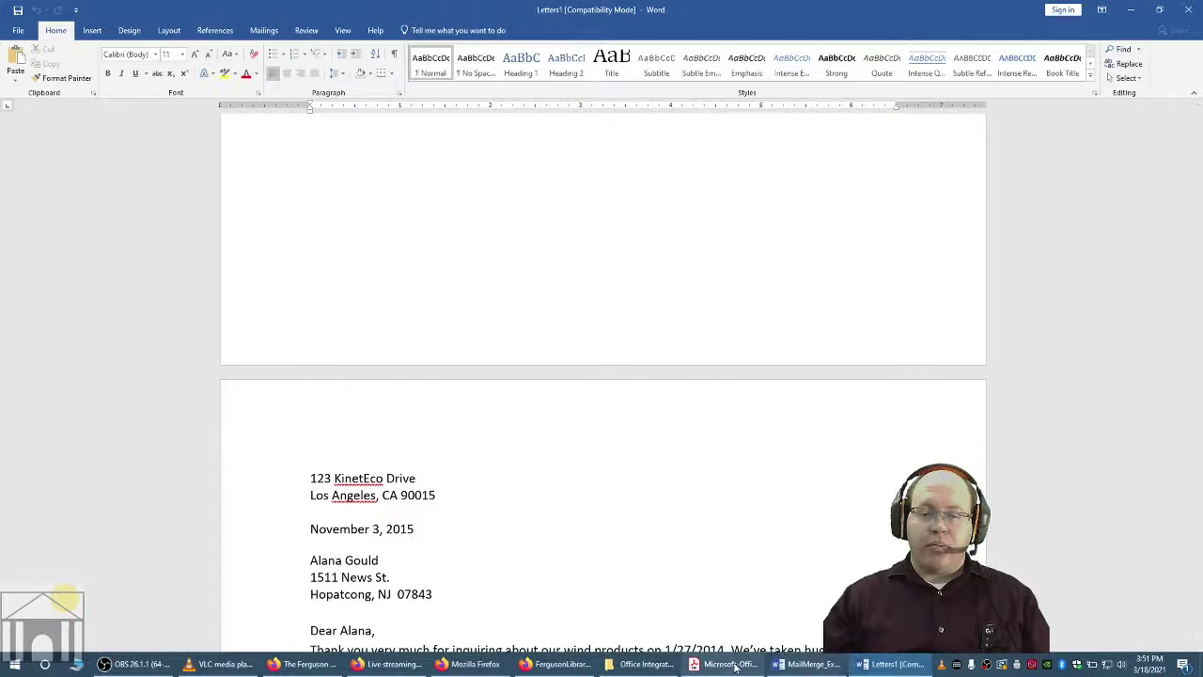
click(696, 664)
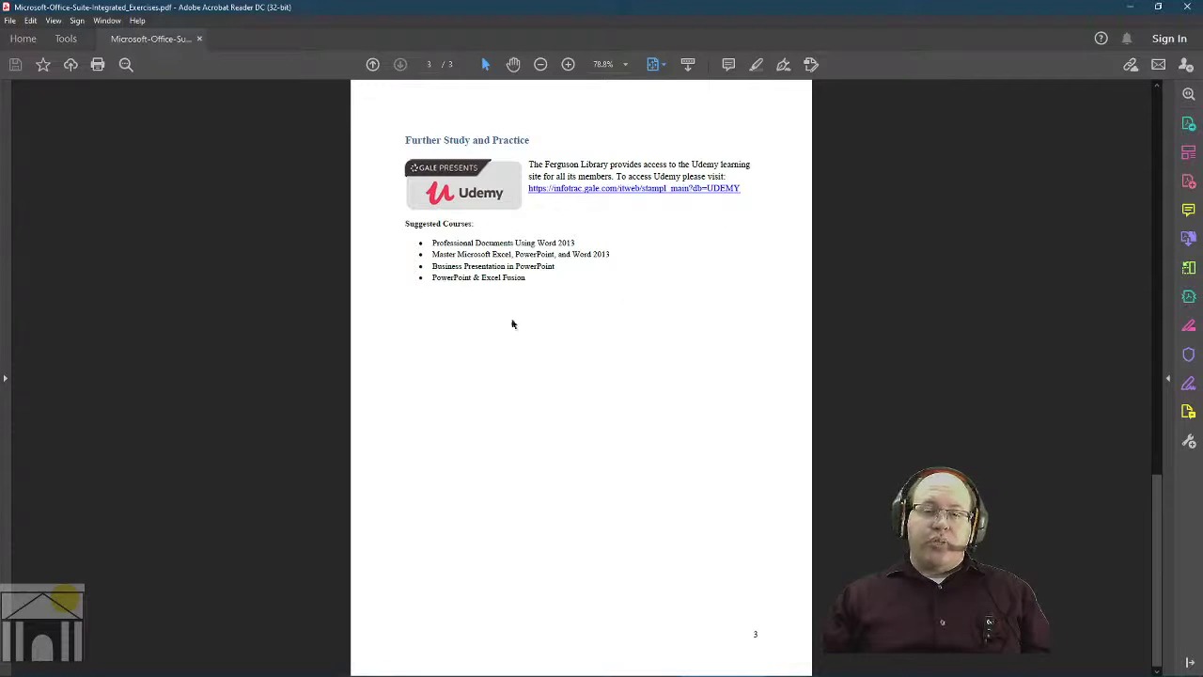
key(Home)
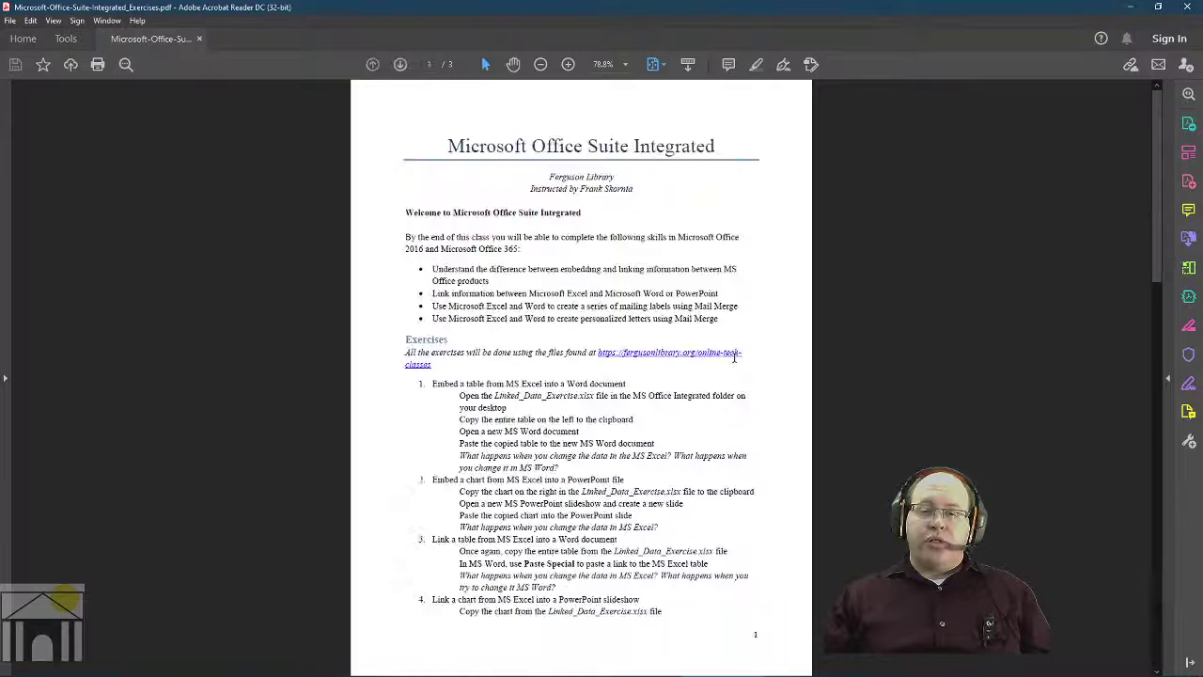
scroll(733, 359, down, 1)
click(1194, 6)
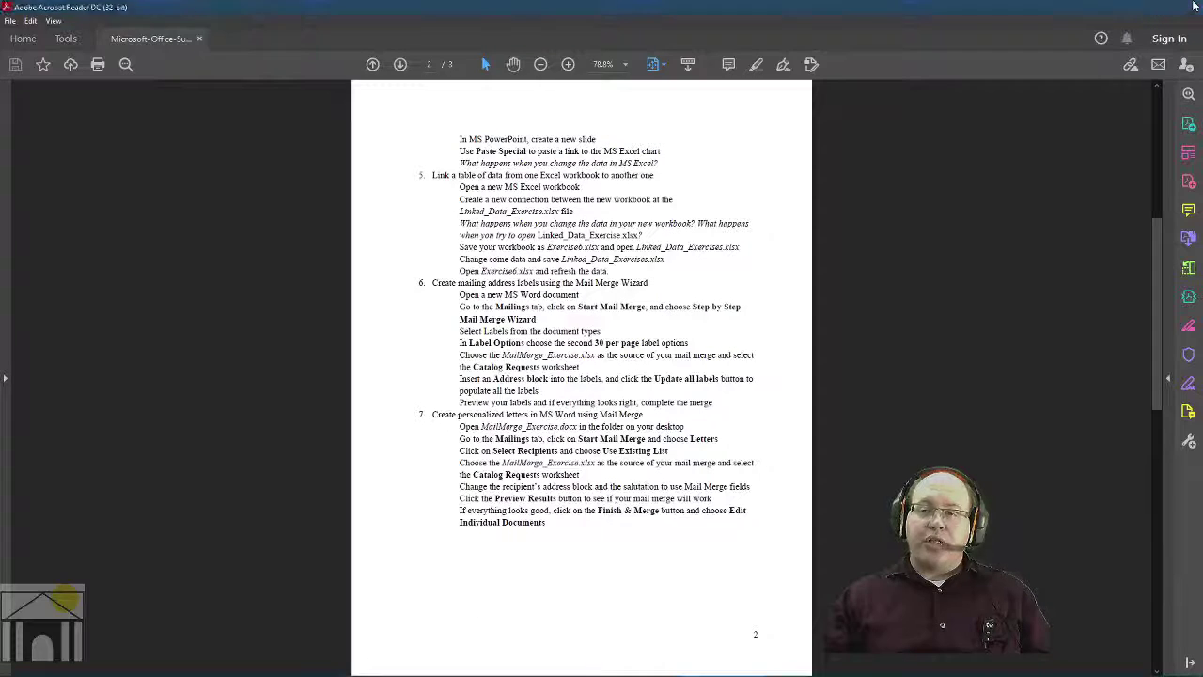